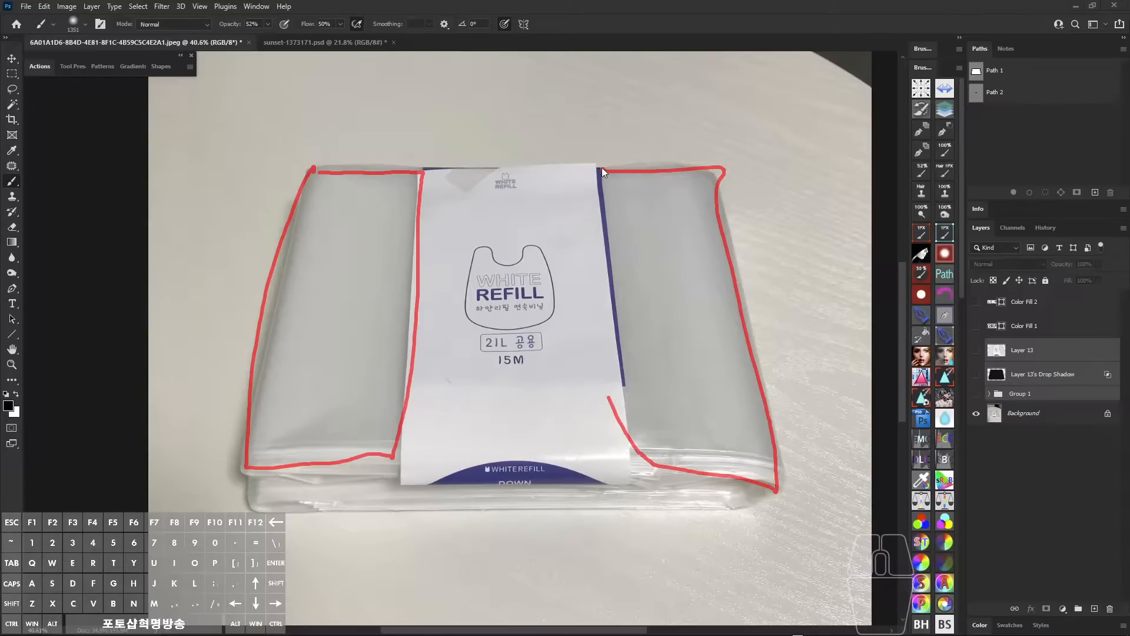
pyautogui.moveTo(604, 167); pyautogui.dragTo(652, 468)
pyautogui.moveTo(608, 395); pyautogui.dragTo(636, 458)
pyautogui.moveTo(610, 355); pyautogui.dragTo(637, 457)
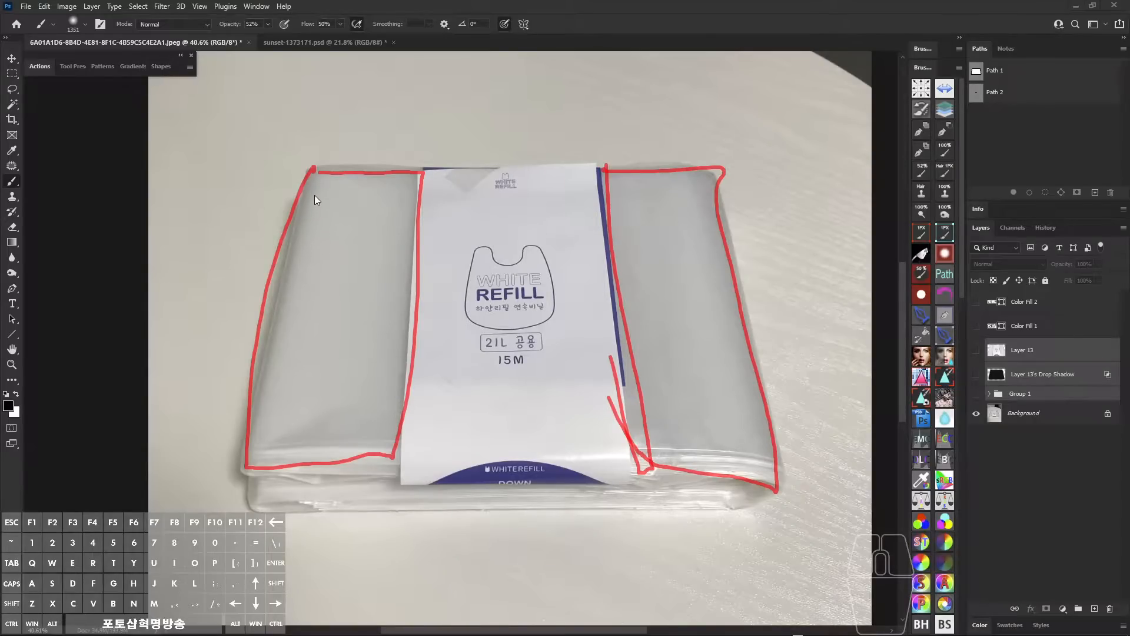
pyautogui.moveTo(327, 167)
pyautogui.mouseDown()
pyautogui.moveTo(289, 223)
pyautogui.moveTo(288, 339)
pyautogui.mouseUp()
pyautogui.moveTo(391, 165)
pyautogui.mouseDown()
pyautogui.moveTo(352, 230)
pyautogui.moveTo(284, 421)
pyautogui.mouseUp()
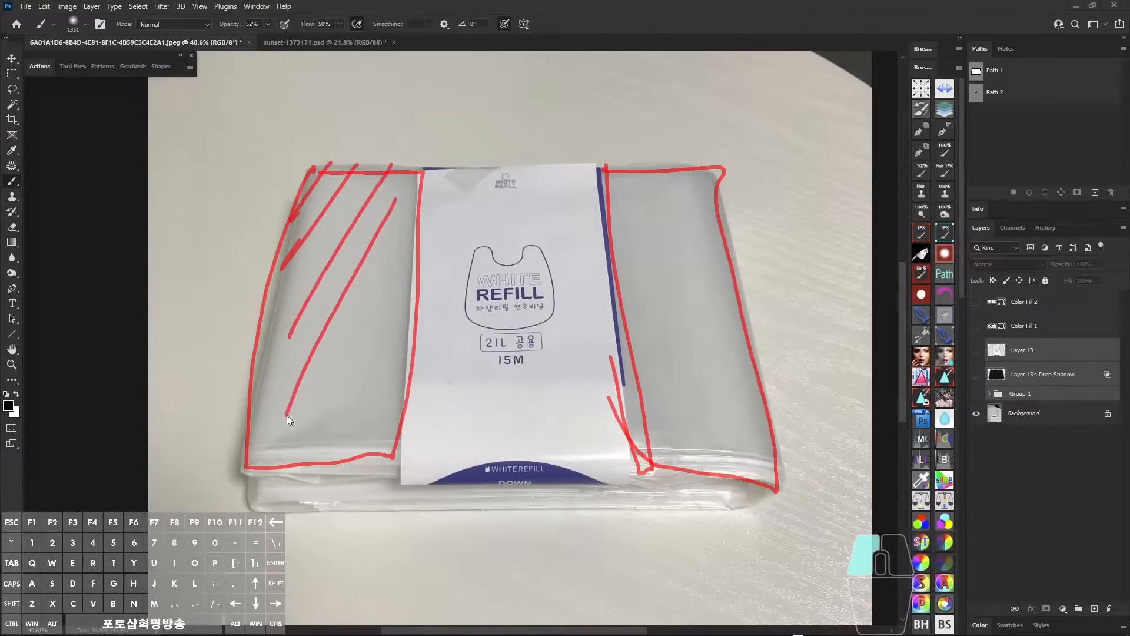
pyautogui.moveTo(396, 199); pyautogui.dragTo(289, 468)
pyautogui.moveTo(369, 278); pyautogui.dragTo(289, 494)
pyautogui.moveTo(373, 356); pyautogui.dragTo(358, 509)
pyautogui.moveTo(373, 418); pyautogui.dragTo(386, 465)
pyautogui.moveTo(652, 168); pyautogui.dragTo(600, 312)
pyautogui.moveTo(660, 200); pyautogui.dragTo(627, 360)
pyautogui.moveTo(683, 255); pyautogui.dragTo(677, 345)
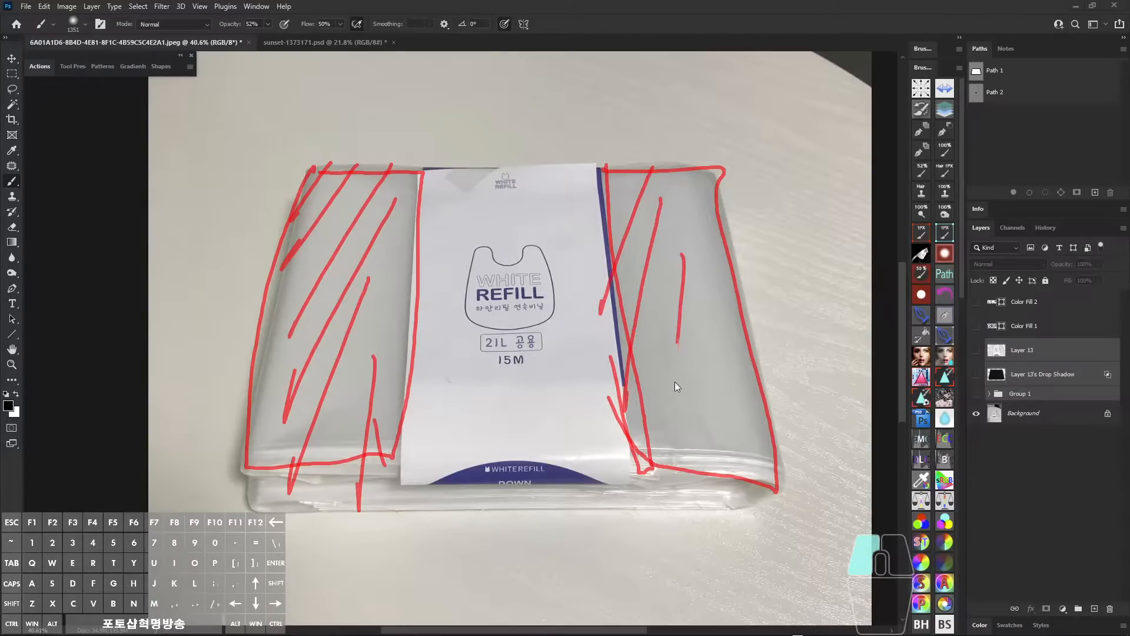
pyautogui.moveTo(736, 507); pyautogui.dragTo(727, 505)
pyautogui.moveTo(471, 78); pyautogui.dragTo(465, 189)
pyautogui.moveTo(471, 93); pyautogui.dragTo(494, 157)
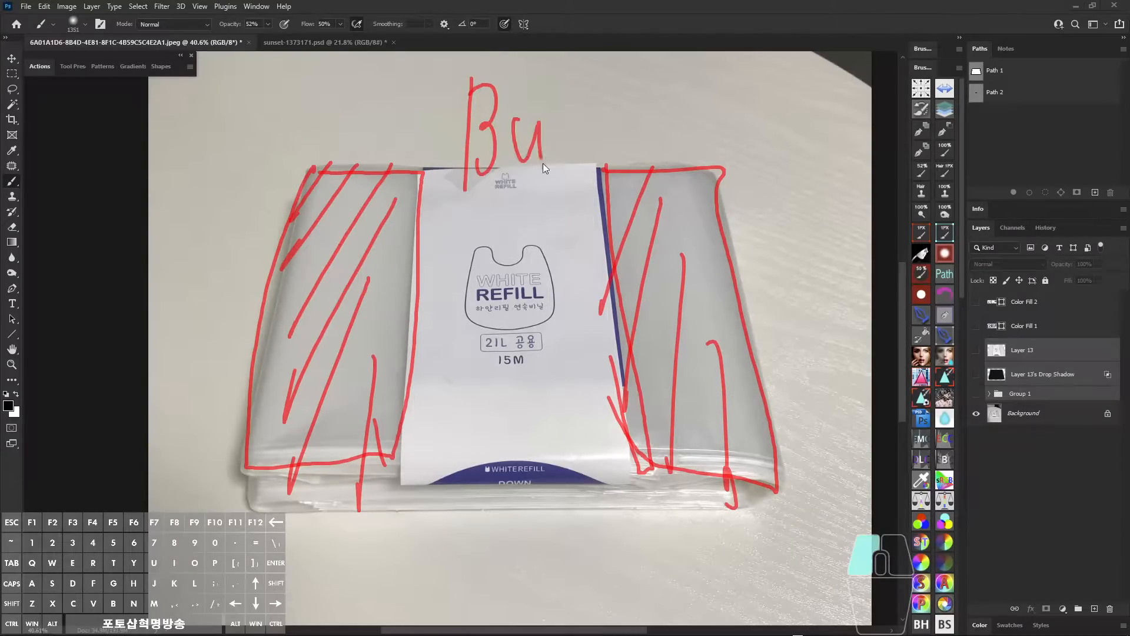
pyautogui.moveTo(541, 121); pyautogui.dragTo(574, 115)
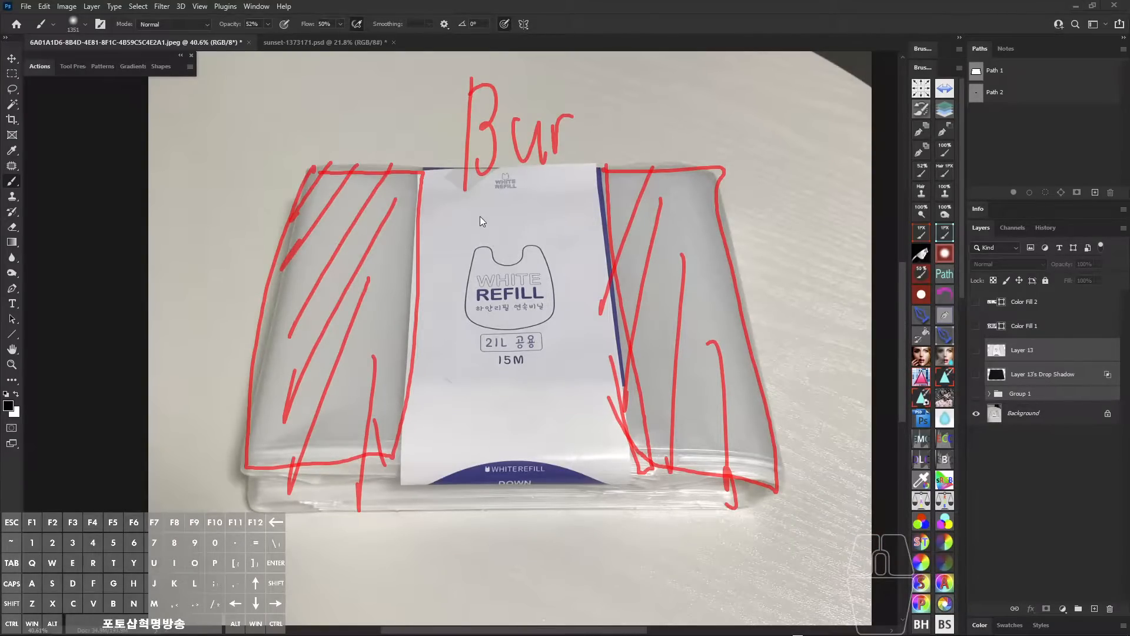
pyautogui.hotkey('alt', 'z')
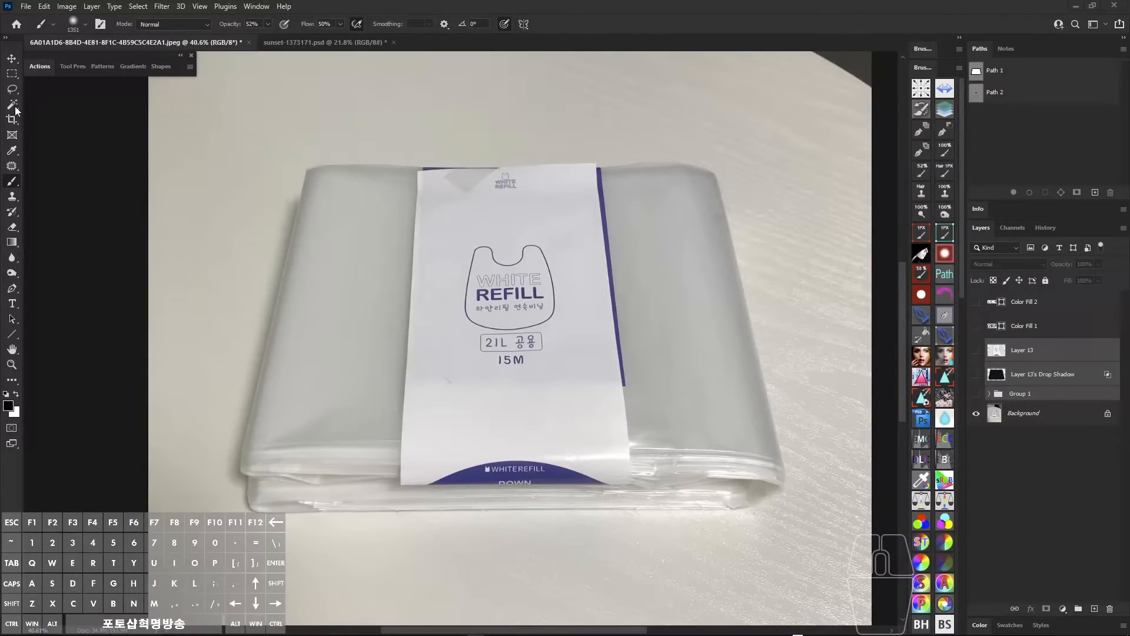
# - Choose the Brush tool and add a new empty layer directly above the Background layer
pyautogui.click(13, 182)
pyautogui.click(16, 179)
pyautogui.click(1042, 412)
pyautogui.click(1095, 608)
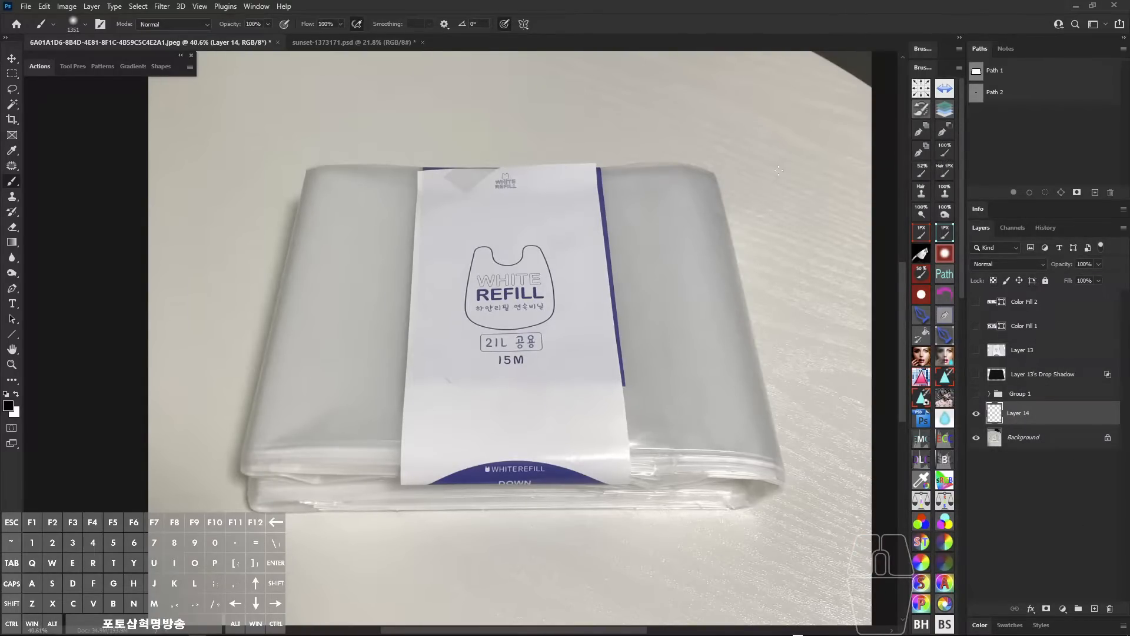
pyautogui.moveTo(402, 210); pyautogui.dragTo(450, 227)
pyautogui.moveTo(404, 235); pyautogui.dragTo(430, 224)
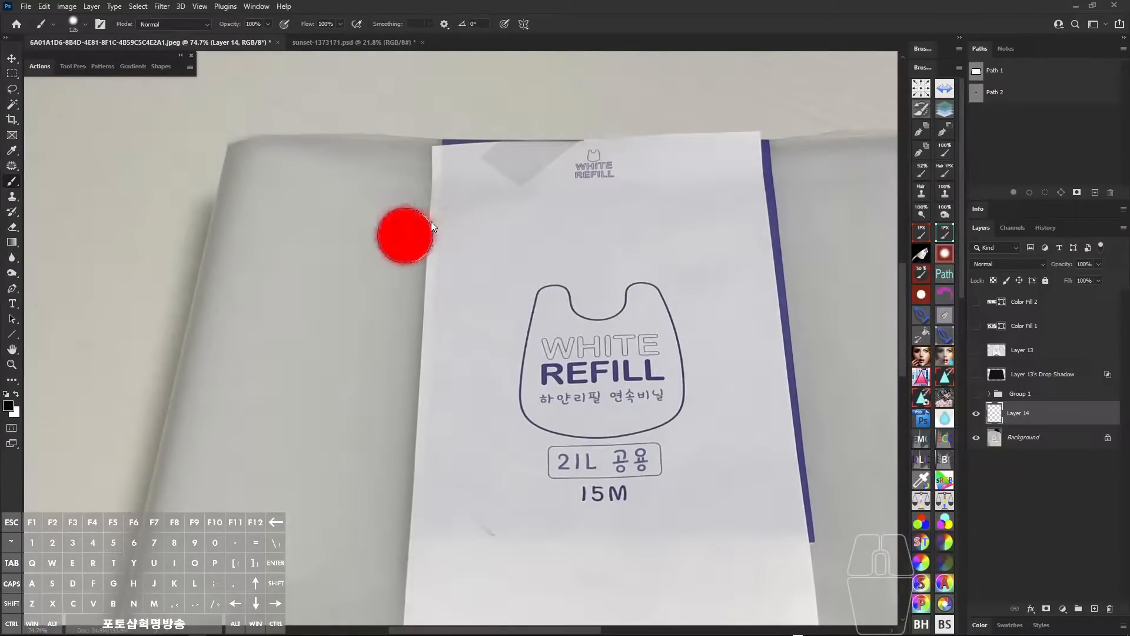
pyautogui.moveTo(423, 154); pyautogui.dragTo(467, 198)
pyautogui.hotkey('alt', 'z')
pyautogui.moveTo(467, 135)
pyautogui.mouseDown()
pyautogui.moveTo(446, 195)
pyautogui.moveTo(437, 360)
pyautogui.mouseUp()
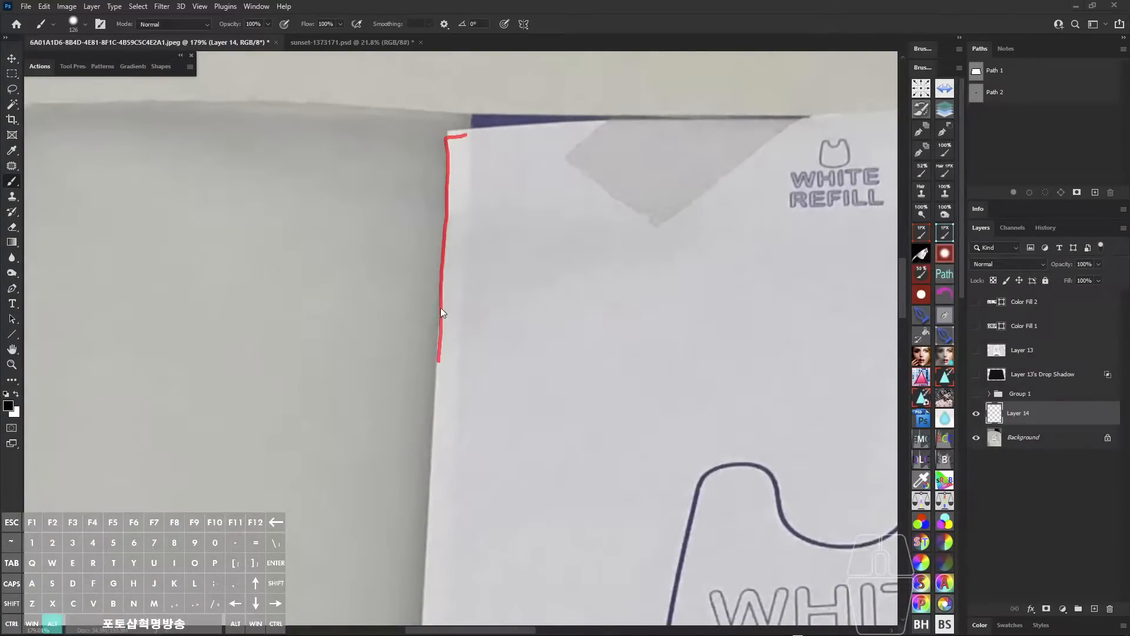
pyautogui.hotkey('alt', 'z')
pyautogui.moveTo(498, 207); pyautogui.dragTo(372, 207)
pyautogui.moveTo(464, 221); pyautogui.dragTo(444, 212)
pyautogui.scroll(1, 479, 232)
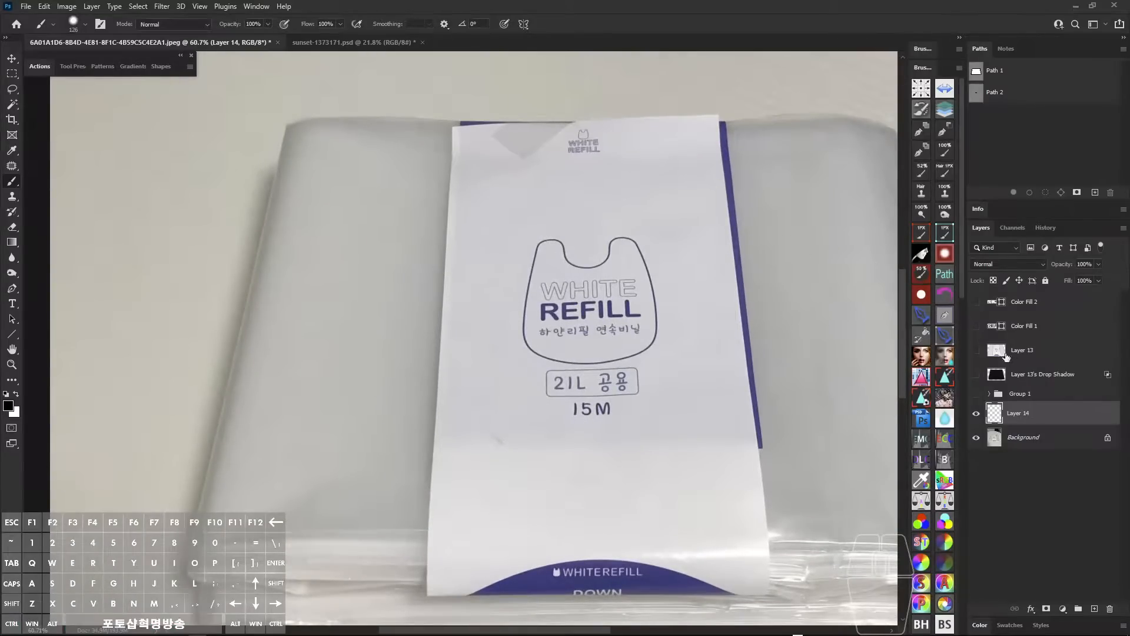
# - Set the new layer's blend mode to Screen and choose the soft 52% opacity brush preset, sized to about 455 px
pyautogui.click(1007, 264)
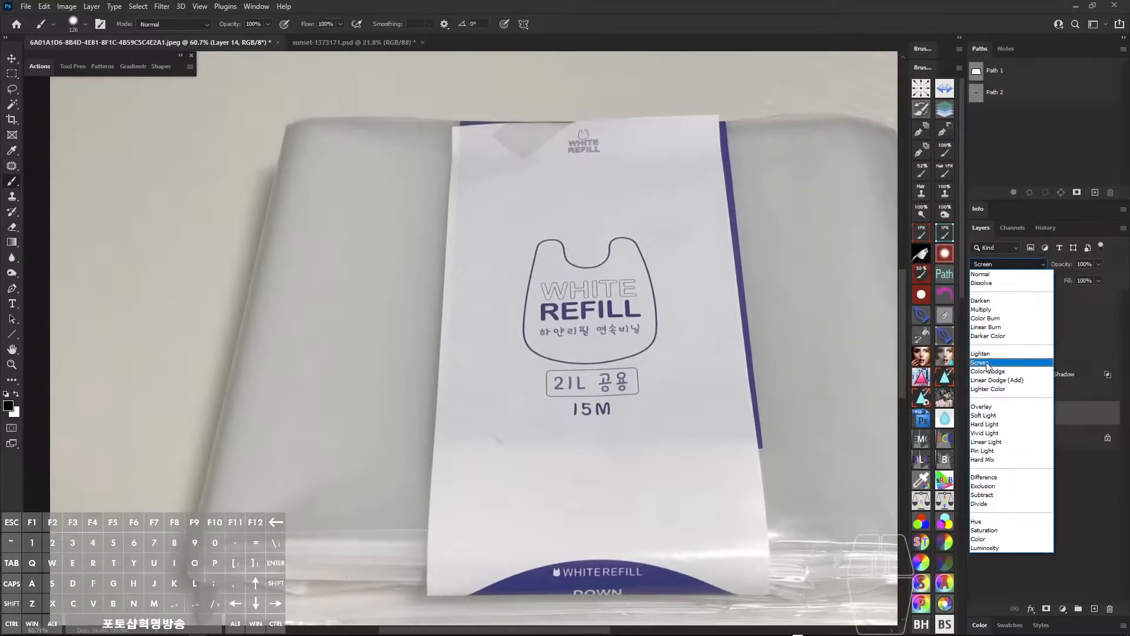
pyautogui.click(1001, 354)
pyautogui.moveTo(326, 177); pyautogui.dragTo(358, 177)
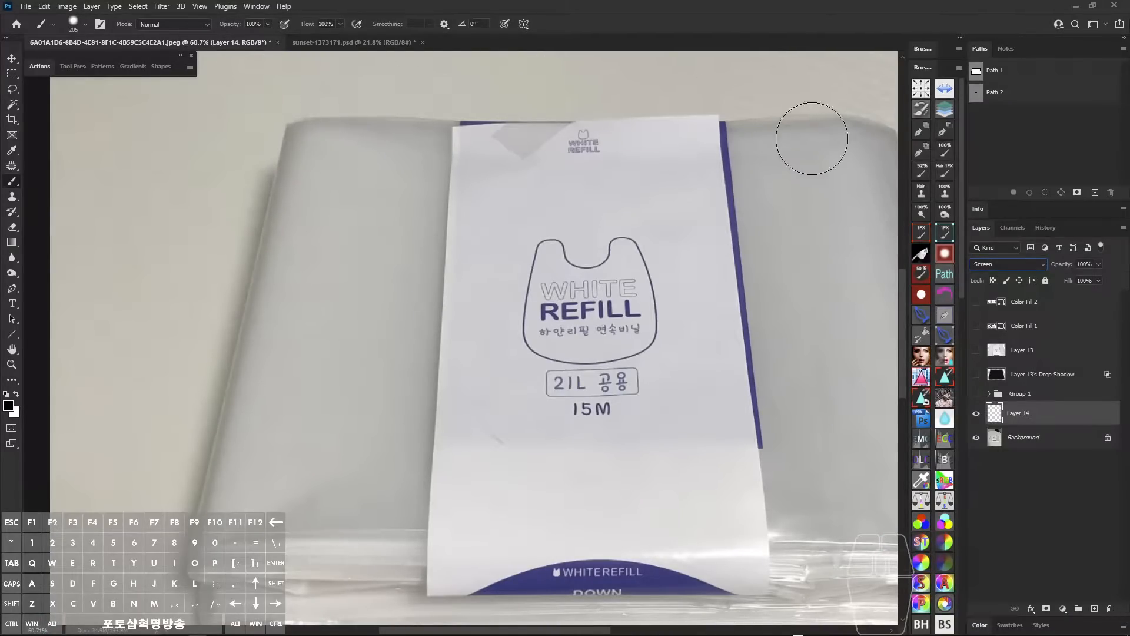
pyautogui.click(924, 170)
pyautogui.moveTo(369, 262); pyautogui.dragTo(500, 261)
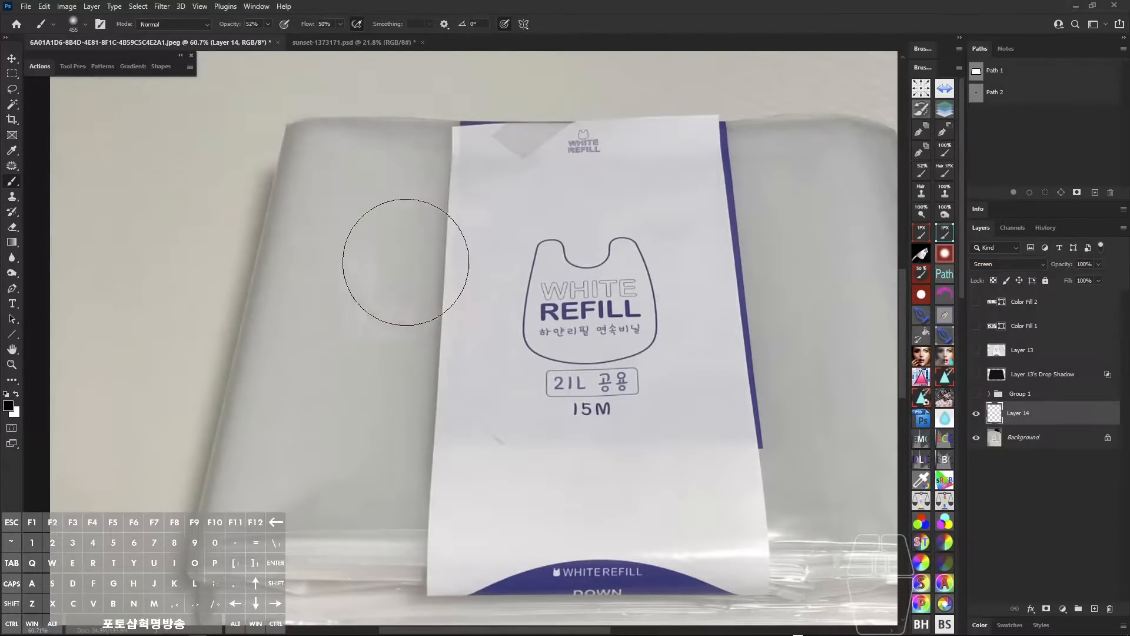
# - Sample the light grey of the left plastic panel as the foreground colour and brush it over that panel to brighten it
pyautogui.press('x')
pyautogui.moveTo(353, 220); pyautogui.dragTo(356, 216)
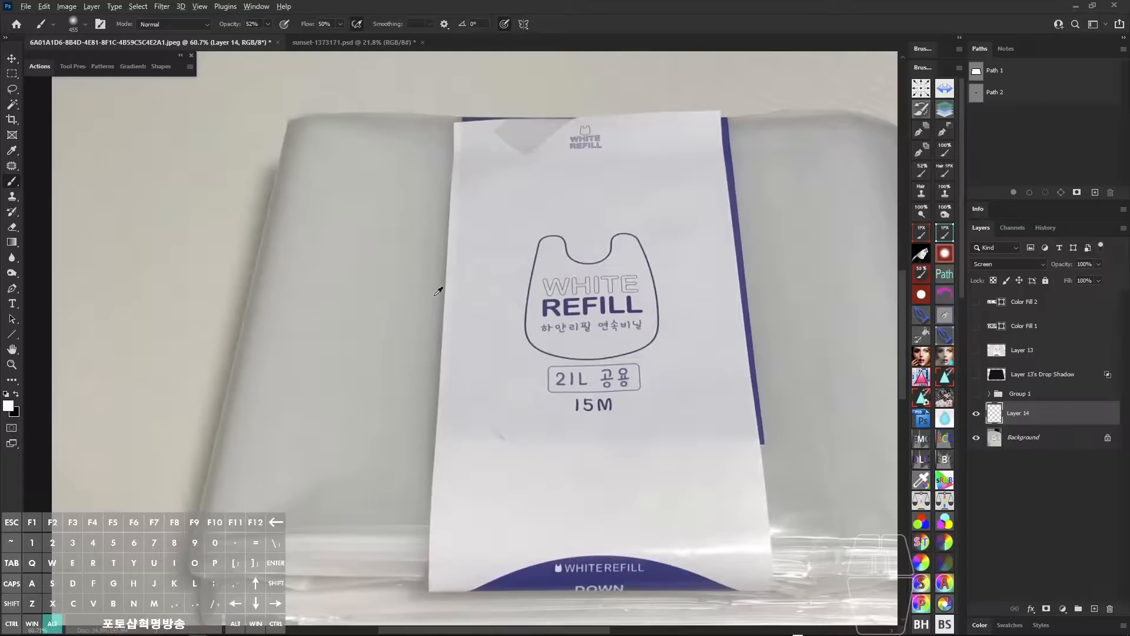
pyautogui.moveTo(397, 287); pyautogui.dragTo(388, 296)
pyautogui.moveTo(328, 176)
pyautogui.mouseDown()
pyautogui.moveTo(321, 211)
pyautogui.moveTo(332, 255)
pyautogui.moveTo(399, 150)
pyautogui.moveTo(413, 148)
pyautogui.moveTo(388, 283)
pyautogui.mouseUp()
pyautogui.moveTo(382, 294)
pyautogui.mouseDown()
pyautogui.moveTo(372, 454)
pyautogui.moveTo(383, 349)
pyautogui.moveTo(330, 376)
pyautogui.moveTo(264, 508)
pyautogui.moveTo(276, 384)
pyautogui.moveTo(249, 462)
pyautogui.moveTo(311, 184)
pyautogui.moveTo(330, 150)
pyautogui.moveTo(432, 128)
pyautogui.moveTo(403, 444)
pyautogui.moveTo(424, 312)
pyautogui.moveTo(403, 338)
pyautogui.moveTo(361, 532)
pyautogui.moveTo(334, 400)
pyautogui.moveTo(280, 264)
pyautogui.moveTo(235, 522)
pyautogui.moveTo(276, 359)
pyautogui.moveTo(237, 357)
pyautogui.mouseUp()
pyautogui.hotkey('alt', 'z')
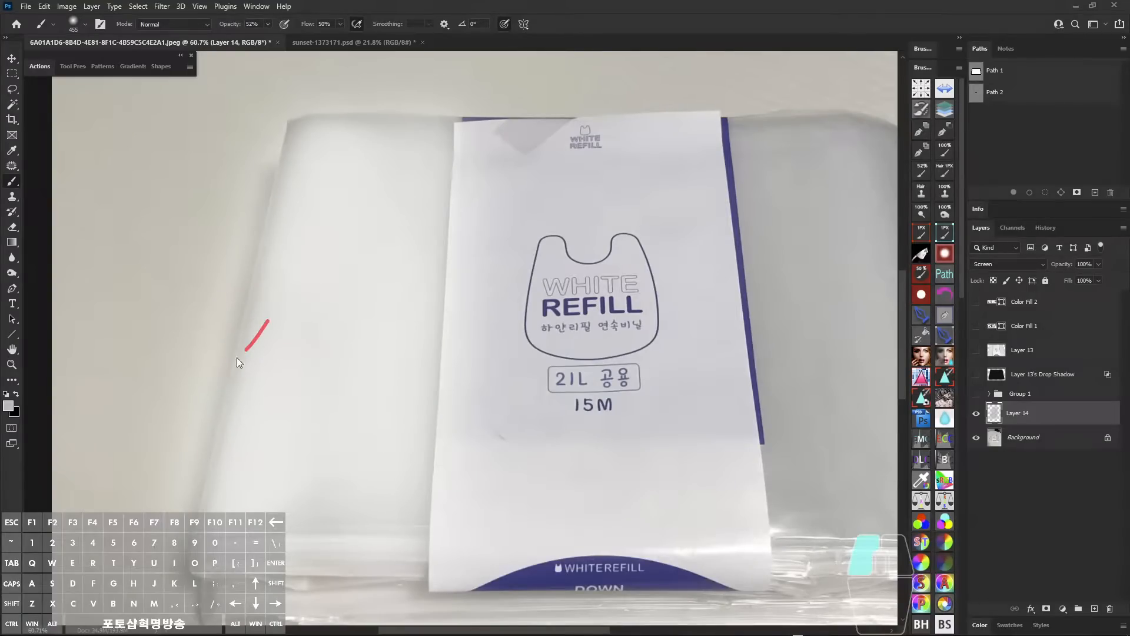
pyautogui.moveTo(266, 250)
pyautogui.mouseDown()
pyautogui.moveTo(310, 131)
pyautogui.moveTo(312, 219)
pyautogui.mouseUp()
pyautogui.moveTo(356, 183); pyautogui.dragTo(364, 175)
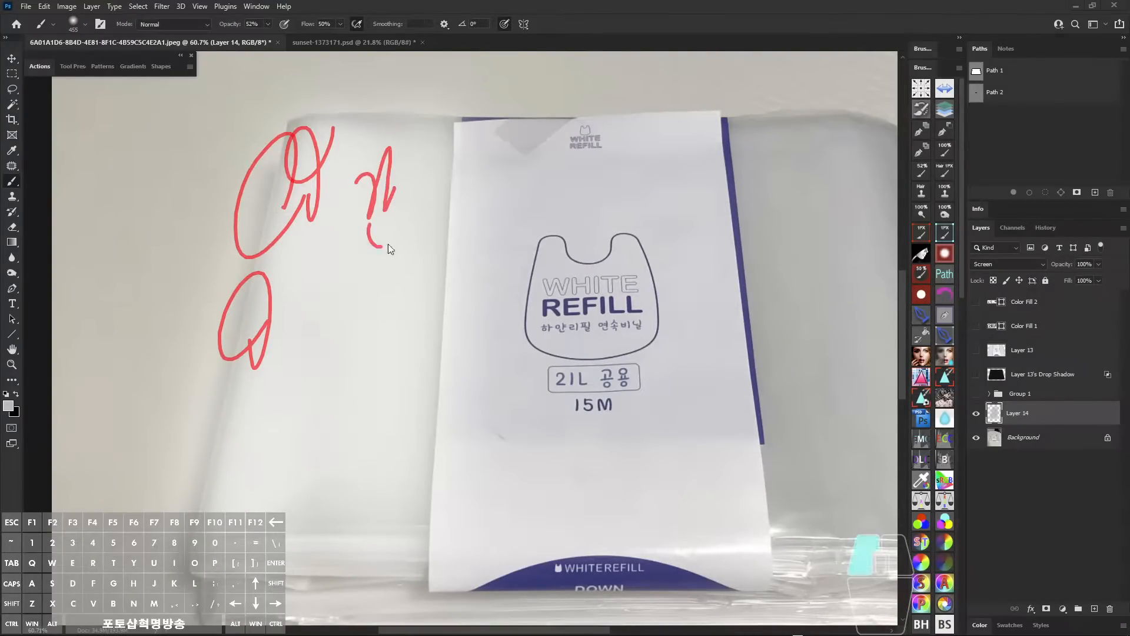
pyautogui.moveTo(387, 243); pyautogui.dragTo(396, 238)
pyautogui.moveTo(415, 159)
pyautogui.mouseDown()
pyautogui.moveTo(436, 153)
pyautogui.moveTo(434, 193)
pyautogui.mouseUp()
pyautogui.moveTo(416, 211); pyautogui.dragTo(415, 238)
pyautogui.hotkey('alt', 'z')
# - Brighten the lower left folds and the right plastic panel with a soft brush of about 260 px
pyautogui.moveTo(323, 376)
pyautogui.mouseDown()
pyautogui.moveTo(328, 338)
pyautogui.moveTo(399, 173)
pyautogui.mouseUp()
pyautogui.moveTo(310, 333); pyautogui.dragTo(254, 342)
pyautogui.moveTo(300, 390)
pyautogui.mouseDown()
pyautogui.moveTo(302, 409)
pyautogui.moveTo(347, 445)
pyautogui.mouseUp()
pyautogui.moveTo(283, 313); pyautogui.dragTo(350, 524)
pyautogui.hotkey('alt', 'z')
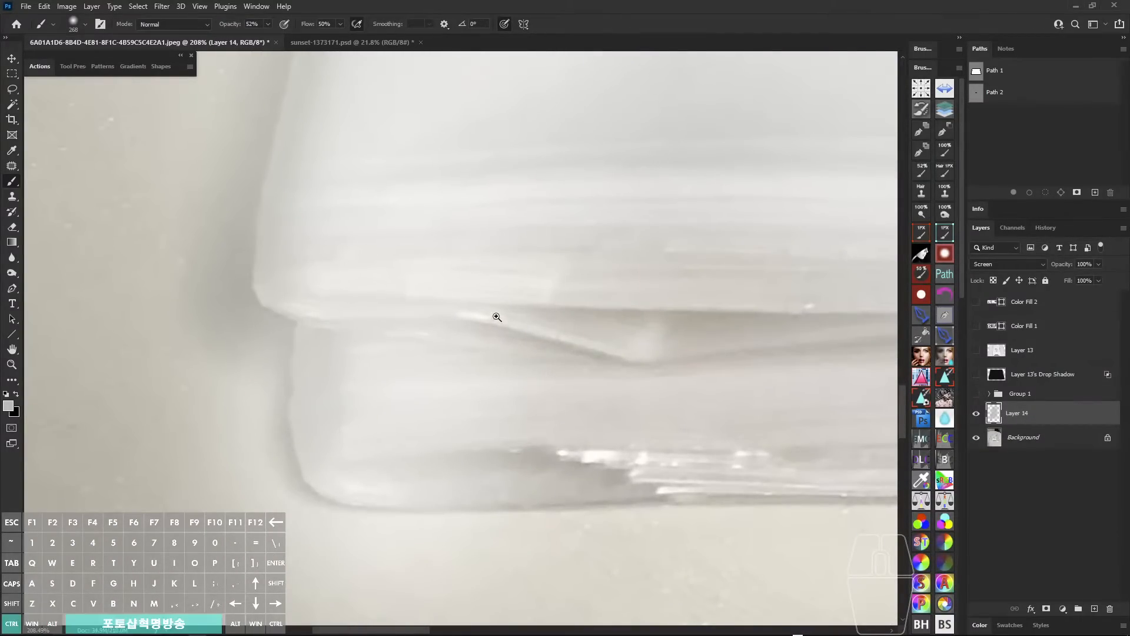
pyautogui.hotkey('ctrl', '0')
pyautogui.moveTo(547, 143)
pyautogui.mouseDown()
pyautogui.moveTo(552, 189)
pyautogui.moveTo(568, 164)
pyautogui.moveTo(595, 191)
pyautogui.moveTo(623, 271)
pyautogui.moveTo(633, 212)
pyautogui.moveTo(662, 423)
pyautogui.moveTo(611, 291)
pyautogui.moveTo(574, 350)
pyautogui.moveTo(557, 186)
pyautogui.moveTo(556, 212)
pyautogui.moveTo(564, 174)
pyautogui.moveTo(606, 318)
pyautogui.moveTo(582, 323)
pyautogui.moveTo(646, 217)
pyautogui.moveTo(659, 316)
pyautogui.moveTo(619, 162)
pyautogui.moveTo(580, 262)
pyautogui.moveTo(618, 343)
pyautogui.mouseUp()
pyautogui.hotkey('alt', 'z')
pyautogui.moveTo(632, 166); pyautogui.dragTo(616, 173)
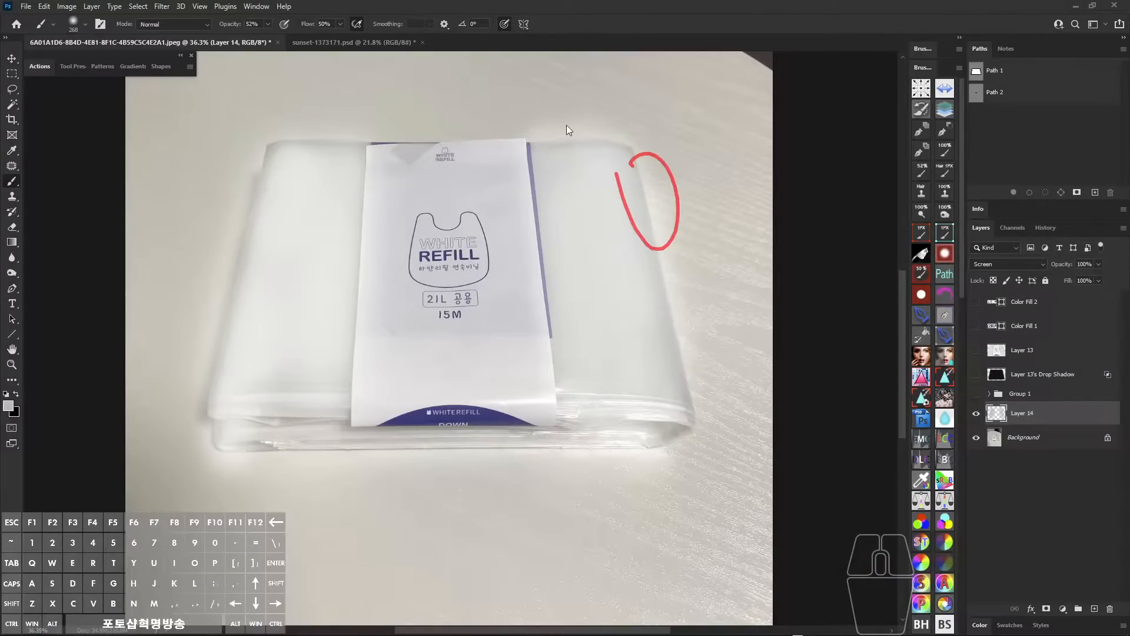
pyautogui.moveTo(566, 125); pyautogui.dragTo(586, 176)
pyautogui.hotkey('alt', 'z')
# - Brush more light over the plastic bag's right panel, lower folds and outer edges
pyautogui.moveTo(653, 335)
pyautogui.mouseDown()
pyautogui.moveTo(682, 412)
pyautogui.moveTo(555, 146)
pyautogui.moveTo(603, 176)
pyautogui.moveTo(573, 298)
pyautogui.moveTo(545, 179)
pyautogui.moveTo(562, 241)
pyautogui.mouseUp()
pyautogui.moveTo(338, 406); pyautogui.dragTo(254, 444)
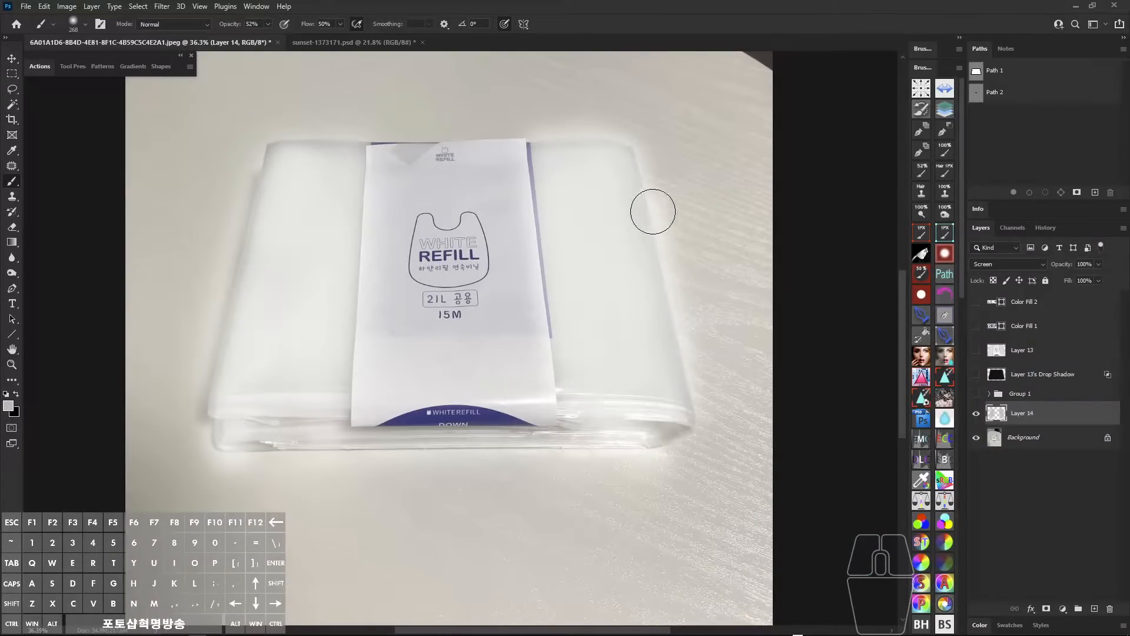
pyautogui.moveTo(536, 143)
pyautogui.mouseDown()
pyautogui.moveTo(574, 153)
pyautogui.moveTo(530, 358)
pyautogui.moveTo(539, 404)
pyautogui.mouseUp()
# - Delete the painted Screen layer above the Background
pyautogui.hotkey('alt', 'z')
pyautogui.hotkey('alt', 'z')
pyautogui.moveTo(594, 227); pyautogui.dragTo(547, 244)
pyautogui.moveTo(633, 267)
pyautogui.mouseDown()
pyautogui.moveTo(572, 246)
pyautogui.moveTo(575, 295)
pyautogui.mouseUp()
pyautogui.press('Delete')
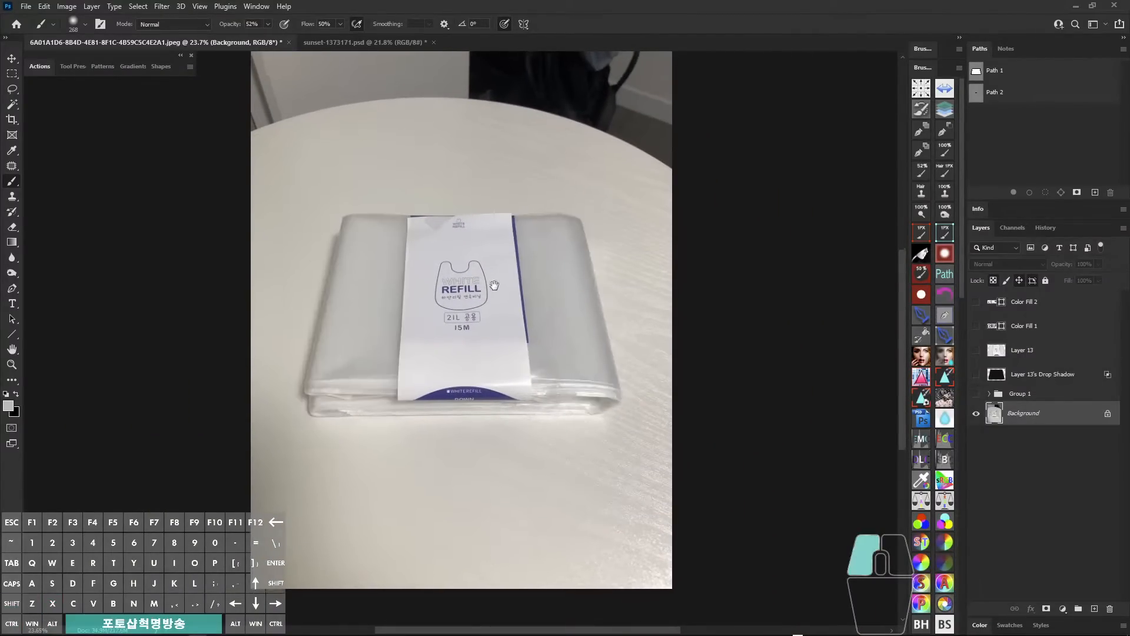
pyautogui.moveTo(494, 285)
pyautogui.mouseDown()
pyautogui.moveTo(557, 279)
pyautogui.moveTo(517, 270)
pyautogui.moveTo(529, 300)
pyautogui.mouseUp()
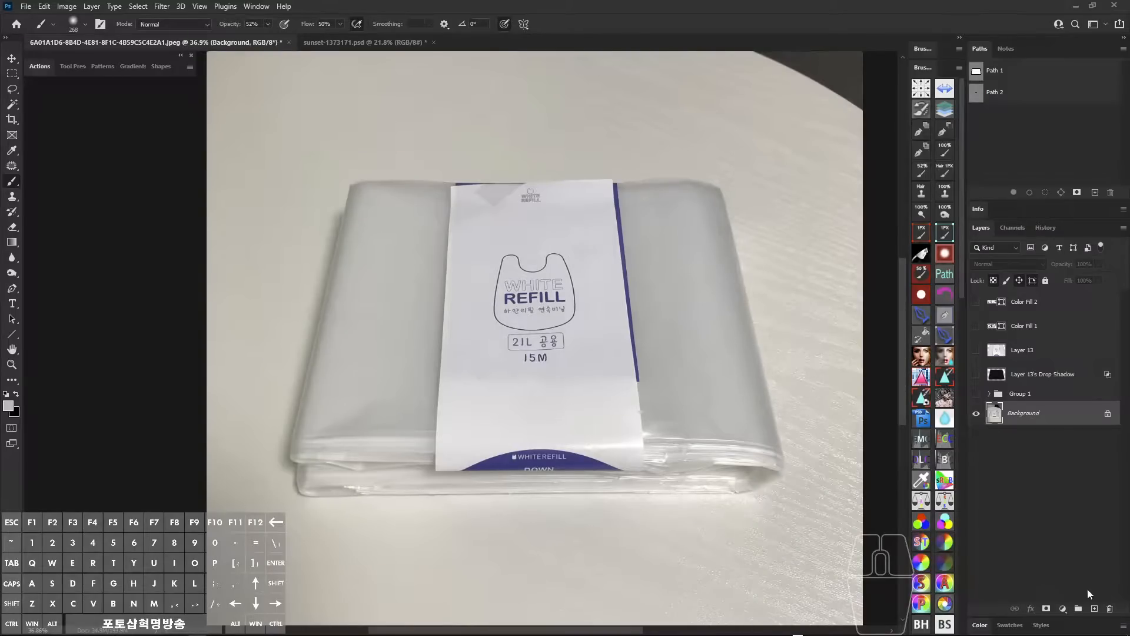
# - Add a fresh empty layer above the Background and set its blend mode to Screen
pyautogui.click(1094, 608)
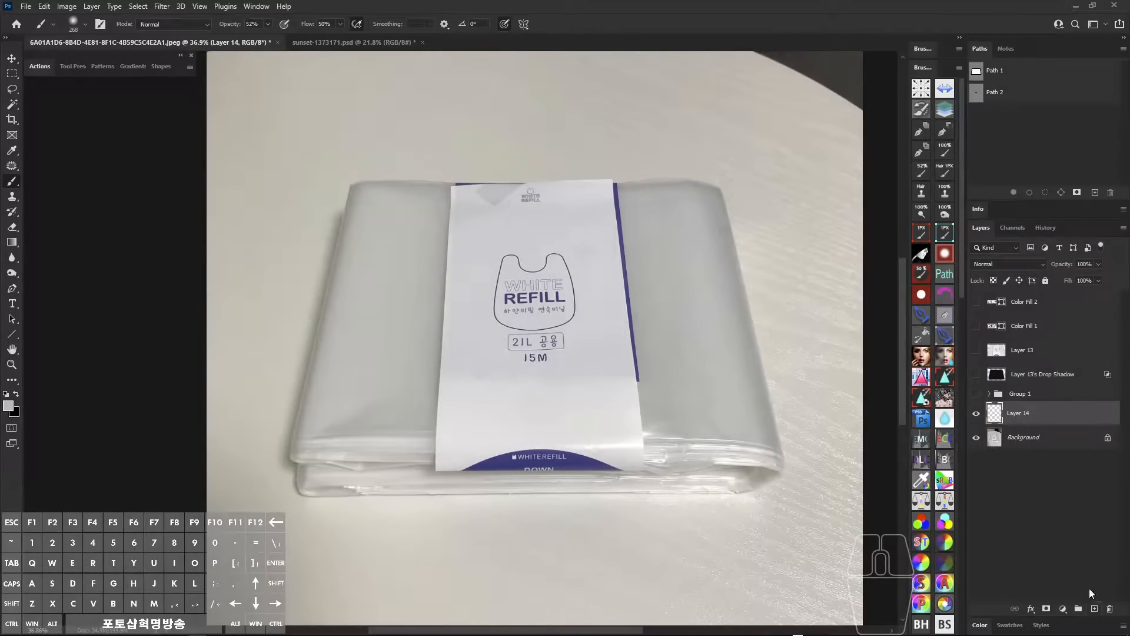
pyautogui.click(984, 265)
pyautogui.click(1000, 361)
# - Enlarge the brush to about 604 px and paint the sampled grey over the left and right plastic panels
pyautogui.keyDown('alt'); pyautogui.moveTo(382, 239); pyautogui.dragTo(431, 249); pyautogui.keyUp('alt')
pyautogui.moveTo(378, 202)
pyautogui.mouseDown()
pyautogui.moveTo(369, 249)
pyautogui.moveTo(398, 295)
pyautogui.moveTo(378, 298)
pyautogui.moveTo(348, 429)
pyautogui.moveTo(402, 308)
pyautogui.mouseUp()
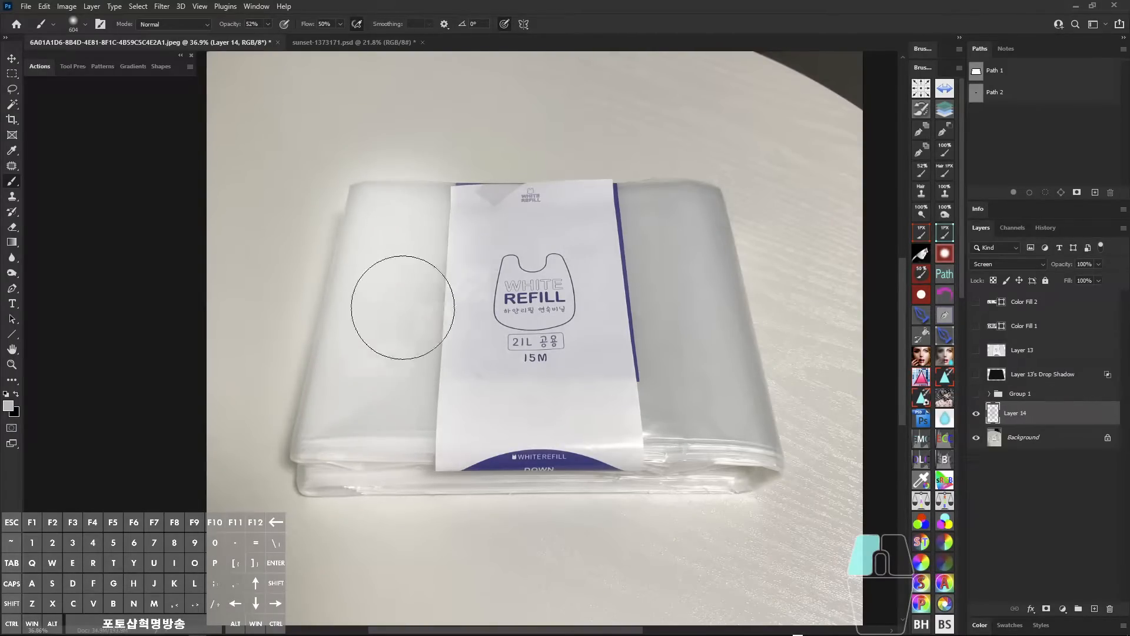
pyautogui.moveTo(659, 235)
pyautogui.mouseDown()
pyautogui.moveTo(677, 371)
pyautogui.moveTo(696, 214)
pyautogui.moveTo(715, 356)
pyautogui.mouseUp()
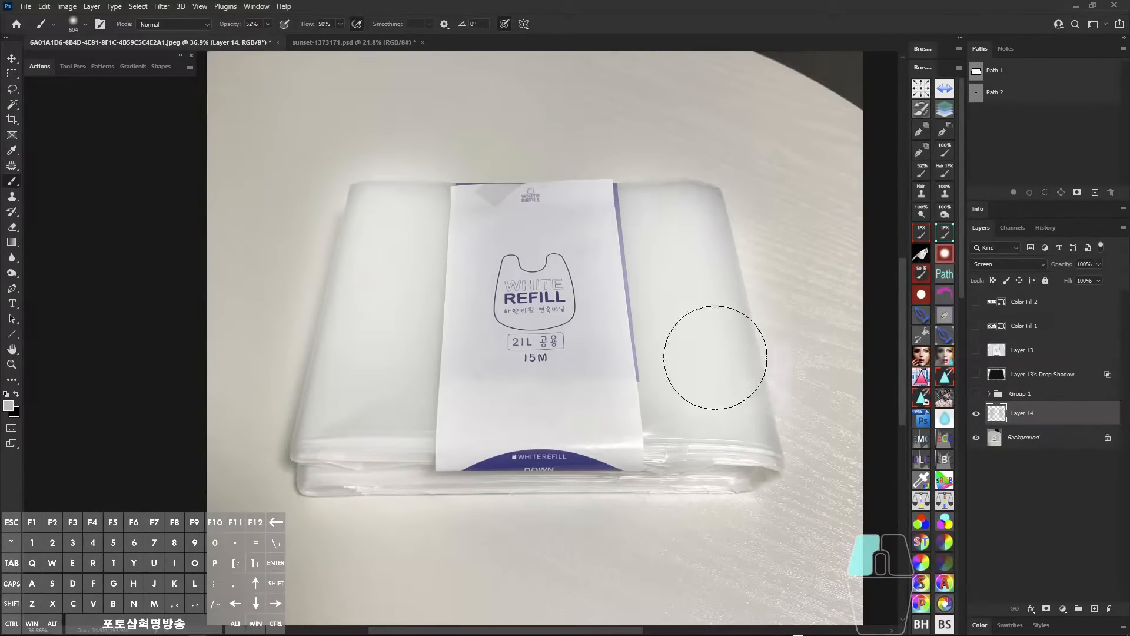
# - Erase the brightening that spilled onto the paper label and the table around the bag with a soft 46% opacity eraser
pyautogui.moveTo(612, 213)
pyautogui.keyDown('alt'); pyautogui.mouseDown()
pyautogui.moveTo(570, 203)
pyautogui.moveTo(582, 201)
pyautogui.moveTo(606, 270)
pyautogui.moveTo(610, 197)
pyautogui.moveTo(625, 376)
pyautogui.mouseUp(); pyautogui.keyUp('alt')
pyautogui.press('e')
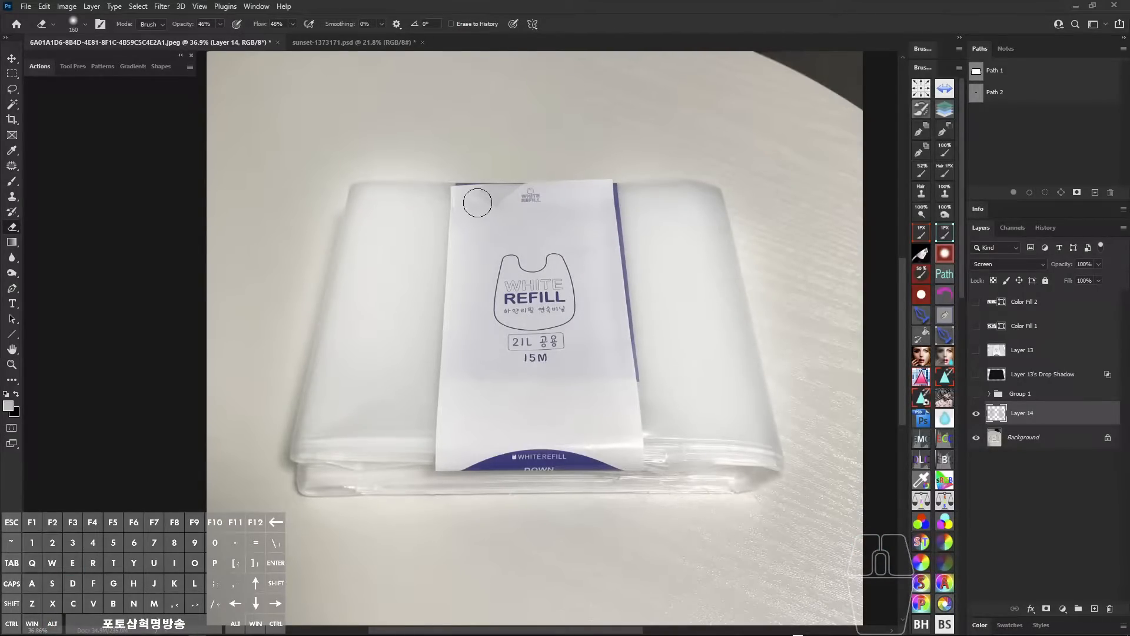
pyautogui.moveTo(477, 203)
pyautogui.mouseDown()
pyautogui.moveTo(466, 359)
pyautogui.moveTo(479, 365)
pyautogui.mouseUp()
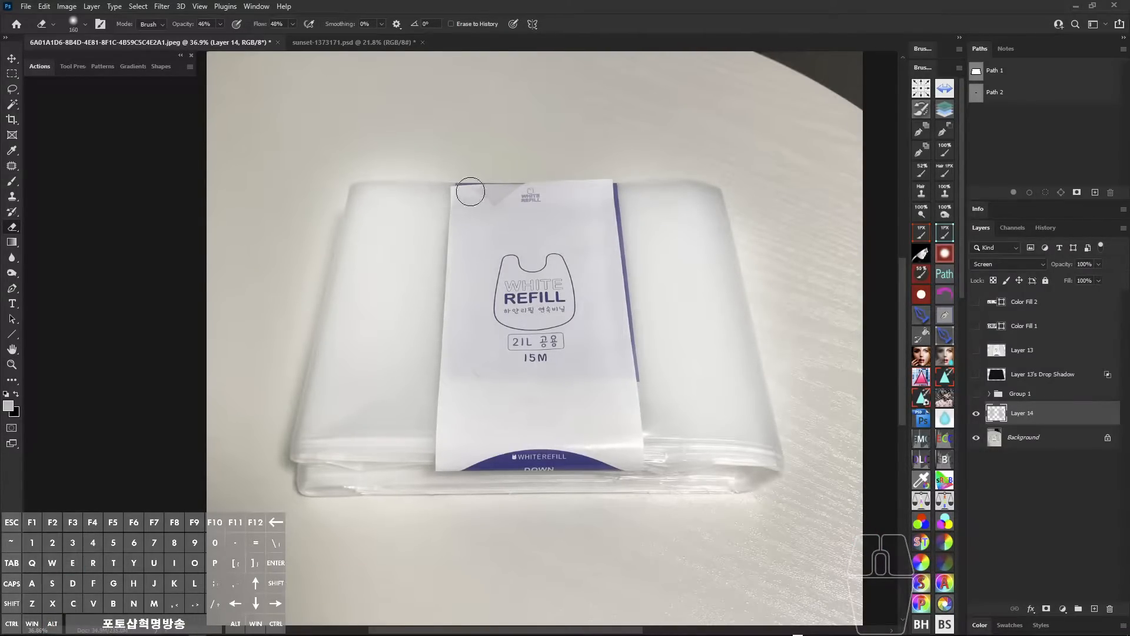
pyautogui.moveTo(465, 262)
pyautogui.mouseDown()
pyautogui.moveTo(464, 249)
pyautogui.moveTo(457, 383)
pyautogui.mouseUp()
pyautogui.moveTo(285, 436); pyautogui.dragTo(293, 366)
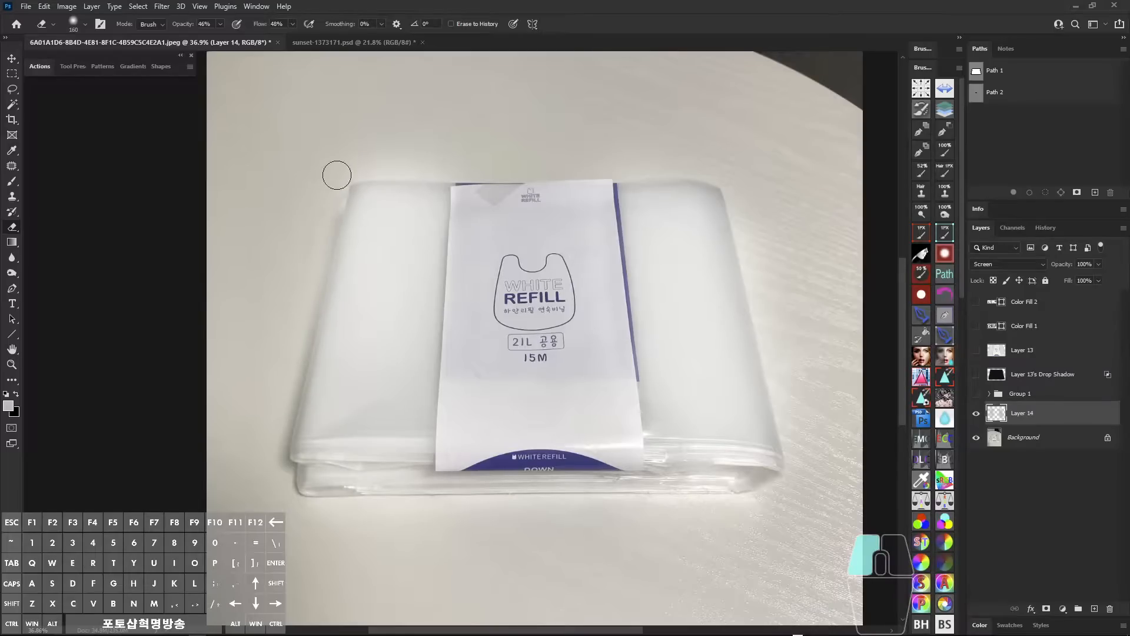
pyautogui.moveTo(337, 175); pyautogui.dragTo(430, 163)
pyautogui.moveTo(588, 194); pyautogui.dragTo(625, 447)
pyautogui.press('alt')
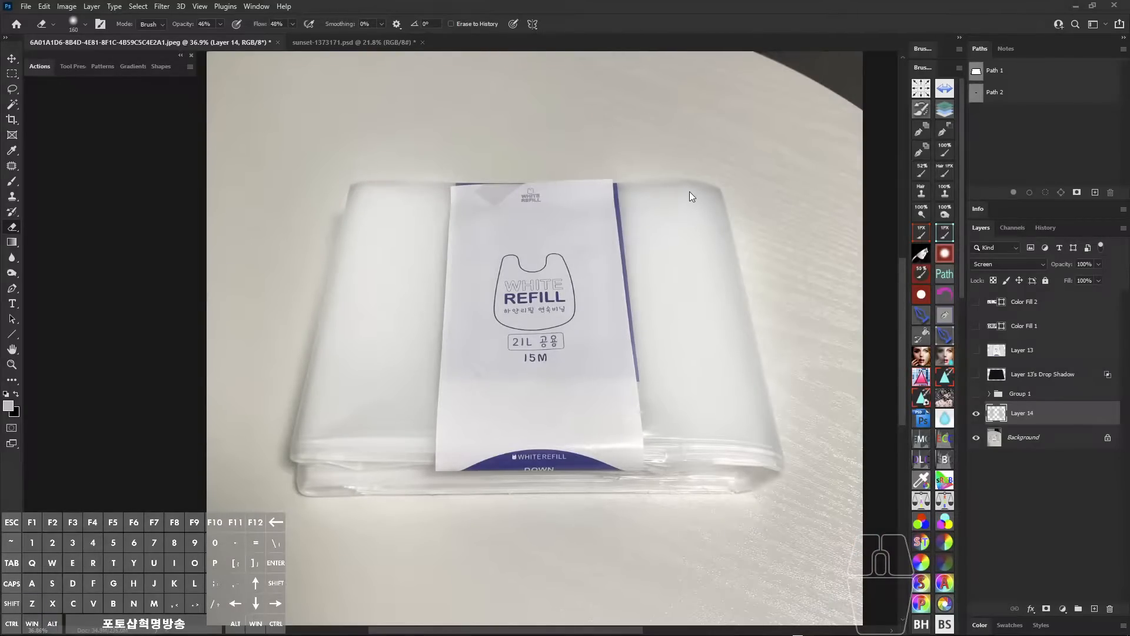
pyautogui.moveTo(690, 192)
pyautogui.mouseDown()
pyautogui.moveTo(698, 218)
pyautogui.moveTo(687, 214)
pyautogui.moveTo(697, 184)
pyautogui.moveTo(715, 228)
pyautogui.moveTo(729, 358)
pyautogui.moveTo(764, 467)
pyautogui.moveTo(644, 345)
pyautogui.mouseUp()
pyautogui.press('alt')
# - Paint additional brightening along the edges and folds of both plastic panels with a brush of about 235 px
pyautogui.press('b')
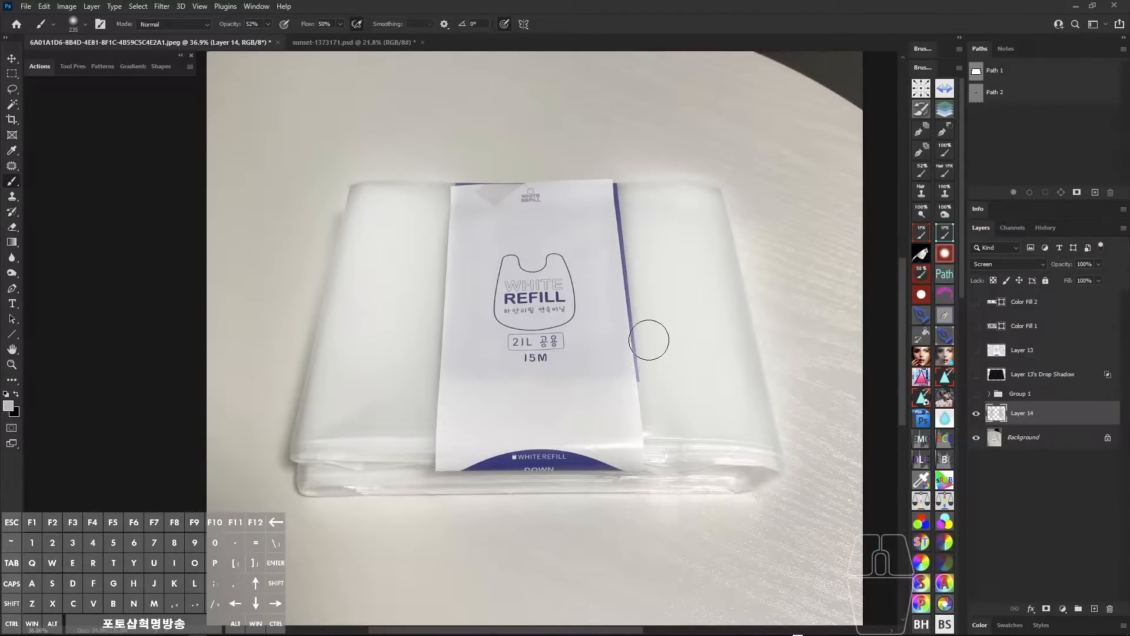
pyautogui.moveTo(399, 354)
pyautogui.mouseDown()
pyautogui.moveTo(353, 421)
pyautogui.moveTo(356, 452)
pyautogui.mouseUp()
pyautogui.moveTo(418, 253)
pyautogui.mouseDown()
pyautogui.moveTo(359, 192)
pyautogui.moveTo(434, 419)
pyautogui.moveTo(352, 297)
pyautogui.moveTo(355, 259)
pyautogui.mouseUp()
pyautogui.moveTo(360, 204)
pyautogui.mouseDown()
pyautogui.moveTo(391, 216)
pyautogui.moveTo(392, 477)
pyautogui.mouseUp()
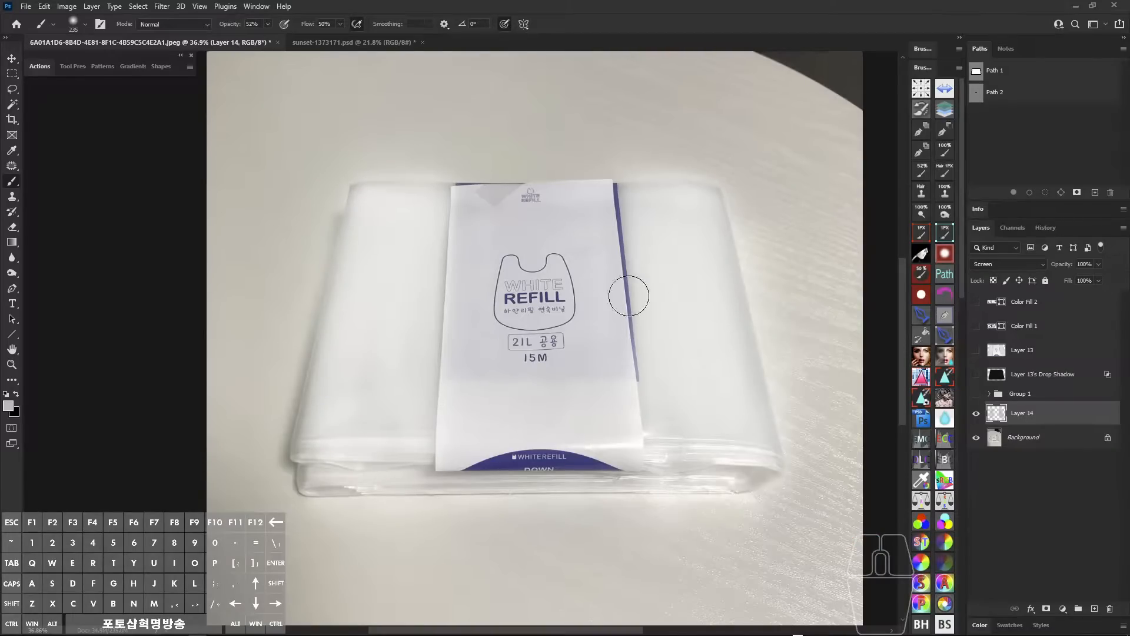
pyautogui.moveTo(633, 189); pyautogui.dragTo(633, 214)
pyautogui.moveTo(632, 215); pyautogui.dragTo(655, 365)
pyautogui.moveTo(715, 197); pyautogui.dragTo(739, 425)
pyautogui.moveTo(628, 189); pyautogui.dragTo(642, 335)
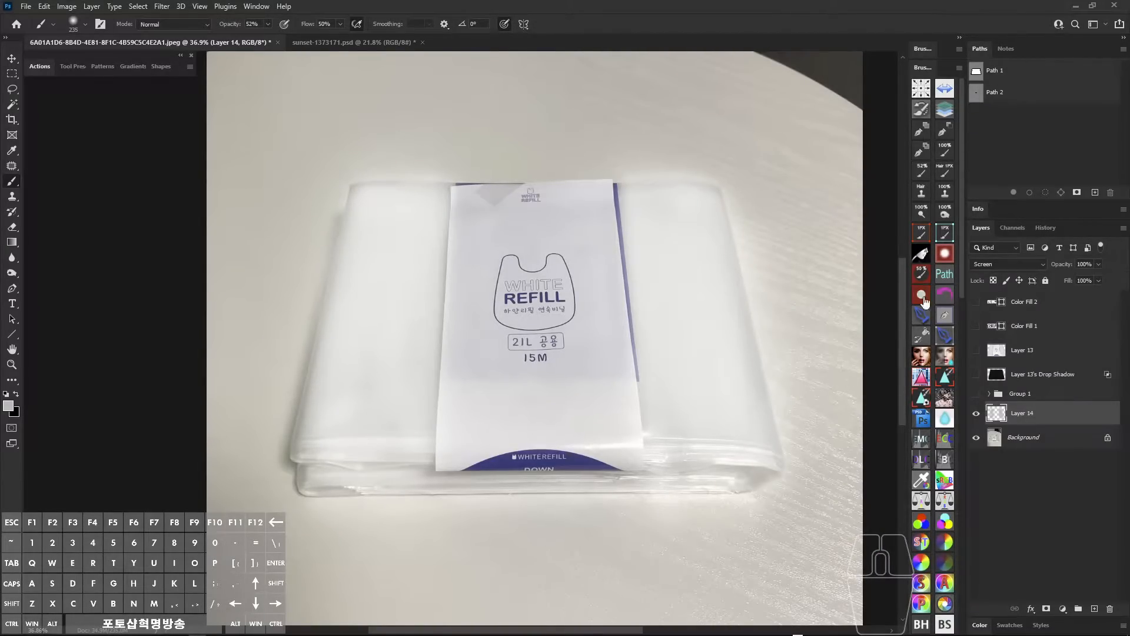
# - Add a Curves adjustment layer above the painted Screen layer and clip it to that layer
pyautogui.moveTo(1055, 265); pyautogui.dragTo(1088, 266)
pyautogui.hotkey('ctrl', 'shift')
pyautogui.hotkey('ctrl', 'shift', 'm')
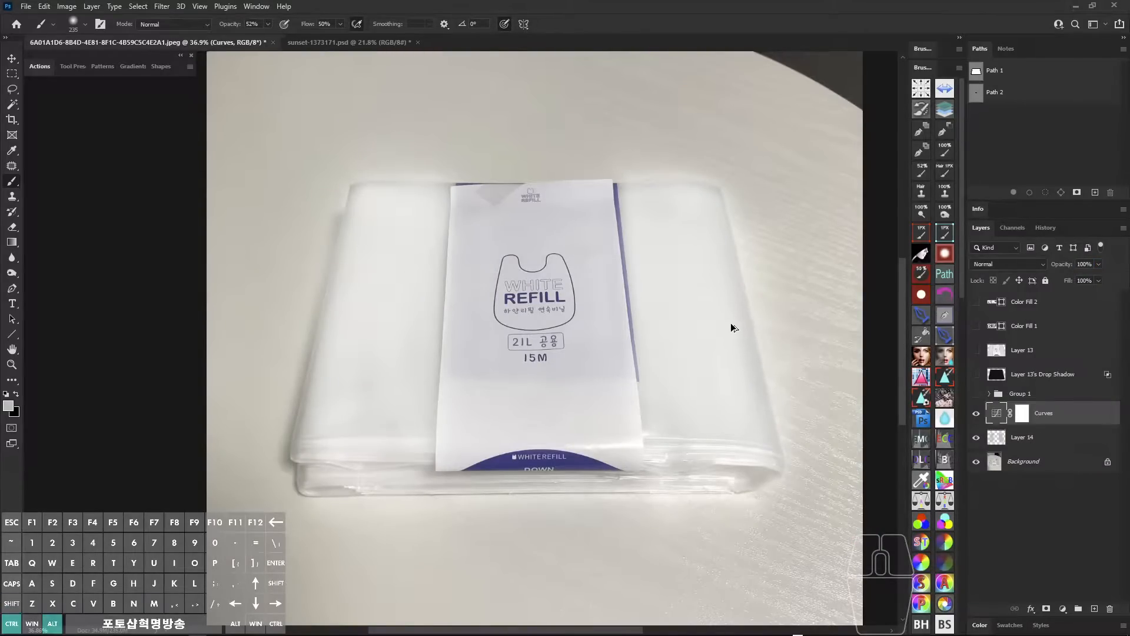
pyautogui.hotkey('ctrl', 'alt', 'g')
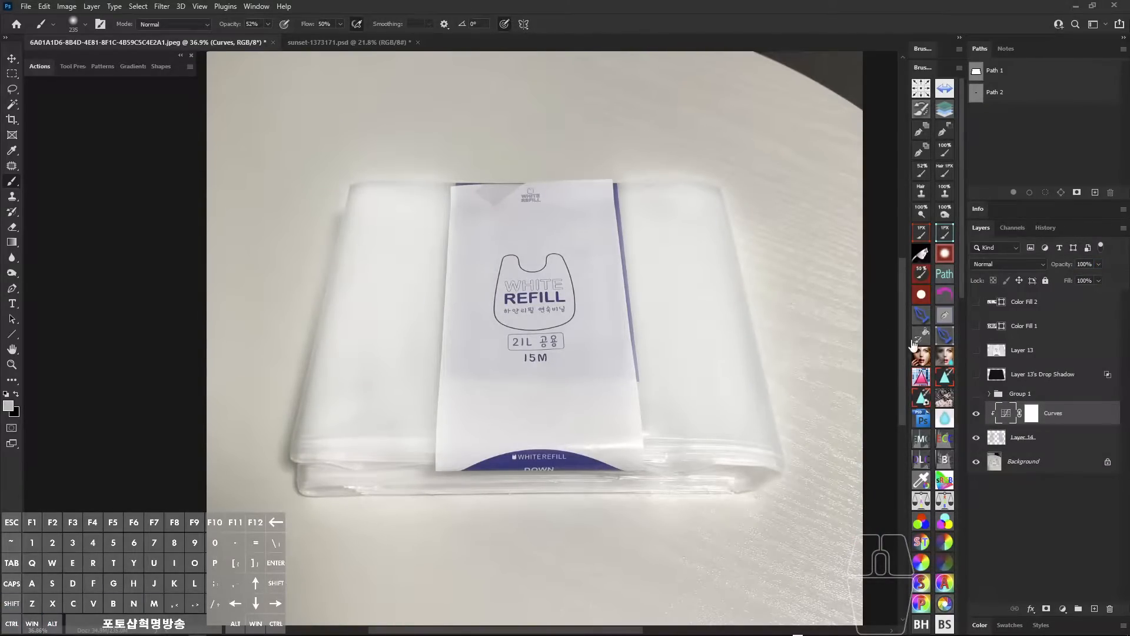
# - Raise the Blue channel of the clipped Curves layer to input 90, output 163
pyautogui.doubleClick(1004, 414)
pyautogui.moveTo(614, 295); pyautogui.dragTo(508, 264)
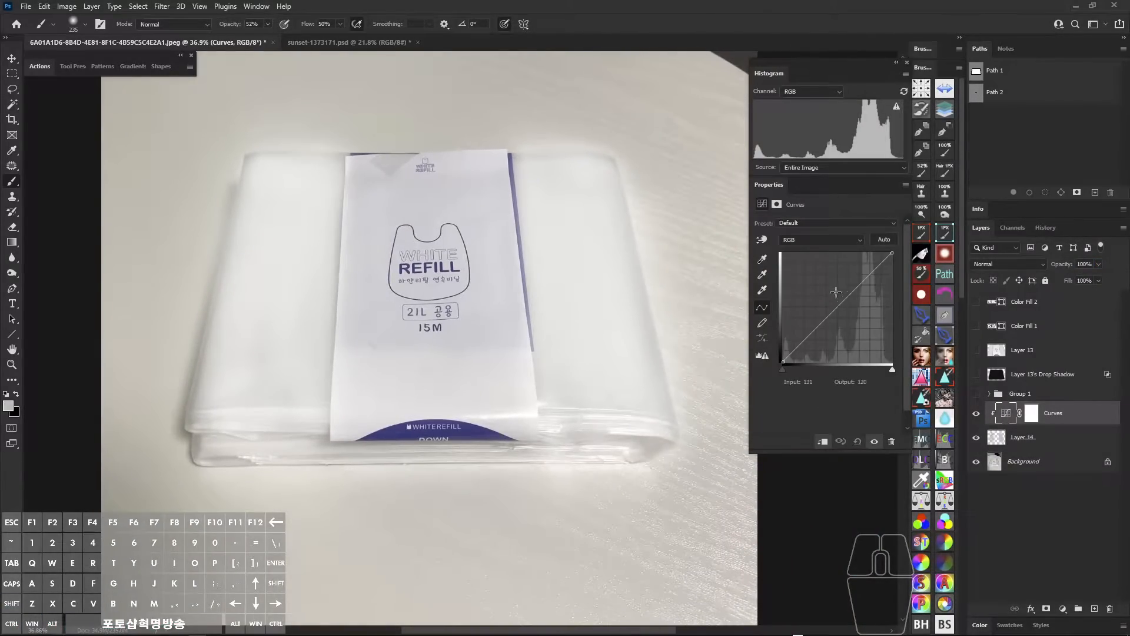
pyautogui.click(830, 254)
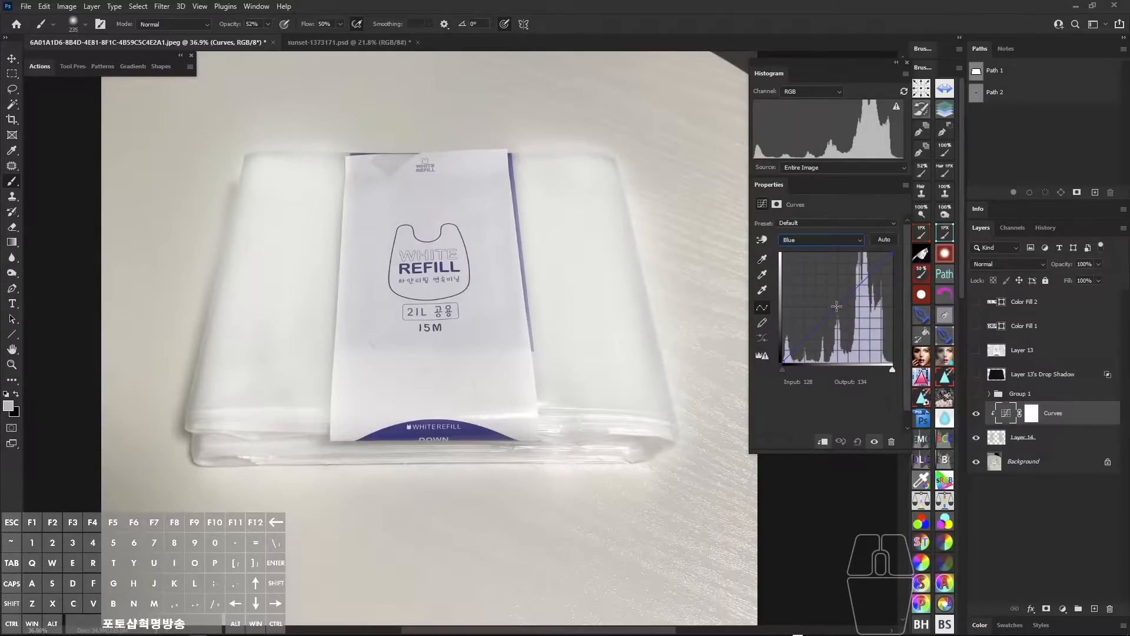
pyautogui.moveTo(836, 306); pyautogui.dragTo(822, 292)
pyautogui.moveTo(510, 158)
pyautogui.mouseDown()
pyautogui.moveTo(624, 188)
pyautogui.moveTo(536, 261)
pyautogui.moveTo(513, 152)
pyautogui.mouseUp()
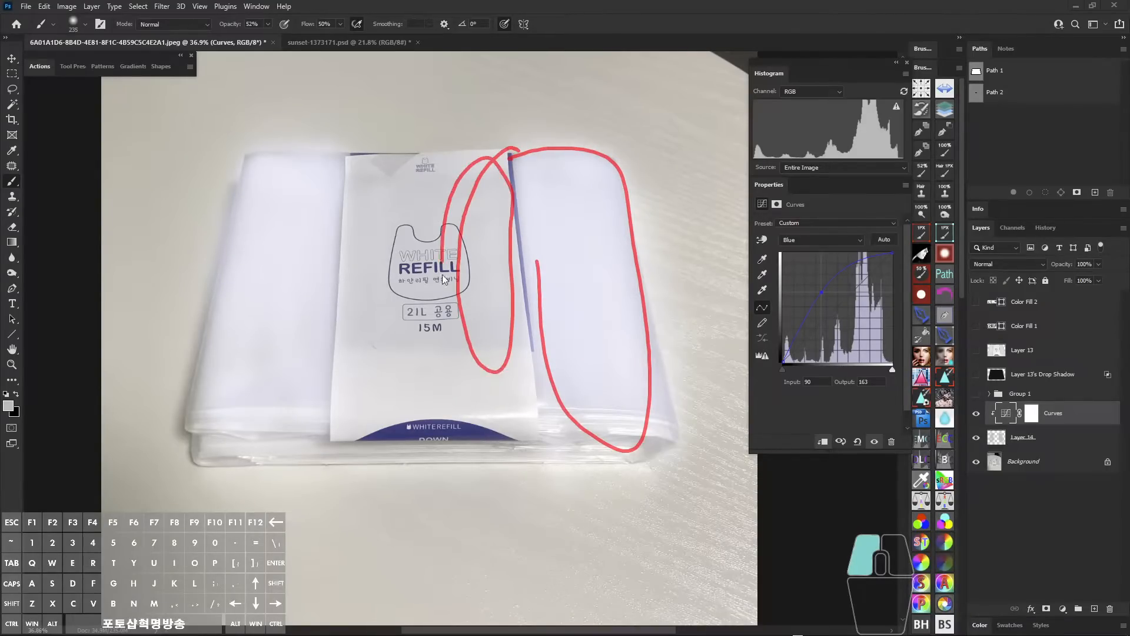
pyautogui.moveTo(442, 275); pyautogui.dragTo(501, 323)
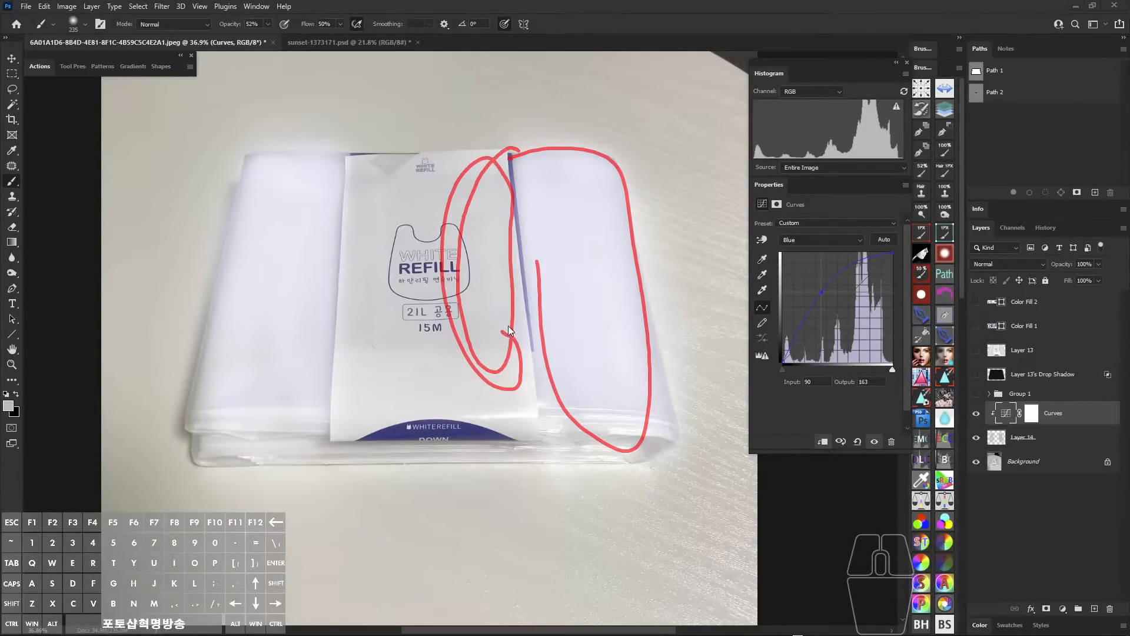
pyautogui.hotkey('alt', 'z')
pyautogui.hotkey('alt', '2')
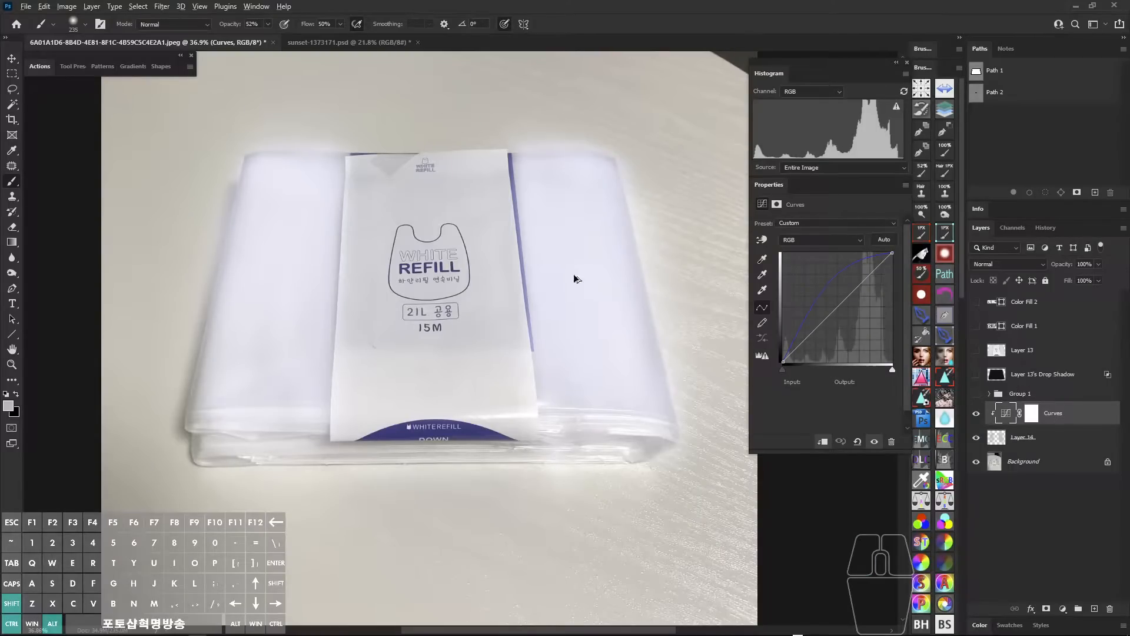
# - Delete the clipped Curves adjustment and the painted Screen layer above the Background, and select all remaining unlocked layers
pyautogui.press('Delete')
pyautogui.moveTo(542, 224); pyautogui.dragTo(596, 226)
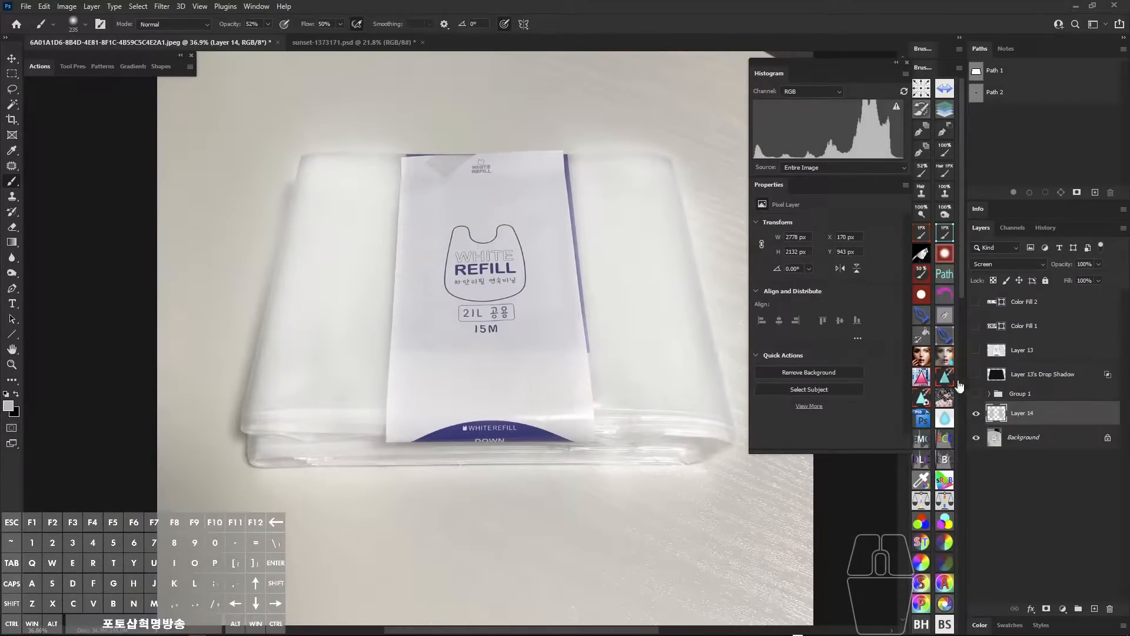
pyautogui.moveTo(391, 158)
pyautogui.mouseDown()
pyautogui.moveTo(555, 462)
pyautogui.moveTo(551, 396)
pyautogui.mouseUp()
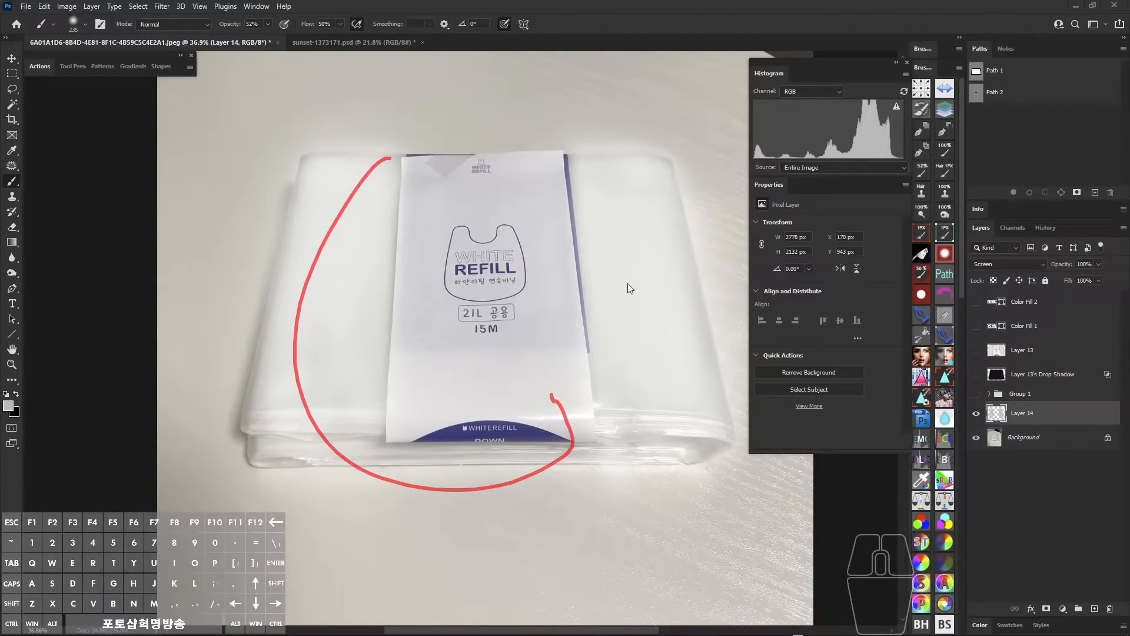
pyautogui.hotkey('alt', 'z')
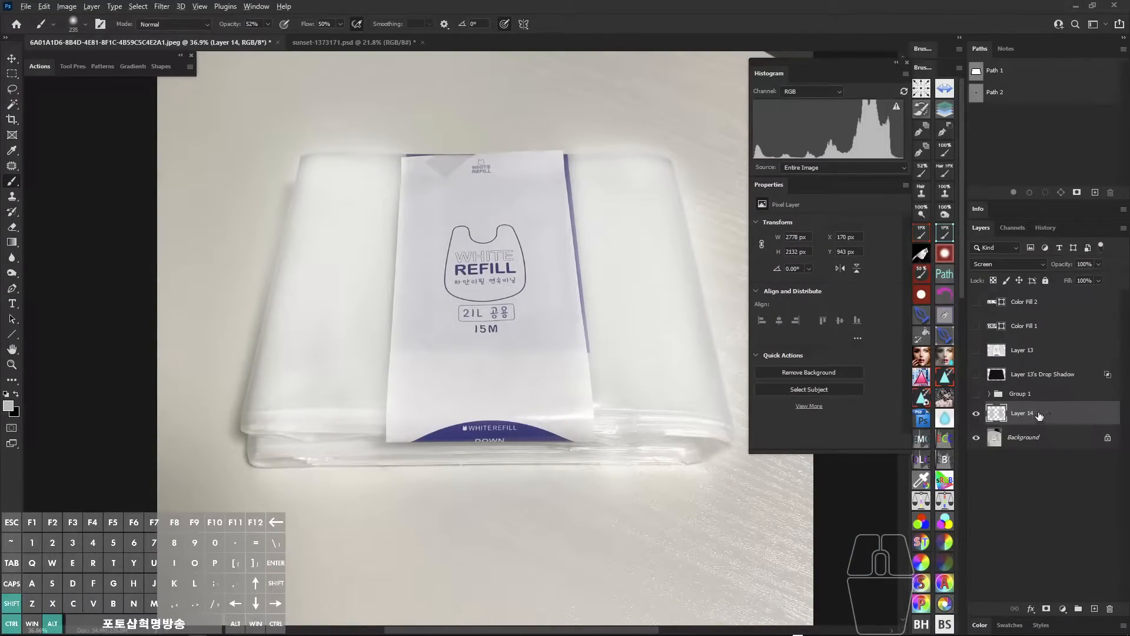
pyautogui.press('Delete')
pyautogui.moveTo(573, 277); pyautogui.dragTo(495, 276)
pyautogui.hotkey('ctrl', 'alt', 'a')
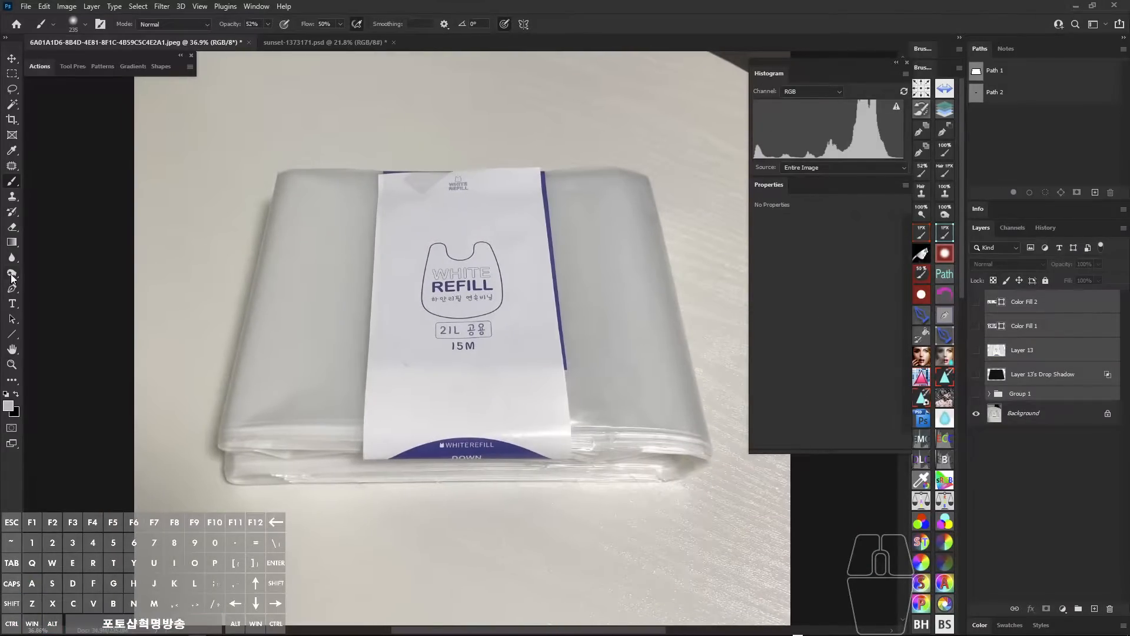
# - Switch to the Pen tool in Path mode with Exclude Overlapping Shapes and check its path display options
pyautogui.click(11, 289)
pyautogui.click(252, 24)
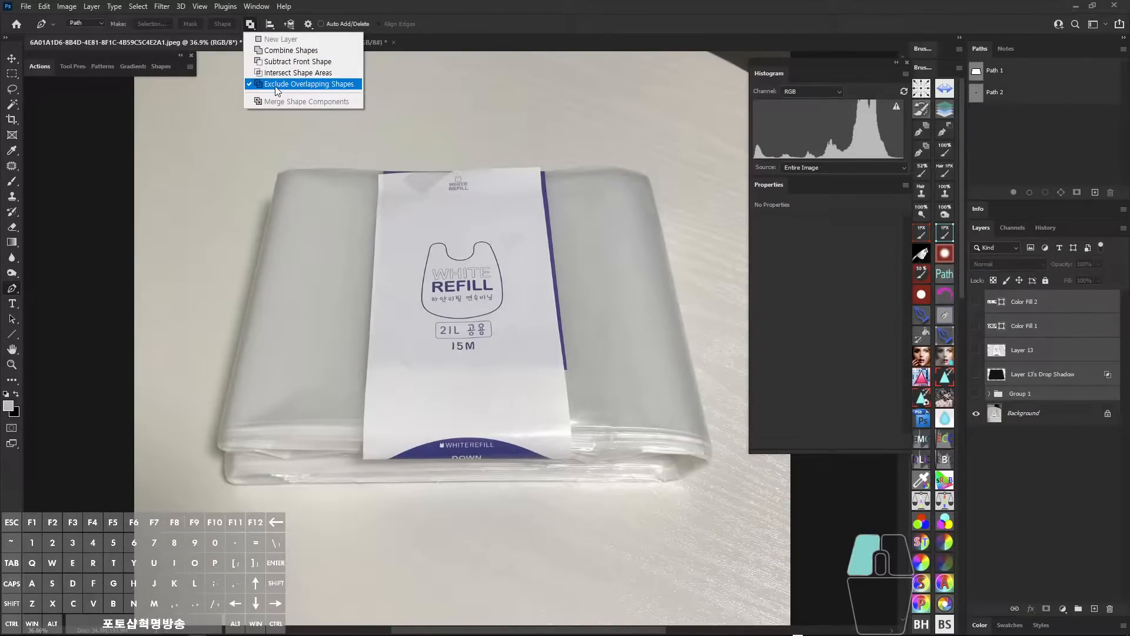
pyautogui.click(275, 86)
pyautogui.click(308, 24)
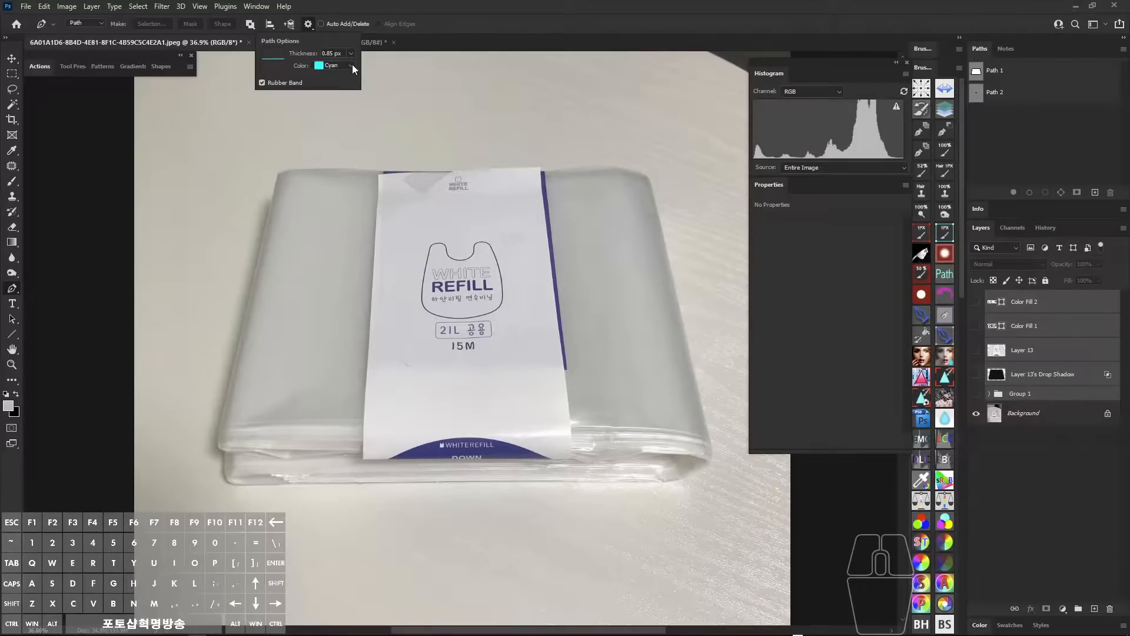
pyautogui.click(440, 23)
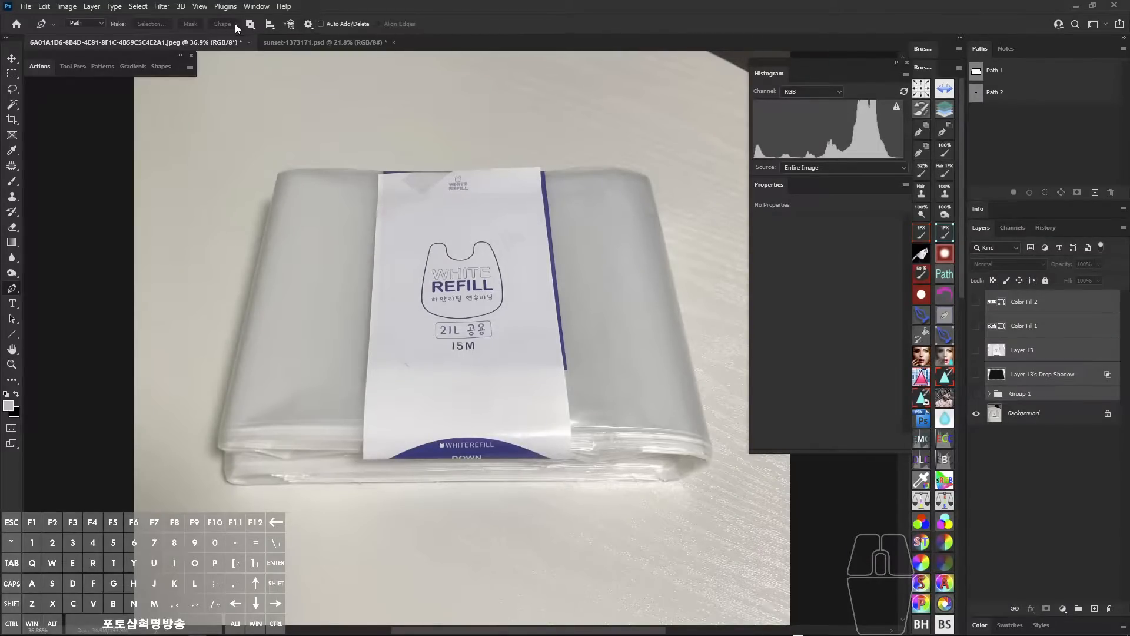
pyautogui.click(251, 23)
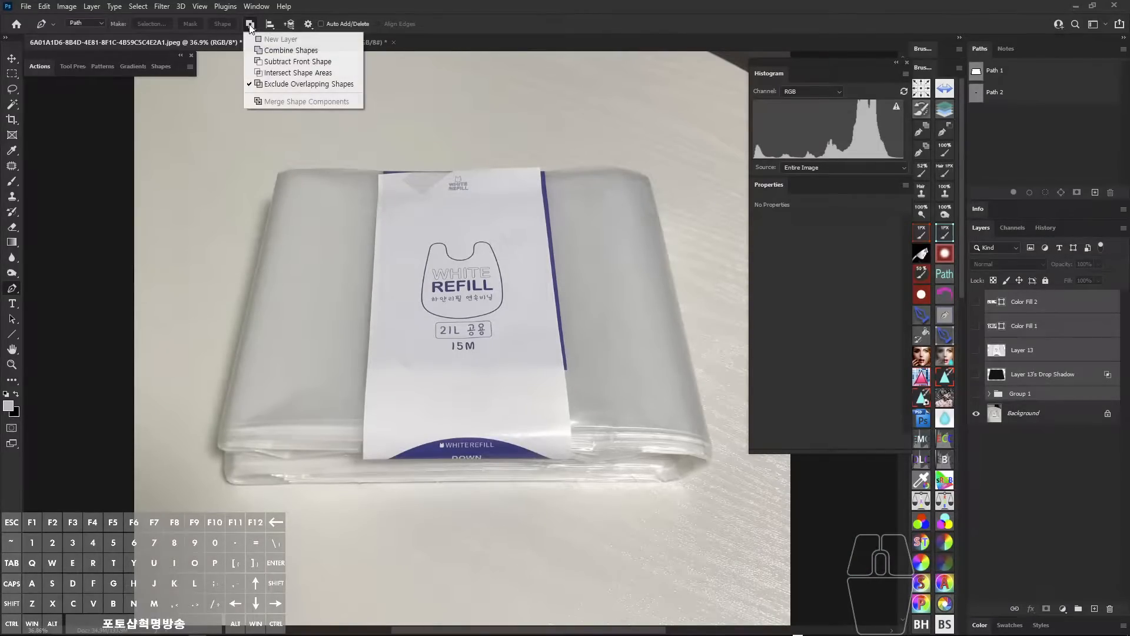
pyautogui.click(285, 89)
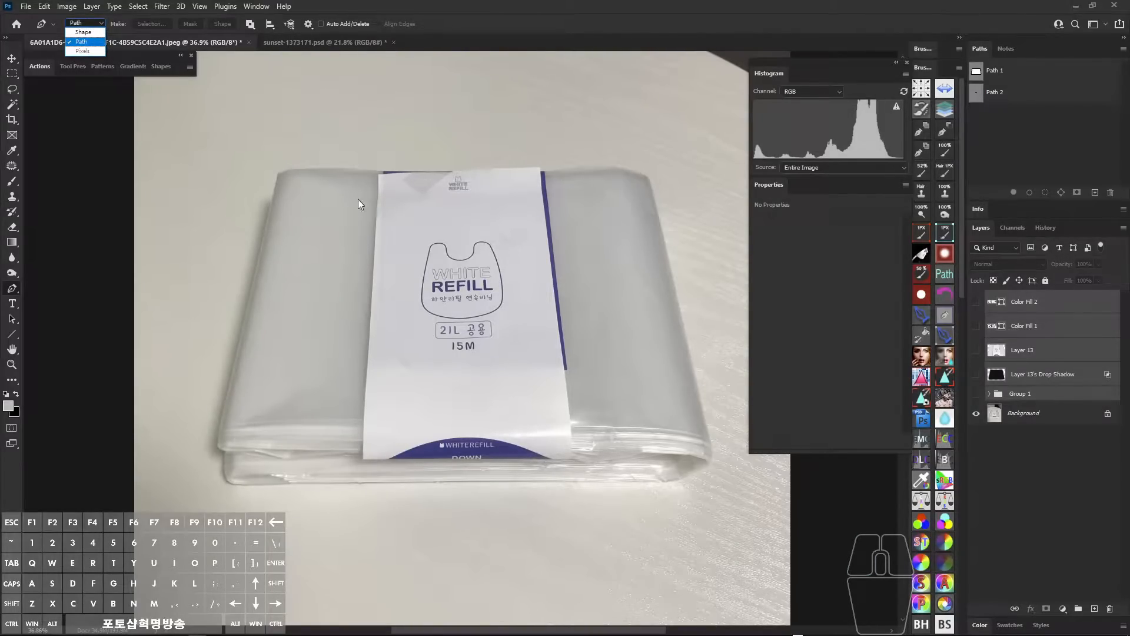
# - Delete the saved paths Path 1 and Path 2
pyautogui.click(1025, 75)
pyautogui.keyDown('shift'); pyautogui.click(1025, 93); pyautogui.keyUp('shift')
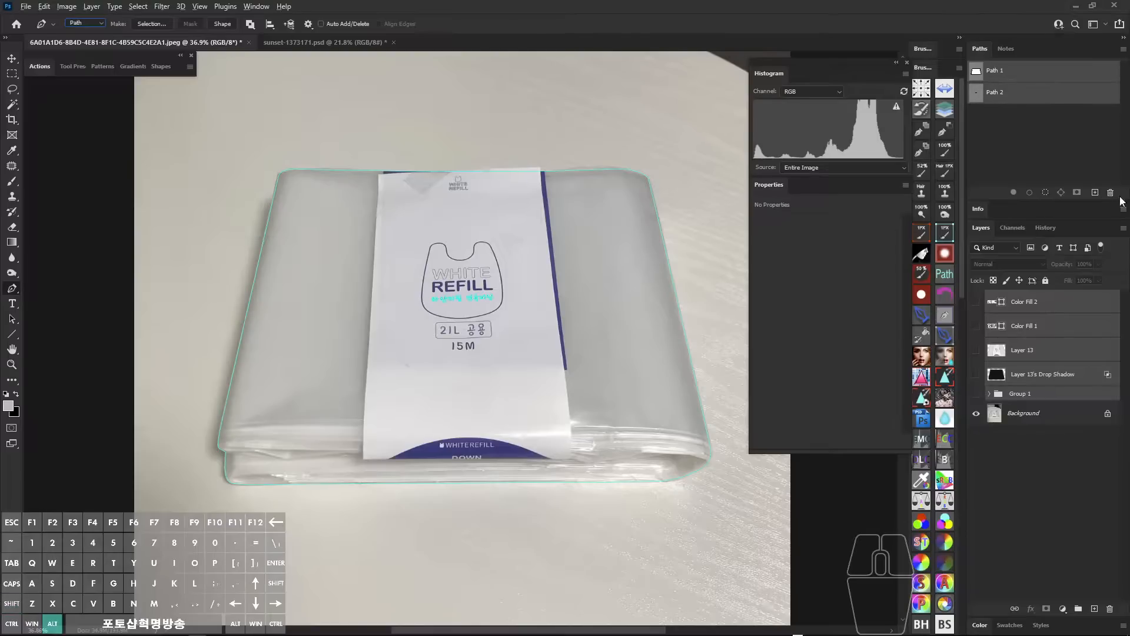
pyautogui.keyDown('alt'); pyautogui.click(1110, 194); pyautogui.keyUp('alt')
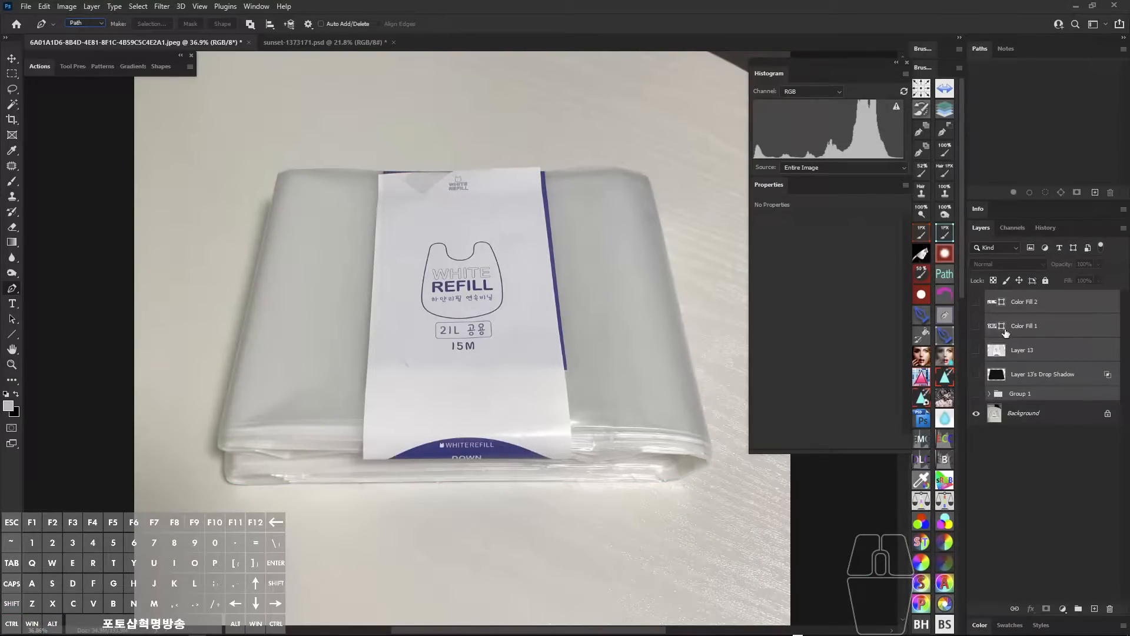
# - Show Layer 13, its drop shadow and Group 1, and compare the finished retouch with the original photo
pyautogui.click(976, 351)
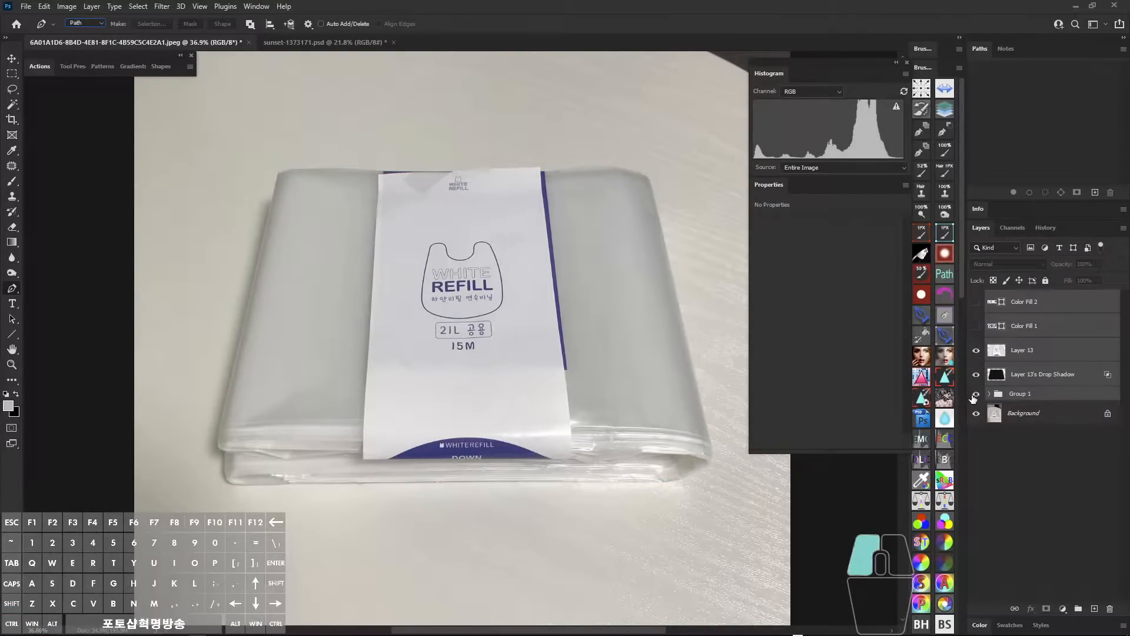
pyautogui.click(974, 394)
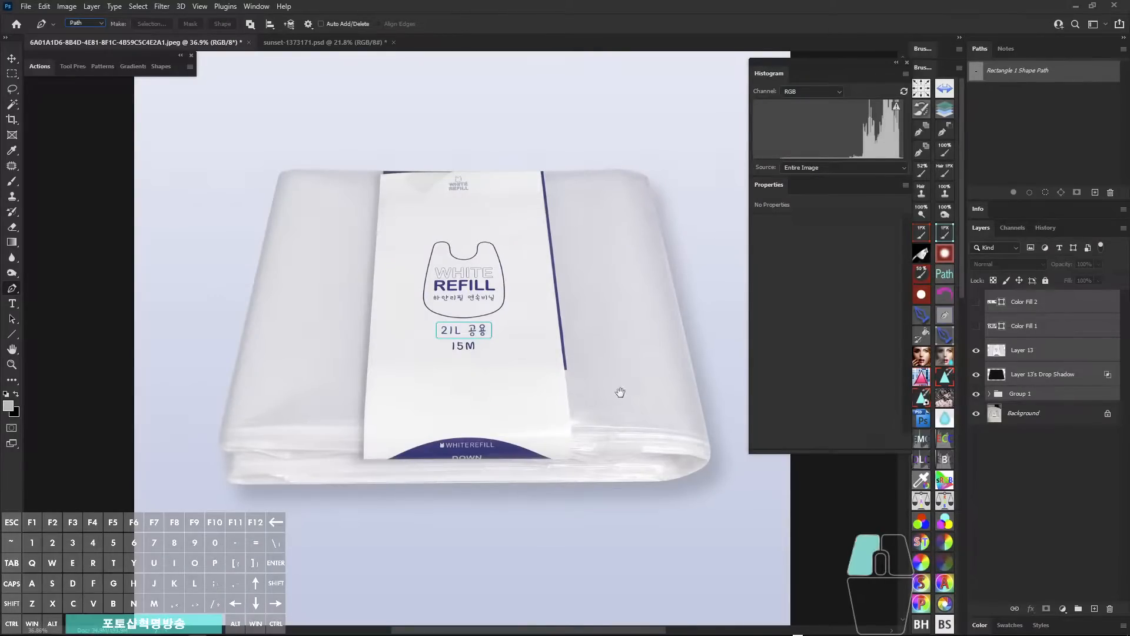
pyautogui.moveTo(621, 393); pyautogui.dragTo(558, 375)
pyautogui.moveTo(574, 379); pyautogui.dragTo(616, 372)
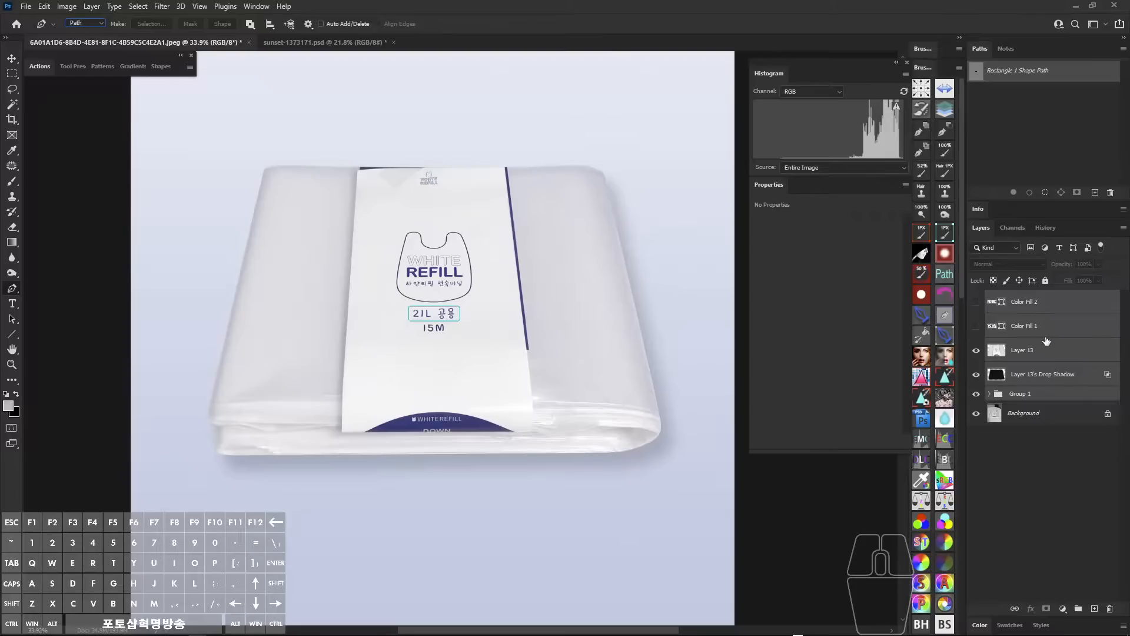
pyautogui.click(1039, 353)
pyautogui.keyDown('shift'); pyautogui.click(1027, 377); pyautogui.keyUp('shift')
pyautogui.moveTo(478, 348); pyautogui.dragTo(514, 397)
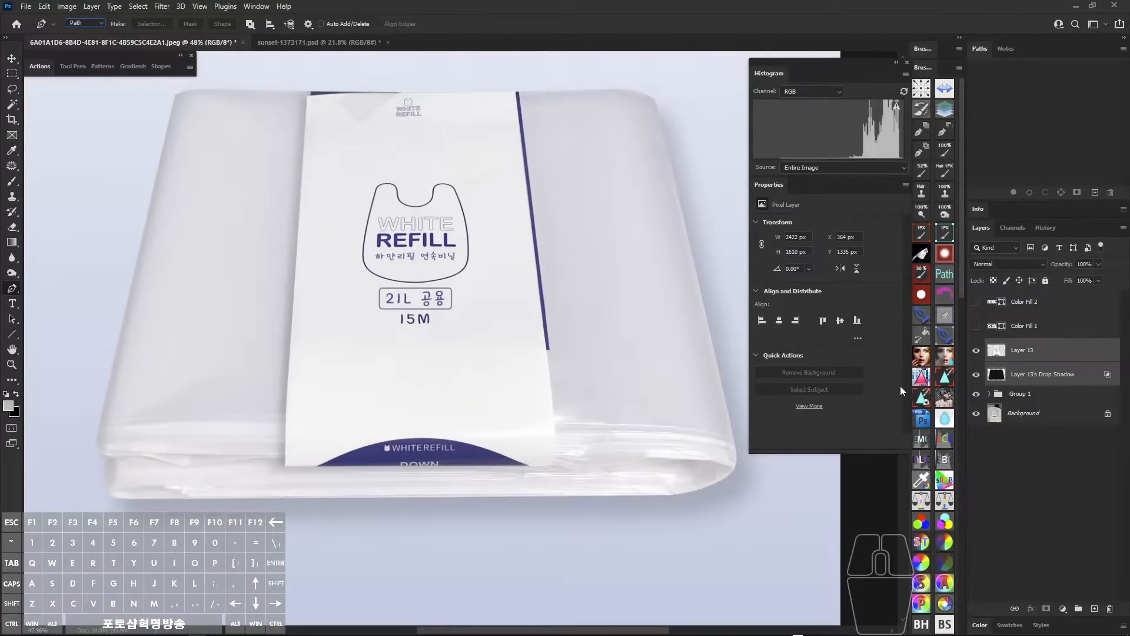
pyautogui.keyDown('shift'); pyautogui.click(1044, 396); pyautogui.keyUp('shift')
pyautogui.hotkey('ctrl', ',')
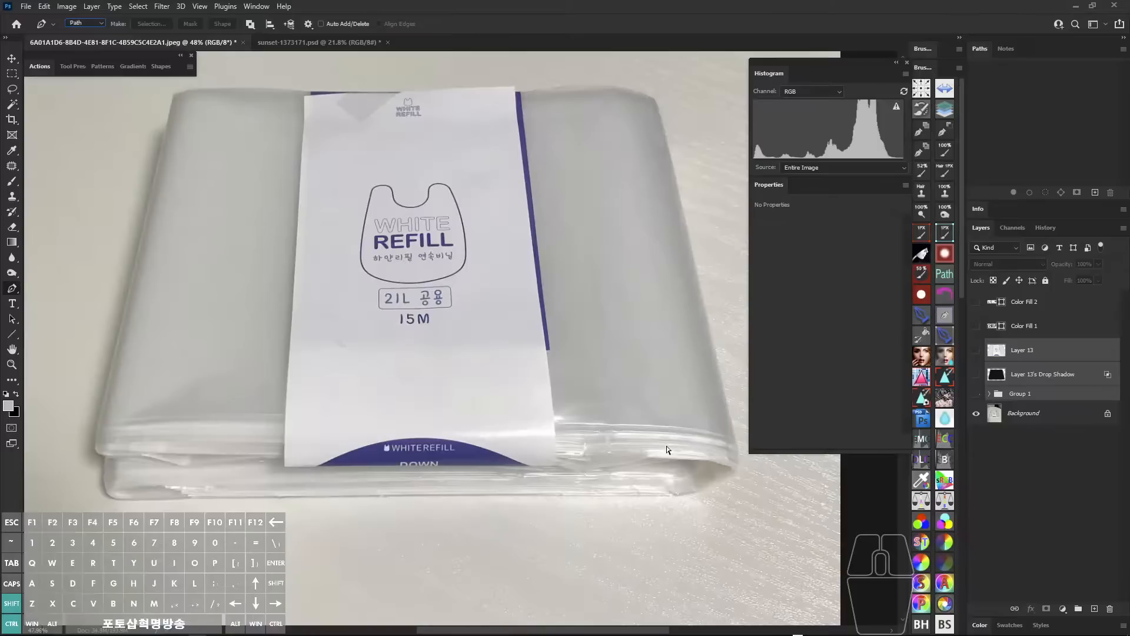
pyautogui.hotkey('ctrl', ',')
pyautogui.scroll(-5, 608, 377)
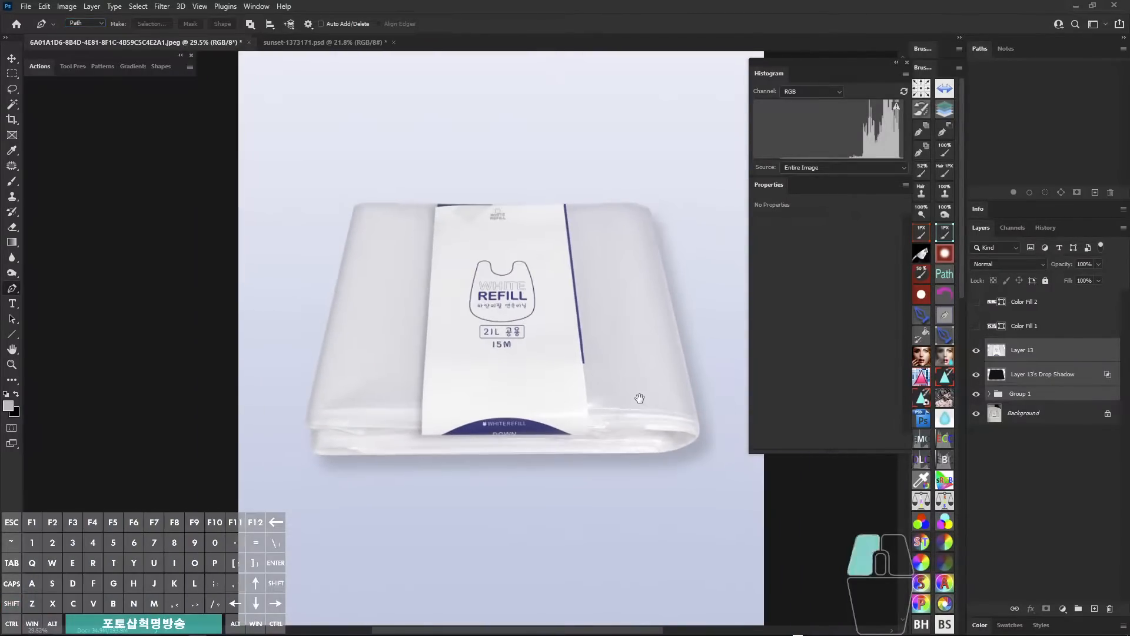
# - Delete Layer 13, its drop shadow layer and Group 1
pyautogui.click(1048, 395)
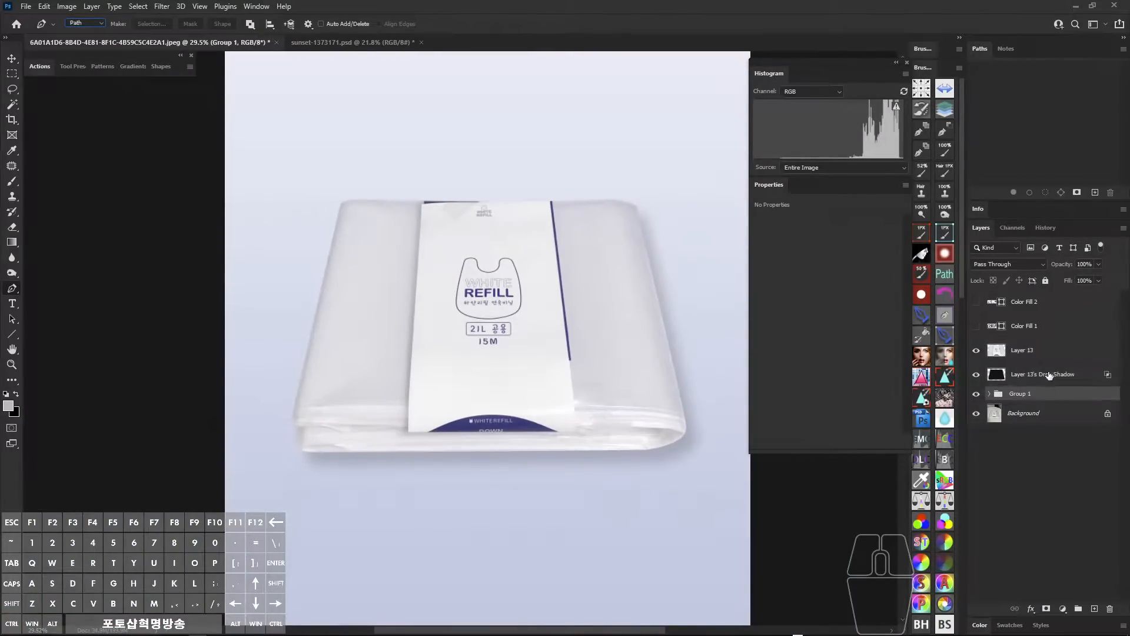
pyautogui.keyDown('shift'); pyautogui.click(1047, 354); pyautogui.keyUp('shift')
pyautogui.hotkey('ctrl', 'alt', 'shift', 'x')
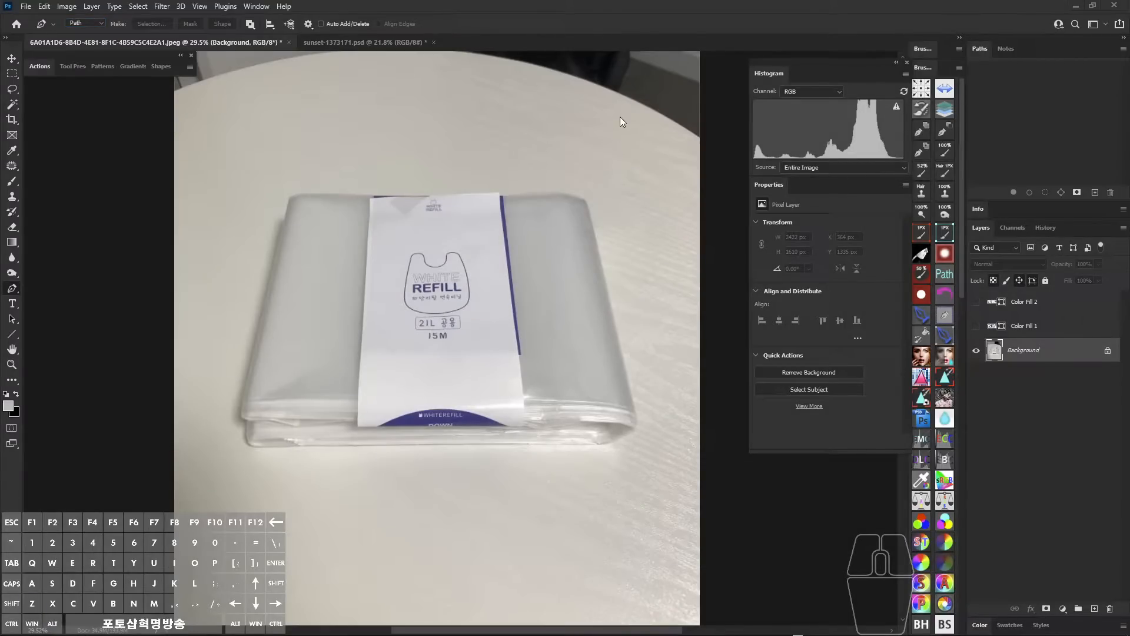
pyautogui.moveTo(642, 103)
pyautogui.mouseDown()
pyautogui.moveTo(669, 119)
pyautogui.moveTo(691, 108)
pyautogui.moveTo(683, 165)
pyautogui.mouseUp()
pyautogui.moveTo(538, 117)
pyautogui.mouseDown()
pyautogui.moveTo(558, 131)
pyautogui.moveTo(561, 161)
pyautogui.moveTo(587, 136)
pyautogui.moveTo(605, 139)
pyautogui.moveTo(595, 158)
pyautogui.moveTo(615, 142)
pyautogui.mouseUp()
pyautogui.moveTo(545, 164)
pyautogui.mouseDown()
pyautogui.moveTo(562, 101)
pyautogui.moveTo(549, 110)
pyautogui.mouseUp()
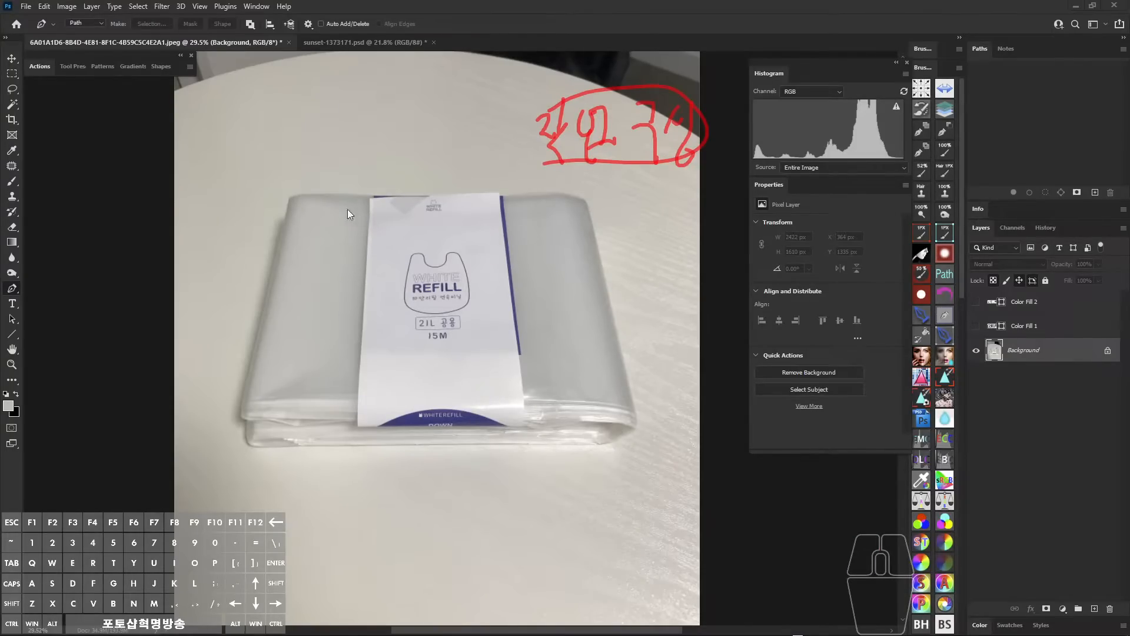
pyautogui.moveTo(299, 192); pyautogui.dragTo(532, 202)
pyautogui.moveTo(245, 437); pyautogui.dragTo(557, 434)
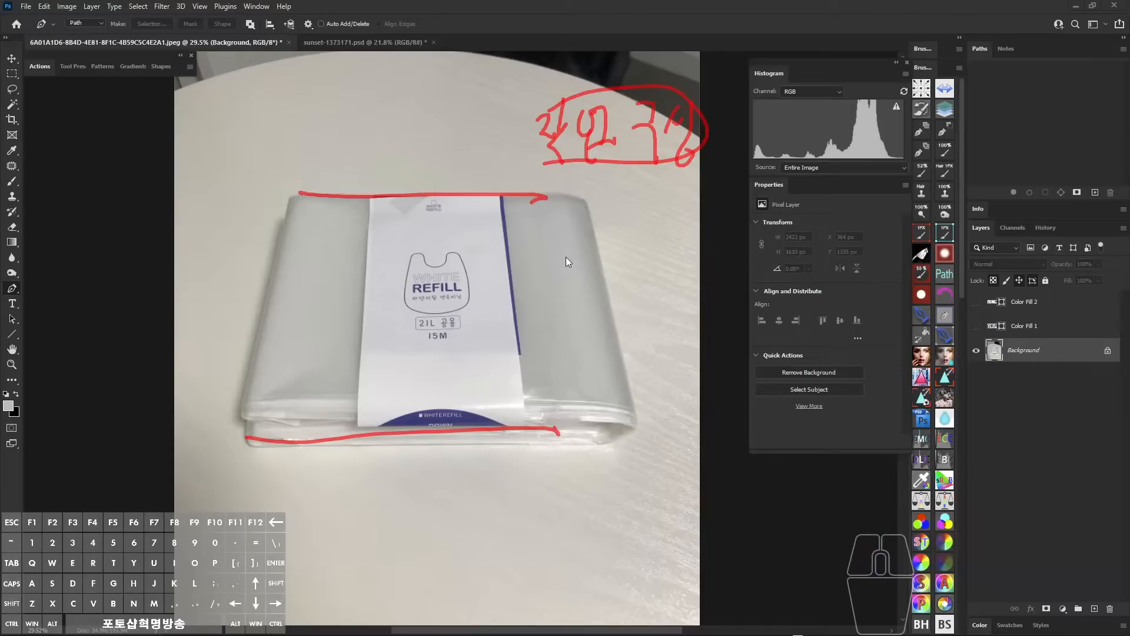
pyautogui.moveTo(558, 203); pyautogui.dragTo(562, 405)
pyautogui.moveTo(298, 172); pyautogui.dragTo(283, 420)
pyautogui.moveTo(307, 207); pyautogui.dragTo(575, 207)
pyautogui.moveTo(287, 441); pyautogui.dragTo(598, 435)
pyautogui.press('alt')
pyautogui.moveTo(555, 277); pyautogui.dragTo(543, 281)
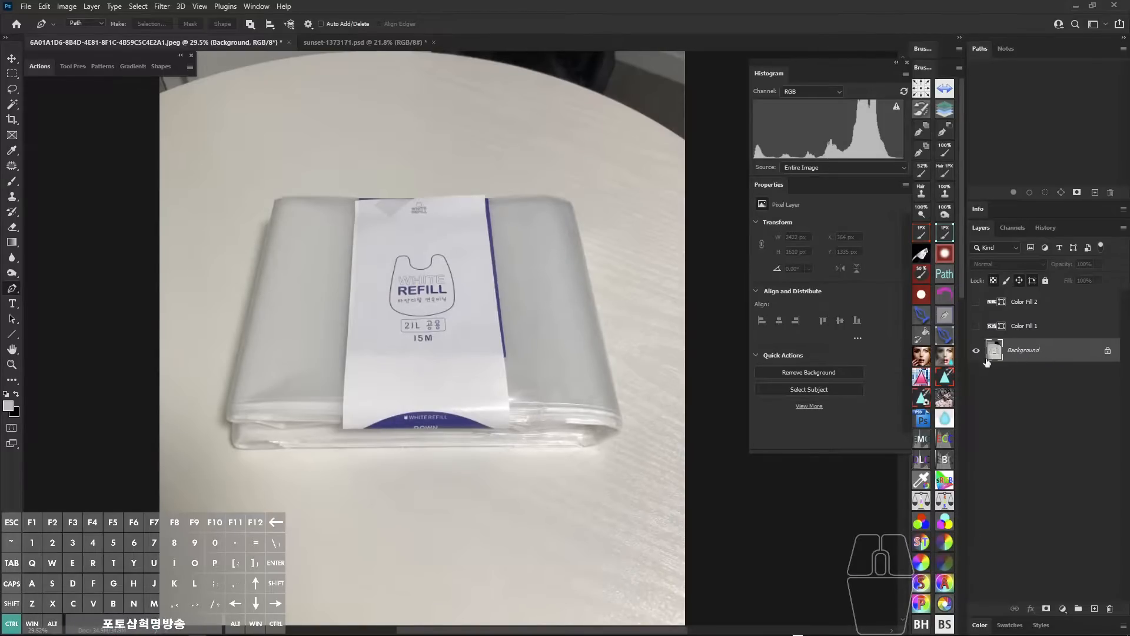
# - Duplicate the Background layer, then show the rulers and place horizontal guides along the bag's top and bottom edges
pyautogui.hotkey('ctrl', 'j')
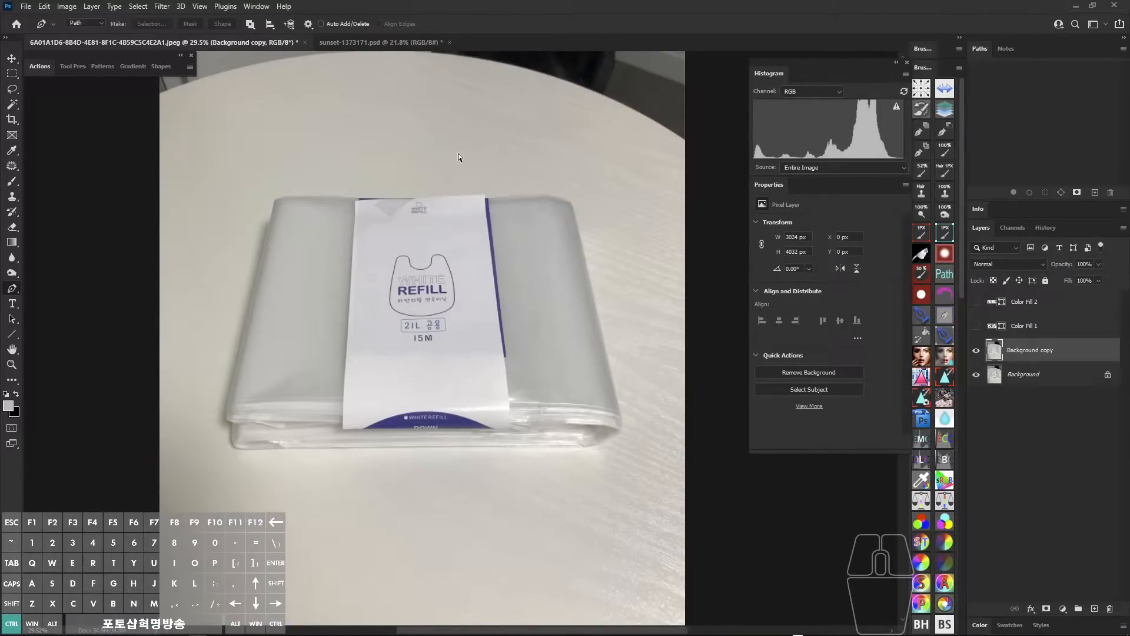
pyautogui.hotkey('ctrl', 'r')
pyautogui.moveTo(498, 58); pyautogui.dragTo(497, 211)
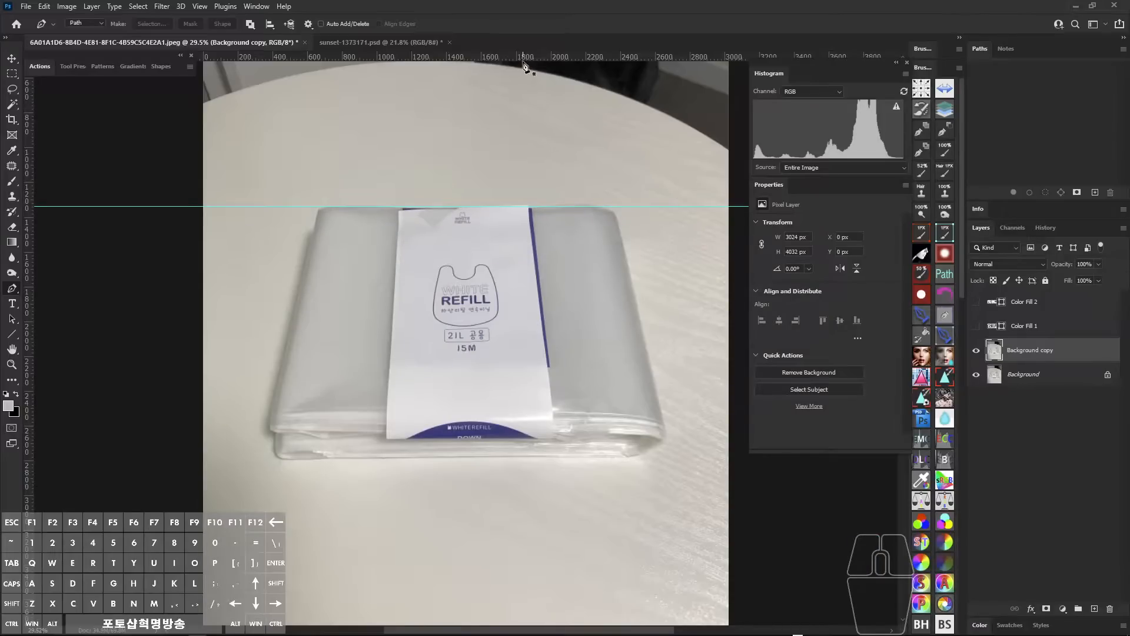
pyautogui.moveTo(523, 57); pyautogui.dragTo(491, 459)
pyautogui.hotkey('ctrl', 'space')
pyautogui.moveTo(575, 461); pyautogui.dragTo(585, 493)
pyautogui.press('alt')
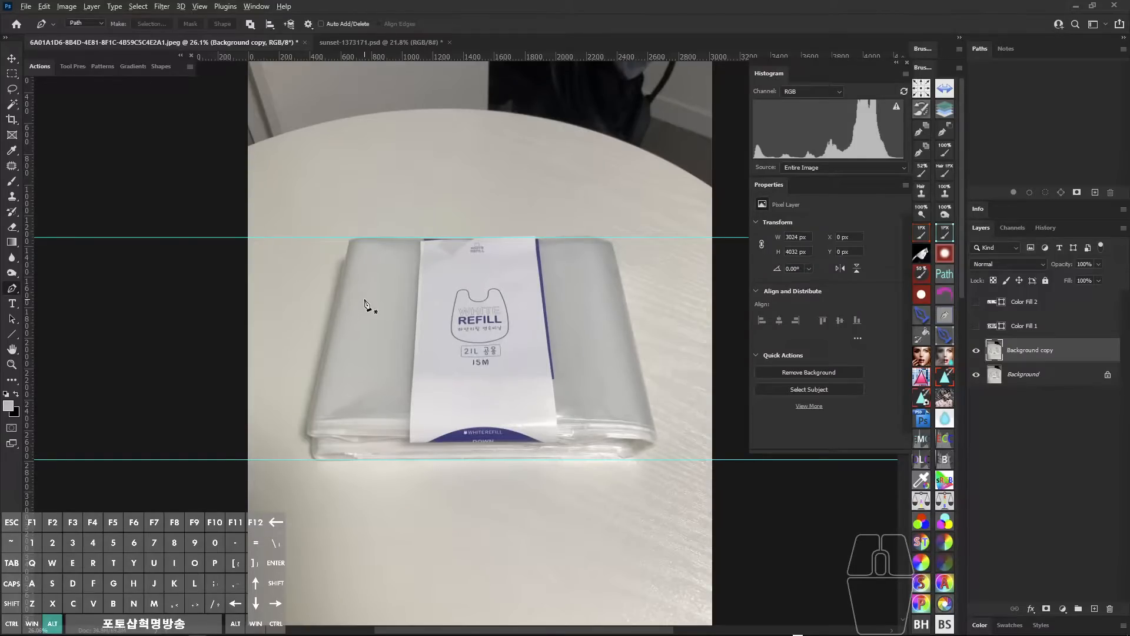
pyautogui.moveTo(355, 229)
pyautogui.mouseDown()
pyautogui.moveTo(304, 438)
pyautogui.moveTo(615, 450)
pyautogui.moveTo(622, 266)
pyautogui.mouseUp()
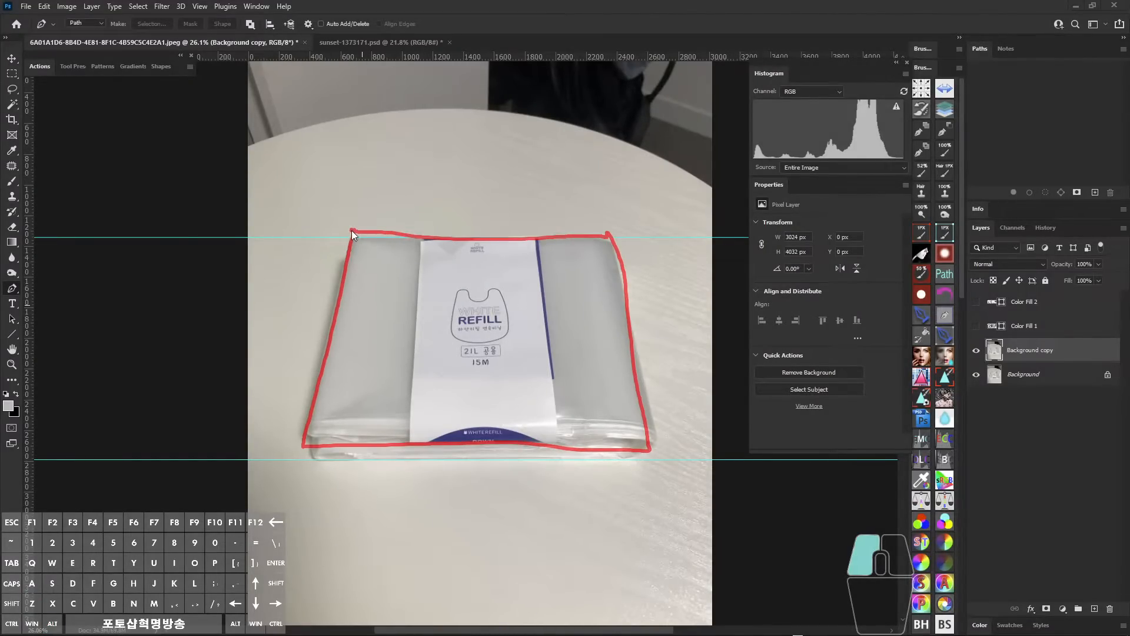
pyautogui.moveTo(352, 231); pyautogui.dragTo(636, 236)
pyautogui.moveTo(634, 454); pyautogui.dragTo(620, 439)
pyautogui.moveTo(349, 238); pyautogui.dragTo(309, 420)
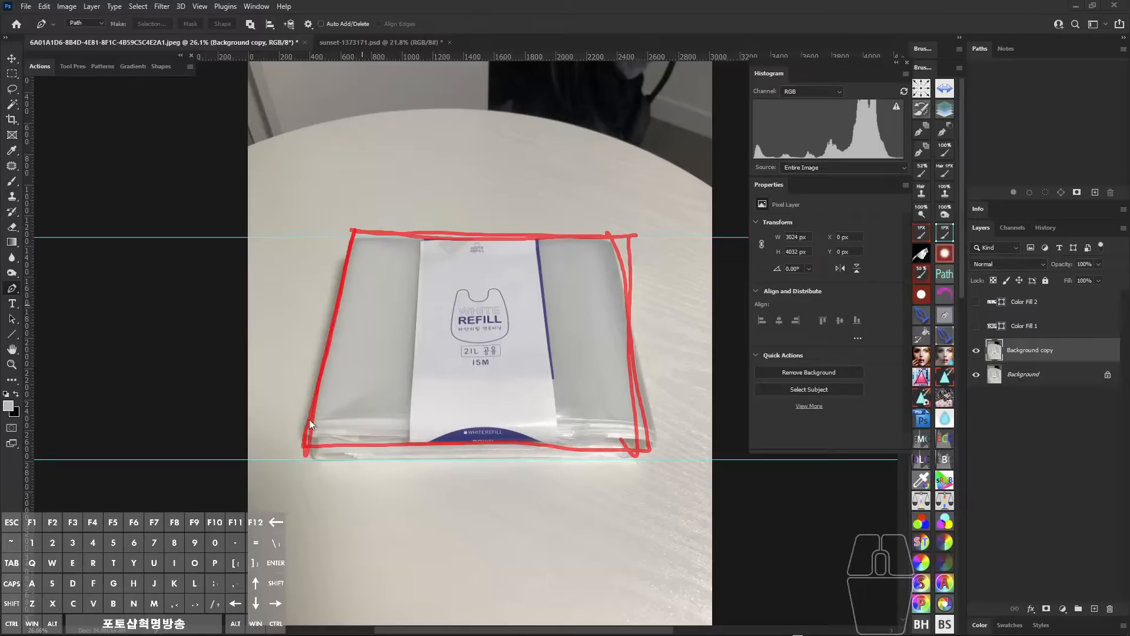
pyautogui.moveTo(608, 213)
pyautogui.mouseDown()
pyautogui.moveTo(657, 462)
pyautogui.moveTo(637, 368)
pyautogui.moveTo(637, 425)
pyautogui.mouseUp()
pyautogui.moveTo(265, 312)
pyautogui.mouseDown()
pyautogui.moveTo(297, 292)
pyautogui.moveTo(312, 311)
pyautogui.mouseUp()
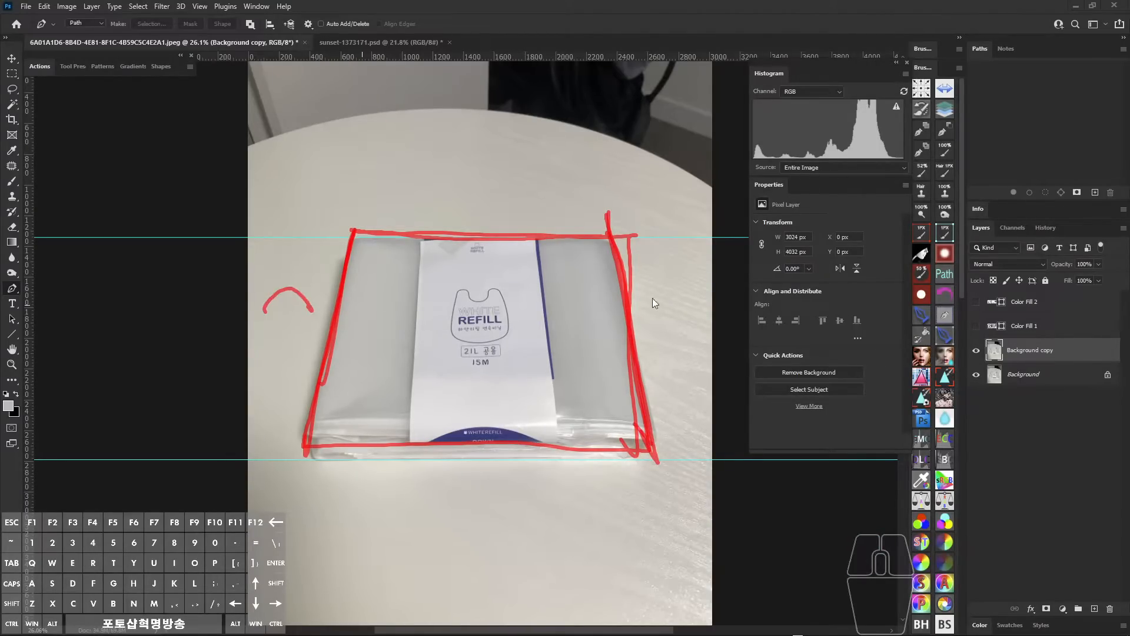
pyautogui.moveTo(650, 316); pyautogui.dragTo(696, 327)
pyautogui.moveTo(353, 242)
pyautogui.mouseDown()
pyautogui.moveTo(325, 368)
pyautogui.moveTo(641, 439)
pyautogui.moveTo(638, 357)
pyautogui.moveTo(647, 442)
pyautogui.mouseUp()
pyautogui.hotkey('alt', 'z')
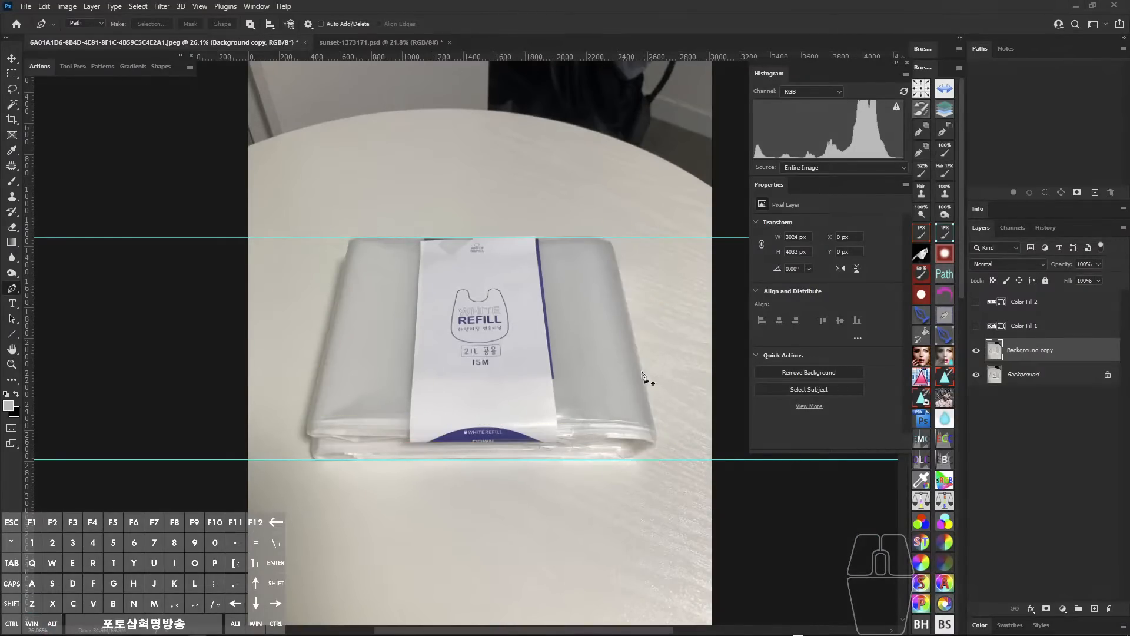
pyautogui.moveTo(550, 296); pyautogui.dragTo(532, 286)
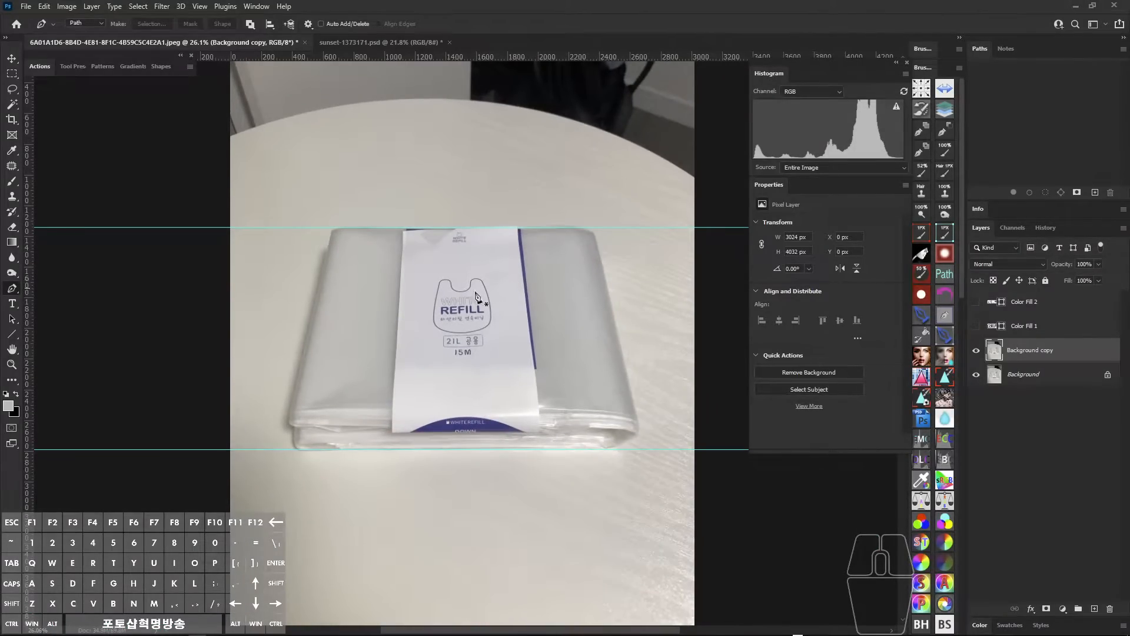
# - Remove the two horizontal guides from the bag's top and bottom edges
pyautogui.moveTo(366, 304); pyautogui.dragTo(377, 298)
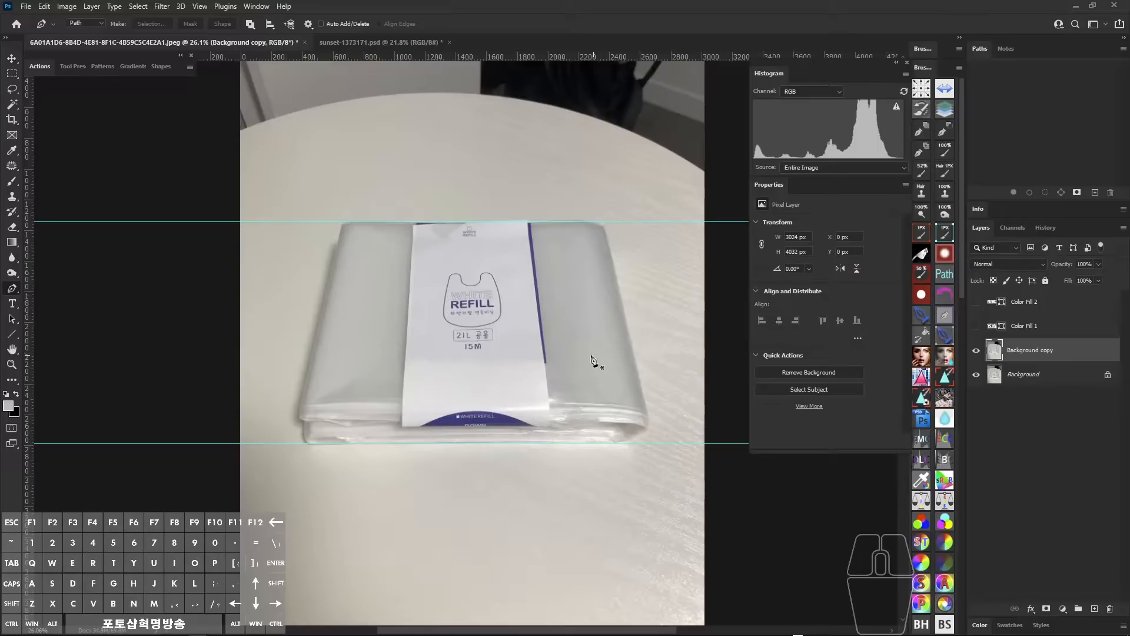
pyautogui.moveTo(594, 222); pyautogui.dragTo(609, 57)
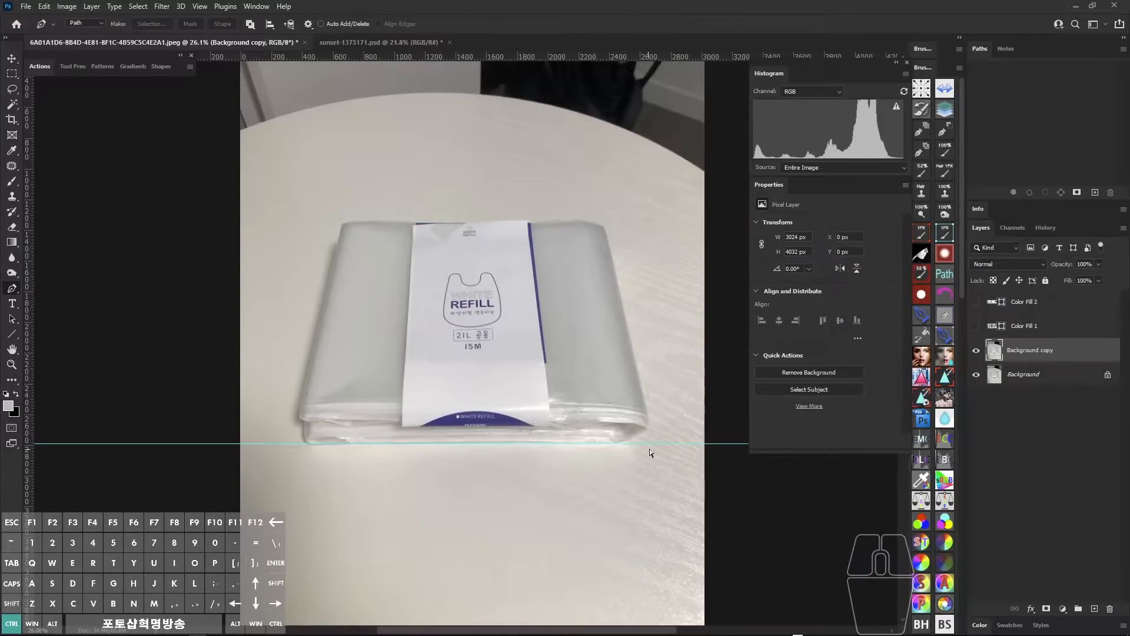
pyautogui.moveTo(650, 441); pyautogui.dragTo(670, 57)
# - Draw a straight Pen path along the bag's left side edge, from its lower corner to its upper corner
pyautogui.moveTo(339, 254); pyautogui.dragTo(408, 281)
pyautogui.moveTo(351, 302); pyautogui.dragTo(366, 305)
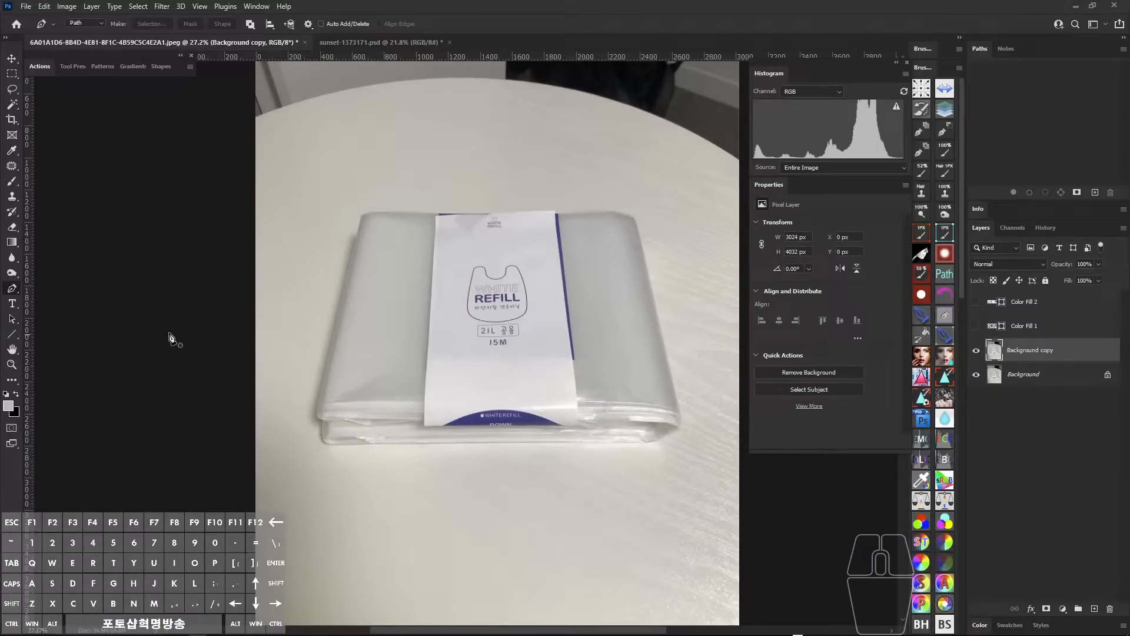
pyautogui.click(316, 411)
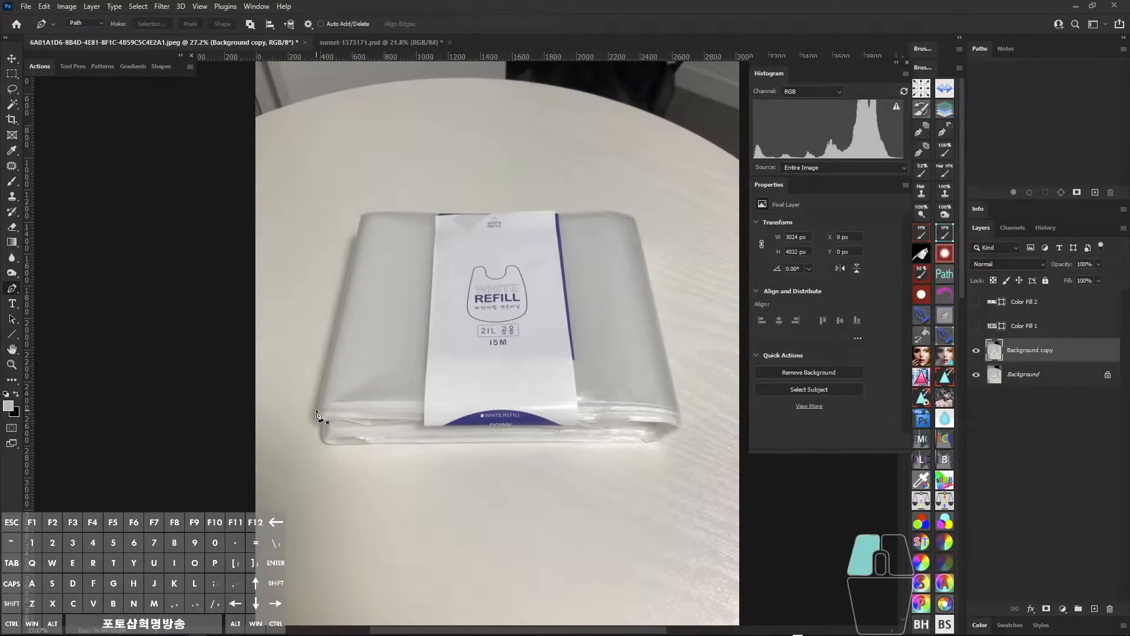
pyautogui.click(362, 219)
pyautogui.moveTo(457, 367); pyautogui.dragTo(461, 374)
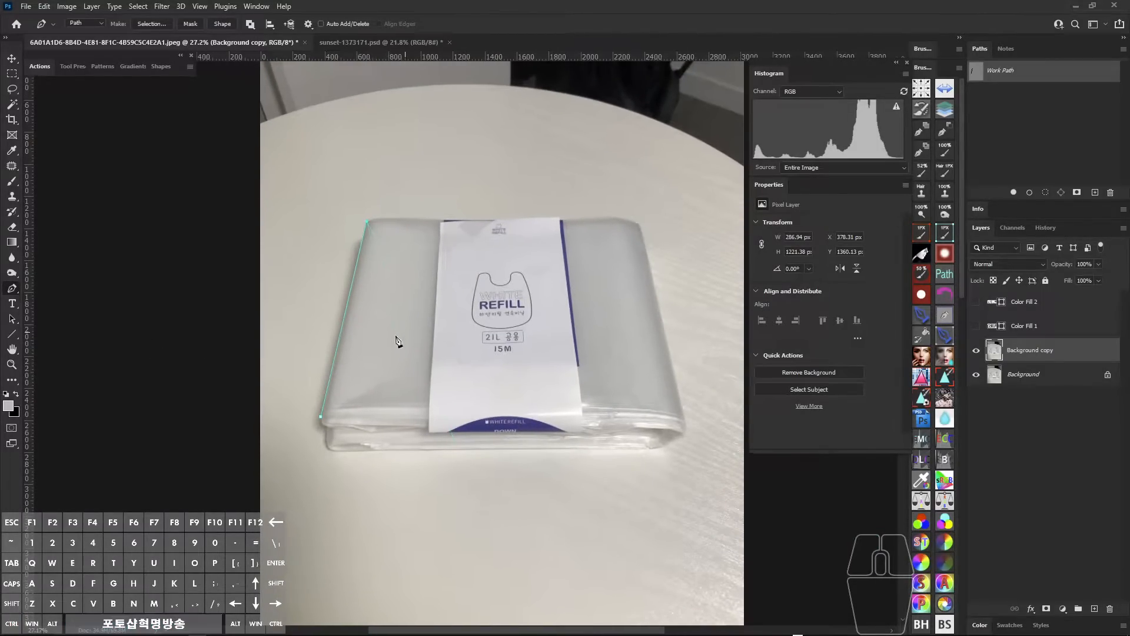
# - Duplicate the left edge path, flip the copy horizontally and align it with the bag's right side edge
pyautogui.keyDown('ctrl'); pyautogui.click(422, 230); pyautogui.keyUp('ctrl')
pyautogui.hotkey('ctrl', 'v')
pyautogui.hotkey('ctrl', 't')
pyautogui.rightClick(352, 344)
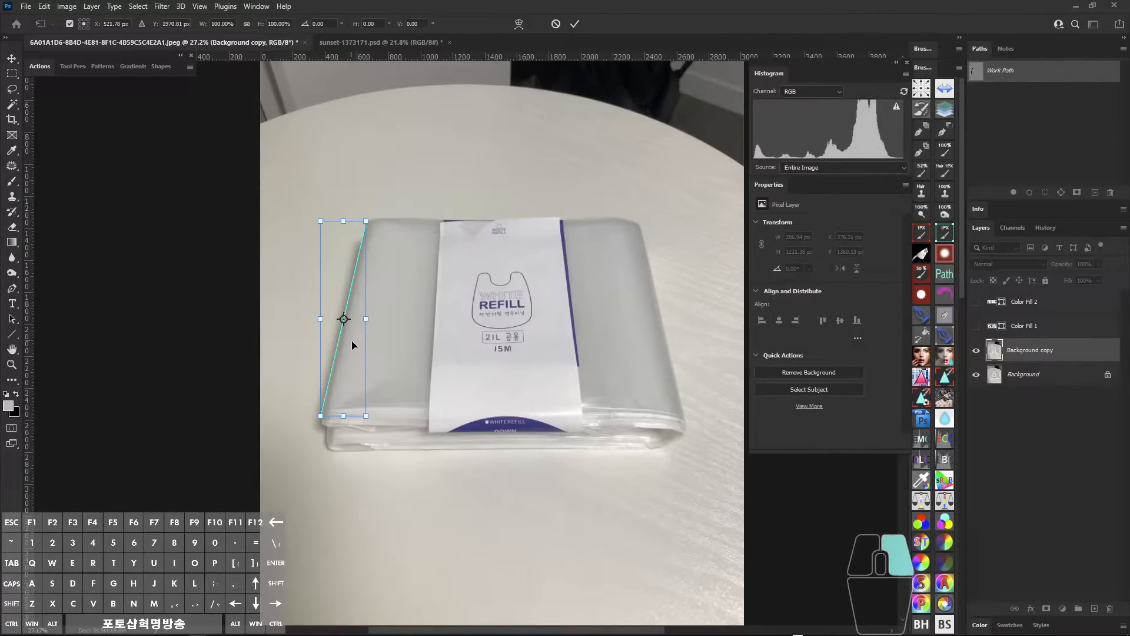
pyautogui.click(405, 576)
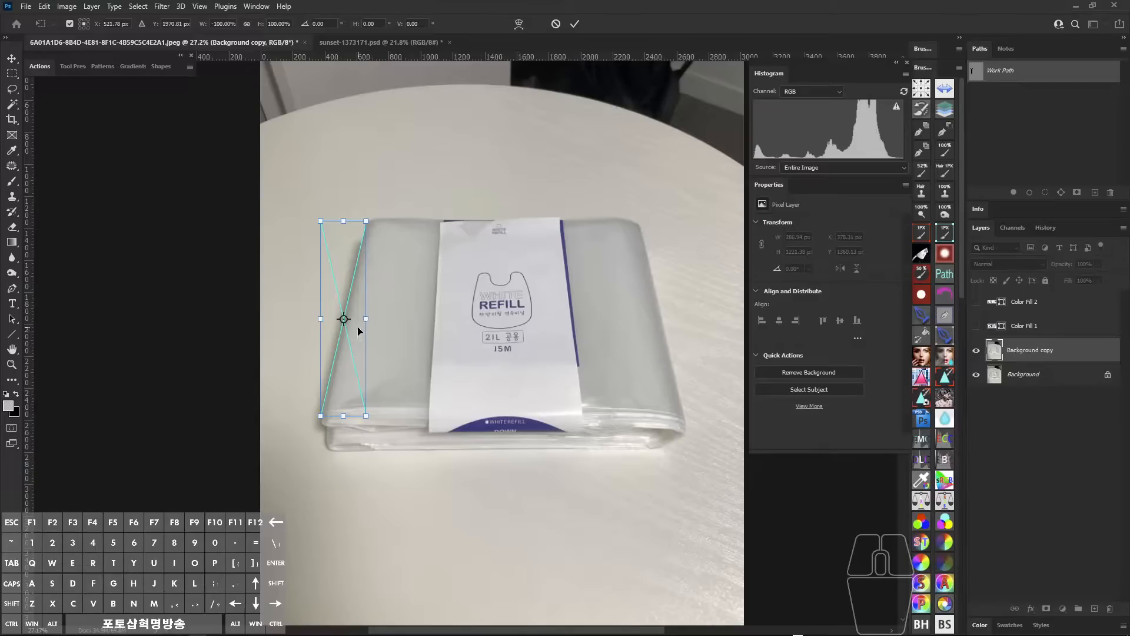
pyautogui.moveTo(356, 334); pyautogui.dragTo(545, 349)
pyautogui.moveTo(511, 273); pyautogui.dragTo(538, 349)
pyautogui.moveTo(595, 315); pyautogui.dragTo(646, 250)
pyautogui.press('Return')
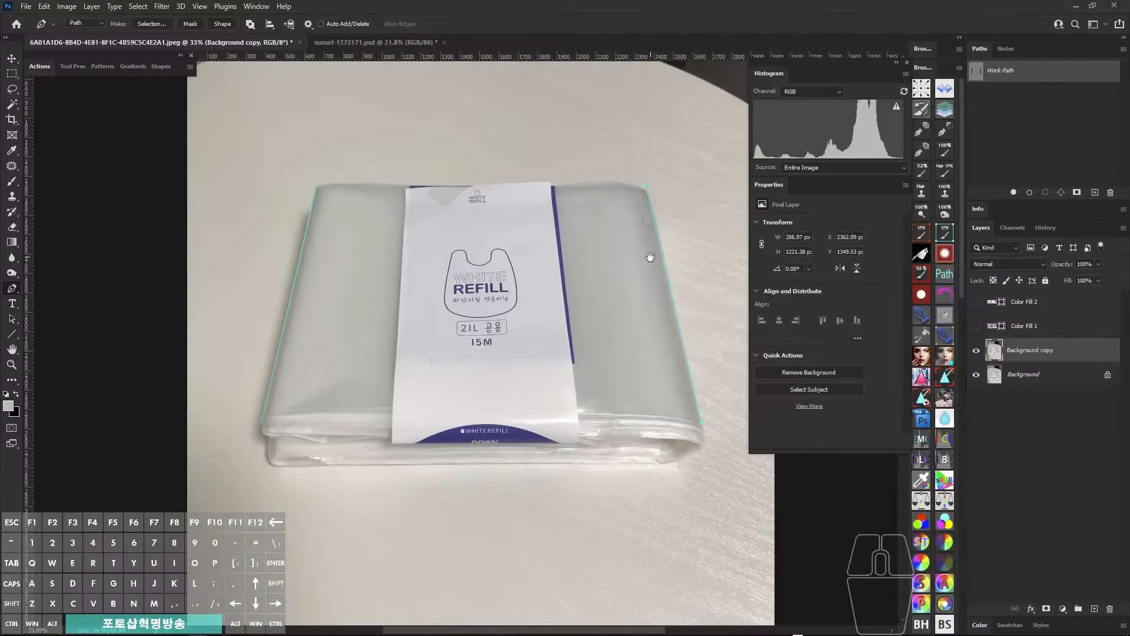
pyautogui.hotkey('ctrl', 'alt', 'z')
pyautogui.moveTo(270, 187)
pyautogui.mouseDown()
pyautogui.moveTo(375, 192)
pyautogui.moveTo(648, 190)
pyautogui.mouseUp()
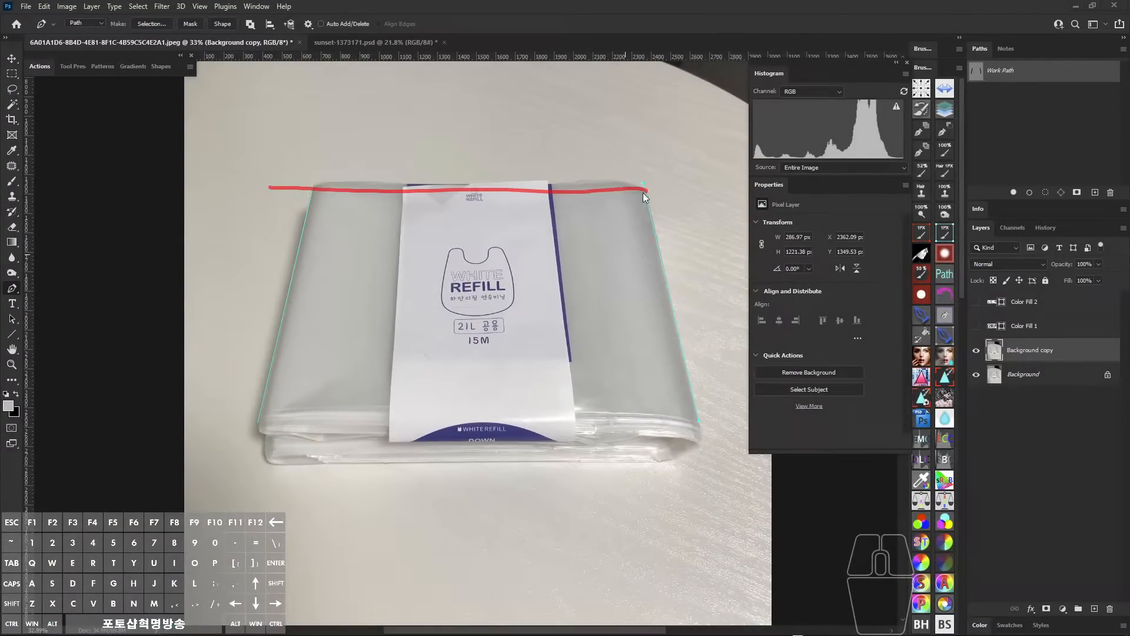
pyautogui.moveTo(272, 465)
pyautogui.mouseDown()
pyautogui.moveTo(655, 439)
pyautogui.moveTo(635, 434)
pyautogui.mouseUp()
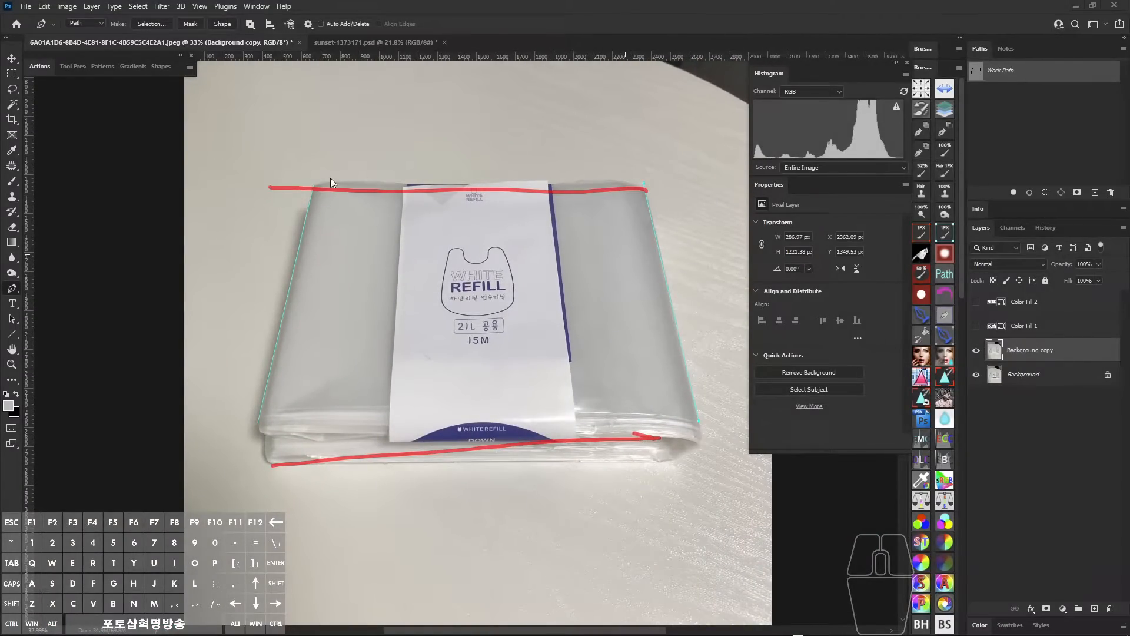
pyautogui.moveTo(312, 180); pyautogui.dragTo(669, 209)
pyautogui.moveTo(295, 491); pyautogui.dragTo(650, 467)
pyautogui.moveTo(337, 135); pyautogui.dragTo(234, 471)
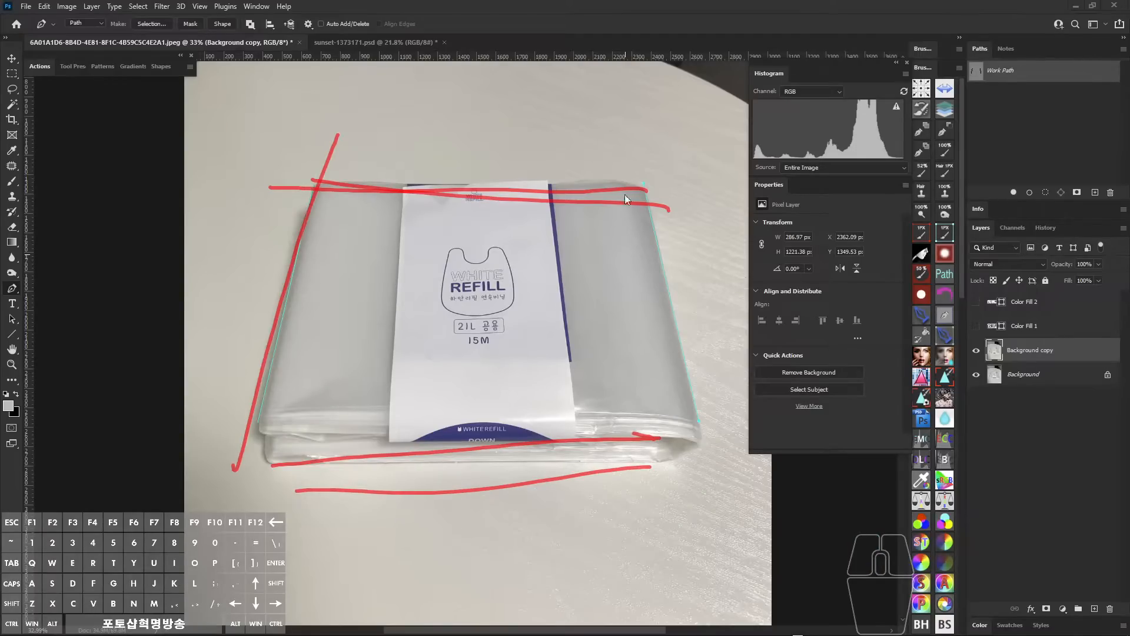
pyautogui.moveTo(615, 141); pyautogui.dragTo(719, 481)
pyautogui.moveTo(583, 462)
pyautogui.mouseDown()
pyautogui.moveTo(481, 113)
pyautogui.moveTo(477, 540)
pyautogui.moveTo(448, 516)
pyautogui.mouseUp()
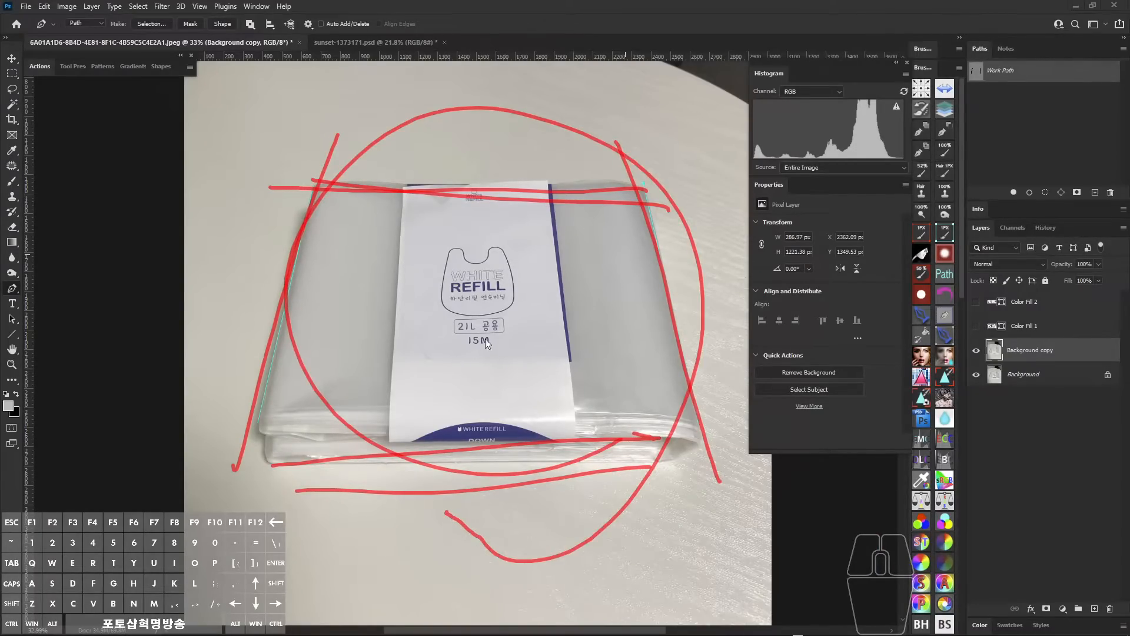
pyautogui.moveTo(484, 134); pyautogui.dragTo(468, 526)
pyautogui.moveTo(306, 244)
pyautogui.mouseDown()
pyautogui.moveTo(336, 266)
pyautogui.moveTo(364, 249)
pyautogui.mouseUp()
pyautogui.moveTo(699, 247); pyautogui.dragTo(690, 302)
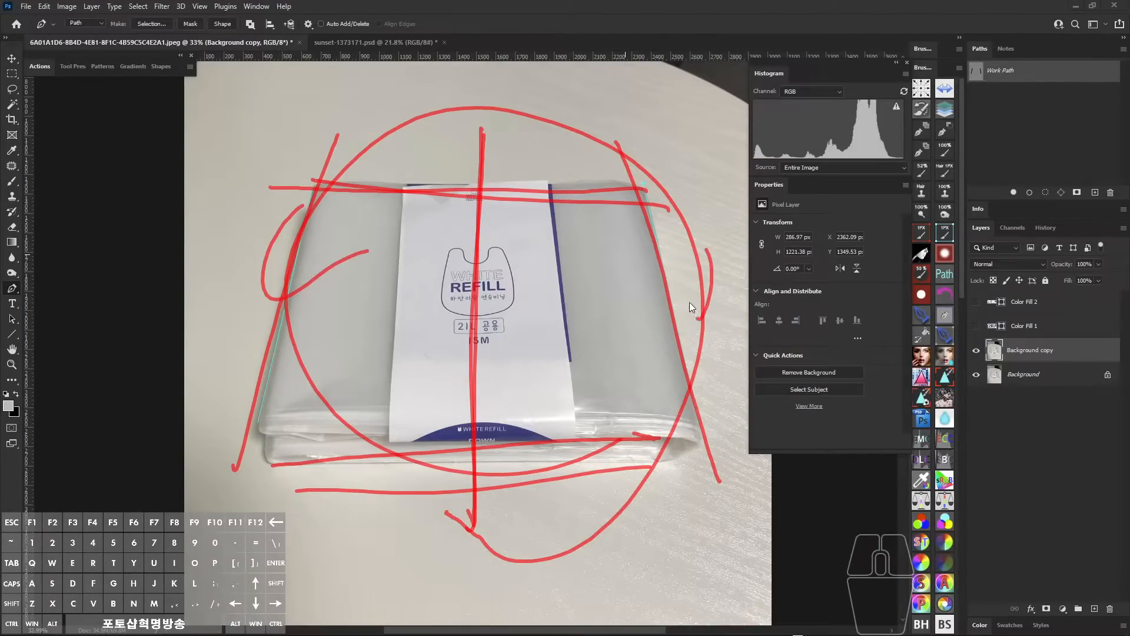
pyautogui.hotkey('alt', 'z')
pyautogui.hotkey('alt', 'z')
pyautogui.moveTo(313, 187); pyautogui.dragTo(643, 183)
pyautogui.moveTo(281, 463); pyautogui.dragTo(622, 463)
pyautogui.moveTo(322, 175); pyautogui.dragTo(266, 445)
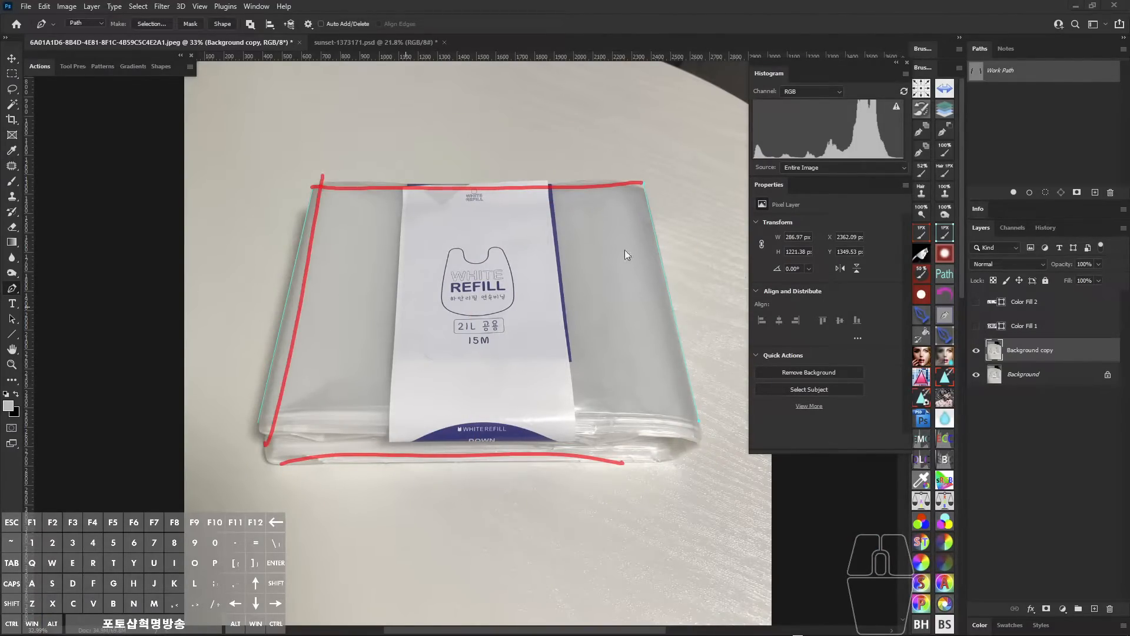
pyautogui.moveTo(642, 161); pyautogui.dragTo(699, 475)
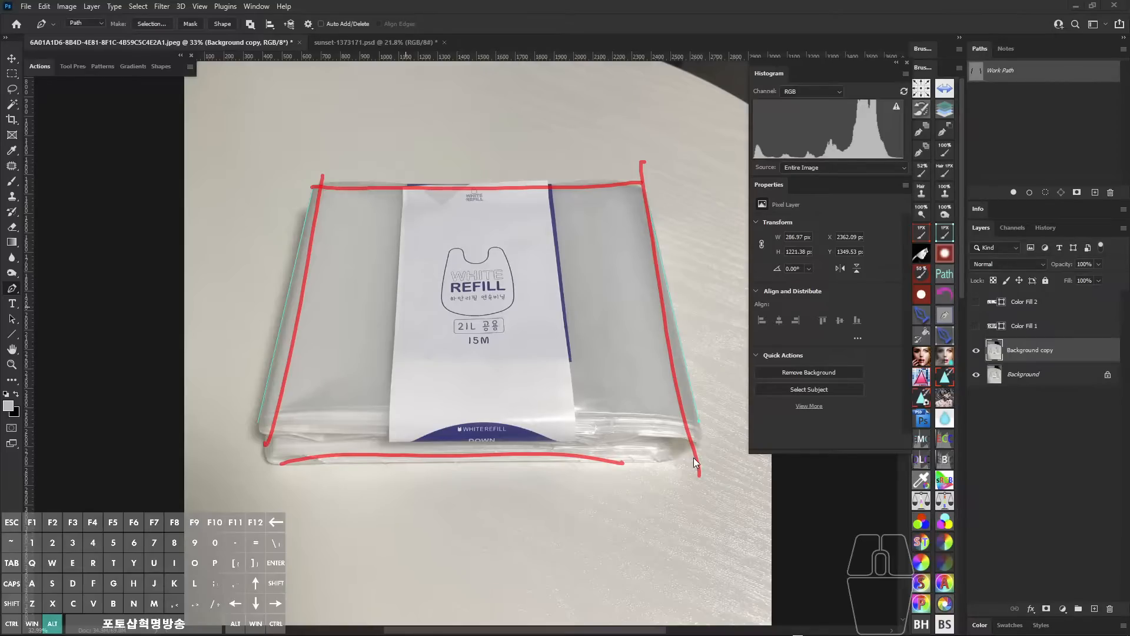
pyautogui.hotkey('alt', '2')
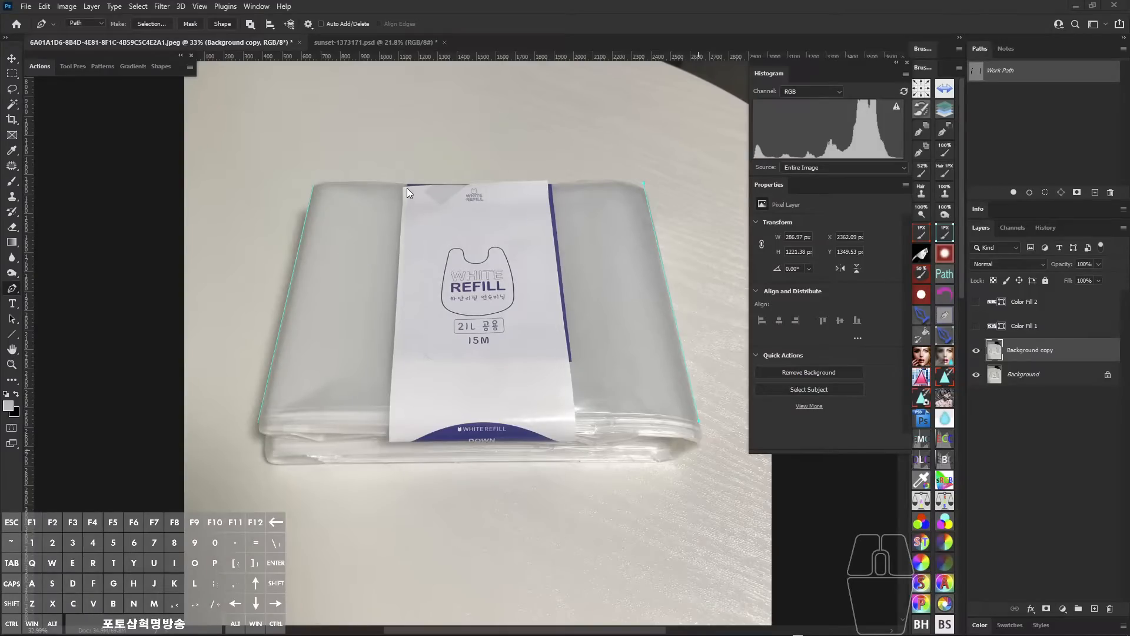
pyautogui.moveTo(408, 190); pyautogui.dragTo(519, 194)
pyautogui.moveTo(509, 420); pyautogui.dragTo(392, 423)
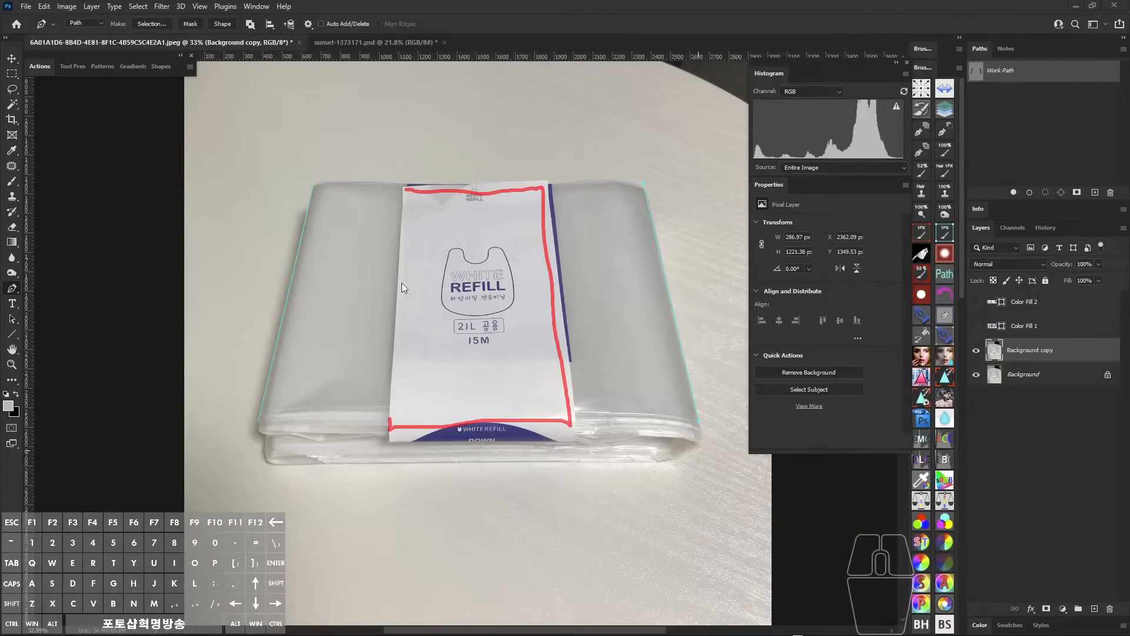
pyautogui.moveTo(407, 188); pyautogui.dragTo(391, 424)
pyautogui.moveTo(291, 287); pyautogui.dragTo(394, 286)
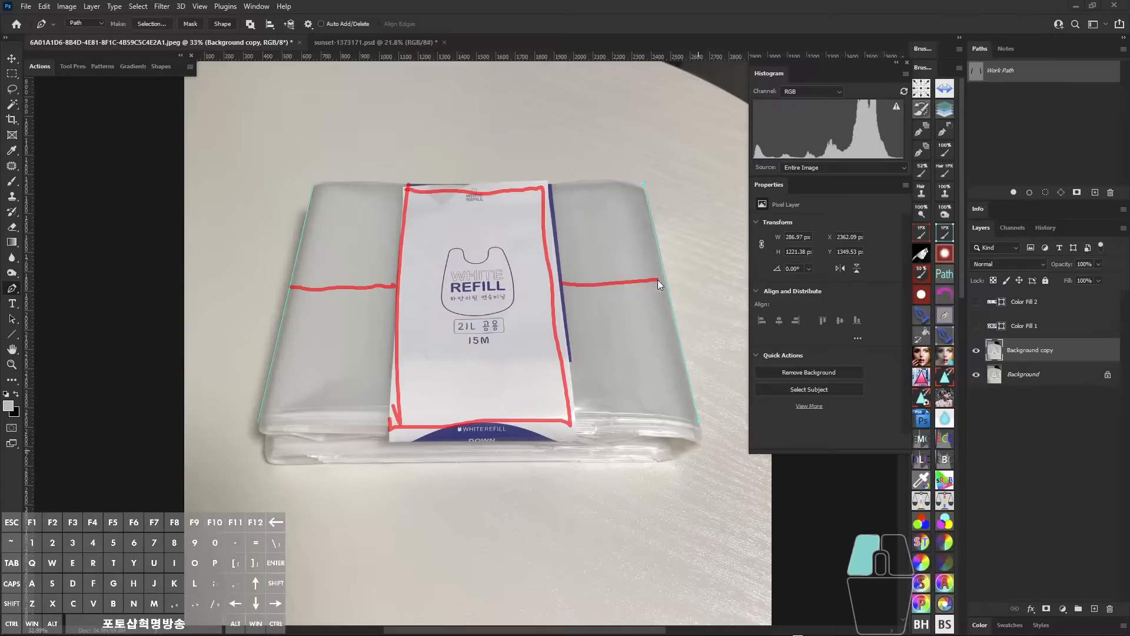
pyautogui.moveTo(658, 280); pyautogui.dragTo(670, 277)
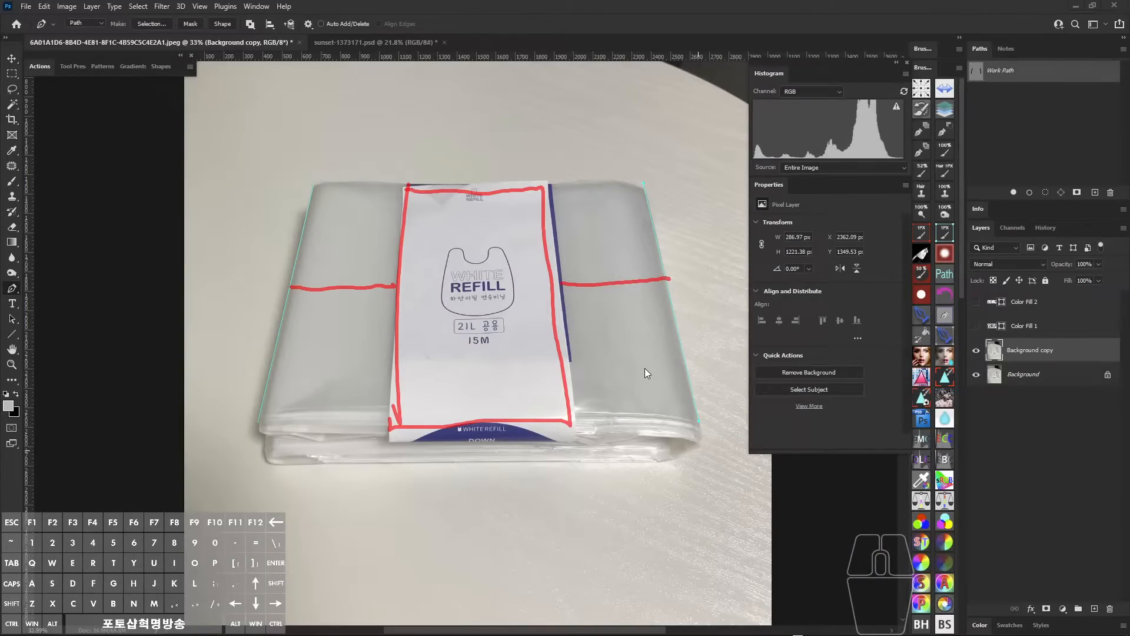
pyautogui.hotkey('alt', 'z')
# - Save the work path with the two side edge lines as Path 1
pyautogui.moveTo(680, 244); pyautogui.dragTo(645, 242)
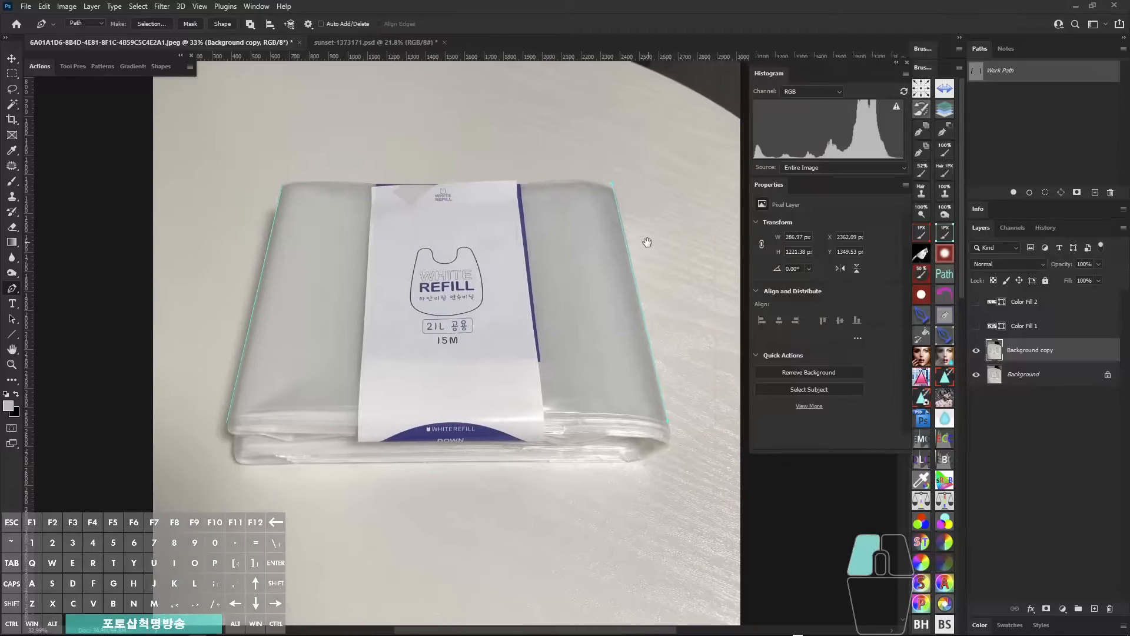
pyautogui.click(1029, 140)
pyautogui.doubleClick(1027, 73)
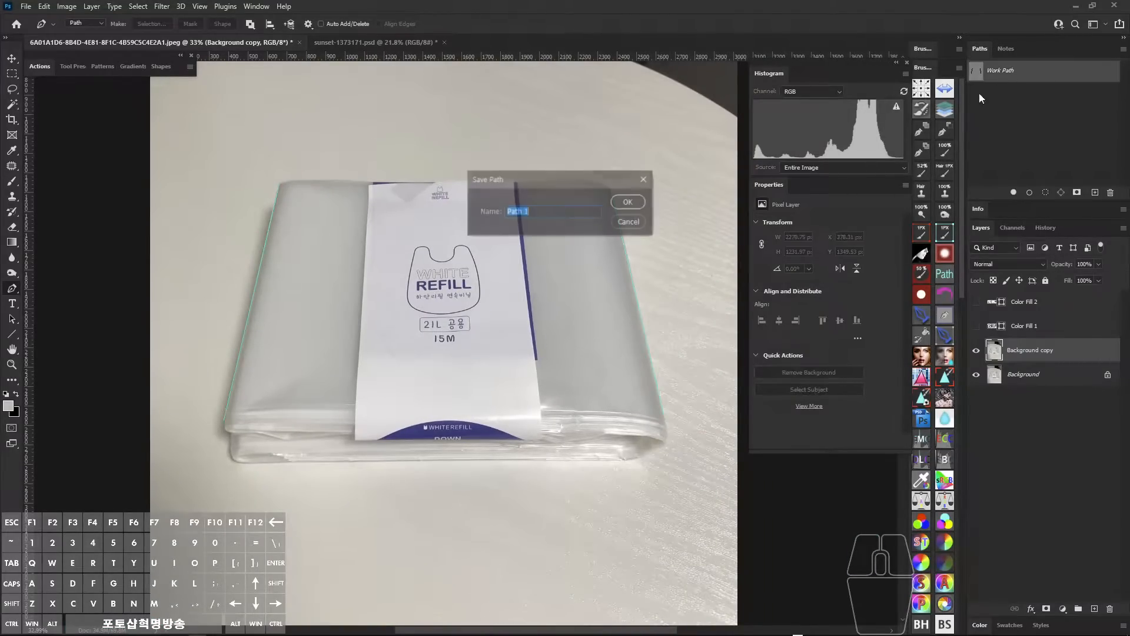
pyautogui.click(653, 201)
# - Draw a horizontal path from the bag's left edge to the paper label's left edge and select it
pyautogui.moveTo(284, 280); pyautogui.dragTo(323, 286)
pyautogui.click(233, 304)
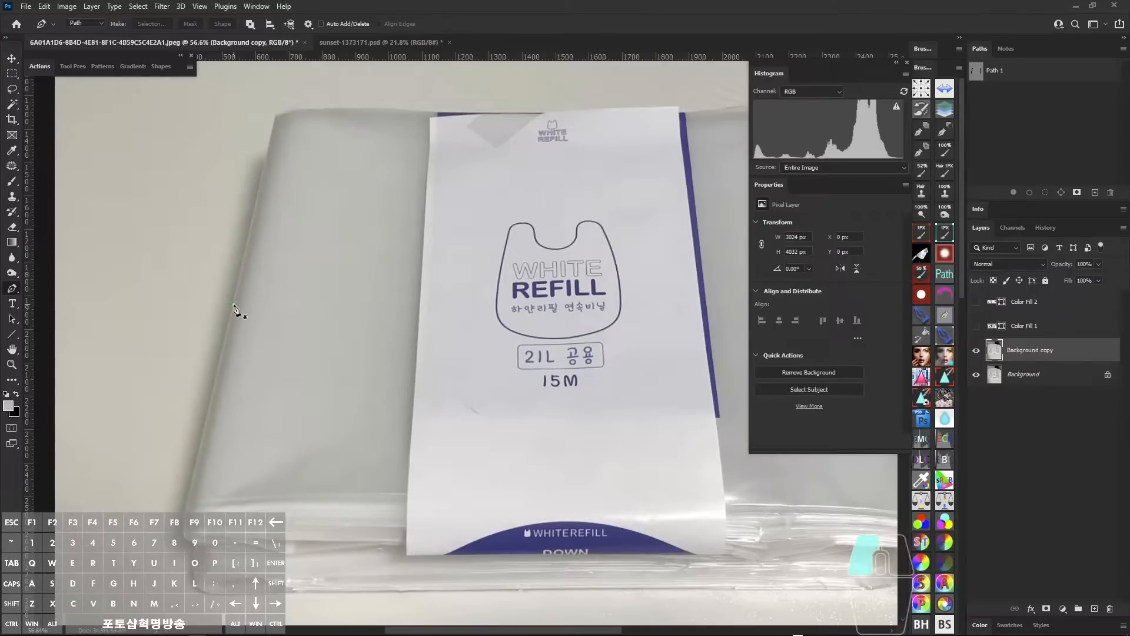
pyautogui.click(419, 305)
pyautogui.moveTo(459, 346); pyautogui.dragTo(457, 353)
pyautogui.keyDown('ctrl'); pyautogui.click(460, 364); pyautogui.keyUp('ctrl')
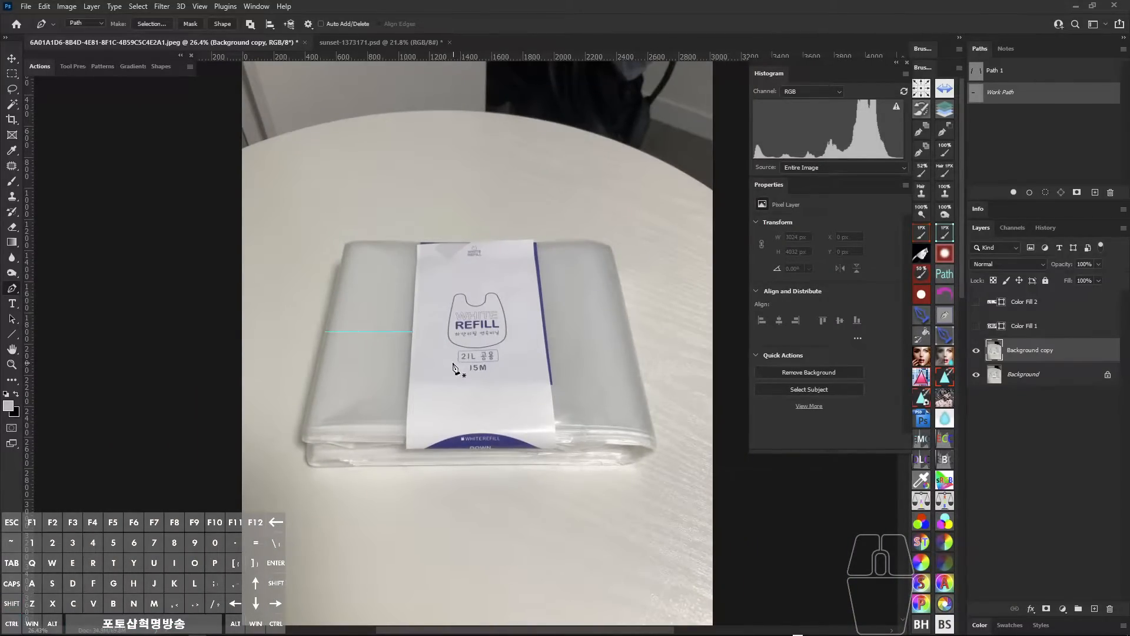
# - Duplicate the horizontal path and move the copy between the label's right edge and the bag's right edge to compare both widths
pyautogui.hotkey('ctrl', 'c')
pyautogui.hotkey('ctrl', 'v')
pyautogui.hotkey('ctrl', 't')
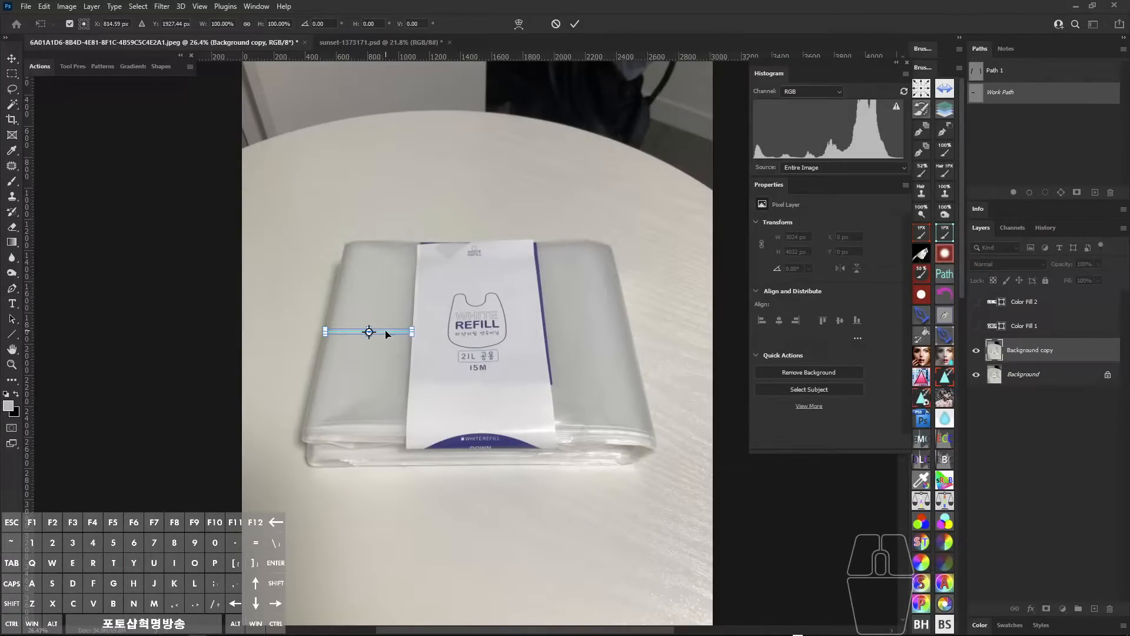
pyautogui.moveTo(378, 331); pyautogui.dragTo(719, 391)
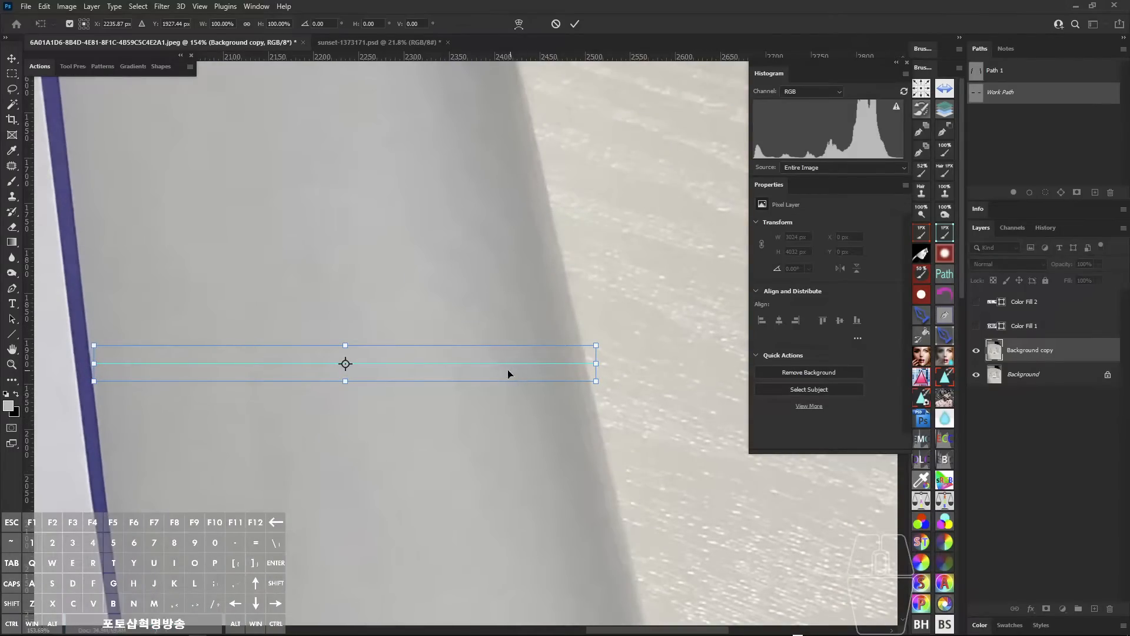
pyautogui.moveTo(492, 365); pyautogui.dragTo(437, 398)
pyautogui.moveTo(438, 397); pyautogui.dragTo(499, 369)
pyautogui.hotkey('alt', 'z')
pyautogui.moveTo(471, 449)
pyautogui.mouseDown()
pyautogui.moveTo(349, 266)
pyautogui.moveTo(459, 452)
pyautogui.mouseUp()
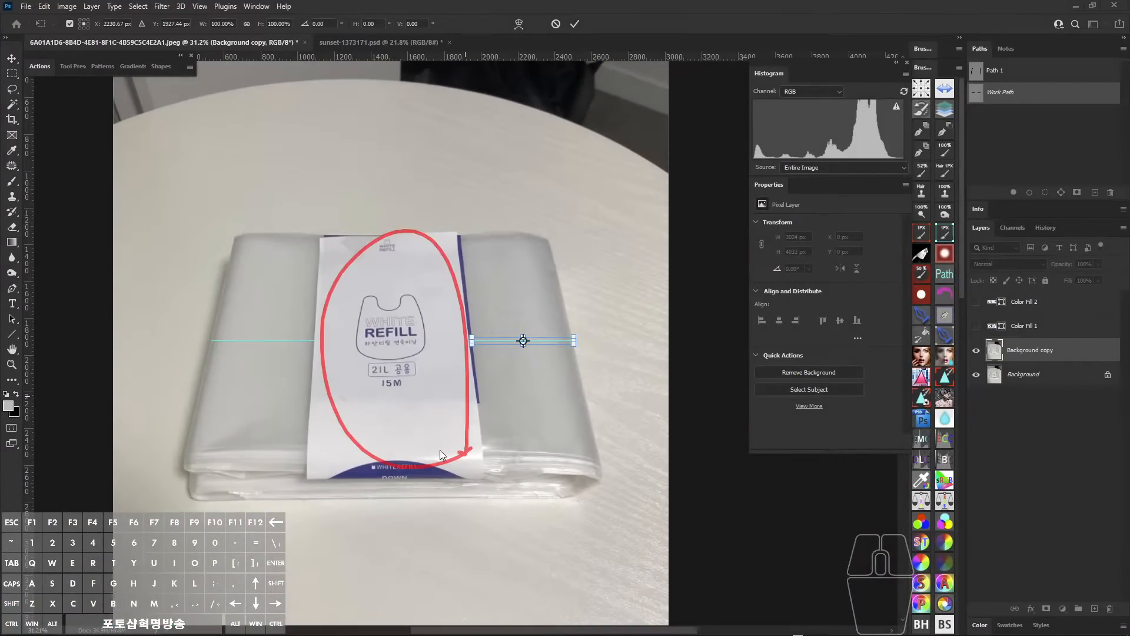
pyautogui.moveTo(237, 339)
pyautogui.mouseDown()
pyautogui.moveTo(251, 327)
pyautogui.moveTo(247, 340)
pyautogui.mouseUp()
pyautogui.moveTo(546, 322); pyautogui.dragTo(548, 328)
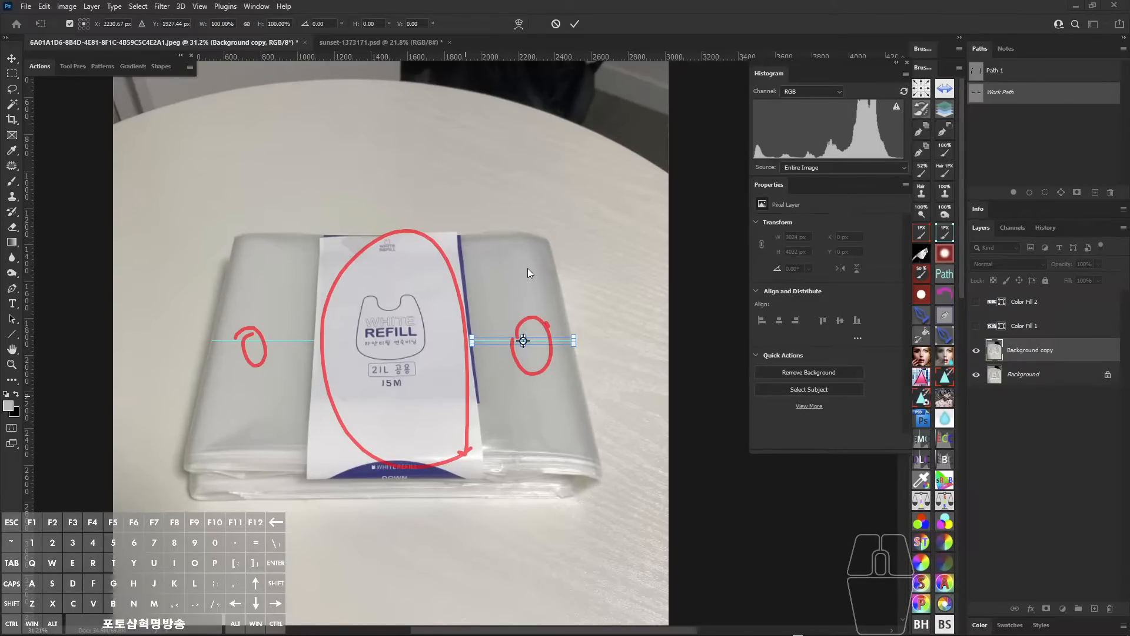
pyautogui.moveTo(500, 222); pyautogui.dragTo(503, 269)
pyautogui.moveTo(517, 208); pyautogui.dragTo(513, 274)
pyautogui.moveTo(515, 250); pyautogui.dragTo(552, 220)
pyautogui.moveTo(561, 202); pyautogui.dragTo(558, 279)
pyautogui.moveTo(572, 216); pyautogui.dragTo(581, 210)
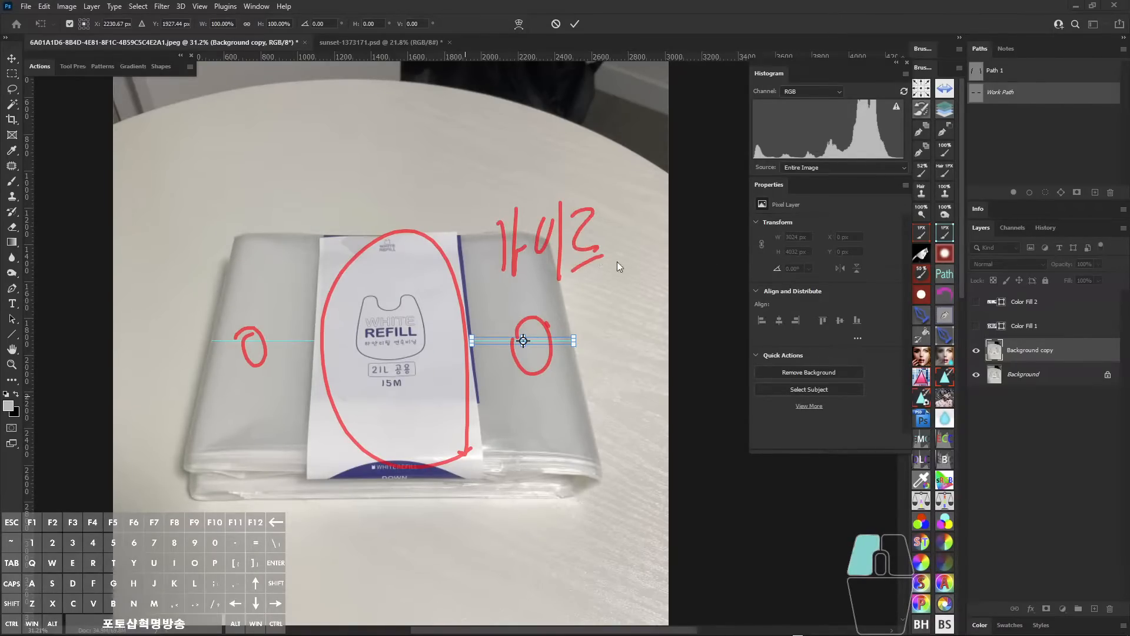
pyautogui.moveTo(617, 261); pyautogui.dragTo(598, 286)
pyautogui.hotkey('alt', 'z')
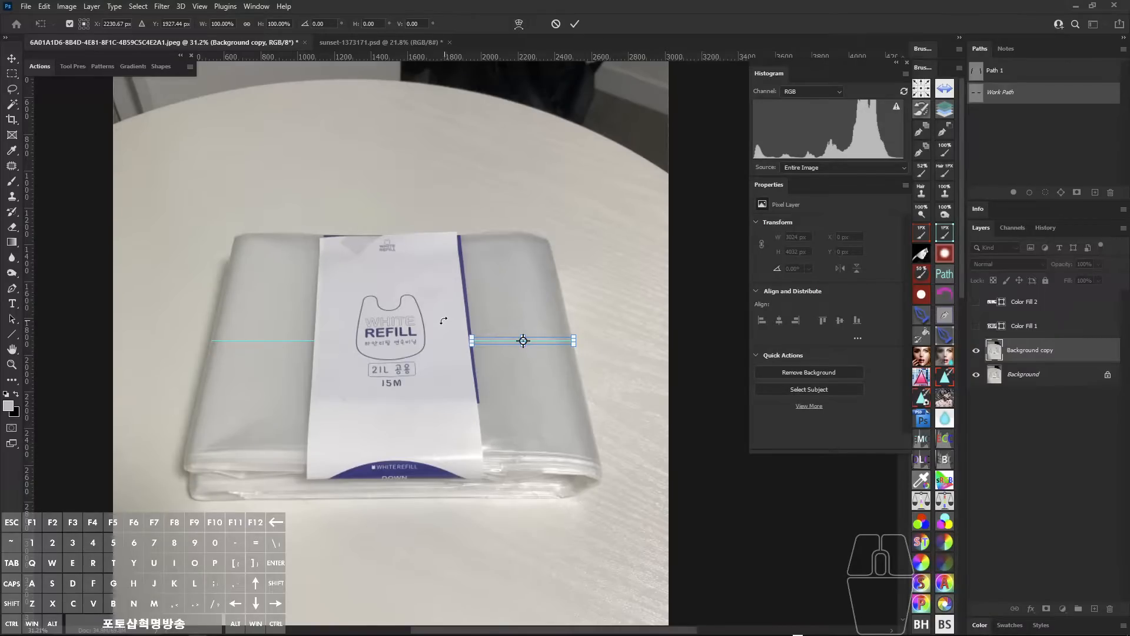
pyautogui.moveTo(321, 239)
pyautogui.mouseDown()
pyautogui.moveTo(314, 408)
pyautogui.moveTo(479, 456)
pyautogui.moveTo(474, 440)
pyautogui.moveTo(330, 468)
pyautogui.mouseUp()
pyautogui.hotkey('alt', 'z')
pyautogui.moveTo(320, 240); pyautogui.dragTo(321, 240)
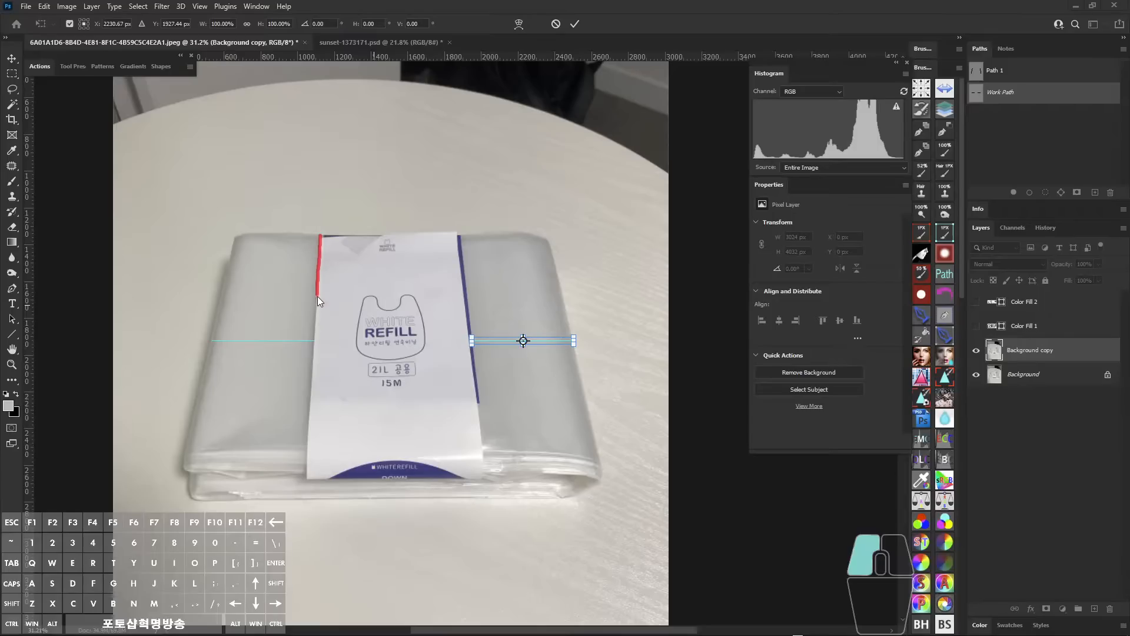
pyautogui.moveTo(306, 458); pyautogui.dragTo(306, 458)
pyautogui.moveTo(456, 232); pyautogui.dragTo(481, 464)
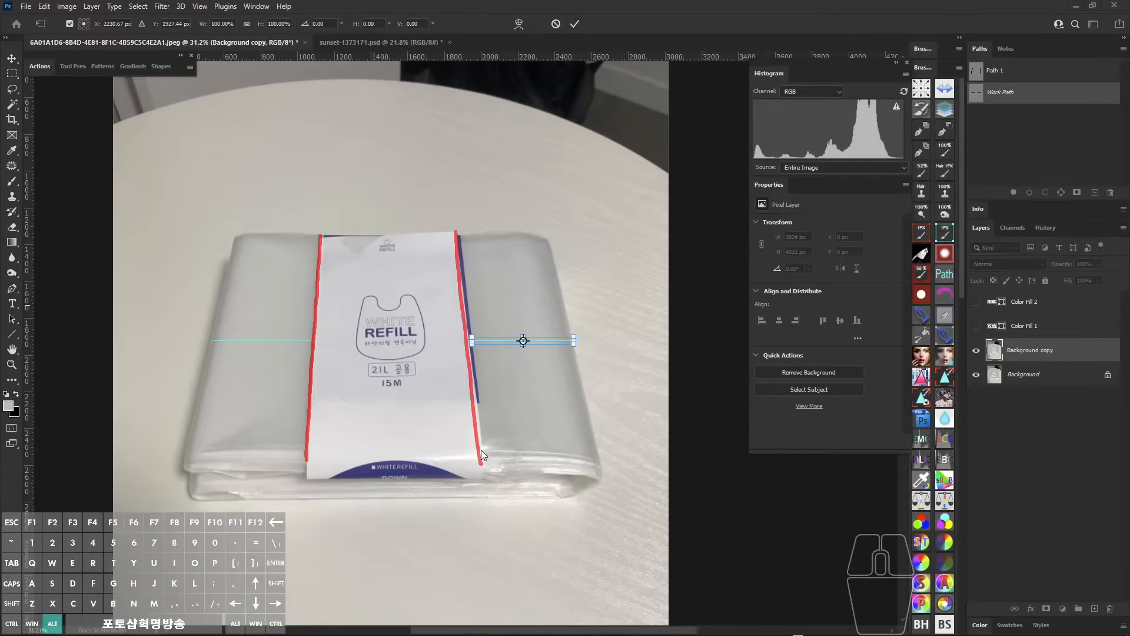
pyautogui.hotkey('alt', 'z')
pyautogui.moveTo(324, 240)
pyautogui.mouseDown()
pyautogui.moveTo(467, 284)
pyautogui.moveTo(457, 475)
pyautogui.mouseUp()
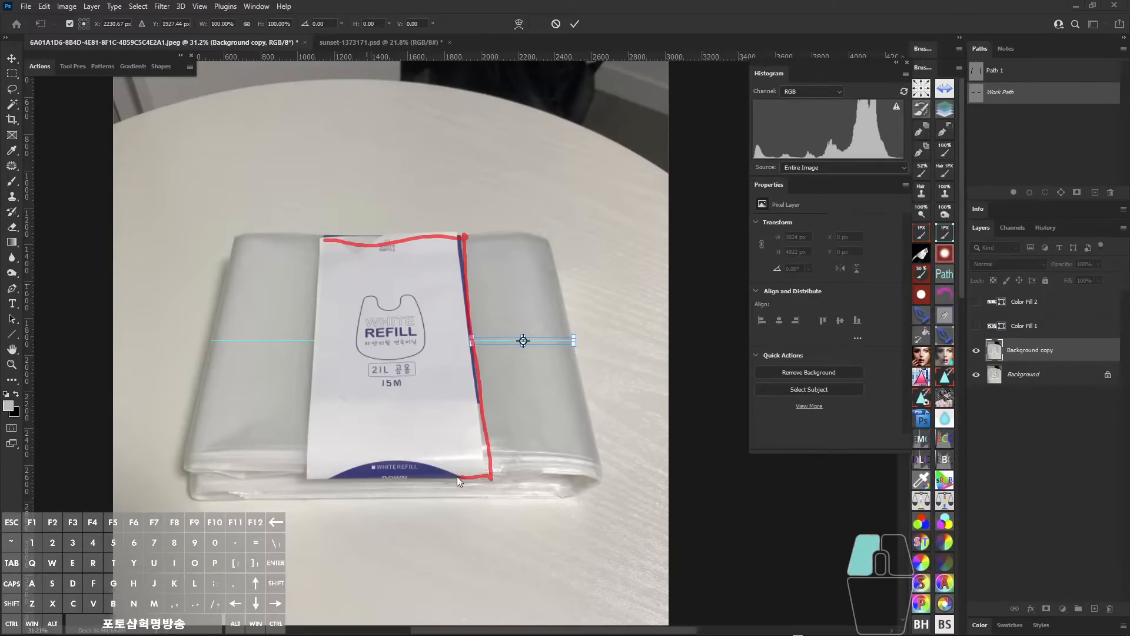
pyautogui.moveTo(320, 344); pyautogui.dragTo(327, 255)
pyautogui.hotkey('alt', 'z')
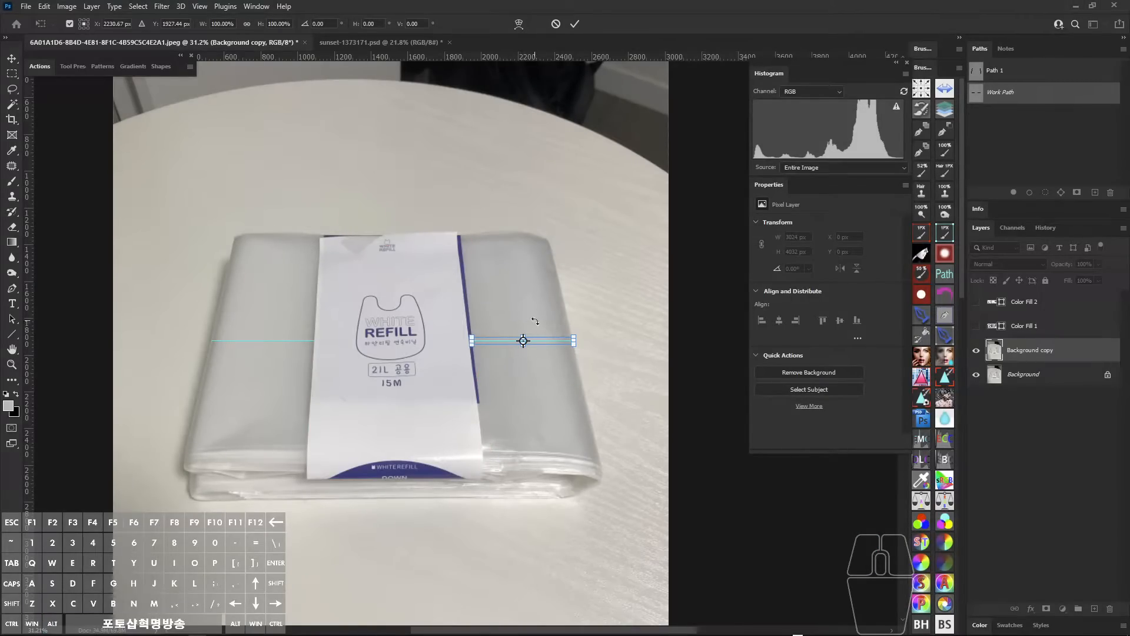
# - Apply the transform and delete the work path with the two horizontal comparison lines
pyautogui.press('Return')
pyautogui.keyDown('ctrl'); pyautogui.click(637, 404); pyautogui.keyUp('ctrl')
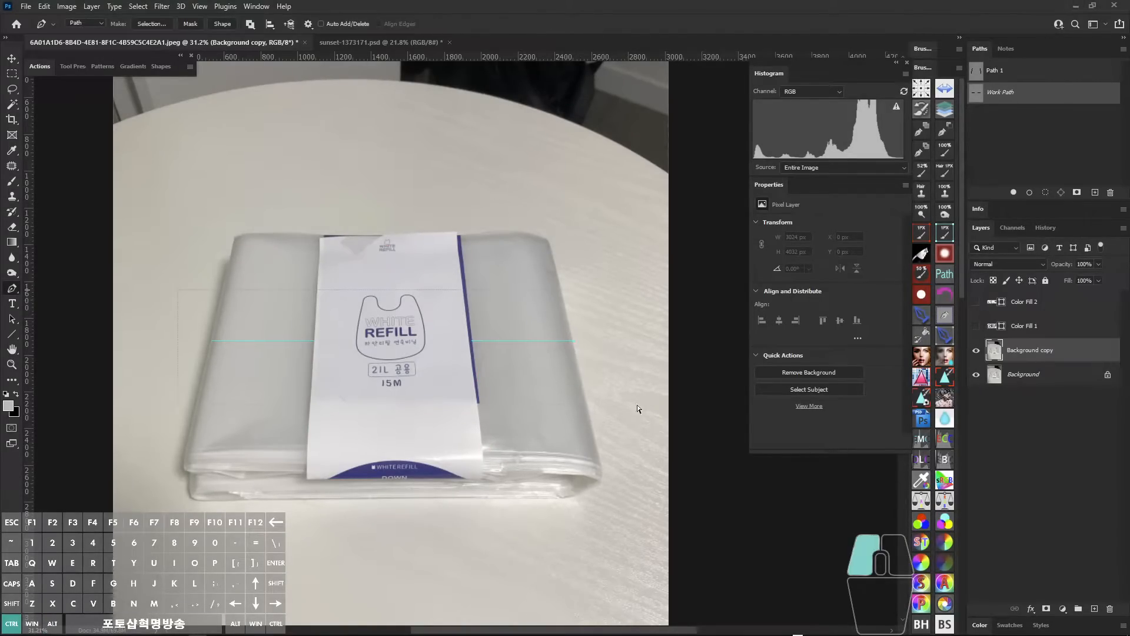
pyautogui.press('Delete')
pyautogui.moveTo(316, 288); pyautogui.dragTo(324, 288)
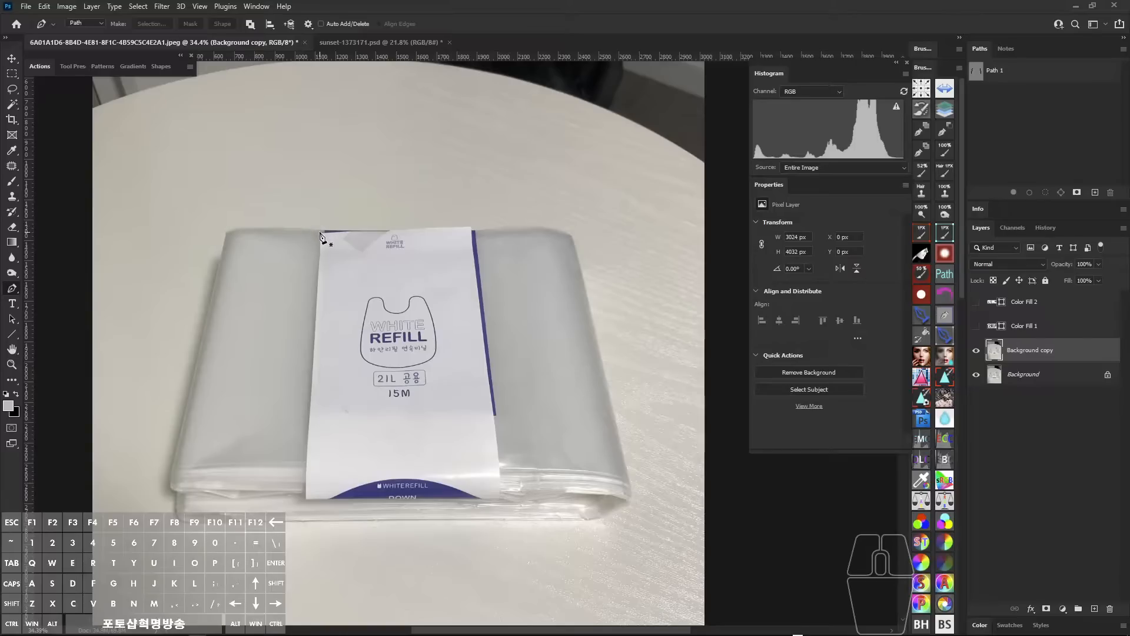
# - Draw a path along the paper label's left edge and place a horizontally flipped copy beside its right edge
pyautogui.click(320, 233)
pyautogui.click(305, 498)
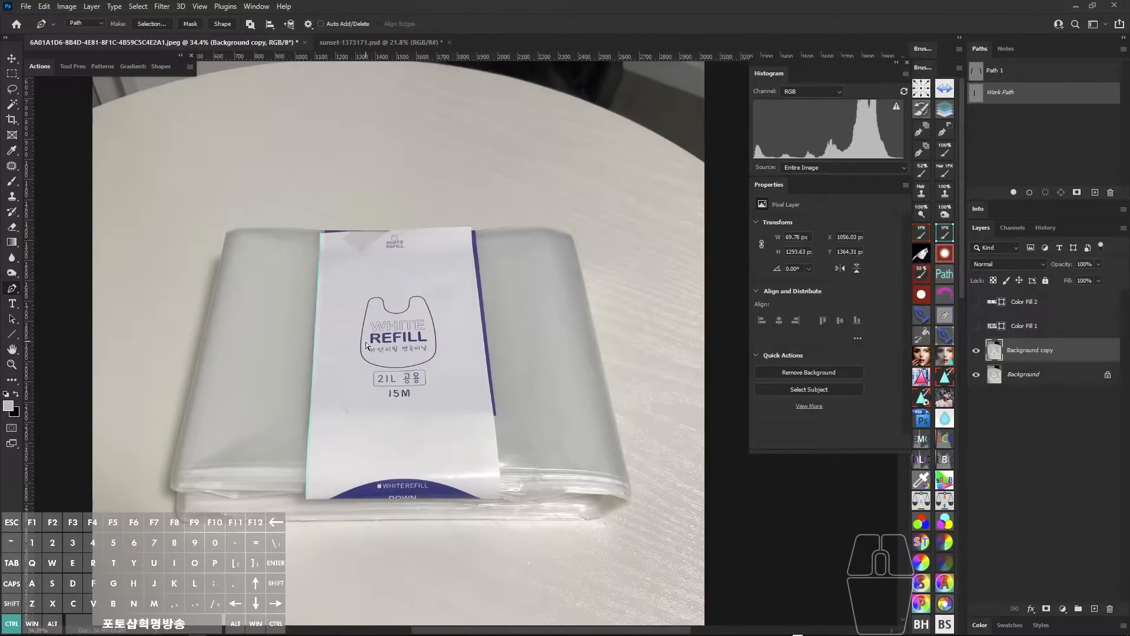
pyautogui.hotkey('ctrl', 't')
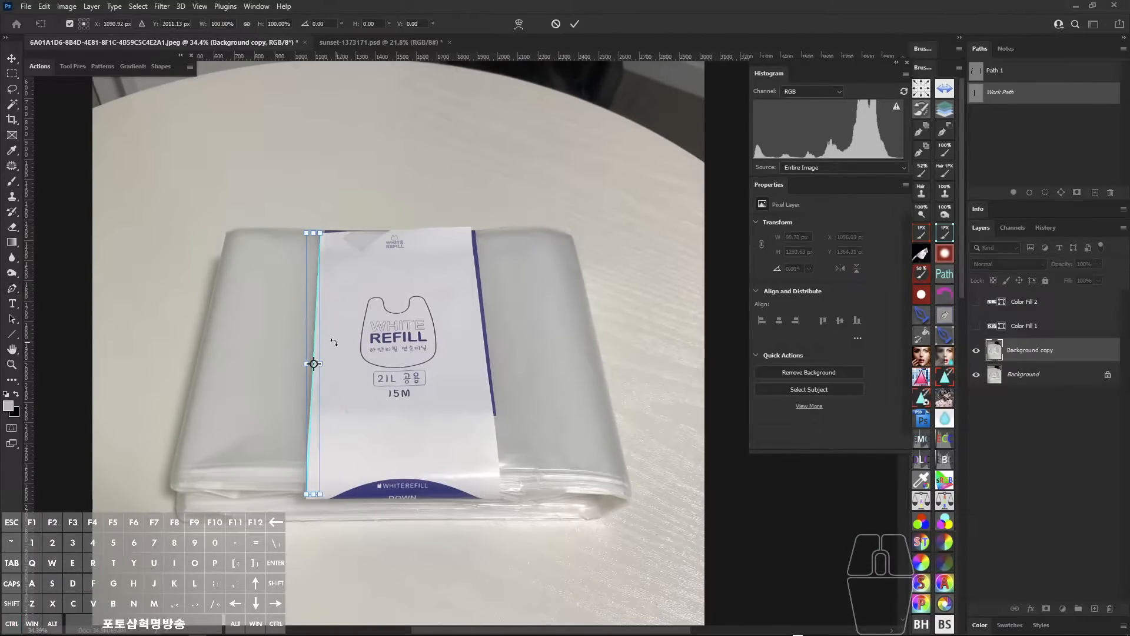
pyautogui.rightClick(313, 364)
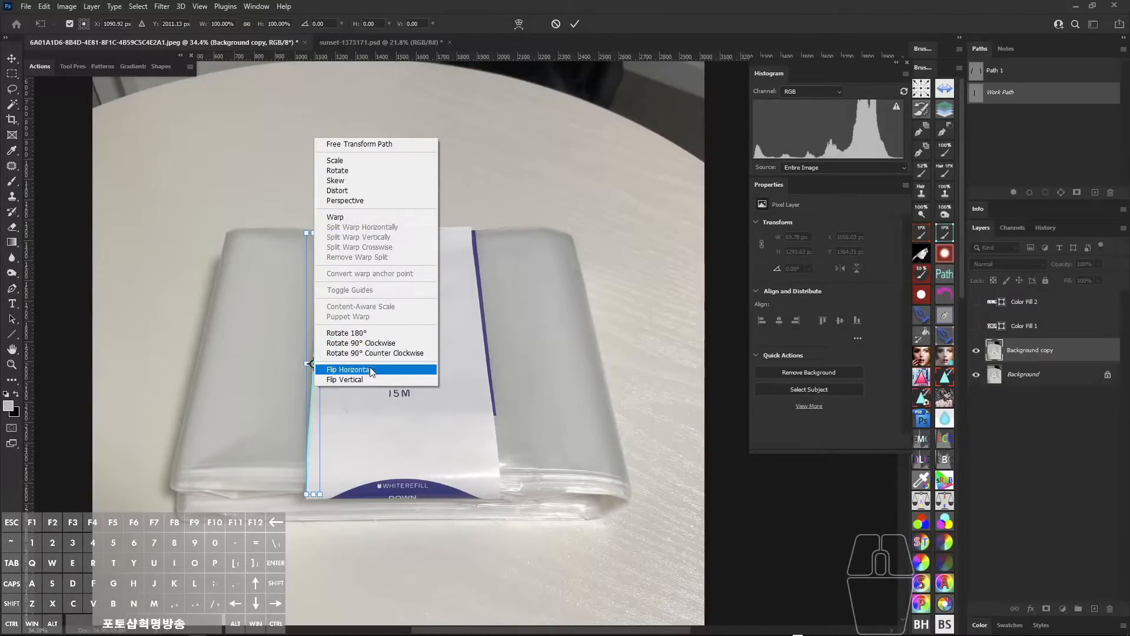
pyautogui.click(370, 369)
pyautogui.moveTo(310, 366); pyautogui.dragTo(496, 367)
pyautogui.moveTo(484, 269); pyautogui.dragTo(512, 270)
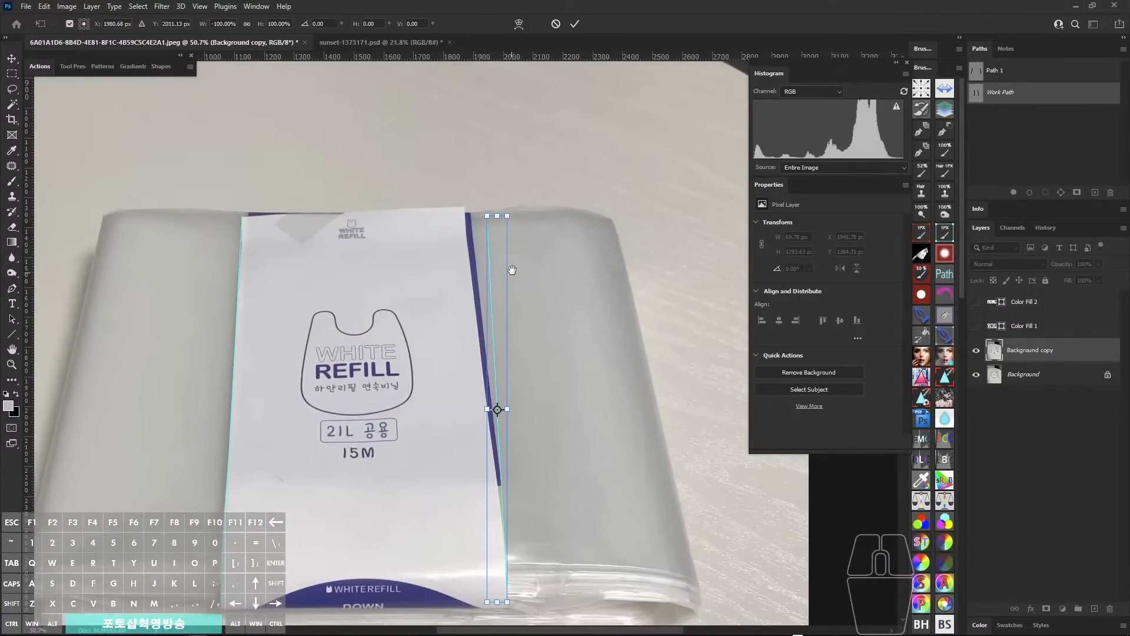
# - Compare the label's left, right and top edges with the mirrored path to judge how the label should be straightened
pyautogui.moveTo(471, 226)
pyautogui.mouseDown()
pyautogui.moveTo(486, 234)
pyautogui.moveTo(470, 226)
pyautogui.mouseUp()
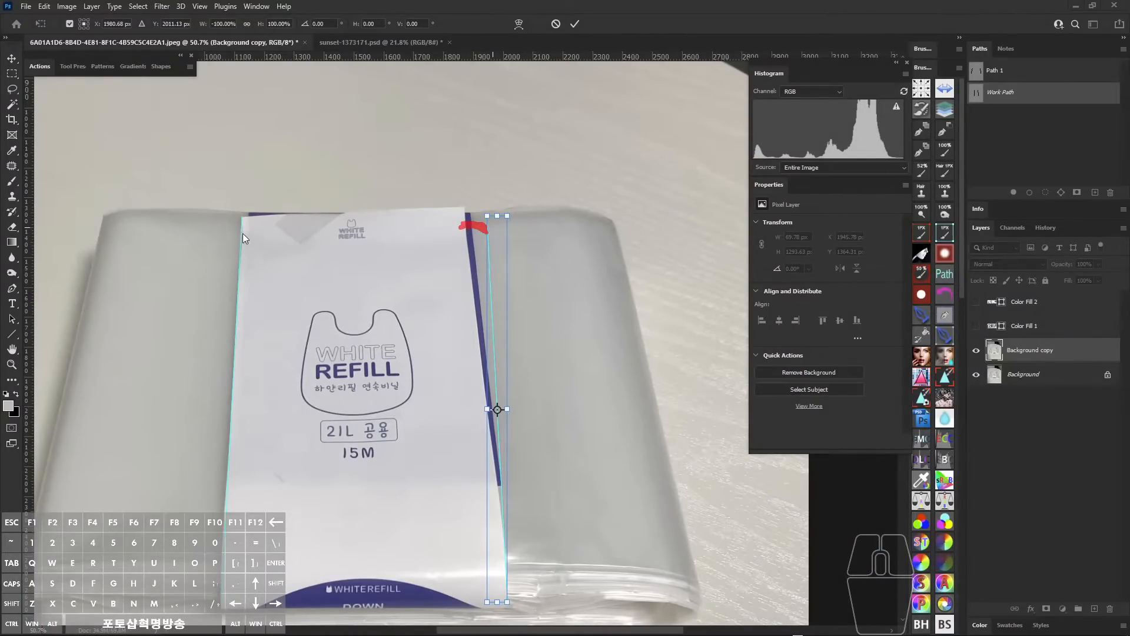
pyautogui.moveTo(246, 228); pyautogui.dragTo(233, 511)
pyautogui.moveTo(484, 209); pyautogui.dragTo(516, 568)
pyautogui.press('alt')
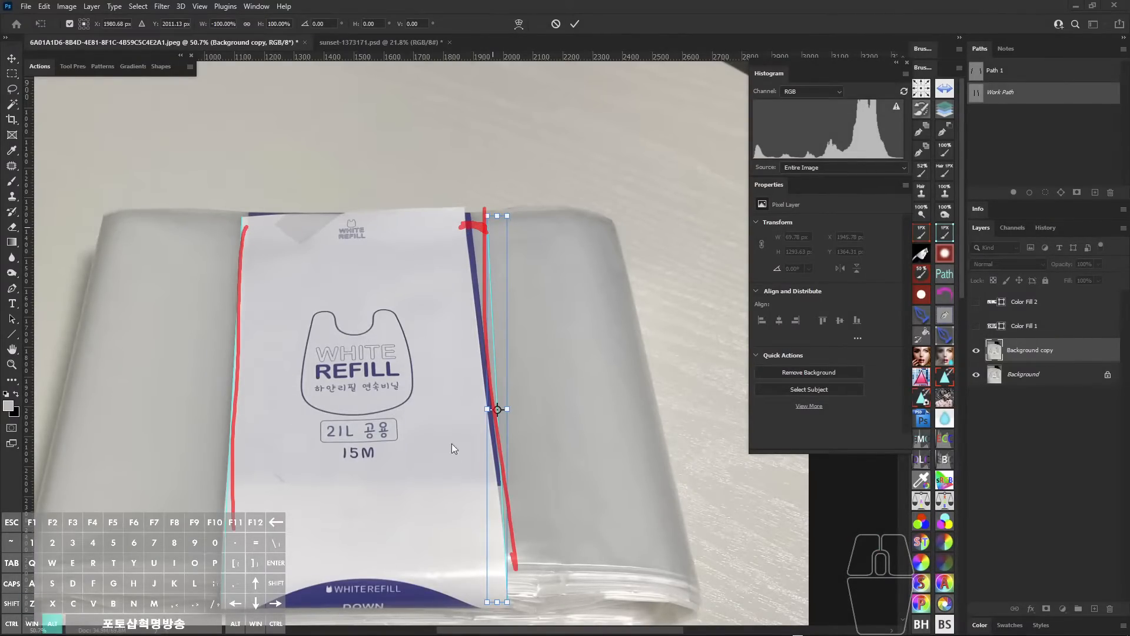
pyautogui.moveTo(452, 444); pyautogui.dragTo(510, 374)
pyautogui.press('alt')
pyautogui.moveTo(300, 143); pyautogui.dragTo(284, 505)
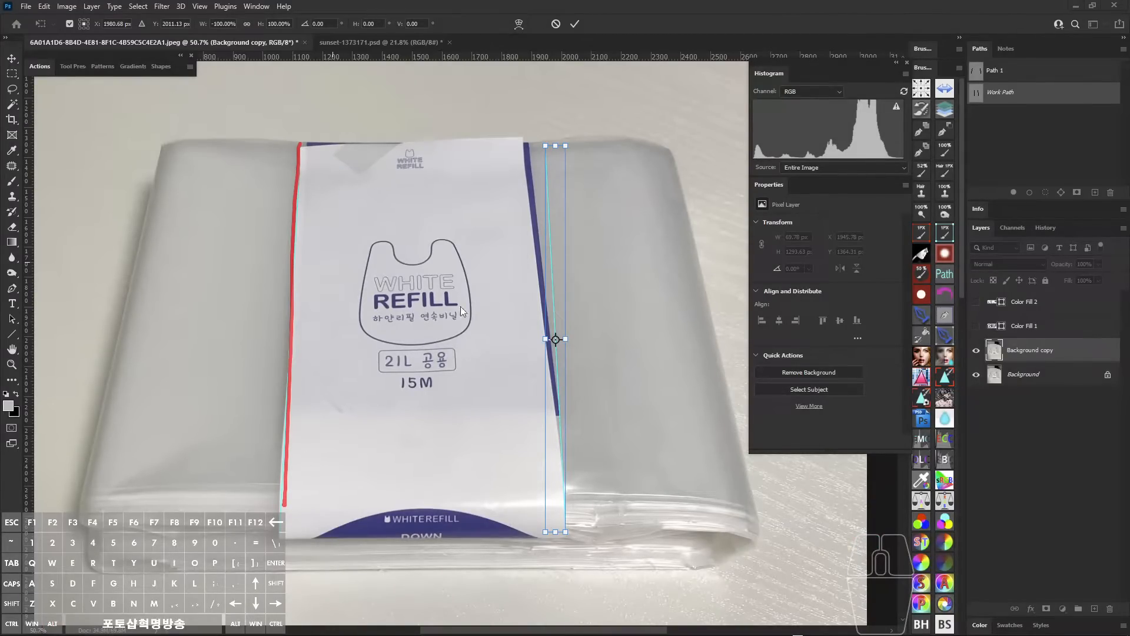
pyautogui.moveTo(528, 138); pyautogui.dragTo(537, 234)
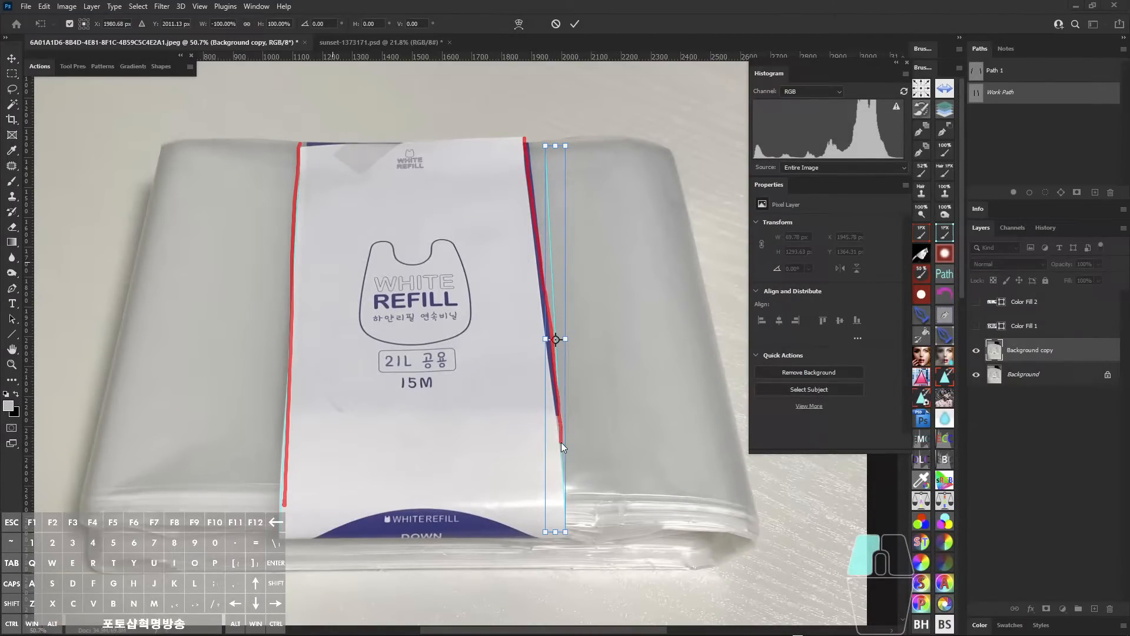
pyautogui.moveTo(562, 441); pyautogui.dragTo(561, 441)
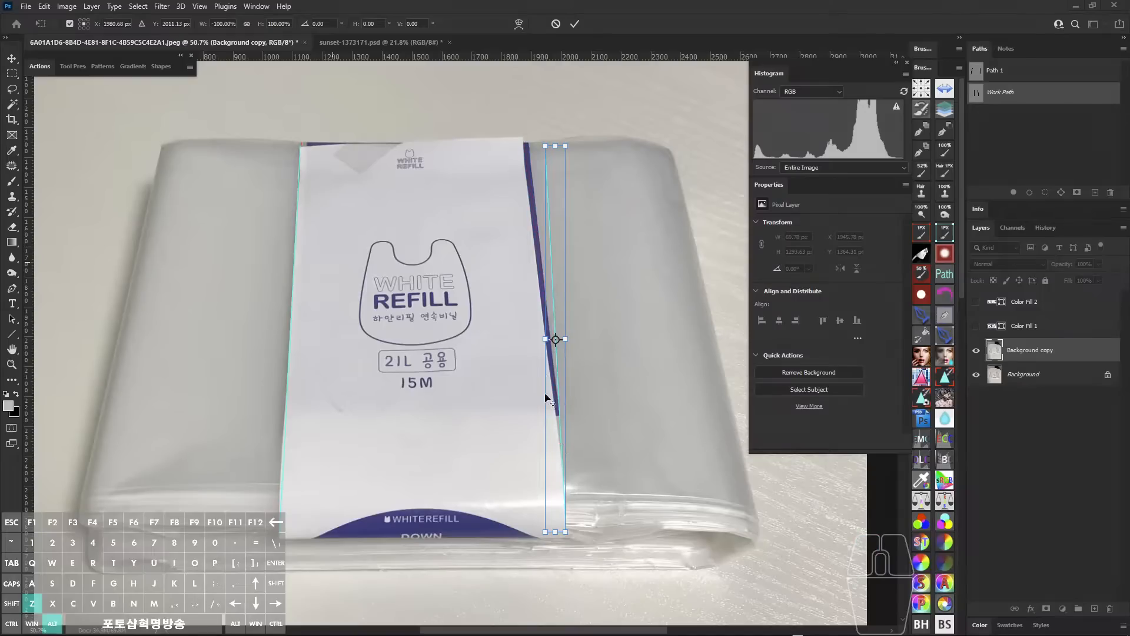
pyautogui.moveTo(532, 535)
pyautogui.mouseDown()
pyautogui.moveTo(450, 534)
pyautogui.moveTo(487, 151)
pyautogui.moveTo(524, 457)
pyautogui.moveTo(460, 545)
pyautogui.moveTo(435, 296)
pyautogui.mouseUp()
pyautogui.moveTo(483, 356); pyautogui.dragTo(484, 356)
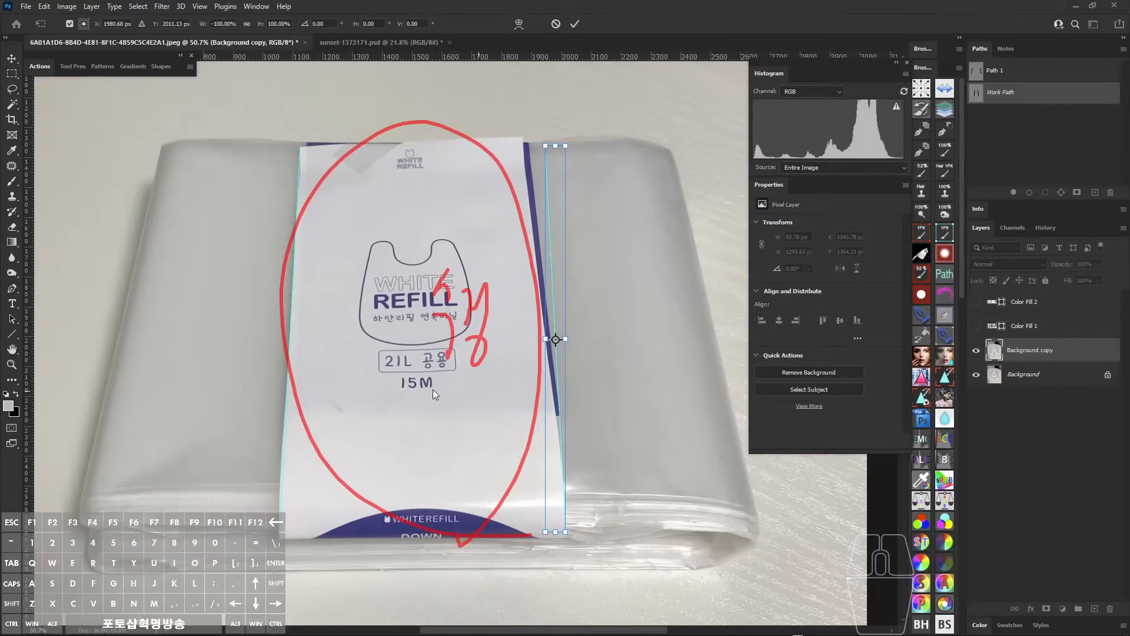
pyautogui.hotkey('alt', 'z')
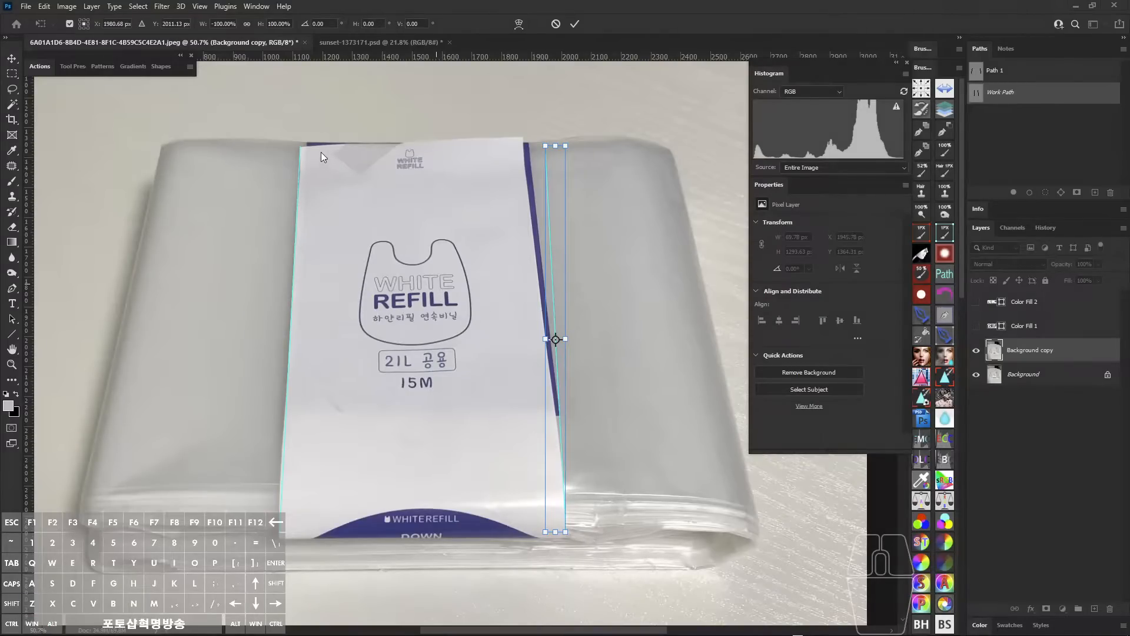
pyautogui.moveTo(316, 146); pyautogui.dragTo(543, 146)
pyautogui.moveTo(540, 212); pyautogui.dragTo(550, 479)
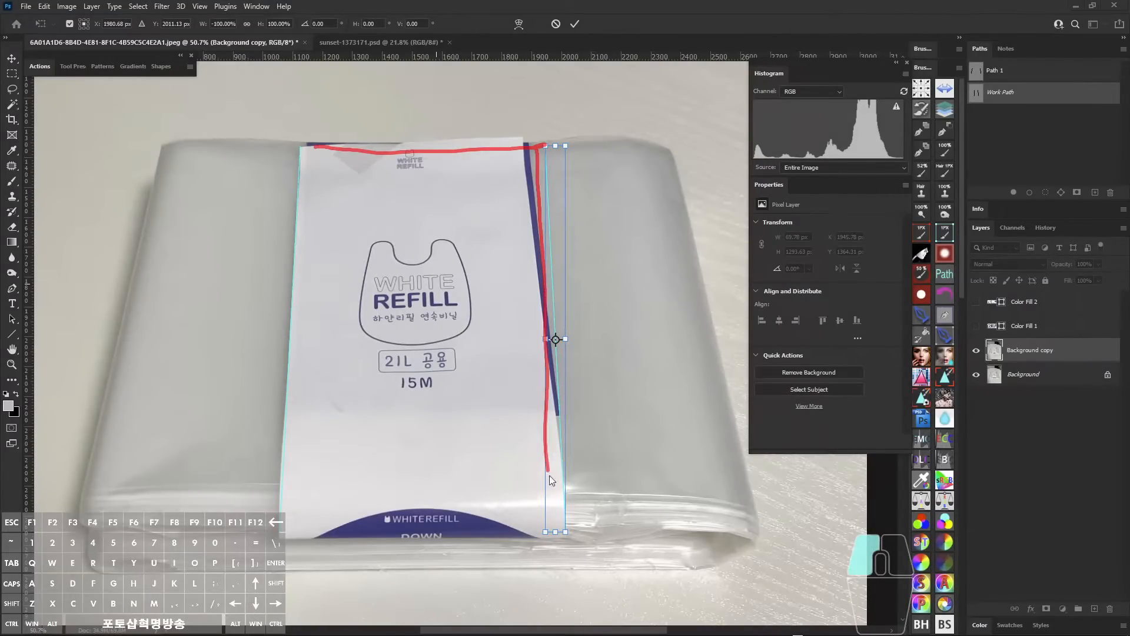
pyautogui.moveTo(289, 511)
pyautogui.mouseDown()
pyautogui.moveTo(300, 267)
pyautogui.moveTo(325, 118)
pyautogui.mouseUp()
pyautogui.hotkey('alt', 'z')
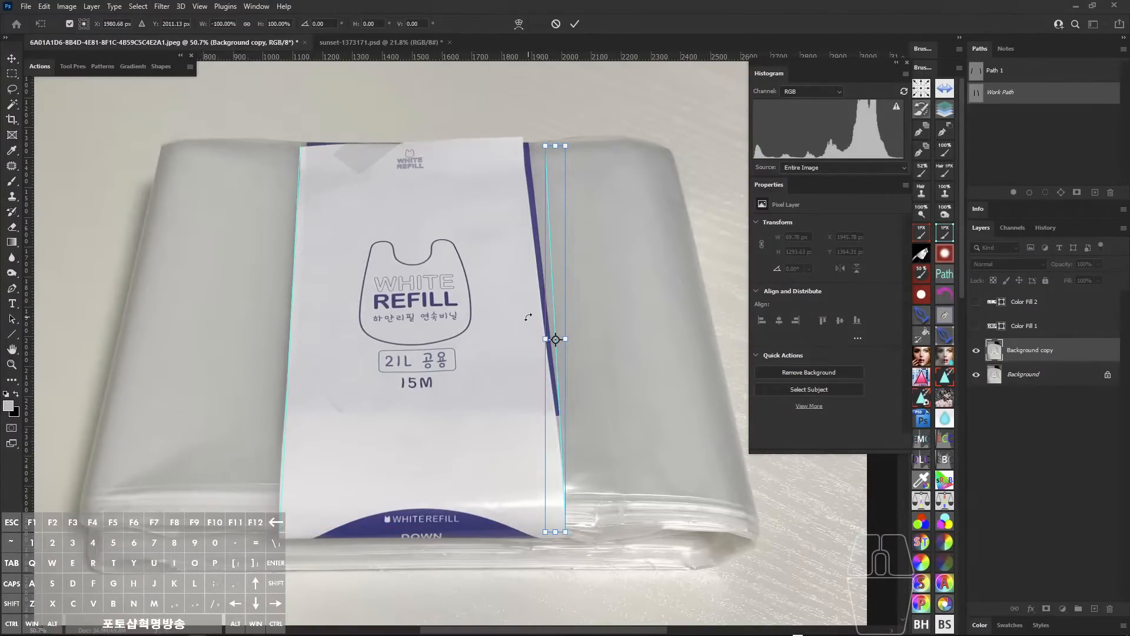
# - Apply the transform and save the work path with the two label edge lines as Guide, then deselect it
pyautogui.press('space')
pyautogui.moveTo(542, 346); pyautogui.dragTo(561, 359)
pyautogui.press('Return')
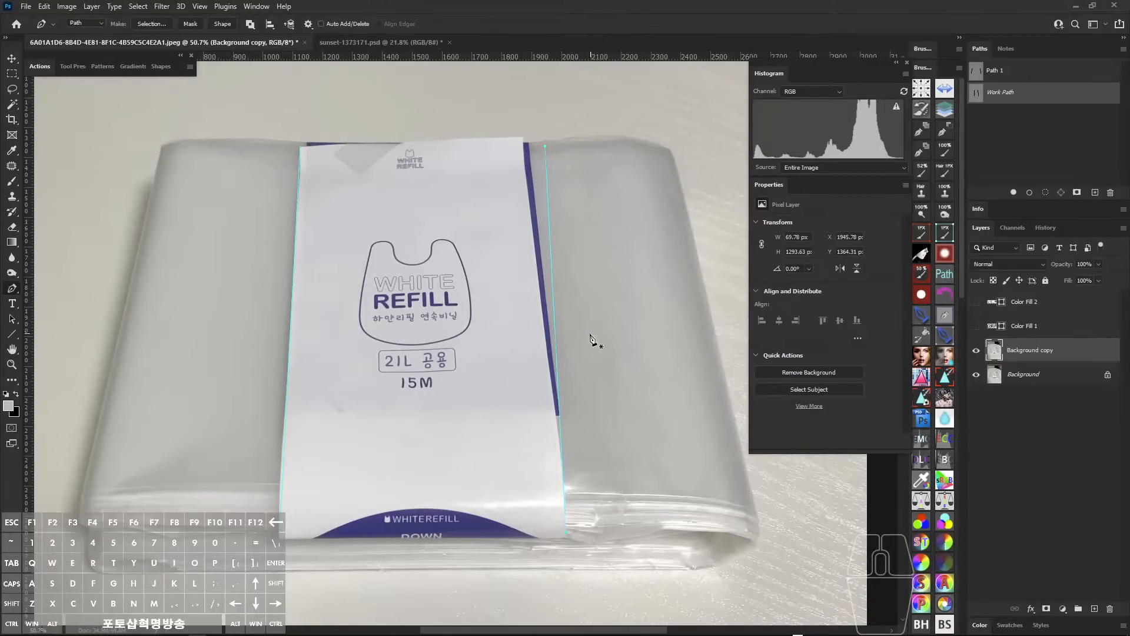
pyautogui.scroll(-2, 569, 312)
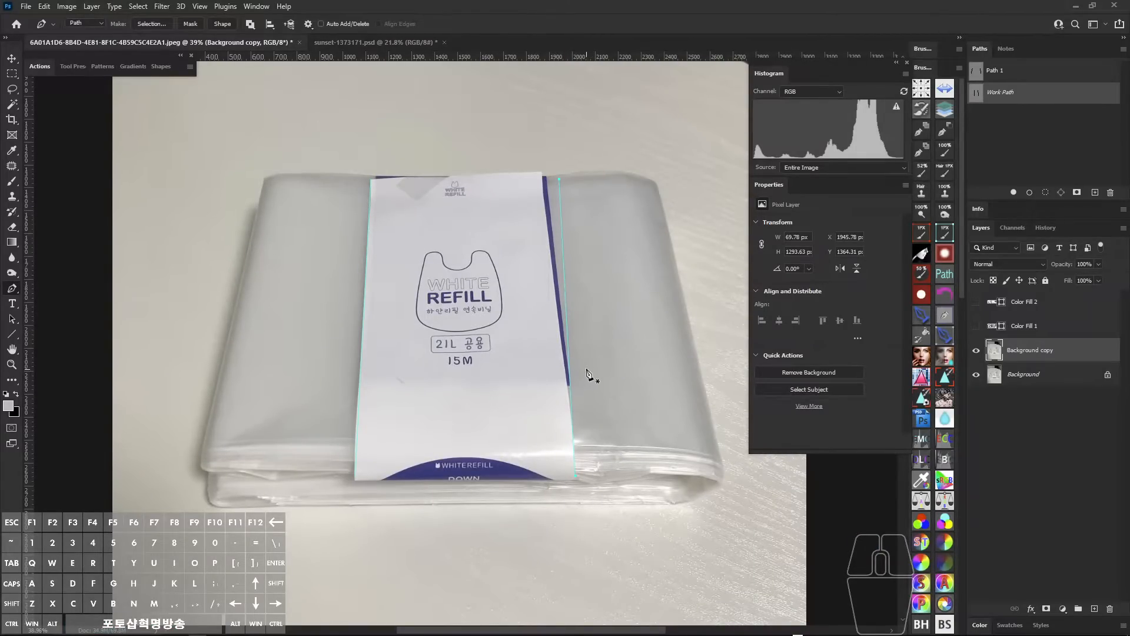
pyautogui.moveTo(378, 181)
pyautogui.mouseDown()
pyautogui.moveTo(534, 181)
pyautogui.moveTo(564, 231)
pyautogui.mouseUp()
pyautogui.hotkey('alt', 'z')
pyautogui.doubleClick(1006, 93)
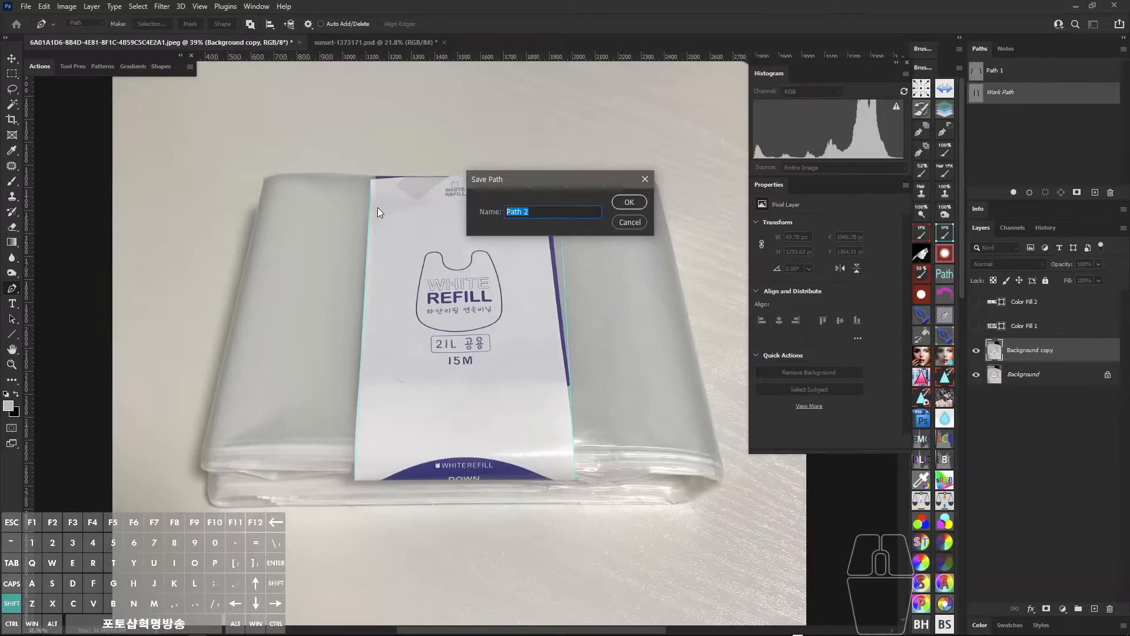
pyautogui.write('Guide')
pyautogui.press('Return')
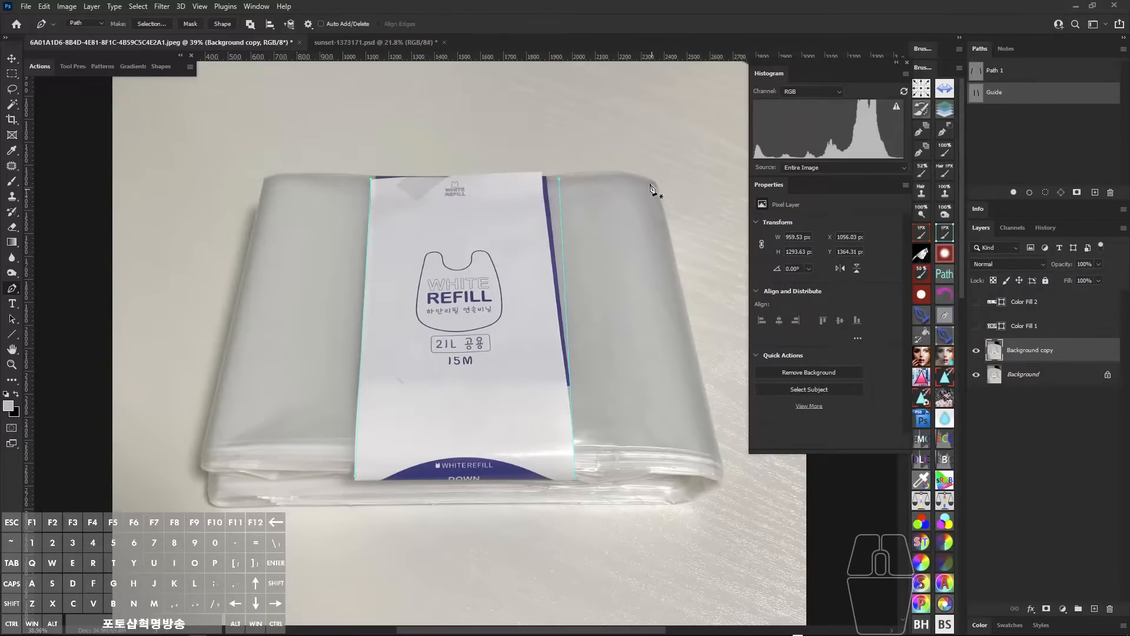
pyautogui.click(1046, 141)
# - Examine the plastic bag and the paper label for smudges, creases and marks that need retouching
pyautogui.moveTo(468, 268); pyautogui.dragTo(470, 259)
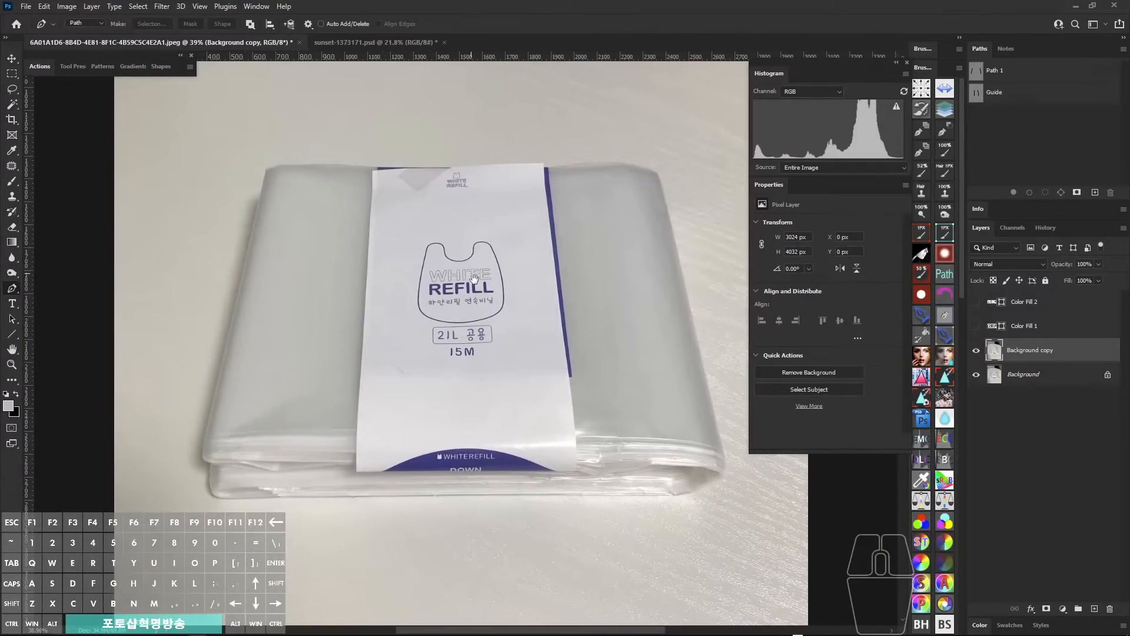
pyautogui.moveTo(482, 304)
pyautogui.mouseDown()
pyautogui.moveTo(521, 312)
pyautogui.moveTo(503, 295)
pyautogui.mouseUp()
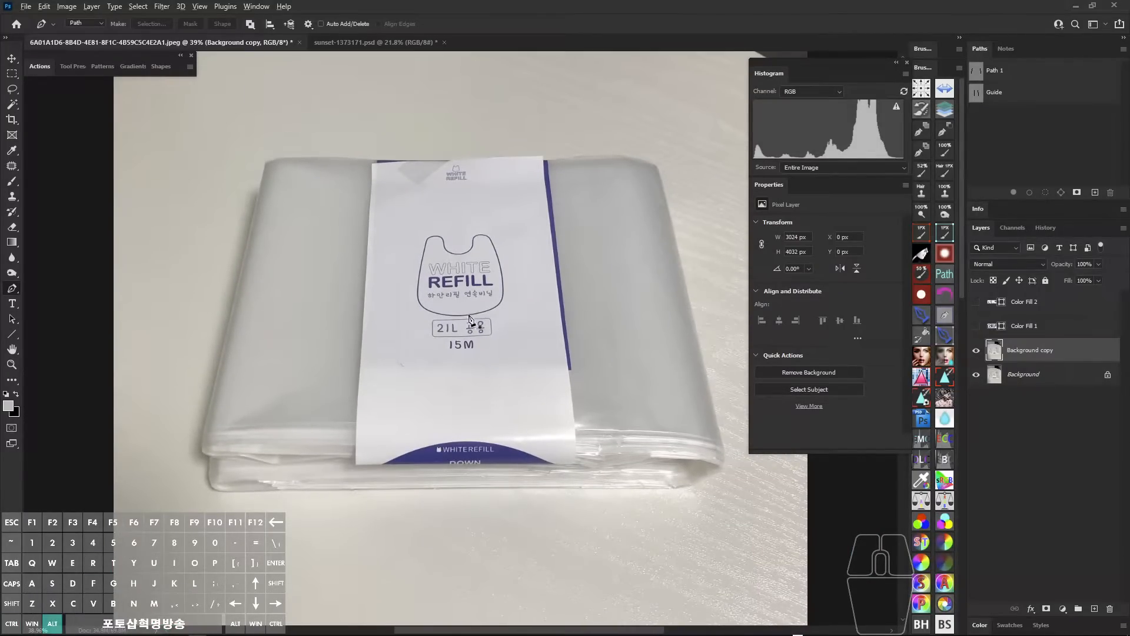
pyautogui.moveTo(266, 179)
pyautogui.mouseDown()
pyautogui.moveTo(356, 264)
pyautogui.moveTo(253, 230)
pyautogui.mouseUp()
pyautogui.moveTo(556, 199)
pyautogui.mouseDown()
pyautogui.moveTo(679, 281)
pyautogui.moveTo(574, 187)
pyautogui.mouseUp()
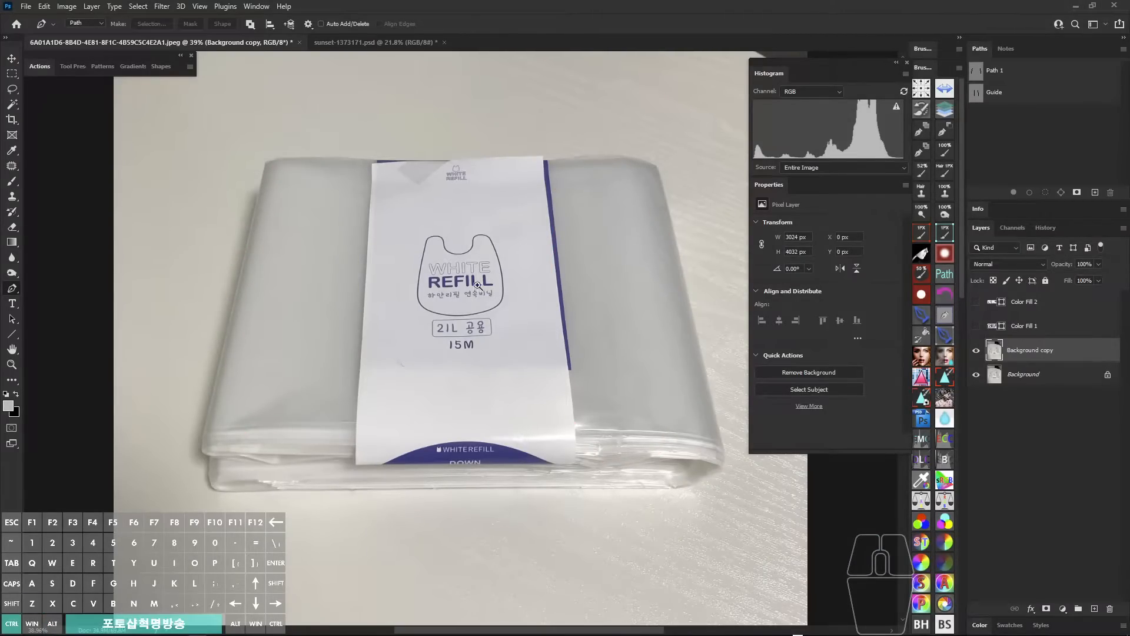
pyautogui.moveTo(468, 222)
pyautogui.mouseDown()
pyautogui.moveTo(495, 246)
pyautogui.moveTo(482, 236)
pyautogui.mouseUp()
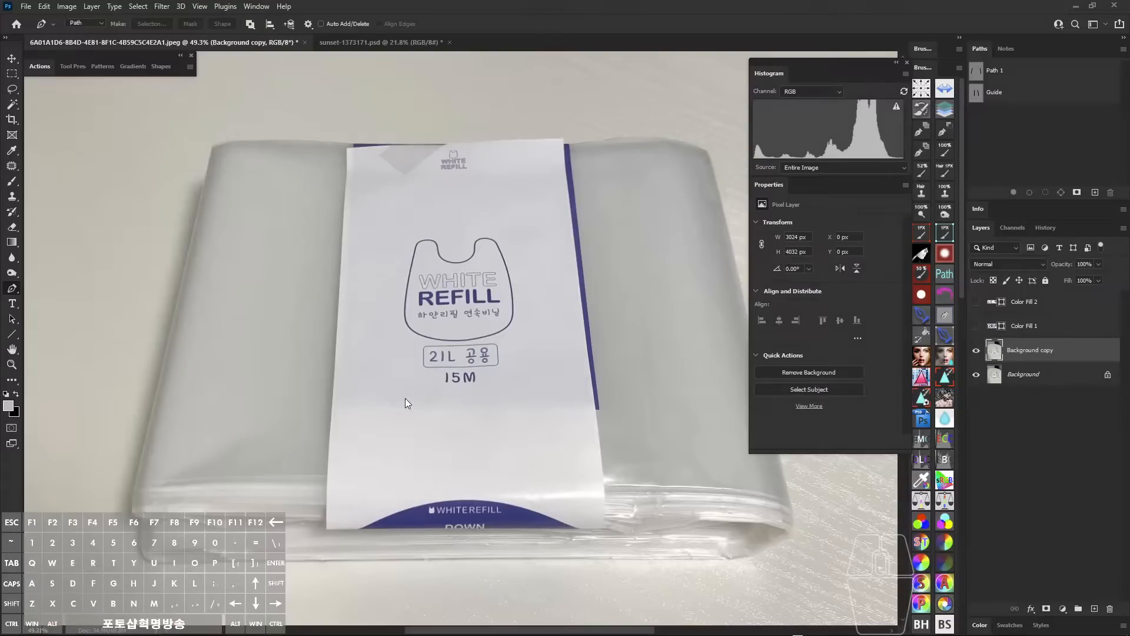
pyautogui.moveTo(407, 421)
pyautogui.mouseDown()
pyautogui.moveTo(352, 413)
pyautogui.moveTo(367, 385)
pyautogui.moveTo(360, 358)
pyautogui.mouseUp()
pyautogui.moveTo(369, 170)
pyautogui.mouseDown()
pyautogui.moveTo(405, 208)
pyautogui.moveTo(421, 154)
pyautogui.mouseUp()
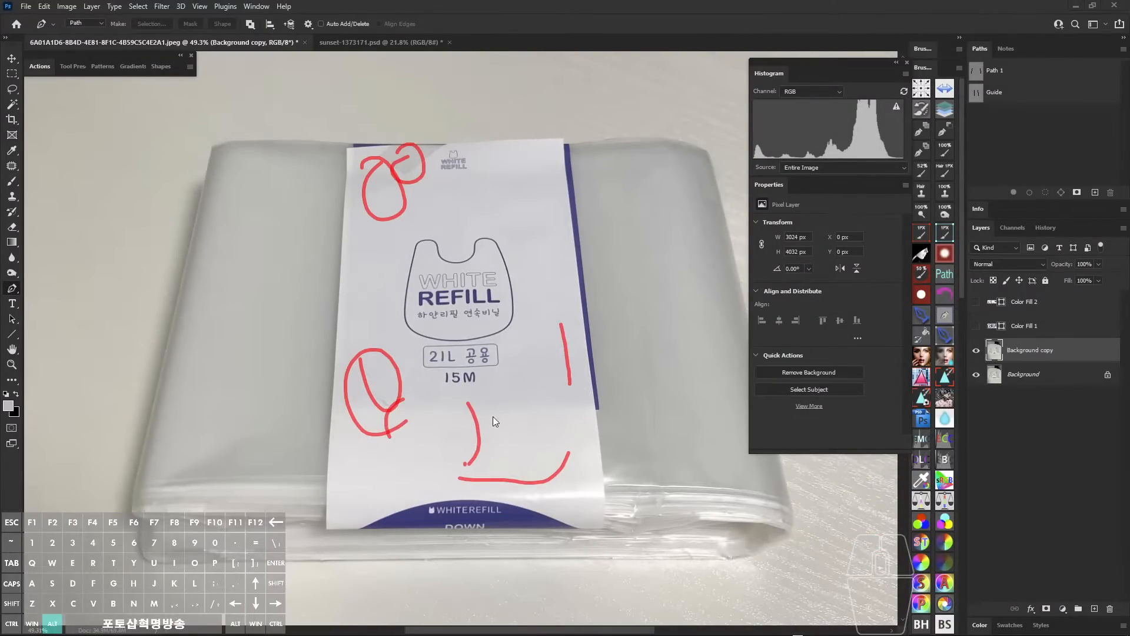
pyautogui.moveTo(509, 303); pyautogui.dragTo(493, 295)
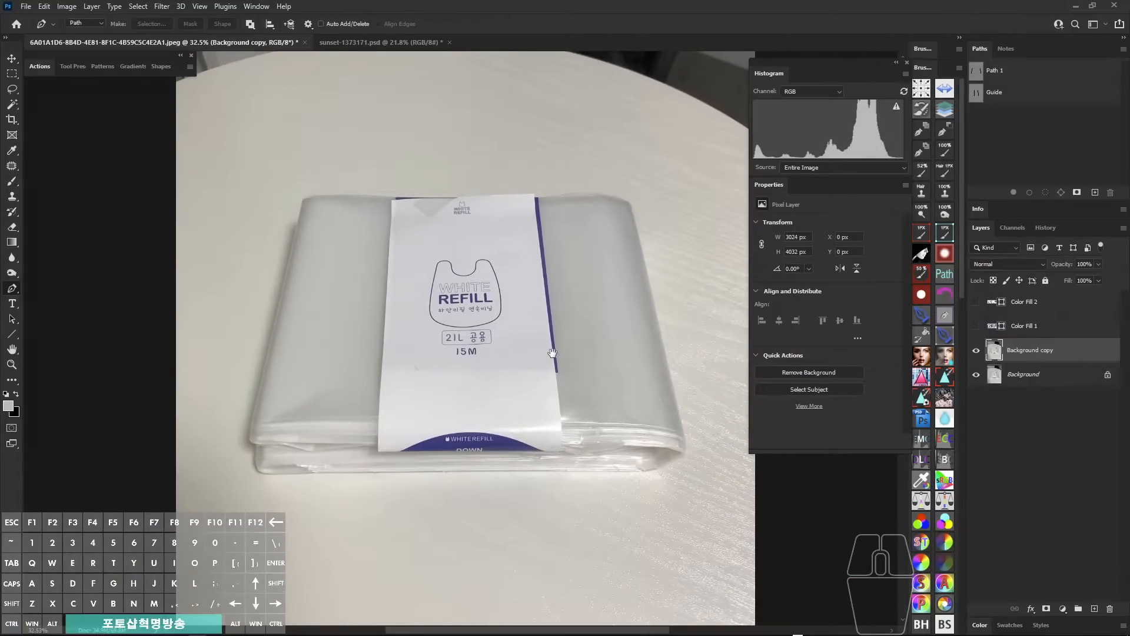
pyautogui.moveTo(584, 209); pyautogui.dragTo(736, 233)
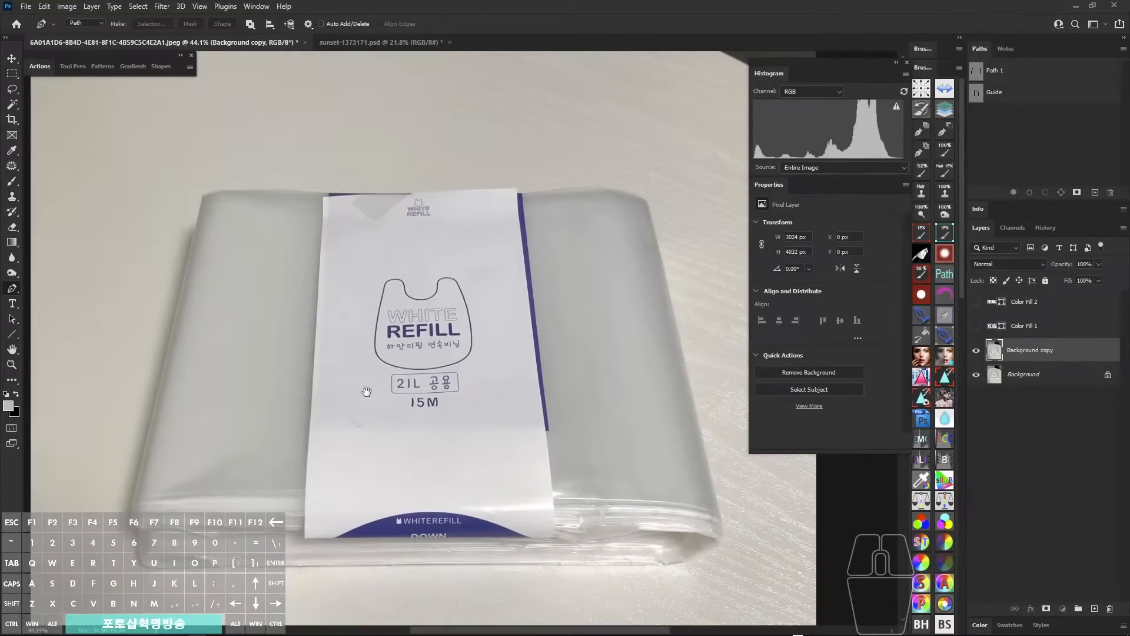
pyautogui.scroll(5, 278, 451)
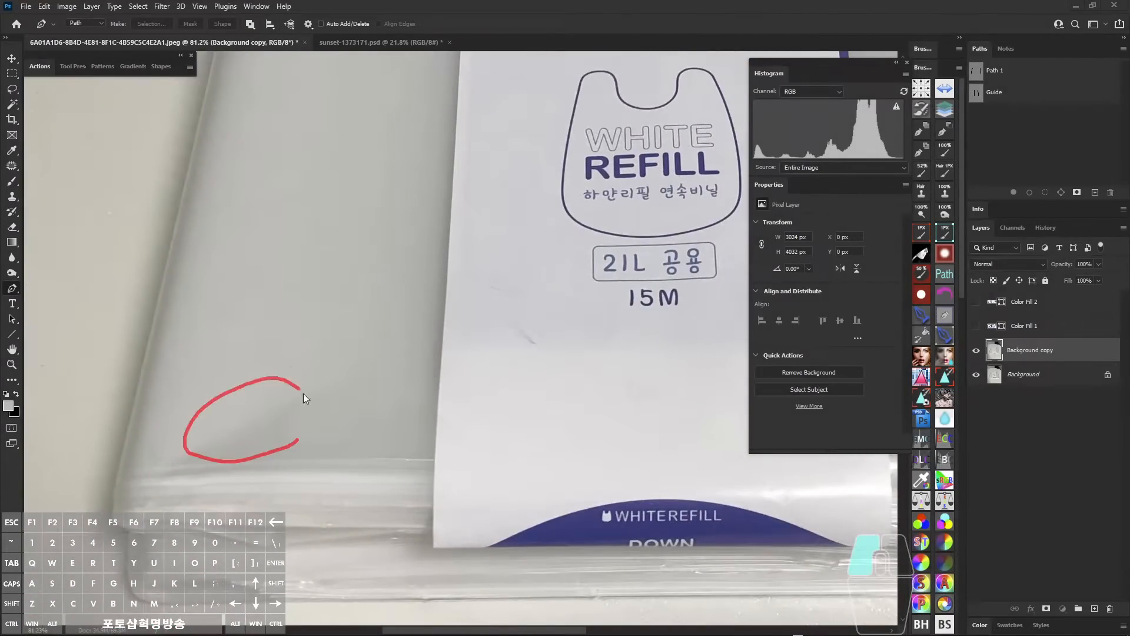
# - Patch the dark smudge and small spots on the lower part of the plastic left of the label with clean plastic
pyautogui.press('j')
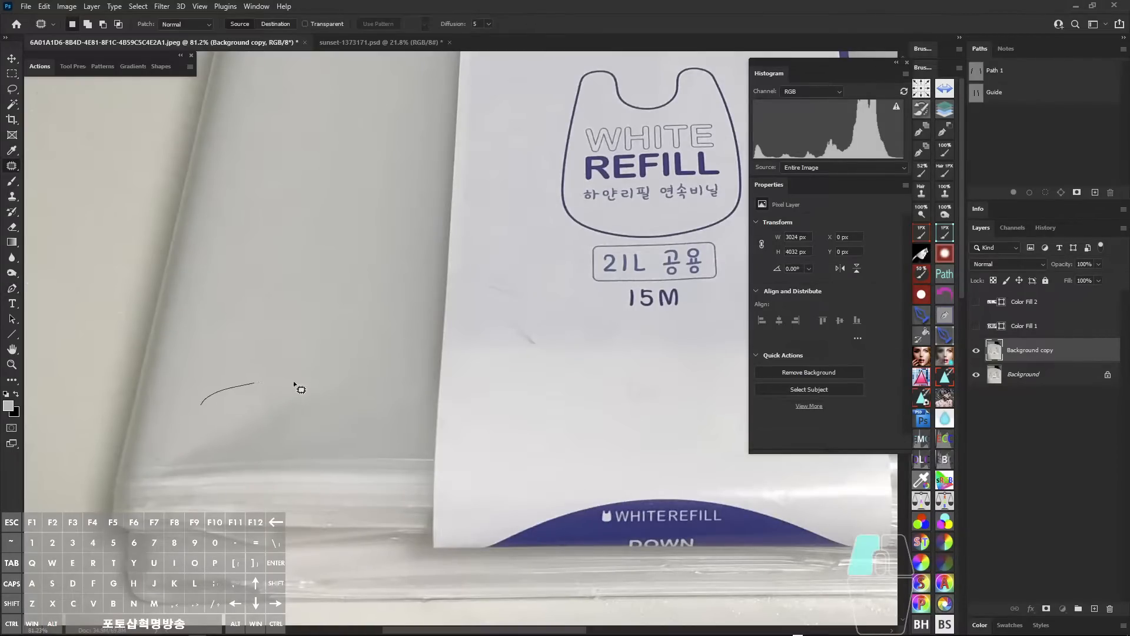
pyautogui.moveTo(168, 454); pyautogui.dragTo(199, 406)
pyautogui.moveTo(254, 388); pyautogui.dragTo(275, 326)
pyautogui.hotkey('ctrl', 'd')
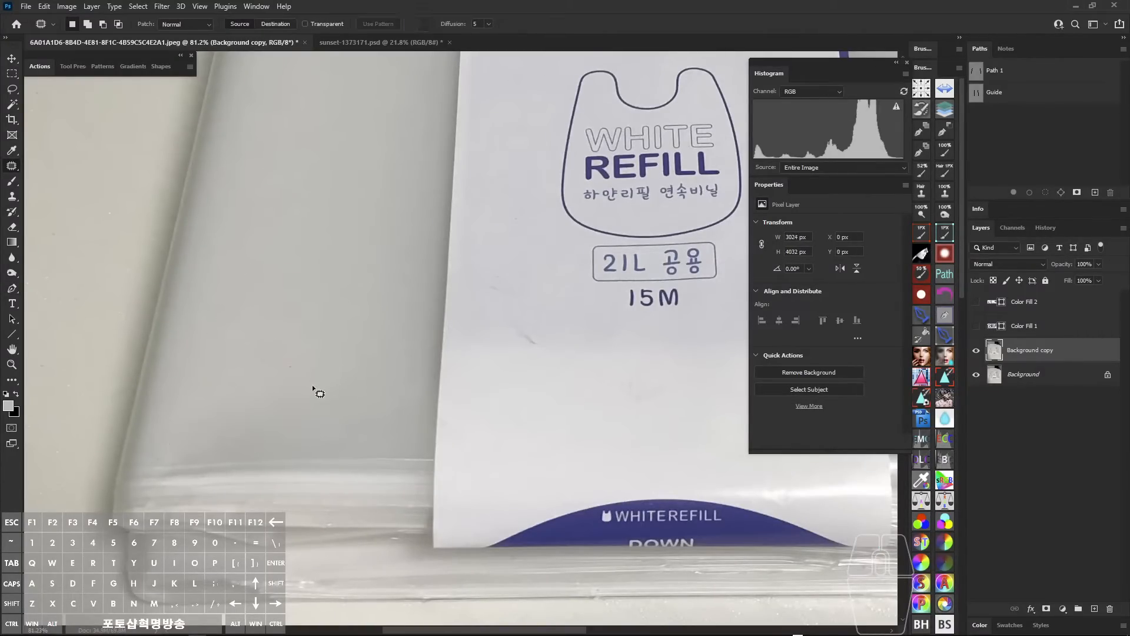
pyautogui.moveTo(258, 363); pyautogui.dragTo(275, 369)
pyautogui.moveTo(286, 389); pyautogui.dragTo(309, 304)
# - Patch the scratch and small marks on the white paper below the bag logo with clean paper
pyautogui.moveTo(532, 285)
pyautogui.mouseDown()
pyautogui.moveTo(351, 322)
pyautogui.moveTo(332, 294)
pyautogui.mouseUp()
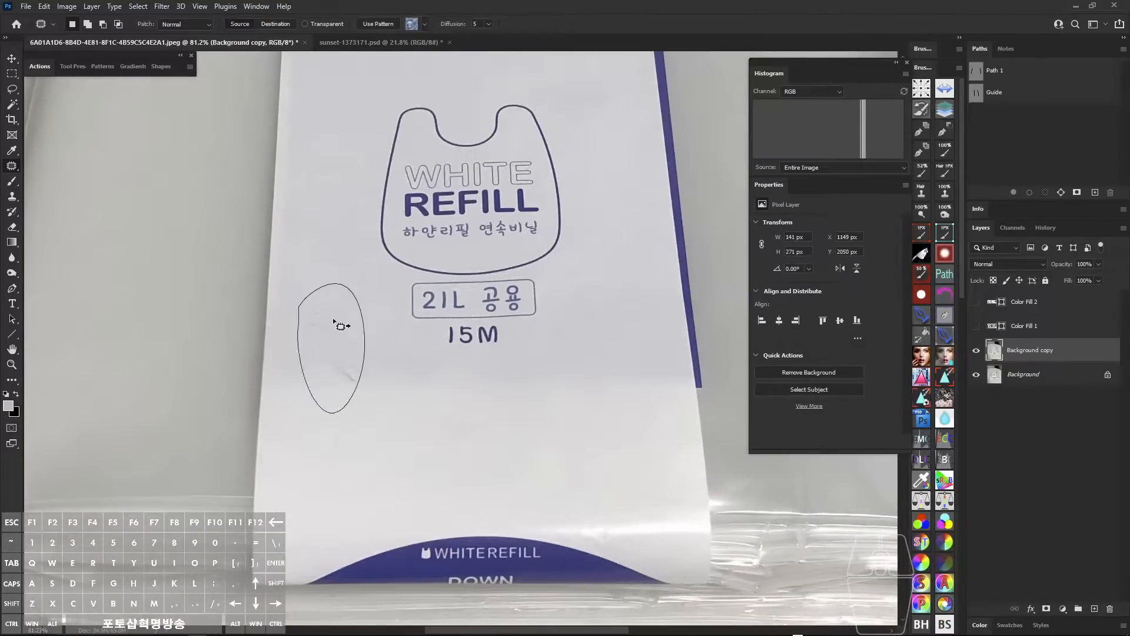
pyautogui.moveTo(337, 336)
pyautogui.mouseDown()
pyautogui.moveTo(406, 415)
pyautogui.moveTo(398, 377)
pyautogui.mouseUp()
pyautogui.hotkey('ctrl', 'd')
pyautogui.moveTo(381, 422); pyautogui.dragTo(385, 431)
pyautogui.moveTo(384, 430); pyautogui.dragTo(407, 386)
pyautogui.hotkey('ctrl', 'd')
pyautogui.moveTo(491, 378); pyautogui.dragTo(383, 309)
pyautogui.moveTo(464, 365); pyautogui.dragTo(402, 363)
# - Patch the uneven patches and spots on the plastic right of the label with smoother plastic areas
pyautogui.moveTo(582, 199); pyautogui.dragTo(539, 274)
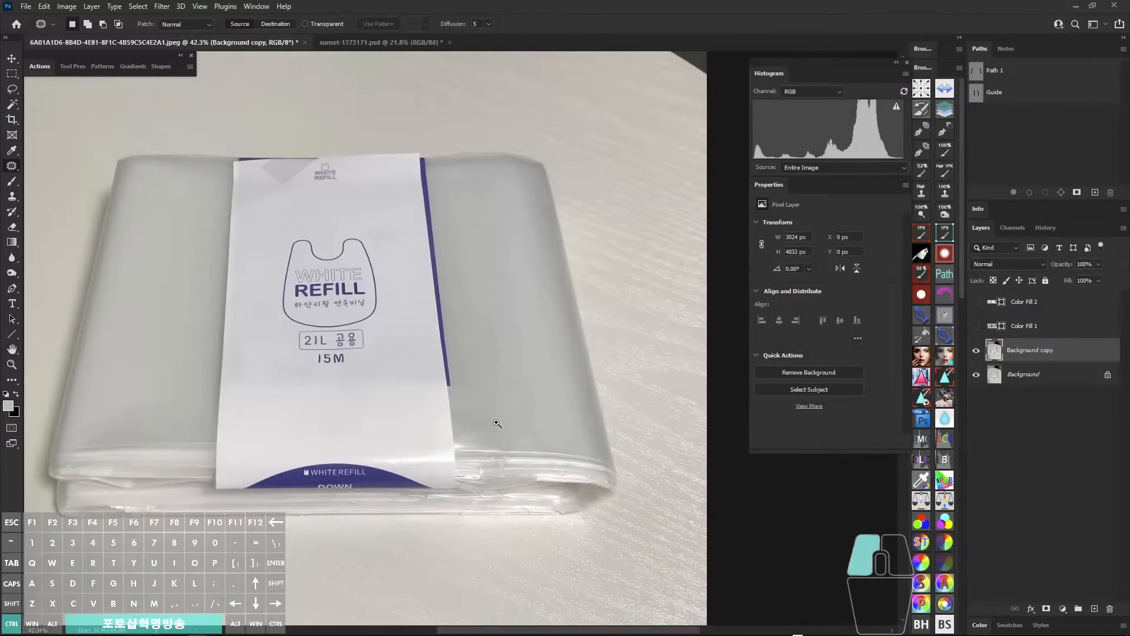
pyautogui.moveTo(497, 422)
pyautogui.mouseDown()
pyautogui.moveTo(472, 453)
pyautogui.moveTo(505, 333)
pyautogui.mouseUp()
pyautogui.hotkey('ctrl', 'd')
pyautogui.moveTo(487, 321); pyautogui.dragTo(510, 383)
pyautogui.hotkey('ctrl', 'd')
pyautogui.moveTo(513, 344)
pyautogui.mouseDown()
pyautogui.moveTo(542, 357)
pyautogui.moveTo(517, 426)
pyautogui.moveTo(529, 264)
pyautogui.mouseUp()
pyautogui.hotkey('ctrl', 'd')
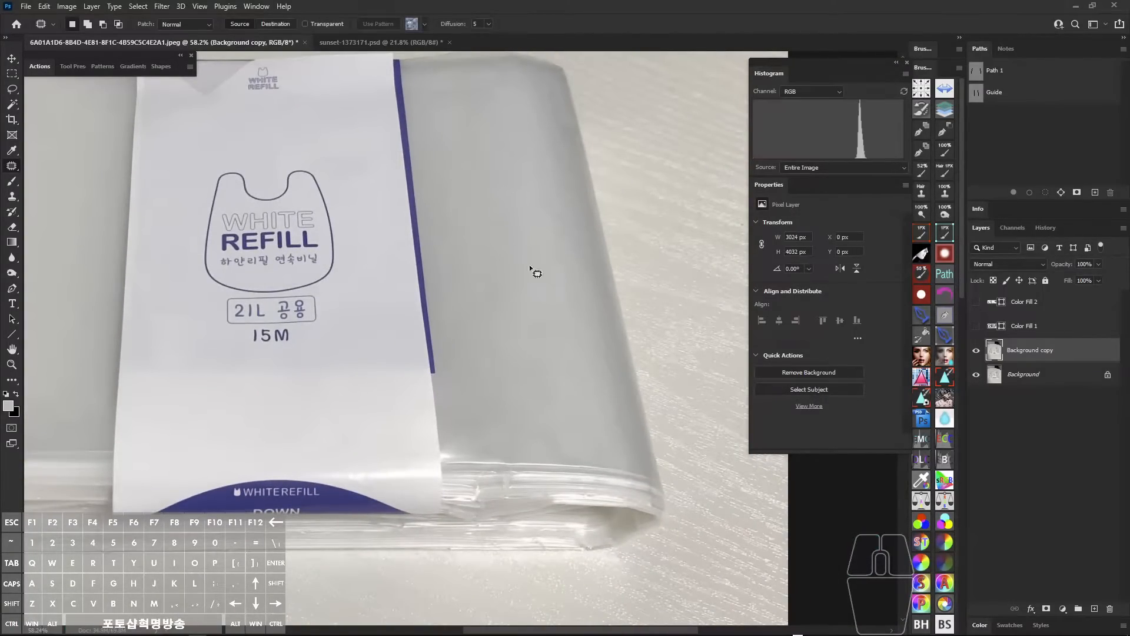
pyautogui.moveTo(495, 100)
pyautogui.mouseDown()
pyautogui.moveTo(529, 260)
pyautogui.moveTo(489, 238)
pyautogui.mouseUp()
pyautogui.moveTo(514, 259); pyautogui.dragTo(530, 317)
pyautogui.hotkey('ctrl', 'd')
# - Patch the lower edges of the grey tape piece at the label's upper-left corner with clean white paper
pyautogui.moveTo(294, 246); pyautogui.dragTo(497, 256)
pyautogui.moveTo(315, 221); pyautogui.dragTo(426, 296)
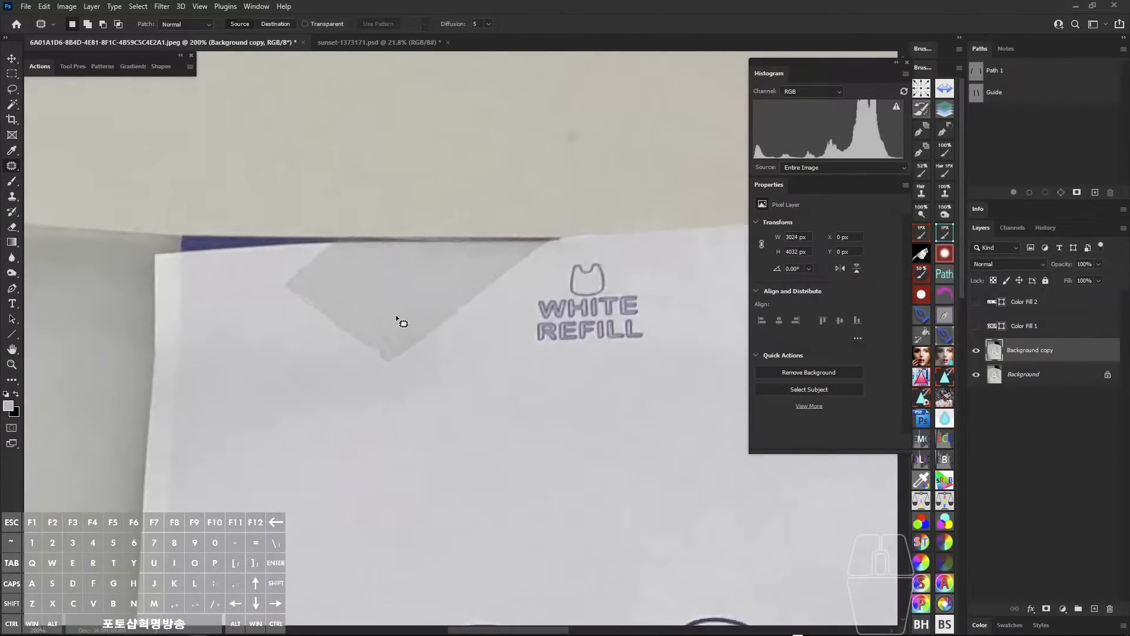
pyautogui.moveTo(281, 285); pyautogui.dragTo(298, 330)
pyautogui.moveTo(299, 318); pyautogui.dragTo(273, 423)
pyautogui.hotkey('ctrl', 'd')
pyautogui.moveTo(341, 302)
pyautogui.mouseDown()
pyautogui.moveTo(385, 295)
pyautogui.moveTo(344, 303)
pyautogui.mouseUp()
pyautogui.moveTo(374, 339); pyautogui.dragTo(324, 473)
pyautogui.hotkey('ctrl', 'd')
pyautogui.moveTo(403, 298)
pyautogui.mouseDown()
pyautogui.moveTo(488, 331)
pyautogui.moveTo(406, 299)
pyautogui.mouseUp()
pyautogui.moveTo(441, 328); pyautogui.dragTo(398, 466)
pyautogui.hotkey('ctrl', 'd')
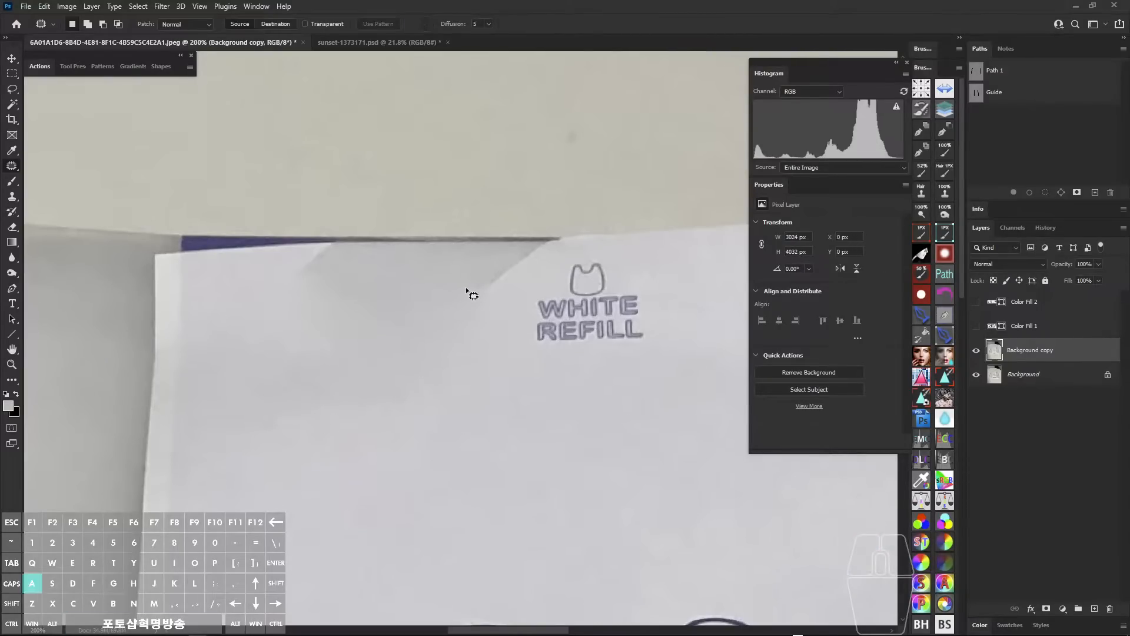
# - Outline the grey tape area left of the small WHITE REFILL logo with the Pen tool and convert the path to a selection
pyautogui.press('p')
pyautogui.scroll(-1, 518, 274)
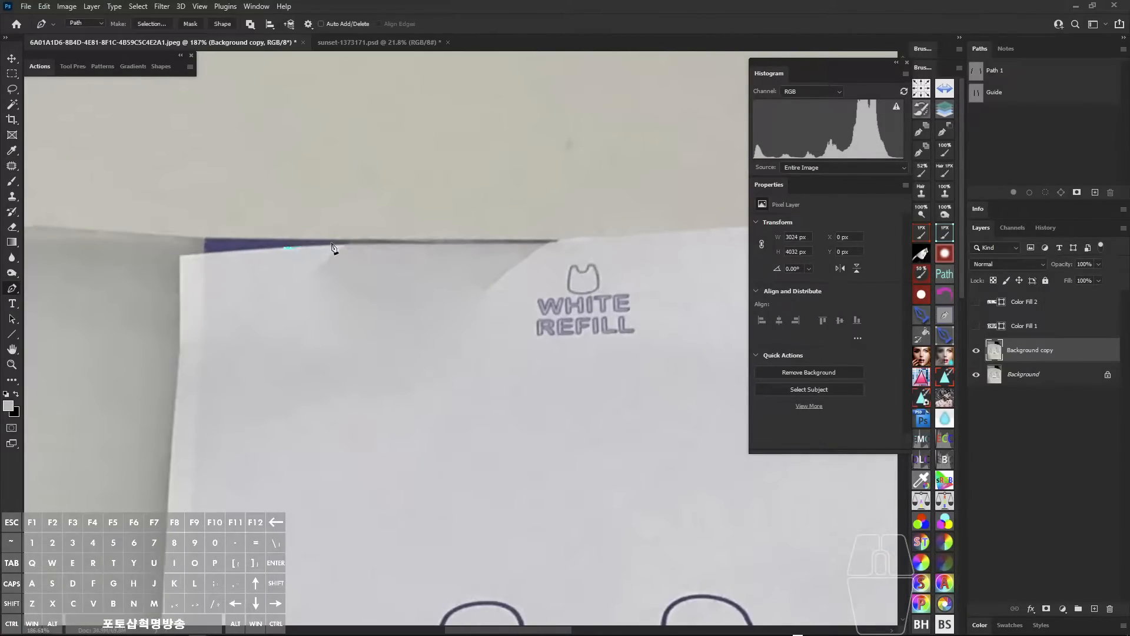
pyautogui.moveTo(364, 243); pyautogui.dragTo(386, 242)
pyautogui.click(530, 243)
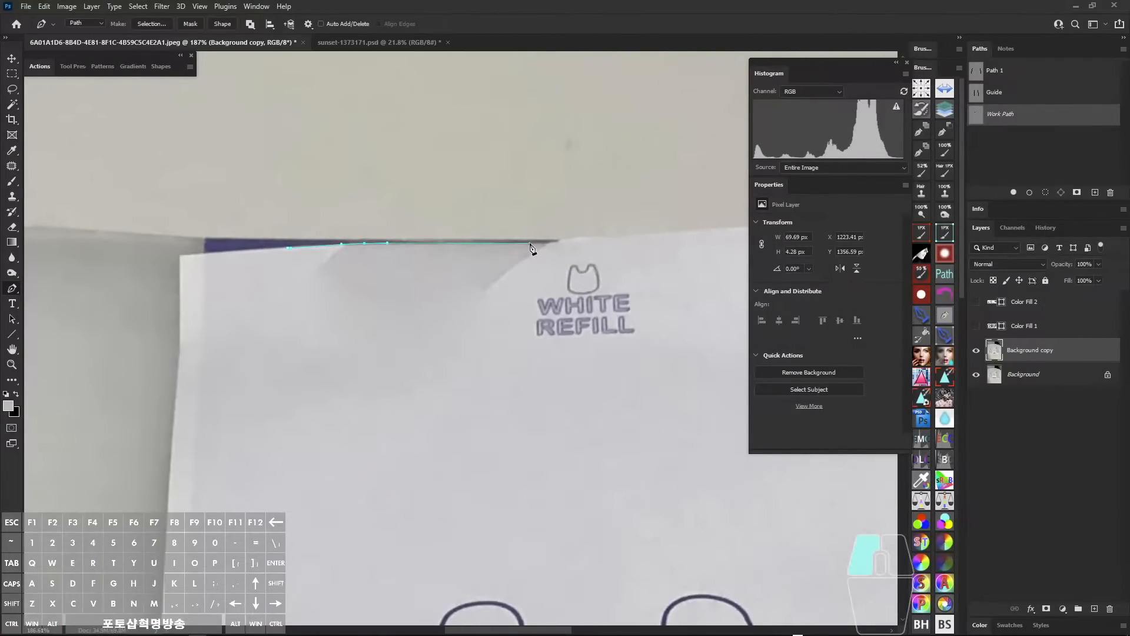
pyautogui.moveTo(529, 243); pyautogui.dragTo(547, 243)
pyautogui.moveTo(279, 398); pyautogui.dragTo(275, 377)
pyautogui.moveTo(271, 354); pyautogui.dragTo(272, 304)
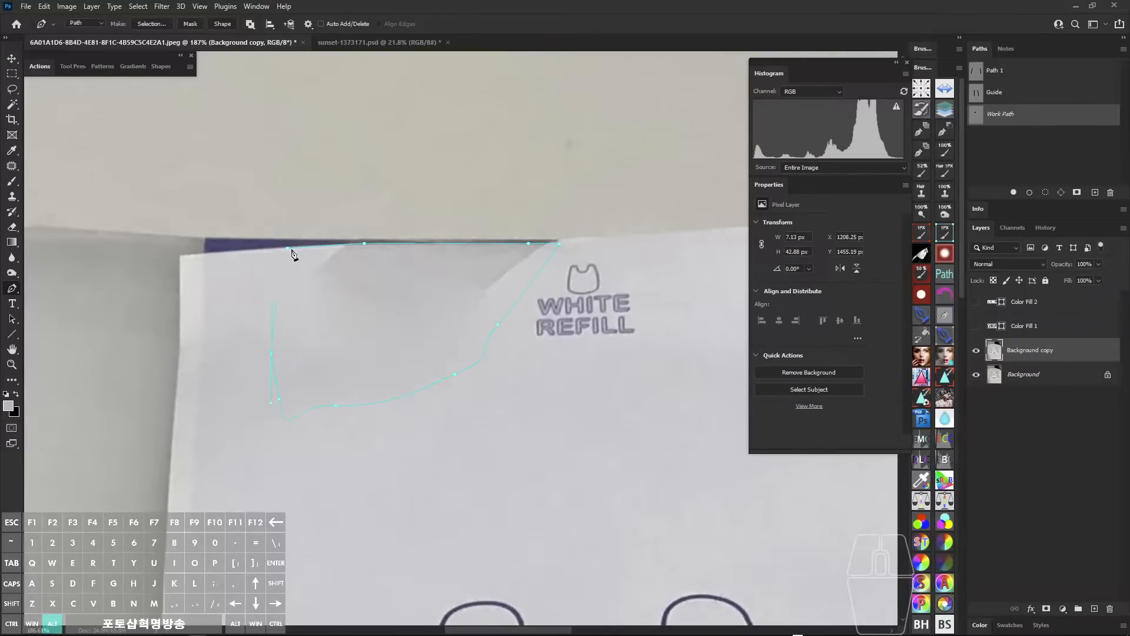
pyautogui.moveTo(289, 249); pyautogui.dragTo(259, 263)
pyautogui.hotkey('ctrl', 'Return')
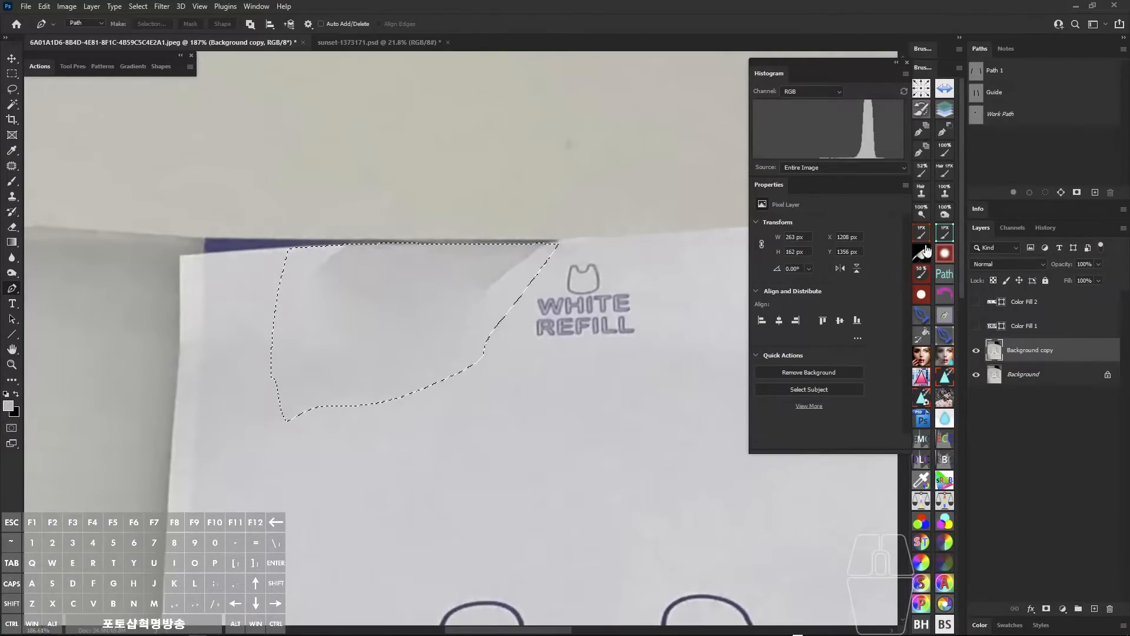
# - Choose the soft brush and add a new layer above the background copy, with its blend mode set to Lighten
pyautogui.press('b')
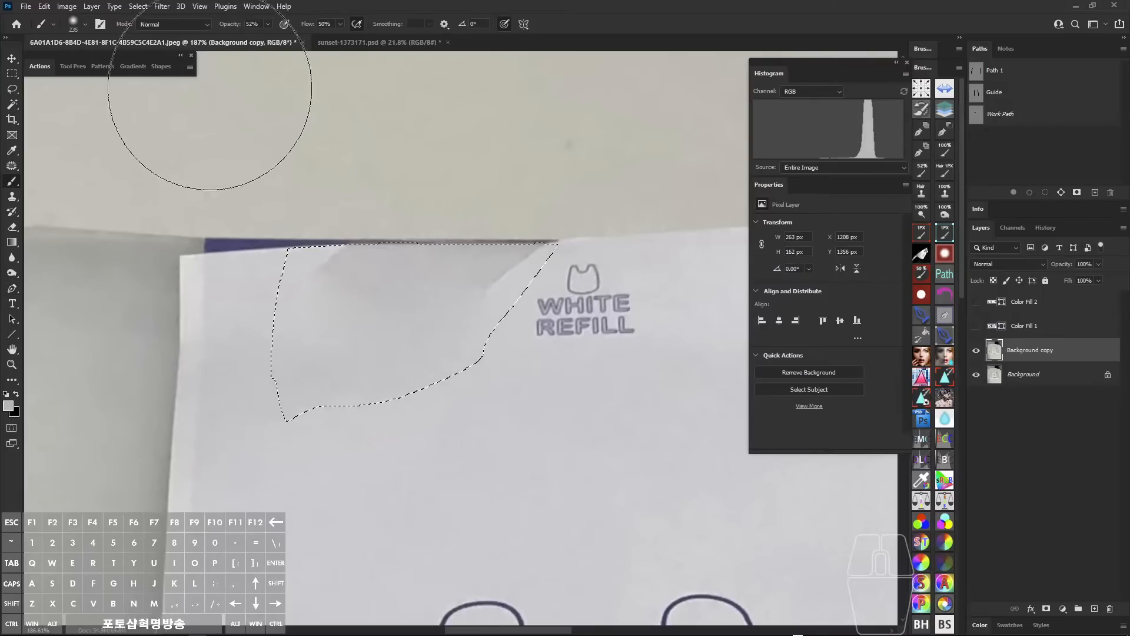
pyautogui.moveTo(357, 315); pyautogui.dragTo(276, 310)
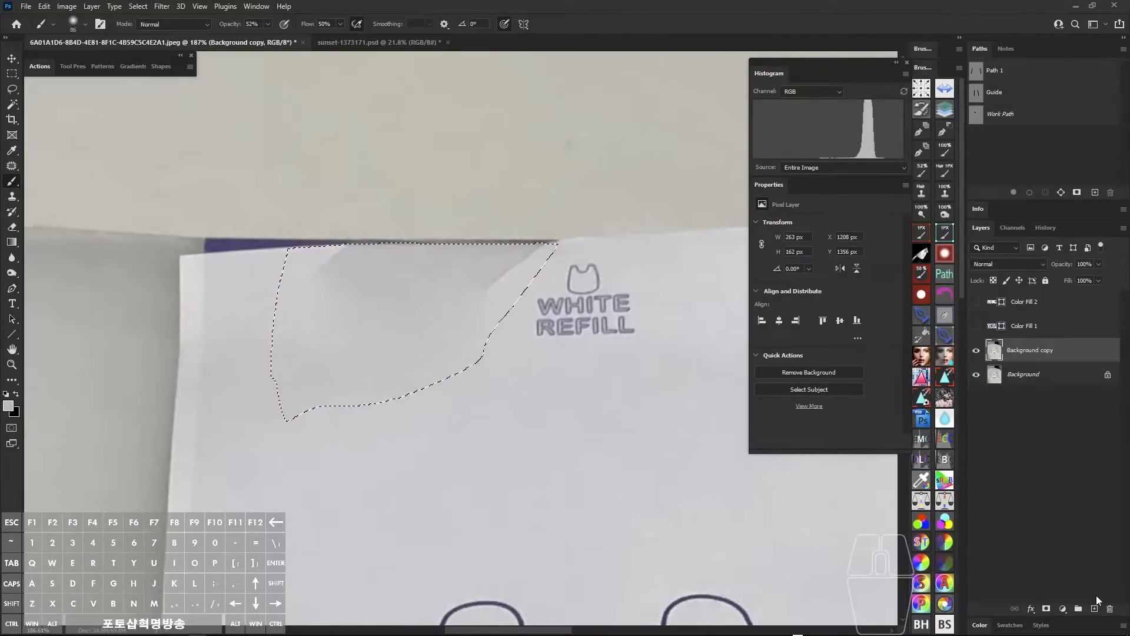
pyautogui.click(1094, 608)
pyautogui.click(1005, 264)
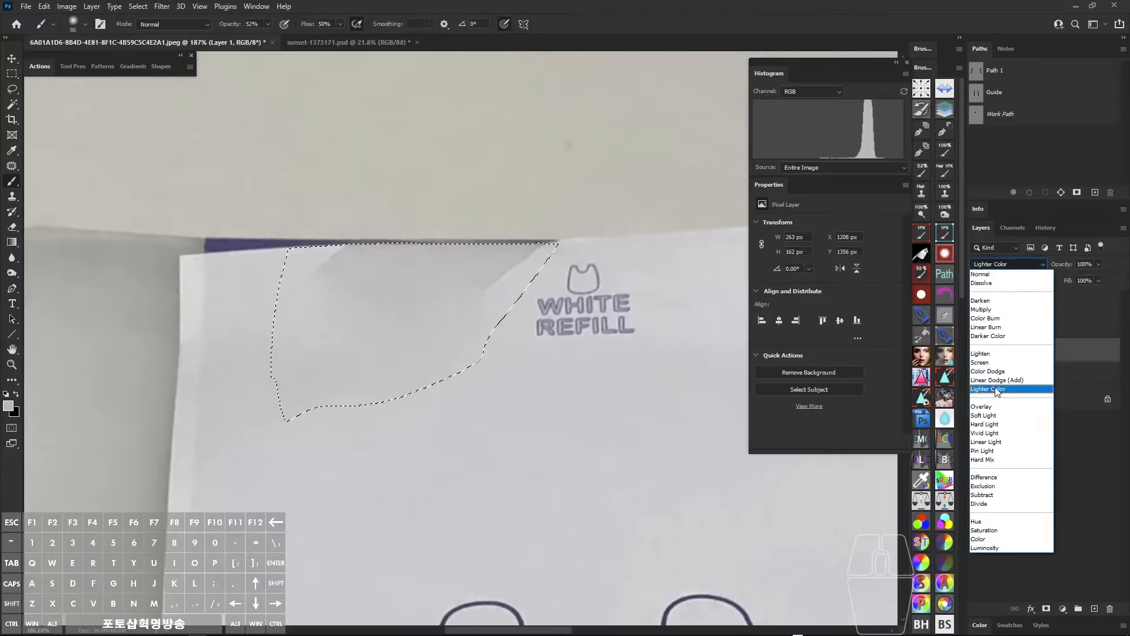
pyautogui.click(989, 353)
# - Paint over the selected grey tape area with colours sampled from the surrounding paper until it matches the white label
pyautogui.scroll(3, 501, 254)
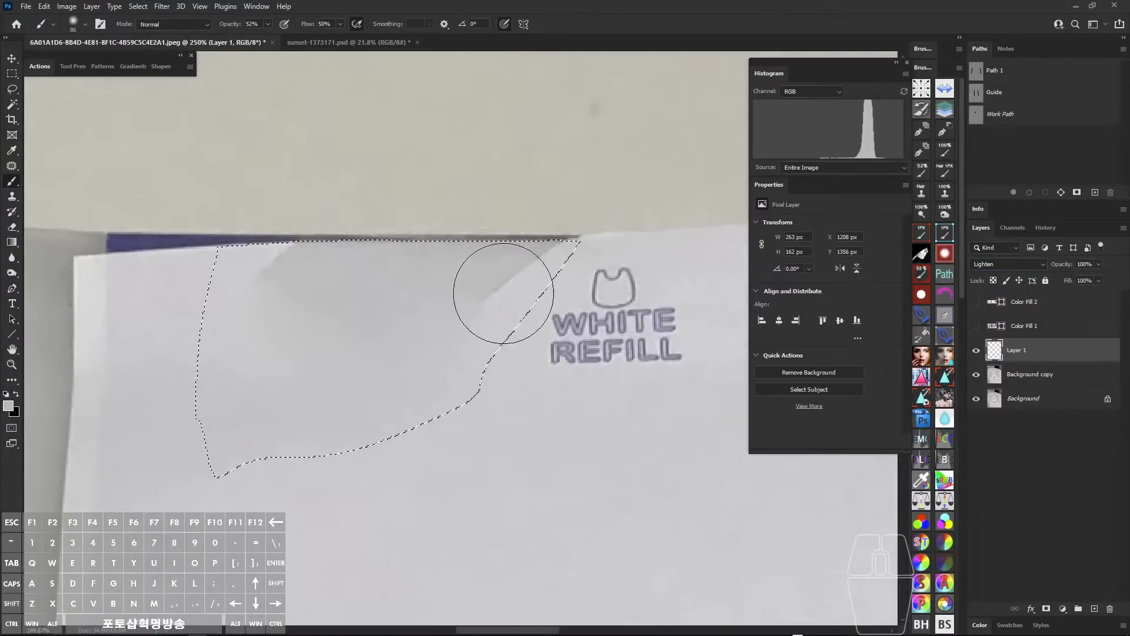
pyautogui.keyDown('alt'); pyautogui.click(488, 319); pyautogui.keyUp('alt')
pyautogui.moveTo(497, 277)
pyautogui.mouseDown()
pyautogui.moveTo(517, 265)
pyautogui.moveTo(457, 326)
pyautogui.moveTo(379, 277)
pyautogui.mouseUp()
pyautogui.keyDown('alt'); pyautogui.click(487, 305); pyautogui.keyUp('alt')
pyautogui.keyDown('alt'); pyautogui.click(344, 391); pyautogui.keyUp('alt')
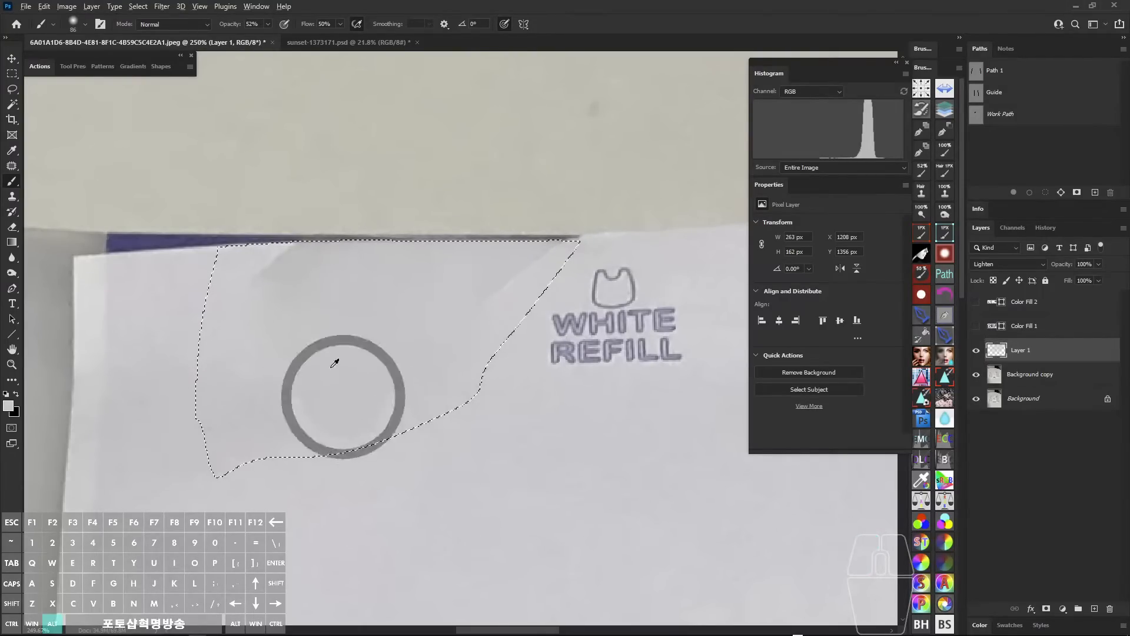
pyautogui.moveTo(290, 252); pyautogui.dragTo(251, 326)
pyautogui.keyDown('alt'); pyautogui.click(243, 398); pyautogui.keyUp('alt')
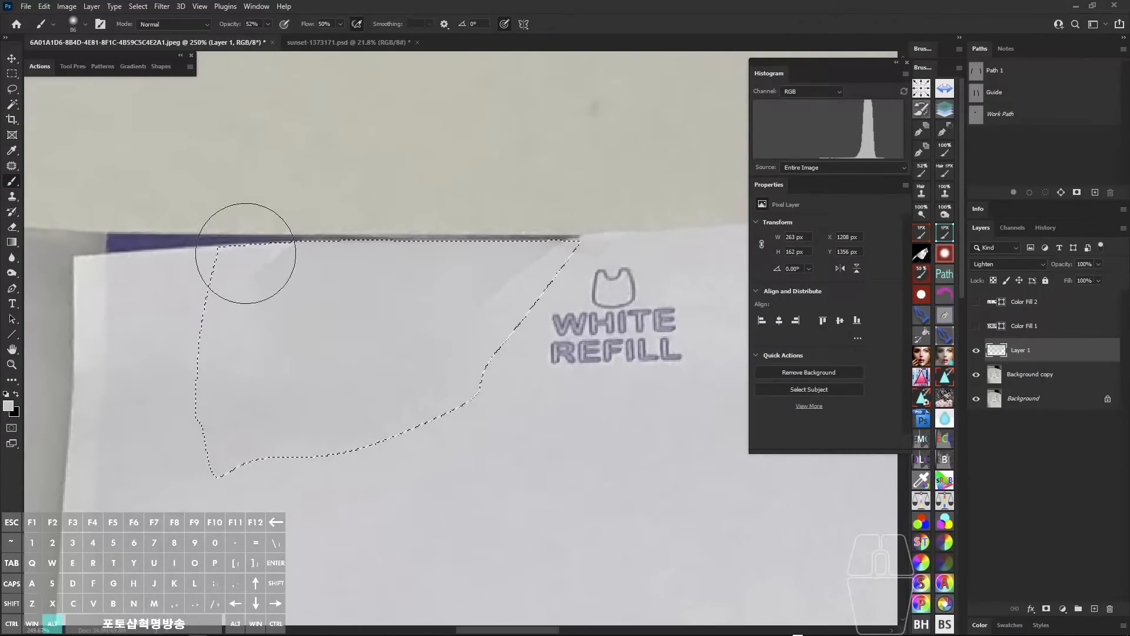
pyautogui.keyDown('alt'); pyautogui.click(243, 262); pyautogui.keyUp('alt')
pyautogui.moveTo(257, 259); pyautogui.dragTo(287, 247)
pyautogui.keyDown('alt'); pyautogui.click(508, 292); pyautogui.keyUp('alt')
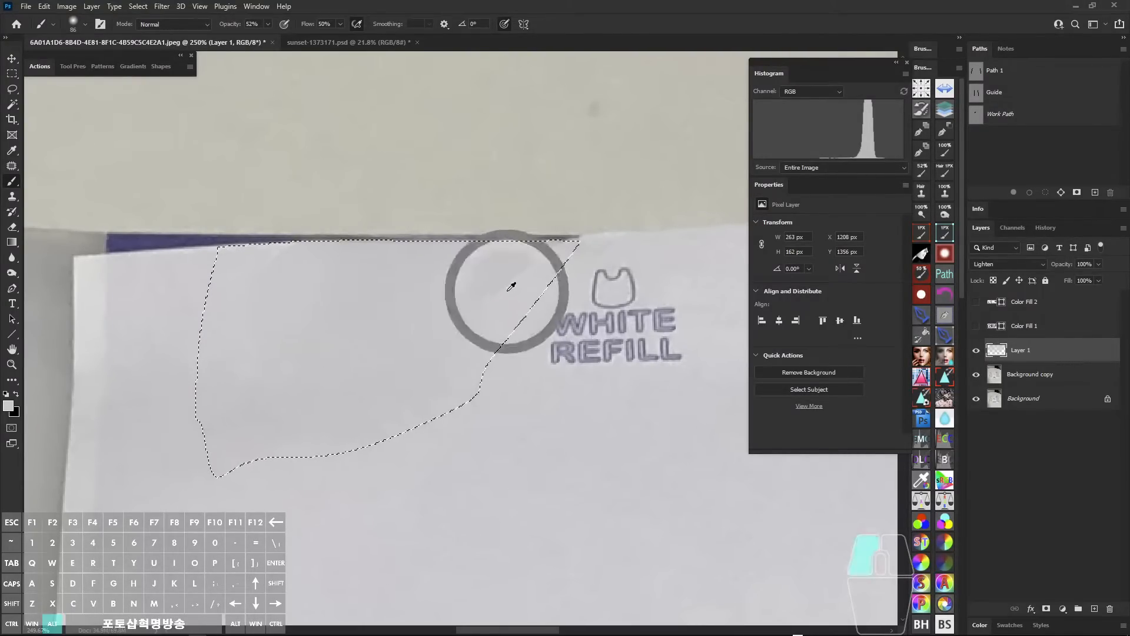
pyautogui.moveTo(528, 260); pyautogui.dragTo(458, 348)
pyautogui.keyDown('alt'); pyautogui.click(272, 400); pyautogui.keyUp('alt')
pyautogui.moveTo(272, 257); pyautogui.dragTo(253, 318)
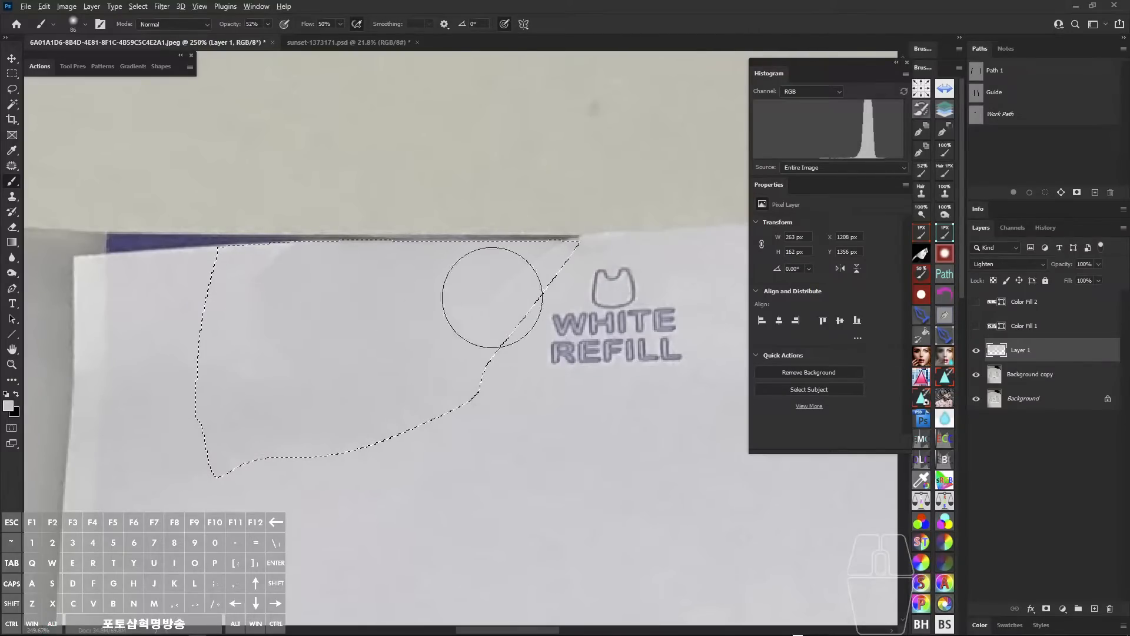
# - Remove the selection and merge the painted Lighten layer with the background copy
pyautogui.hotkey('ctrl', 'd')
pyautogui.keyDown('ctrl'); pyautogui.click(1029, 378); pyautogui.keyUp('ctrl')
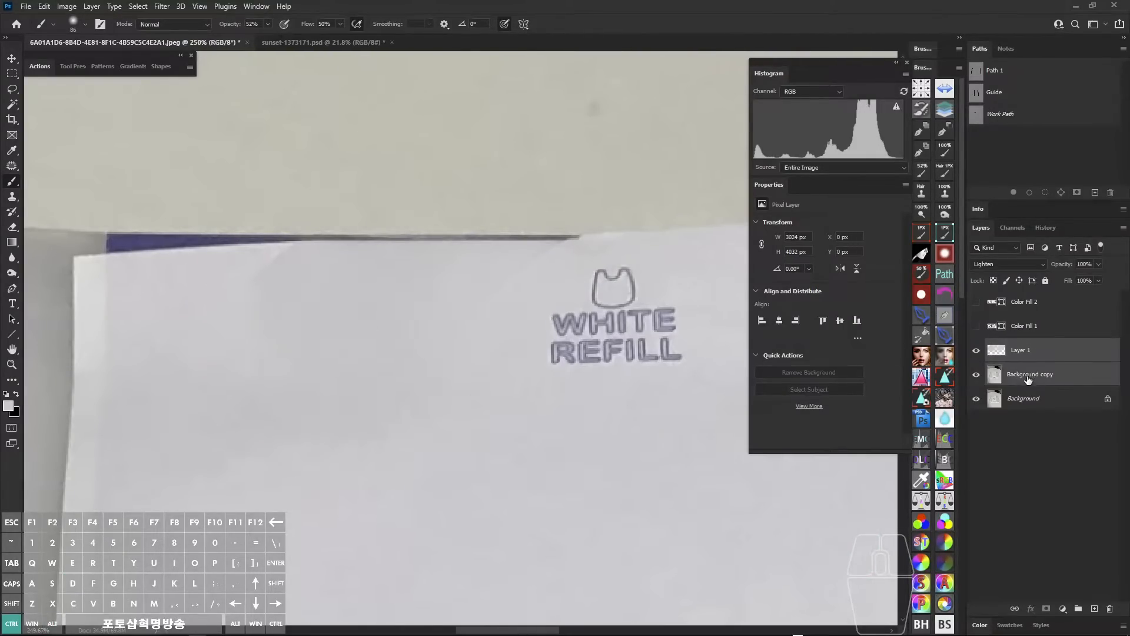
pyautogui.hotkey('ctrl', 'e')
# - Patch the remaining tape edges and uneven tones left of the small logo with clean paper from lower on the label
pyautogui.press('j')
pyautogui.moveTo(253, 260)
pyautogui.mouseDown()
pyautogui.moveTo(499, 285)
pyautogui.moveTo(538, 306)
pyautogui.moveTo(453, 285)
pyautogui.mouseUp()
pyautogui.hotkey('ctrl', 'd')
pyautogui.moveTo(473, 323); pyautogui.dragTo(450, 452)
pyautogui.hotkey('ctrl', 'd')
pyautogui.moveTo(455, 265)
pyautogui.mouseDown()
pyautogui.moveTo(517, 246)
pyautogui.moveTo(499, 251)
pyautogui.mouseUp()
pyautogui.hotkey('ctrl', 'd')
pyautogui.moveTo(507, 278); pyautogui.dragTo(499, 347)
pyautogui.moveTo(410, 251); pyautogui.dragTo(414, 253)
pyautogui.moveTo(401, 271); pyautogui.dragTo(391, 445)
pyautogui.moveTo(281, 244); pyautogui.dragTo(244, 302)
pyautogui.moveTo(303, 295); pyautogui.dragTo(303, 402)
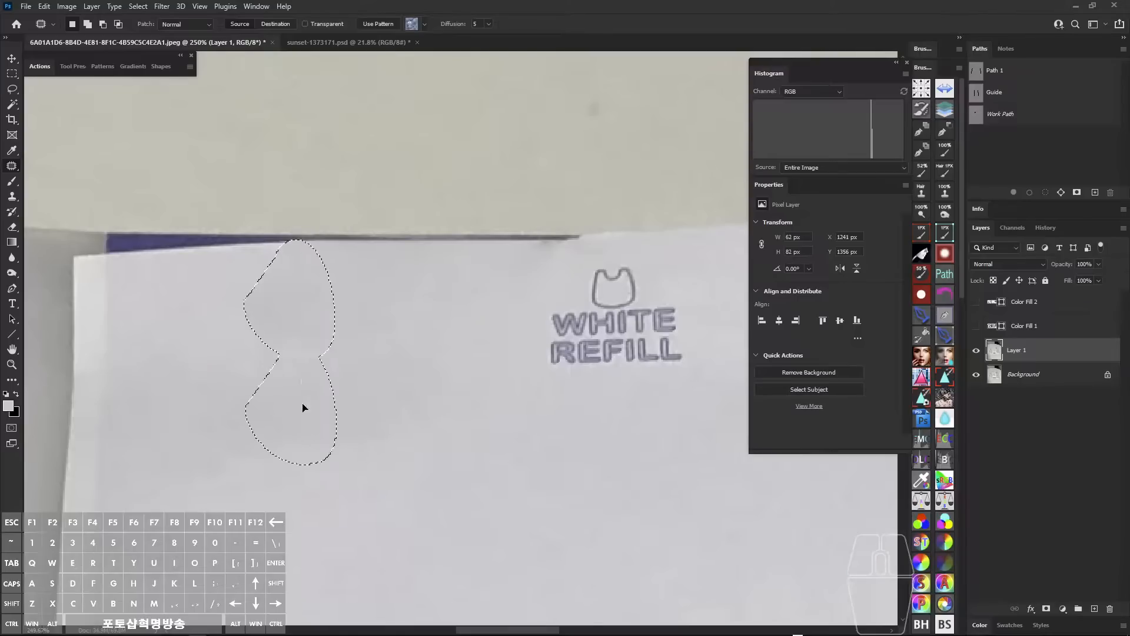
pyautogui.hotkey('ctrl', 'z')
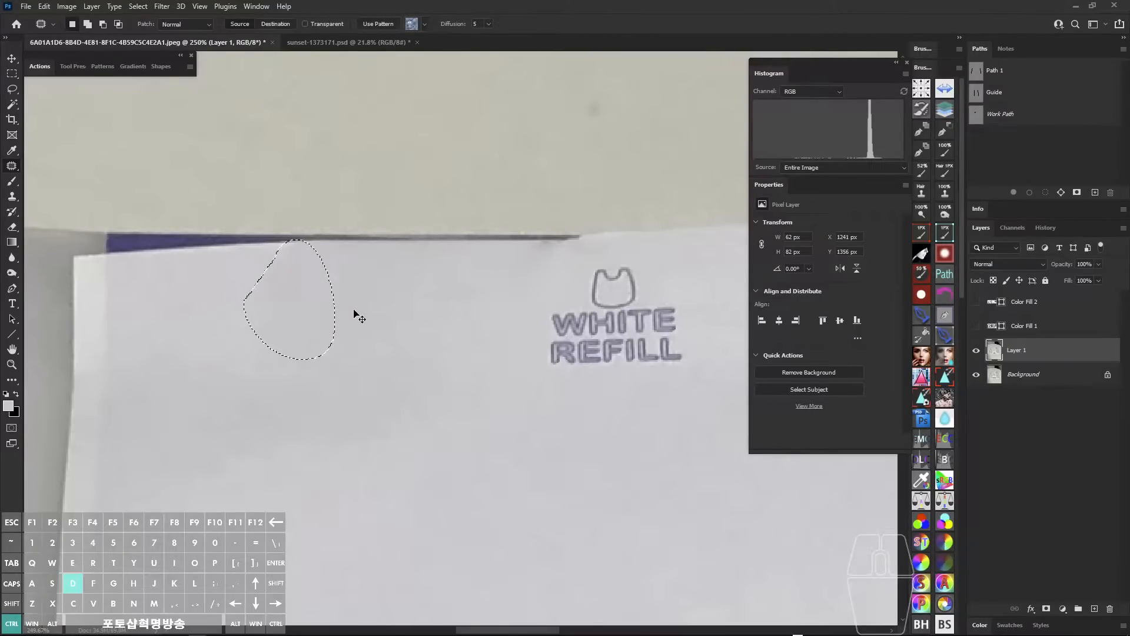
pyautogui.hotkey('ctrl', 'd')
# - Patch the leftover blotches along the label's upper-left part with smoother paper areas and clear the selection
pyautogui.moveTo(318, 268); pyautogui.dragTo(281, 331)
pyautogui.moveTo(322, 335); pyautogui.dragTo(347, 451)
pyautogui.moveTo(366, 273); pyautogui.dragTo(328, 320)
pyautogui.moveTo(385, 350); pyautogui.dragTo(395, 463)
pyautogui.click(396, 466)
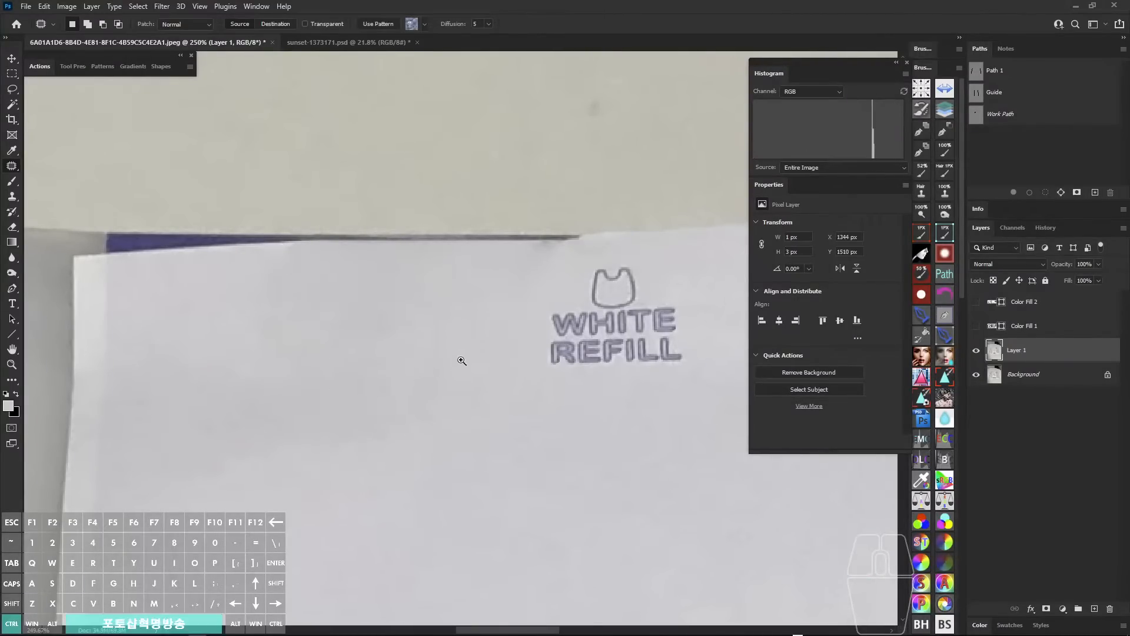
pyautogui.moveTo(461, 360)
pyautogui.mouseDown()
pyautogui.moveTo(412, 371)
pyautogui.moveTo(433, 304)
pyautogui.mouseUp()
pyautogui.moveTo(377, 261)
pyautogui.mouseDown()
pyautogui.moveTo(383, 297)
pyautogui.moveTo(373, 277)
pyautogui.mouseUp()
pyautogui.moveTo(396, 276); pyautogui.dragTo(469, 278)
pyautogui.hotkey('ctrl', 'd')
pyautogui.moveTo(393, 259)
pyautogui.mouseDown()
pyautogui.moveTo(385, 268)
pyautogui.moveTo(468, 274)
pyautogui.mouseUp()
pyautogui.hotkey('ctrl', 'd')
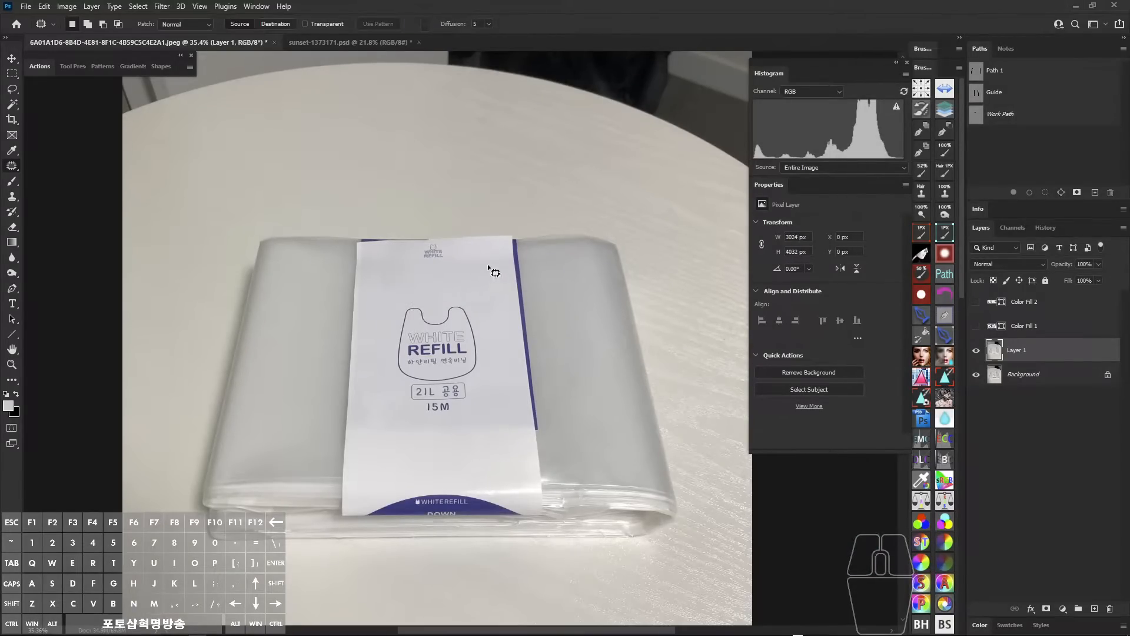
pyautogui.moveTo(481, 424); pyautogui.dragTo(494, 363)
pyautogui.moveTo(298, 174)
pyautogui.mouseDown()
pyautogui.moveTo(351, 337)
pyautogui.moveTo(281, 242)
pyautogui.mouseUp()
pyautogui.moveTo(543, 275)
pyautogui.mouseDown()
pyautogui.moveTo(540, 232)
pyautogui.moveTo(554, 245)
pyautogui.mouseUp()
pyautogui.hotkey('alt', 'z')
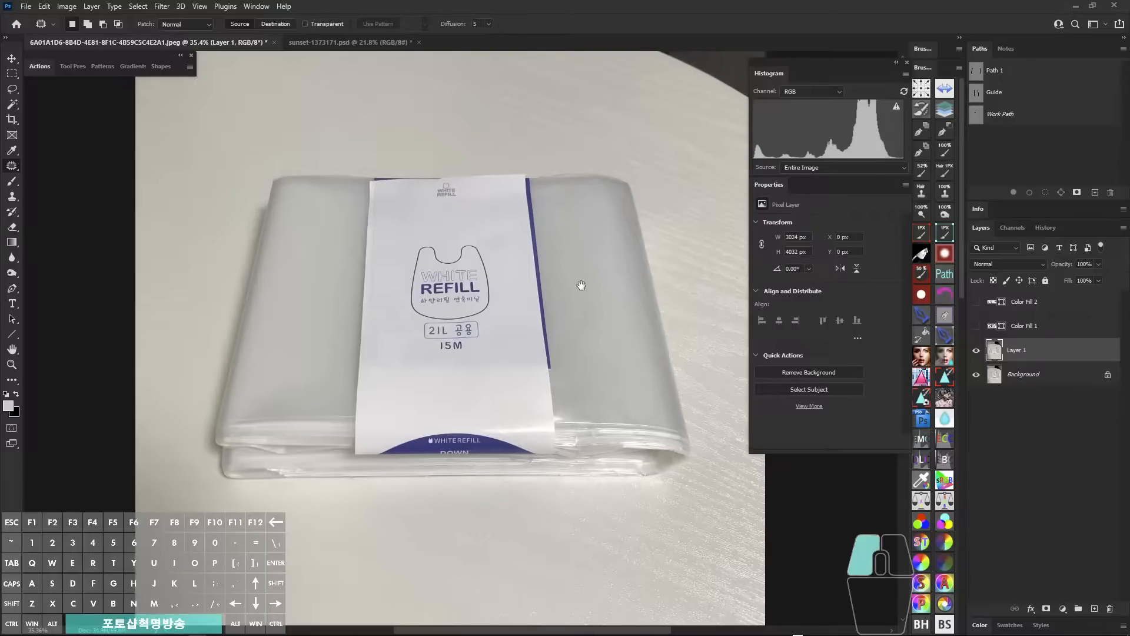
pyautogui.moveTo(580, 282); pyautogui.dragTo(548, 298)
pyautogui.moveTo(193, 488); pyautogui.dragTo(208, 326)
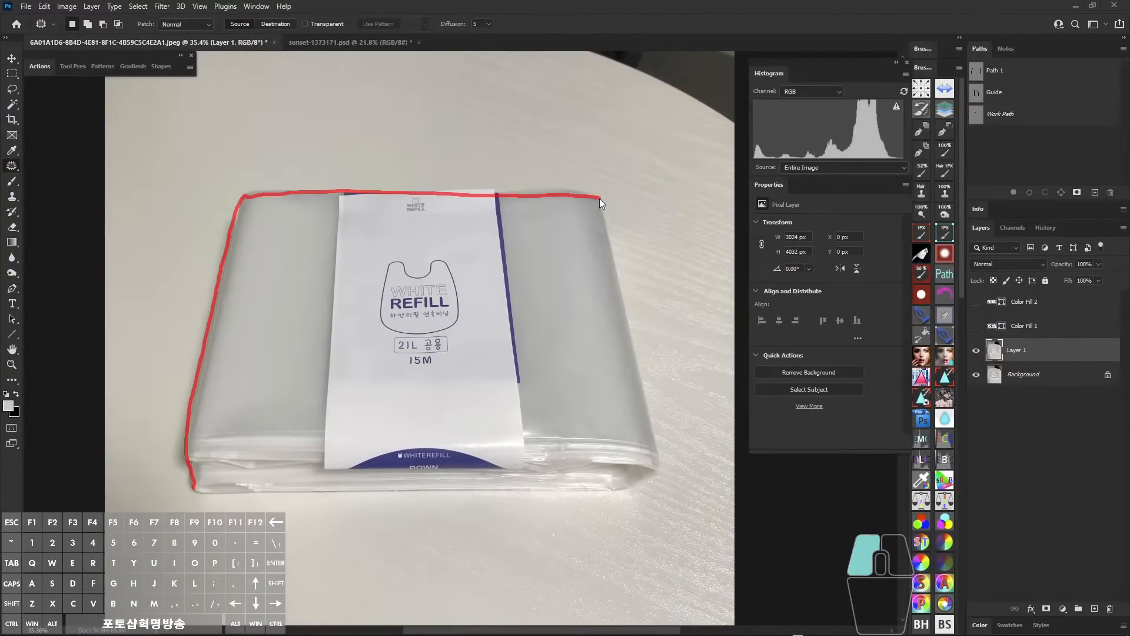
pyautogui.moveTo(470, 492); pyautogui.dragTo(189, 492)
pyautogui.hotkey('alt', 'z')
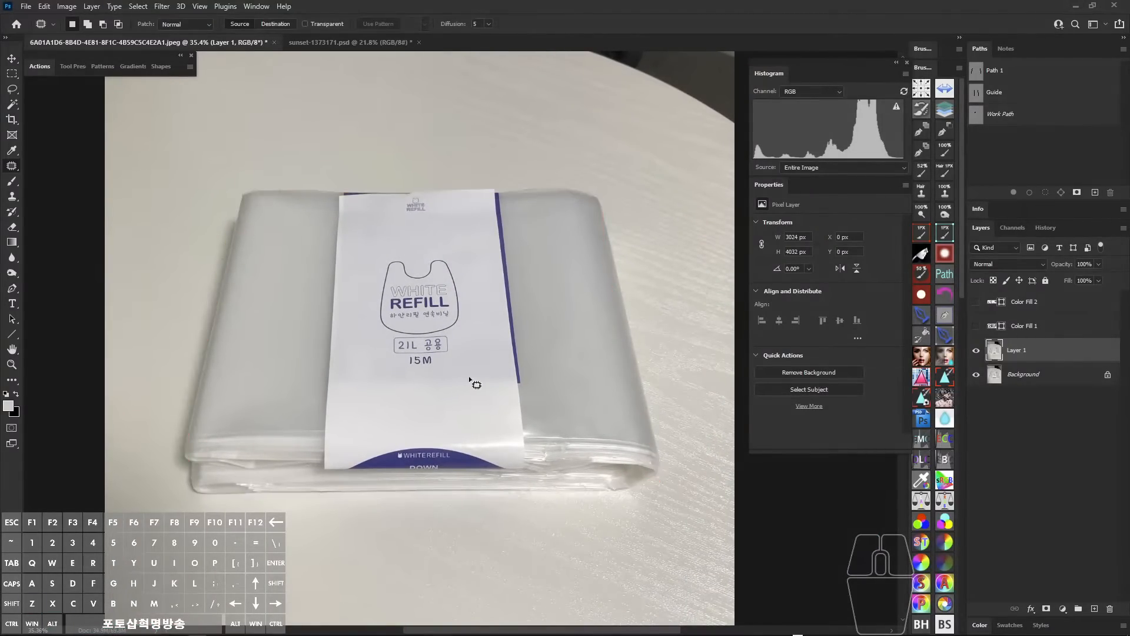
pyautogui.moveTo(509, 371); pyautogui.dragTo(545, 374)
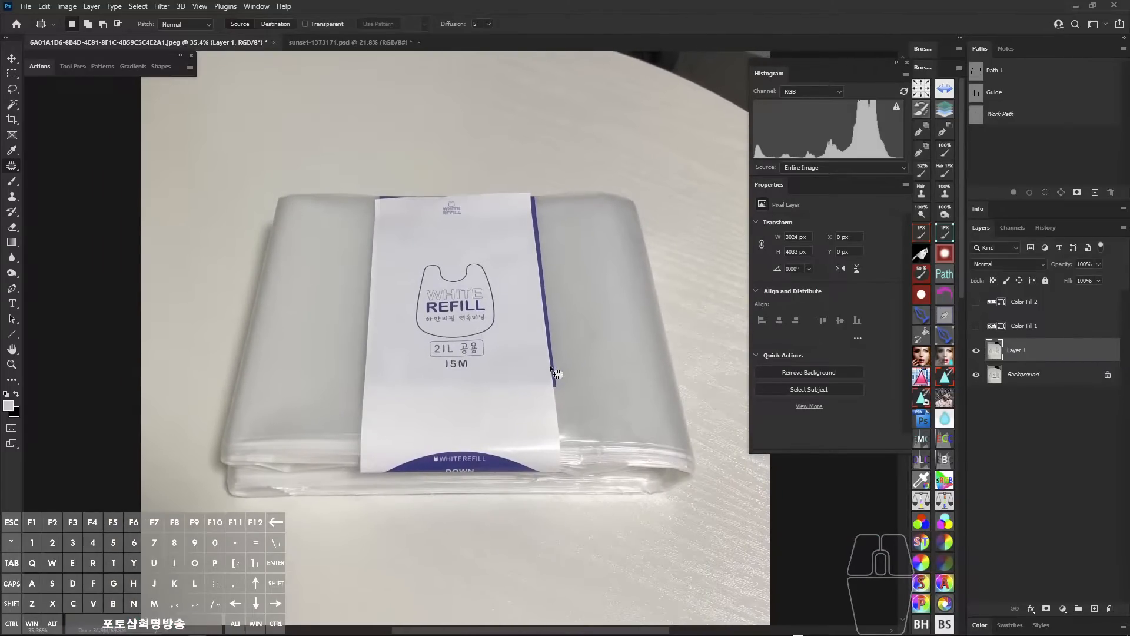
# - Check Path 1 on the product's side edges and delete the leftover Work Path of the tape area
pyautogui.click(989, 78)
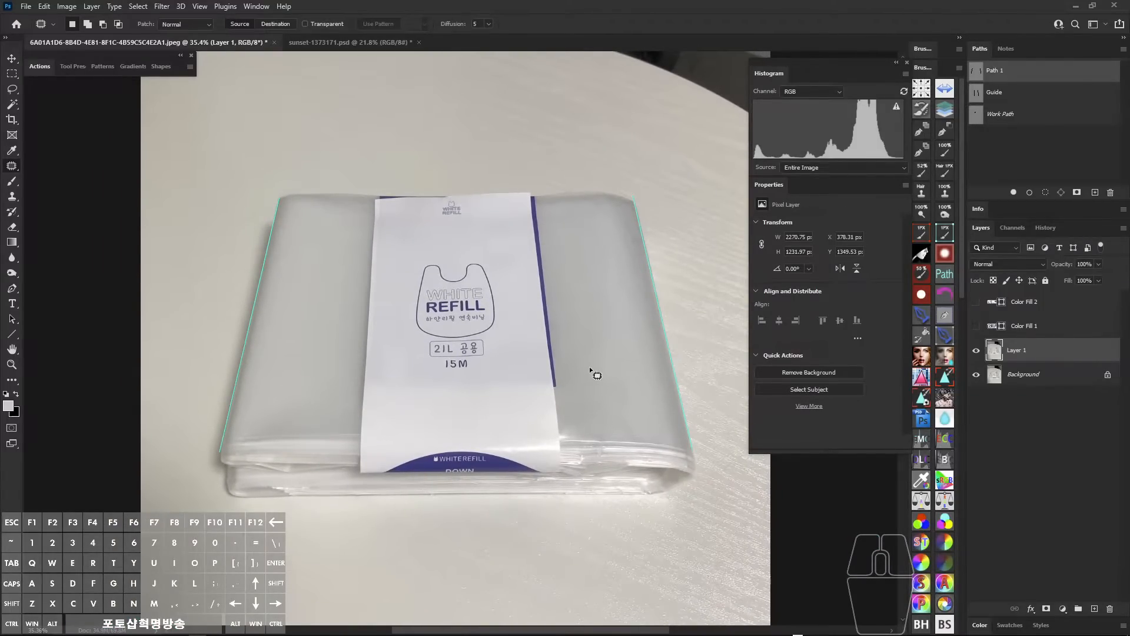
pyautogui.click(1002, 150)
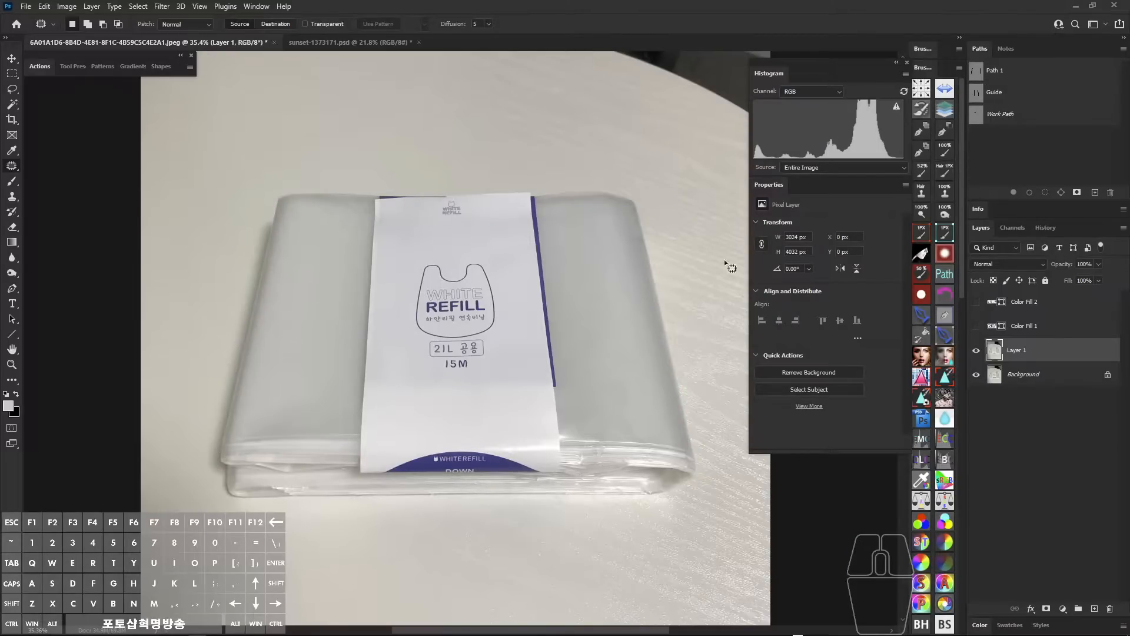
pyautogui.moveTo(731, 268); pyautogui.dragTo(741, 259)
pyautogui.click(1022, 116)
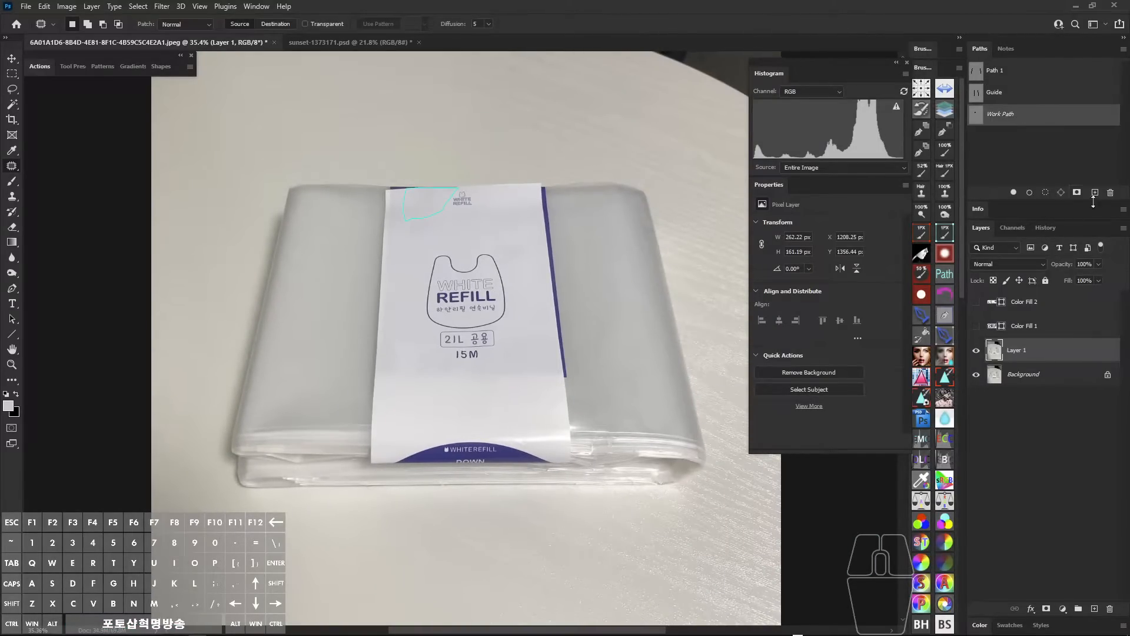
pyautogui.keyDown('alt'); pyautogui.click(1109, 192); pyautogui.keyUp('alt')
# - Activate the Pen tool and hide the floating Histogram and Properties panels to free the canvas
pyautogui.moveTo(331, 405); pyautogui.dragTo(327, 388)
pyautogui.press('a')
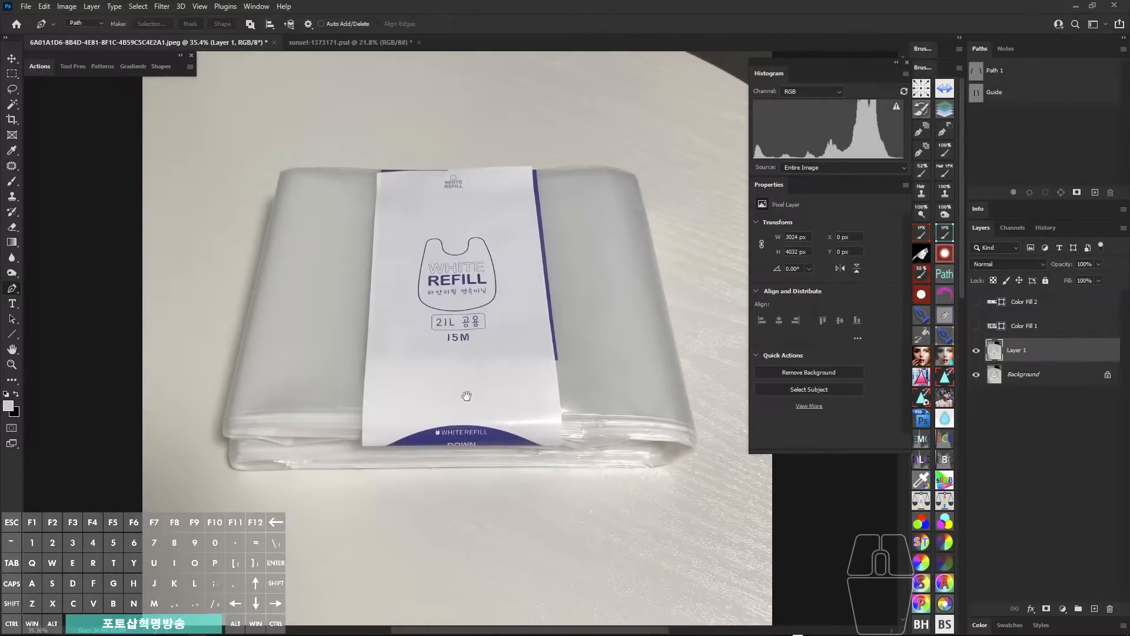
pyautogui.moveTo(708, 421); pyautogui.dragTo(646, 388)
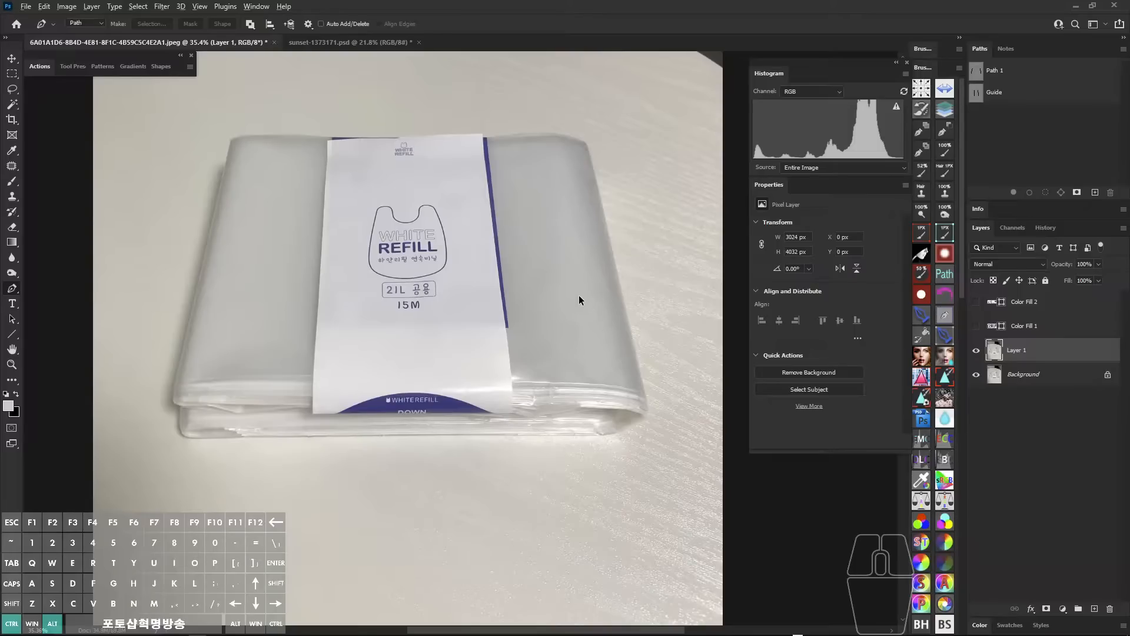
pyautogui.hotkey('ctrl', 'alt', 'h')
pyautogui.moveTo(606, 351); pyautogui.dragTo(569, 264)
pyautogui.moveTo(604, 312); pyautogui.dragTo(560, 333)
pyautogui.moveTo(551, 307); pyautogui.dragTo(580, 351)
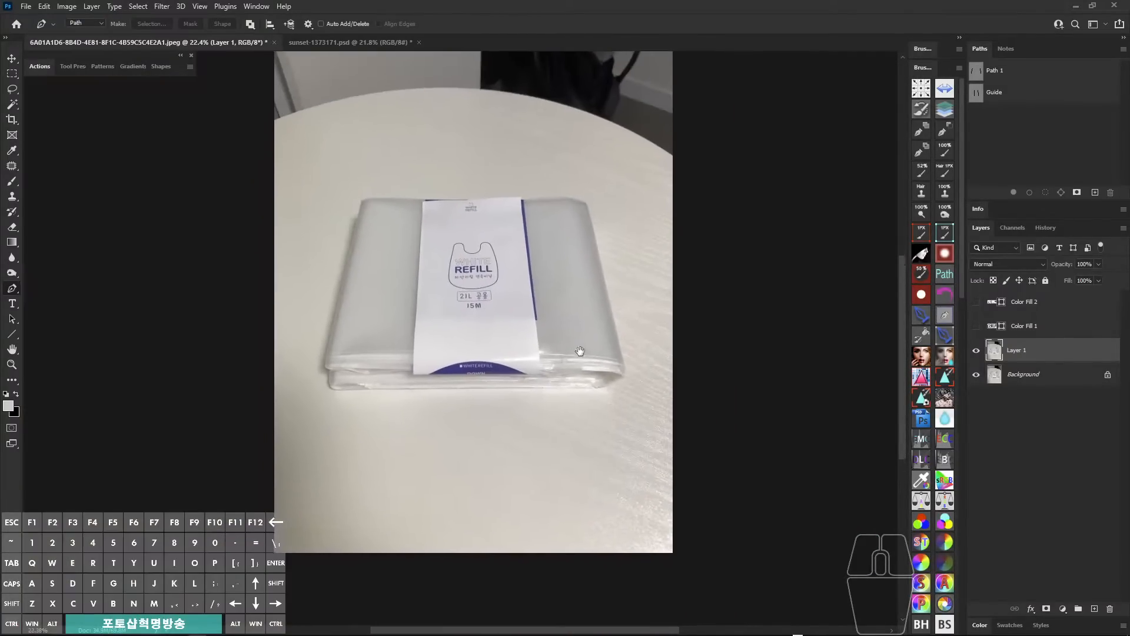
pyautogui.moveTo(360, 377); pyautogui.dragTo(392, 389)
pyautogui.moveTo(705, 410); pyautogui.dragTo(554, 386)
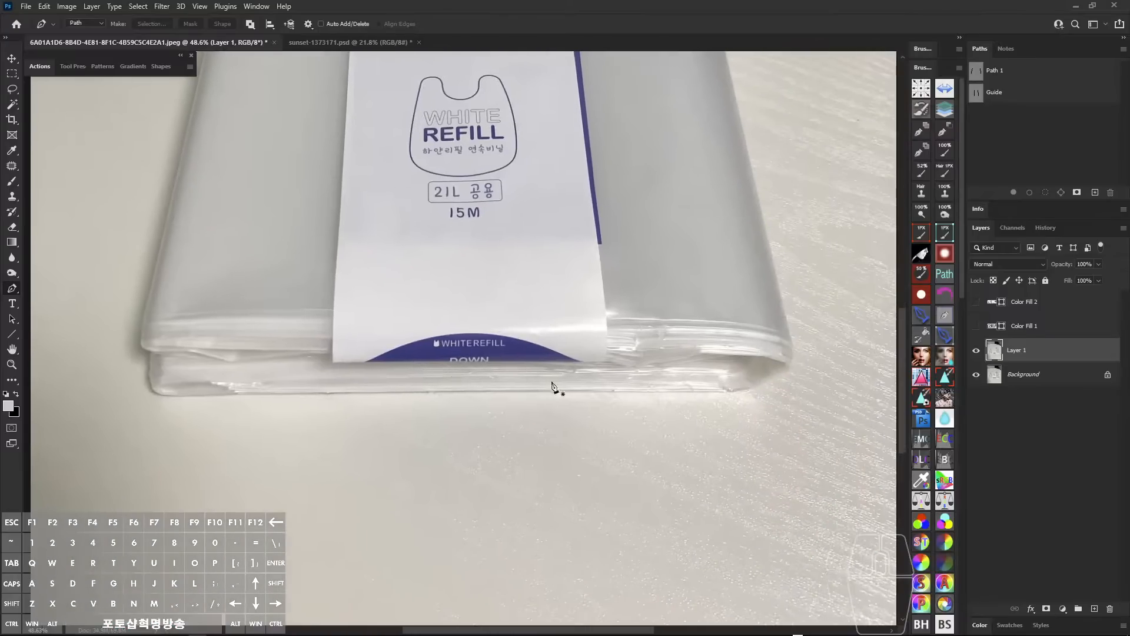
pyautogui.moveTo(778, 315)
pyautogui.mouseDown()
pyautogui.moveTo(422, 407)
pyautogui.moveTo(321, 405)
pyautogui.mouseUp()
pyautogui.hotkey('alt', 'z')
pyautogui.moveTo(736, 330)
pyautogui.mouseDown()
pyautogui.moveTo(661, 396)
pyautogui.moveTo(643, 395)
pyautogui.mouseUp()
pyautogui.moveTo(654, 389); pyautogui.dragTo(669, 383)
pyautogui.hotkey('alt', 'z')
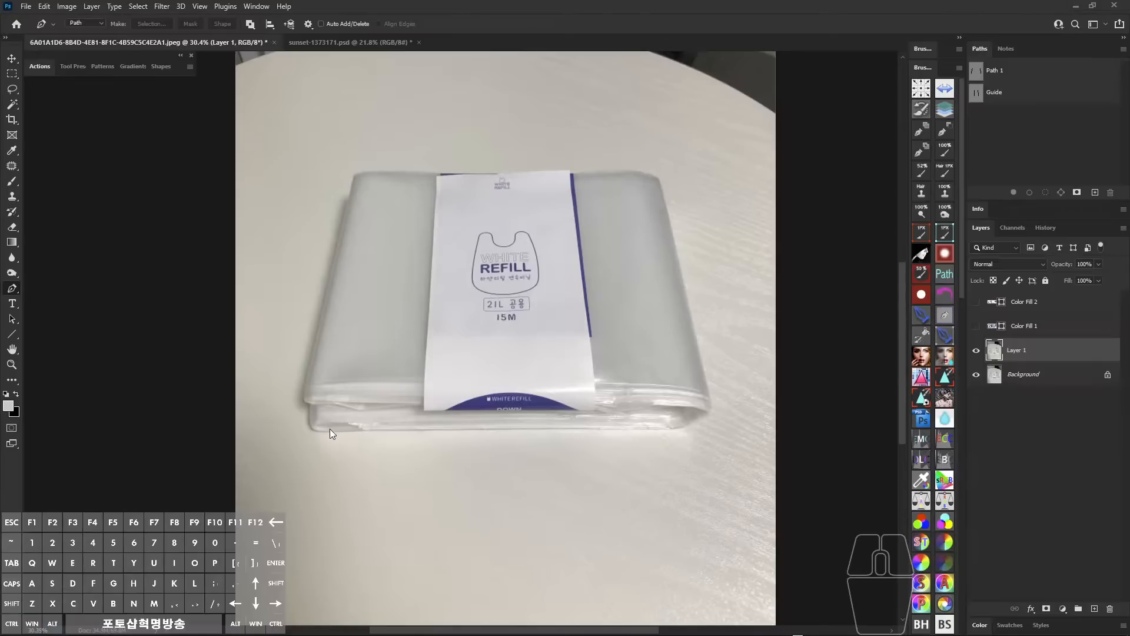
pyautogui.moveTo(329, 429); pyautogui.dragTo(320, 429)
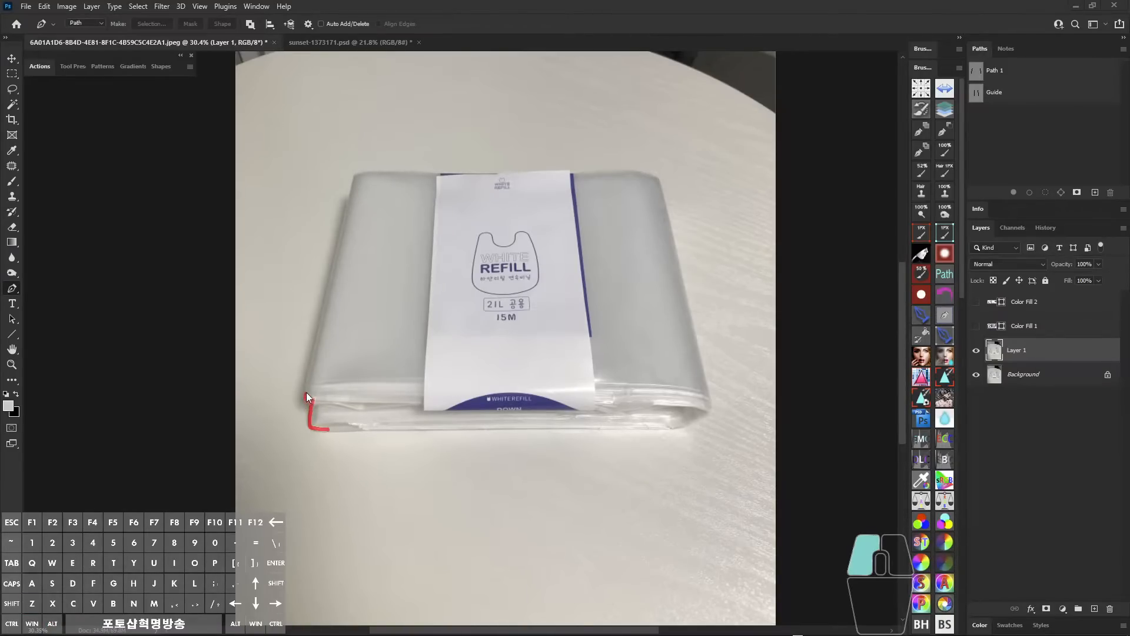
pyautogui.moveTo(348, 189); pyautogui.dragTo(374, 175)
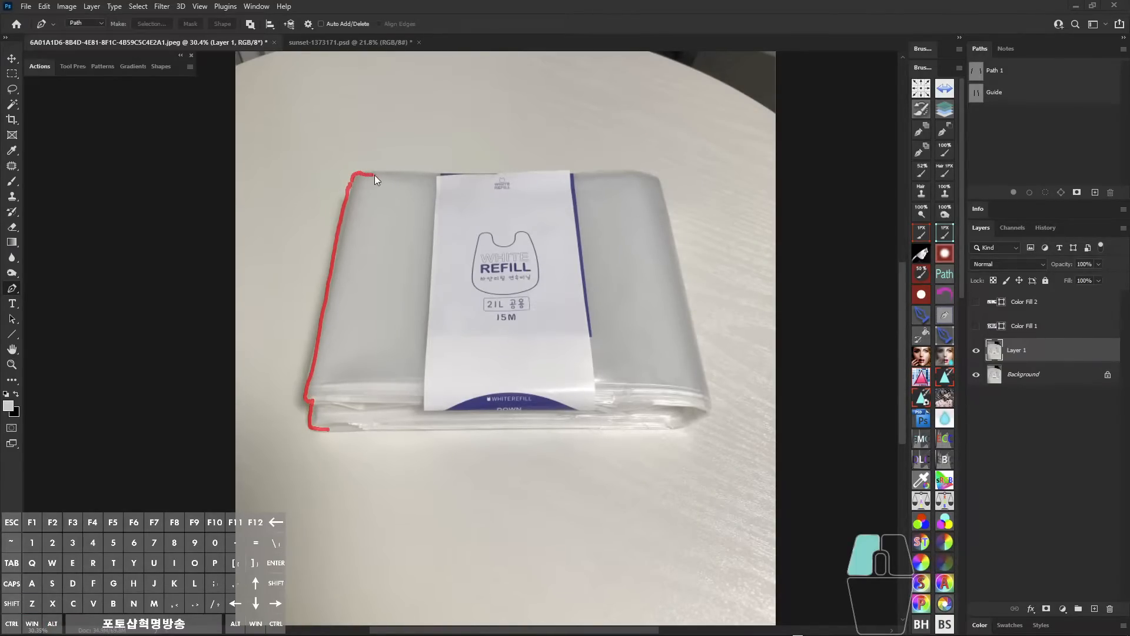
pyautogui.moveTo(589, 174)
pyautogui.mouseDown()
pyautogui.moveTo(628, 175)
pyautogui.moveTo(667, 199)
pyautogui.mouseUp()
pyautogui.moveTo(679, 240); pyautogui.dragTo(689, 330)
pyautogui.moveTo(443, 172); pyautogui.dragTo(703, 187)
pyautogui.hotkey('alt', 'z')
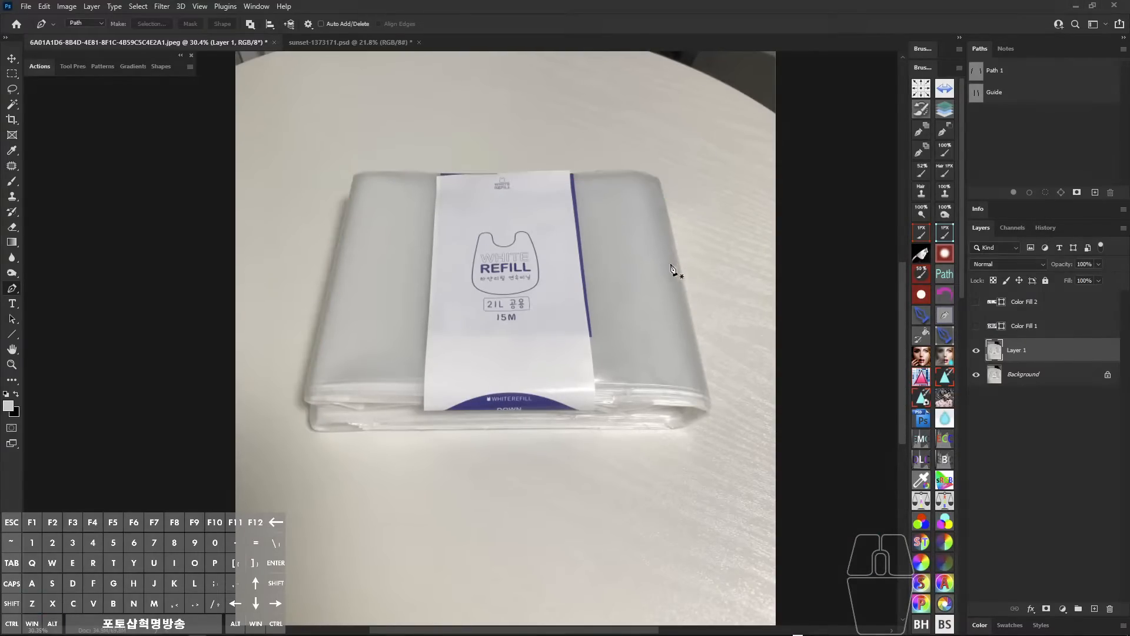
pyautogui.moveTo(667, 262); pyautogui.dragTo(630, 260)
pyautogui.moveTo(628, 353); pyautogui.dragTo(571, 303)
pyautogui.moveTo(580, 206); pyautogui.dragTo(671, 250)
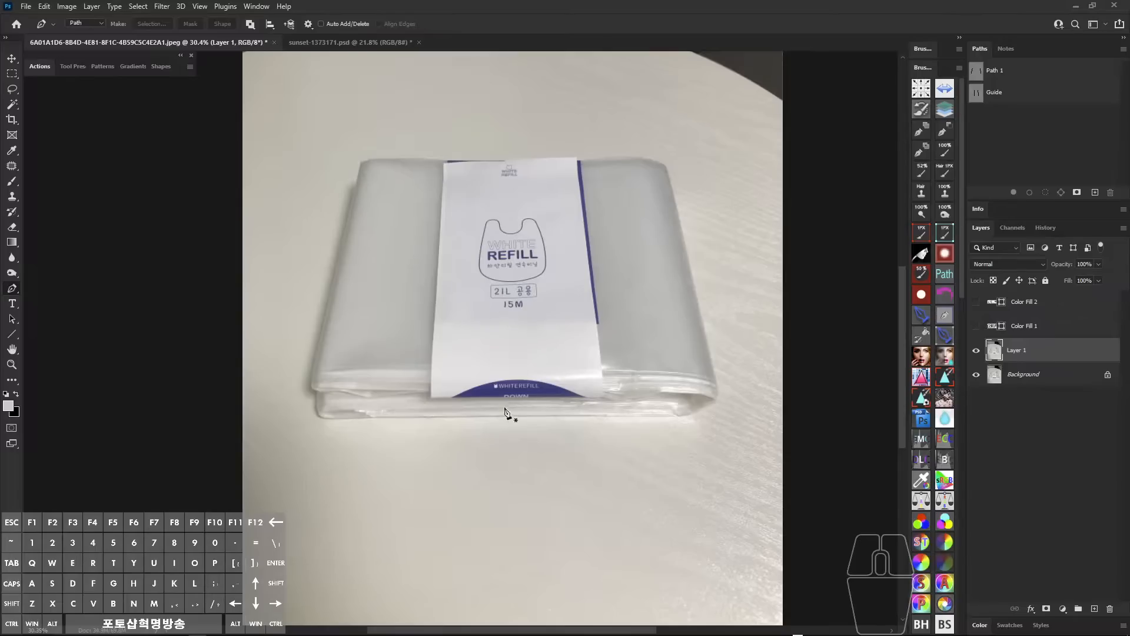
pyautogui.hotkey('alt', 'z')
pyautogui.moveTo(514, 418)
pyautogui.mouseDown()
pyautogui.moveTo(376, 419)
pyautogui.moveTo(641, 418)
pyautogui.mouseUp()
pyautogui.hotkey('alt', 'z')
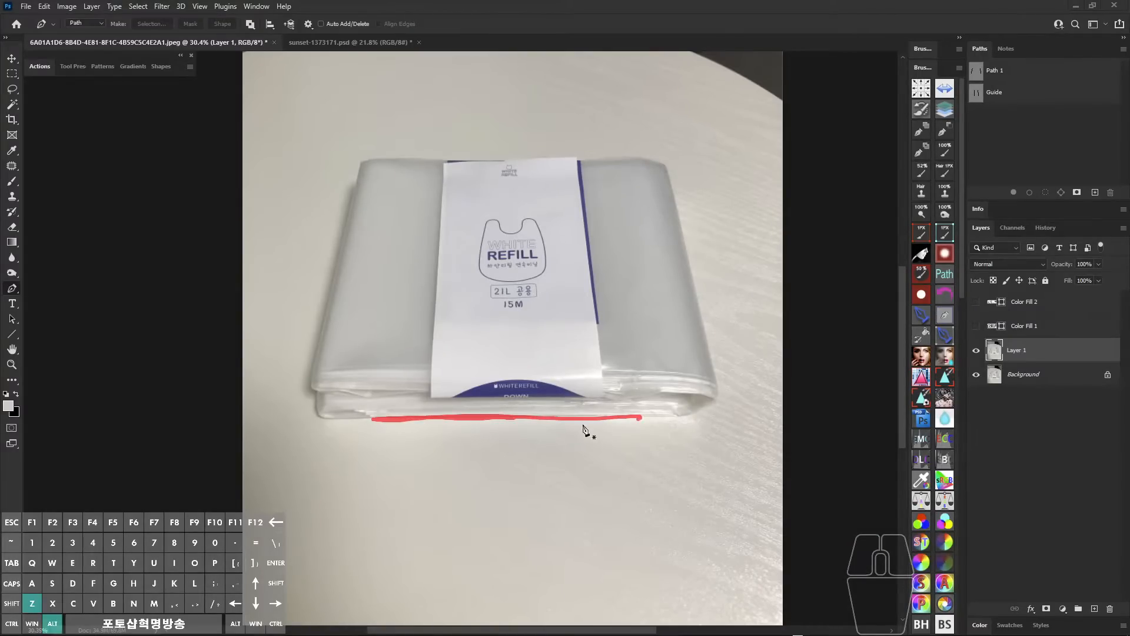
# - Start a Pen path on the product's bottom edge and trace it around the lower-left corner
pyautogui.scroll(1, 511, 418)
pyautogui.click(513, 418)
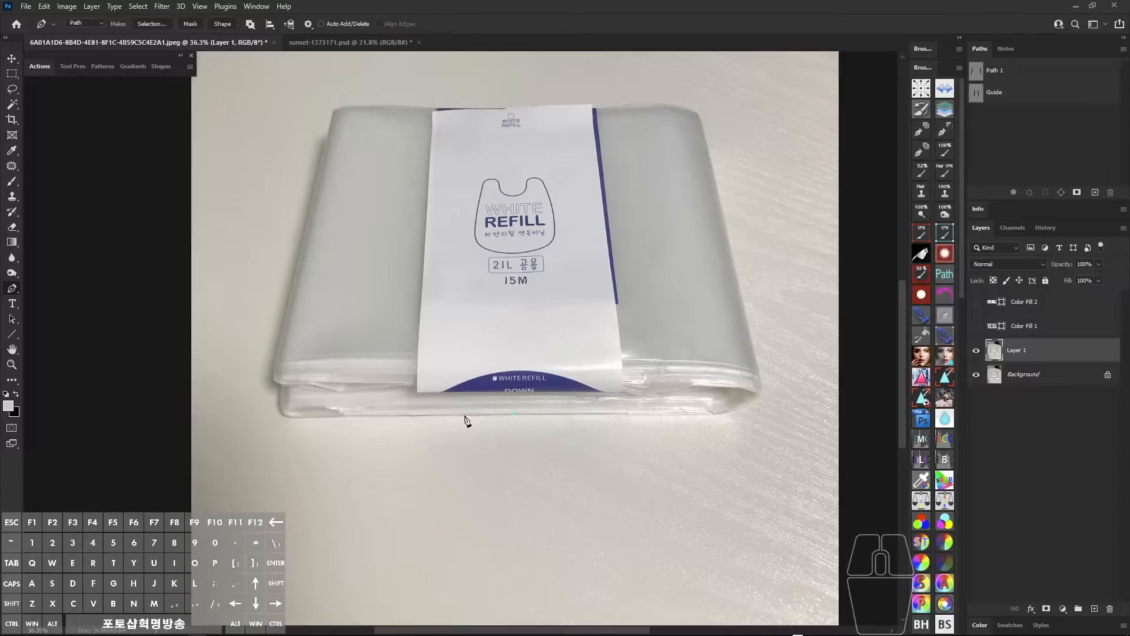
pyautogui.keyDown('ctrl'); pyautogui.click(388, 422); pyautogui.keyUp('ctrl')
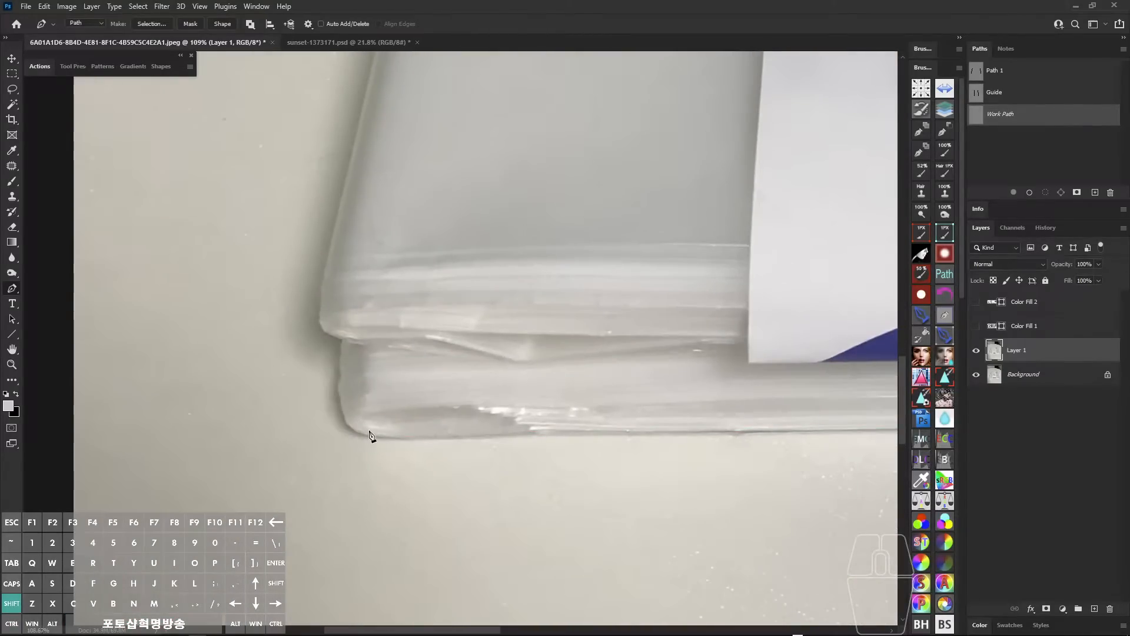
pyautogui.keyDown('shift'); pyautogui.click(371, 434); pyautogui.keyUp('shift')
pyautogui.click(366, 430)
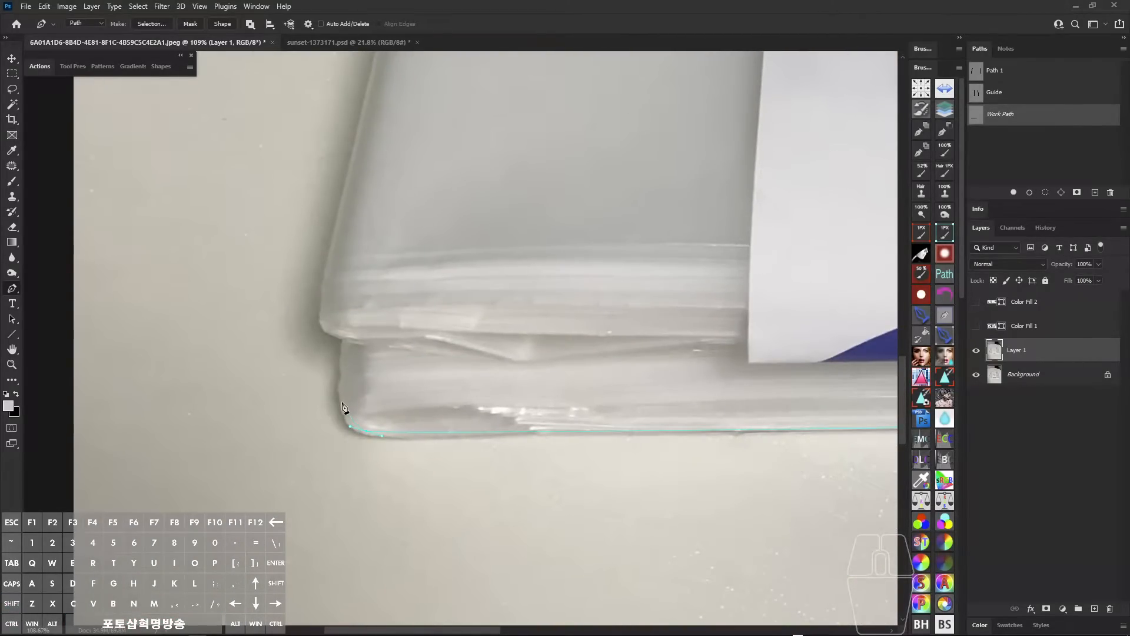
pyautogui.moveTo(343, 404); pyautogui.dragTo(341, 386)
pyautogui.scroll(2, 336, 356)
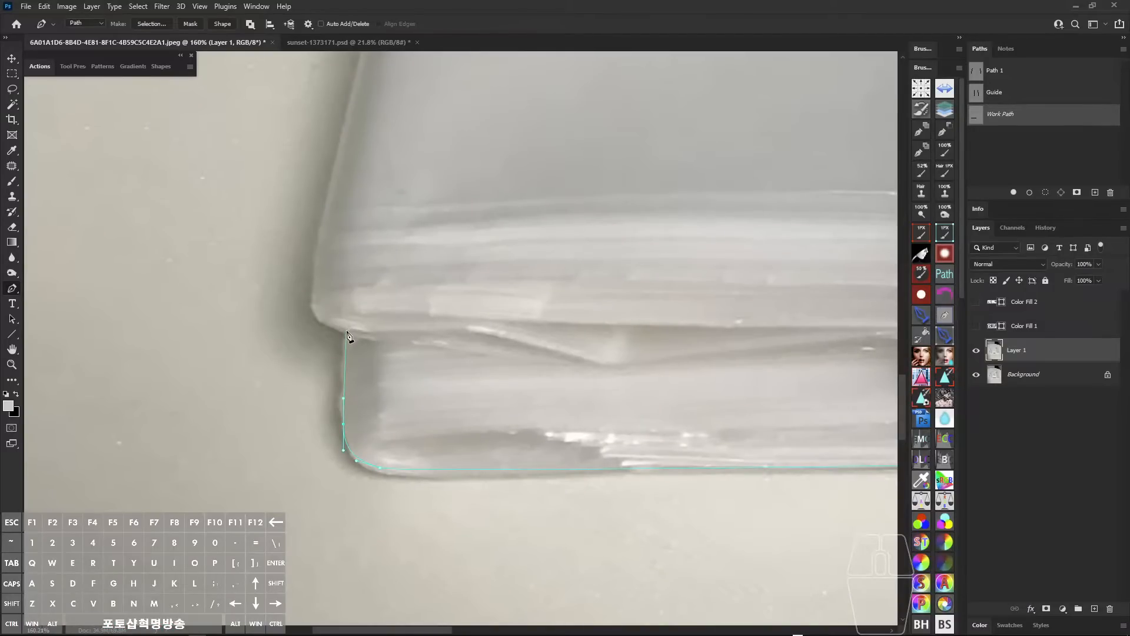
# - Continue the path around the projecting left fold and up the product's left side
pyautogui.click(314, 311)
pyautogui.moveTo(315, 291); pyautogui.dragTo(315, 281)
pyautogui.moveTo(324, 299); pyautogui.dragTo(352, 477)
pyautogui.moveTo(368, 336); pyautogui.dragTo(348, 279)
pyautogui.moveTo(377, 241); pyautogui.dragTo(363, 399)
pyautogui.moveTo(401, 207); pyautogui.dragTo(395, 359)
pyautogui.moveTo(436, 228); pyautogui.dragTo(532, 204)
# - Curve the path around the product's top-left corner and adjust its direction handle to follow the top edge
pyautogui.moveTo(578, 221); pyautogui.dragTo(506, 226)
pyautogui.moveTo(677, 233); pyautogui.dragTo(381, 271)
pyautogui.moveTo(518, 270); pyautogui.dragTo(415, 284)
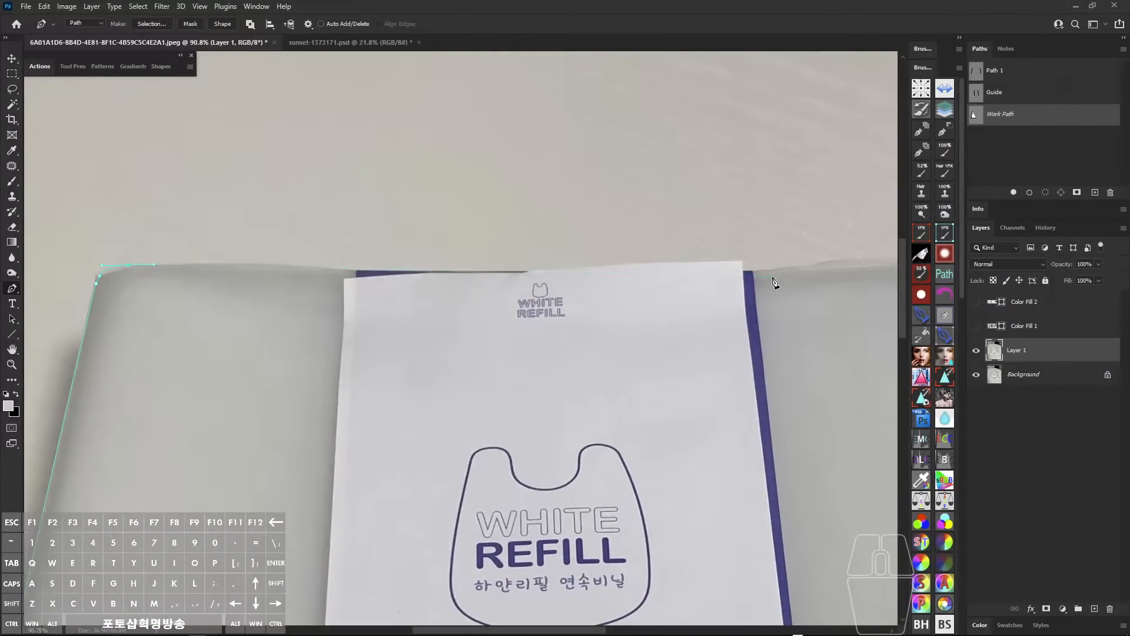
pyautogui.moveTo(773, 278); pyautogui.dragTo(800, 223)
pyautogui.moveTo(545, 237); pyautogui.dragTo(759, 241)
pyautogui.keyDown('ctrl'); pyautogui.click(294, 238); pyautogui.keyUp('ctrl')
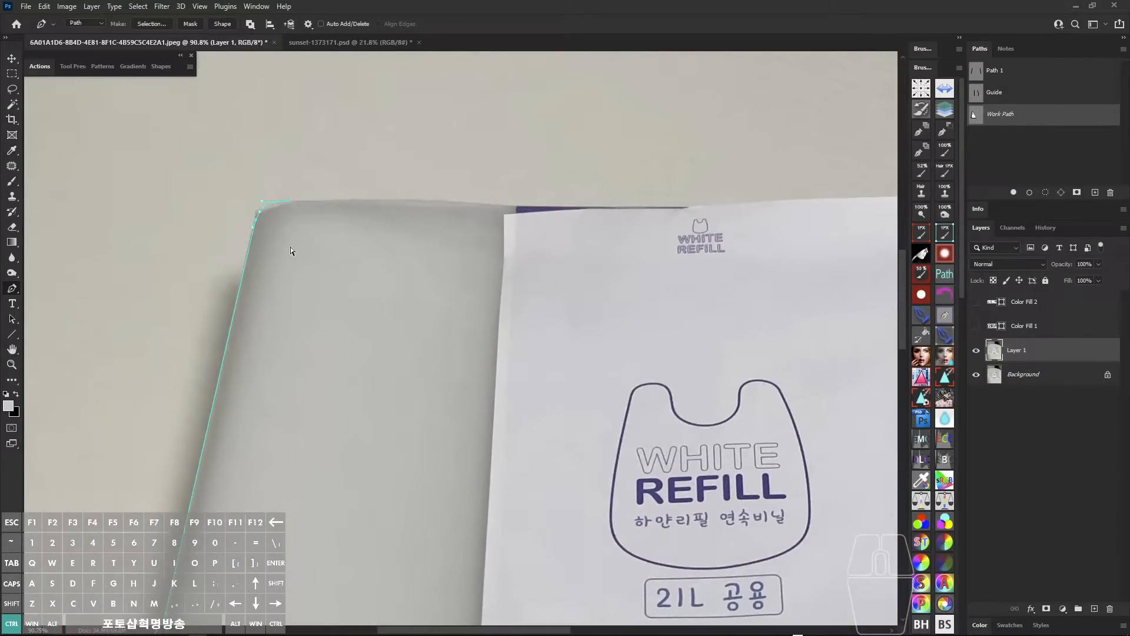
pyautogui.moveTo(285, 202); pyautogui.dragTo(285, 208)
pyautogui.moveTo(752, 222); pyautogui.dragTo(424, 231)
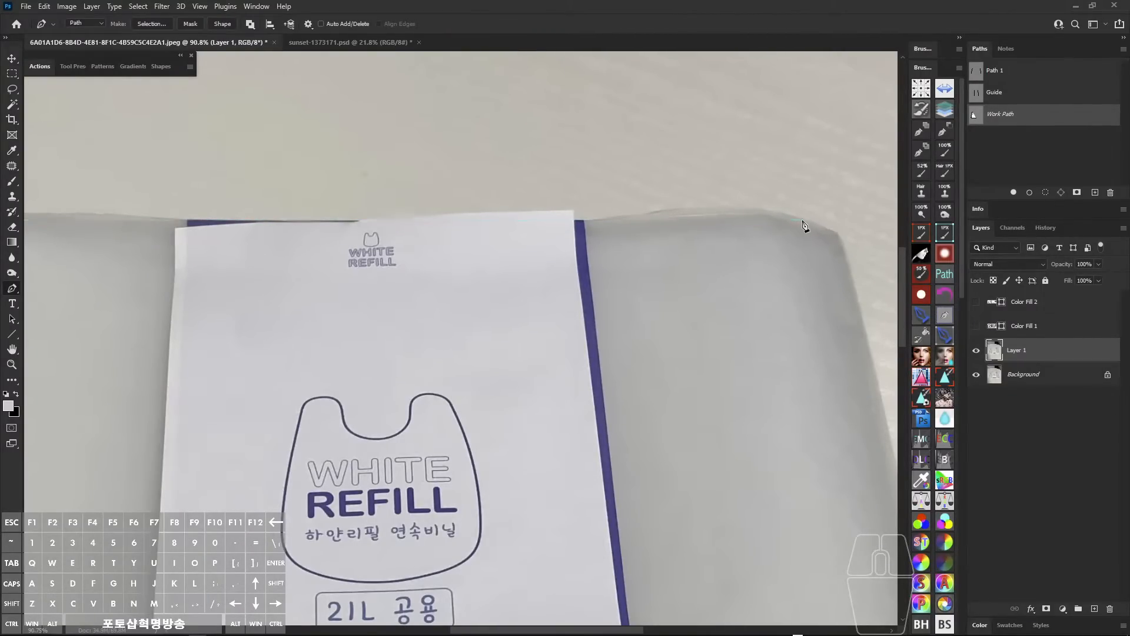
# - Extend the path along the product's top edge and around the top-right corner, redoing the misplaced anchor
pyautogui.moveTo(805, 221); pyautogui.dragTo(551, 230)
pyautogui.hotkey('ctrl', 'z')
pyautogui.moveTo(526, 184); pyautogui.dragTo(562, 226)
pyautogui.moveTo(492, 178); pyautogui.dragTo(558, 201)
pyautogui.moveTo(588, 393); pyautogui.dragTo(533, 400)
pyautogui.moveTo(588, 418); pyautogui.dragTo(483, 134)
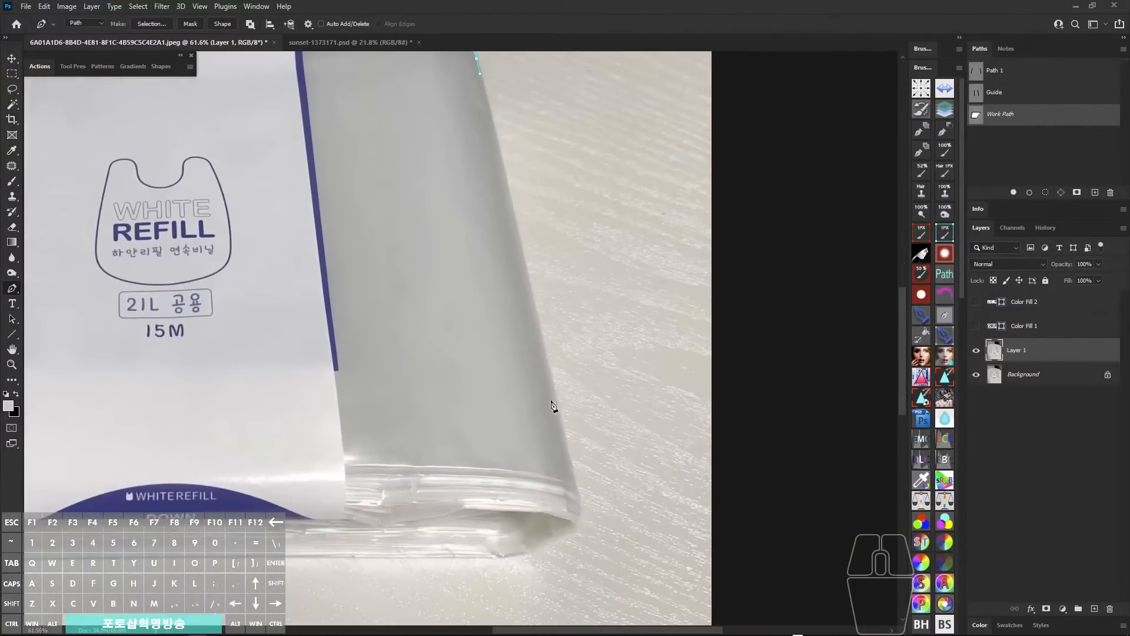
# - Trace the product's right side and lower-right folds, then close the outline at the bottom-edge starting point
pyautogui.moveTo(569, 487); pyautogui.dragTo(572, 397)
pyautogui.moveTo(537, 434); pyautogui.dragTo(428, 464)
pyautogui.hotkey('ctrl', 'z')
pyautogui.click(349, 465)
pyautogui.moveTo(343, 457); pyautogui.dragTo(315, 456)
pyautogui.moveTo(359, 451); pyautogui.dragTo(752, 382)
pyautogui.keyDown('alt'); pyautogui.click(383, 395); pyautogui.keyUp('alt')
pyautogui.moveTo(552, 381); pyautogui.dragTo(499, 419)
pyautogui.moveTo(544, 340); pyautogui.dragTo(569, 339)
# - Save the product outline work path under the name Out
pyautogui.doubleClick(1030, 115)
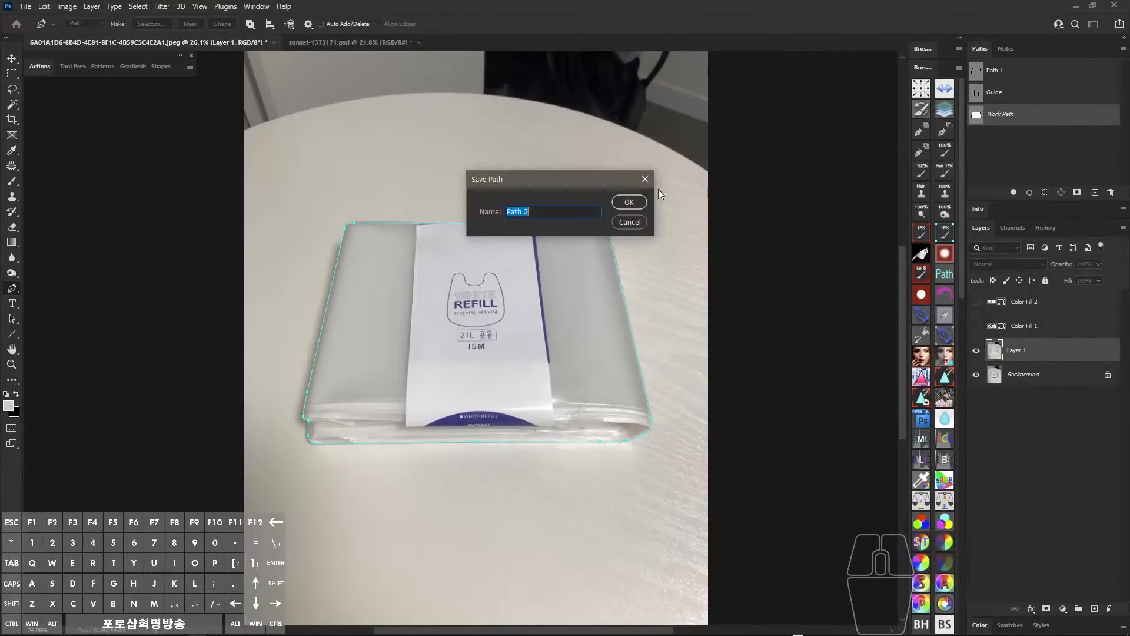
pyautogui.moveTo(546, 212); pyautogui.dragTo(432, 217)
pyautogui.write('Out U')
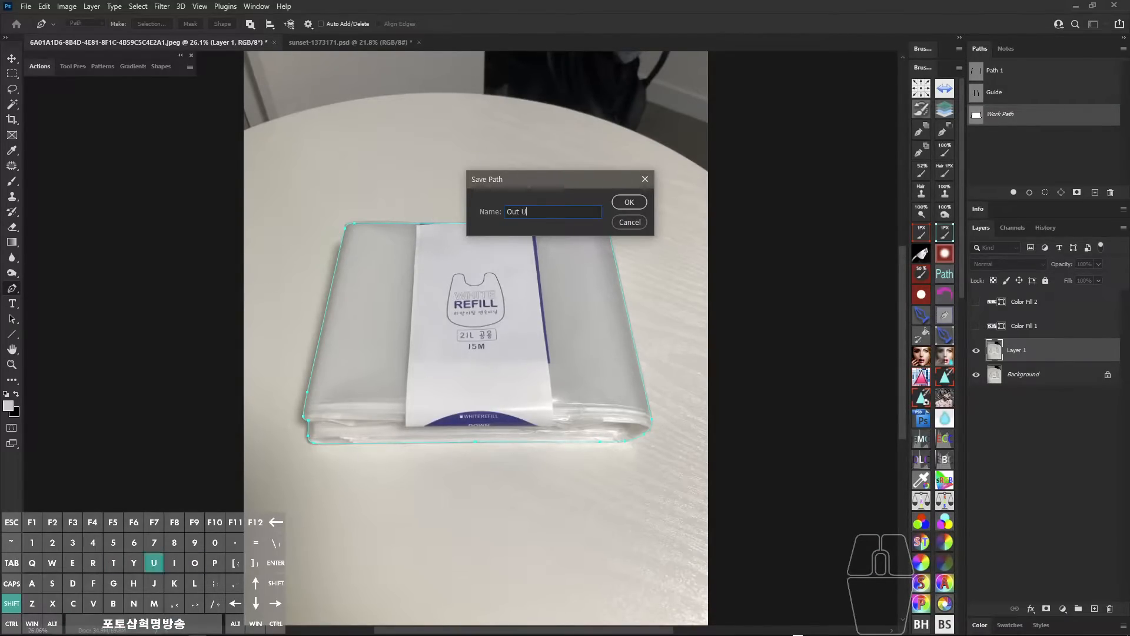
pyautogui.write('₩Gu')
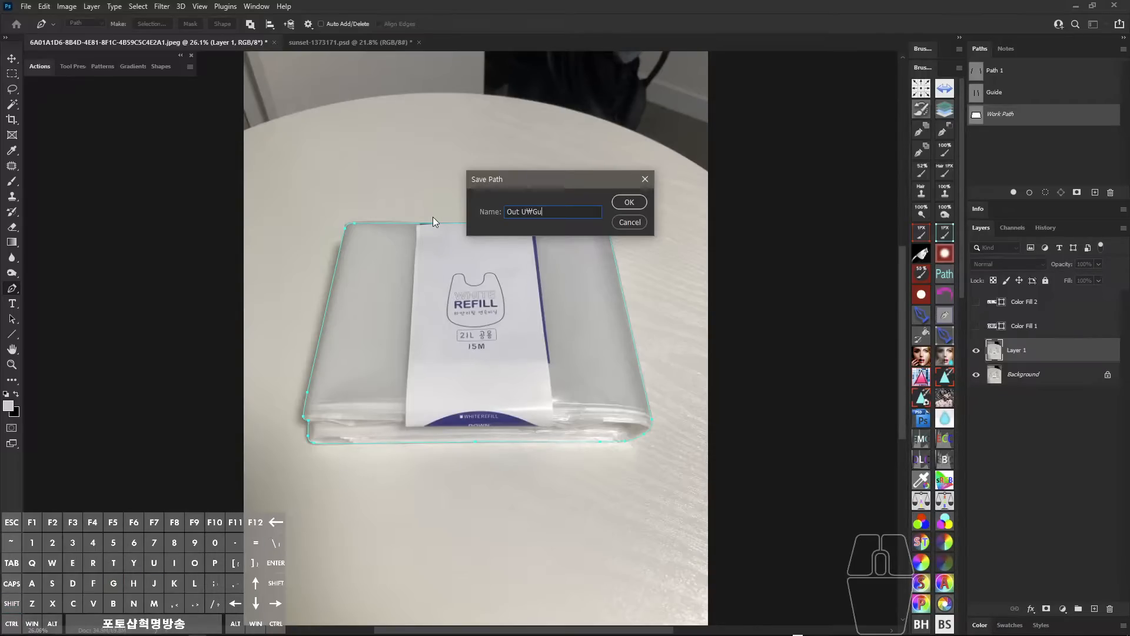
pyautogui.press('BackSpace')
pyautogui.press('BackSpace')
pyautogui.press('BackSpace')
pyautogui.press('BackSpace')
pyautogui.press('BackSpace')
pyautogui.click(636, 204)
# - Compare the saved Out path with the Guide path along the label's side edges
pyautogui.click(994, 154)
pyautogui.press('space')
pyautogui.moveTo(450, 273); pyautogui.dragTo(455, 258)
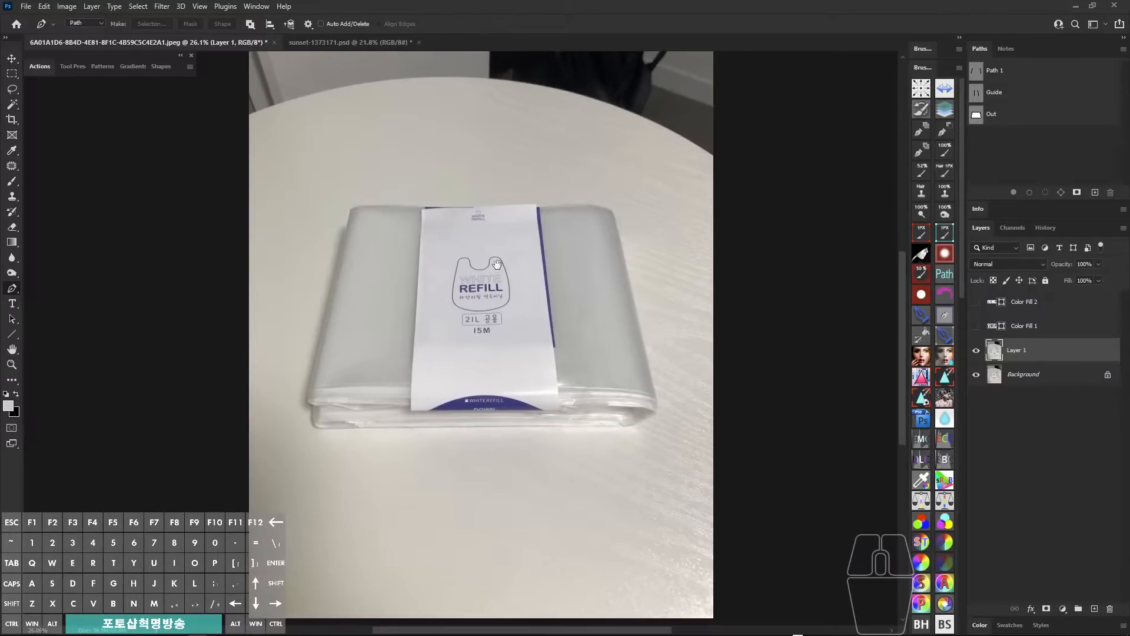
pyautogui.hotkey('ctrl', 'space')
pyautogui.moveTo(430, 220); pyautogui.dragTo(475, 200)
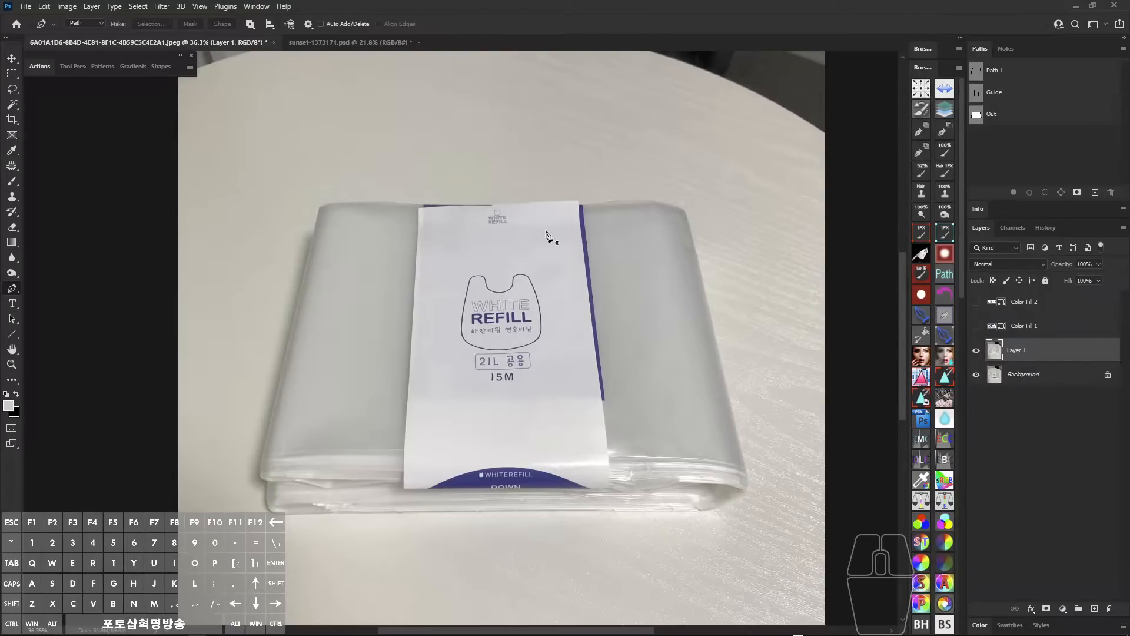
pyautogui.click(991, 114)
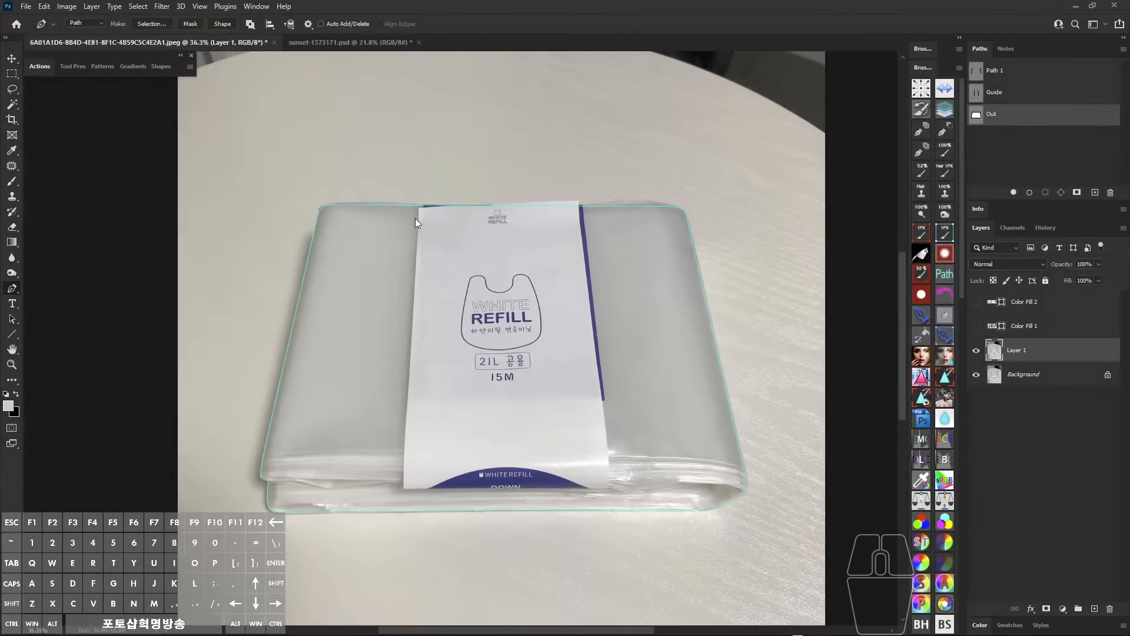
pyautogui.moveTo(415, 218)
pyautogui.mouseDown()
pyautogui.moveTo(532, 489)
pyautogui.moveTo(576, 235)
pyautogui.mouseUp()
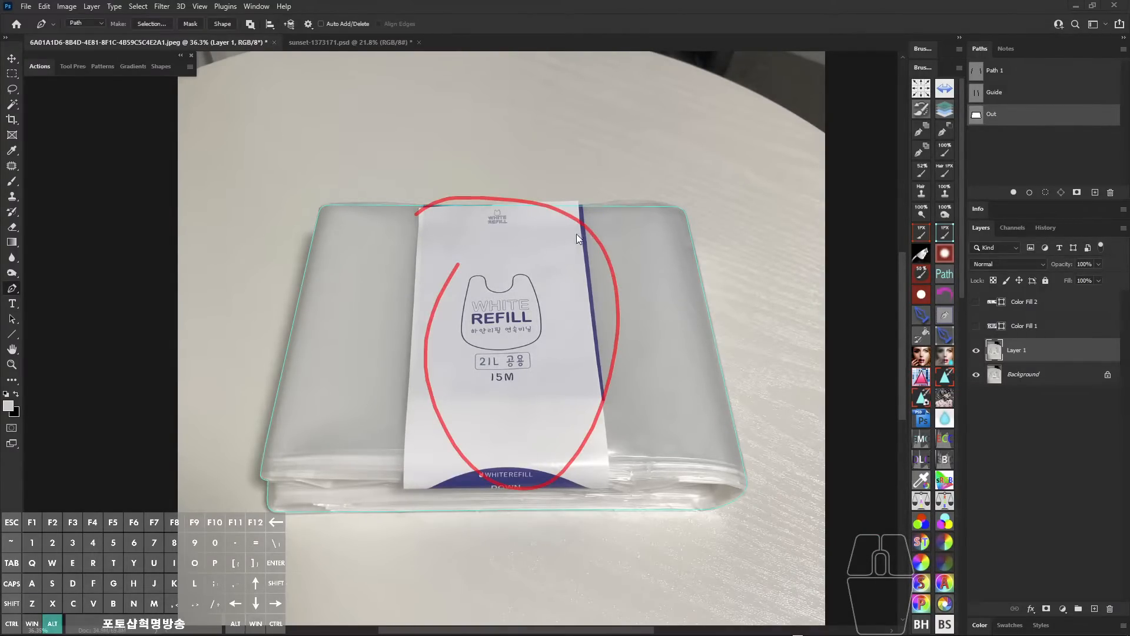
pyautogui.click(1001, 92)
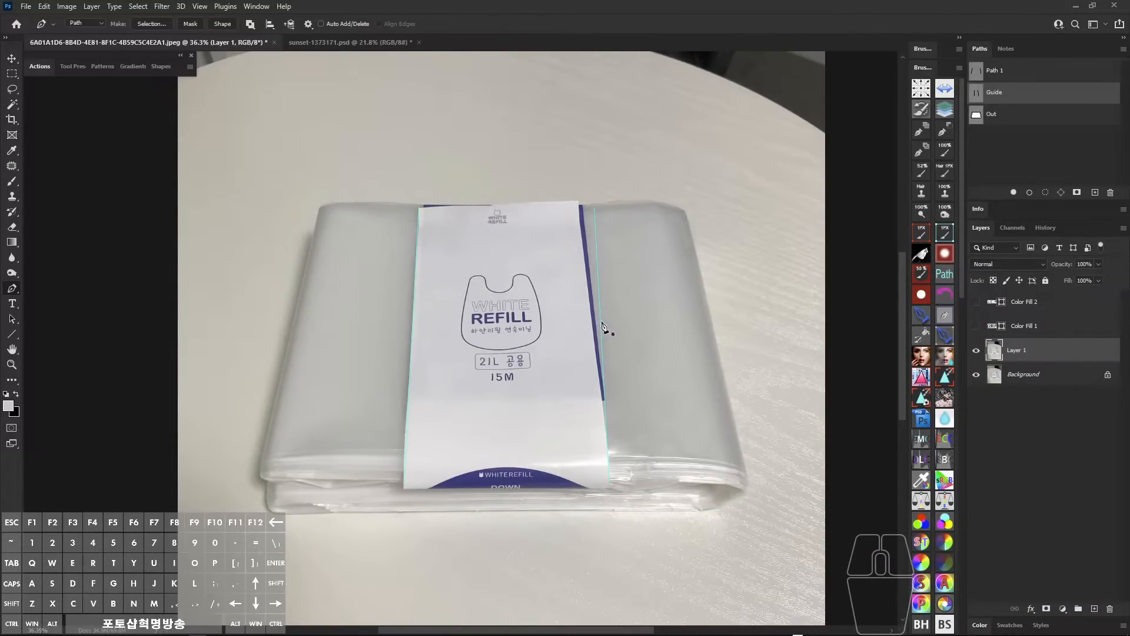
pyautogui.press('alt')
pyautogui.moveTo(377, 163); pyautogui.dragTo(679, 565)
pyautogui.press('alt')
pyautogui.click(971, 169)
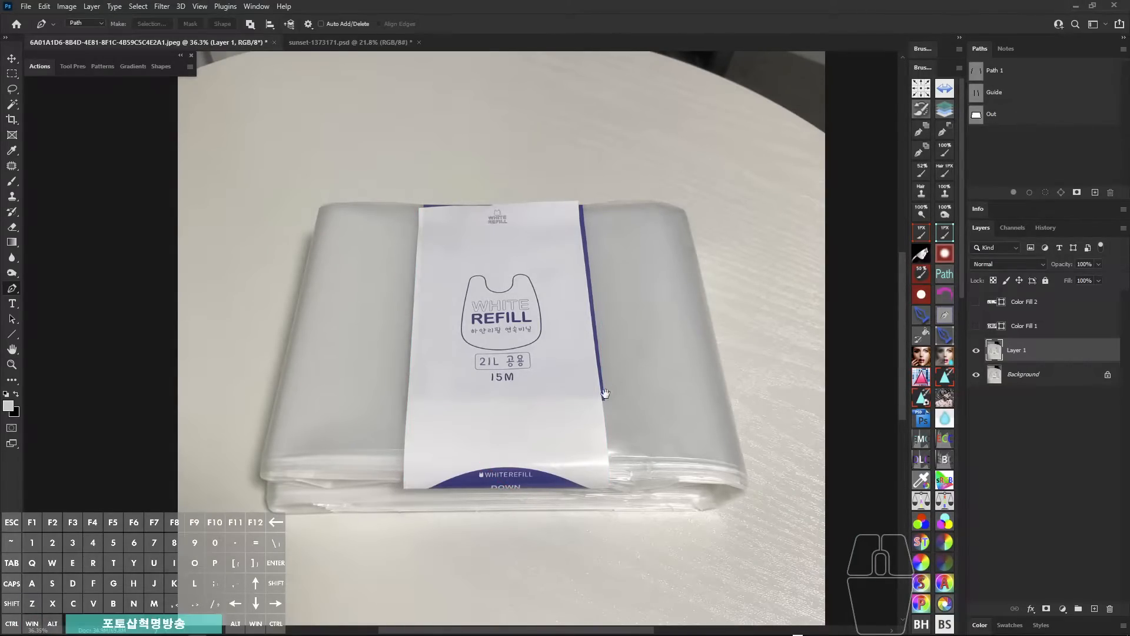
# - Start a new Pen path at the label's top-left corner and trace it onto the blue strip's upper corner
pyautogui.moveTo(606, 393); pyautogui.dragTo(597, 366)
pyautogui.hotkey('alt', 'z')
pyautogui.moveTo(414, 179)
pyautogui.mouseDown()
pyautogui.moveTo(566, 479)
pyautogui.moveTo(321, 400)
pyautogui.mouseUp()
pyautogui.hotkey('alt', 'z')
pyautogui.moveTo(434, 268); pyautogui.dragTo(450, 282)
pyautogui.keyDown('ctrl'); pyautogui.click(446, 215); pyautogui.keyUp('ctrl')
pyautogui.moveTo(446, 214); pyautogui.dragTo(446, 253)
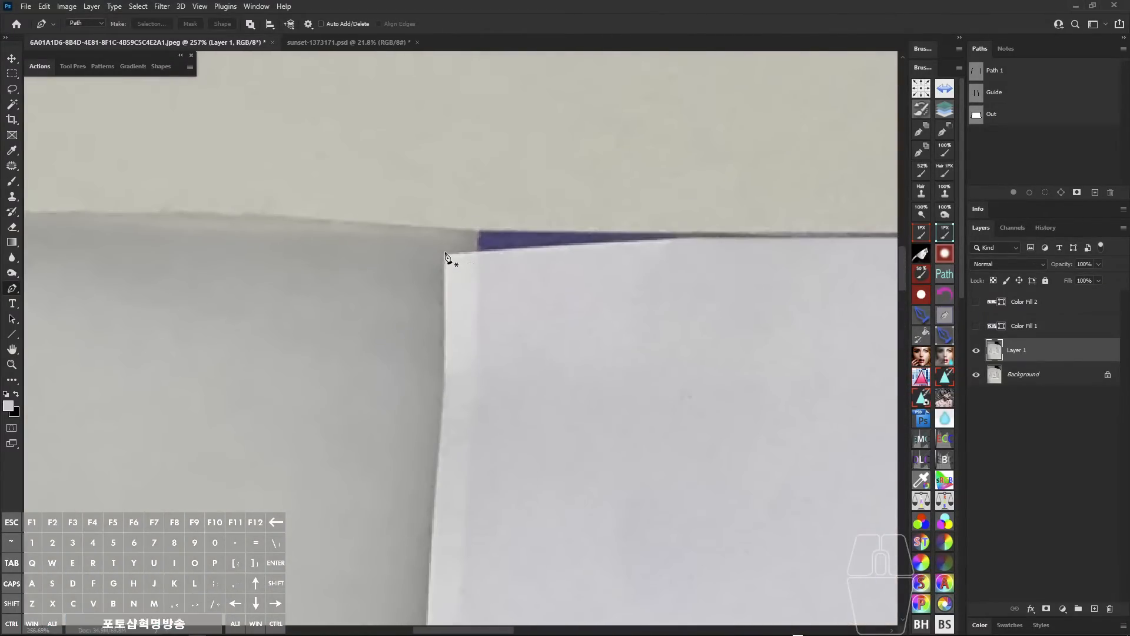
pyautogui.click(443, 256)
pyautogui.click(477, 252)
pyautogui.click(479, 230)
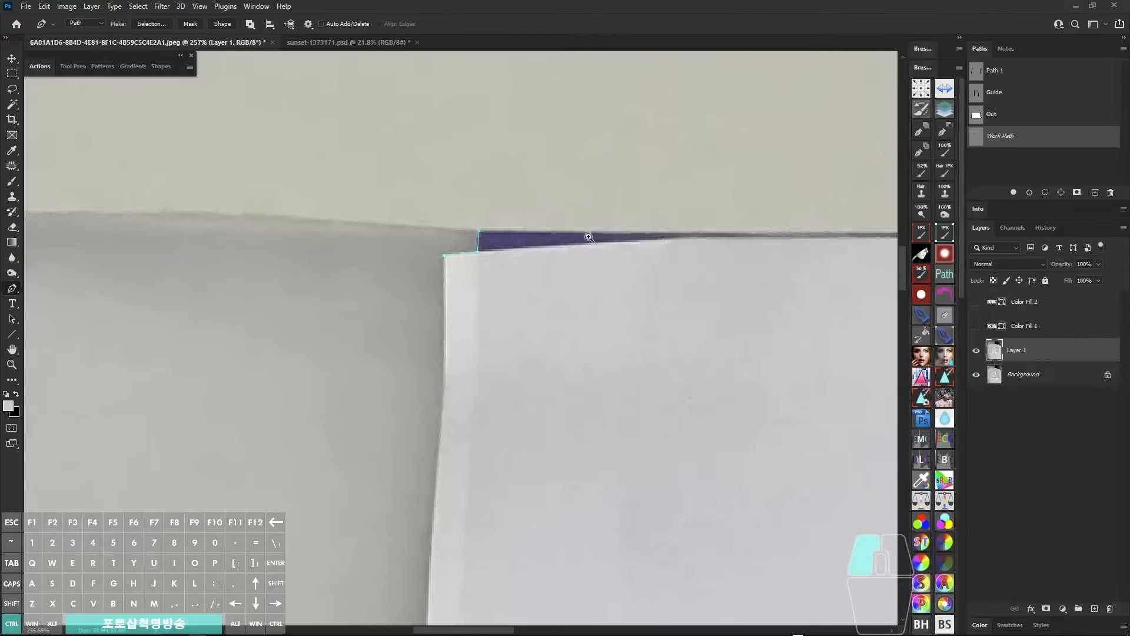
pyautogui.moveTo(590, 235); pyautogui.dragTo(274, 310)
# - Extend the label path across the top edge and down the blue side strip to its lower end
pyautogui.keyDown('ctrl'); pyautogui.click(458, 265); pyautogui.keyUp('ctrl')
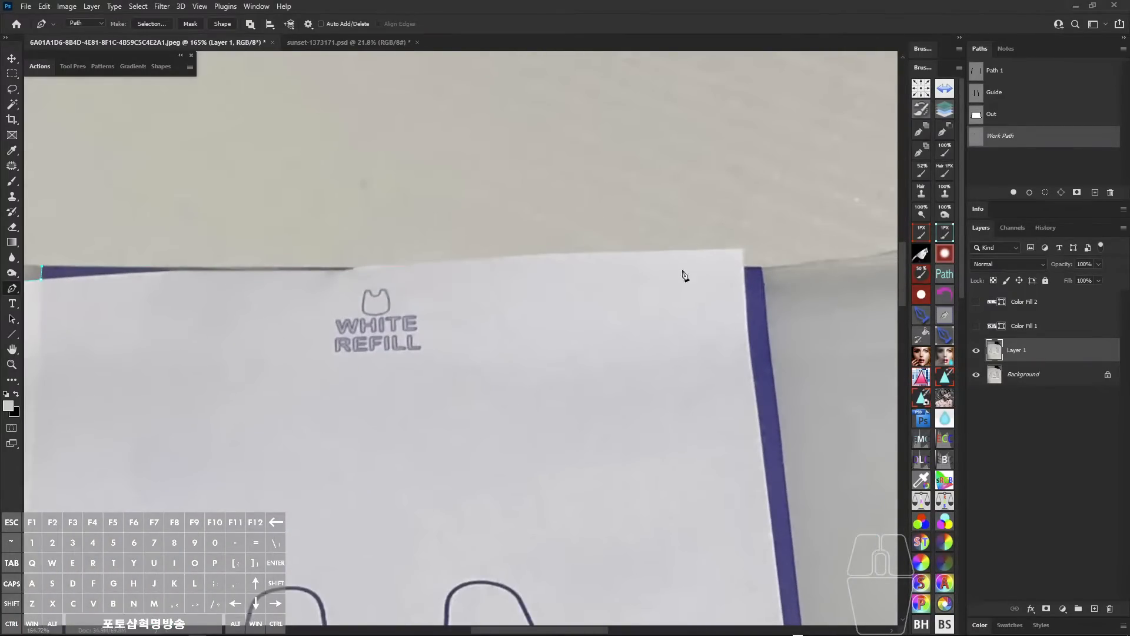
pyautogui.click(763, 269)
pyautogui.moveTo(754, 308); pyautogui.dragTo(568, 302)
pyautogui.keyDown('ctrl'); pyautogui.click(564, 255); pyautogui.keyUp('ctrl')
pyautogui.click(557, 241)
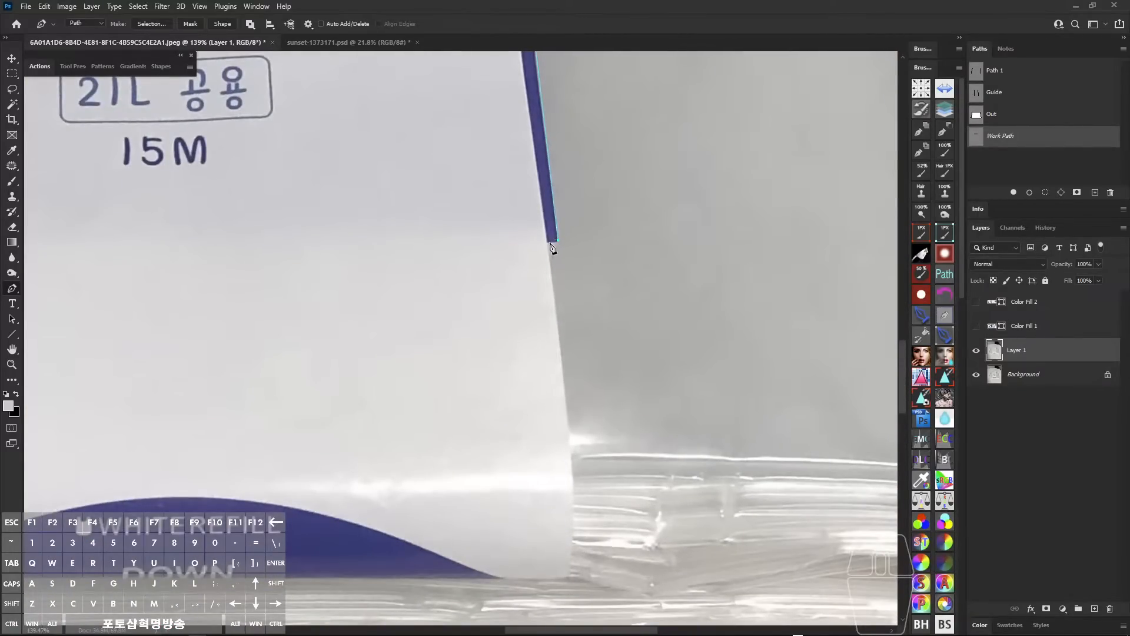
# - Trace the label's lower right edge, bottom edge and left edge, closing the outline at the top-left corner
pyautogui.scroll(-5, 553, 294)
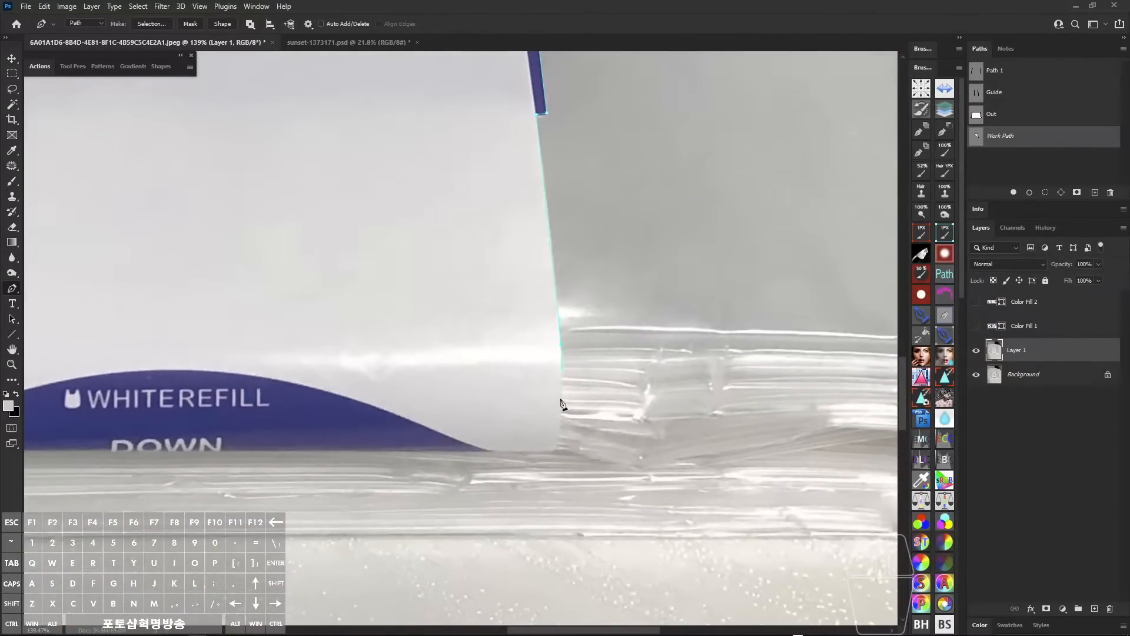
pyautogui.click(558, 450)
pyautogui.click(513, 451)
pyautogui.moveTo(504, 450); pyautogui.dragTo(65, 446)
pyautogui.moveTo(64, 447); pyautogui.dragTo(462, 413)
pyautogui.click(406, 425)
pyautogui.click(406, 344)
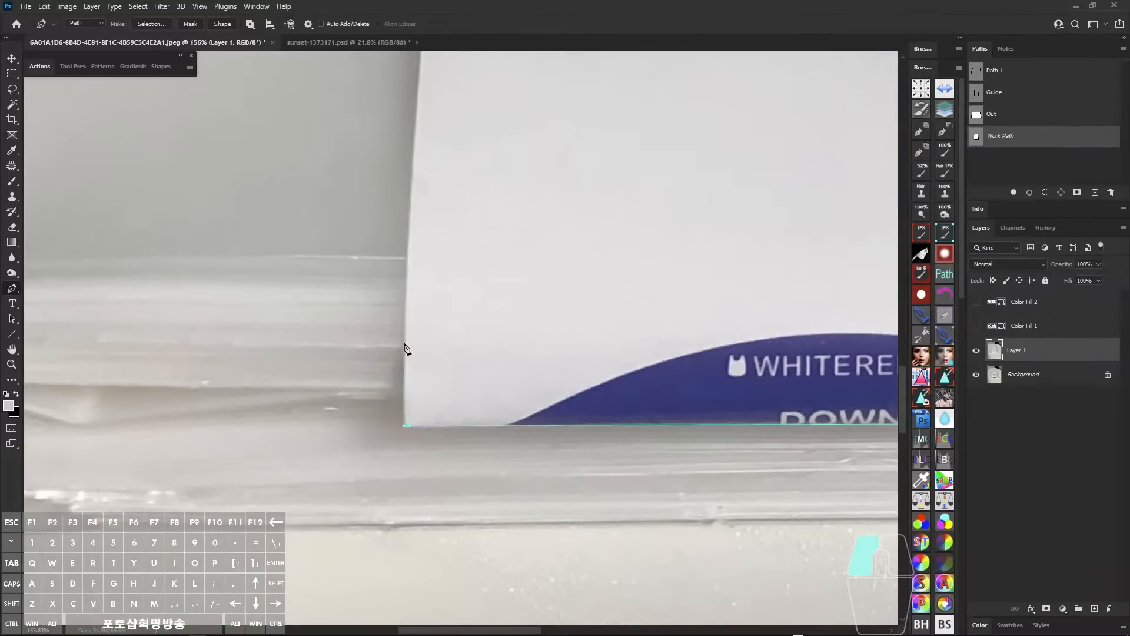
pyautogui.moveTo(408, 318); pyautogui.dragTo(451, 464)
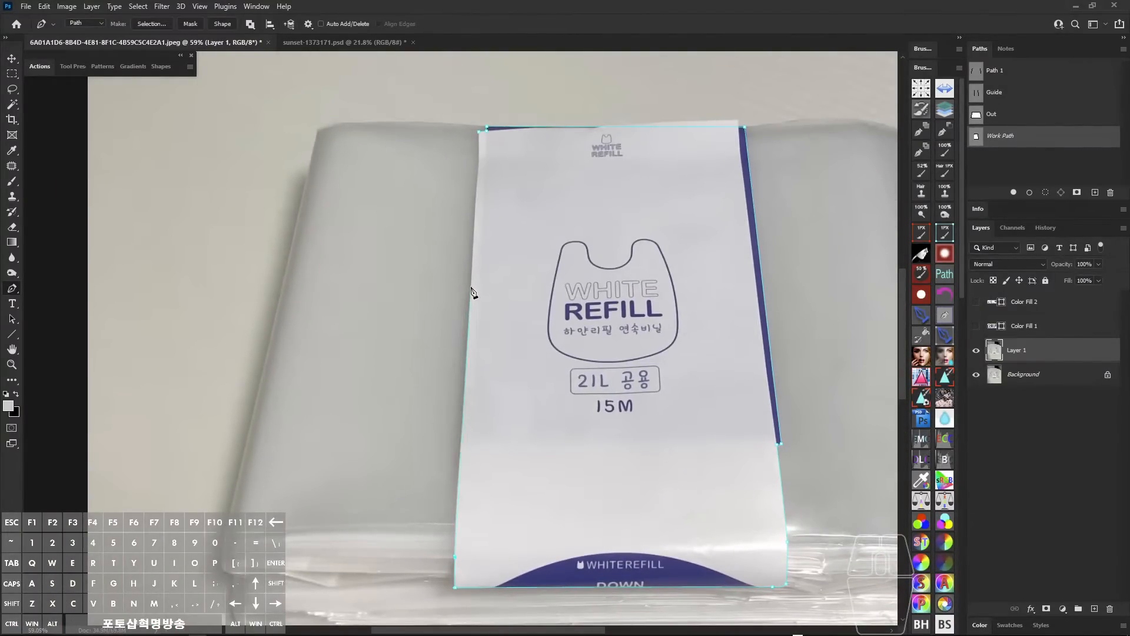
pyautogui.moveTo(484, 193); pyautogui.dragTo(473, 285)
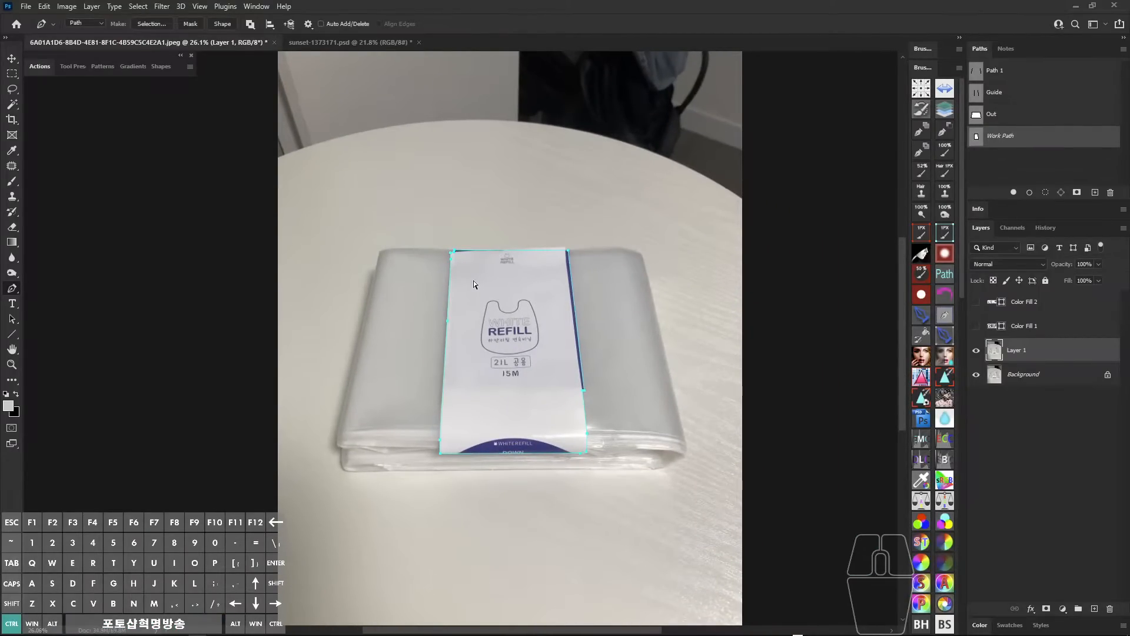
# - Load the label path as a selection, copy the label to a new layer, and display the Guide path over it
pyautogui.hotkey('ctrl', 'Return')
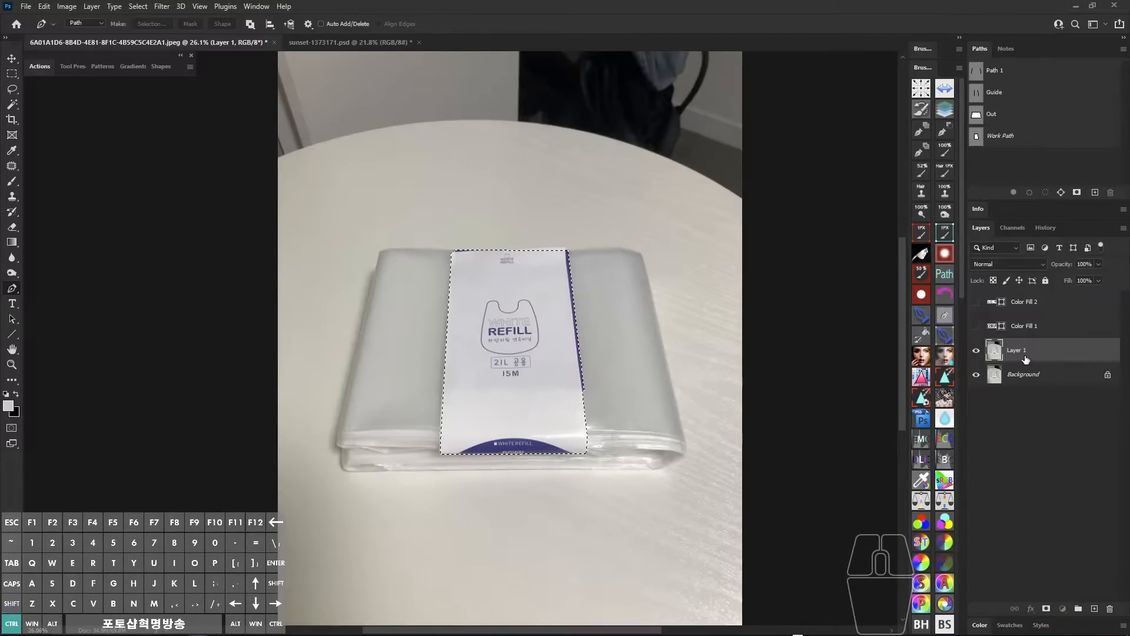
pyautogui.hotkey('ctrl', 'j')
pyautogui.click(1018, 352)
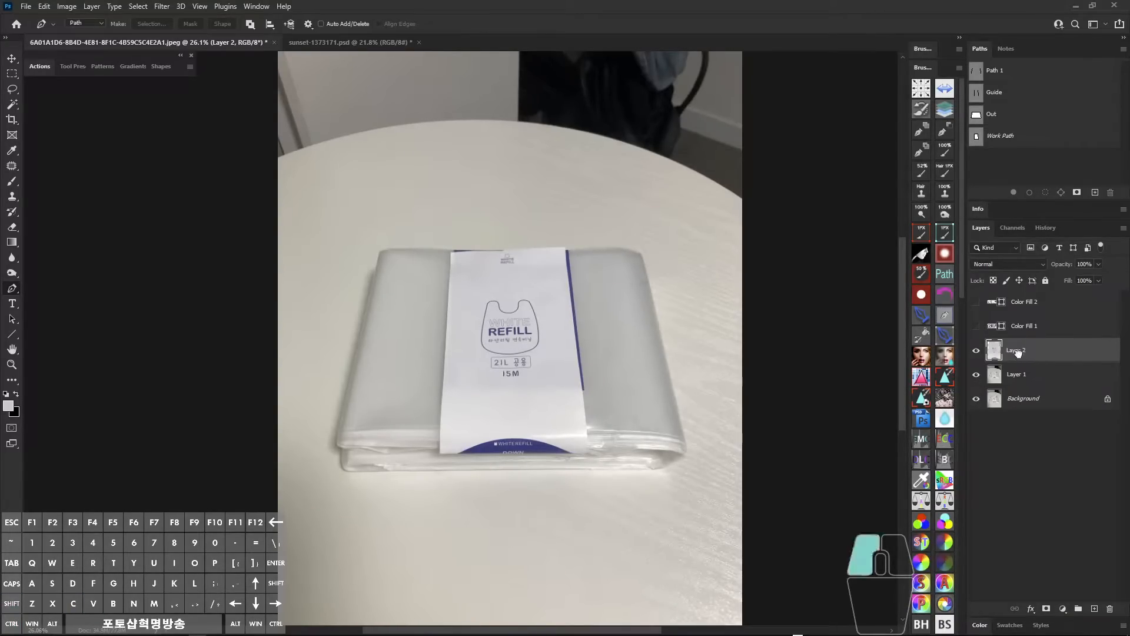
pyautogui.keyDown('alt'); pyautogui.click(975, 350); pyautogui.keyUp('alt')
pyautogui.keyDown('alt'); pyautogui.click(976, 351); pyautogui.keyUp('alt')
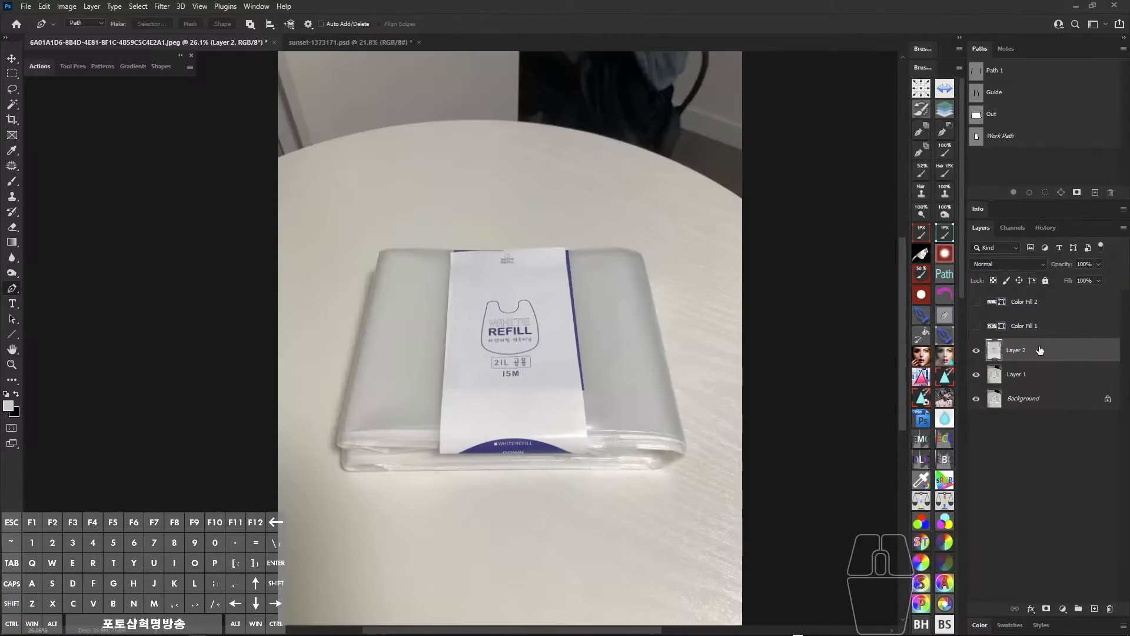
pyautogui.click(1015, 95)
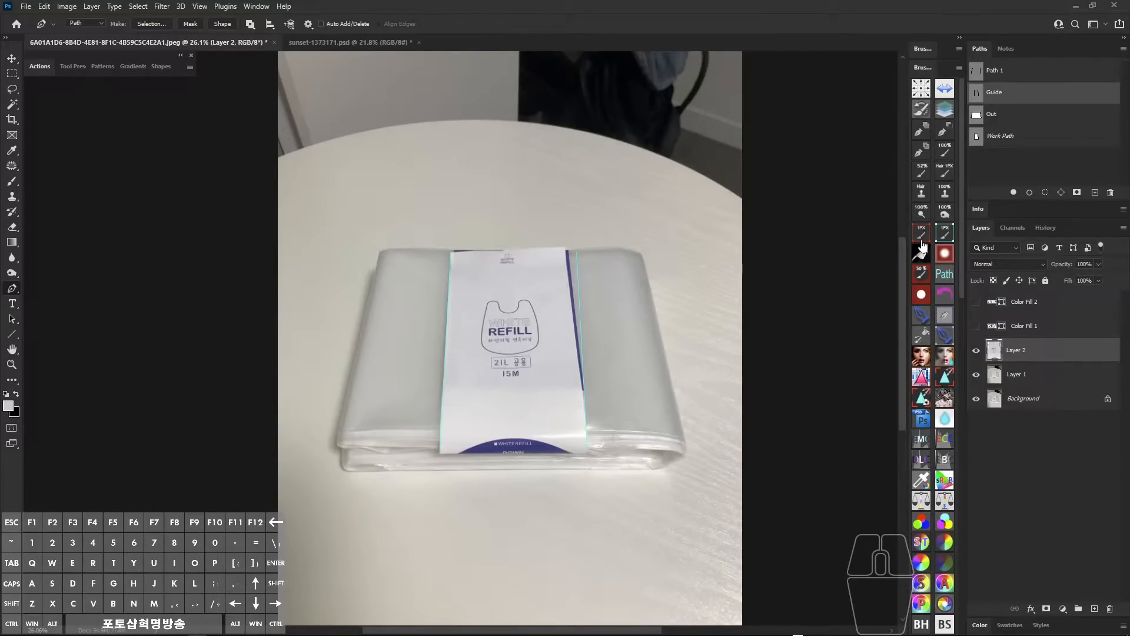
pyautogui.click(1008, 100)
pyautogui.hotkey('ctrl', 't')
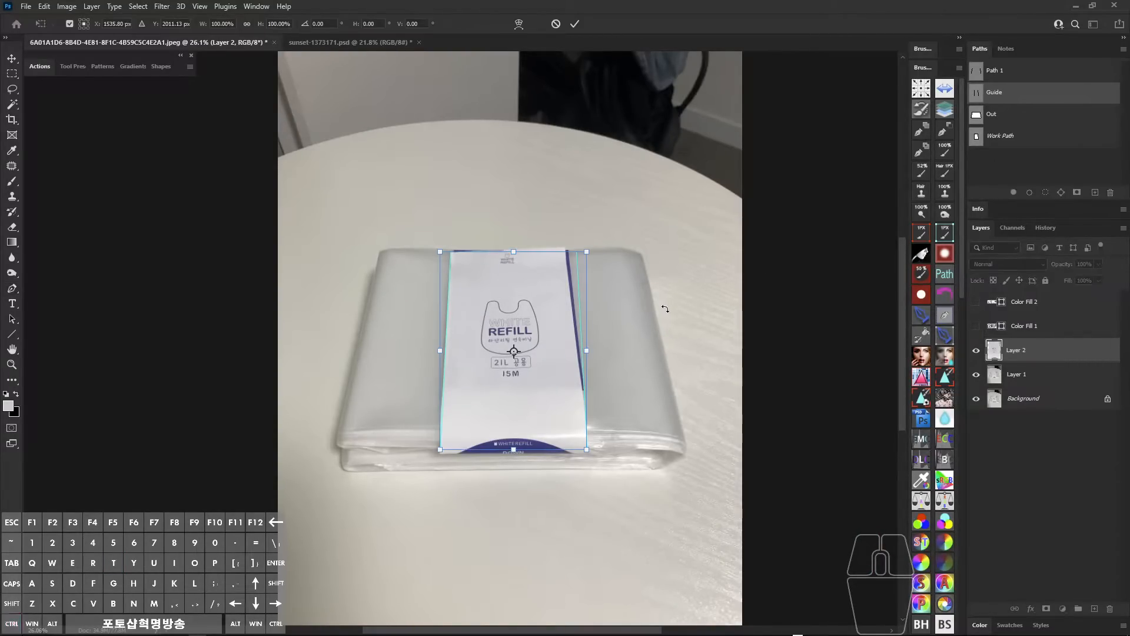
pyautogui.hotkey('alt', 'z')
pyautogui.moveTo(1014, 106)
pyautogui.mouseDown()
pyautogui.moveTo(987, 95)
pyautogui.moveTo(535, 332)
pyautogui.moveTo(577, 376)
pyautogui.mouseUp()
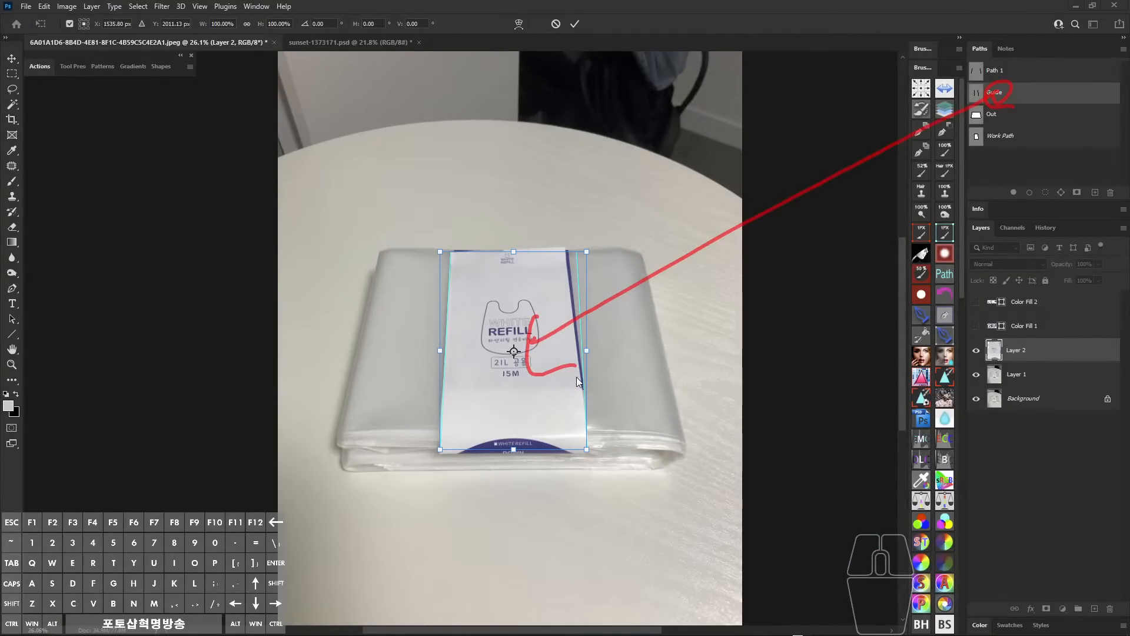
pyautogui.hotkey('alt', 'z')
pyautogui.press('Escape')
# - Set up a very small Brush at 100% opacity and flow with bright red as the foreground colour
pyautogui.press('p')
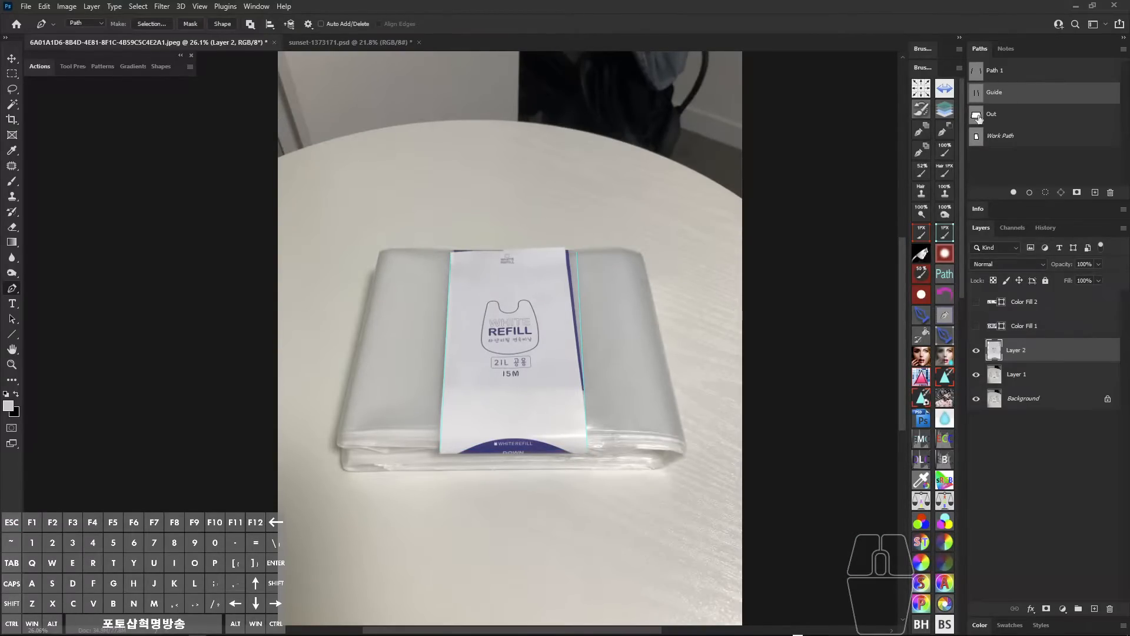
pyautogui.hotkey('ctrl', 'space')
pyautogui.moveTo(580, 293); pyautogui.dragTo(613, 302)
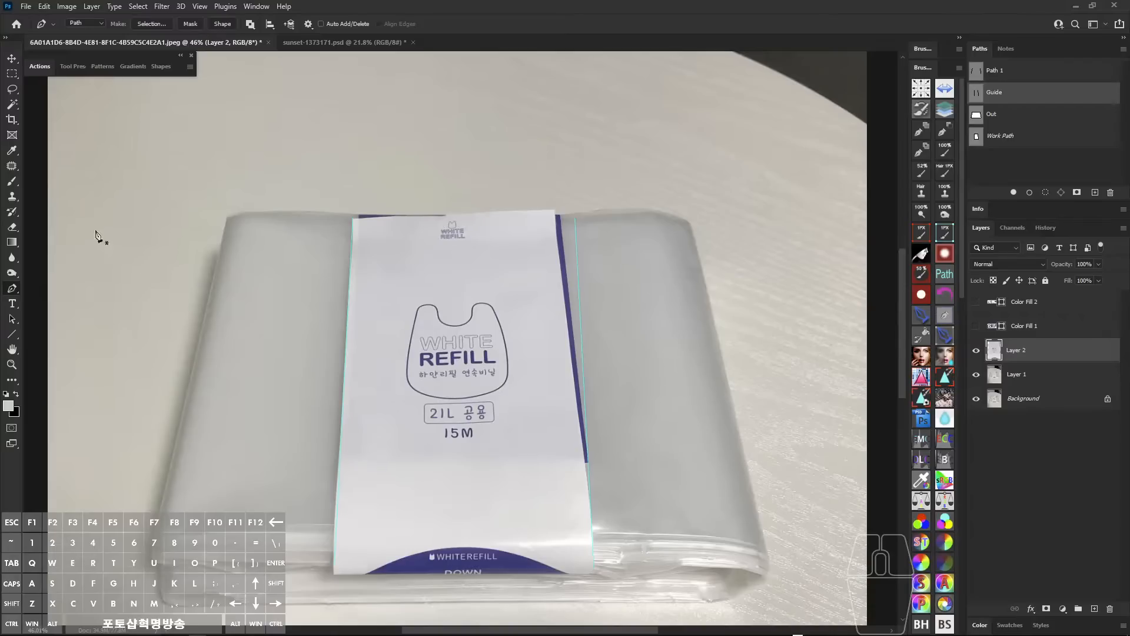
pyautogui.click(12, 181)
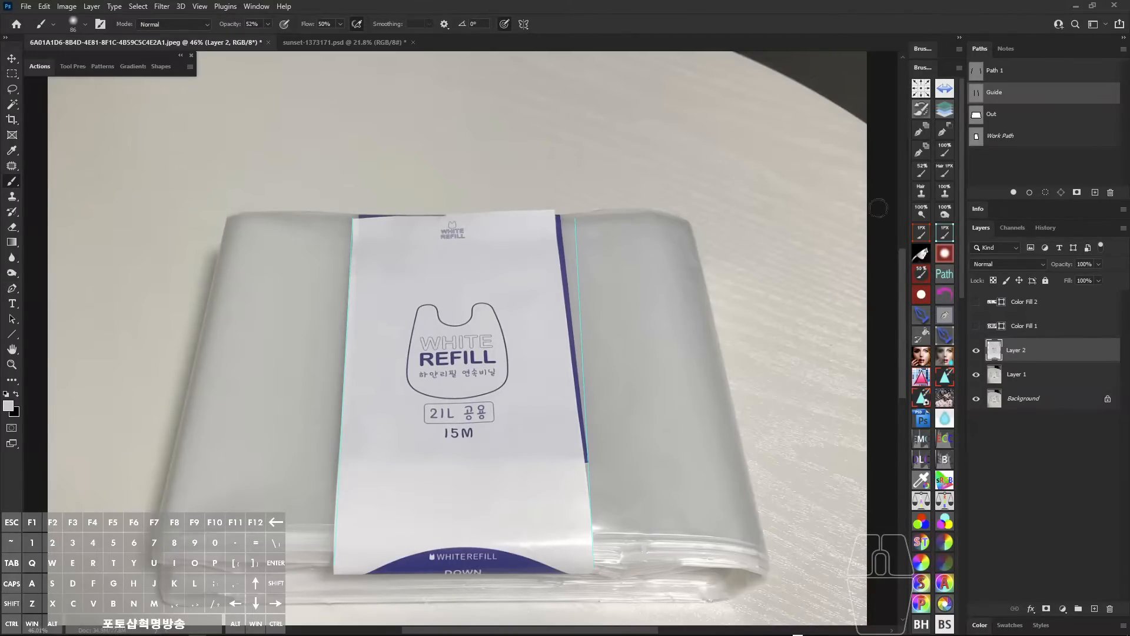
pyautogui.click(948, 154)
pyautogui.moveTo(447, 330); pyautogui.dragTo(438, 332)
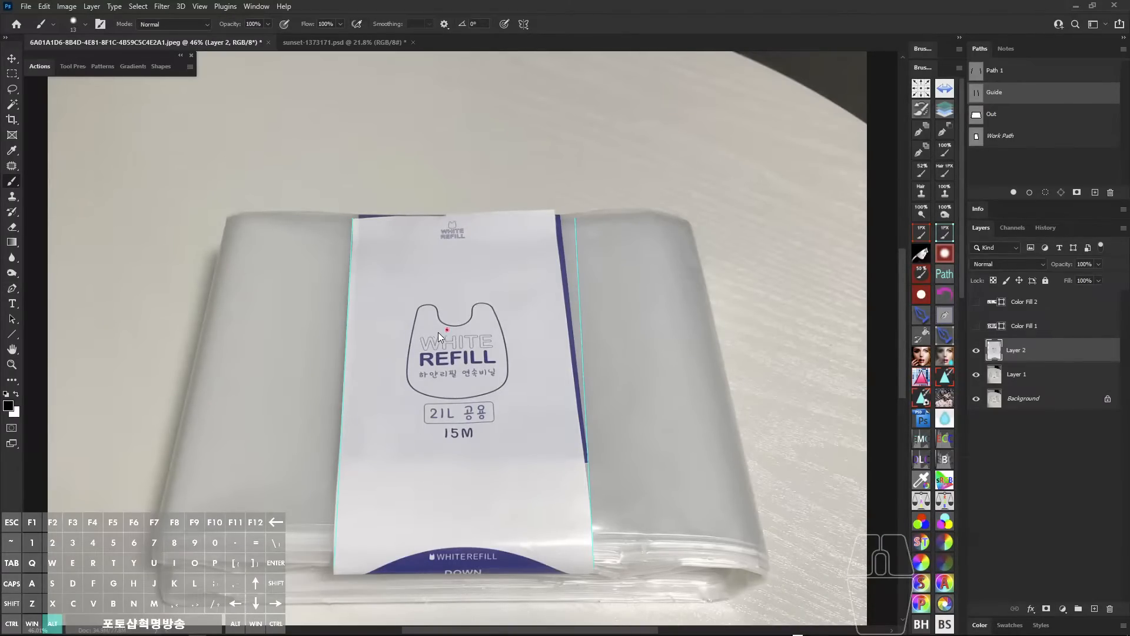
pyautogui.moveTo(362, 299)
pyautogui.mouseDown()
pyautogui.moveTo(361, 326)
pyautogui.moveTo(333, 340)
pyautogui.mouseUp()
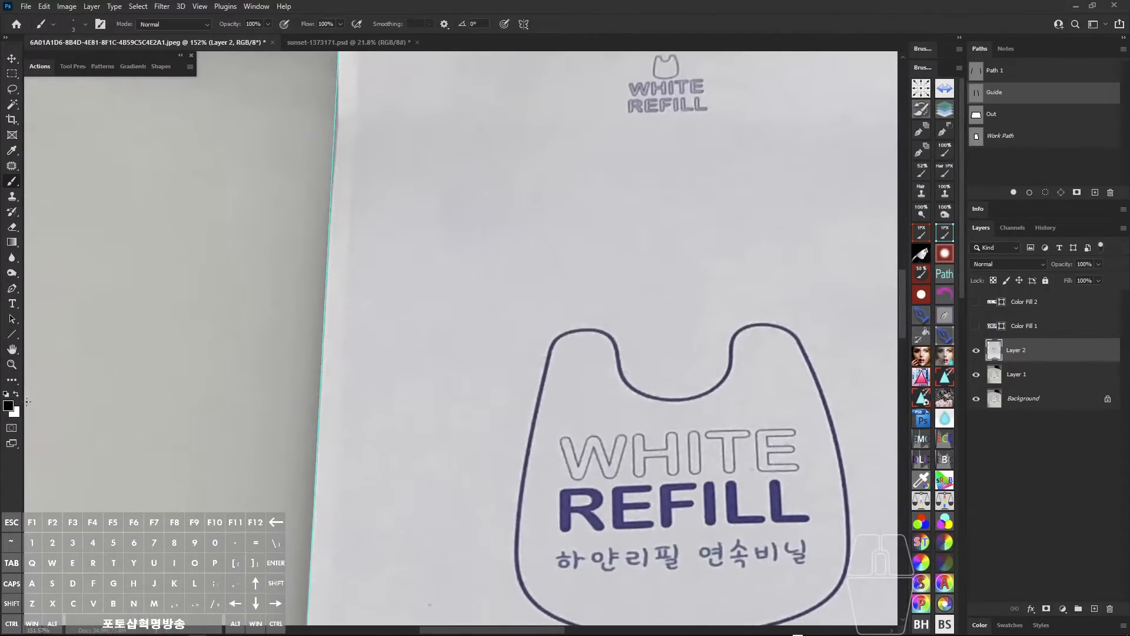
pyautogui.click(9, 406)
pyautogui.click(818, 137)
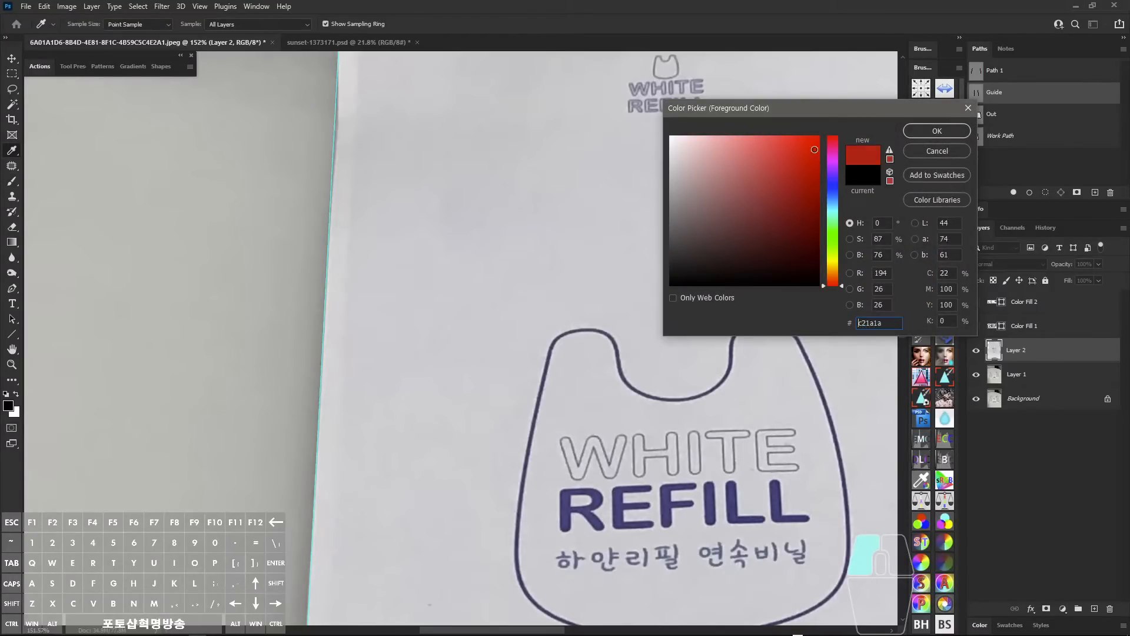
pyautogui.click(912, 133)
# - Try painting freehand red strokes along the label's left edge, and undo them
pyautogui.scroll(5, 330, 383)
pyautogui.moveTo(346, 282); pyautogui.dragTo(337, 415)
pyautogui.hotkey('ctrl', 'z')
pyautogui.moveTo(424, 327); pyautogui.dragTo(379, 323)
pyautogui.moveTo(470, 321); pyautogui.dragTo(390, 282)
pyautogui.click(998, 96)
pyautogui.moveTo(397, 351)
pyautogui.mouseDown()
pyautogui.moveTo(344, 321)
pyautogui.moveTo(339, 300)
pyautogui.moveTo(295, 291)
pyautogui.moveTo(305, 421)
pyautogui.mouseUp()
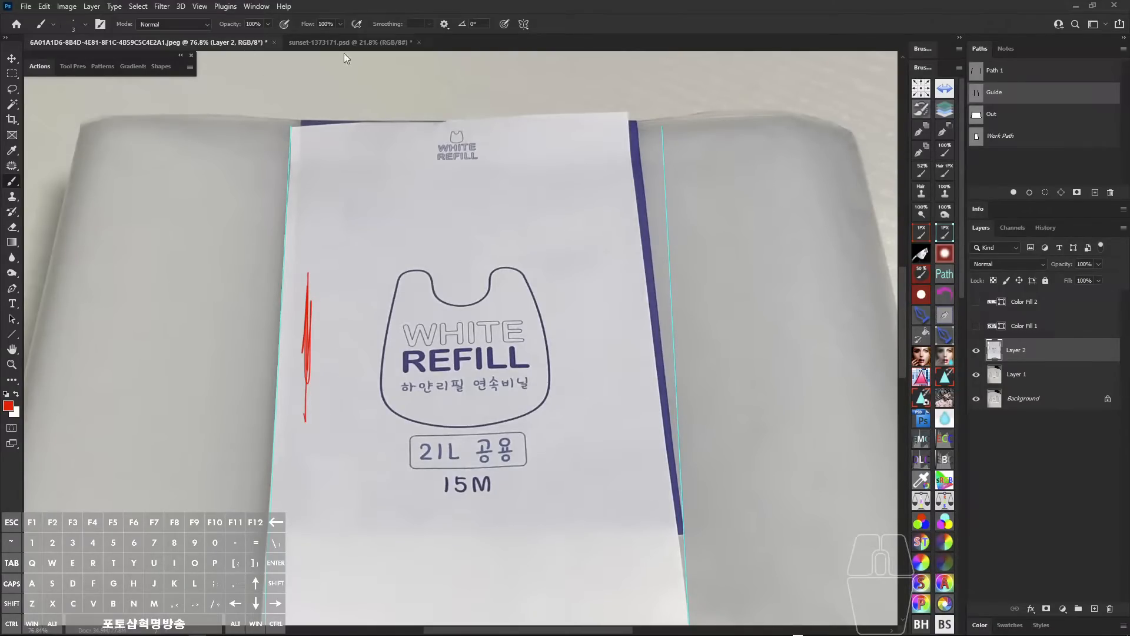
pyautogui.hotkey('ctrl', 'z')
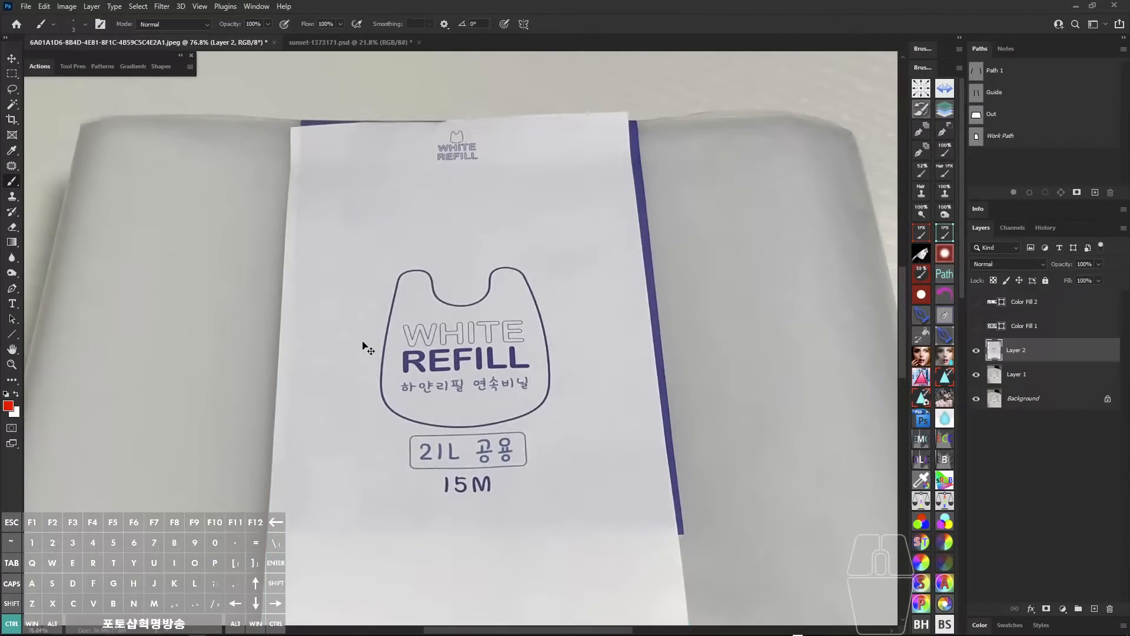
# - Redisplay the Guide path over the whole label and activate the Pen tool
pyautogui.click(1015, 95)
pyautogui.moveTo(440, 257); pyautogui.dragTo(457, 240)
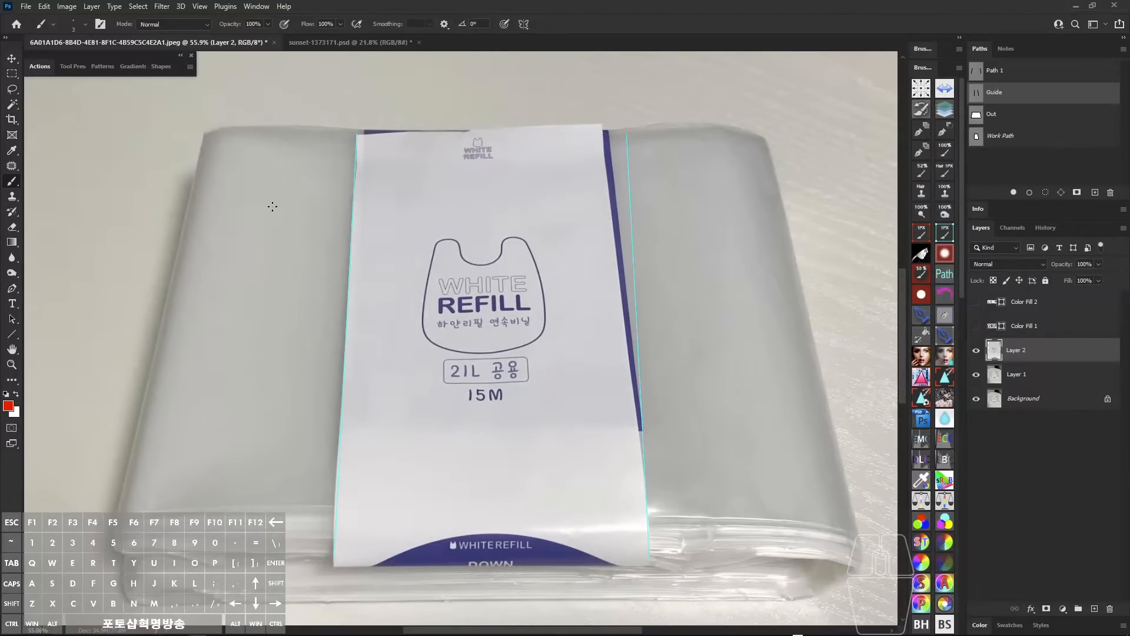
pyautogui.click(13, 289)
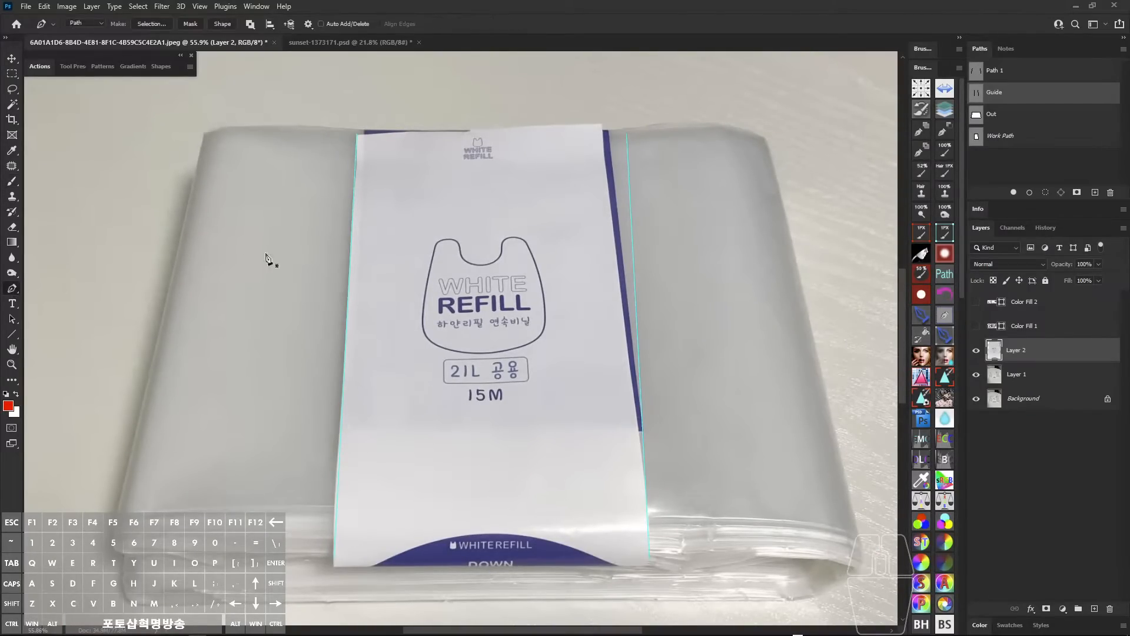
pyautogui.rightClick(632, 231)
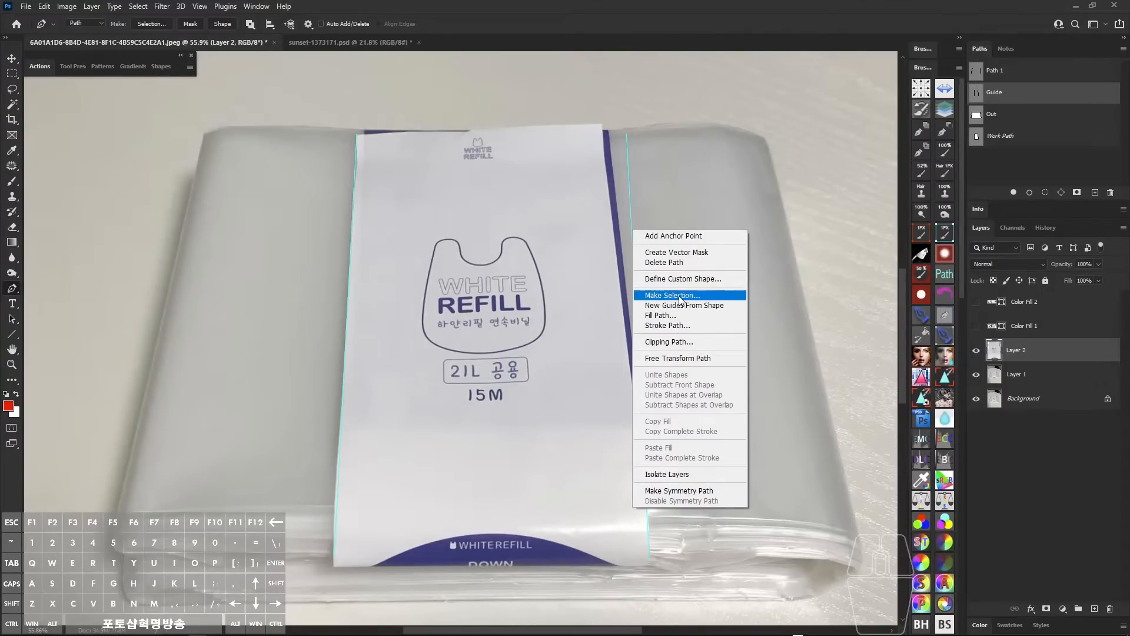
pyautogui.click(668, 325)
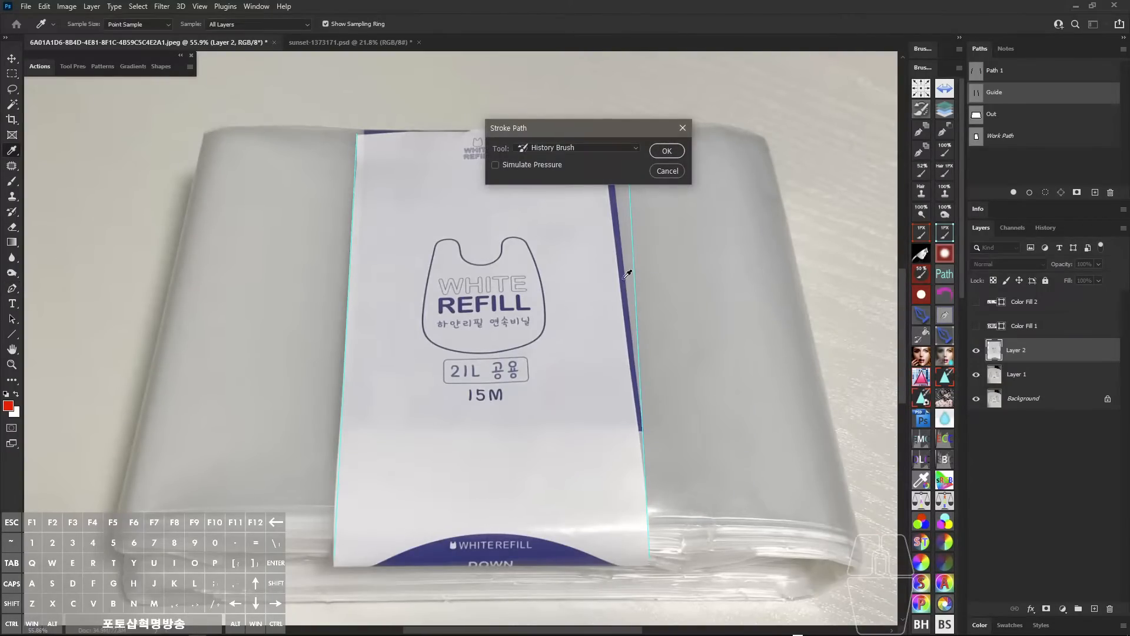
pyautogui.click(616, 150)
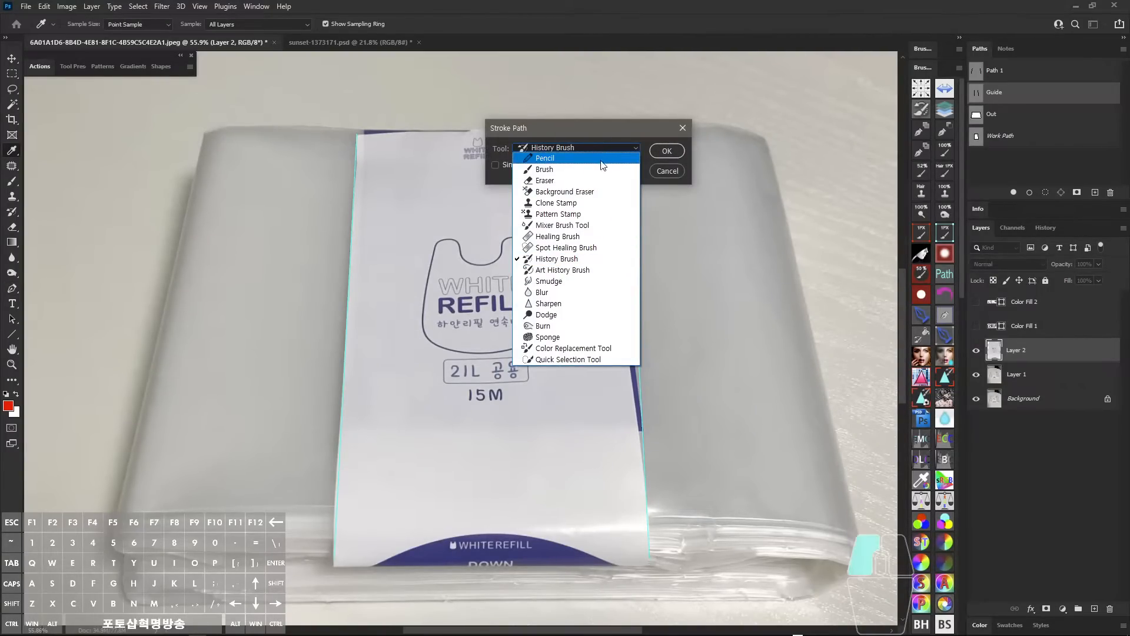
pyautogui.click(601, 170)
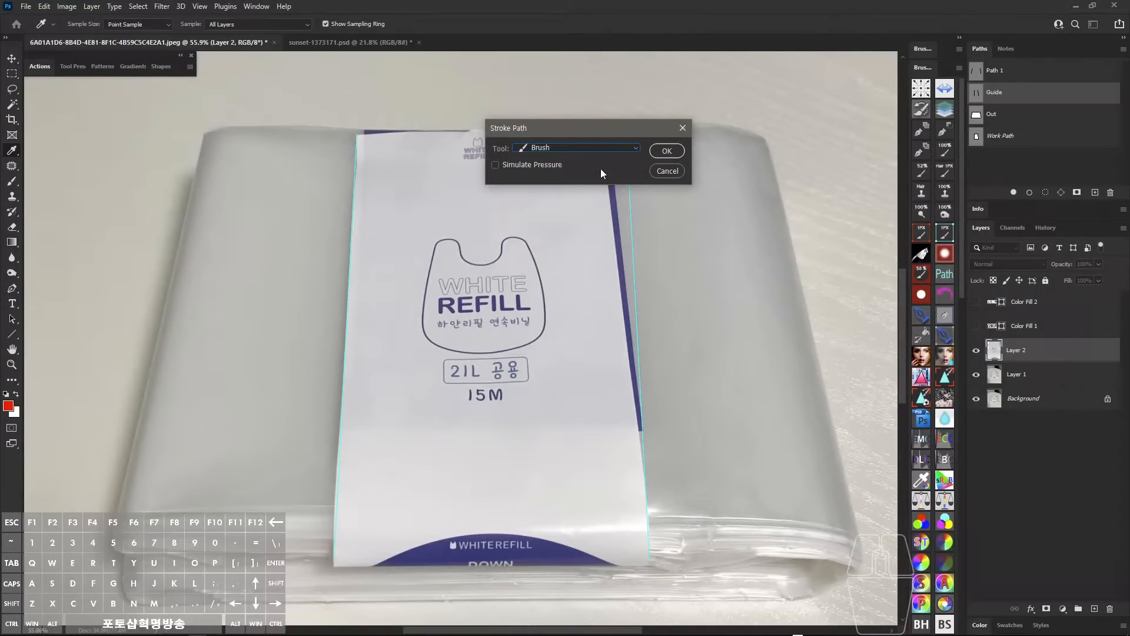
pyautogui.click(669, 170)
# - Add an empty layer above the separated label layer and name it Guide
pyautogui.click(1094, 607)
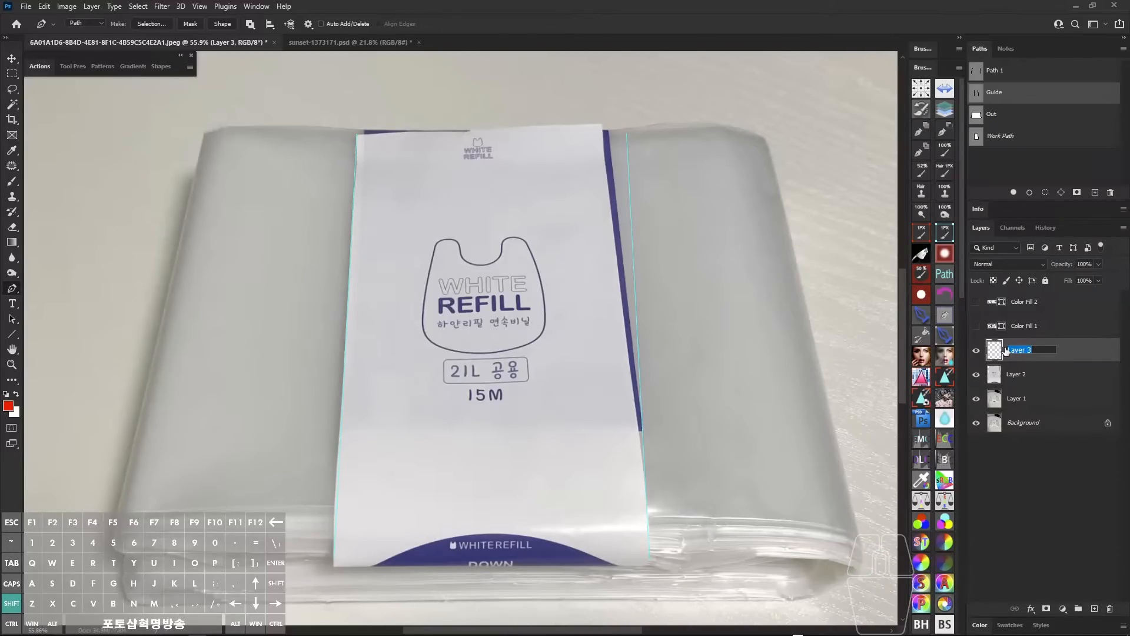
pyautogui.write('Guide')
pyautogui.press('Return')
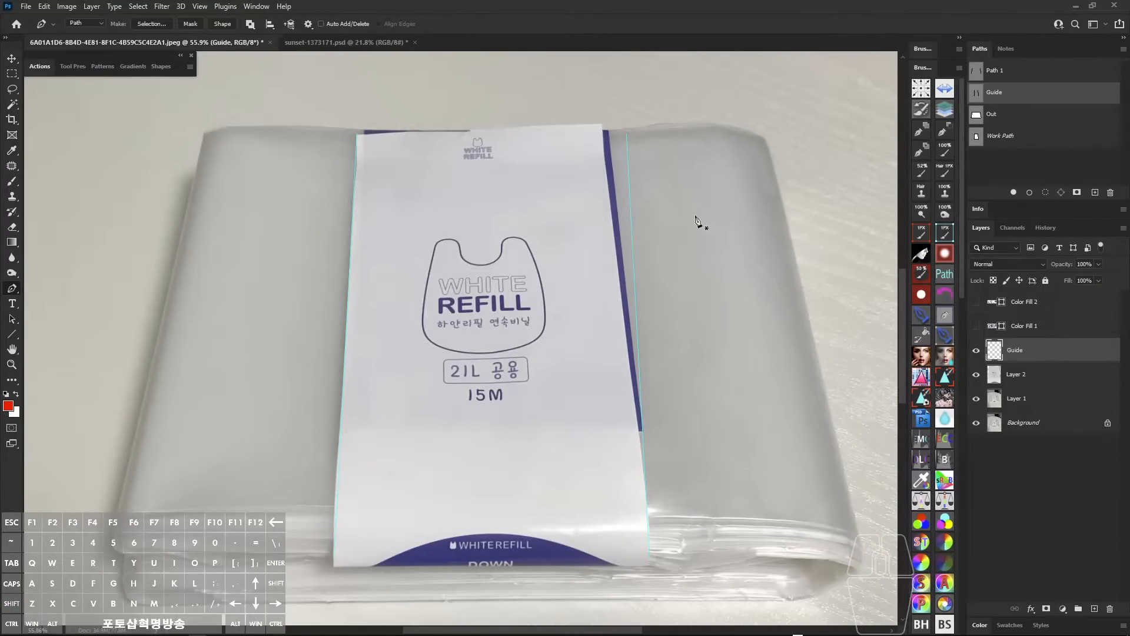
# - Stroke the Guide path with the Brush on the Guide layer without simulated pressure, and deselect the path
pyautogui.rightClick(630, 223)
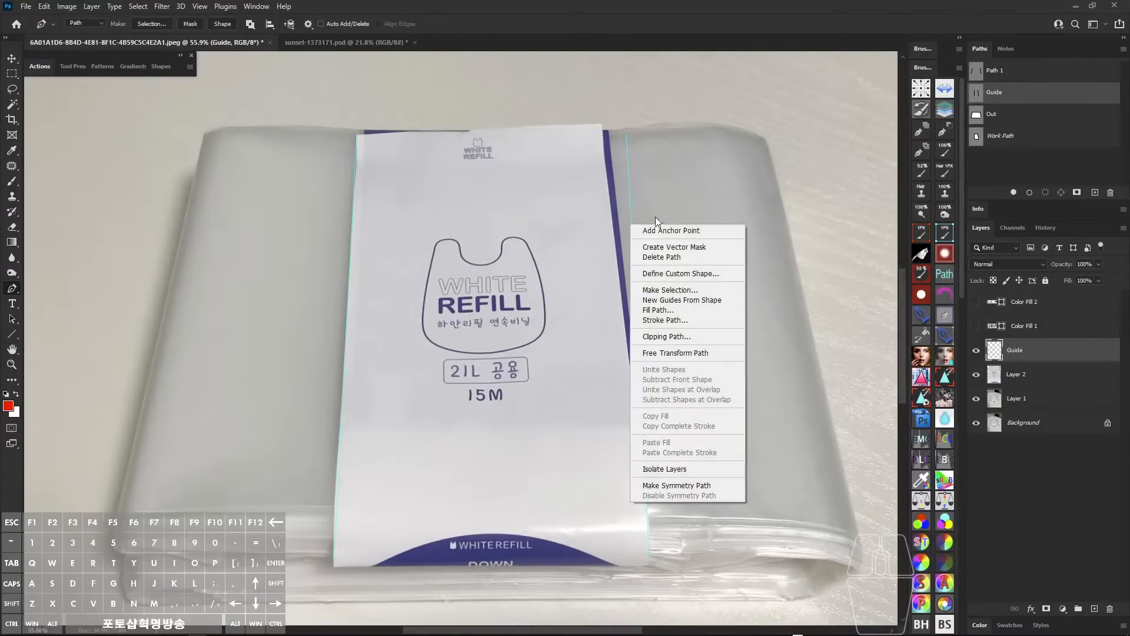
pyautogui.click(671, 321)
pyautogui.click(591, 147)
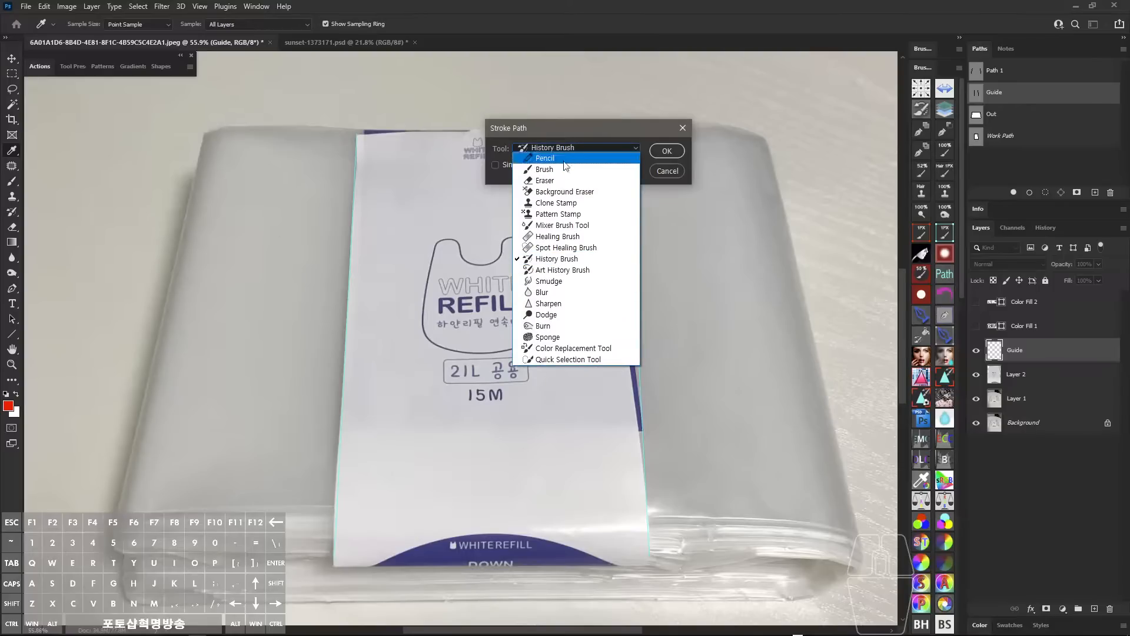
pyautogui.click(621, 165)
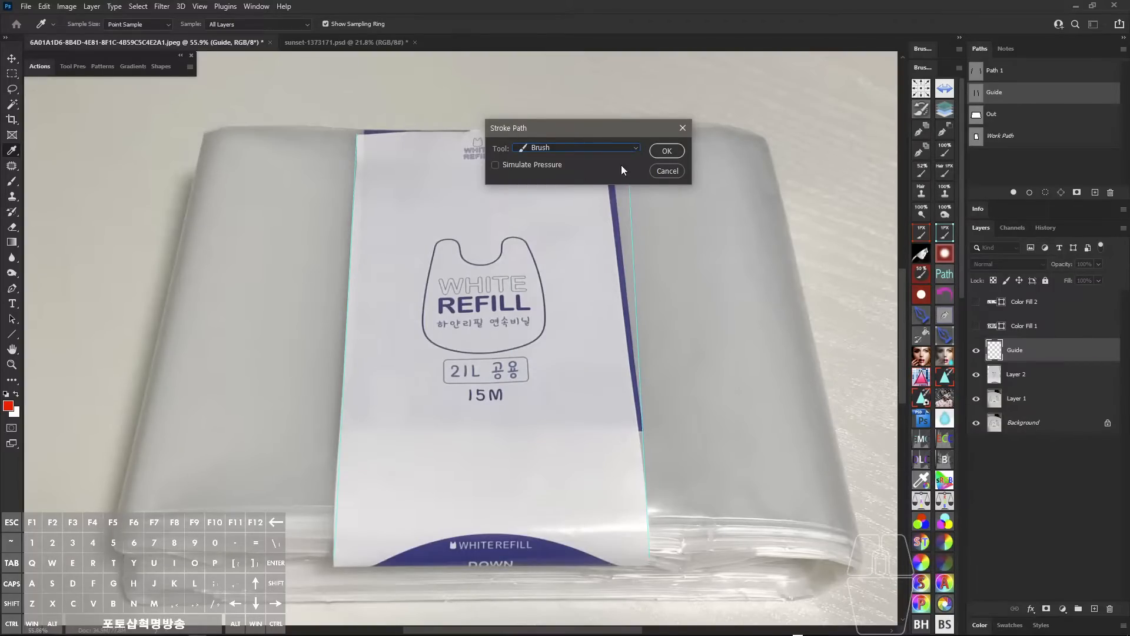
pyautogui.click(658, 148)
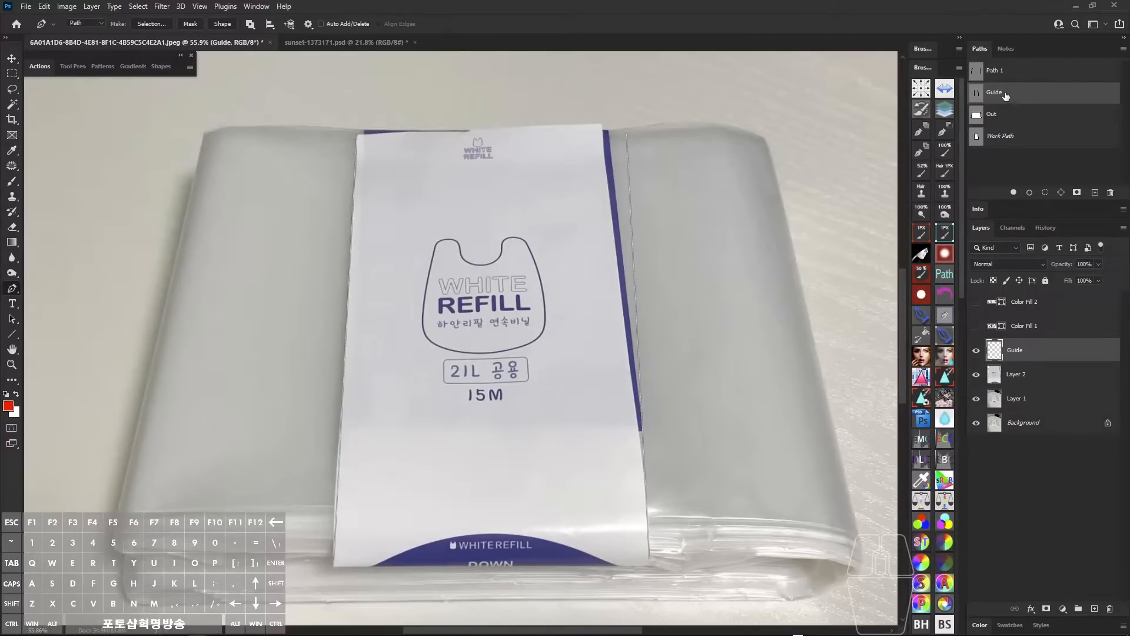
pyautogui.click(995, 161)
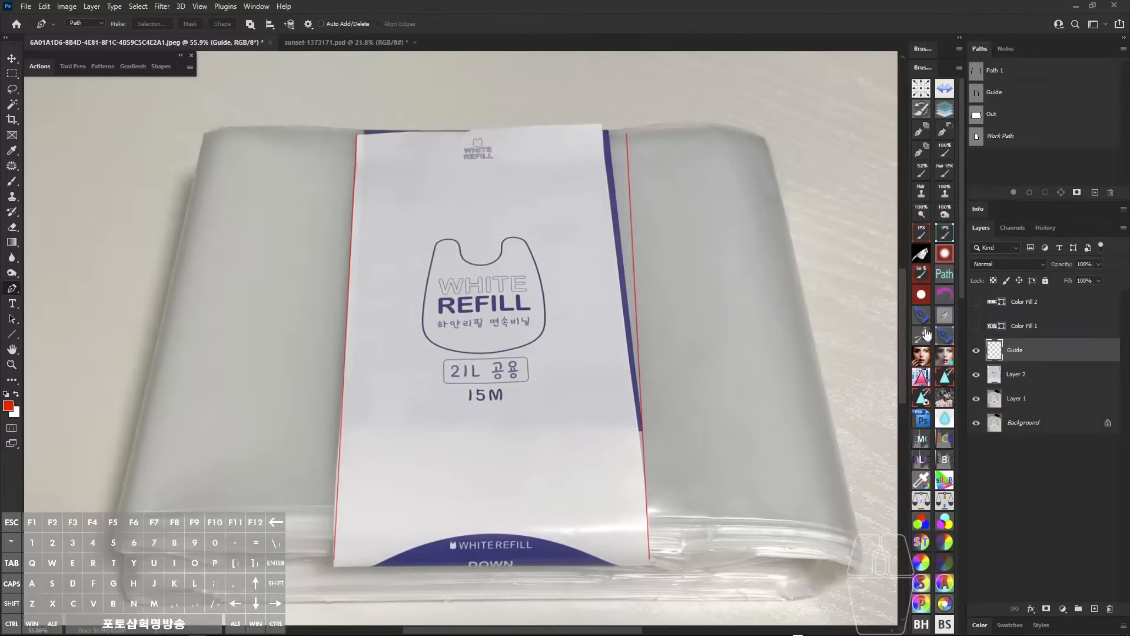
# - Toggle the Guide layer's visibility to check the red lines, and select Layer 2 and check it in isolation
pyautogui.hotkey('ctrl', 'shift', 'a')
pyautogui.hotkey('ctrl', 'shift', 'a')
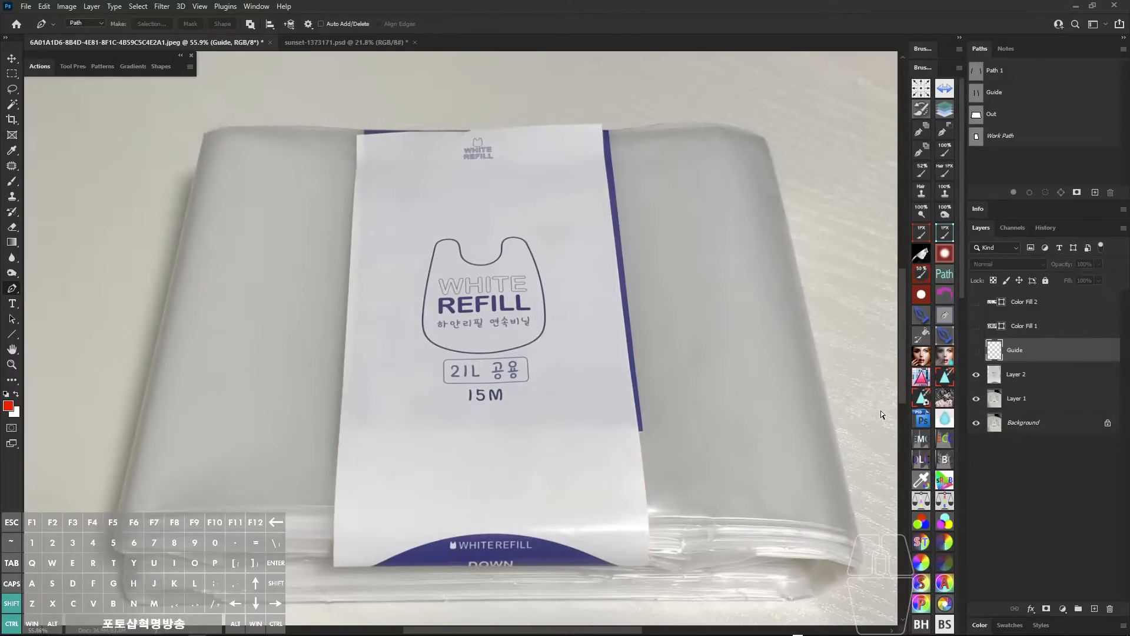
pyautogui.click(1017, 375)
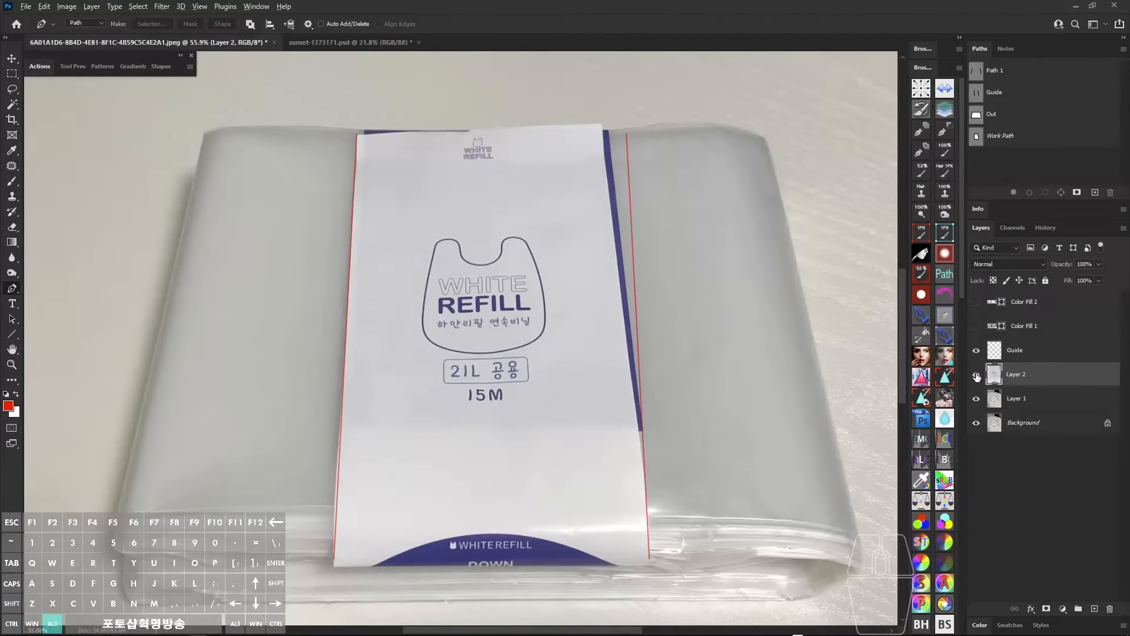
pyautogui.keyDown('alt'); pyautogui.click(976, 376); pyautogui.keyUp('alt')
pyautogui.keyDown('alt'); pyautogui.click(977, 376); pyautogui.keyUp('alt')
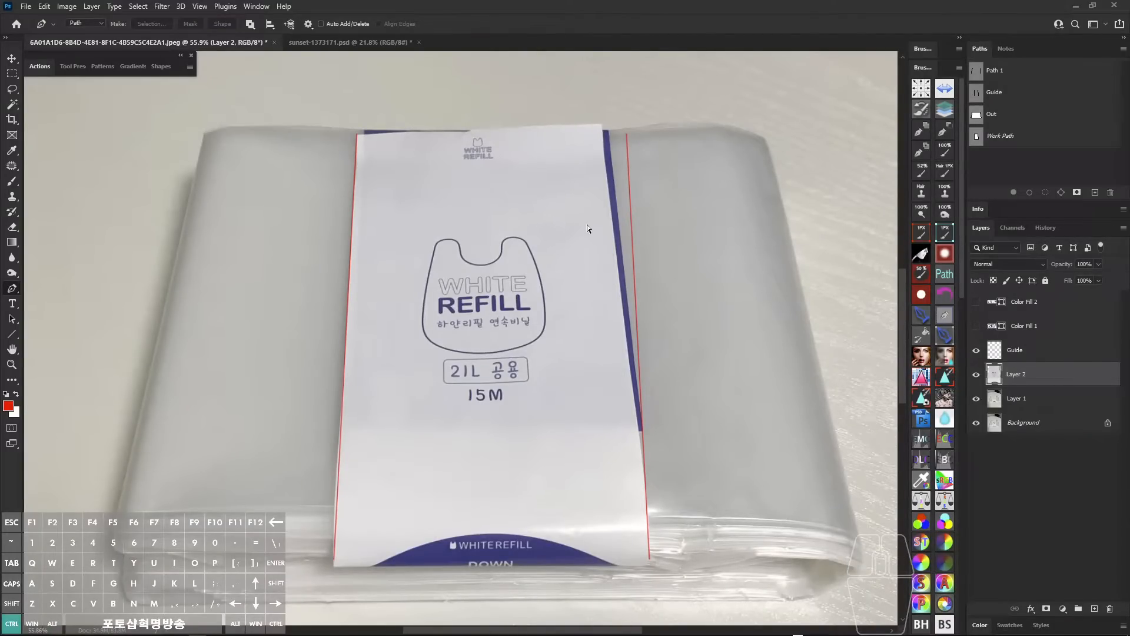
# - Free-transform the label layer, rotating it about 1.2° clockwise and shifting it slightly right between the red guide lines
pyautogui.hotkey('ctrl', 't')
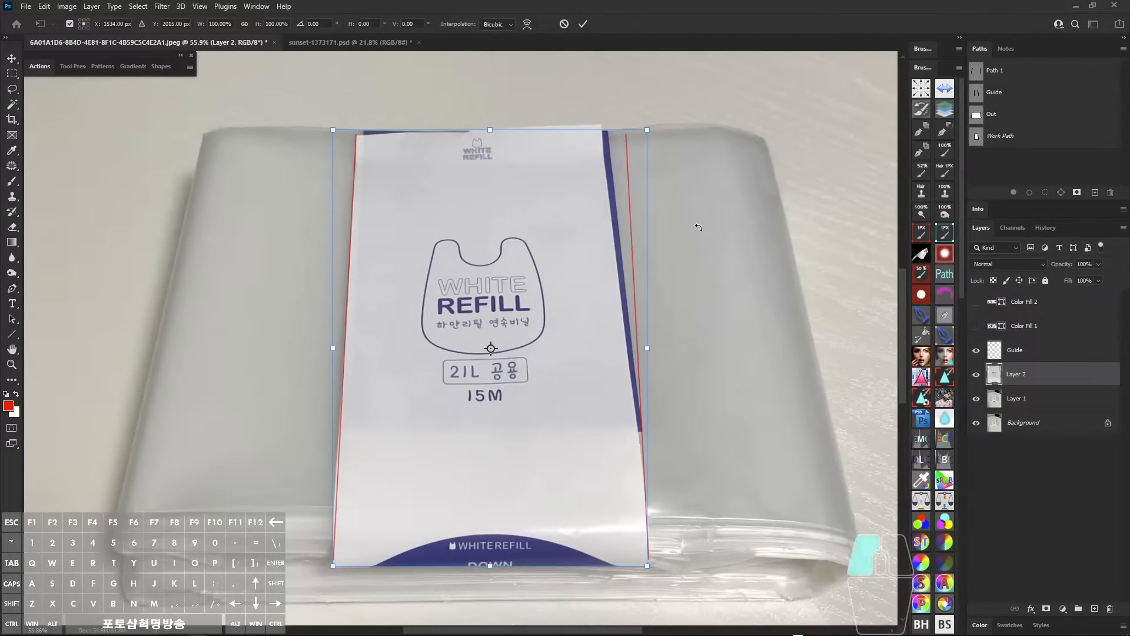
pyautogui.moveTo(698, 226); pyautogui.dragTo(701, 230)
pyautogui.press('space')
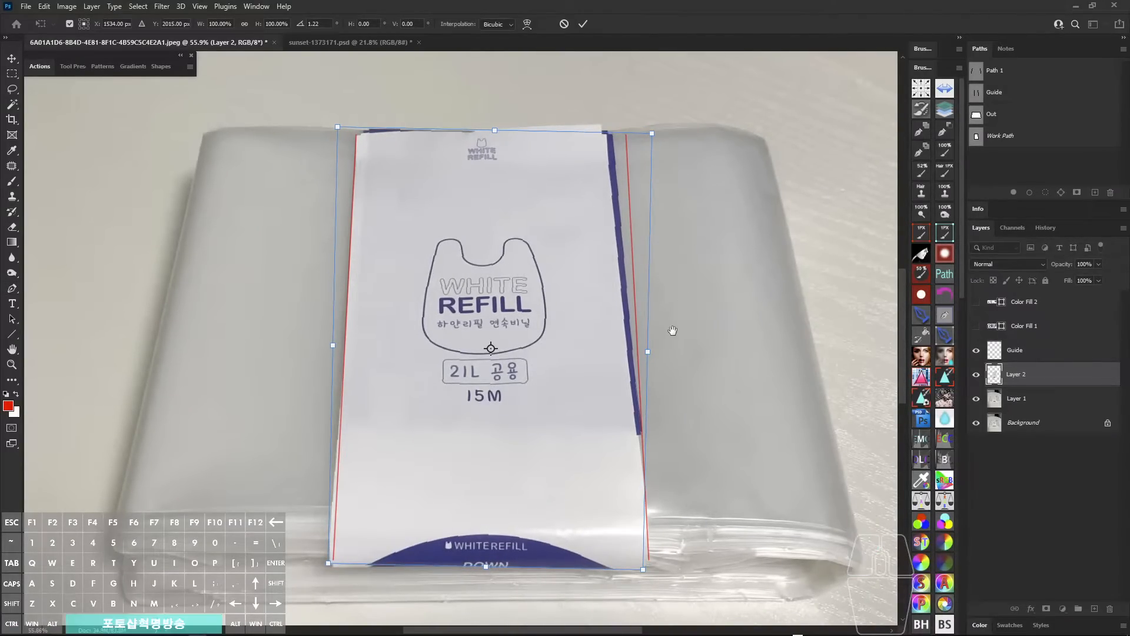
pyautogui.moveTo(672, 340); pyautogui.dragTo(662, 323)
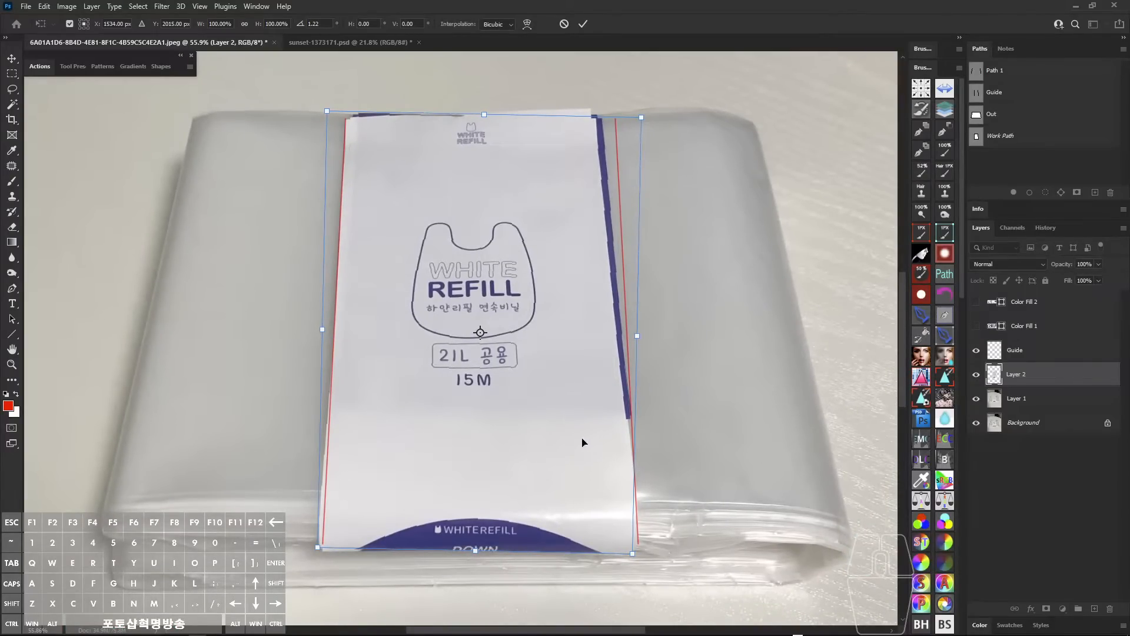
pyautogui.moveTo(580, 428)
pyautogui.mouseDown()
pyautogui.moveTo(596, 428)
pyautogui.moveTo(580, 418)
pyautogui.mouseUp()
pyautogui.moveTo(581, 227); pyautogui.dragTo(577, 231)
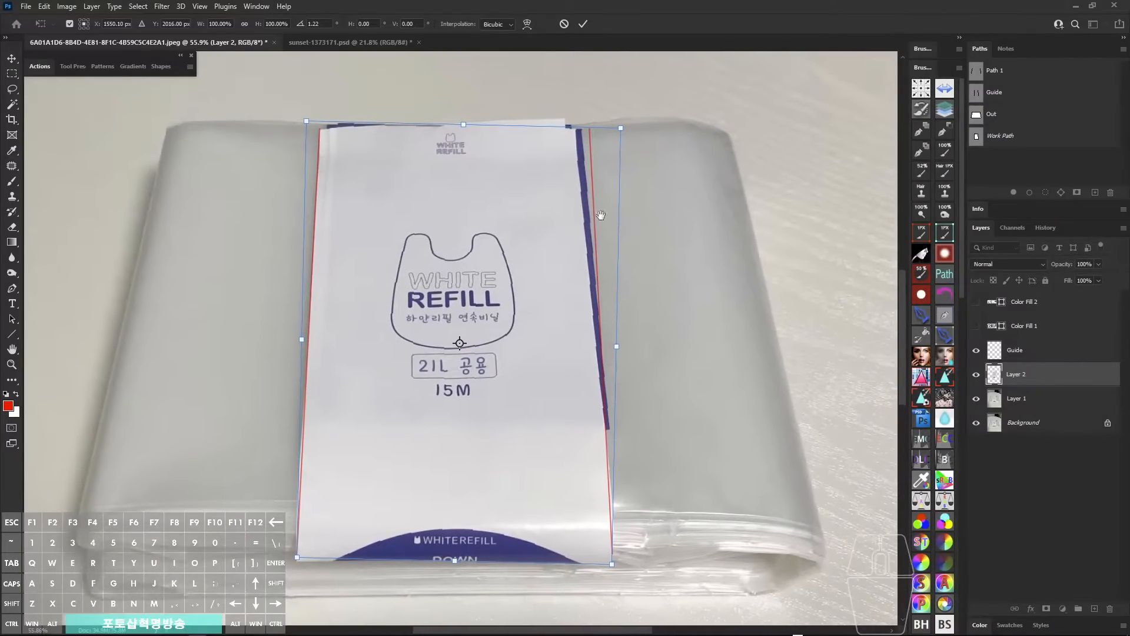
# - Distort the label's upper right corner so its blue side strip follows the right red guide line
pyautogui.click(488, 321)
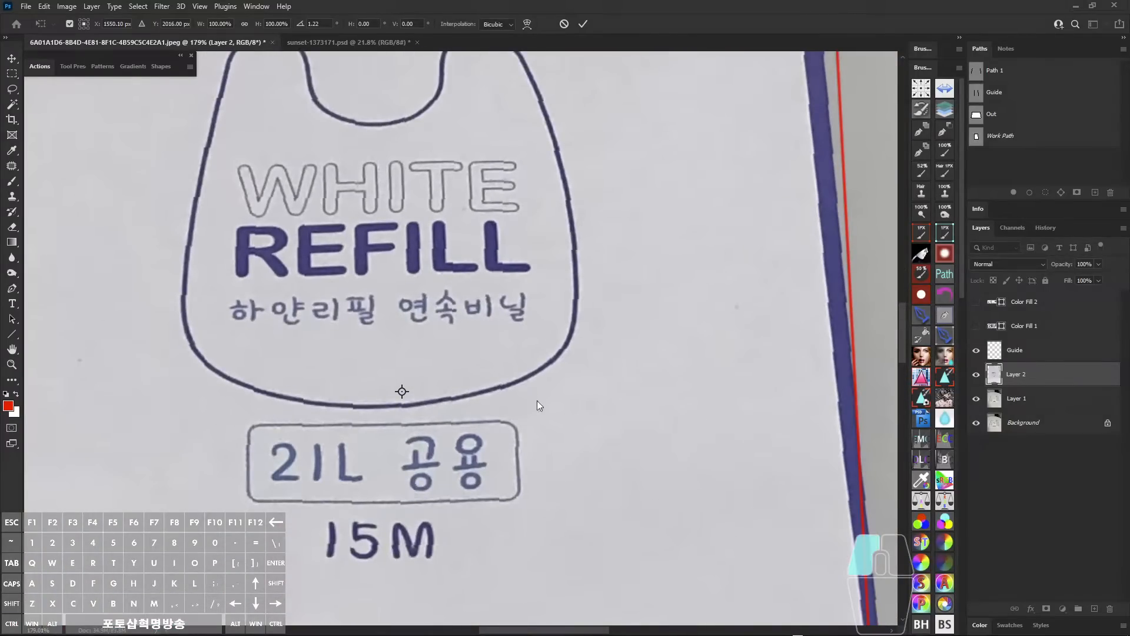
pyautogui.moveTo(546, 386)
pyautogui.mouseDown()
pyautogui.moveTo(529, 283)
pyautogui.moveTo(362, 233)
pyautogui.mouseUp()
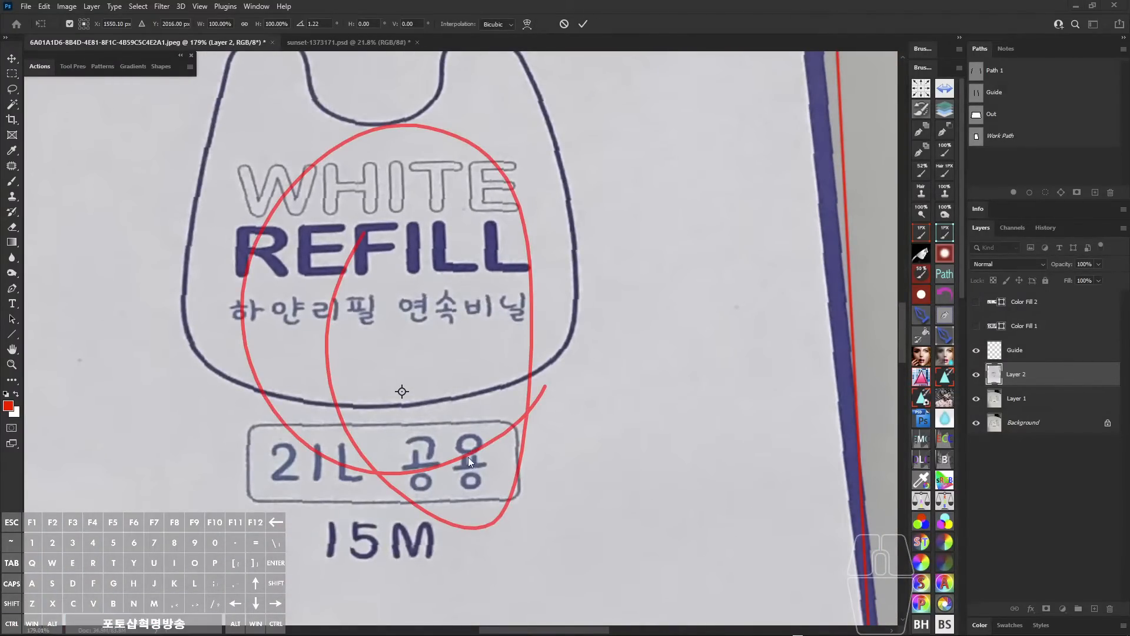
pyautogui.moveTo(468, 457)
pyautogui.mouseDown()
pyautogui.moveTo(432, 234)
pyautogui.moveTo(344, 465)
pyautogui.moveTo(486, 319)
pyautogui.mouseUp()
pyautogui.hotkey('alt', 'z')
pyautogui.moveTo(562, 248); pyautogui.dragTo(517, 242)
pyautogui.moveTo(574, 171)
pyautogui.mouseDown()
pyautogui.moveTo(607, 190)
pyautogui.moveTo(579, 183)
pyautogui.moveTo(592, 182)
pyautogui.mouseUp()
pyautogui.moveTo(589, 518); pyautogui.dragTo(578, 261)
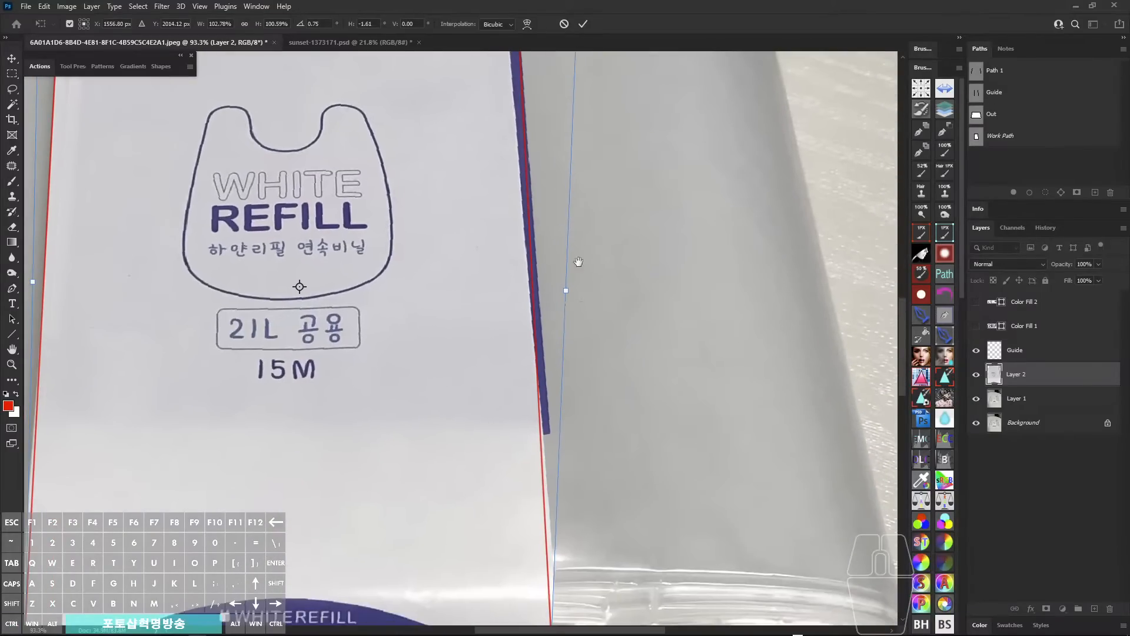
# - Adjust the label's lower right corner toward the lower end of the right guide line
pyautogui.moveTo(576, 453); pyautogui.dragTo(572, 290)
pyautogui.moveTo(547, 494)
pyautogui.mouseDown()
pyautogui.moveTo(540, 480)
pyautogui.moveTo(532, 488)
pyautogui.moveTo(582, 465)
pyautogui.moveTo(563, 478)
pyautogui.mouseUp()
pyautogui.moveTo(499, 419); pyautogui.dragTo(553, 395)
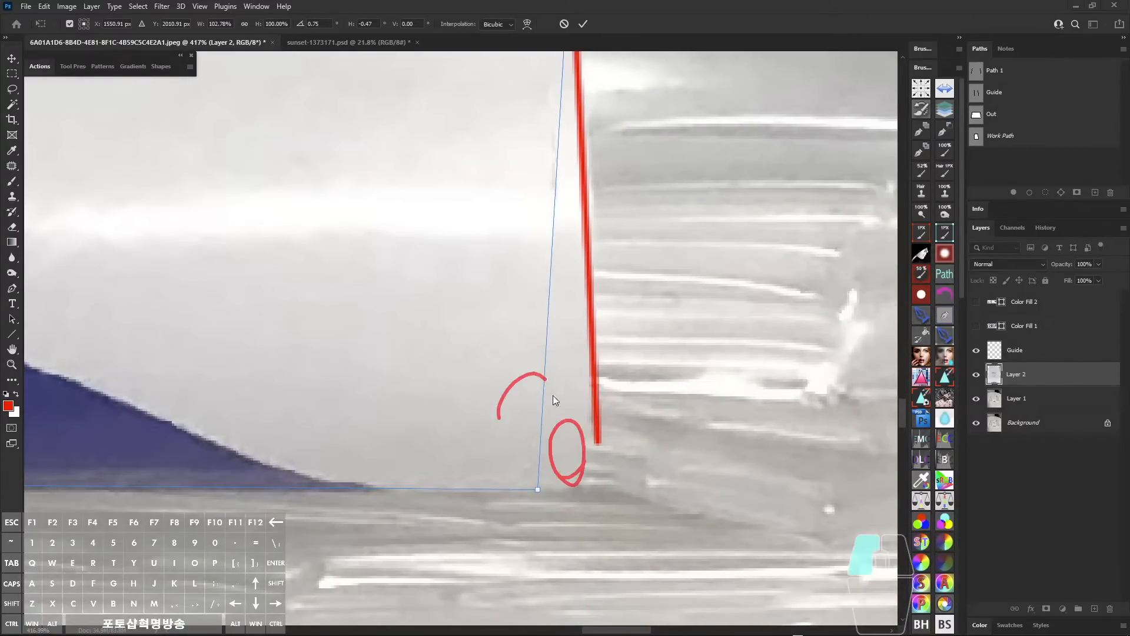
pyautogui.moveTo(530, 449); pyautogui.dragTo(542, 433)
pyautogui.press('alt')
pyautogui.moveTo(625, 379); pyautogui.dragTo(532, 392)
pyautogui.moveTo(532, 392); pyautogui.dragTo(774, 422)
# - Distort the label's lower left and upper left corners so its left edge matches the left guide line
pyautogui.moveTo(459, 394); pyautogui.dragTo(428, 379)
pyautogui.moveTo(376, 434); pyautogui.dragTo(373, 437)
pyautogui.moveTo(423, 262); pyautogui.dragTo(439, 446)
pyautogui.moveTo(401, 143); pyautogui.dragTo(389, 144)
pyautogui.moveTo(460, 418); pyautogui.dragTo(455, 228)
pyautogui.moveTo(386, 434); pyautogui.dragTo(388, 433)
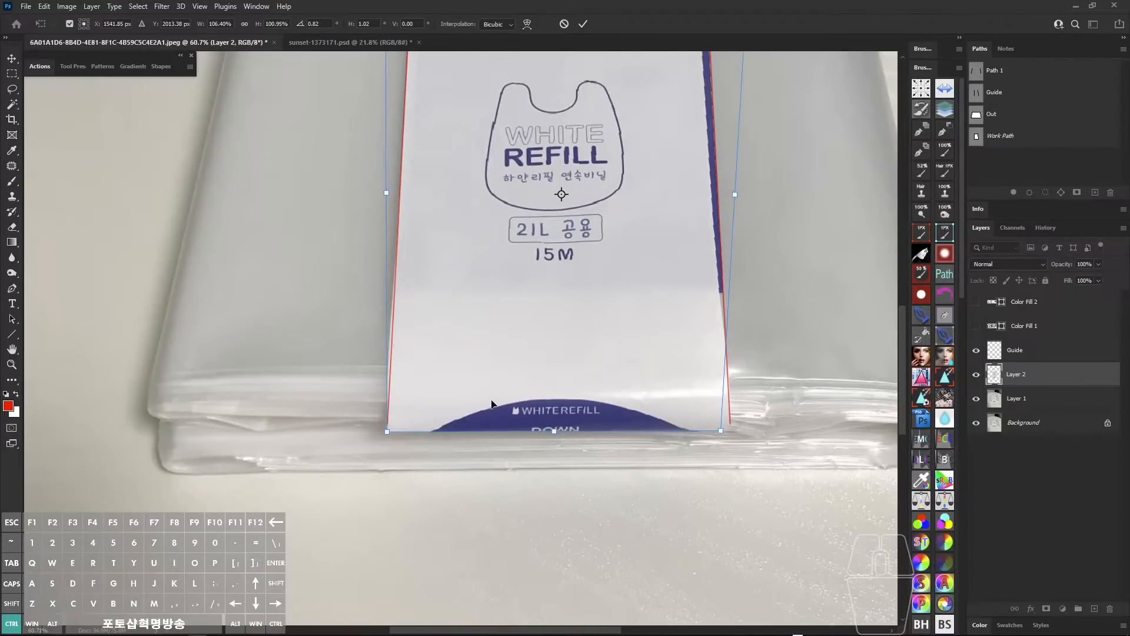
# - Raise the label's upper right and upper left corners slightly past the bag's upper edge and apply the transform
pyautogui.moveTo(572, 349); pyautogui.dragTo(548, 386)
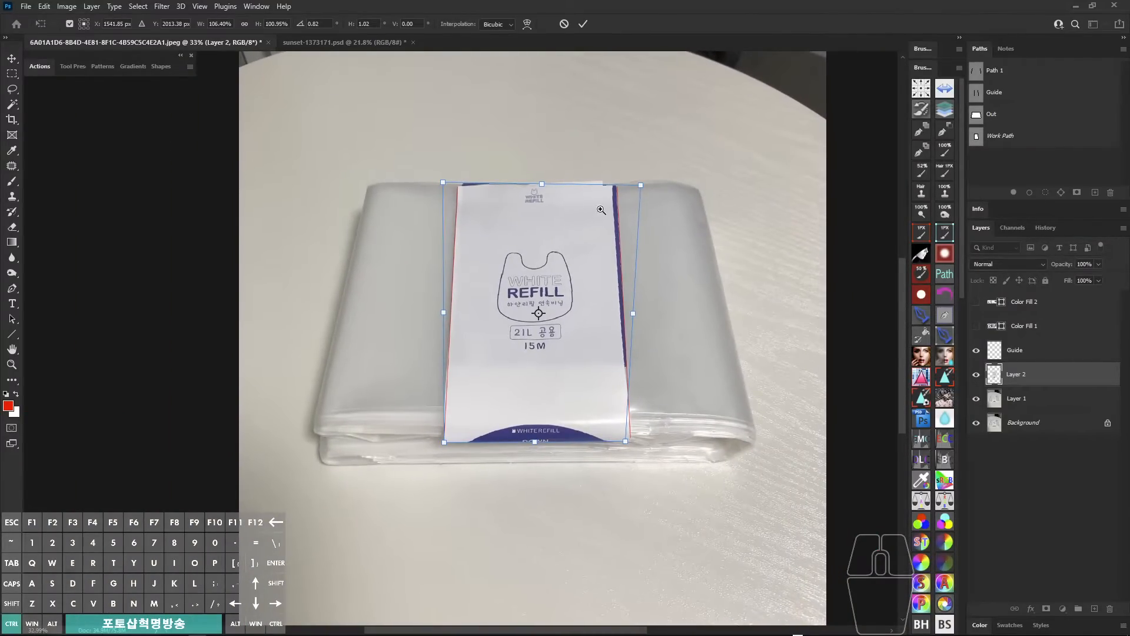
pyautogui.moveTo(604, 210); pyautogui.dragTo(631, 217)
pyautogui.moveTo(670, 170); pyautogui.dragTo(670, 167)
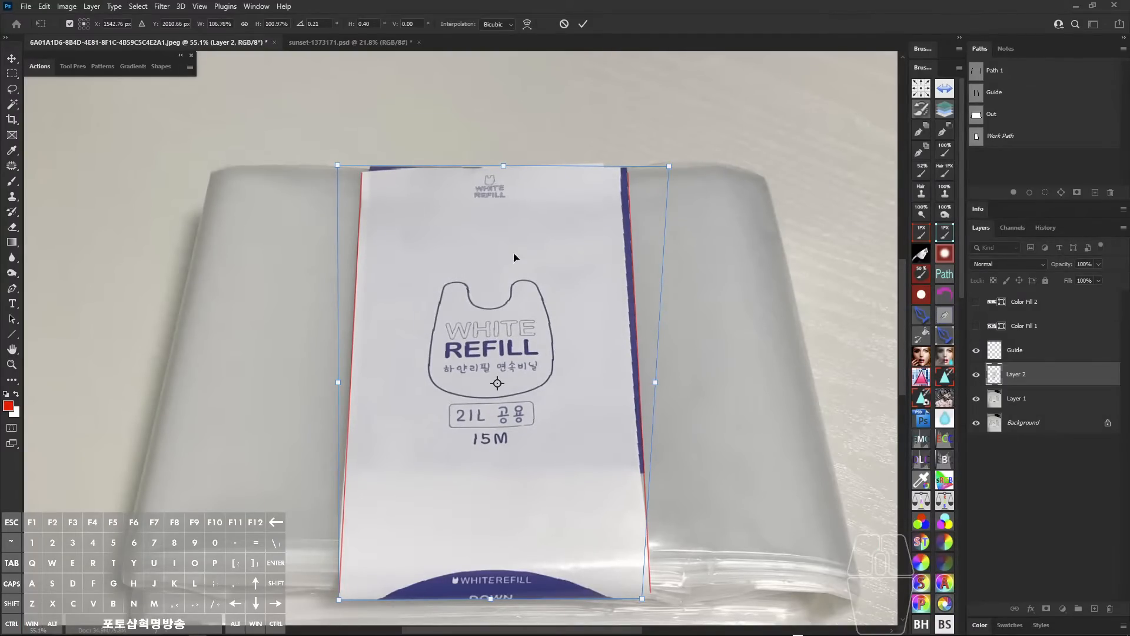
pyautogui.moveTo(335, 165); pyautogui.dragTo(337, 162)
pyautogui.press('Return')
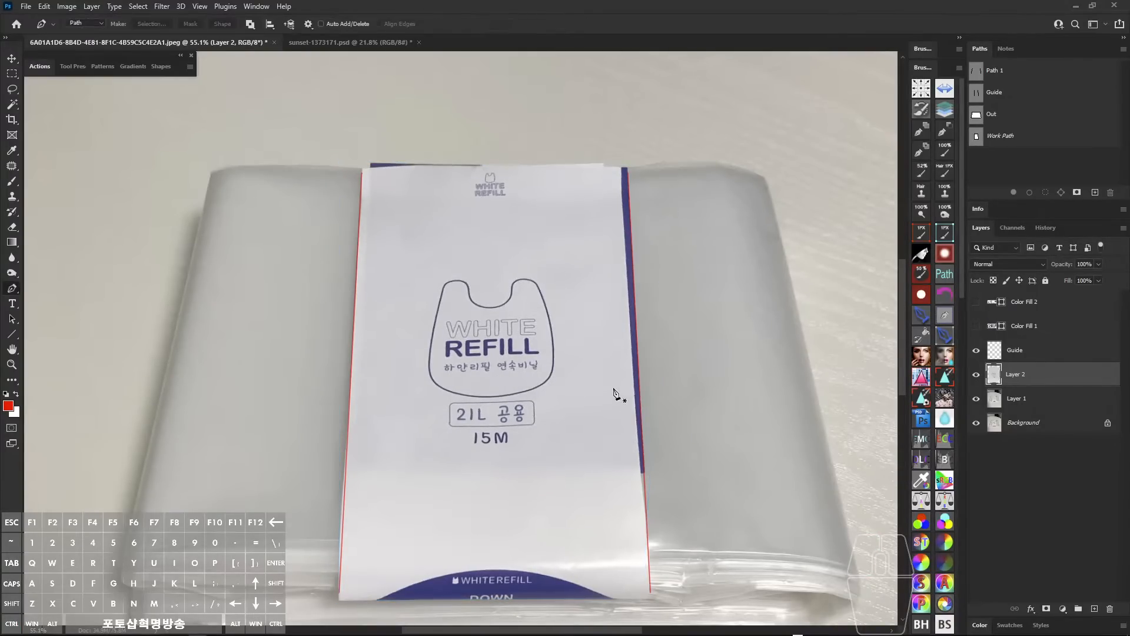
# - Hide the Guide layer so the red guide lines no longer cover the label
pyautogui.moveTo(657, 348); pyautogui.dragTo(623, 326)
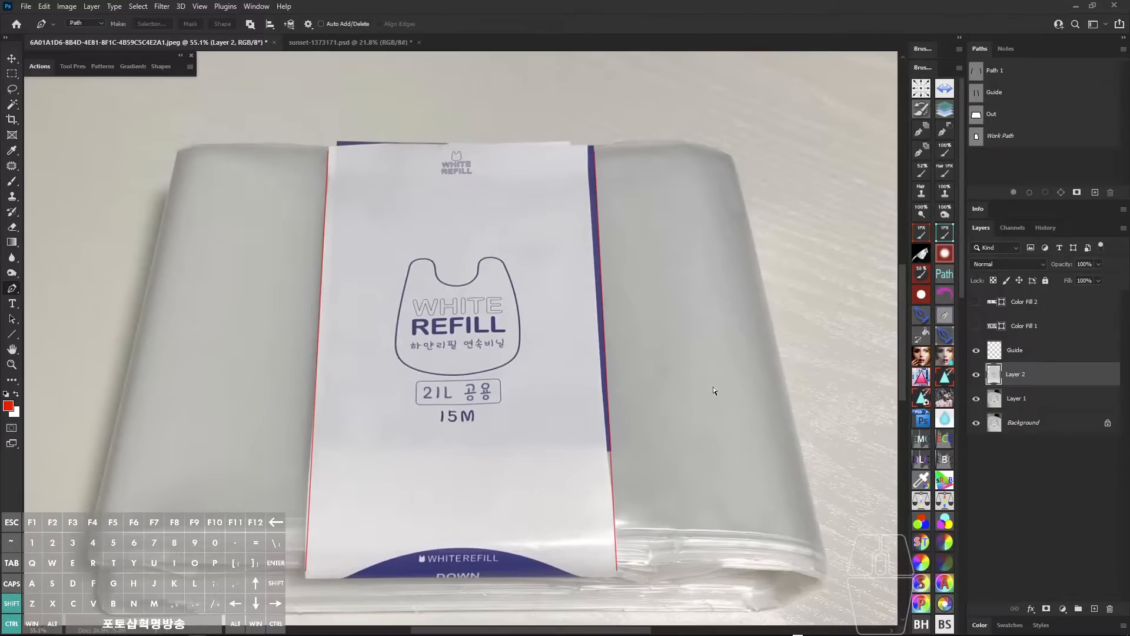
pyautogui.click(1036, 353)
pyautogui.hotkey('ctrl', ',')
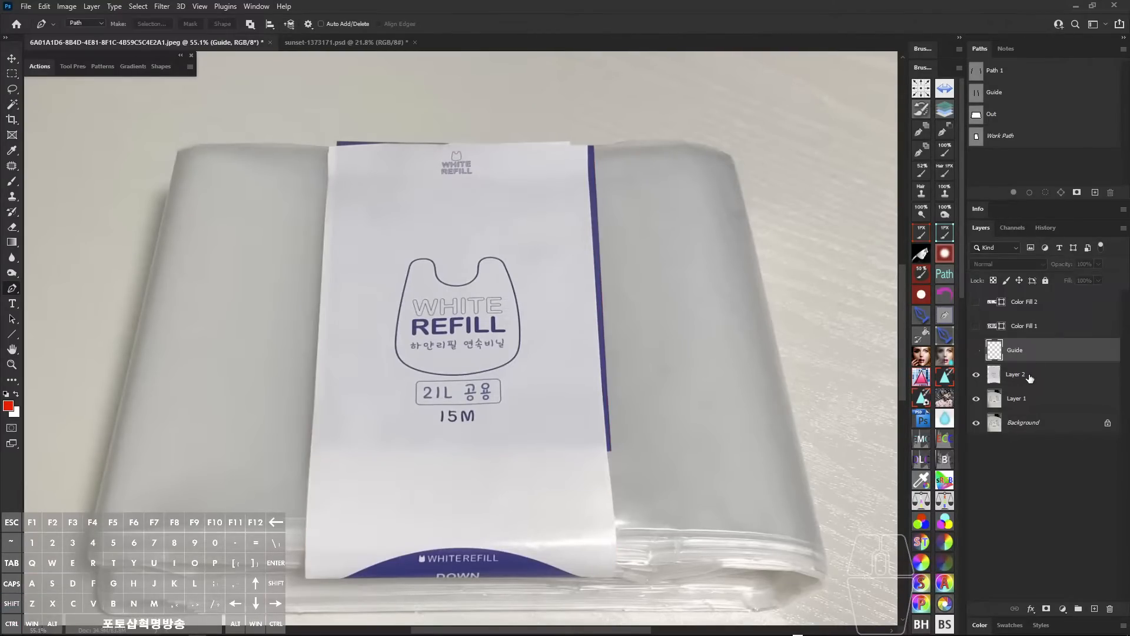
# - Toggle Layer 2's visibility repeatedly to compare the straightened label with the original beneath it
pyautogui.click(1036, 376)
pyautogui.hotkey('ctrl', ',')
pyautogui.hotkey('ctrl', ',')
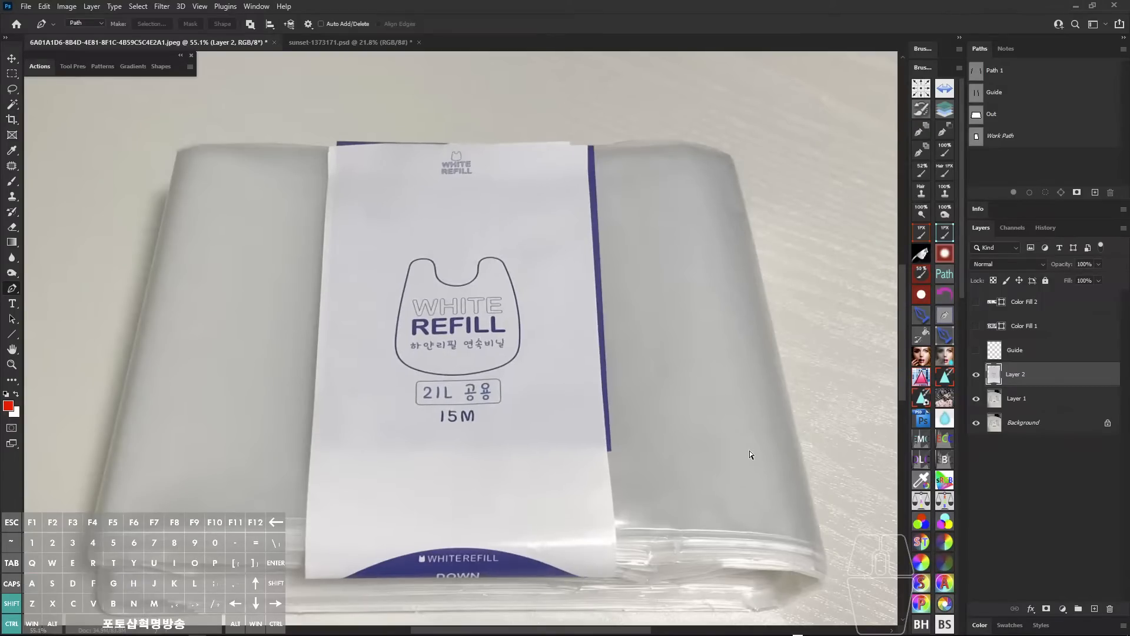
pyautogui.press('a')
pyautogui.press('a')
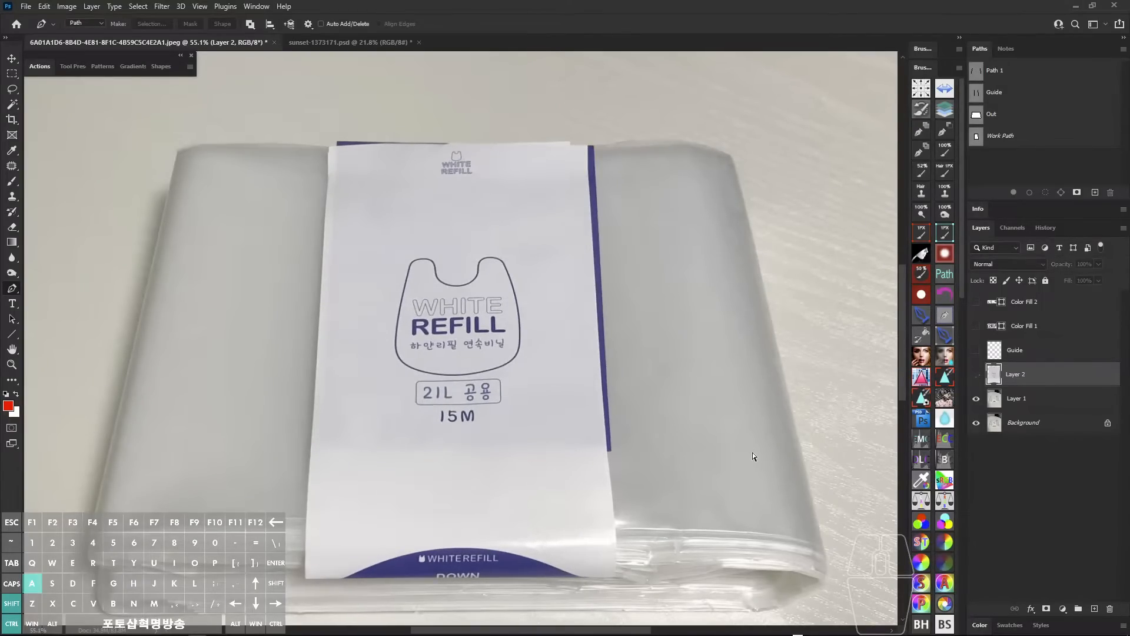
pyautogui.press('a')
pyautogui.press('a')
pyautogui.press('a')
pyautogui.press('a')
pyautogui.press('a')
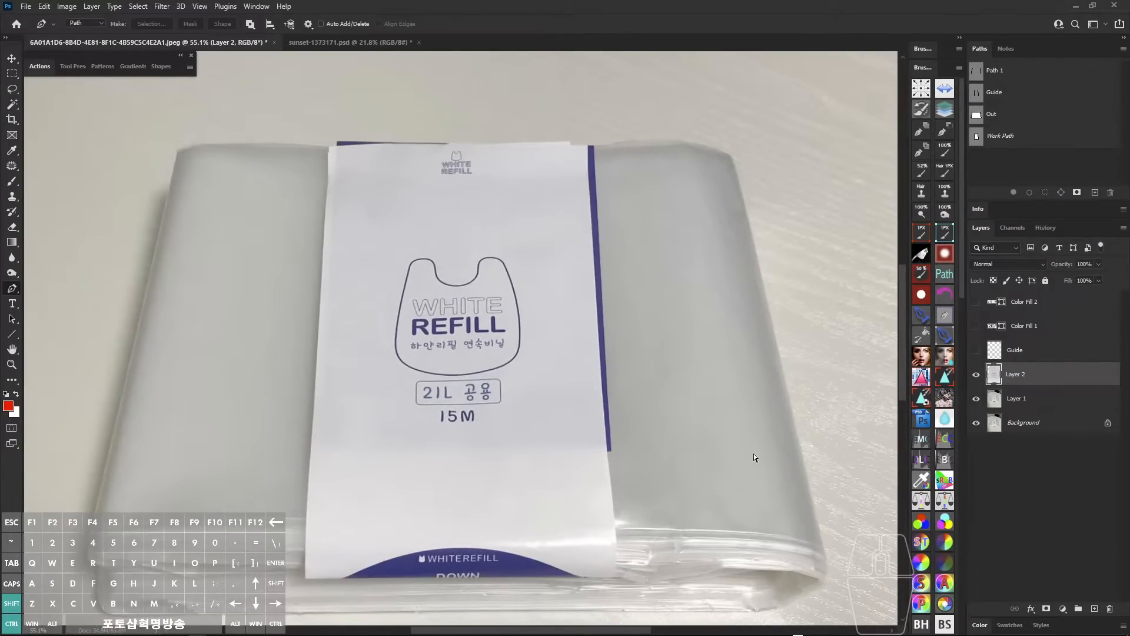
pyautogui.hotkey('ctrl', 'shift', 'a')
# - Display the Out path, inspect Layer 2 at the label's lower right corner, and stamp all visible layers into a new layer above it
pyautogui.moveTo(776, 328); pyautogui.dragTo(722, 289)
pyautogui.click(1004, 119)
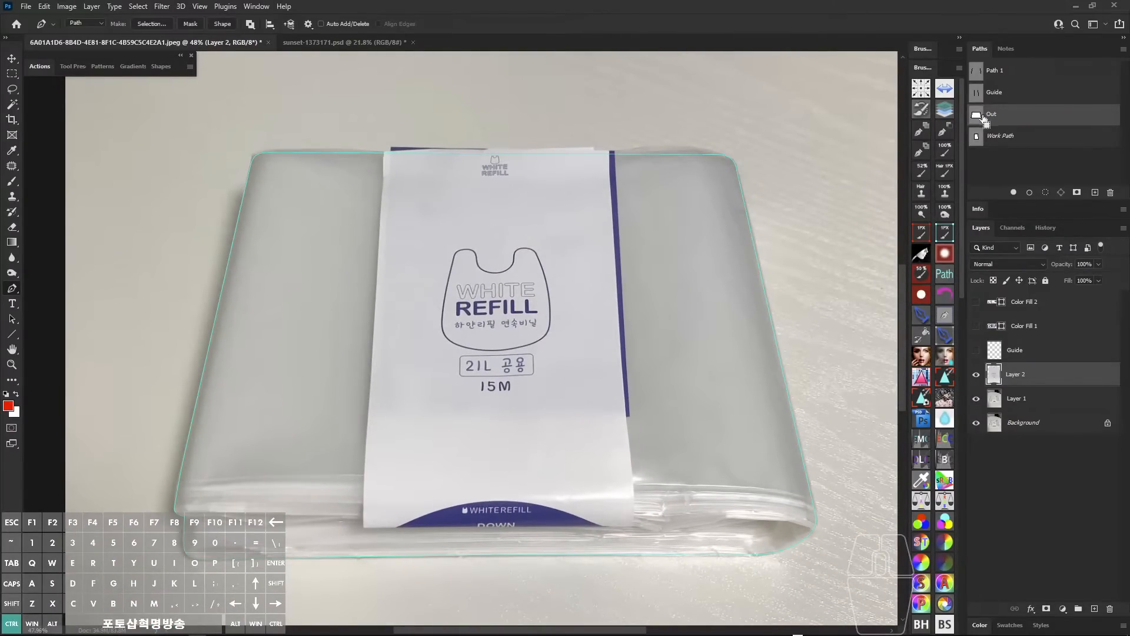
pyautogui.moveTo(627, 503)
pyautogui.mouseDown()
pyautogui.moveTo(694, 439)
pyautogui.moveTo(665, 291)
pyautogui.moveTo(664, 393)
pyautogui.mouseUp()
pyautogui.moveTo(769, 387); pyautogui.dragTo(652, 400)
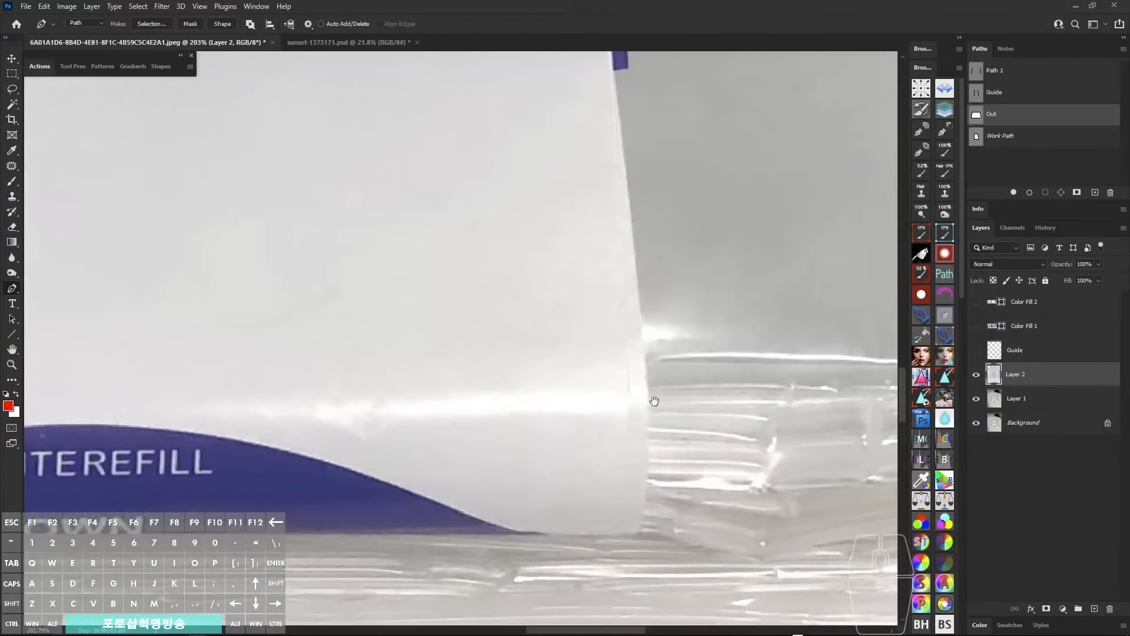
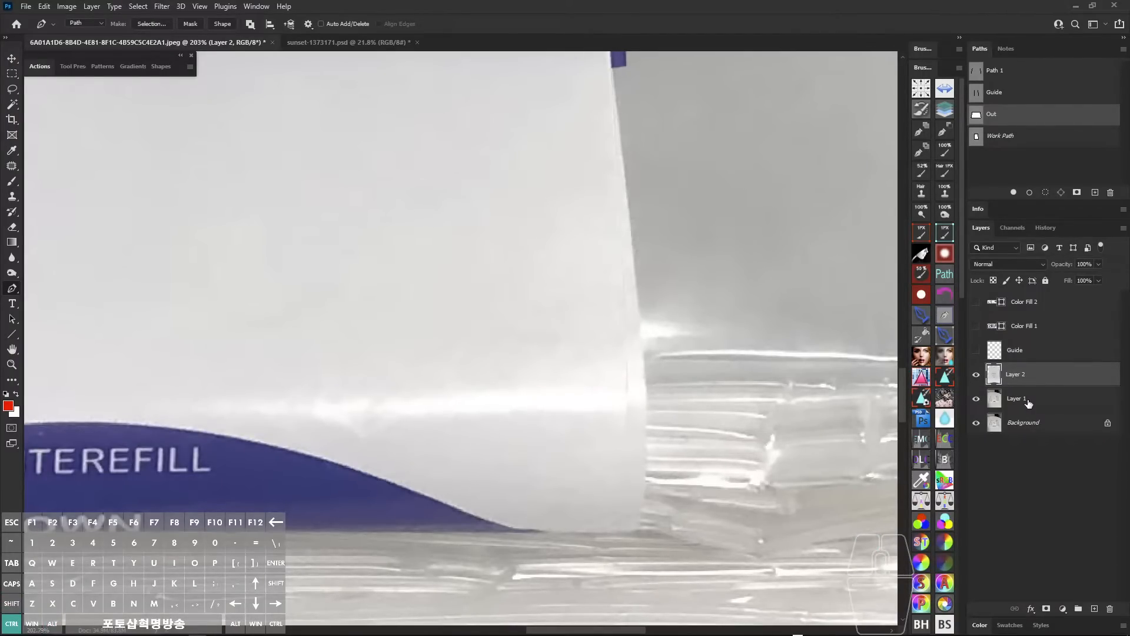
pyautogui.click(976, 375)
pyautogui.click(977, 375)
pyautogui.click(1031, 396)
pyautogui.click(1030, 378)
pyautogui.click(1028, 384)
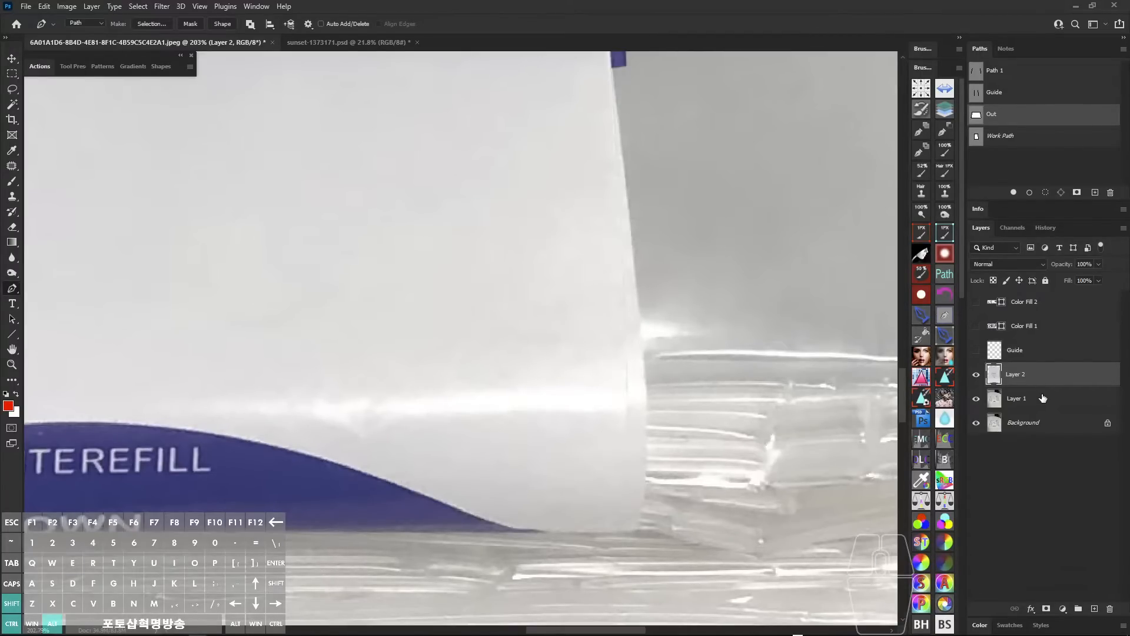
pyautogui.hotkey('ctrl', 'shift', 'alt', 'e')
# - Patch the creases and uneven spots along the label's right edge, around and below the end of the blue strip, on Layer 3
pyautogui.moveTo(620, 291)
pyautogui.mouseDown()
pyautogui.moveTo(576, 310)
pyautogui.moveTo(584, 289)
pyautogui.mouseUp()
pyautogui.press('j')
pyautogui.hotkey('ctrl', 'd')
pyautogui.moveTo(591, 317)
pyautogui.mouseDown()
pyautogui.moveTo(549, 331)
pyautogui.moveTo(600, 377)
pyautogui.moveTo(577, 381)
pyautogui.mouseUp()
pyautogui.moveTo(575, 381); pyautogui.dragTo(525, 355)
pyautogui.hotkey('ctrl', 'd')
pyautogui.moveTo(578, 407); pyautogui.dragTo(577, 382)
pyautogui.moveTo(582, 374)
pyautogui.mouseDown()
pyautogui.moveTo(569, 397)
pyautogui.moveTo(588, 425)
pyautogui.moveTo(550, 432)
pyautogui.moveTo(584, 472)
pyautogui.moveTo(547, 459)
pyautogui.mouseUp()
pyautogui.hotkey('ctrl', 'd')
pyautogui.hotkey('ctrl', 'd')
pyautogui.moveTo(565, 302); pyautogui.dragTo(580, 379)
pyautogui.moveTo(593, 268)
pyautogui.mouseDown()
pyautogui.moveTo(578, 299)
pyautogui.moveTo(591, 278)
pyautogui.mouseUp()
pyautogui.hotkey('ctrl', 'd')
pyautogui.moveTo(593, 297)
pyautogui.mouseDown()
pyautogui.moveTo(562, 311)
pyautogui.moveTo(566, 419)
pyautogui.mouseUp()
pyautogui.moveTo(589, 329); pyautogui.dragTo(592, 337)
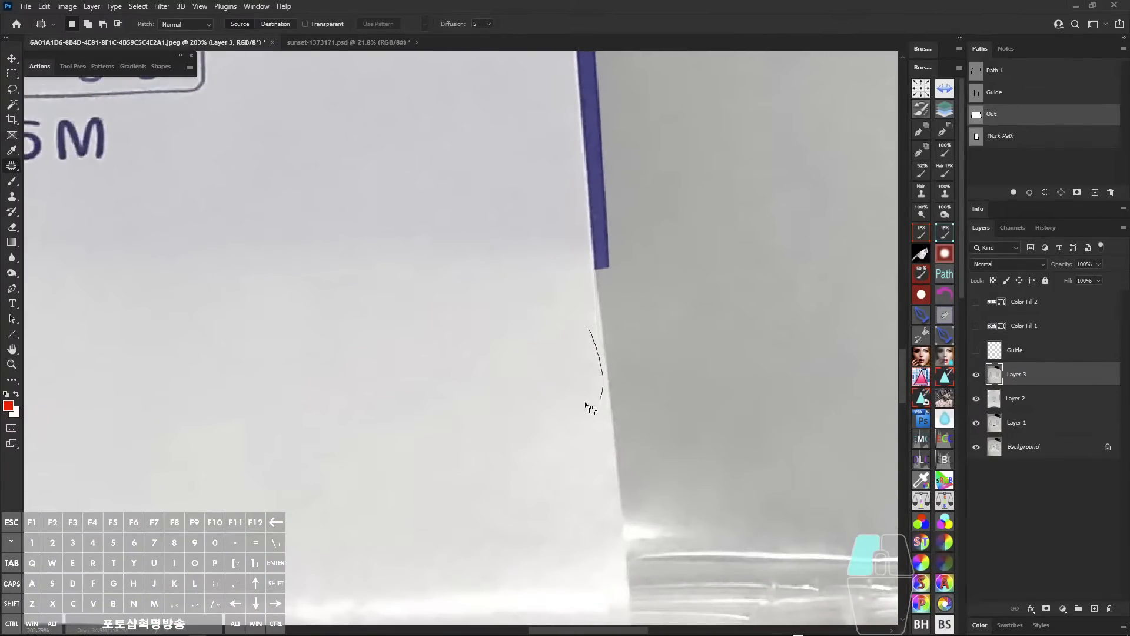
pyautogui.moveTo(586, 405); pyautogui.dragTo(581, 389)
pyautogui.moveTo(588, 377); pyautogui.dragTo(542, 365)
pyautogui.hotkey('ctrl', 'd')
pyautogui.moveTo(604, 318); pyautogui.dragTo(568, 328)
pyautogui.moveTo(589, 292)
pyautogui.mouseDown()
pyautogui.moveTo(600, 434)
pyautogui.moveTo(606, 399)
pyautogui.moveTo(577, 367)
pyautogui.mouseUp()
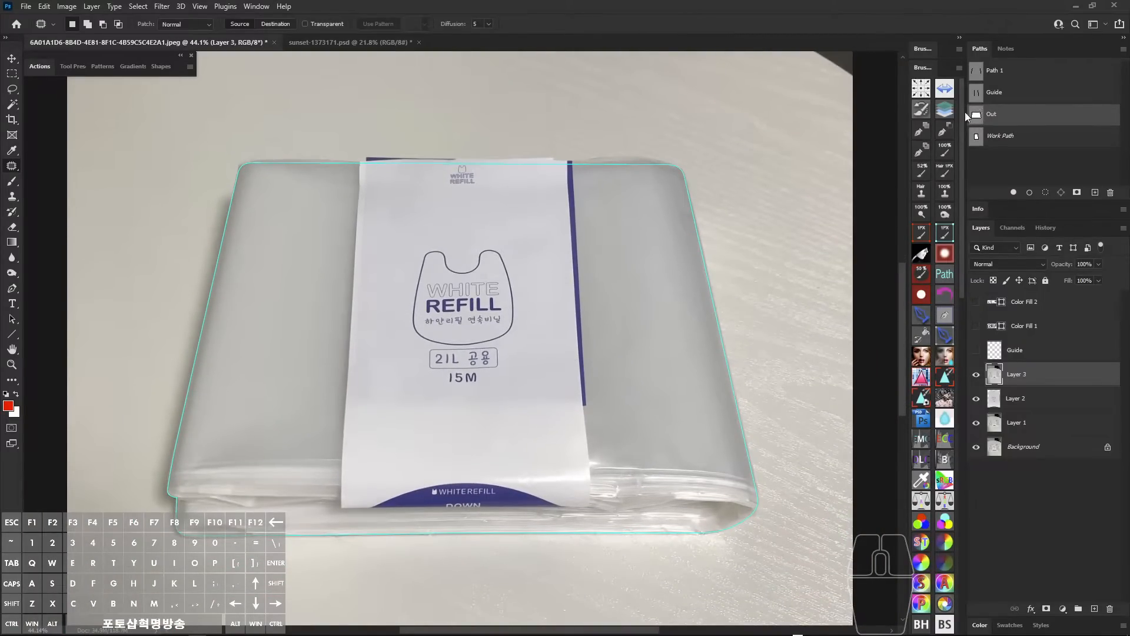
# - Load the Out path as a selection and use it to mask Layer 3 to the product
pyautogui.keyDown('ctrl'); pyautogui.click(977, 116); pyautogui.keyUp('ctrl')
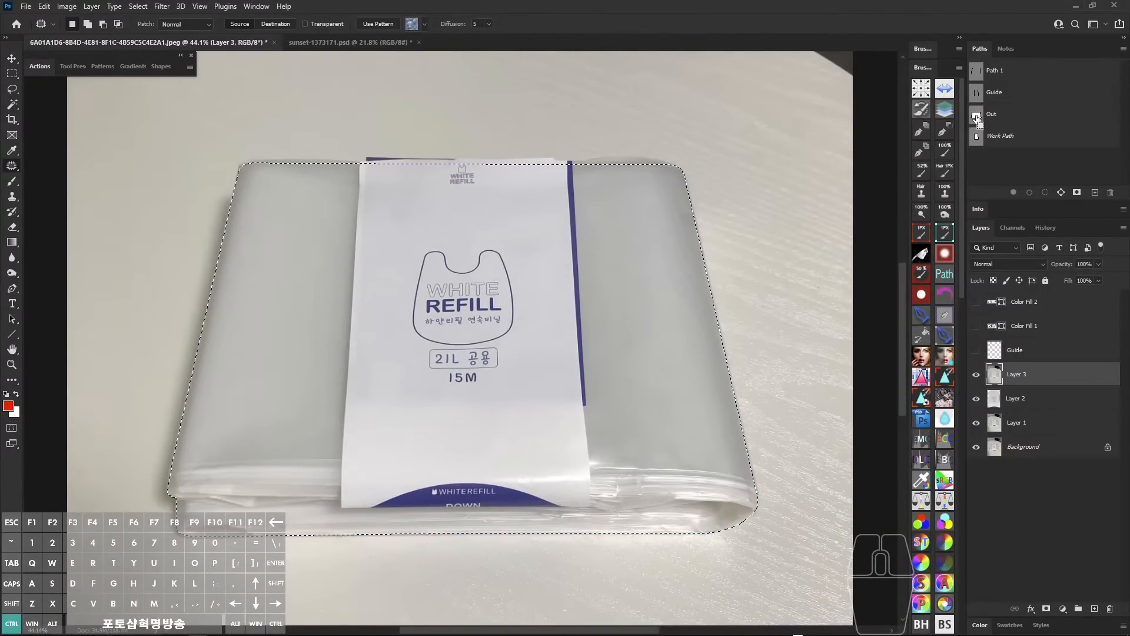
pyautogui.moveTo(704, 385); pyautogui.dragTo(701, 378)
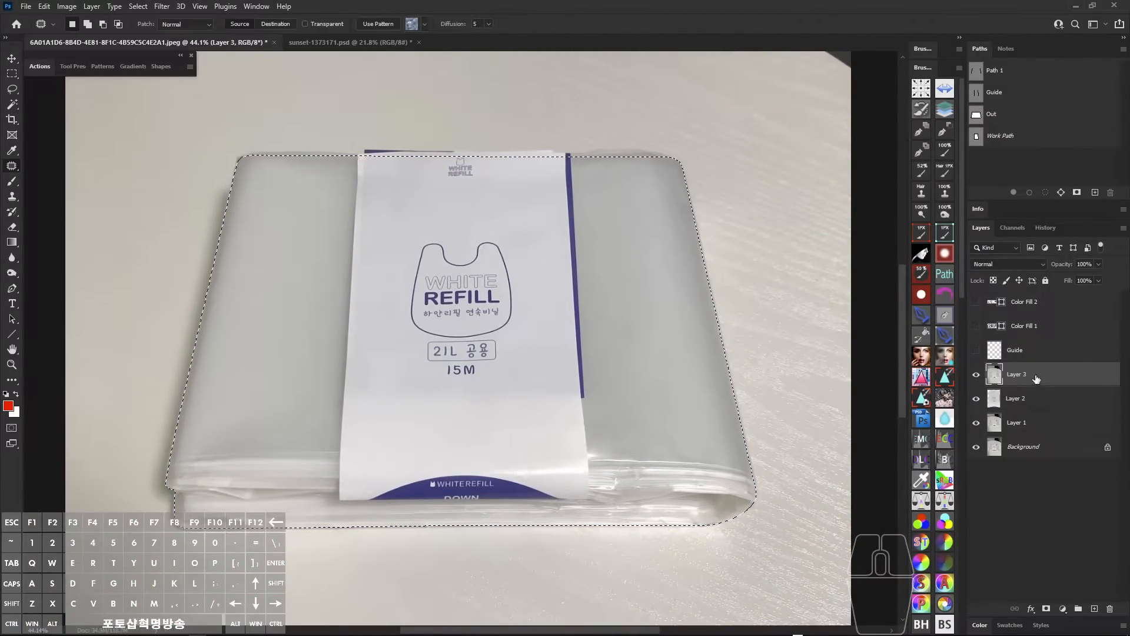
pyautogui.click(1030, 380)
pyautogui.press('space')
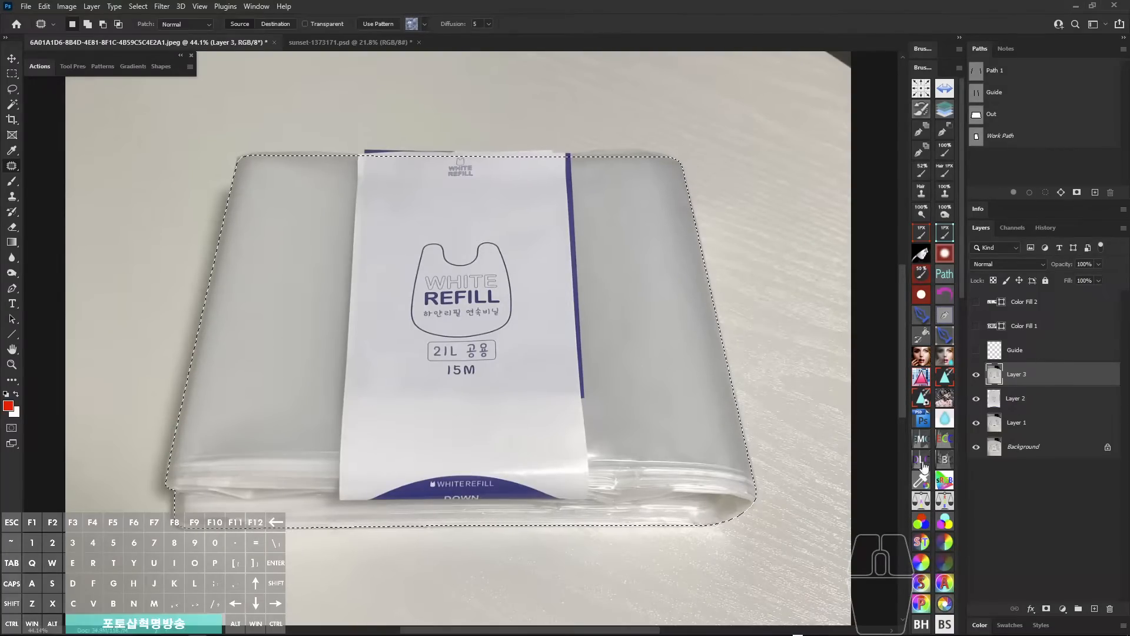
pyautogui.click(1046, 610)
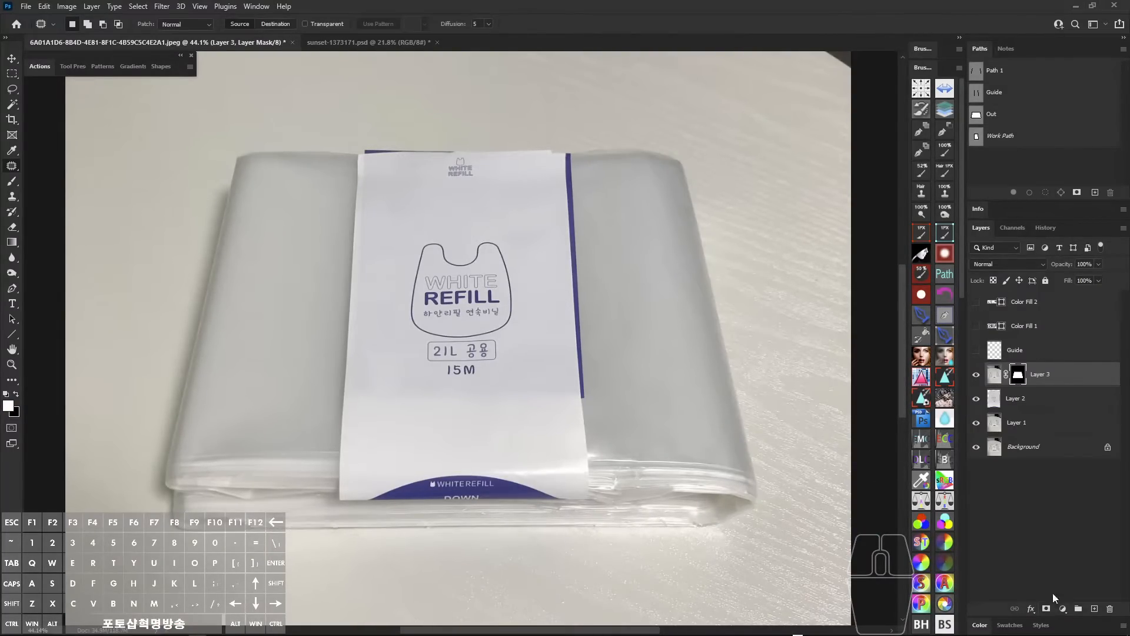
# - Add a white ffffff Solid Color fill layer between Layer 2 and the masked Layer 3
pyautogui.click(1045, 408)
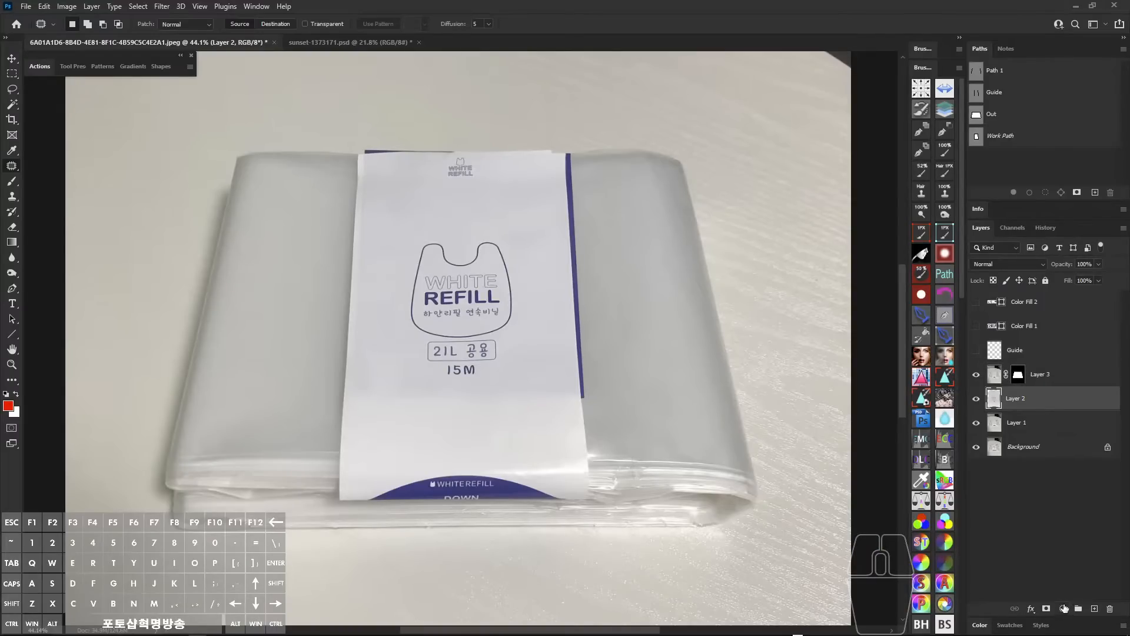
pyautogui.click(1064, 608)
pyautogui.click(1057, 394)
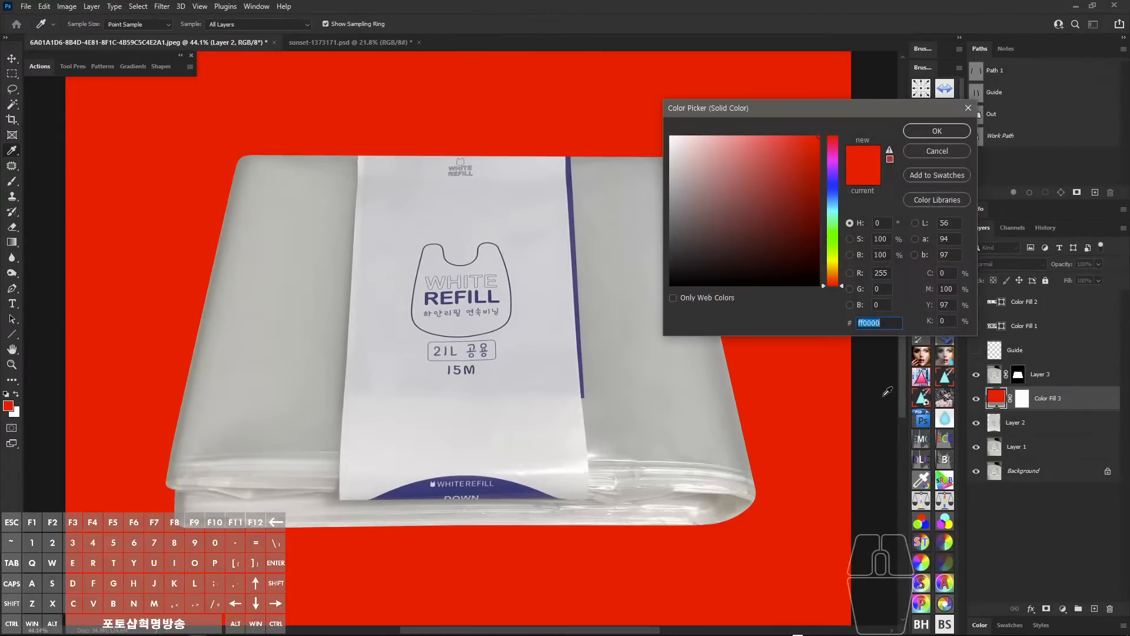
pyautogui.write('ffffff')
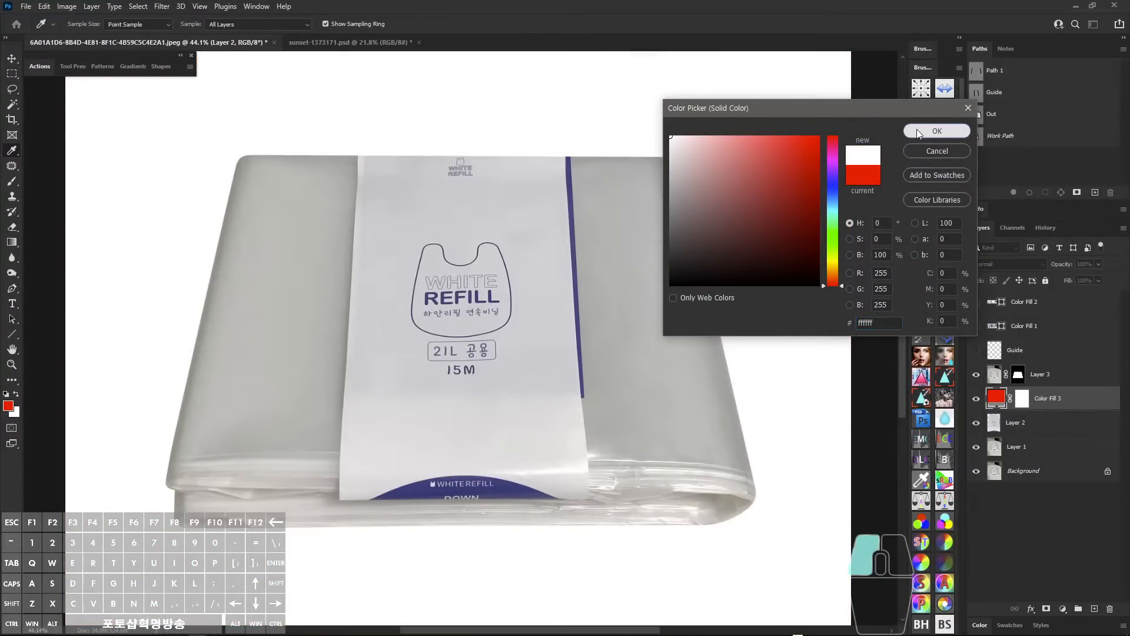
pyautogui.click(936, 131)
pyautogui.scroll(-3, 478, 498)
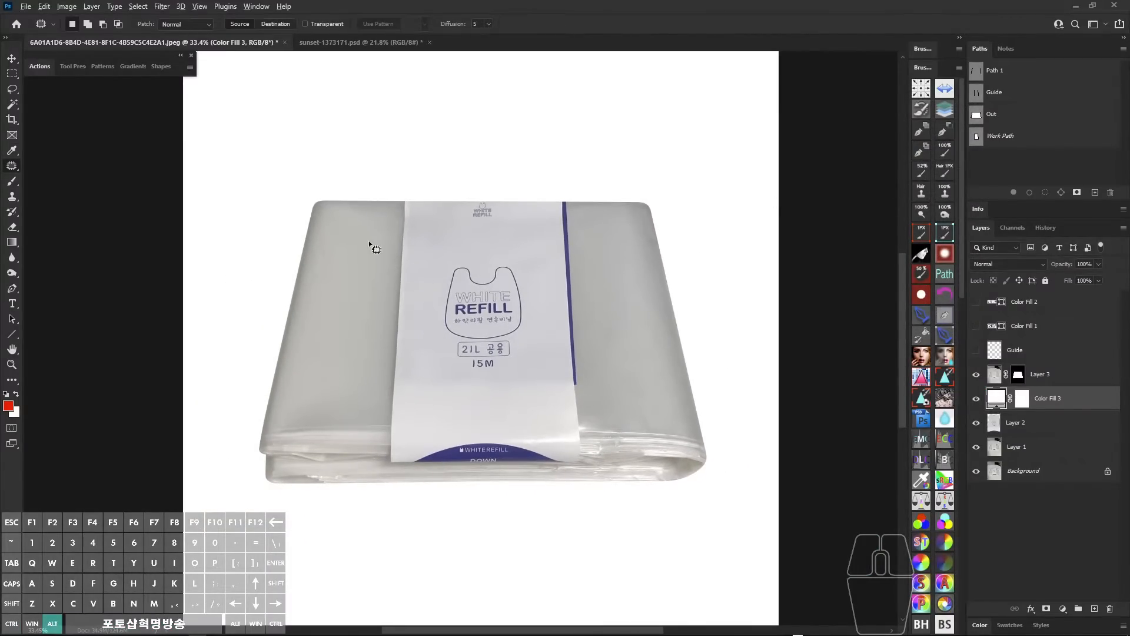
pyautogui.moveTo(310, 206)
pyautogui.mouseDown()
pyautogui.moveTo(350, 184)
pyautogui.moveTo(405, 309)
pyautogui.moveTo(380, 482)
pyautogui.moveTo(287, 299)
pyautogui.mouseUp()
pyautogui.moveTo(590, 206)
pyautogui.mouseDown()
pyautogui.moveTo(613, 191)
pyautogui.moveTo(594, 471)
pyautogui.moveTo(586, 211)
pyautogui.mouseUp()
pyautogui.moveTo(705, 139); pyautogui.dragTo(711, 153)
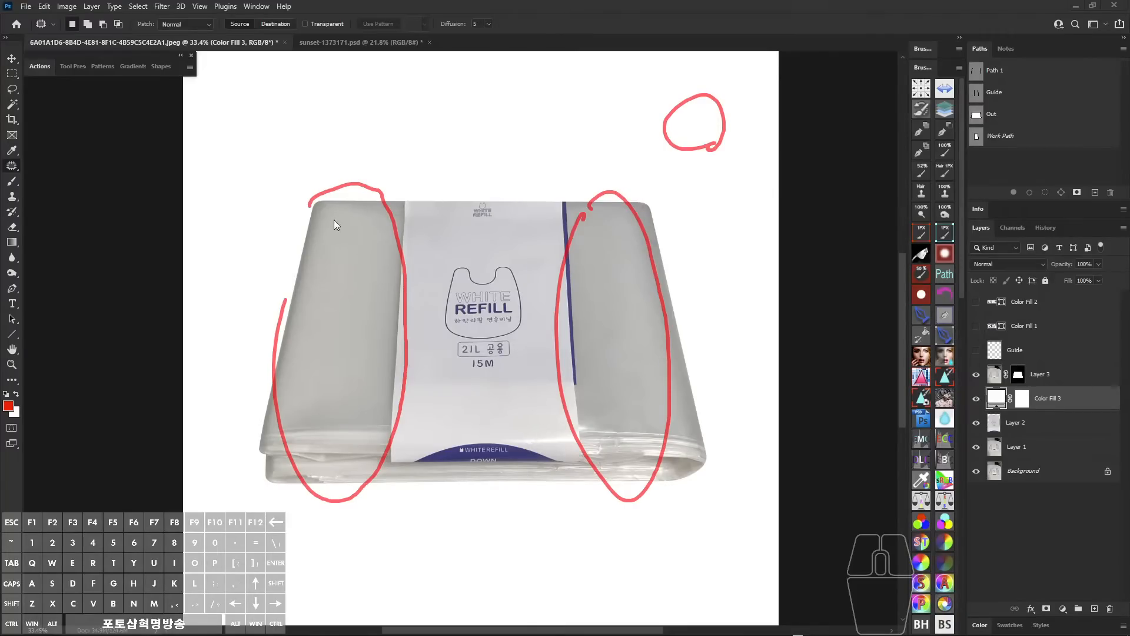
pyautogui.moveTo(333, 220)
pyautogui.mouseDown()
pyautogui.moveTo(282, 416)
pyautogui.moveTo(302, 231)
pyautogui.mouseUp()
pyautogui.moveTo(589, 233)
pyautogui.mouseDown()
pyautogui.moveTo(693, 426)
pyautogui.moveTo(576, 253)
pyautogui.mouseUp()
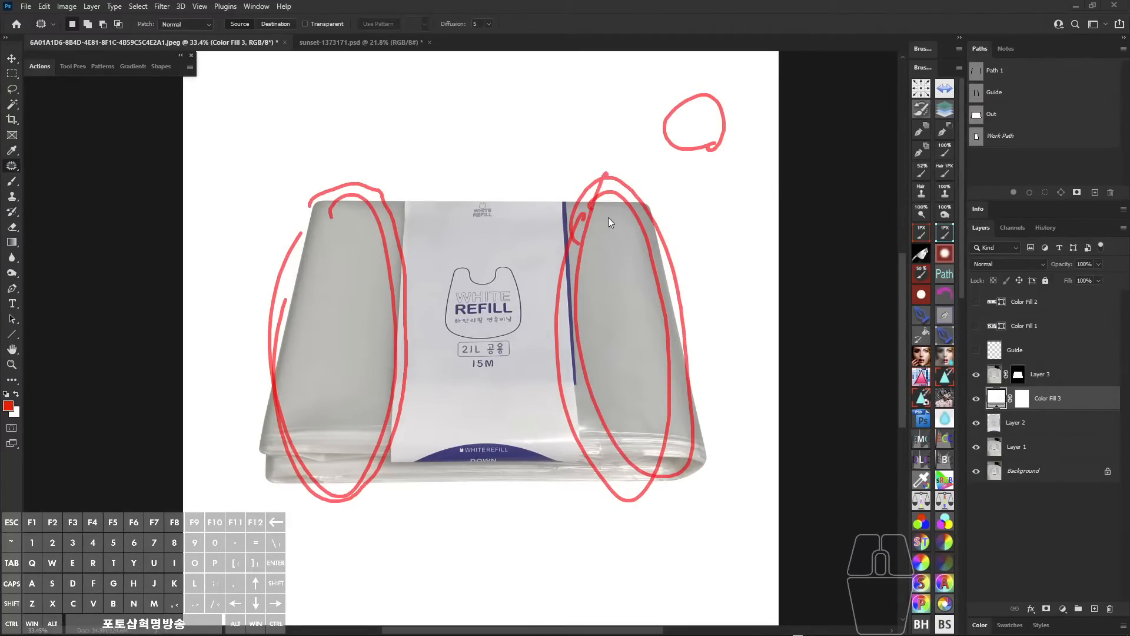
pyautogui.moveTo(469, 238); pyautogui.dragTo(484, 217)
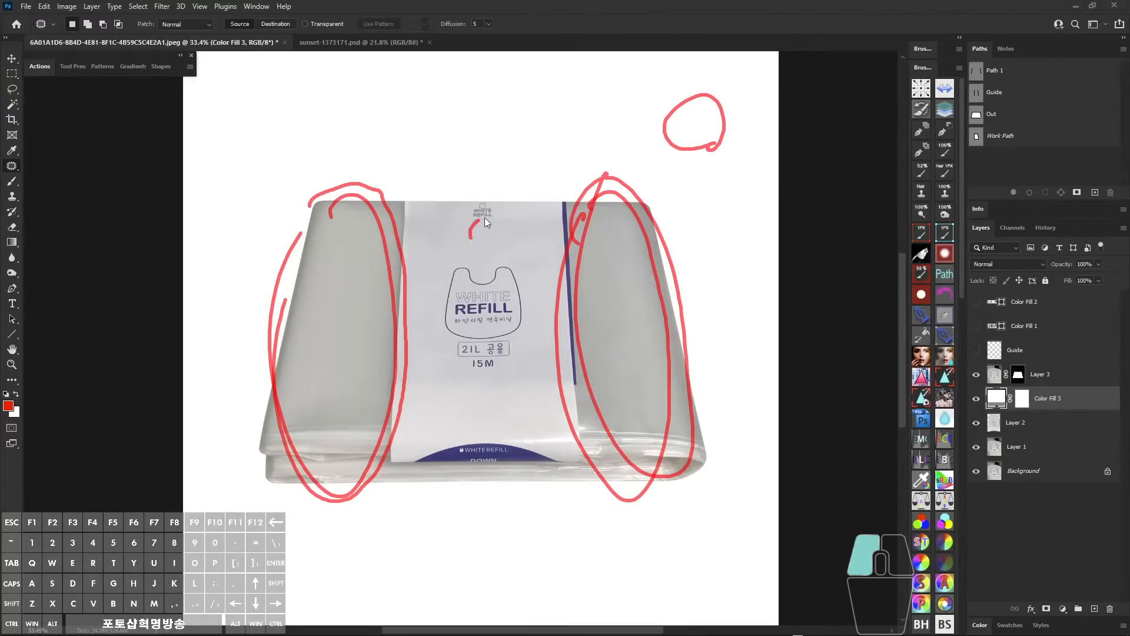
pyautogui.moveTo(485, 418); pyautogui.dragTo(487, 233)
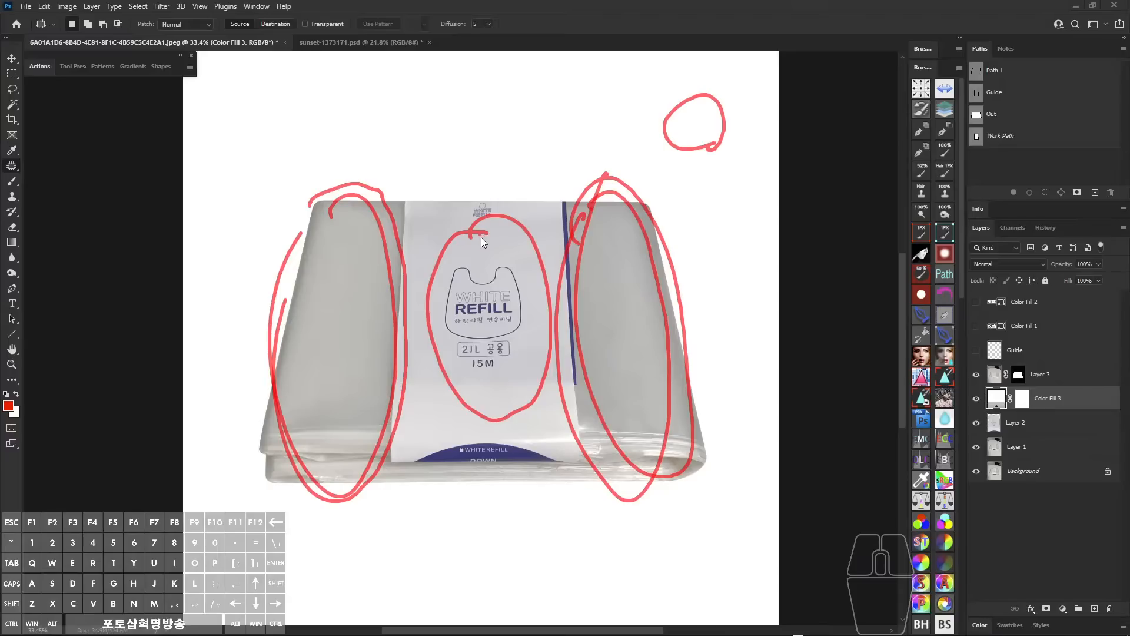
pyautogui.moveTo(537, 103)
pyautogui.mouseDown()
pyautogui.moveTo(590, 123)
pyautogui.moveTo(549, 129)
pyautogui.mouseUp()
pyautogui.moveTo(429, 225); pyautogui.dragTo(452, 234)
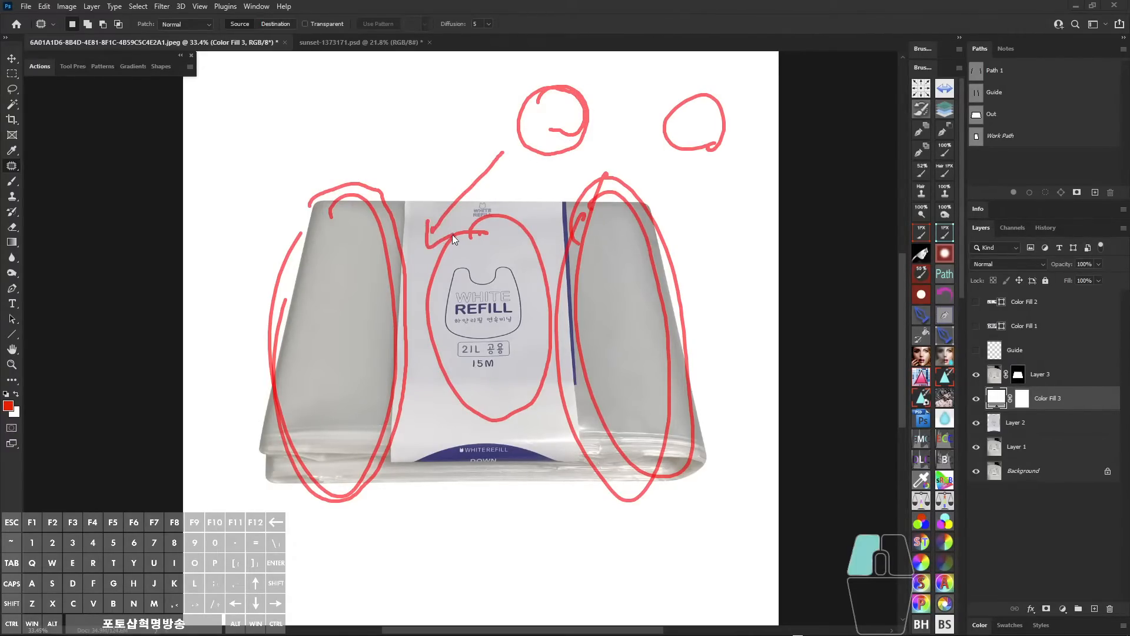
pyautogui.moveTo(350, 262); pyautogui.dragTo(353, 245)
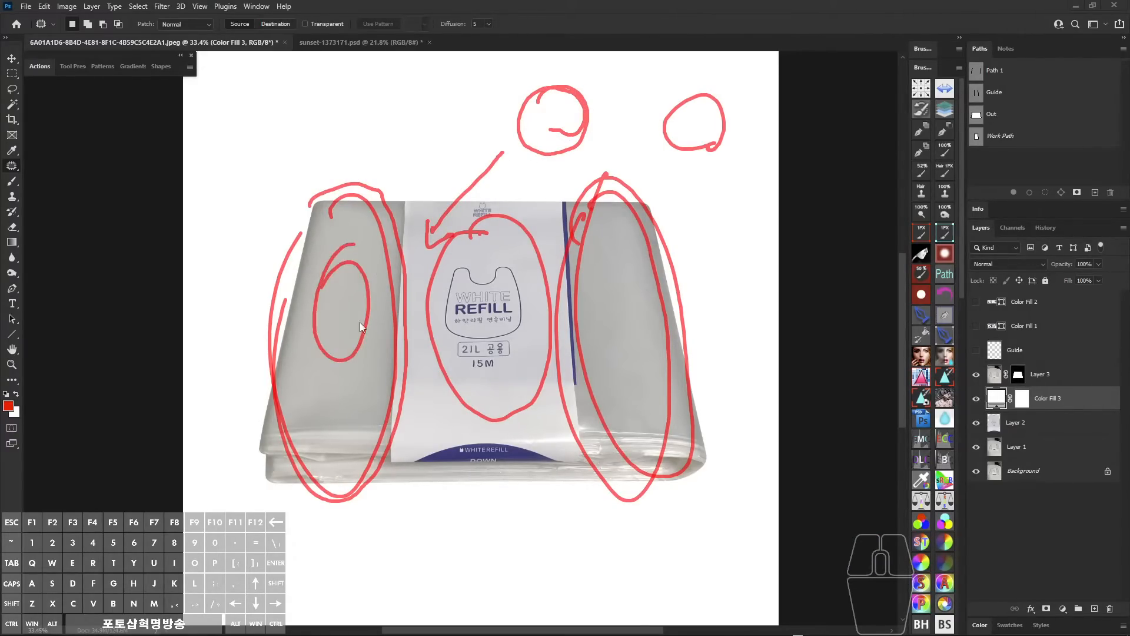
pyautogui.moveTo(333, 359); pyautogui.dragTo(339, 273)
pyautogui.moveTo(680, 285)
pyautogui.mouseDown()
pyautogui.moveTo(721, 212)
pyautogui.moveTo(739, 289)
pyautogui.mouseUp()
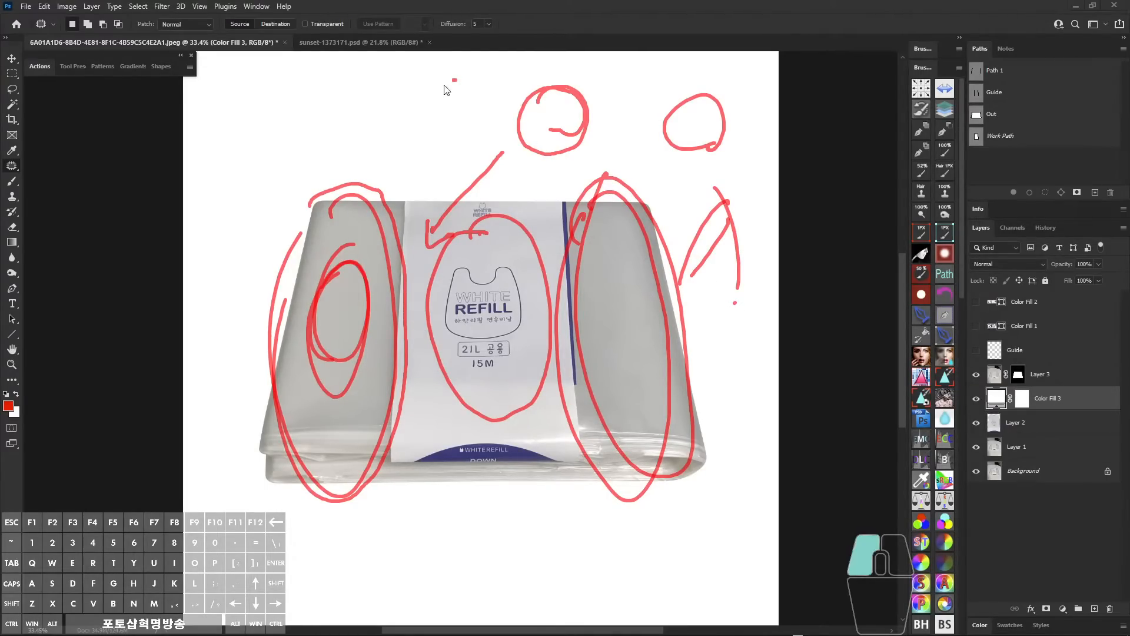
pyautogui.moveTo(454, 79); pyautogui.dragTo(288, 225)
pyautogui.moveTo(477, 92); pyautogui.dragTo(273, 329)
pyautogui.press('Escape')
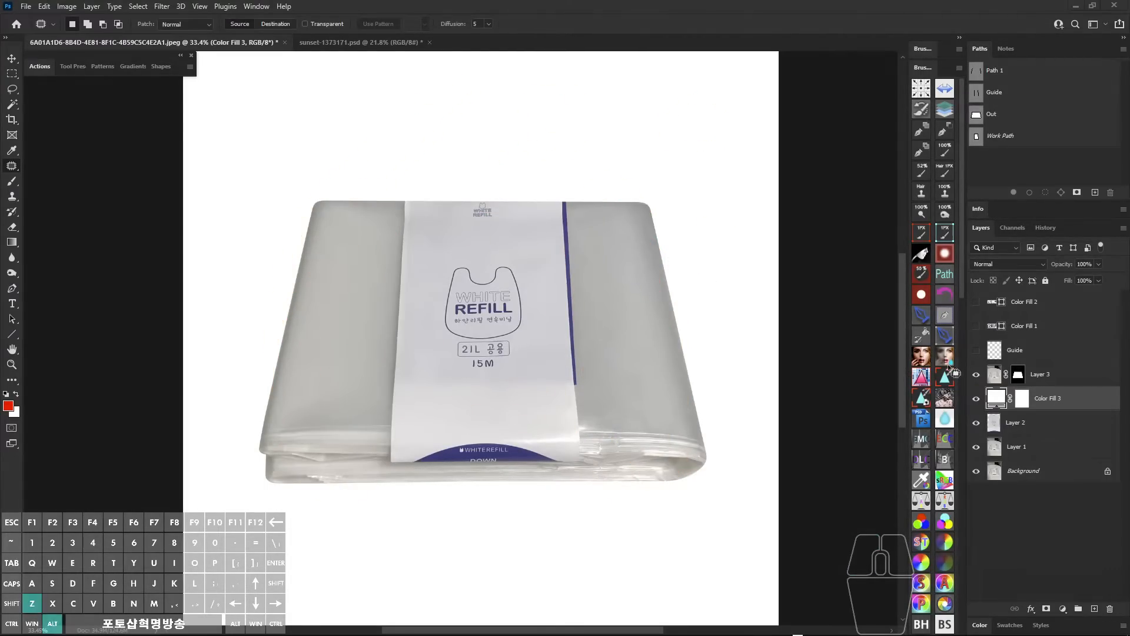
# - Preview the background fill behind the bag in black 000000 and return it to white ffffff
pyautogui.doubleClick(994, 400)
pyautogui.moveTo(721, 234); pyautogui.dragTo(660, 301)
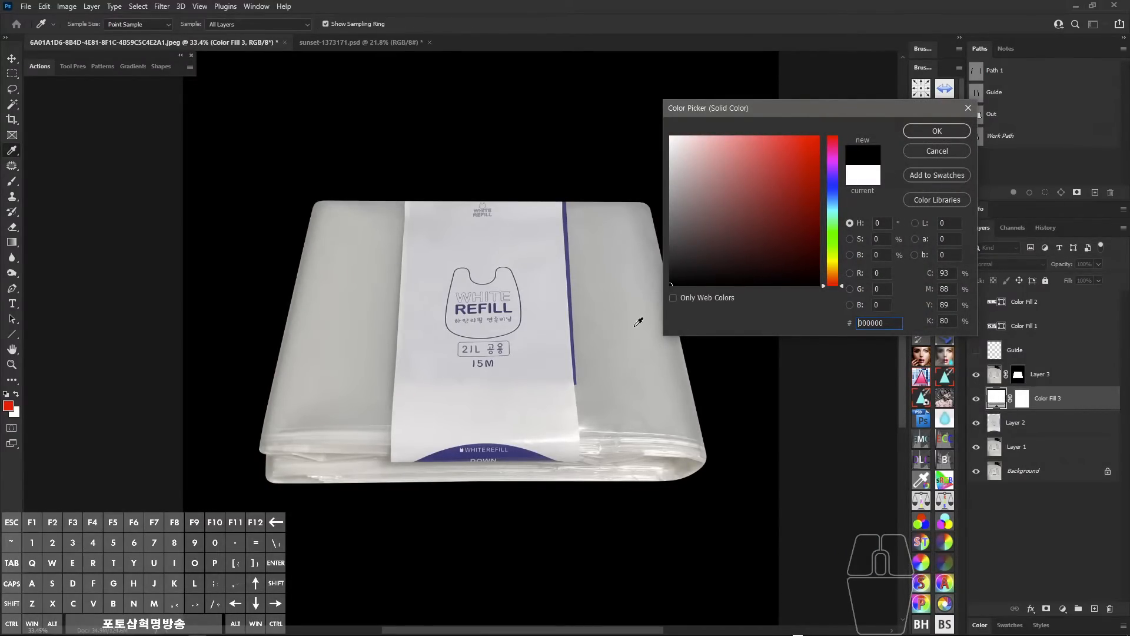
pyautogui.moveTo(686, 223); pyautogui.dragTo(612, 158)
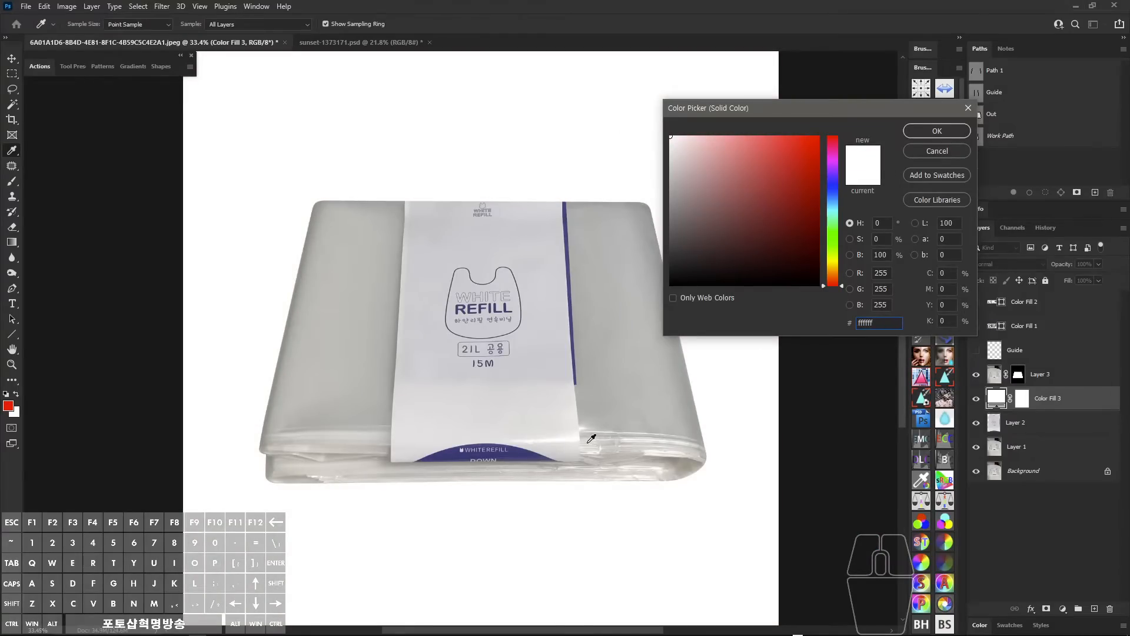
pyautogui.click(934, 130)
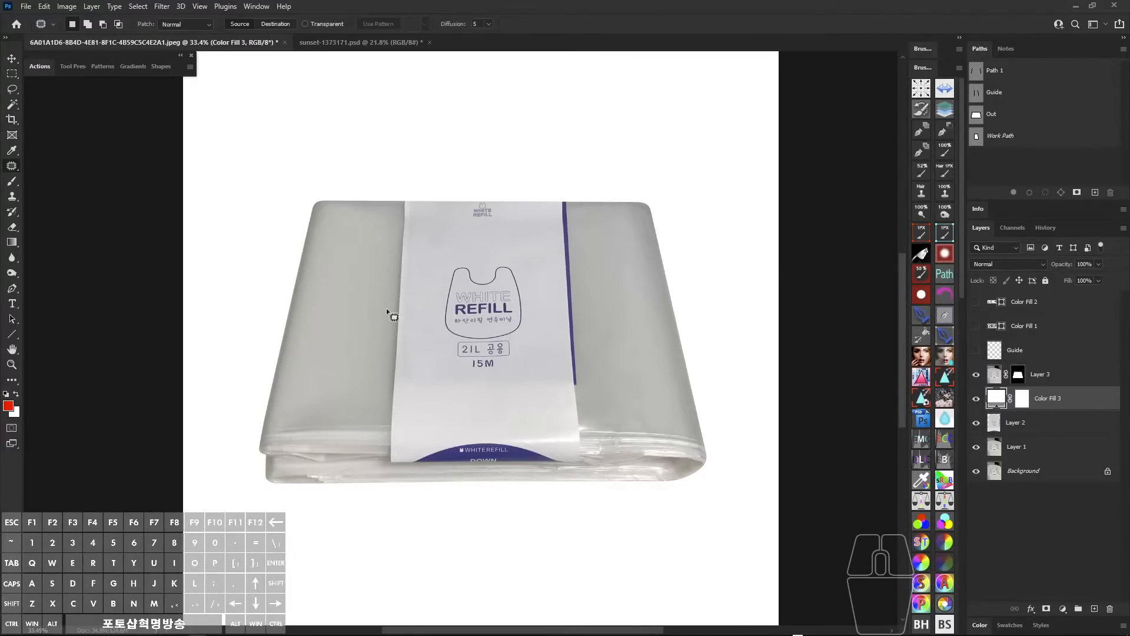
# - Check the Out path against the bag's outline on the white background and deselect it
pyautogui.press('a')
pyautogui.click(979, 115)
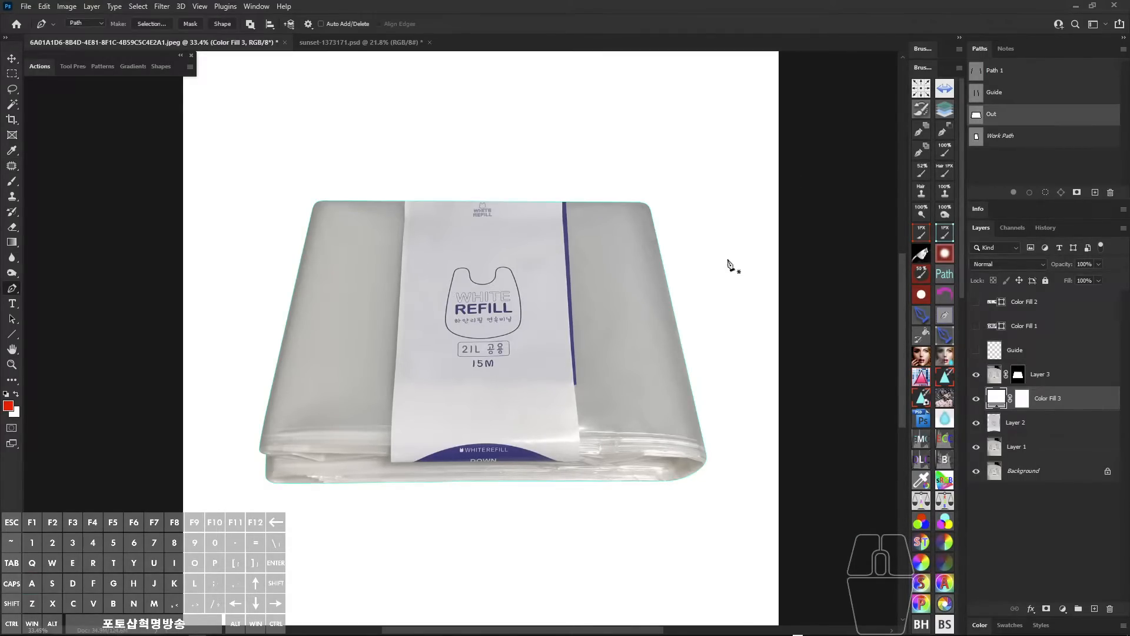
pyautogui.click(995, 158)
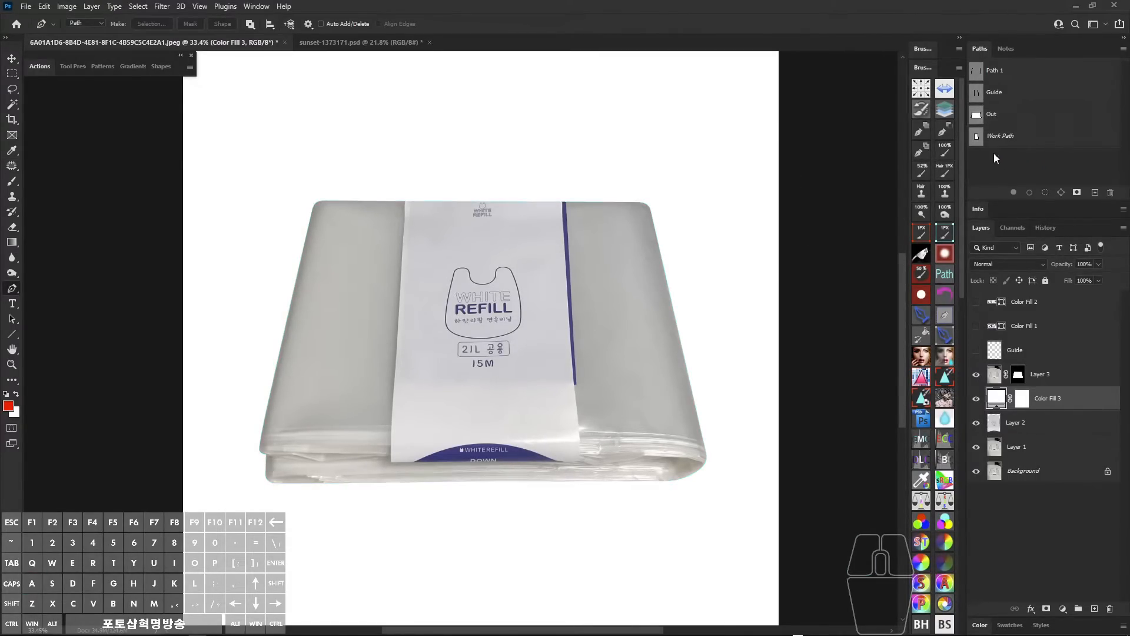
# - Load the Out path as a selection around the whole bag, clear it and load it again
pyautogui.moveTo(404, 174)
pyautogui.mouseDown()
pyautogui.moveTo(375, 485)
pyautogui.moveTo(336, 520)
pyautogui.moveTo(258, 438)
pyautogui.moveTo(307, 207)
pyautogui.moveTo(414, 209)
pyautogui.mouseUp()
pyautogui.moveTo(579, 197)
pyautogui.mouseDown()
pyautogui.moveTo(672, 242)
pyautogui.moveTo(562, 371)
pyautogui.mouseUp()
pyautogui.press('Escape')
pyautogui.keyDown('ctrl'); pyautogui.click(975, 116); pyautogui.keyUp('ctrl')
pyautogui.click(1000, 118)
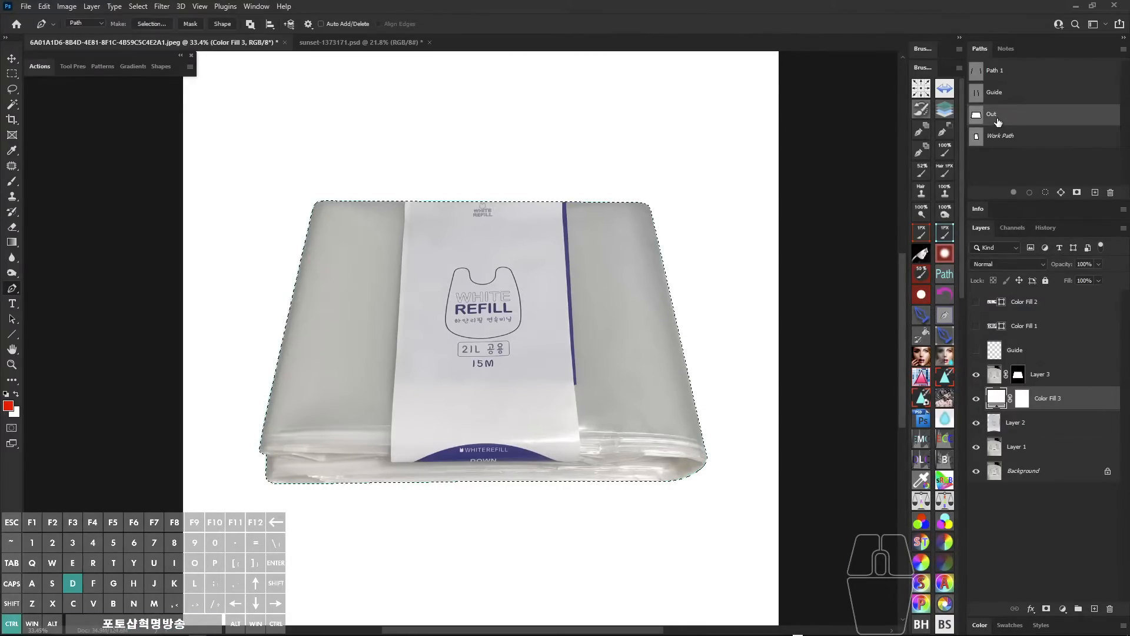
pyautogui.hotkey('ctrl', 'd')
pyautogui.keyDown('ctrl'); pyautogui.click(975, 117); pyautogui.keyUp('ctrl')
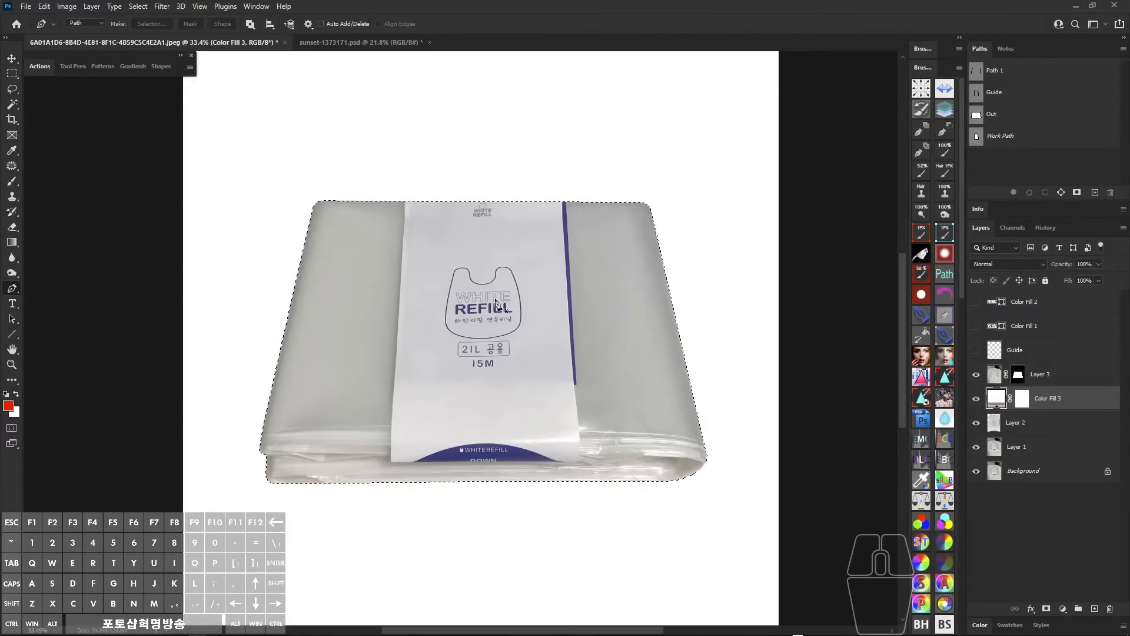
# - Trace the label's left edge with a trial path, delete the path and clear the bag selection
pyautogui.moveTo(449, 225)
pyautogui.mouseDown()
pyautogui.moveTo(419, 184)
pyautogui.moveTo(431, 215)
pyautogui.mouseUp()
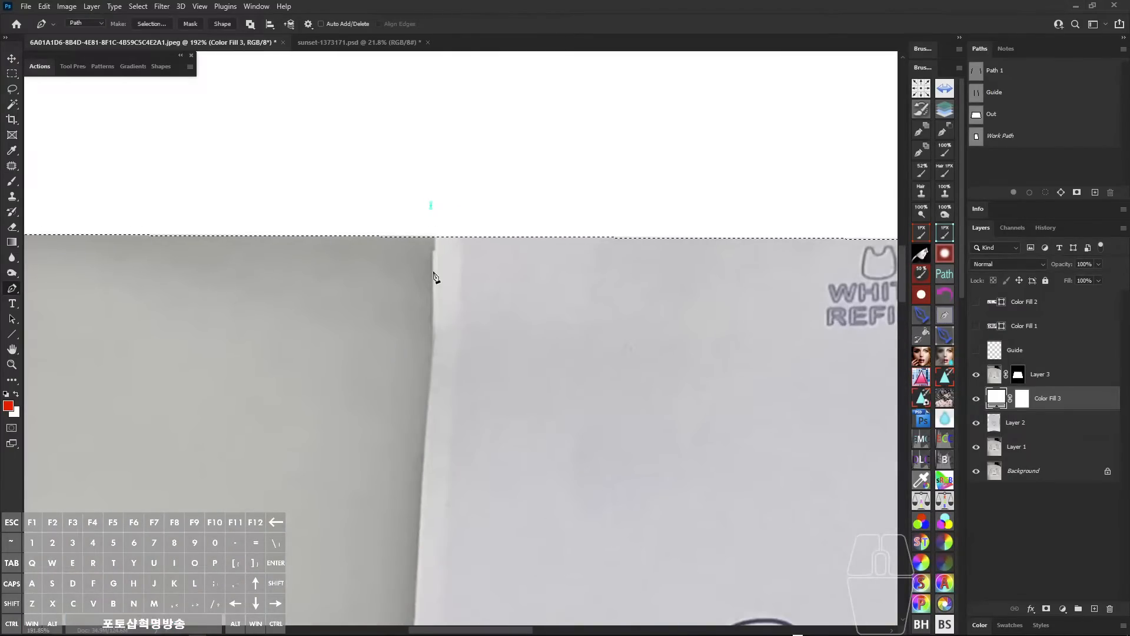
pyautogui.moveTo(434, 260); pyautogui.dragTo(434, 276)
pyautogui.moveTo(432, 356); pyautogui.dragTo(437, 237)
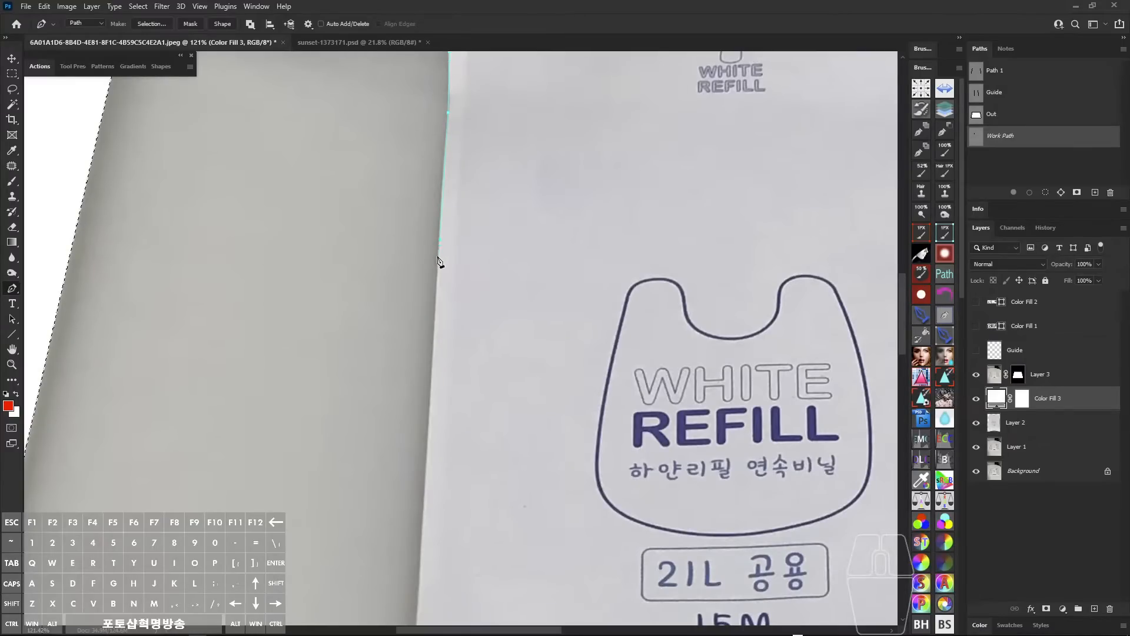
pyautogui.scroll(-6, 438, 261)
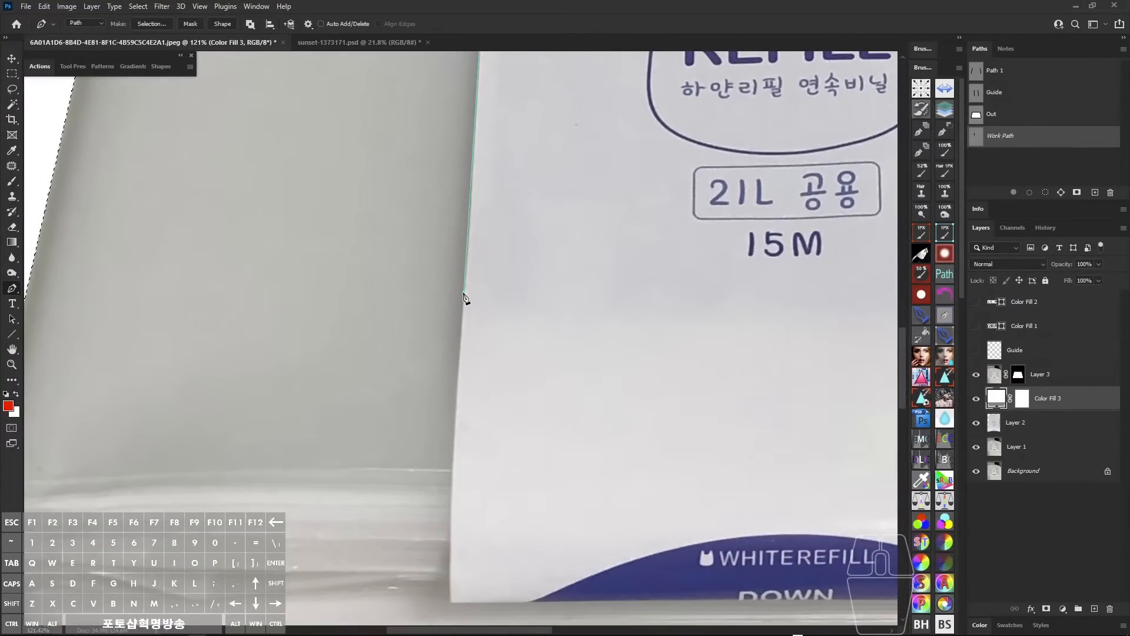
pyautogui.click(465, 297)
pyautogui.scroll(-2, 463, 298)
pyautogui.click(466, 325)
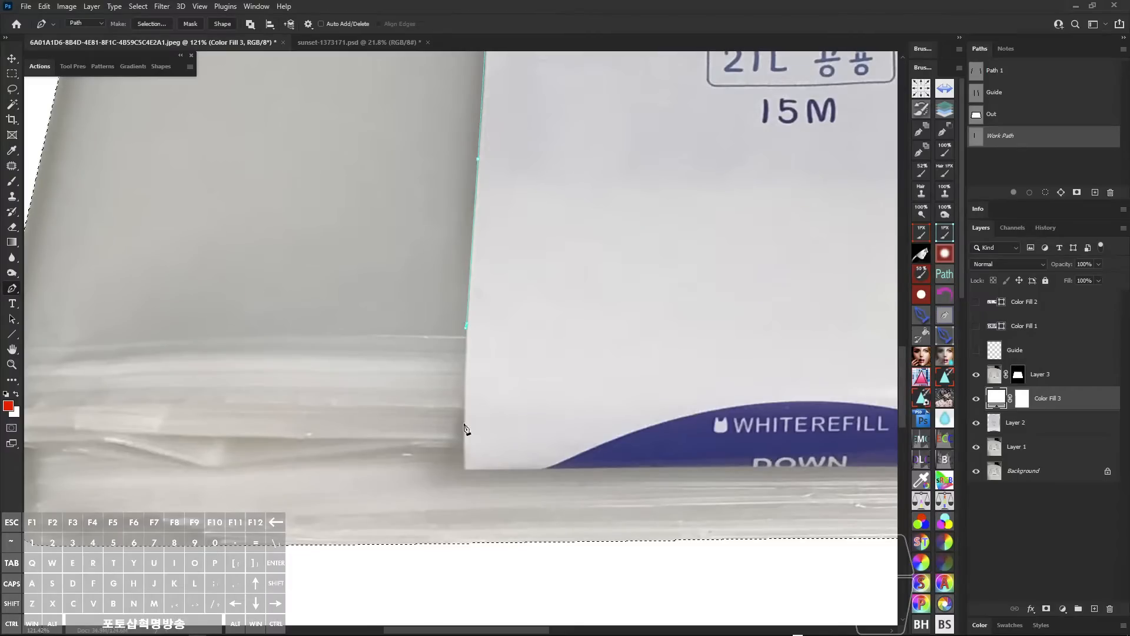
pyautogui.click(464, 473)
pyautogui.moveTo(514, 426); pyautogui.dragTo(480, 421)
pyautogui.keyDown('ctrl'); pyautogui.click(471, 272); pyautogui.keyUp('ctrl')
pyautogui.press('Delete')
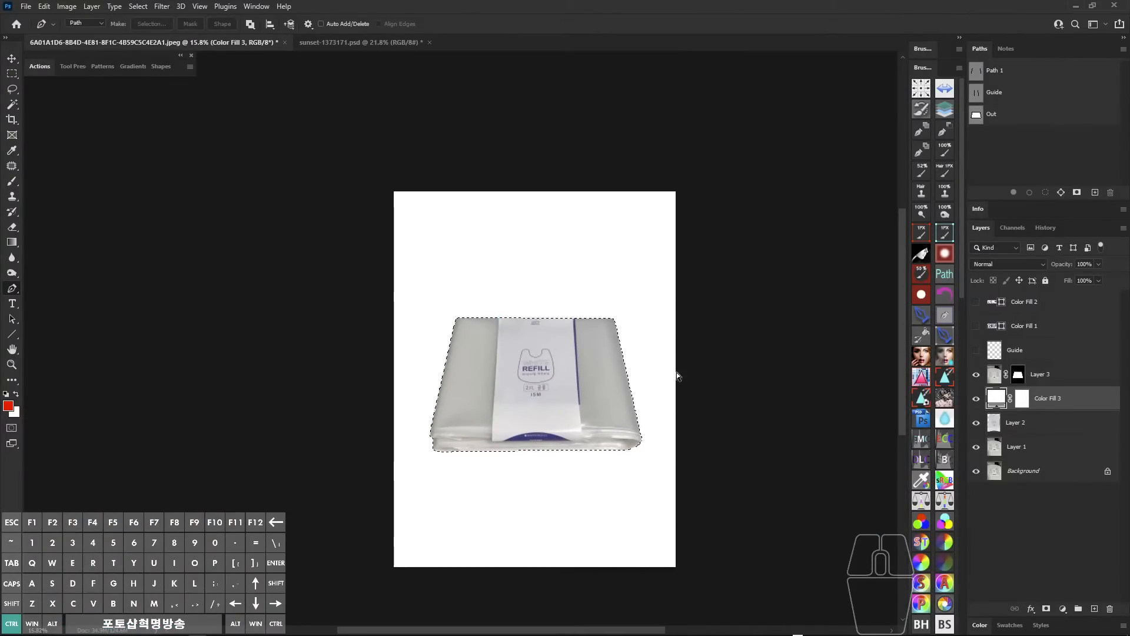
pyautogui.hotkey('ctrl', 'd')
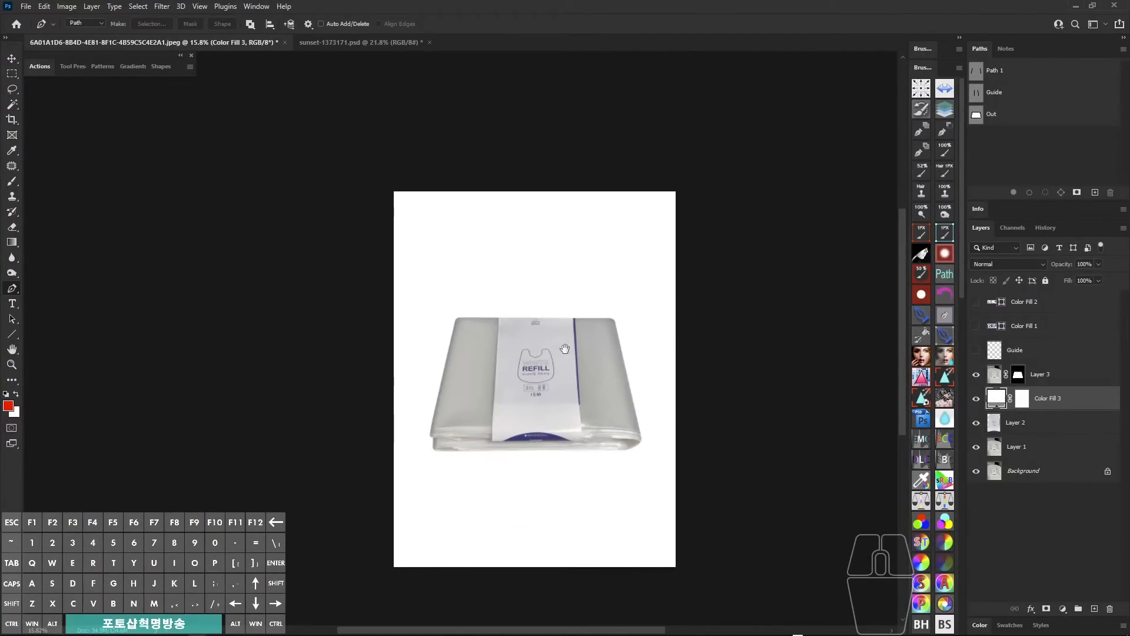
pyautogui.moveTo(501, 369); pyautogui.dragTo(542, 314)
pyautogui.moveTo(542, 314); pyautogui.dragTo(543, 312)
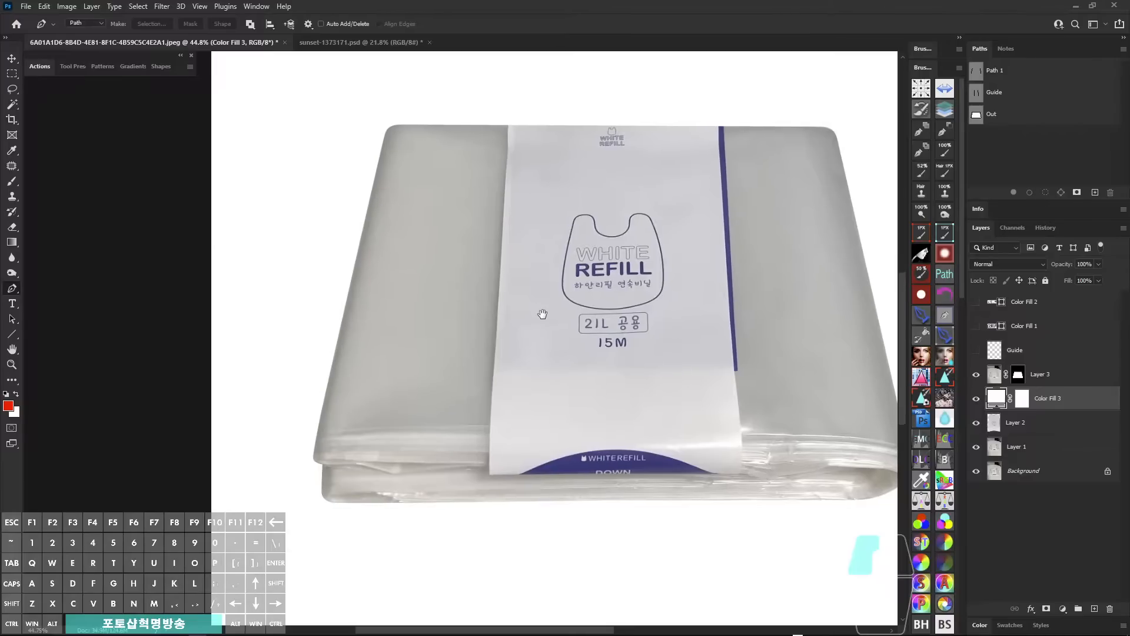
pyautogui.hotkey('alt', 'z')
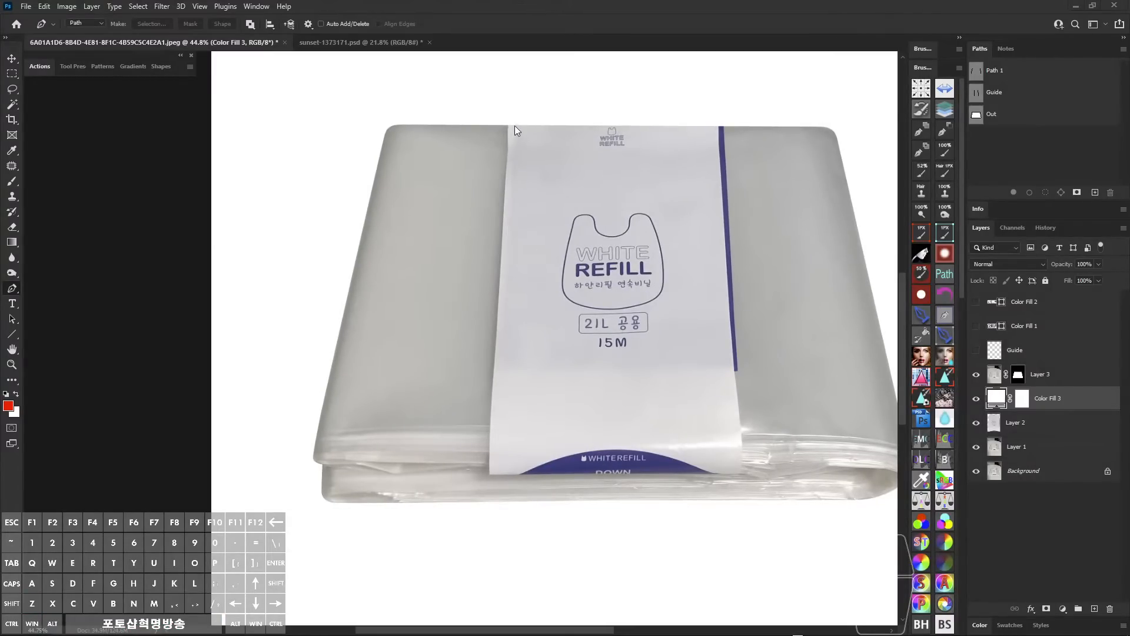
pyautogui.moveTo(514, 125); pyautogui.dragTo(486, 432)
pyautogui.moveTo(709, 114); pyautogui.dragTo(718, 227)
# - Outline the label roughly with a trial path along both sides and the top edge, and delete it
pyautogui.hotkey('alt', 'z')
pyautogui.click(511, 126)
pyautogui.click(511, 126)
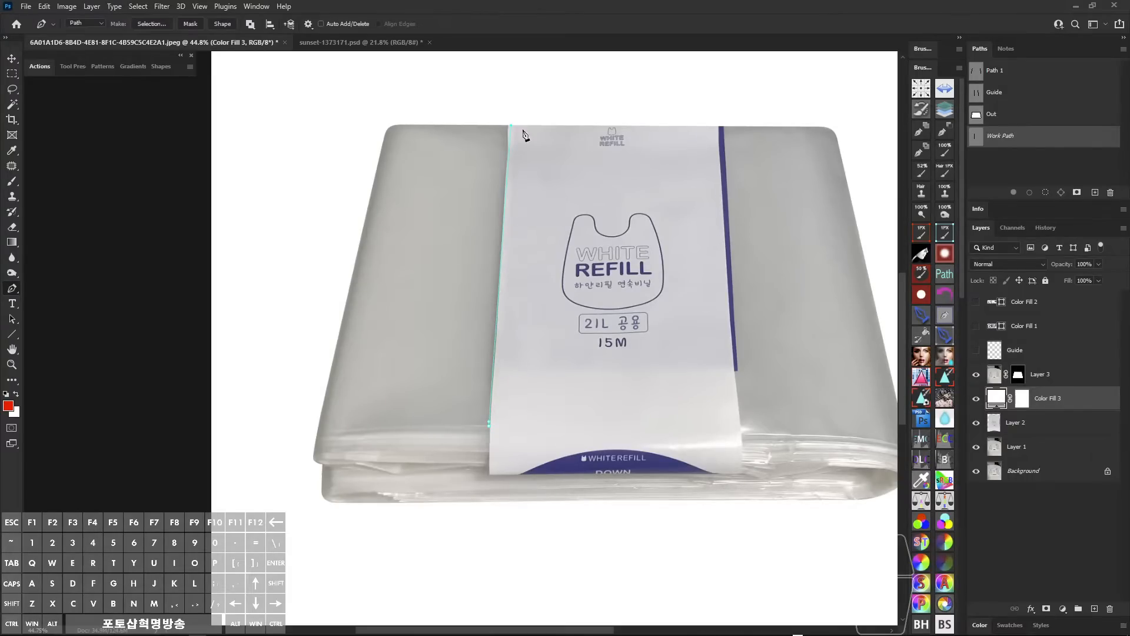
pyautogui.click(719, 126)
pyautogui.keyDown('alt'); pyautogui.scroll(5, 504, 391); pyautogui.keyUp('alt')
pyautogui.keyDown('alt'); pyautogui.scroll(-4, 558, 471); pyautogui.keyUp('alt')
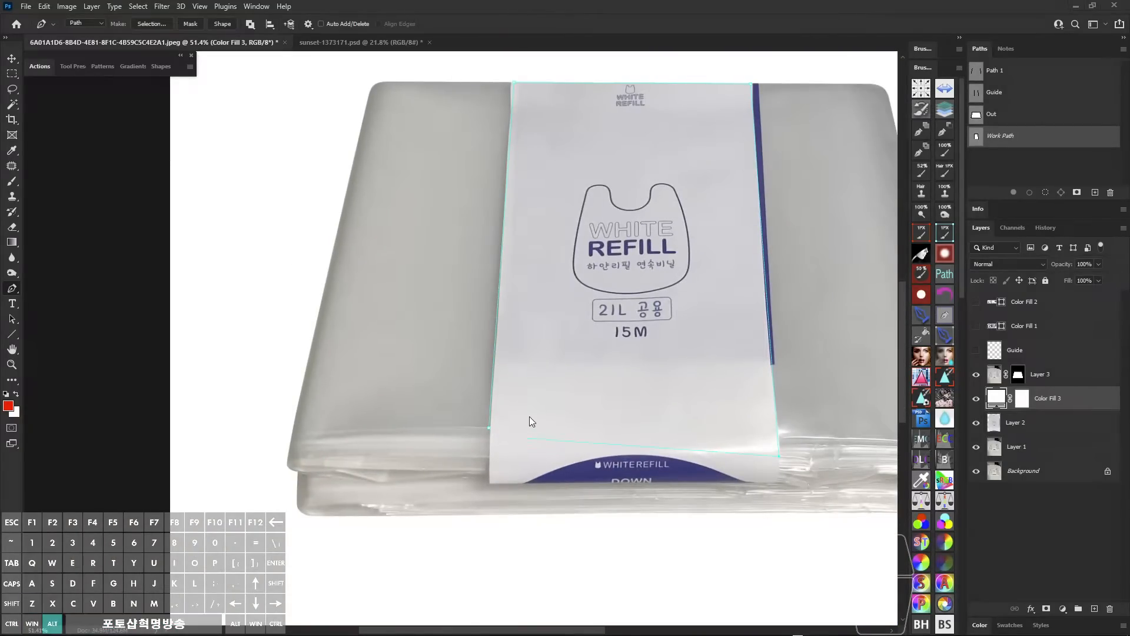
pyautogui.moveTo(532, 188); pyautogui.dragTo(506, 196)
pyautogui.hotkey('alt', 'z')
pyautogui.hotkey('alt', 'z')
pyautogui.keyDown('ctrl'); pyautogui.moveTo(472, 65); pyautogui.dragTo(828, 552); pyautogui.keyUp('ctrl')
pyautogui.press('Delete')
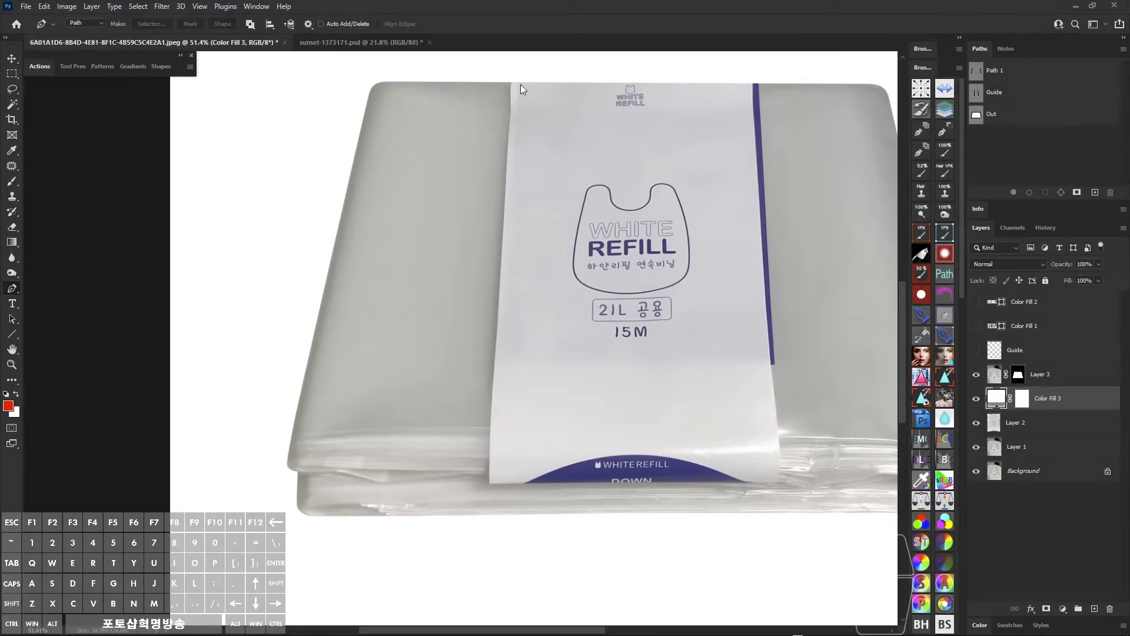
pyautogui.moveTo(520, 87); pyautogui.dragTo(510, 209)
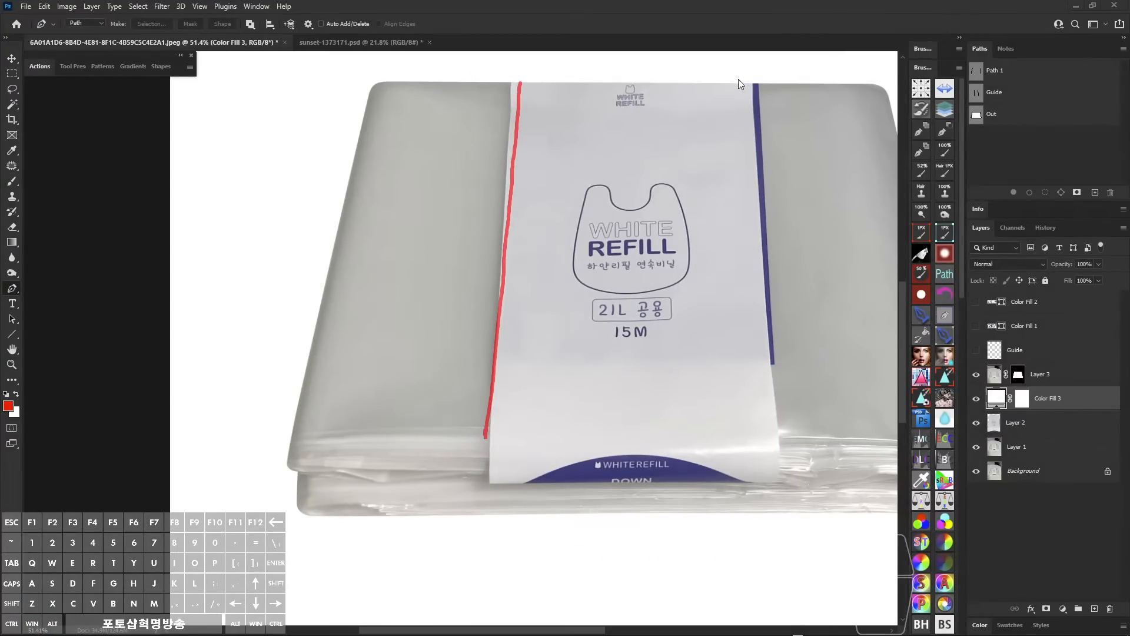
pyautogui.moveTo(749, 79); pyautogui.dragTo(751, 104)
pyautogui.moveTo(768, 343); pyautogui.dragTo(775, 451)
pyautogui.press('alt+super+z')
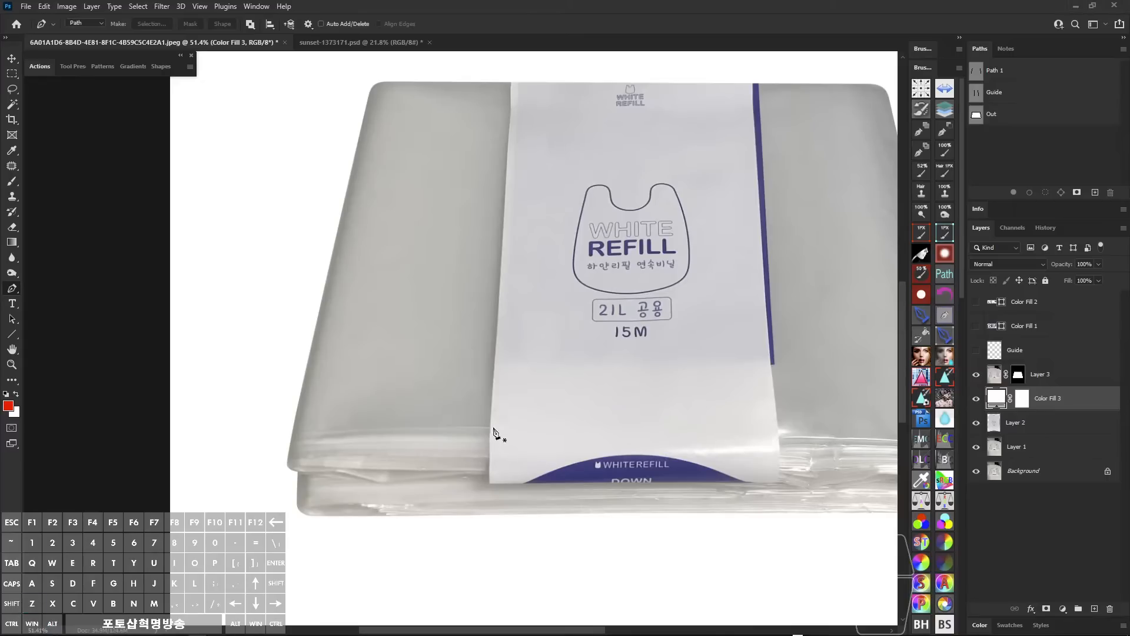
# - Trace a path along the label's left edge from its bottom-left corner up to the bag's top edge
pyautogui.keyDown('ctrl'); pyautogui.moveTo(492, 426); pyautogui.dragTo(544, 435); pyautogui.keyUp('ctrl')
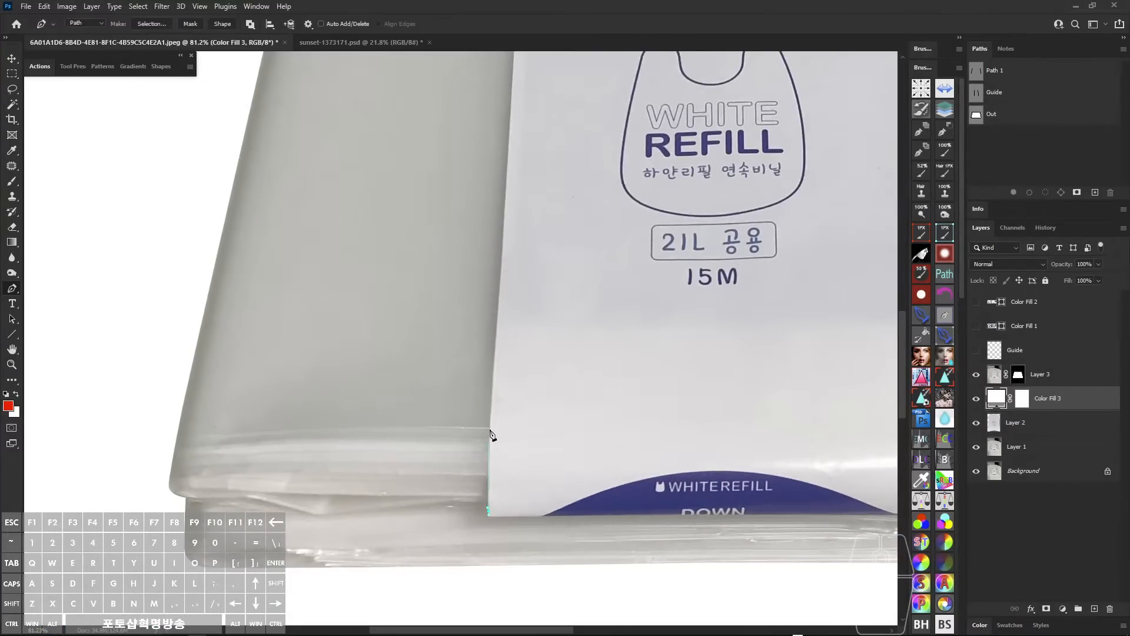
pyautogui.keyDown('ctrl'); pyautogui.moveTo(507, 368); pyautogui.dragTo(475, 346); pyautogui.keyUp('ctrl')
pyautogui.moveTo(500, 281); pyautogui.dragTo(514, 511)
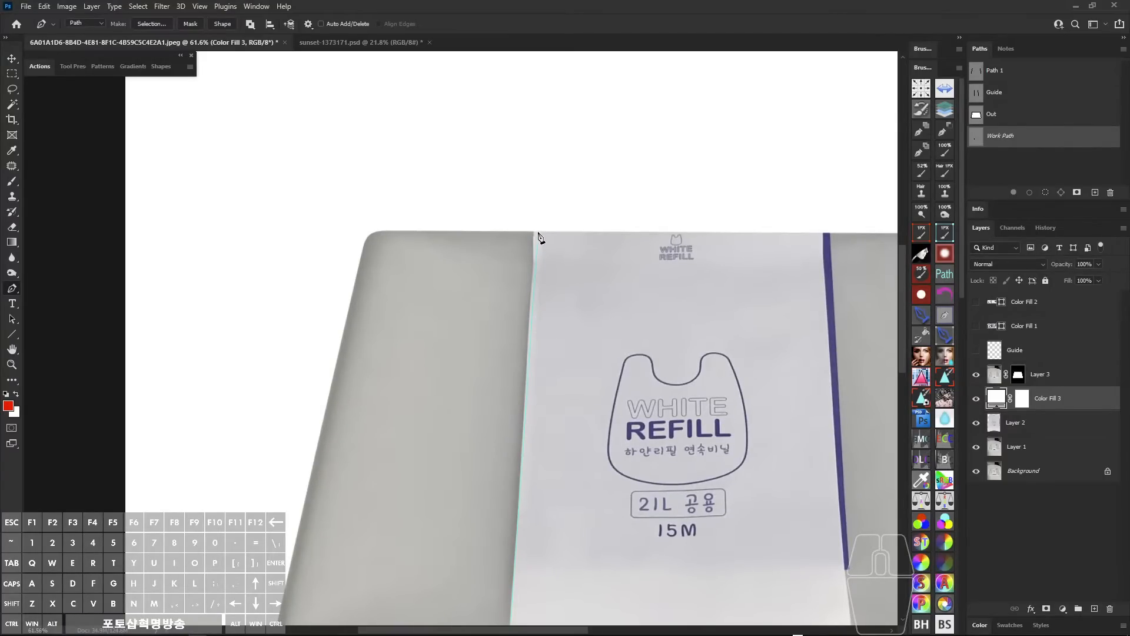
pyautogui.click(539, 232)
pyautogui.moveTo(552, 314); pyautogui.dragTo(581, 160)
pyautogui.press('alt+super+z')
pyautogui.moveTo(545, 293); pyautogui.dragTo(539, 246)
pyautogui.moveTo(548, 210); pyautogui.dragTo(535, 174)
pyautogui.moveTo(557, 128); pyautogui.dragTo(564, 75)
pyautogui.press('alt+super+z')
pyautogui.moveTo(719, 148); pyautogui.dragTo(375, 309)
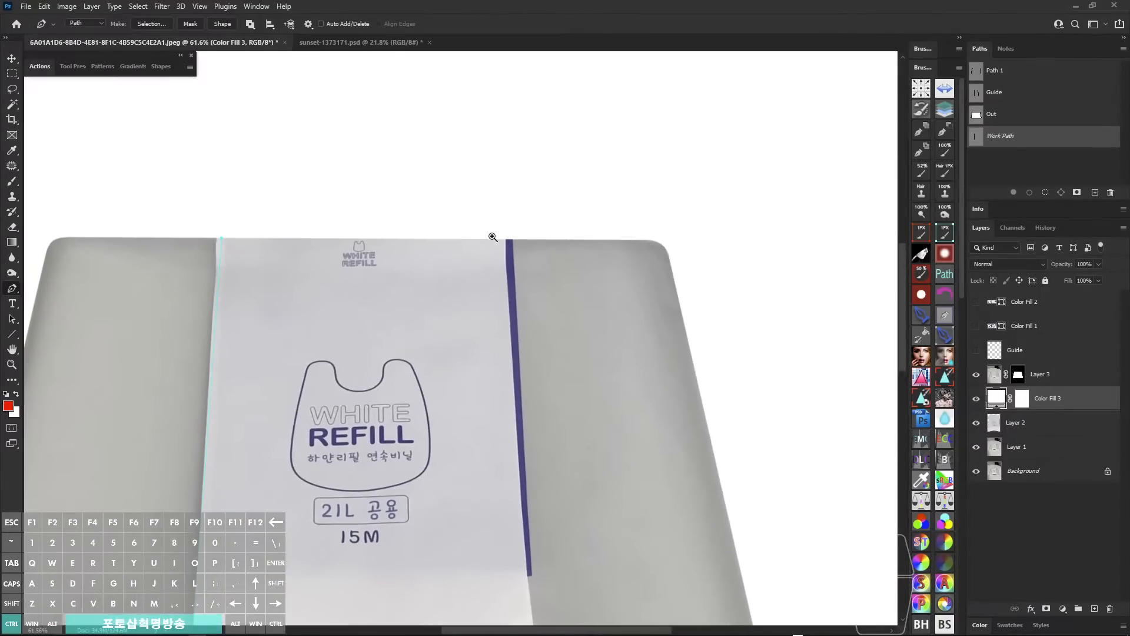
# - Continue the path across the label's top and down its right edge, and close it at the bottom-left corner
pyautogui.moveTo(494, 237)
pyautogui.keyDown('ctrl'); pyautogui.mouseDown()
pyautogui.moveTo(523, 250)
pyautogui.moveTo(482, 265)
pyautogui.mouseUp(); pyautogui.keyUp('ctrl')
pyautogui.click(528, 245)
pyautogui.moveTo(525, 437); pyautogui.dragTo(548, 354)
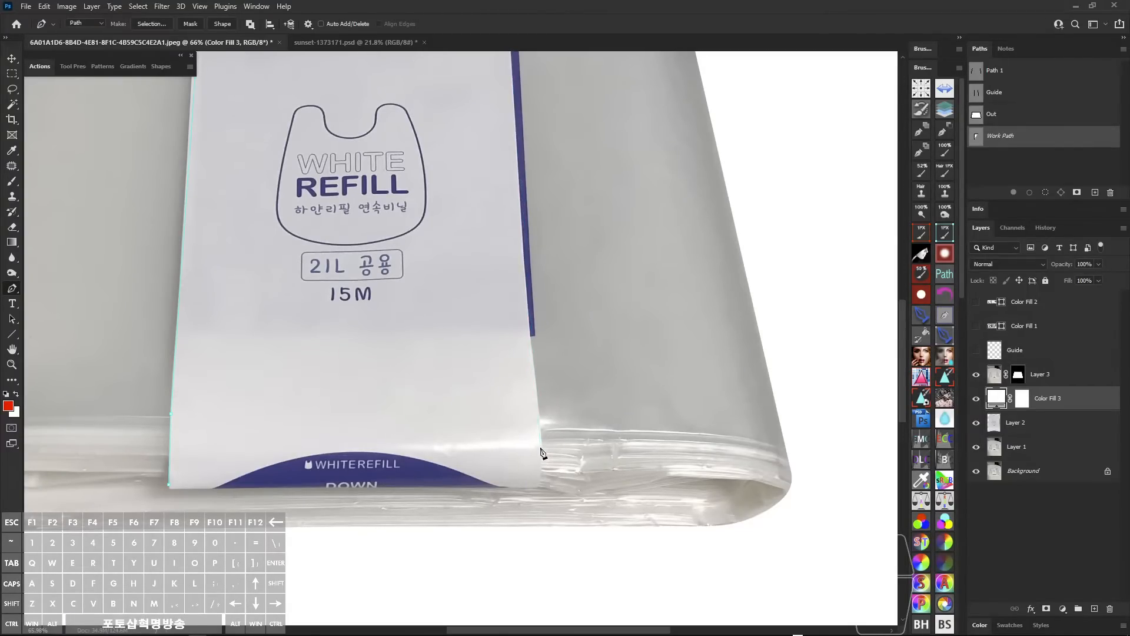
pyautogui.click(541, 449)
pyautogui.keyDown('ctrl'); pyautogui.moveTo(537, 462); pyautogui.dragTo(563, 432); pyautogui.keyUp('ctrl')
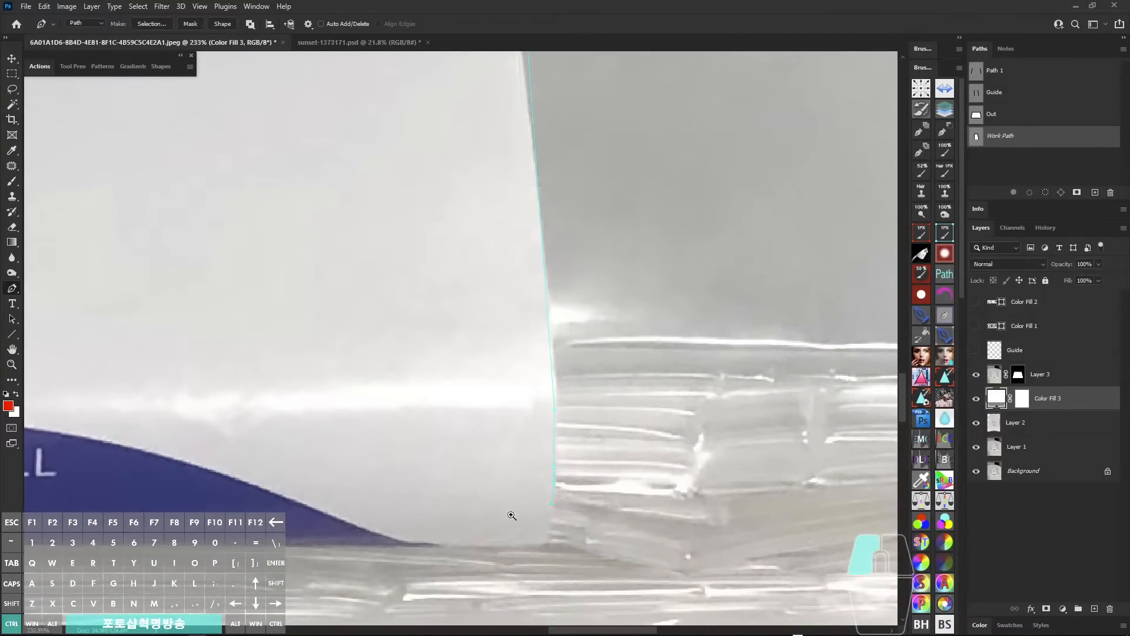
pyautogui.keyDown('ctrl'); pyautogui.moveTo(510, 517); pyautogui.dragTo(439, 464); pyautogui.keyUp('ctrl')
pyautogui.keyDown('alt'); pyautogui.click(413, 458); pyautogui.keyUp('alt')
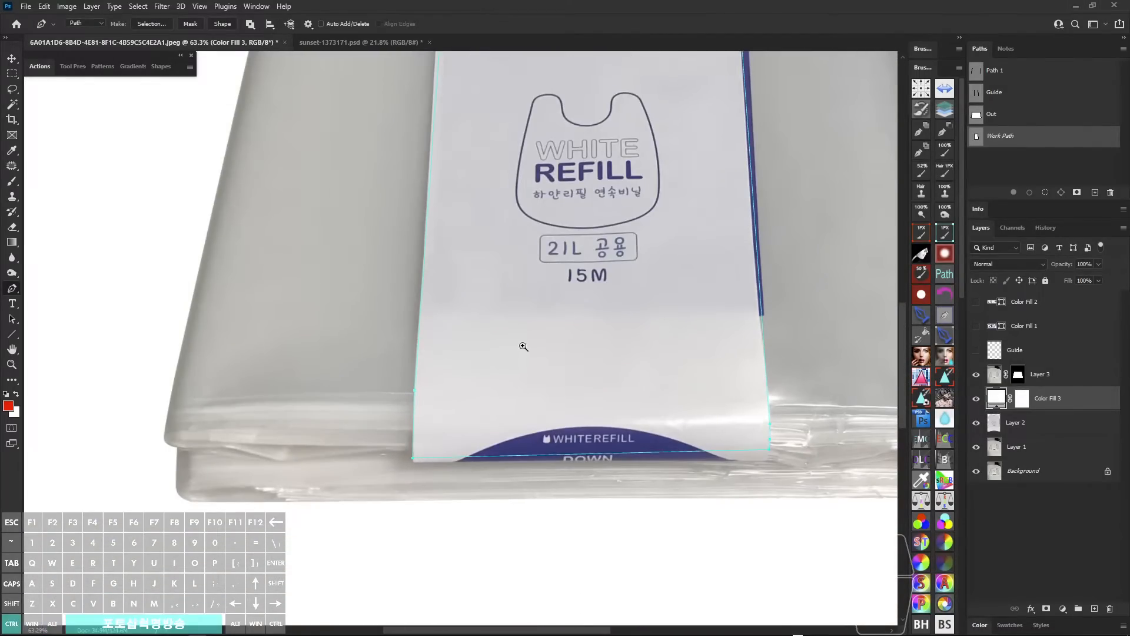
# - Load the label path as a selection, invert it and examine the edge at the label's top-left corner
pyautogui.keyDown('ctrl'); pyautogui.moveTo(522, 344); pyautogui.dragTo(495, 385); pyautogui.keyUp('ctrl')
pyautogui.hotkey('ctrl', 'Return')
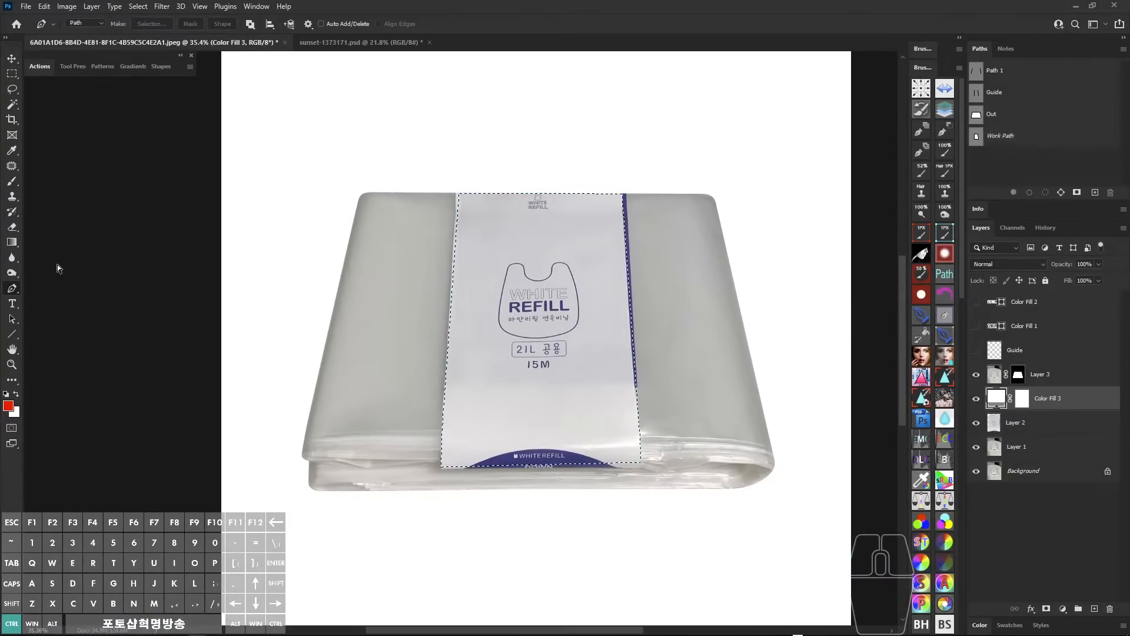
pyautogui.moveTo(583, 308); pyautogui.dragTo(557, 306)
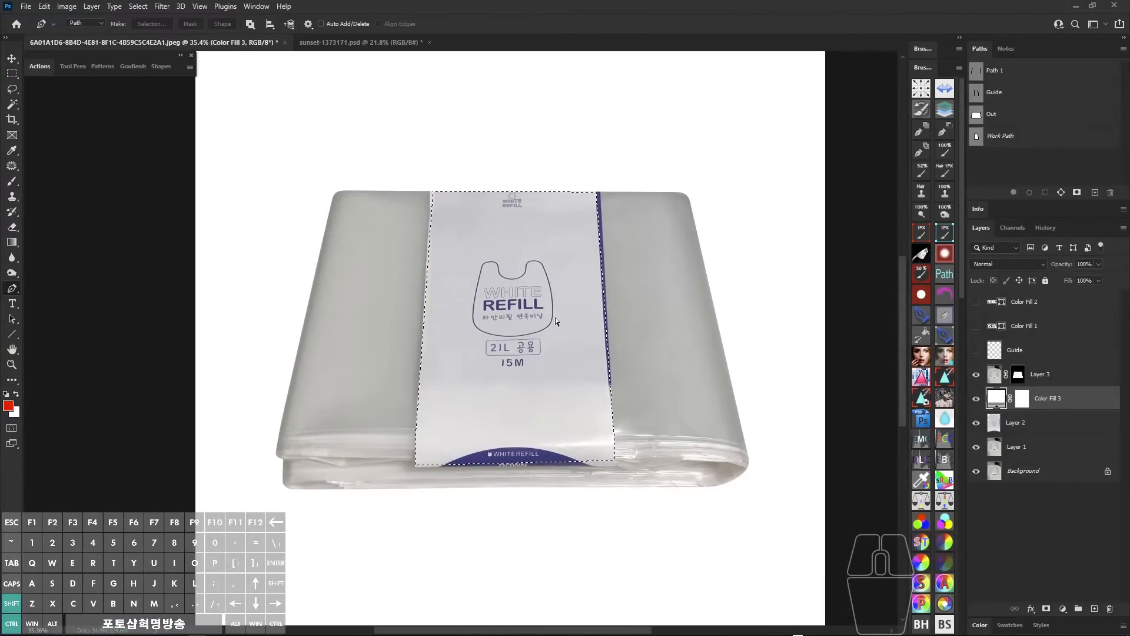
pyautogui.hotkey('ctrl', 'shift', 'i')
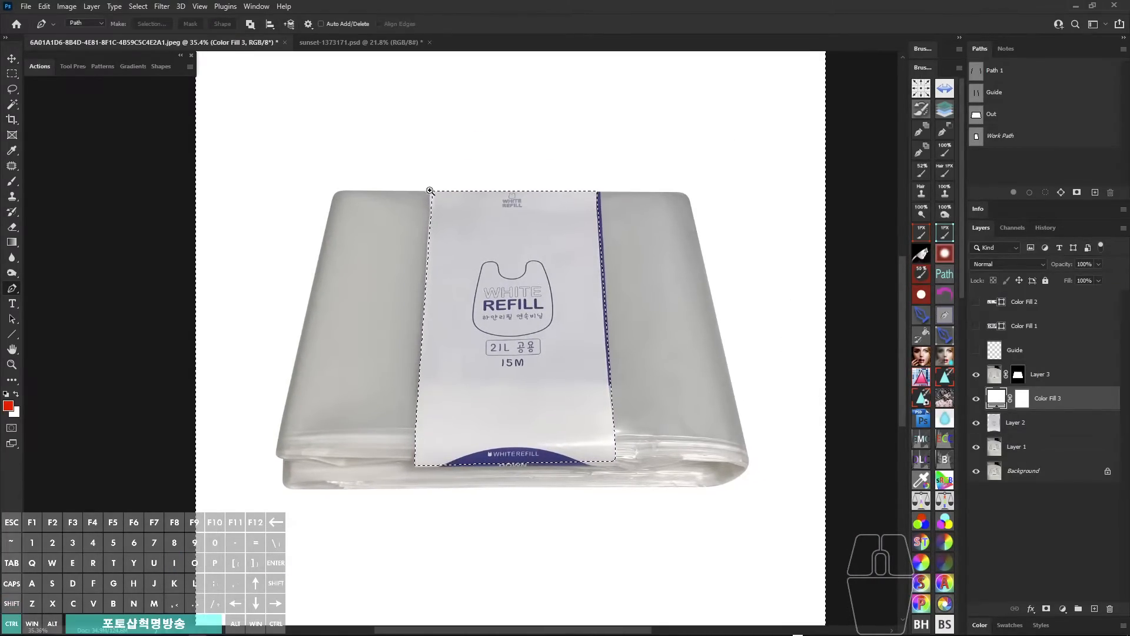
pyautogui.keyDown('ctrl'); pyautogui.moveTo(430, 190); pyautogui.dragTo(512, 295); pyautogui.keyUp('ctrl')
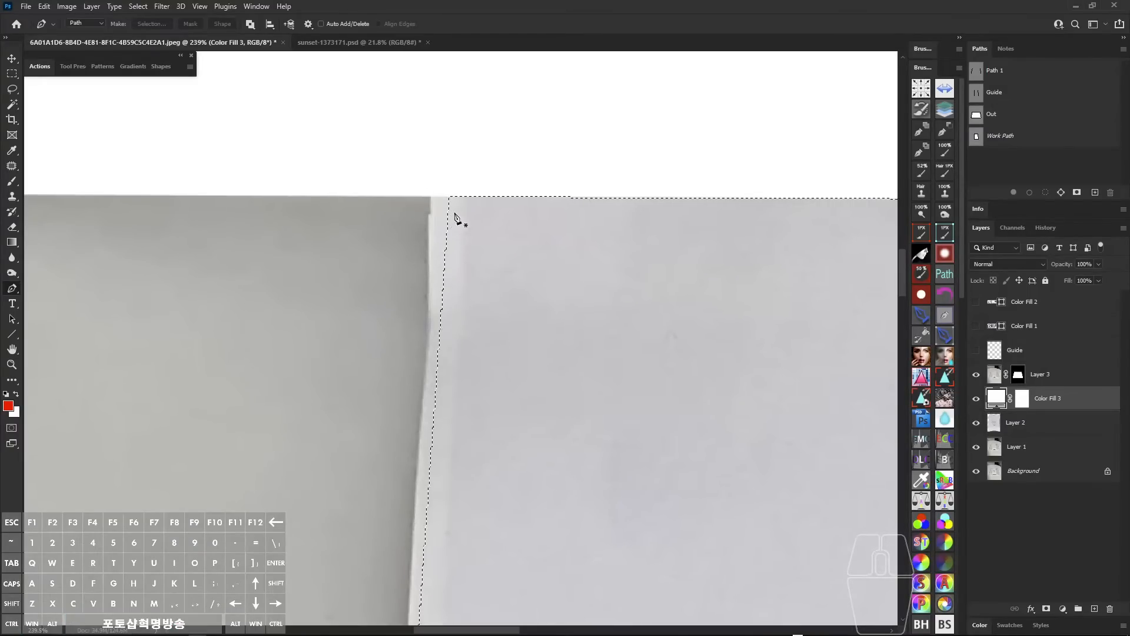
# - Intersect the Out path selection with the Work Path to limit the selection to the label within the bag's outline
pyautogui.keyDown('ctrl'); pyautogui.click(976, 118); pyautogui.keyUp('ctrl')
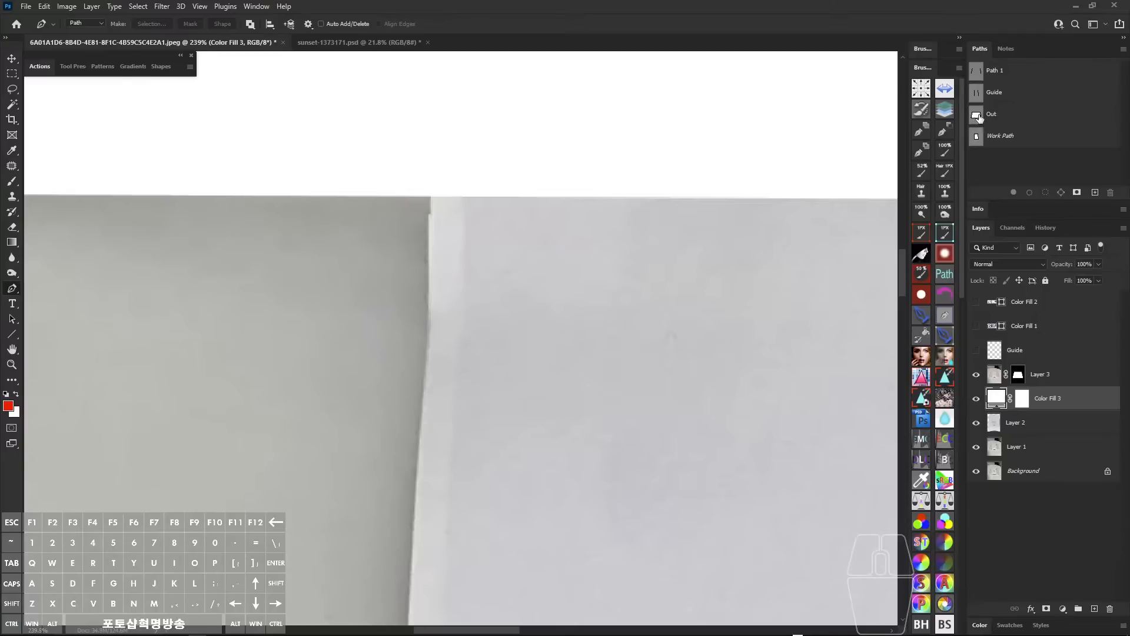
pyautogui.keyDown('ctrl'); pyautogui.moveTo(680, 244); pyautogui.dragTo(620, 265); pyautogui.keyUp('ctrl')
pyautogui.moveTo(727, 262); pyautogui.dragTo(540, 157)
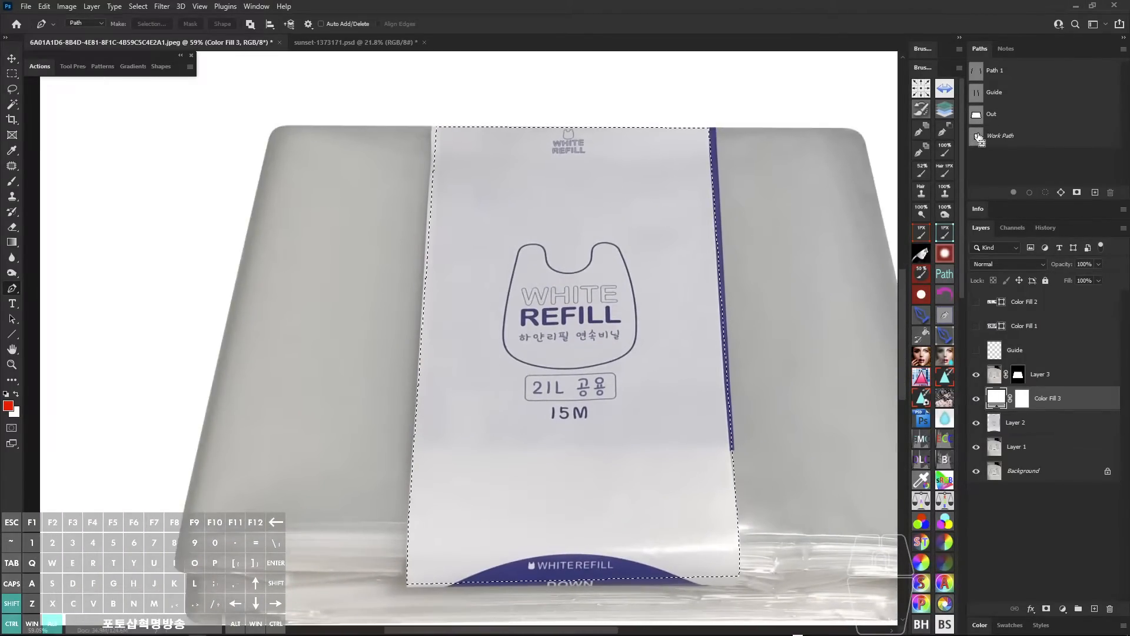
pyautogui.keyDown('ctrl'); pyautogui.keyDown('alt'); pyautogui.keyDown('shift'); pyautogui.click(976, 136); pyautogui.keyUp('shift'); pyautogui.keyUp('alt'); pyautogui.keyUp('ctrl')
pyautogui.keyDown('ctrl'); pyautogui.moveTo(641, 284); pyautogui.dragTo(629, 288); pyautogui.keyUp('ctrl')
pyautogui.moveTo(630, 289); pyautogui.dragTo(618, 299)
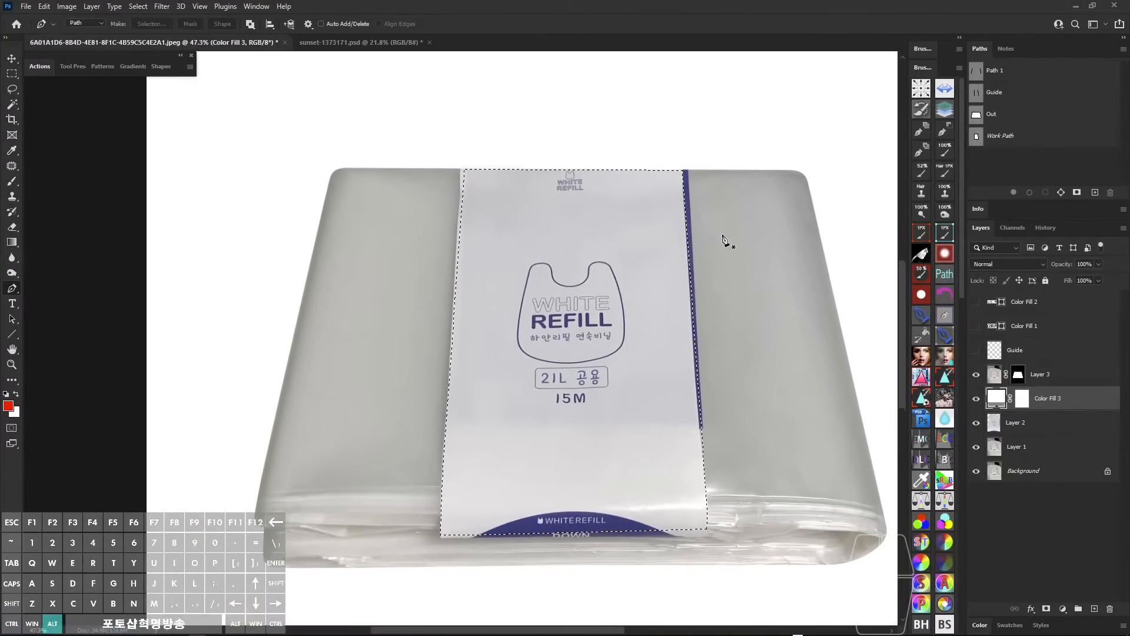
# - Load the Out path as a selection, show the Work Path and try subtracting the Out path from the selection
pyautogui.keyDown('ctrl'); pyautogui.click(976, 115); pyautogui.keyUp('ctrl')
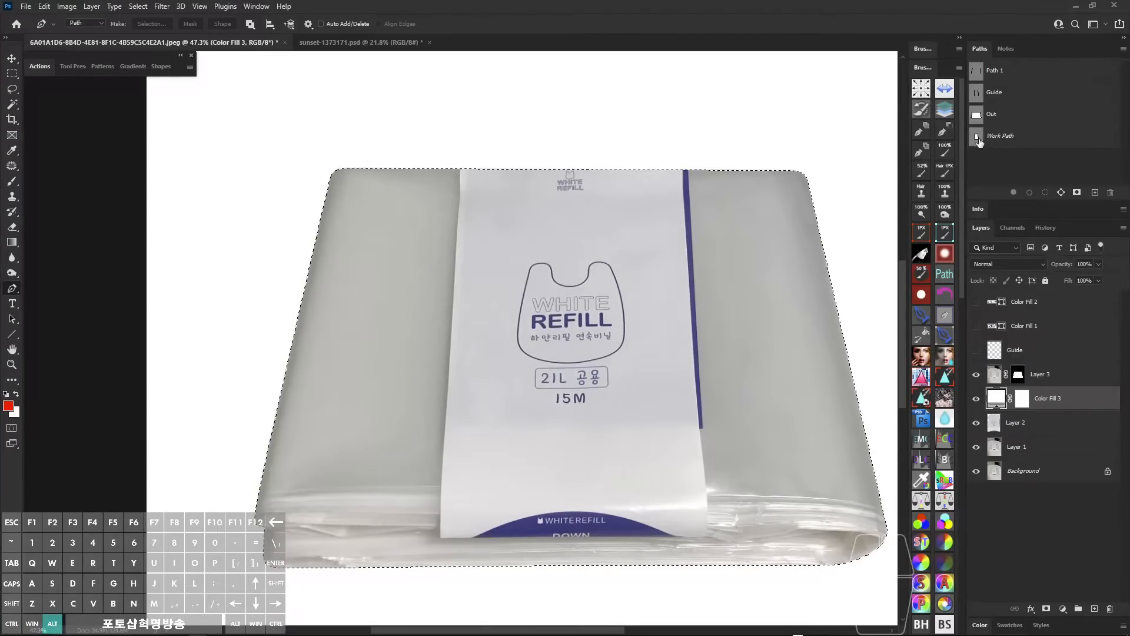
pyautogui.click(979, 137)
pyautogui.hotkey('ctrl', 'd')
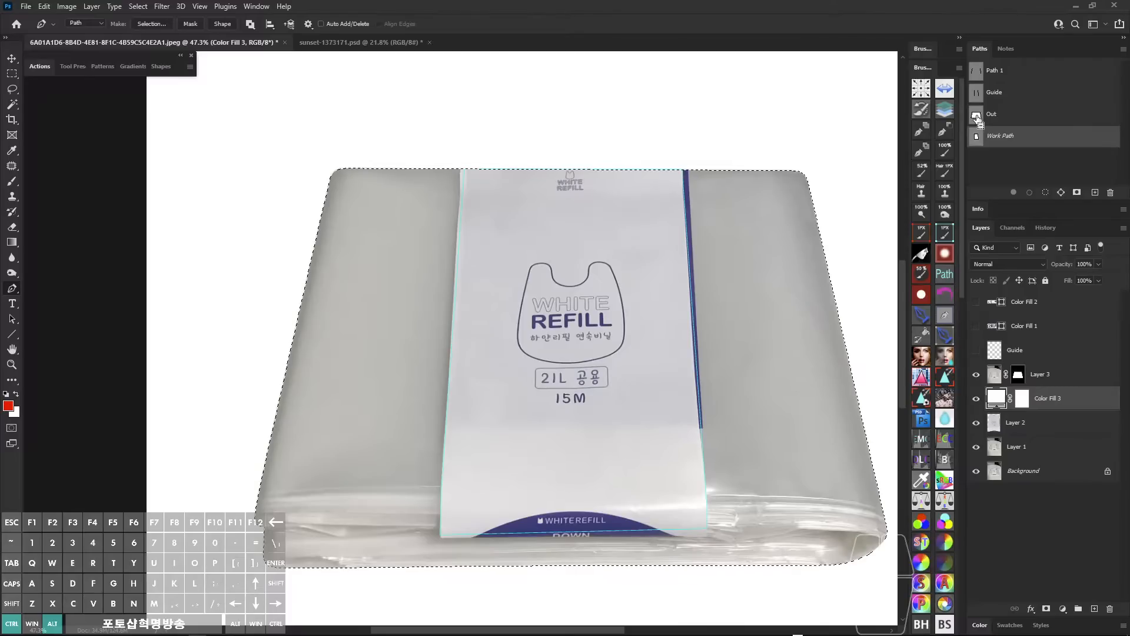
pyautogui.keyDown('ctrl'); pyautogui.keyDown('alt'); pyautogui.click(976, 117); pyautogui.keyUp('alt'); pyautogui.keyUp('ctrl')
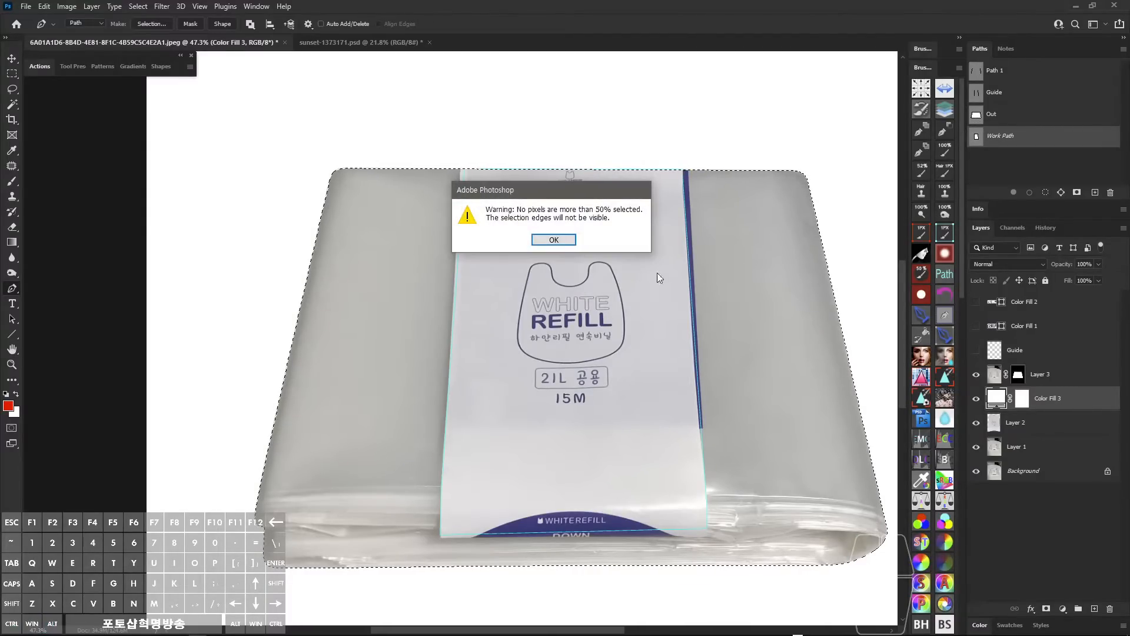
pyautogui.click(553, 240)
# - Load the label's Work Path as an inverted selection and hide the white Color Fill 3 layer
pyautogui.keyDown('ctrl'); pyautogui.click(977, 136); pyautogui.keyUp('ctrl')
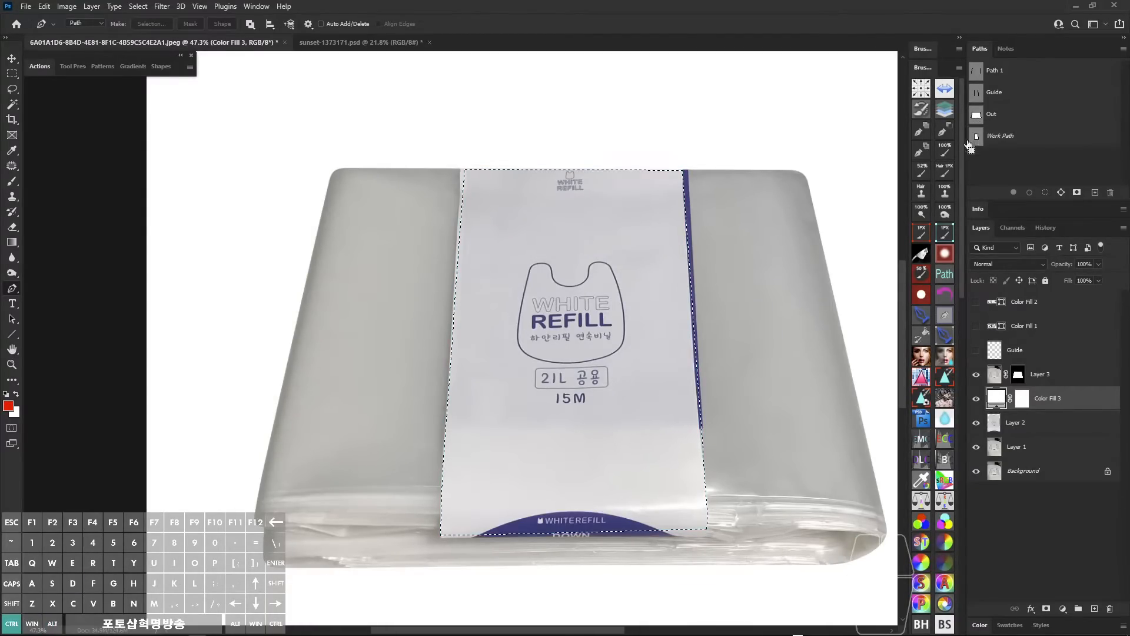
pyautogui.moveTo(513, 304); pyautogui.dragTo(518, 313)
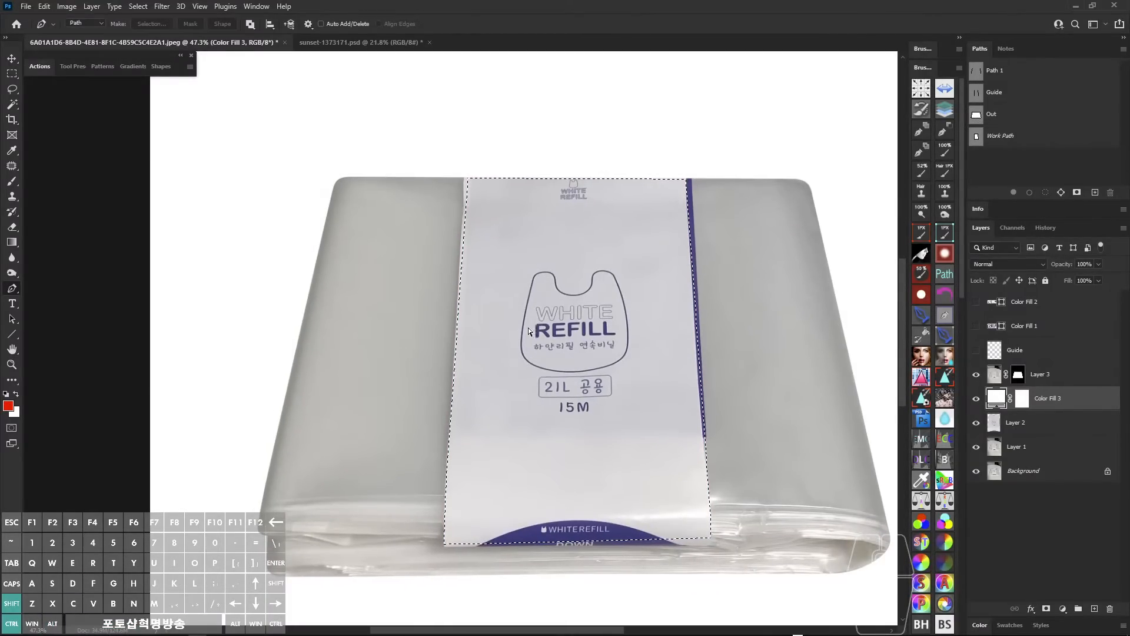
pyautogui.hotkey('ctrl', 'shift', 'i')
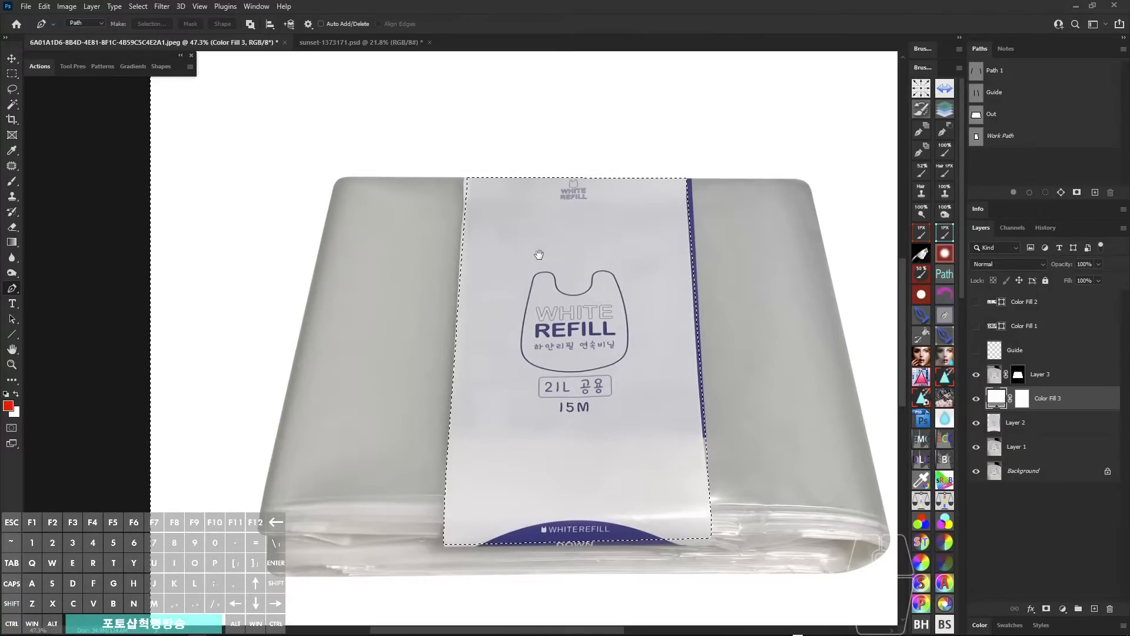
pyautogui.click(976, 398)
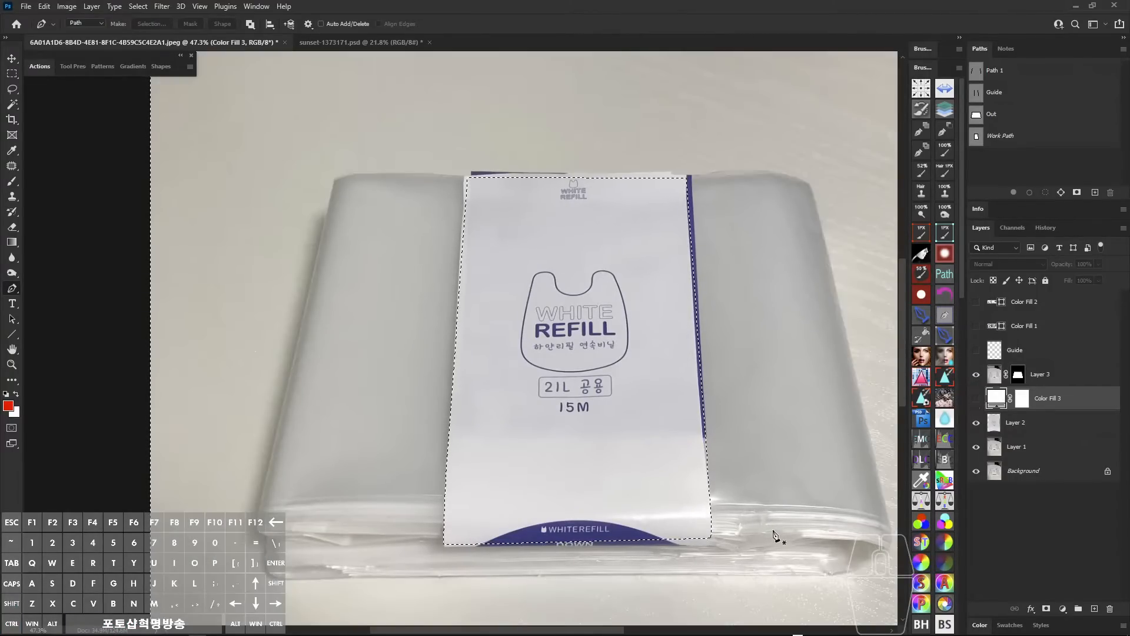
# - Add an empty layer directly above Layer 3 and switch to the Clone Stamp tool
pyautogui.click(1017, 424)
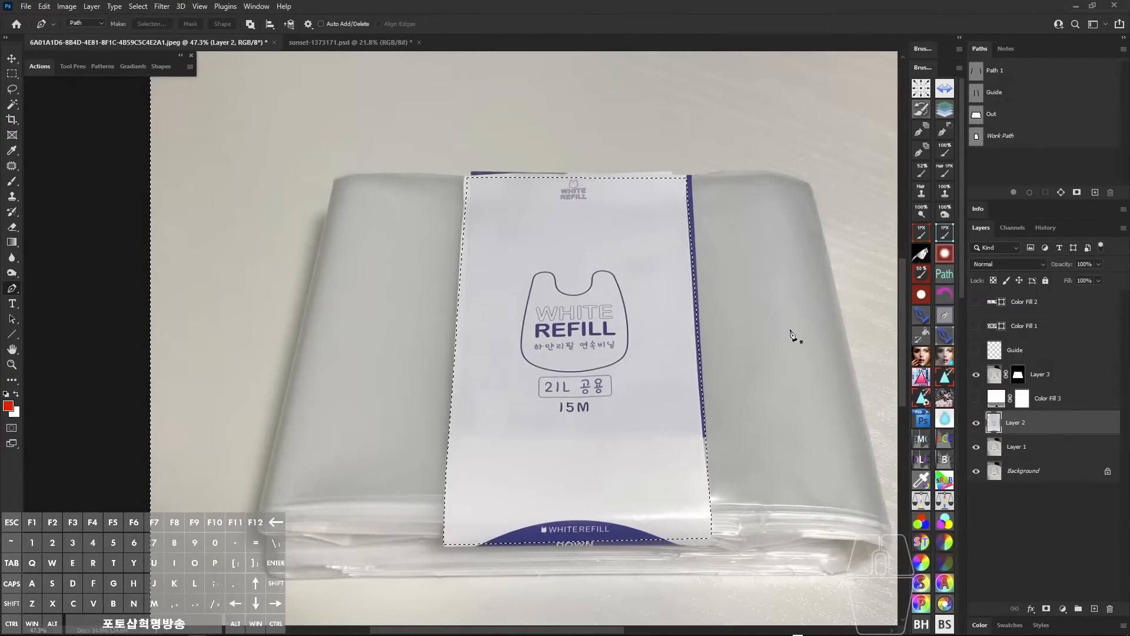
pyautogui.click(1043, 376)
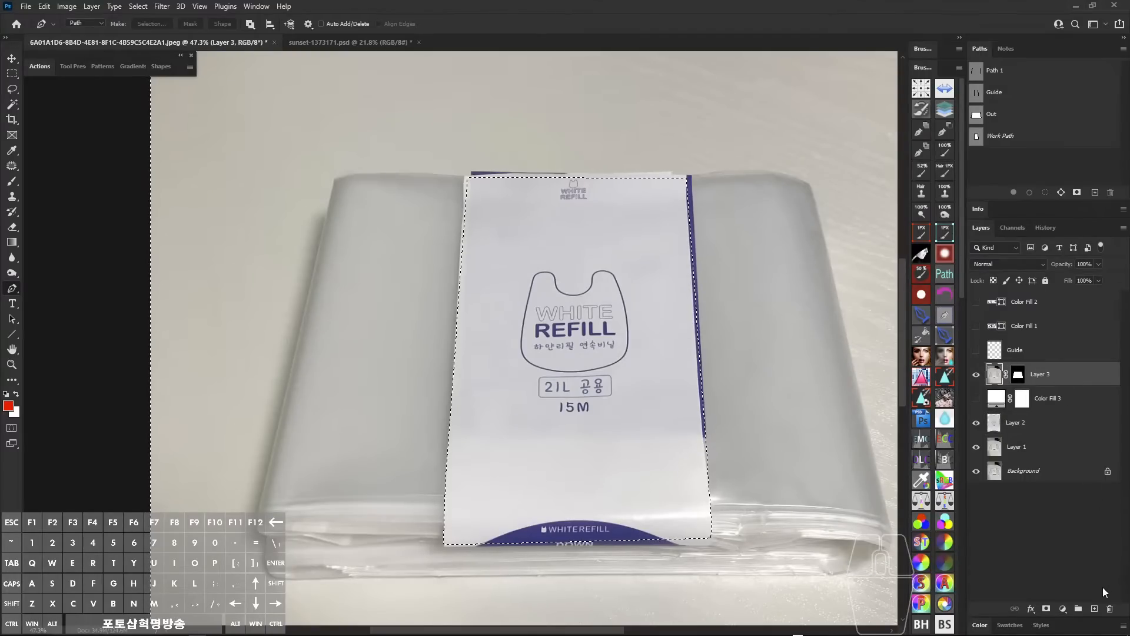
pyautogui.click(1095, 608)
pyautogui.scroll(5, 491, 216)
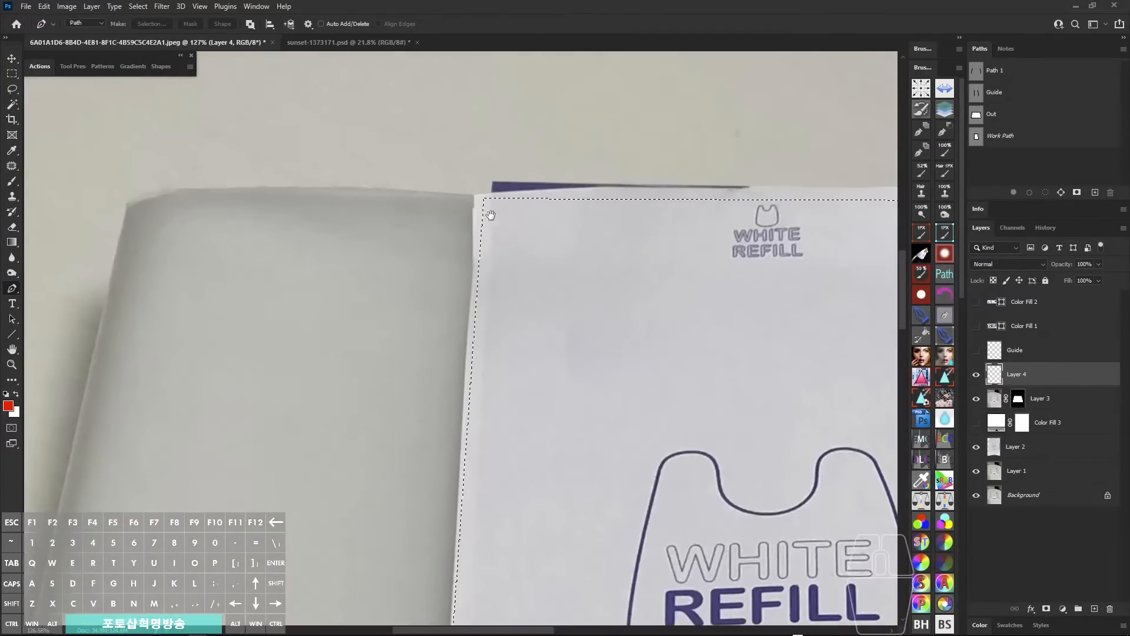
pyautogui.press('s')
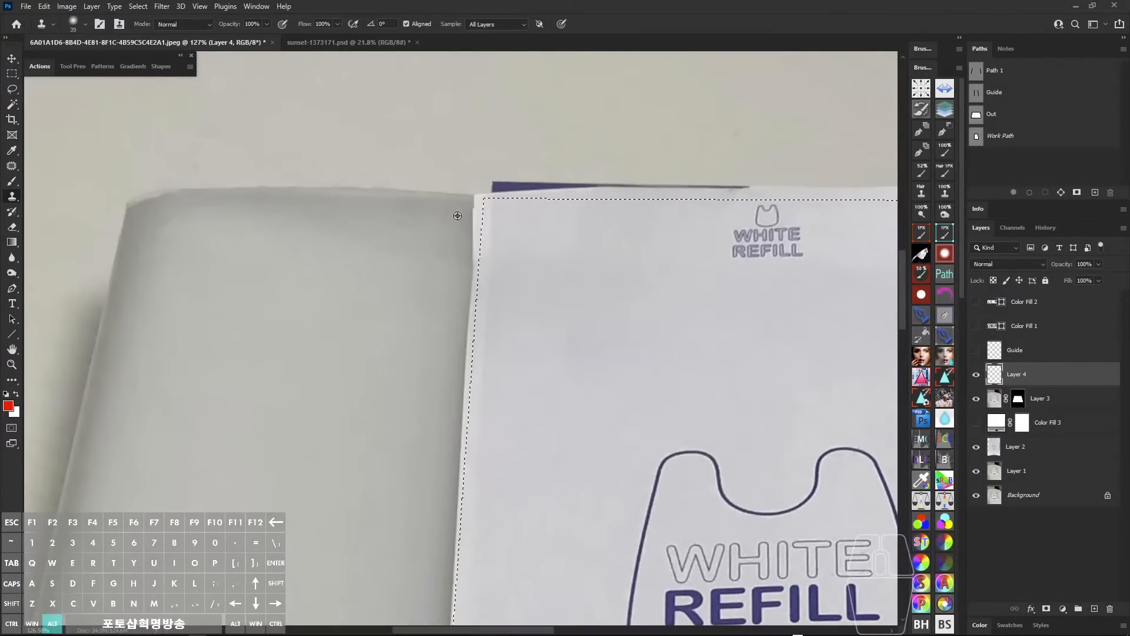
# - Clone nearby clean bag texture along the outside of the label's left edge, from its upper corner down to the lower part
pyautogui.moveTo(474, 207)
pyautogui.mouseDown()
pyautogui.moveTo(471, 257)
pyautogui.moveTo(449, 285)
pyautogui.moveTo(471, 270)
pyautogui.moveTo(466, 330)
pyautogui.moveTo(439, 366)
pyautogui.moveTo(436, 318)
pyautogui.moveTo(459, 238)
pyautogui.moveTo(467, 400)
pyautogui.mouseUp()
pyautogui.keyDown('alt'); pyautogui.click(449, 285); pyautogui.keyUp('alt')
pyautogui.keyDown('alt'); pyautogui.click(445, 350); pyautogui.keyUp('alt')
pyautogui.keyDown('alt'); pyautogui.click(462, 178); pyautogui.keyUp('alt')
pyautogui.keyDown('alt'); pyautogui.click(440, 282); pyautogui.keyUp('alt')
pyautogui.moveTo(446, 391)
pyautogui.mouseDown()
pyautogui.moveTo(464, 274)
pyautogui.moveTo(473, 417)
pyautogui.moveTo(479, 267)
pyautogui.moveTo(493, 449)
pyautogui.moveTo(516, 256)
pyautogui.moveTo(518, 366)
pyautogui.mouseUp()
pyautogui.keyDown('alt'); pyautogui.click(463, 274); pyautogui.keyUp('alt')
pyautogui.keyDown('alt'); pyautogui.click(479, 268); pyautogui.keyUp('alt')
pyautogui.moveTo(498, 296); pyautogui.dragTo(472, 425)
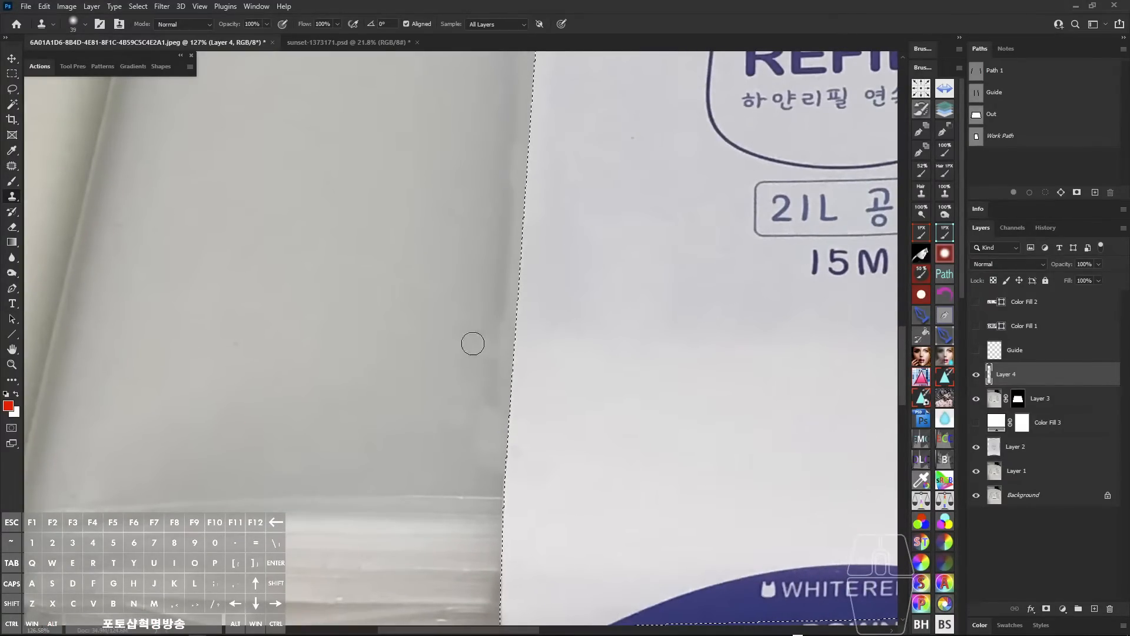
# - Enlarge the Clone Stamp brush to 81, smooth the bag surface along the label's left edge back up to the corner, and deselect
pyautogui.keyDown('alt'); pyautogui.rightClick(454, 371); pyautogui.keyUp('alt')
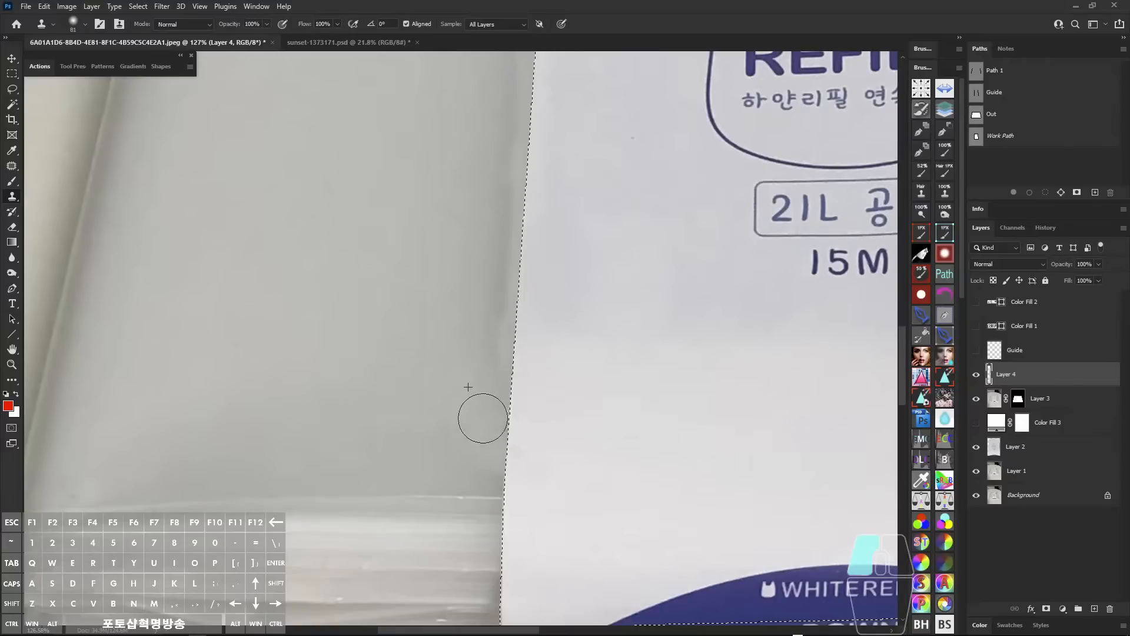
pyautogui.keyDown('alt'); pyautogui.click(447, 366); pyautogui.keyUp('alt')
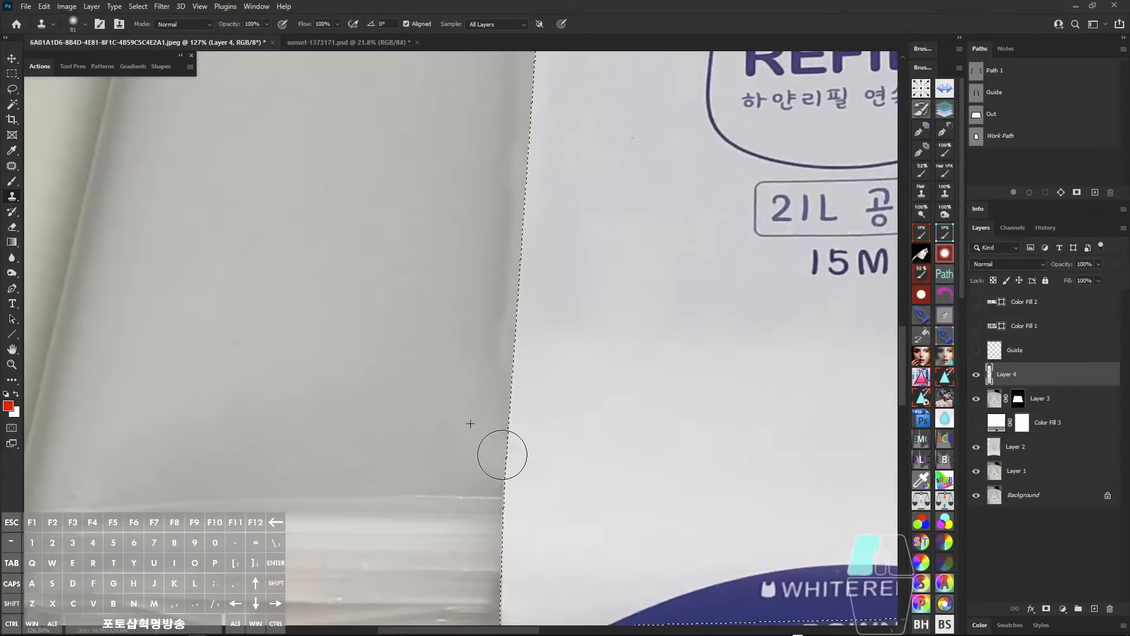
pyautogui.moveTo(465, 270); pyautogui.dragTo(470, 314)
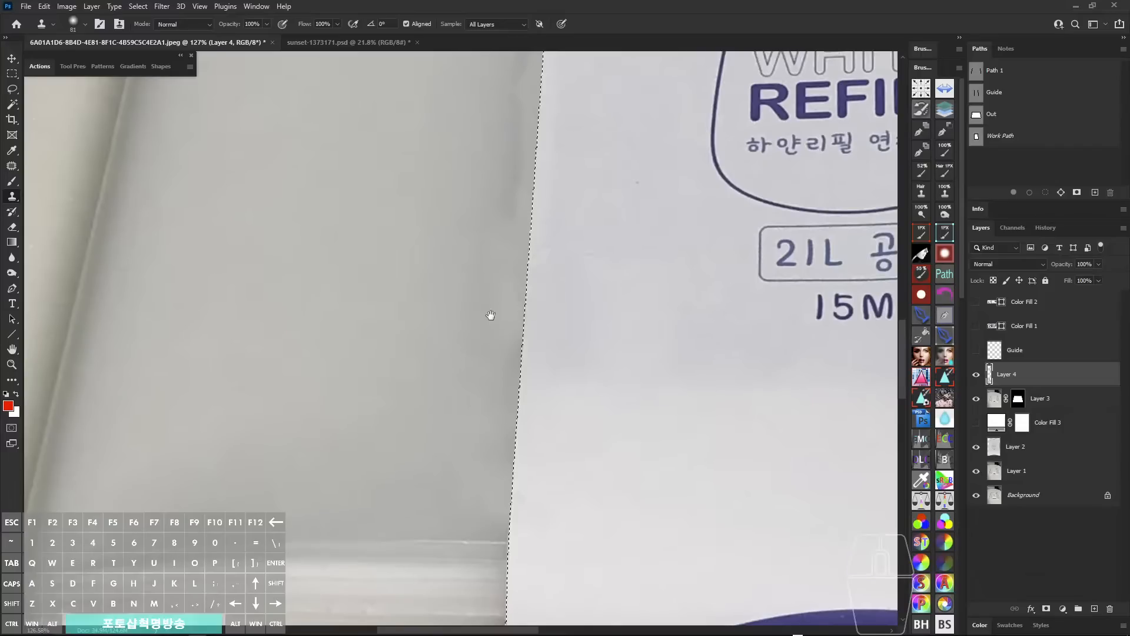
pyautogui.moveTo(500, 253); pyautogui.dragTo(505, 412)
pyautogui.keyDown('alt'); pyautogui.click(510, 272); pyautogui.keyUp('alt')
pyautogui.moveTo(530, 270); pyautogui.dragTo(530, 313)
pyautogui.moveTo(520, 247); pyautogui.dragTo(514, 376)
pyautogui.keyDown('alt'); pyautogui.click(512, 334); pyautogui.keyUp('alt')
pyautogui.click(535, 331)
pyautogui.moveTo(522, 249)
pyautogui.mouseDown()
pyautogui.moveTo(522, 336)
pyautogui.moveTo(542, 363)
pyautogui.mouseUp()
pyautogui.keyDown('alt'); pyautogui.click(513, 334); pyautogui.keyUp('alt')
pyautogui.moveTo(556, 258)
pyautogui.mouseDown()
pyautogui.moveTo(565, 229)
pyautogui.moveTo(554, 294)
pyautogui.mouseUp()
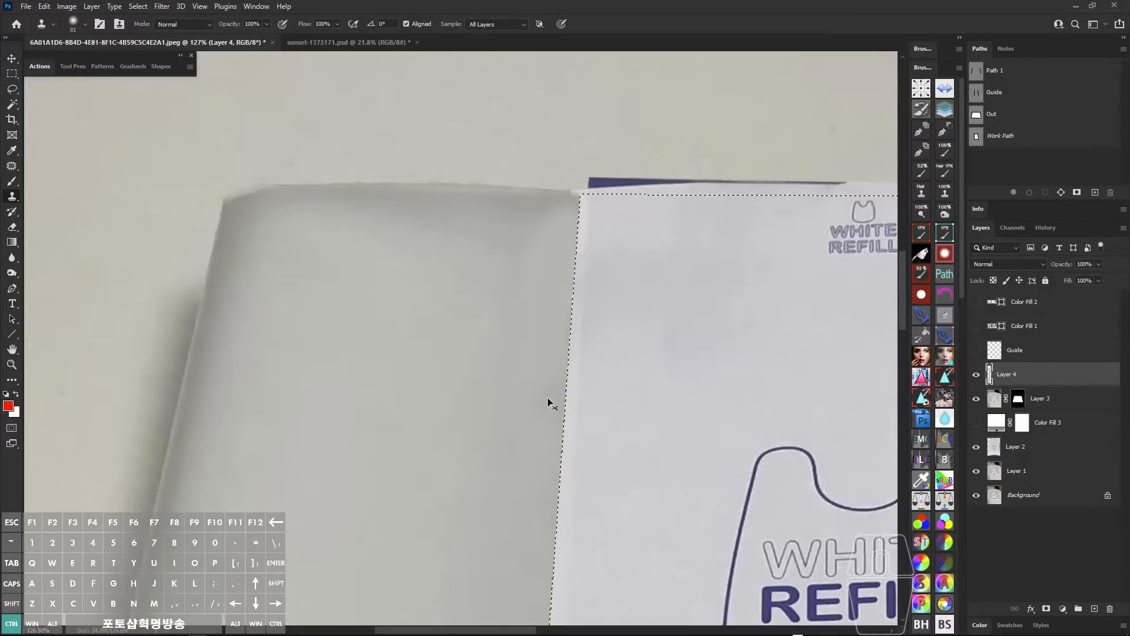
pyautogui.hotkey('ctrl', 'd')
pyautogui.moveTo(605, 366); pyautogui.dragTo(508, 210)
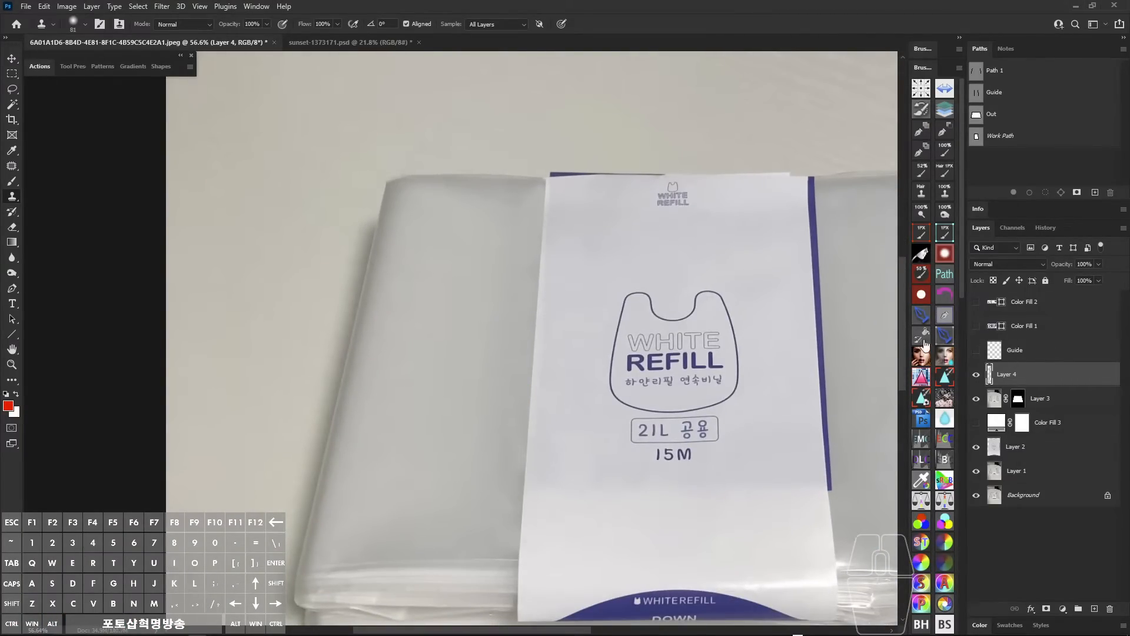
pyautogui.moveTo(513, 203)
pyautogui.mouseDown()
pyautogui.moveTo(510, 227)
pyautogui.moveTo(514, 205)
pyautogui.moveTo(539, 220)
pyautogui.mouseUp()
pyautogui.moveTo(516, 539)
pyautogui.mouseDown()
pyautogui.moveTo(569, 213)
pyautogui.moveTo(493, 219)
pyautogui.moveTo(512, 205)
pyautogui.mouseUp()
pyautogui.hotkey('alt', 'z')
pyautogui.hotkey('alt', 'z')
pyautogui.moveTo(537, 197)
pyautogui.mouseDown()
pyautogui.moveTo(545, 212)
pyautogui.moveTo(523, 263)
pyautogui.moveTo(526, 304)
pyautogui.mouseUp()
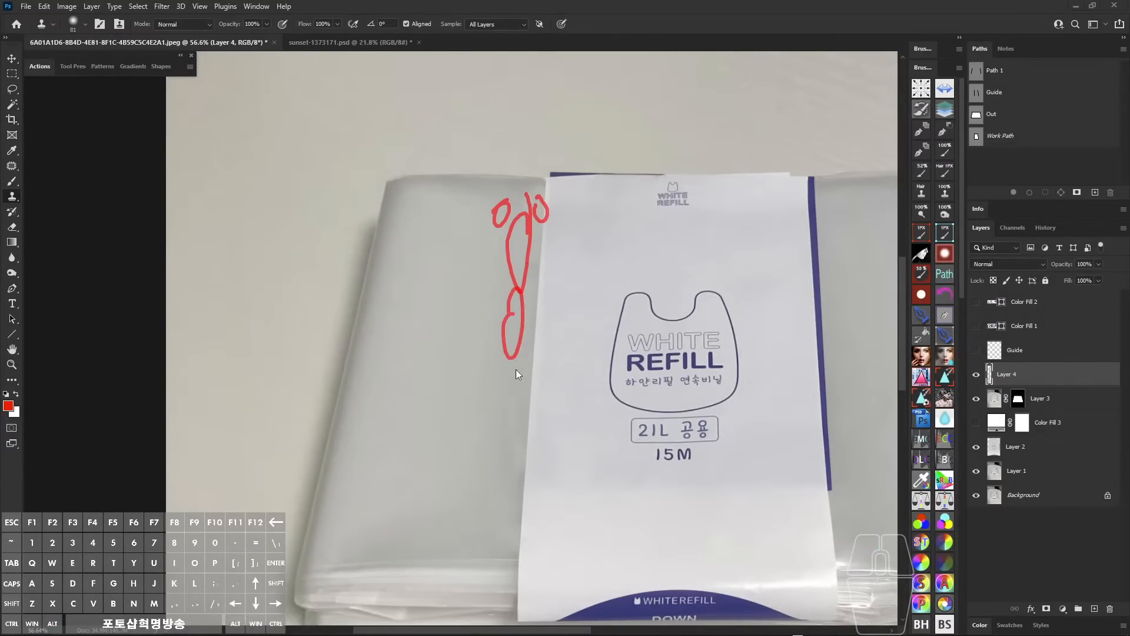
pyautogui.moveTo(516, 369)
pyautogui.mouseDown()
pyautogui.moveTo(495, 500)
pyautogui.moveTo(504, 465)
pyautogui.mouseUp()
pyautogui.press('Escape')
# - Toggle Layer 4's visibility repeatedly to compare the bag beside the label's left edge before and after cloning
pyautogui.hotkey('ctrl', ',')
pyautogui.hotkey('ctrl', ',')
pyautogui.hotkey('ctrl', ',')
pyautogui.hotkey('ctrl', ',')
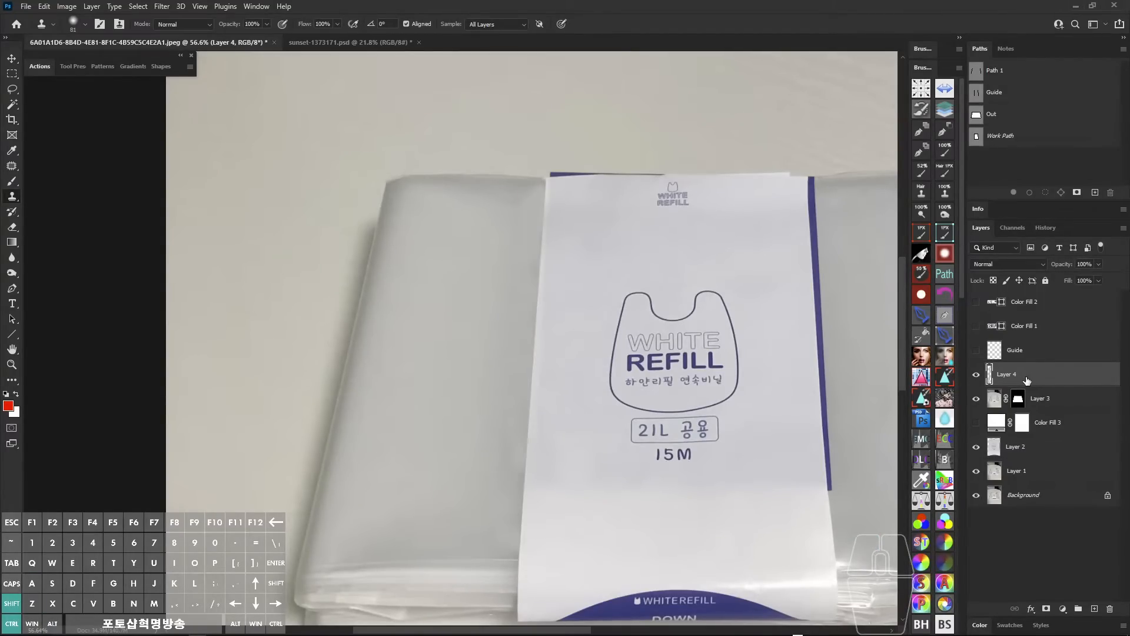
# - Load the Work Path as an inverted selection, clone clean plastic film over the blemishes along the label's left edge, and deselect
pyautogui.hotkey('ctrl', ',')
pyautogui.hotkey('ctrl', ',')
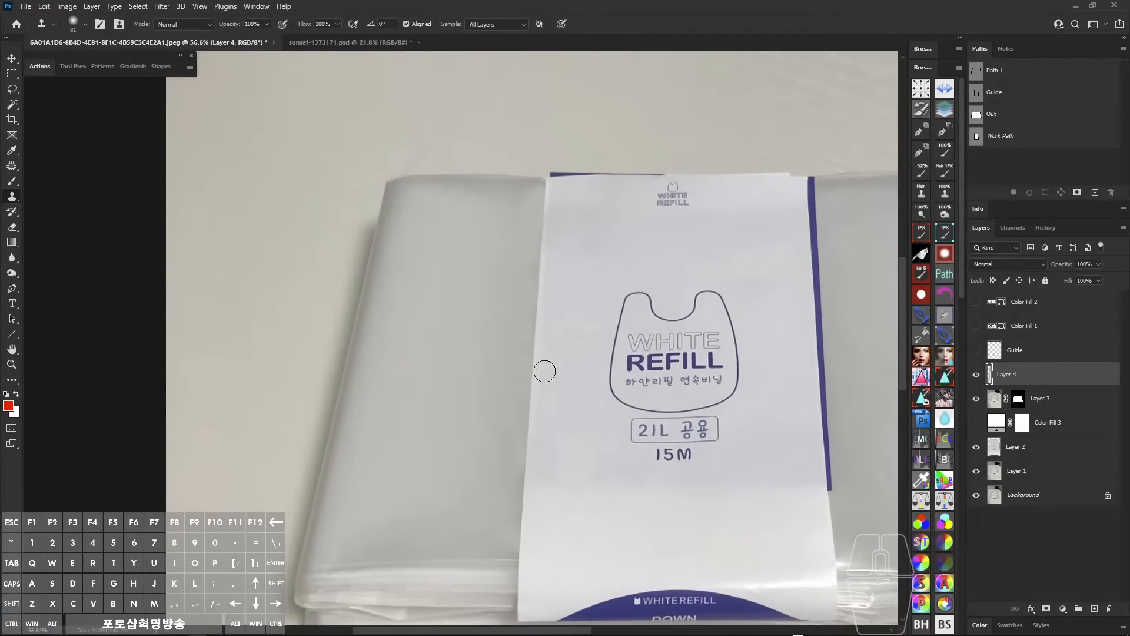
pyautogui.keyDown('ctrl'); pyautogui.click(975, 138); pyautogui.keyUp('ctrl')
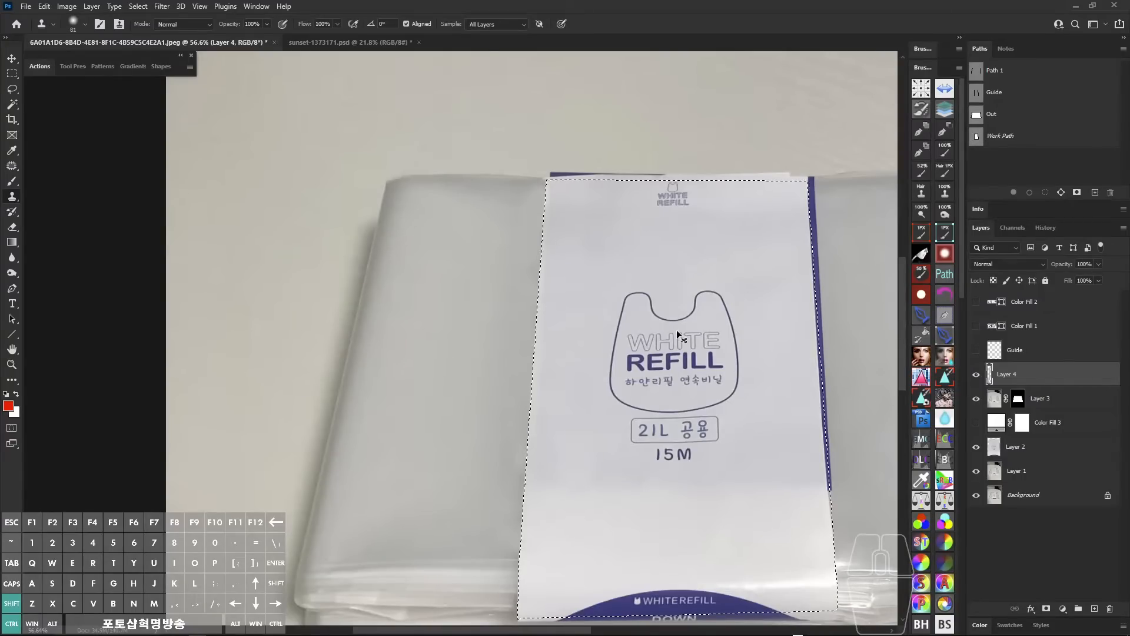
pyautogui.moveTo(491, 472)
pyautogui.mouseDown()
pyautogui.moveTo(500, 386)
pyautogui.moveTo(526, 388)
pyautogui.moveTo(522, 425)
pyautogui.mouseUp()
pyautogui.keyDown('alt'); pyautogui.click(497, 406); pyautogui.keyUp('alt')
pyautogui.keyDown('alt'); pyautogui.click(507, 347); pyautogui.keyUp('alt')
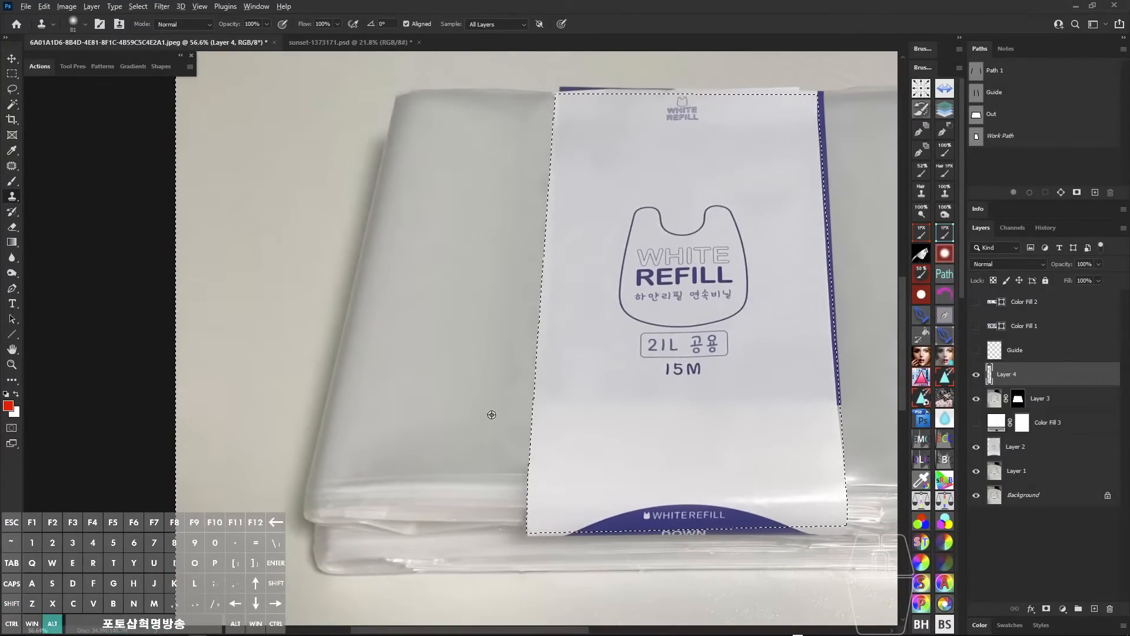
pyautogui.keyDown('alt'); pyautogui.click(512, 453); pyautogui.keyUp('alt')
pyautogui.moveTo(568, 305); pyautogui.dragTo(548, 358)
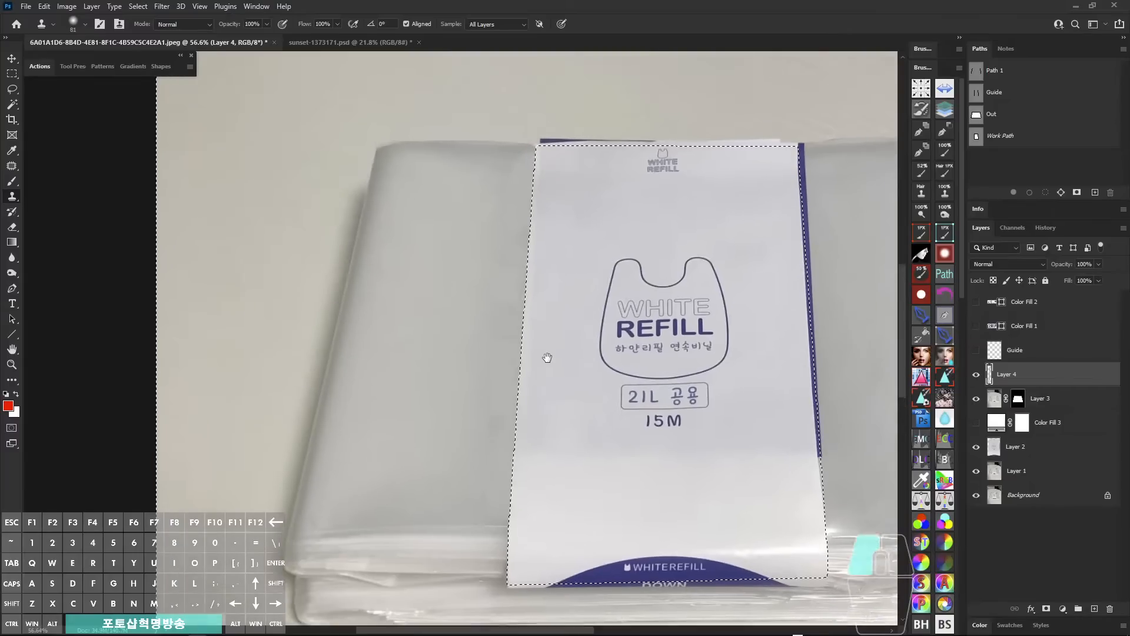
pyautogui.keyDown('alt'); pyautogui.click(485, 196); pyautogui.keyUp('alt')
pyautogui.click(509, 196)
pyautogui.hotkey('ctrl', 'd')
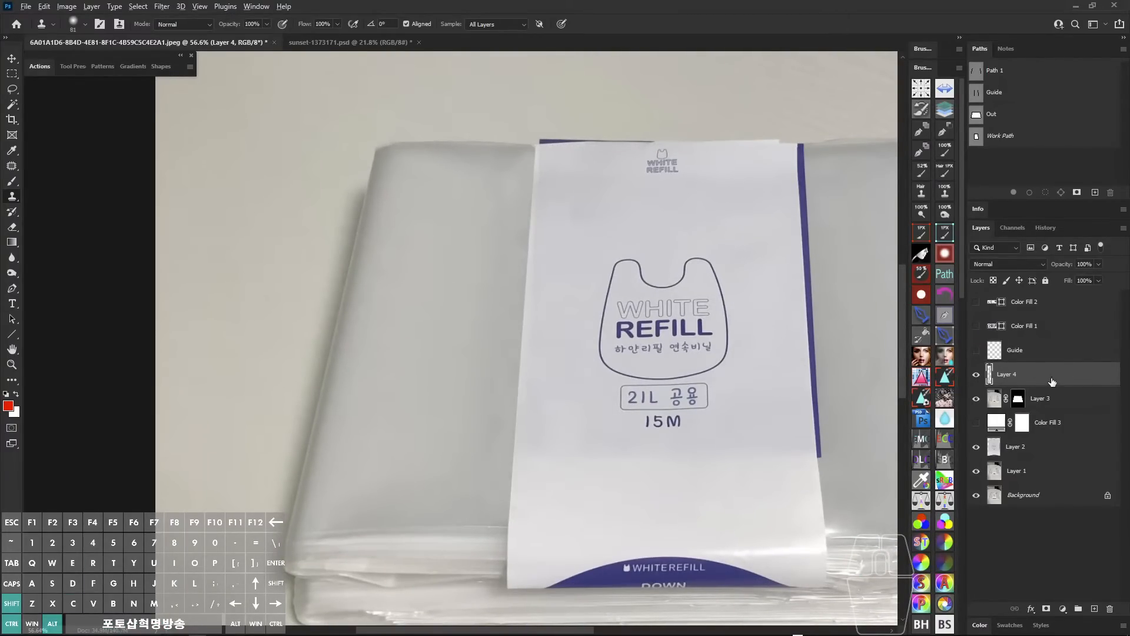
# - Stamp all visible layers into a new layer and merge it with Layer 4
pyautogui.hotkey('ctrl', 'shift', 'alt', 'e')
pyautogui.keyDown('ctrl'); pyautogui.click(1040, 398); pyautogui.keyUp('ctrl')
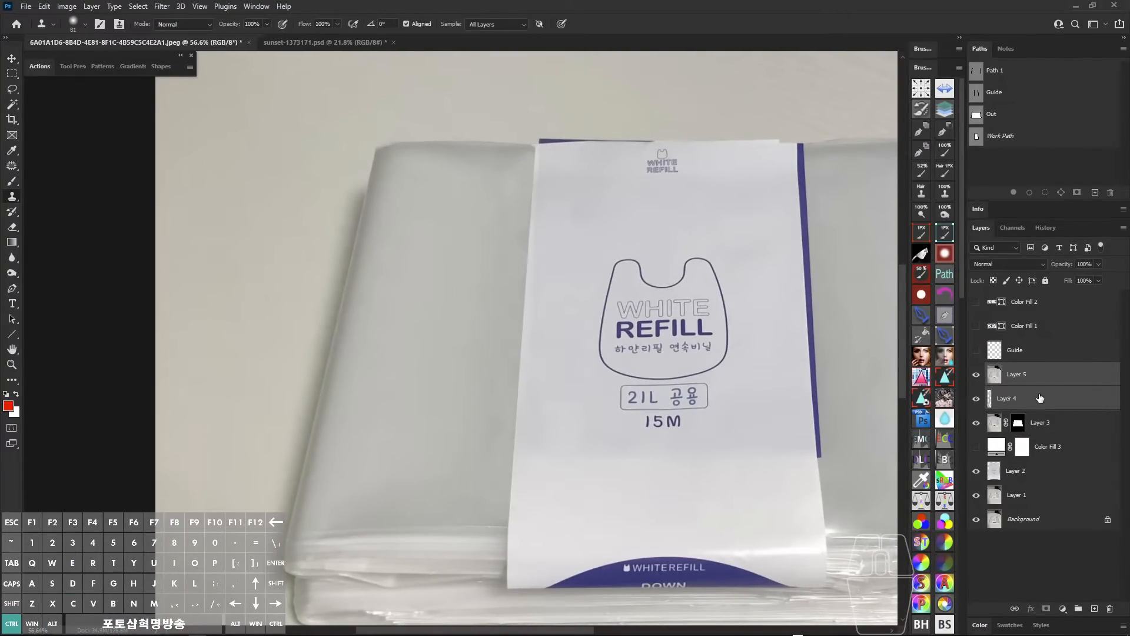
pyautogui.hotkey('ctrl', 'e')
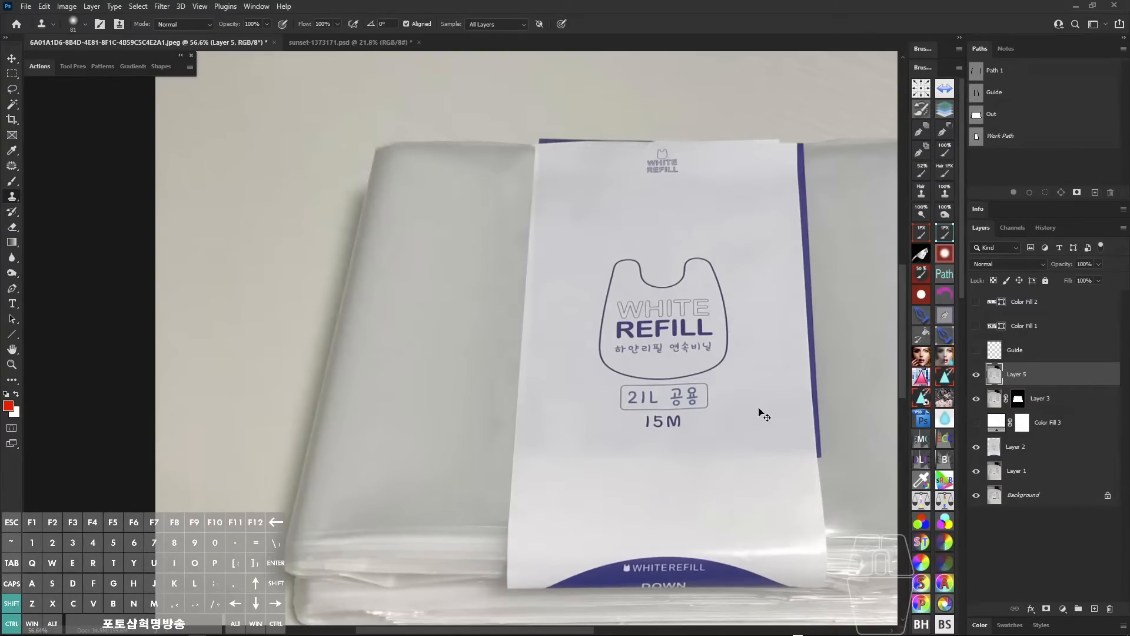
pyautogui.hotkey('ctrl', ',')
pyautogui.hotkey('ctrl', ',')
pyautogui.hotkey('ctrl', ',')
pyautogui.hotkey('ctrl', ',')
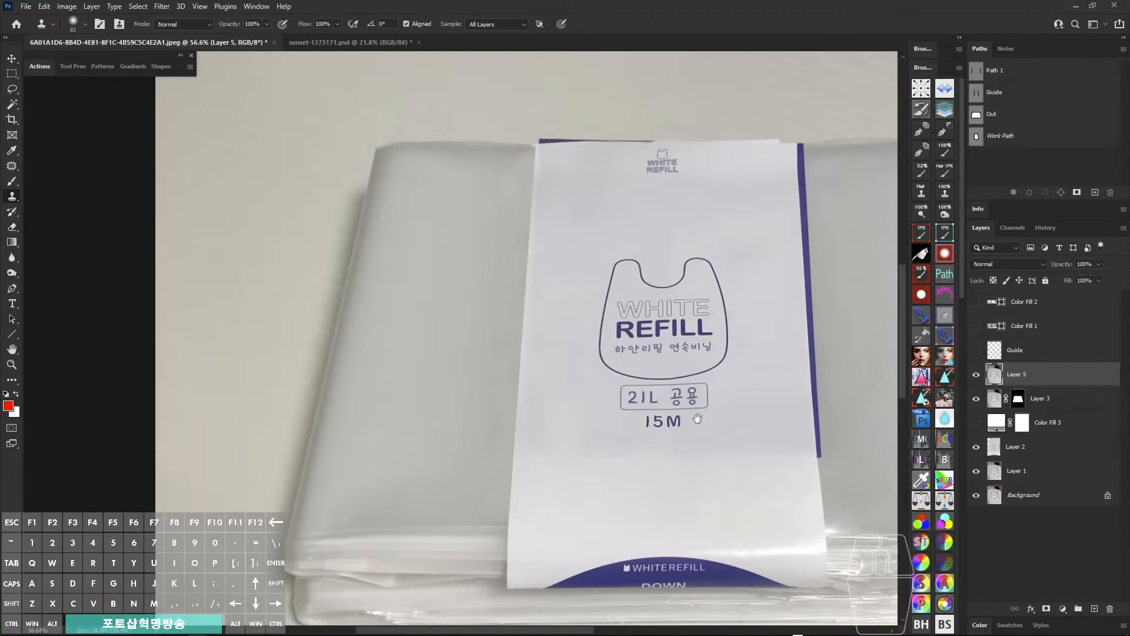
# - Patch the uneven areas of film beside the upper part of the label's left edge with smoother film nearby
pyautogui.moveTo(515, 348); pyautogui.dragTo(509, 360)
pyautogui.press('j')
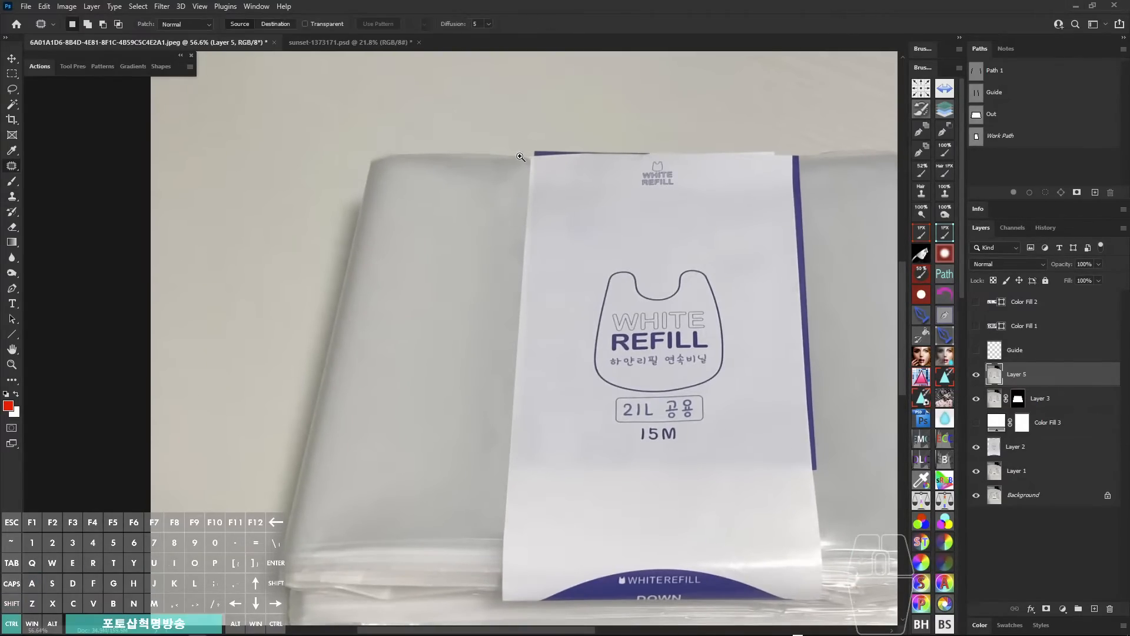
pyautogui.keyDown('ctrl'); pyautogui.click(496, 188); pyautogui.keyUp('ctrl')
pyautogui.moveTo(489, 184)
pyautogui.mouseDown()
pyautogui.moveTo(534, 228)
pyautogui.moveTo(482, 201)
pyautogui.mouseUp()
pyautogui.moveTo(493, 230)
pyautogui.mouseDown()
pyautogui.moveTo(364, 330)
pyautogui.moveTo(494, 334)
pyautogui.moveTo(444, 287)
pyautogui.mouseUp()
pyautogui.click(371, 326)
pyautogui.moveTo(470, 303); pyautogui.dragTo(434, 347)
pyautogui.click(452, 376)
pyautogui.press('space')
pyautogui.moveTo(464, 394); pyautogui.dragTo(448, 280)
pyautogui.moveTo(471, 169); pyautogui.dragTo(425, 257)
pyautogui.click(435, 262)
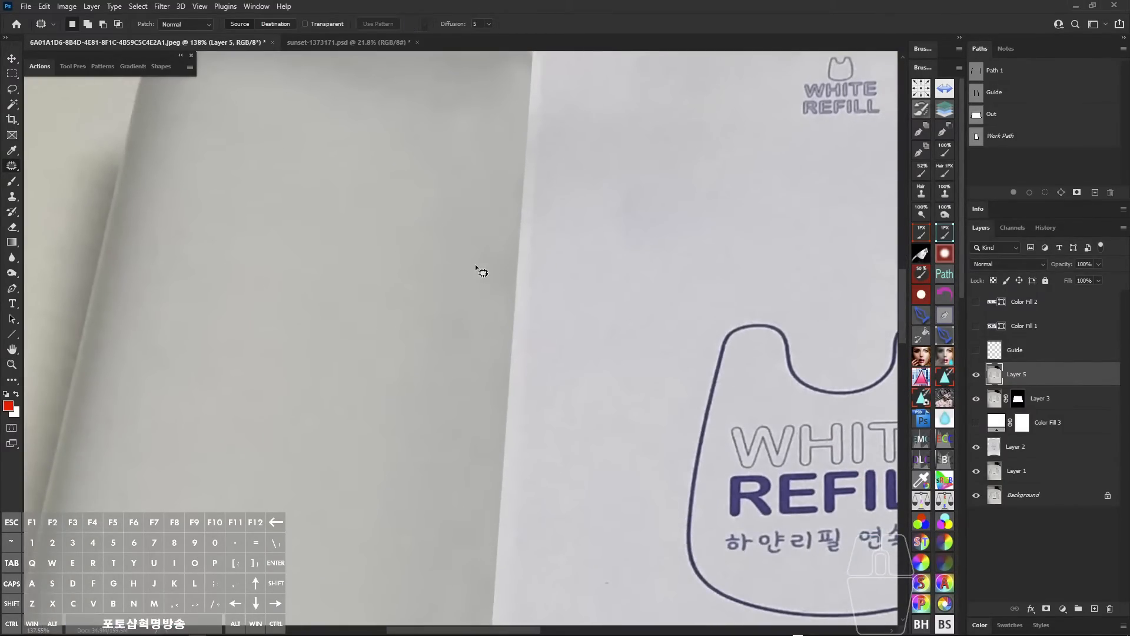
# - Patch the blotchy film to the left of the label's bag logo with clean film from further left
pyautogui.moveTo(471, 224)
pyautogui.mouseDown()
pyautogui.moveTo(470, 345)
pyautogui.moveTo(462, 251)
pyautogui.mouseUp()
pyautogui.moveTo(487, 293)
pyautogui.mouseDown()
pyautogui.moveTo(406, 357)
pyautogui.moveTo(453, 245)
pyautogui.mouseUp()
pyautogui.click(419, 361)
pyautogui.press('space')
pyautogui.moveTo(467, 184)
pyautogui.mouseDown()
pyautogui.moveTo(431, 293)
pyautogui.moveTo(443, 236)
pyautogui.mouseUp()
pyautogui.moveTo(454, 251); pyautogui.dragTo(376, 327)
pyautogui.click(386, 327)
pyautogui.press('space')
pyautogui.moveTo(449, 300)
pyautogui.mouseDown()
pyautogui.moveTo(440, 224)
pyautogui.moveTo(412, 352)
pyautogui.moveTo(429, 262)
pyautogui.mouseUp()
pyautogui.click(420, 355)
pyautogui.press('space')
pyautogui.moveTo(432, 203)
pyautogui.mouseDown()
pyautogui.moveTo(395, 254)
pyautogui.moveTo(390, 394)
pyautogui.moveTo(424, 307)
pyautogui.mouseUp()
pyautogui.click(398, 397)
# - Patch the uneven film left of the label's 21L and 15M text, down toward the fold at the bottom
pyautogui.press('space')
pyautogui.moveTo(456, 220); pyautogui.dragTo(419, 268)
pyautogui.moveTo(425, 295); pyautogui.dragTo(365, 307)
pyautogui.click(374, 308)
pyautogui.moveTo(462, 401)
pyautogui.mouseDown()
pyautogui.moveTo(400, 354)
pyautogui.moveTo(419, 438)
pyautogui.moveTo(418, 371)
pyautogui.mouseUp()
pyautogui.click(425, 441)
pyautogui.press('space')
pyautogui.moveTo(419, 209); pyautogui.dragTo(390, 258)
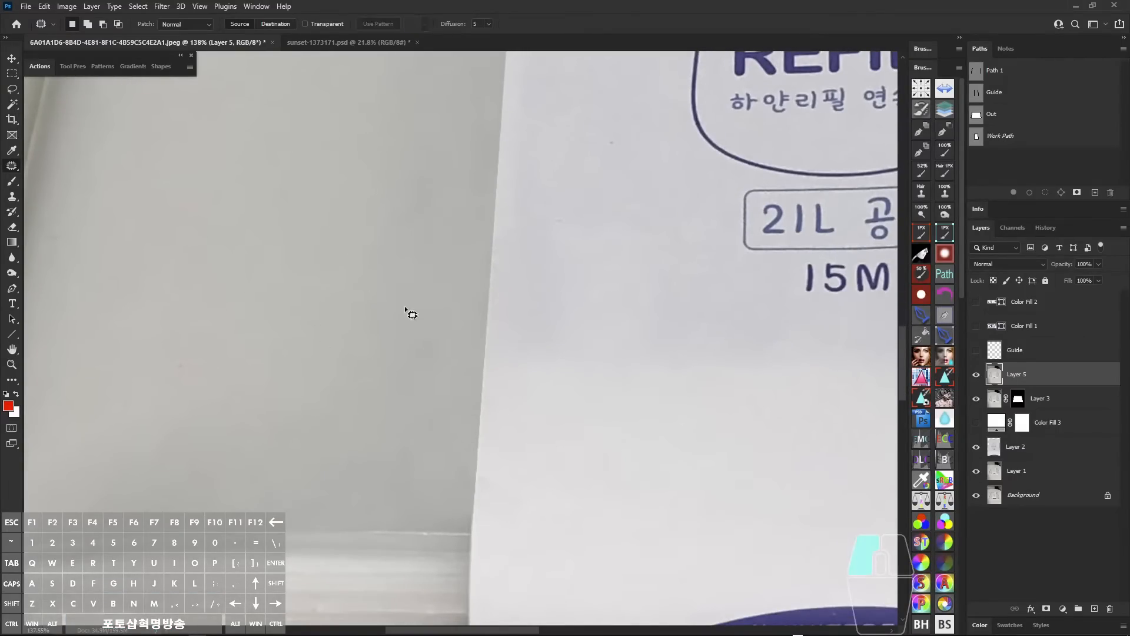
pyautogui.moveTo(406, 307); pyautogui.dragTo(393, 356)
pyautogui.moveTo(402, 365); pyautogui.dragTo(332, 369)
pyautogui.click(340, 370)
pyautogui.moveTo(438, 351)
pyautogui.mouseDown()
pyautogui.moveTo(371, 389)
pyautogui.moveTo(404, 296)
pyautogui.moveTo(416, 370)
pyautogui.mouseUp()
pyautogui.click(411, 298)
pyautogui.press('space')
pyautogui.moveTo(400, 358)
pyautogui.mouseDown()
pyautogui.moveTo(455, 422)
pyautogui.moveTo(386, 354)
pyautogui.mouseUp()
pyautogui.moveTo(427, 198)
pyautogui.mouseDown()
pyautogui.moveTo(384, 237)
pyautogui.moveTo(406, 206)
pyautogui.mouseUp()
pyautogui.moveTo(421, 253); pyautogui.dragTo(369, 348)
pyautogui.click(378, 351)
pyautogui.press('space')
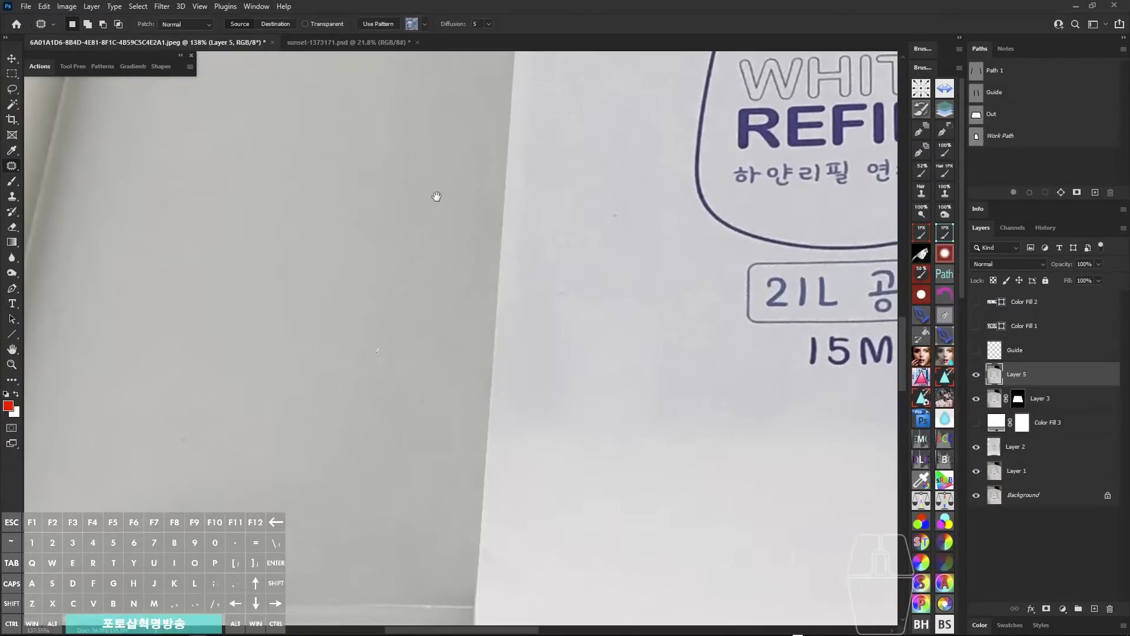
# - Patch the uneven tones left in the film near the label's top-left corner and clear the selection
pyautogui.moveTo(475, 92)
pyautogui.mouseDown()
pyautogui.moveTo(429, 363)
pyautogui.moveTo(389, 343)
pyautogui.mouseUp()
pyautogui.keyDown('alt'); pyautogui.click(429, 362); pyautogui.keyUp('alt')
pyautogui.keyDown('ctrl'); pyautogui.click(456, 275); pyautogui.keyUp('ctrl')
pyautogui.moveTo(462, 303); pyautogui.dragTo(371, 413)
pyautogui.moveTo(462, 284); pyautogui.dragTo(399, 380)
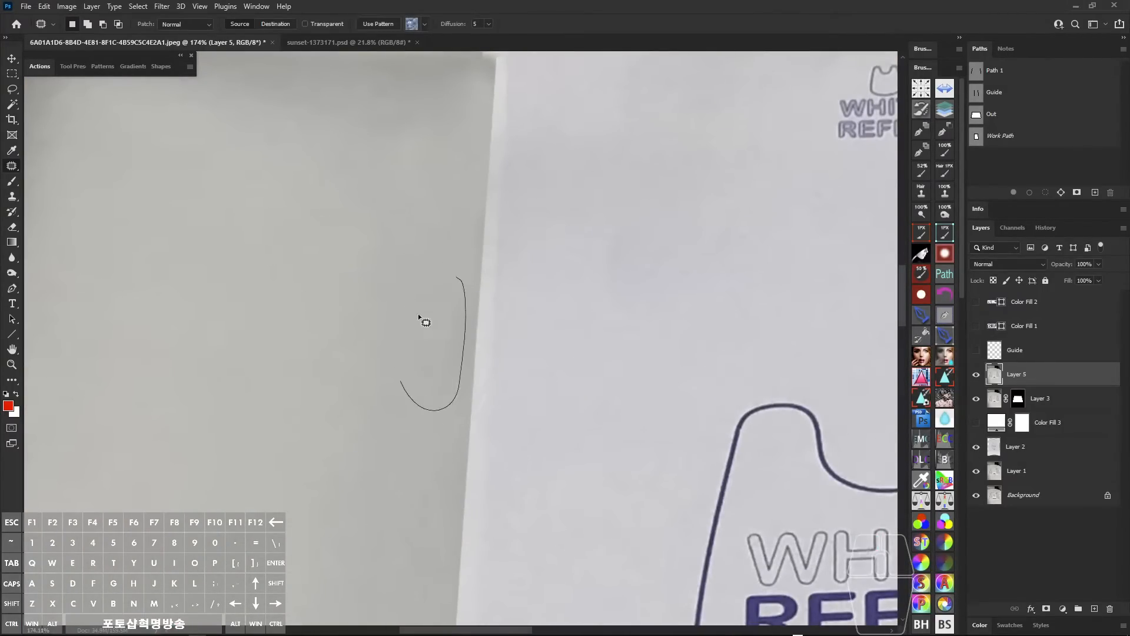
pyautogui.moveTo(419, 314); pyautogui.dragTo(370, 347)
pyautogui.click(370, 348)
pyautogui.moveTo(430, 159); pyautogui.dragTo(440, 334)
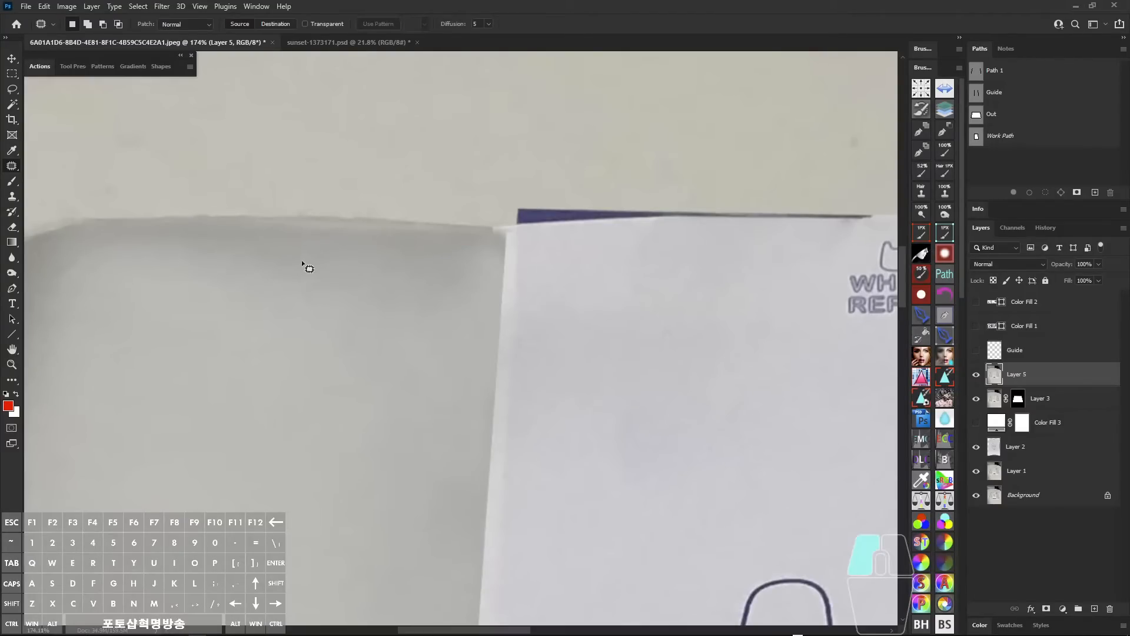
pyautogui.moveTo(425, 254)
pyautogui.mouseDown()
pyautogui.moveTo(399, 295)
pyautogui.moveTo(428, 346)
pyautogui.moveTo(409, 384)
pyautogui.moveTo(420, 433)
pyautogui.mouseUp()
pyautogui.hotkey('ctrl', 'd')
pyautogui.hotkey('ctrl', 'd')
# - Examine the retouched film beside the label's left edge in the overall view and up close
pyautogui.moveTo(461, 472); pyautogui.dragTo(475, 416)
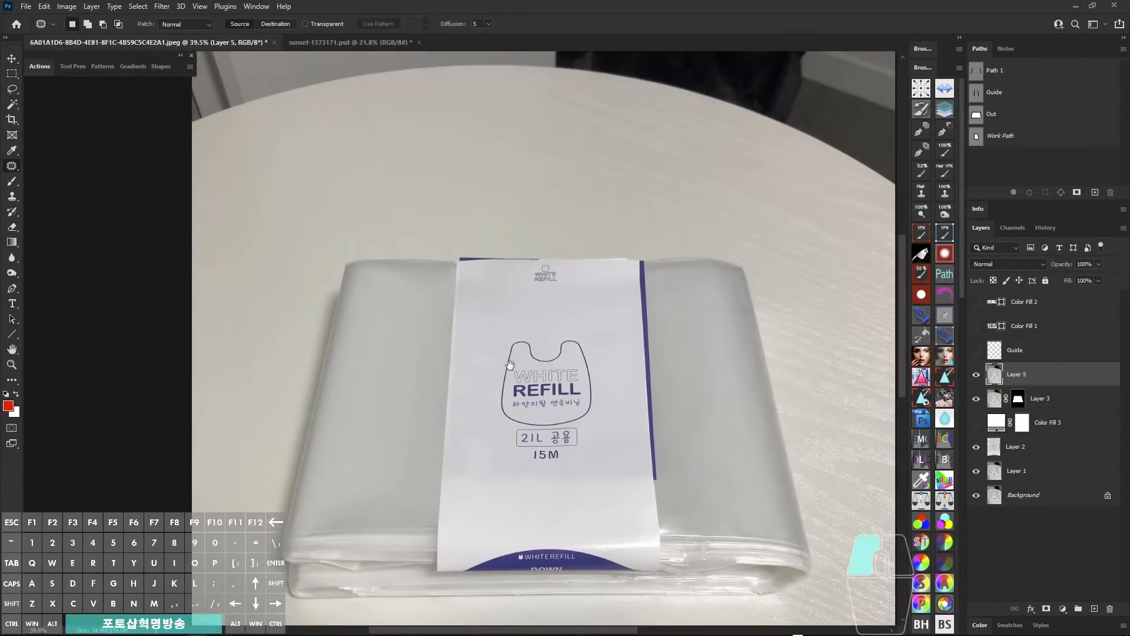
pyautogui.moveTo(510, 364); pyautogui.dragTo(513, 358)
pyautogui.moveTo(426, 267)
pyautogui.mouseDown()
pyautogui.moveTo(451, 280)
pyautogui.moveTo(425, 278)
pyautogui.mouseUp()
pyautogui.moveTo(421, 322); pyautogui.dragTo(417, 327)
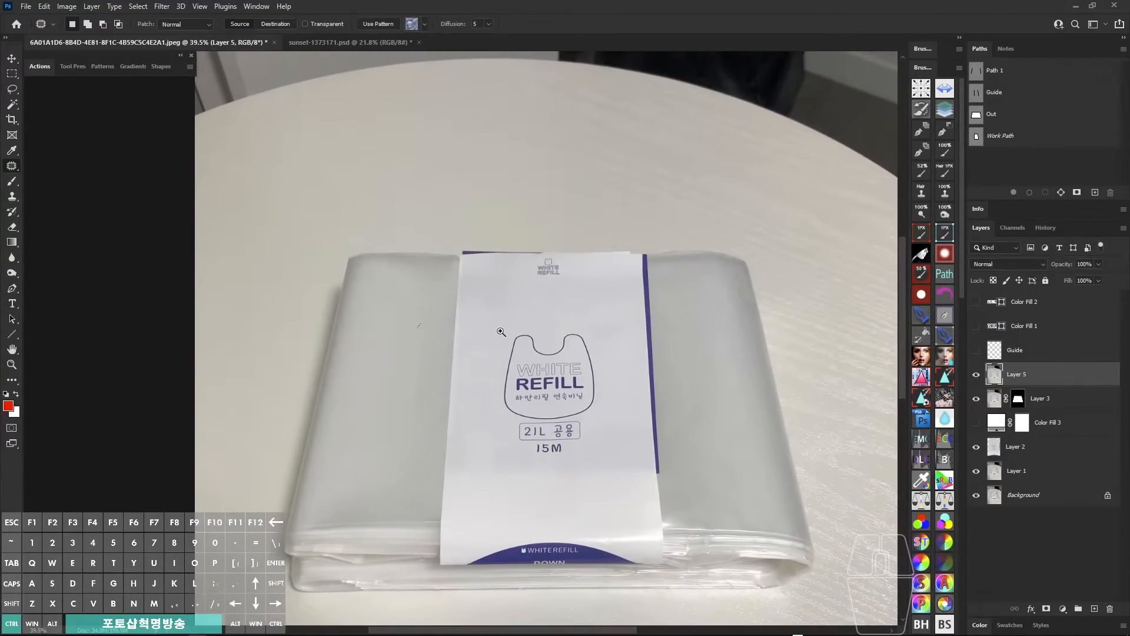
pyautogui.moveTo(500, 331); pyautogui.dragTo(537, 353)
pyautogui.moveTo(538, 391); pyautogui.dragTo(548, 334)
pyautogui.hotkey('ctrl', 'd')
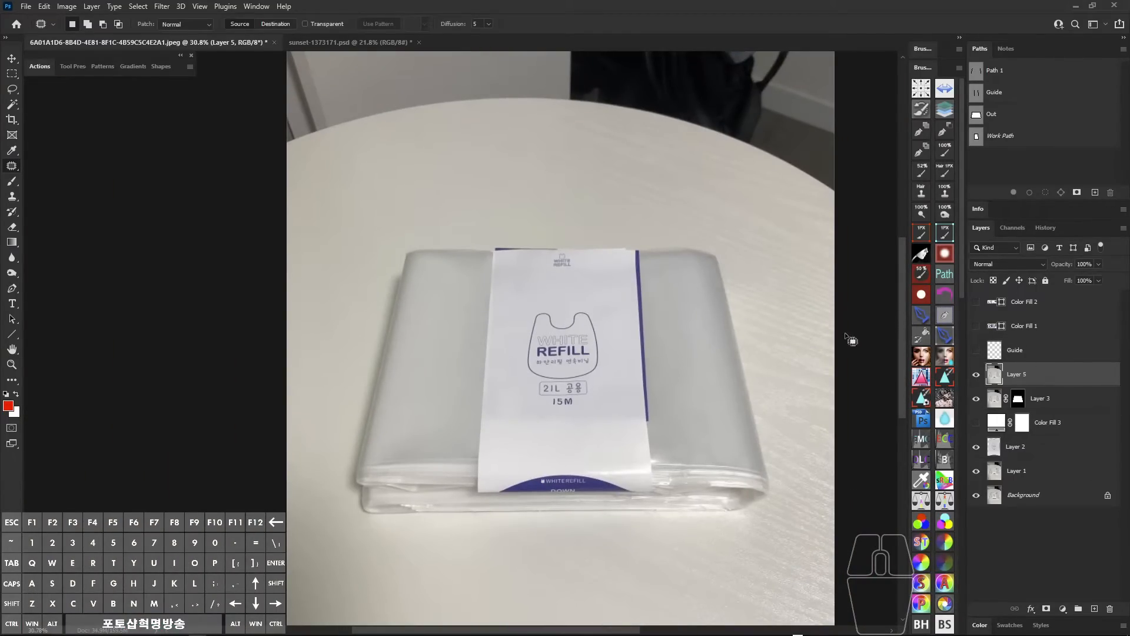
pyautogui.moveTo(487, 262); pyautogui.dragTo(536, 317)
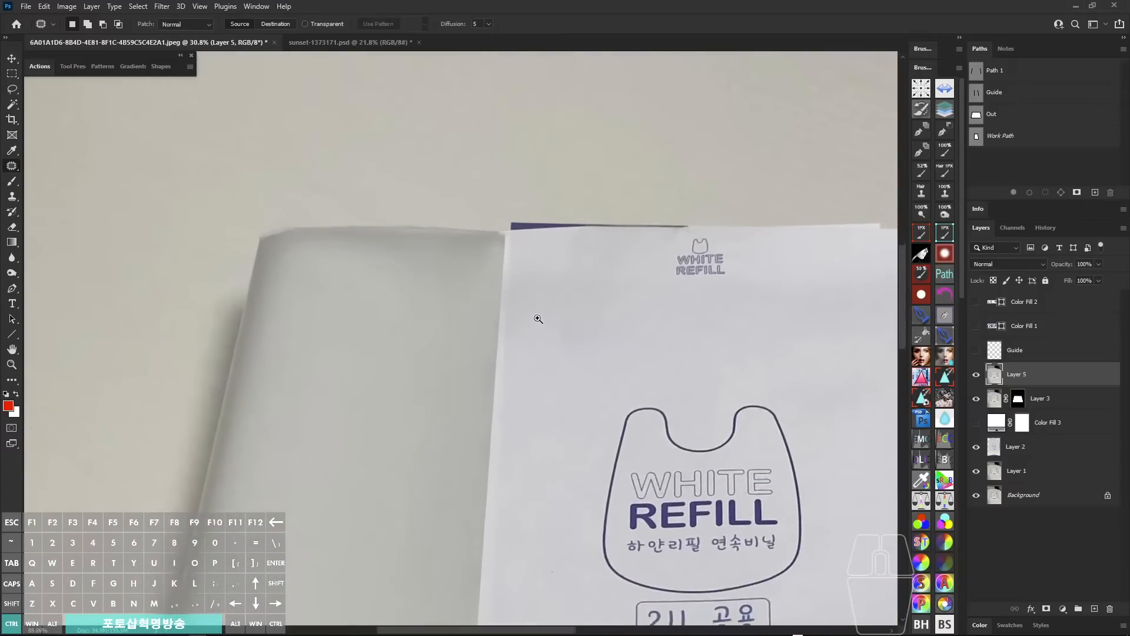
pyautogui.moveTo(497, 242)
pyautogui.mouseDown()
pyautogui.moveTo(506, 252)
pyautogui.moveTo(491, 412)
pyautogui.mouseUp()
pyautogui.hotkey('ctrl', 'alt', 'z')
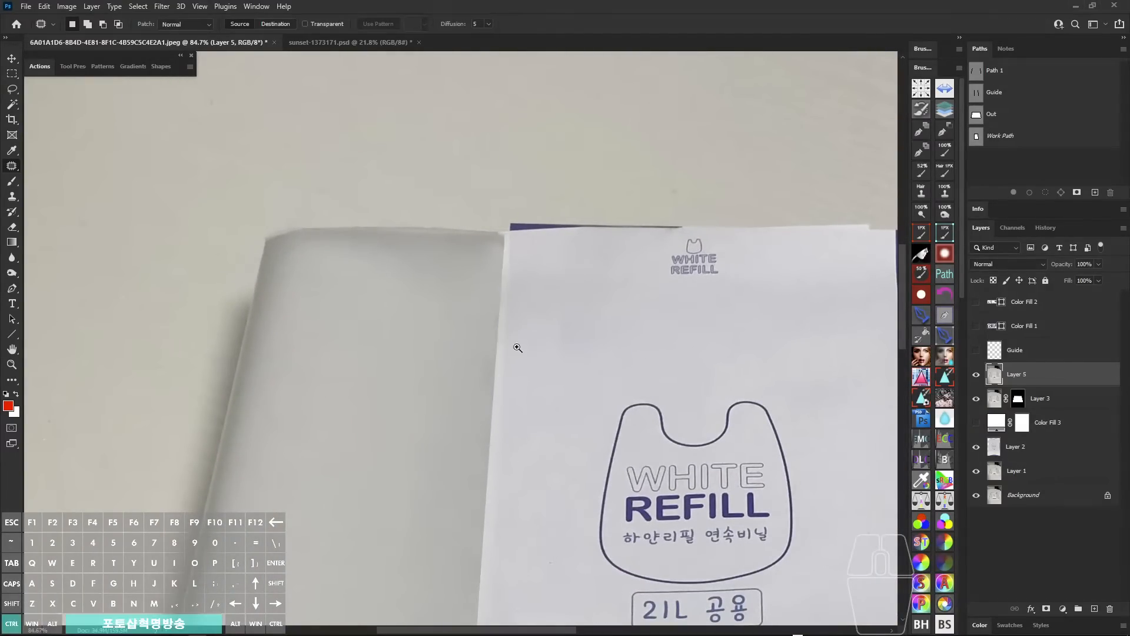
pyautogui.moveTo(518, 343); pyautogui.dragTo(475, 357)
pyautogui.moveTo(514, 394); pyautogui.dragTo(511, 372)
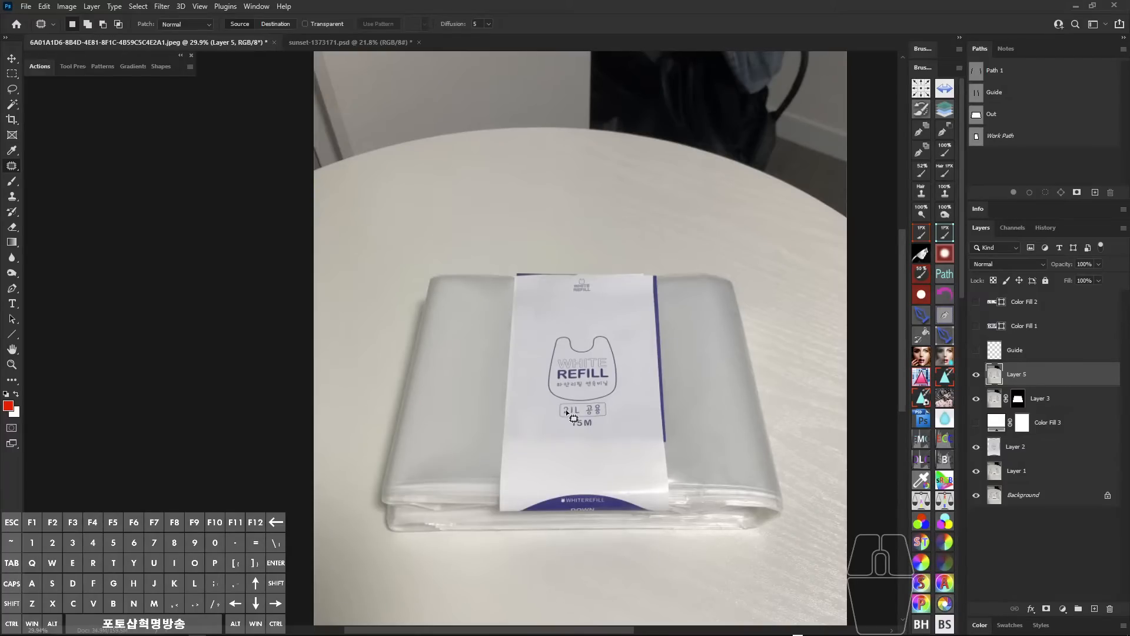
pyautogui.moveTo(525, 328)
pyautogui.mouseDown()
pyautogui.moveTo(558, 388)
pyautogui.moveTo(544, 337)
pyautogui.mouseUp()
# - Compare the film along the label's left edge with Layer 5 hidden and shown
pyautogui.hotkey('ctrl', 'shift', 'a')
pyautogui.hotkey('ctrl', 'shift', 'a')
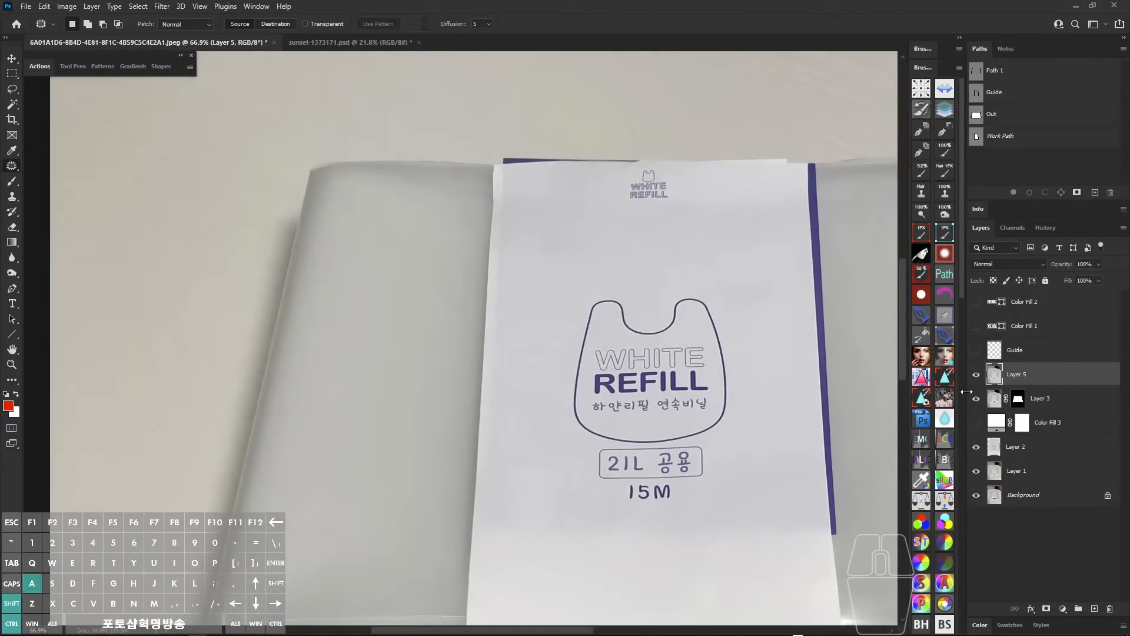
pyautogui.hotkey('ctrl', 'shift', 'a')
pyautogui.hotkey('ctrl', 'shift', 'a')
pyautogui.hotkey('ctrl', 'shift', 'a')
pyautogui.moveTo(475, 348); pyautogui.dragTo(473, 372)
pyautogui.moveTo(473, 359); pyautogui.dragTo(488, 356)
pyautogui.moveTo(488, 344); pyautogui.dragTo(484, 391)
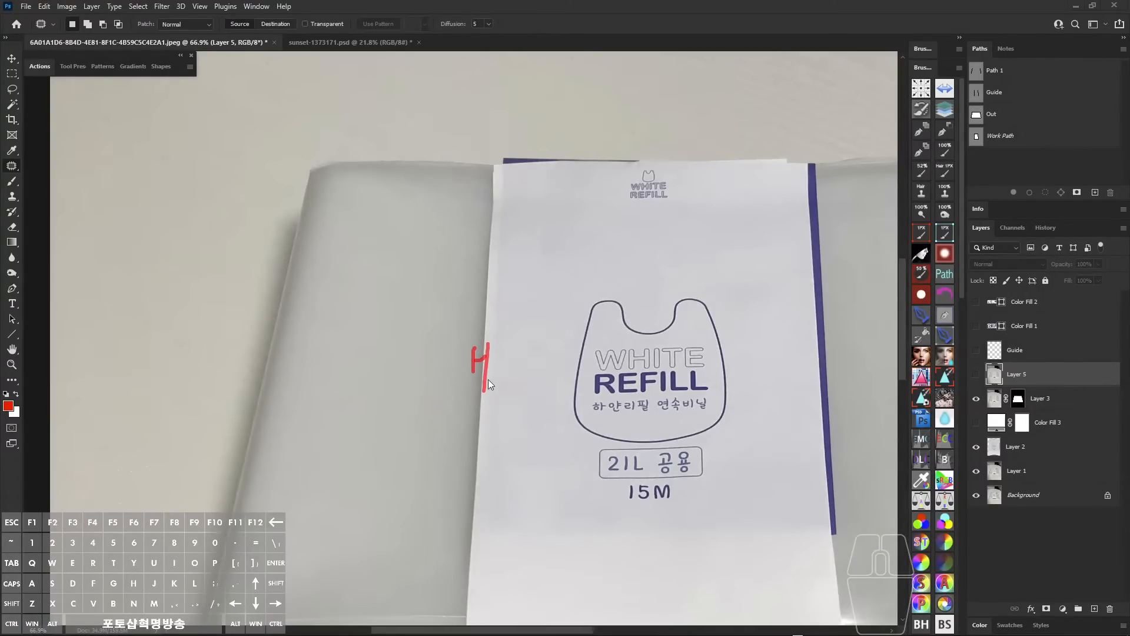
pyautogui.moveTo(482, 352); pyautogui.dragTo(484, 386)
pyautogui.press('alt')
pyautogui.press('space')
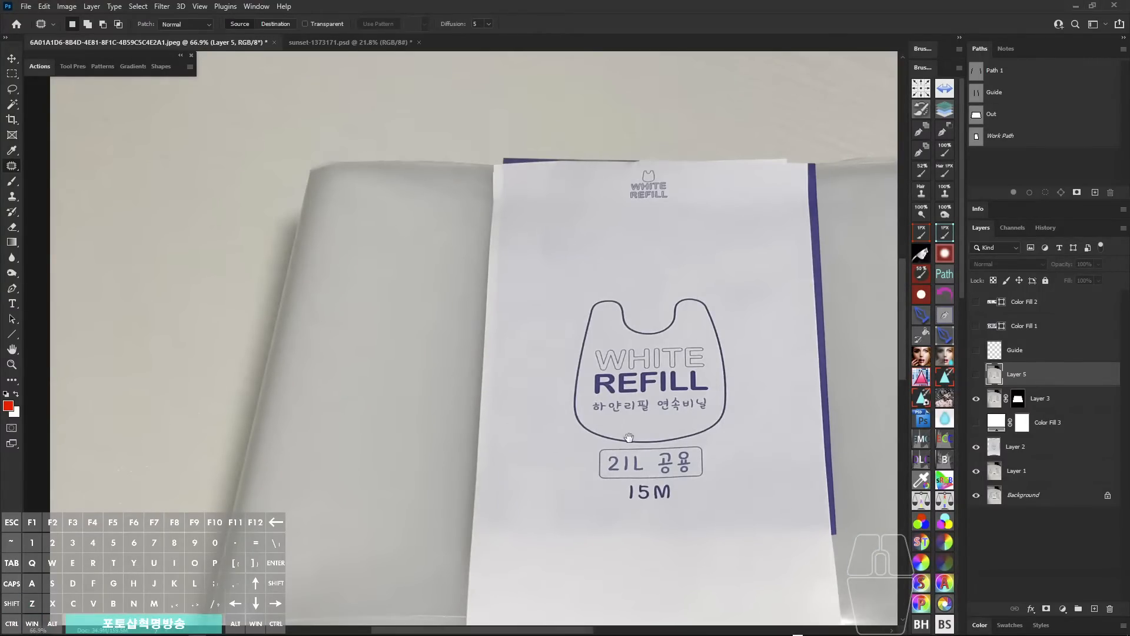
pyautogui.moveTo(628, 436); pyautogui.dragTo(613, 393)
pyautogui.click(975, 374)
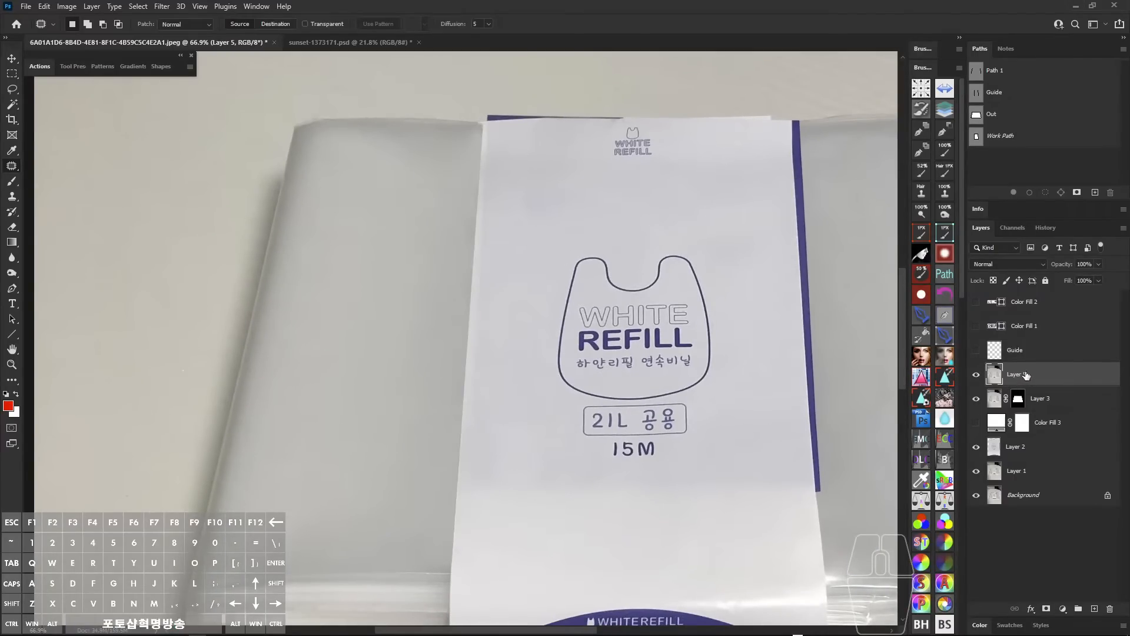
pyautogui.press('space')
pyautogui.moveTo(504, 356); pyautogui.dragTo(500, 351)
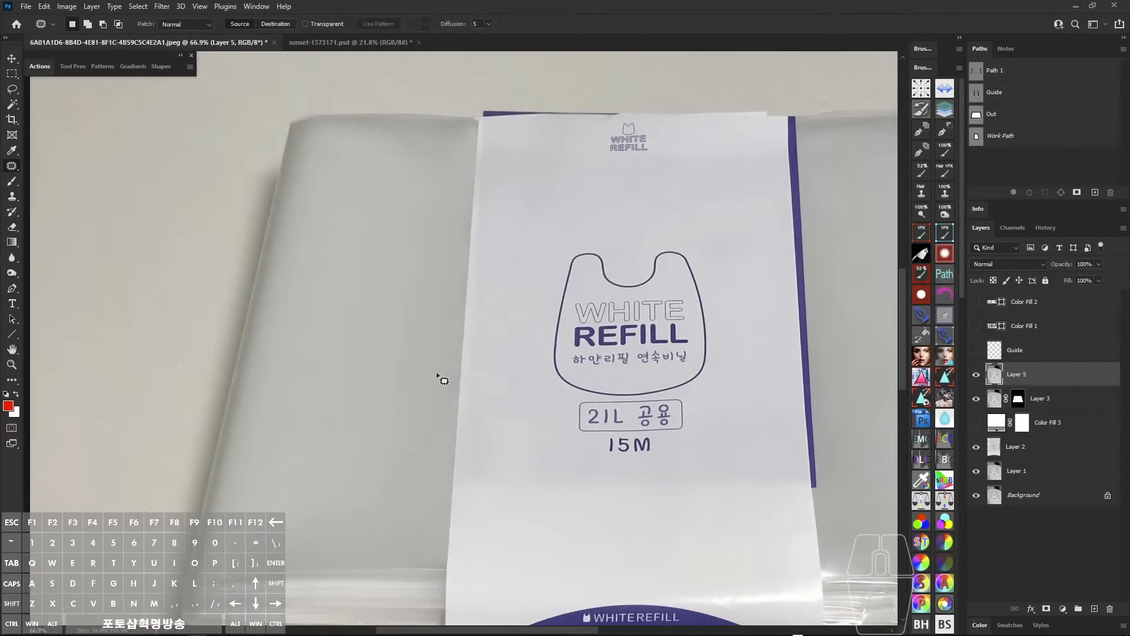
pyautogui.click(12, 288)
pyautogui.click(975, 377)
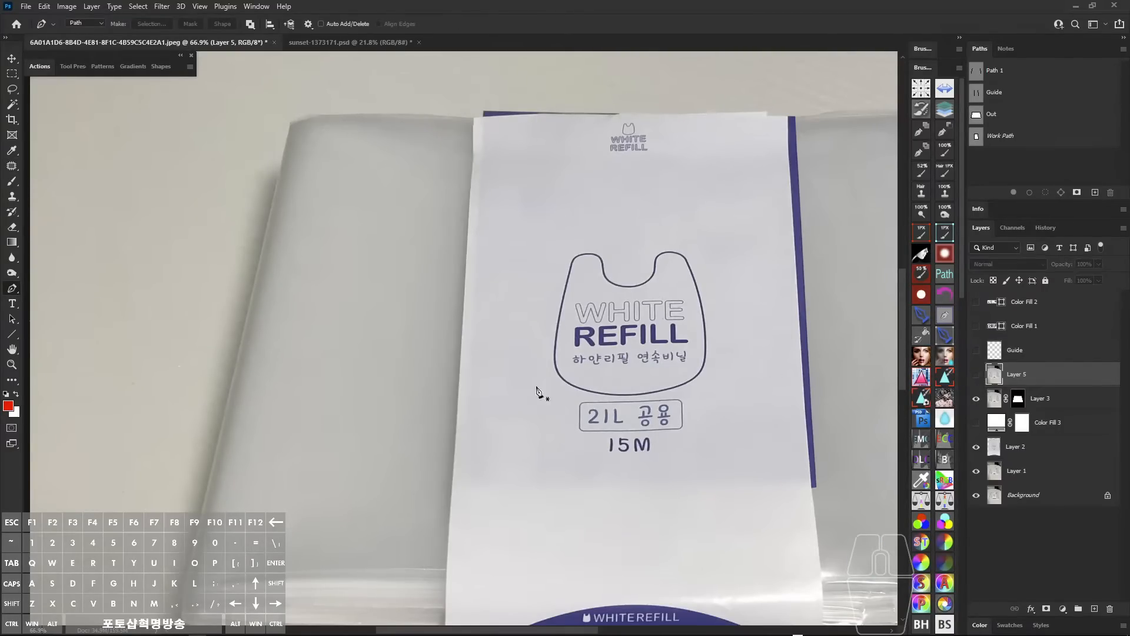
pyautogui.press('space')
pyautogui.moveTo(454, 493); pyautogui.dragTo(464, 394)
pyautogui.hotkey('ctrl', 'space')
pyautogui.moveTo(451, 446); pyautogui.dragTo(503, 458)
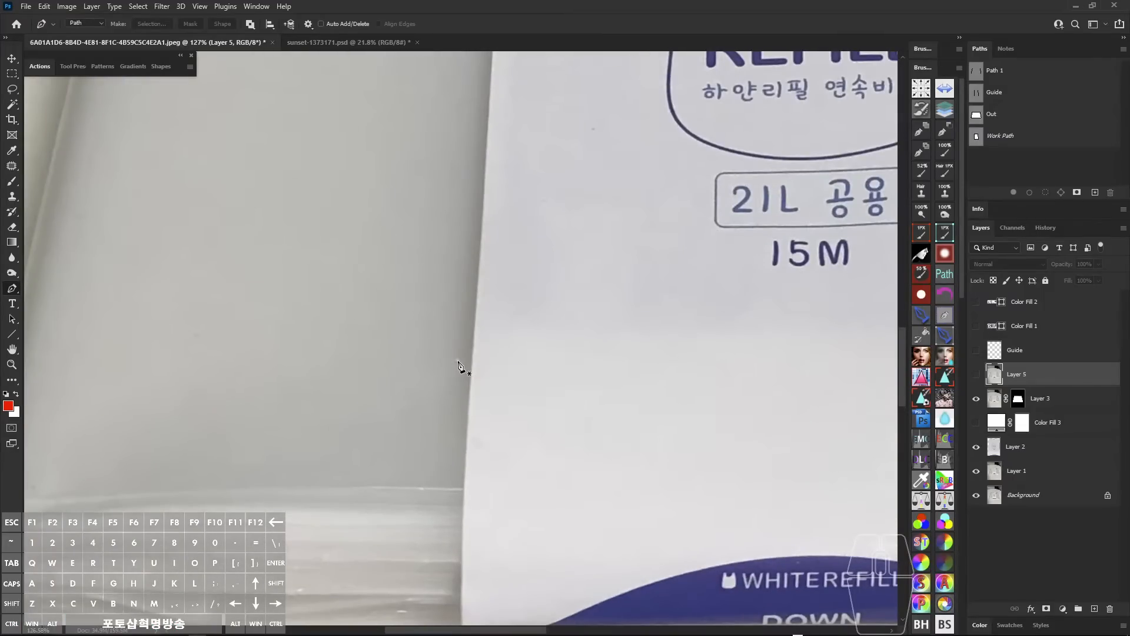
pyautogui.click(457, 360)
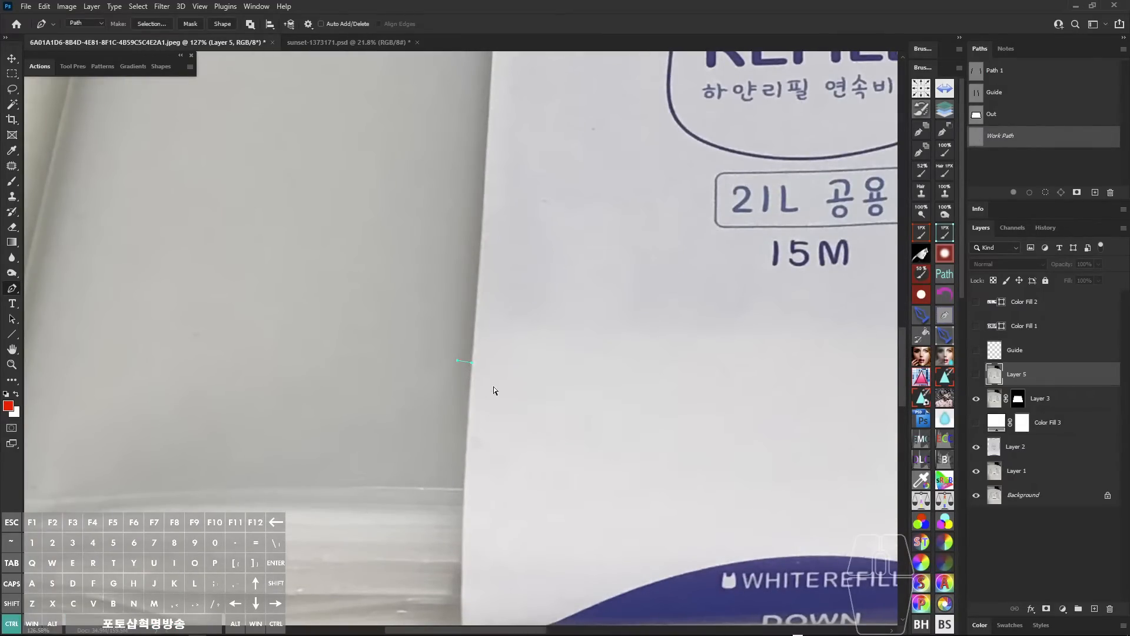
pyautogui.hotkey('ctrl', 'z')
# - Examine the original shadow along the label's left edge up close with Layer 5 hidden
pyautogui.hotkey('ctrl', 'space')
pyautogui.moveTo(474, 321); pyautogui.dragTo(518, 387)
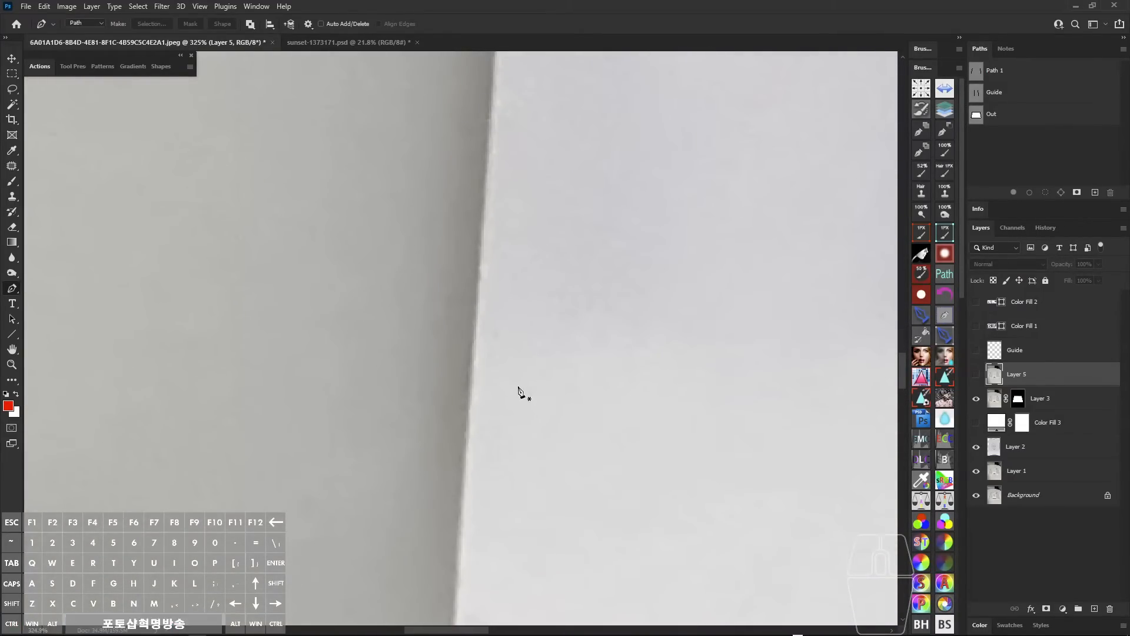
pyautogui.moveTo(467, 342); pyautogui.dragTo(461, 419)
pyautogui.moveTo(446, 324)
pyautogui.mouseDown()
pyautogui.moveTo(421, 363)
pyautogui.moveTo(419, 435)
pyautogui.mouseUp()
pyautogui.moveTo(432, 381); pyautogui.dragTo(391, 415)
pyautogui.press('Escape')
pyautogui.hotkey('alt', 'z')
pyautogui.moveTo(464, 336); pyautogui.dragTo(463, 445)
pyautogui.hotkey('alt', 'z')
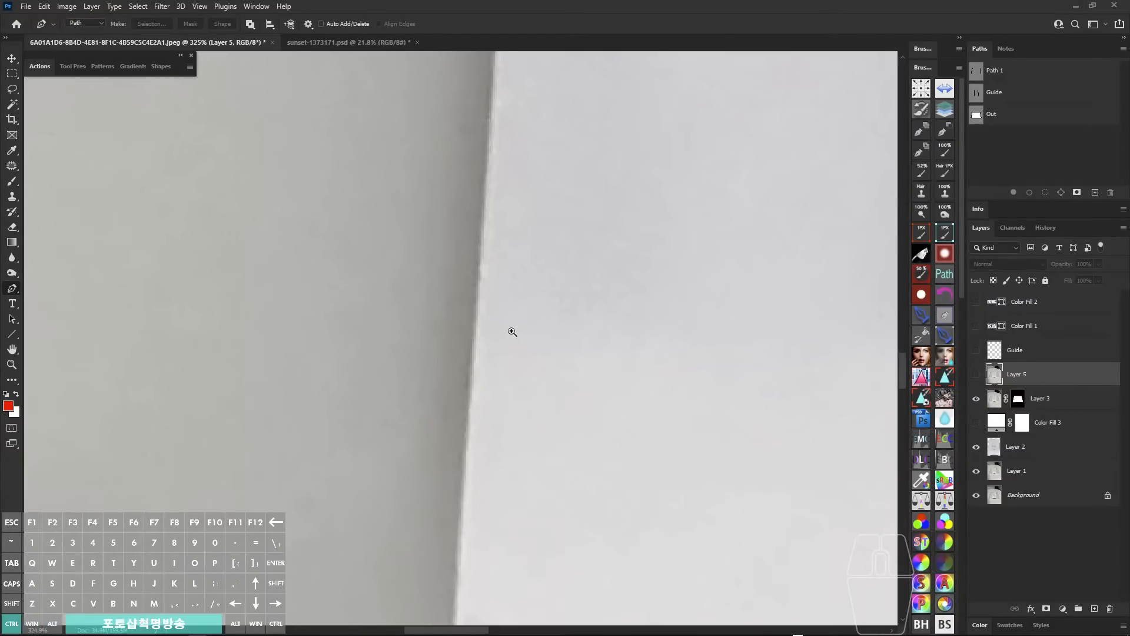
pyautogui.moveTo(510, 331)
pyautogui.mouseDown()
pyautogui.moveTo(500, 325)
pyautogui.moveTo(507, 338)
pyautogui.mouseUp()
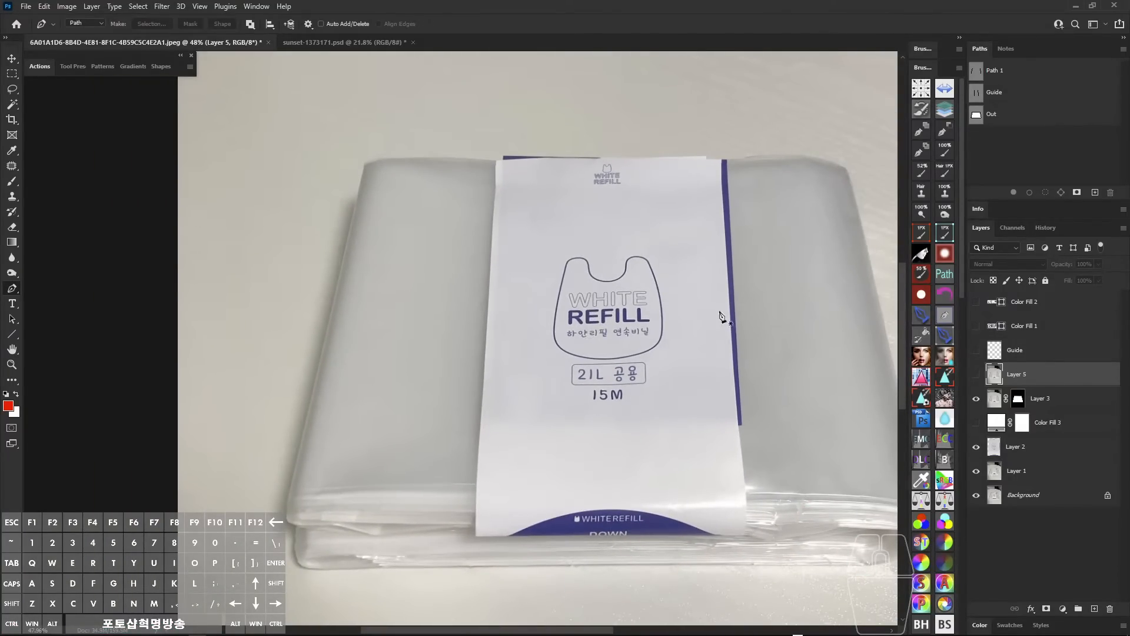
pyautogui.moveTo(471, 438); pyautogui.dragTo(504, 458)
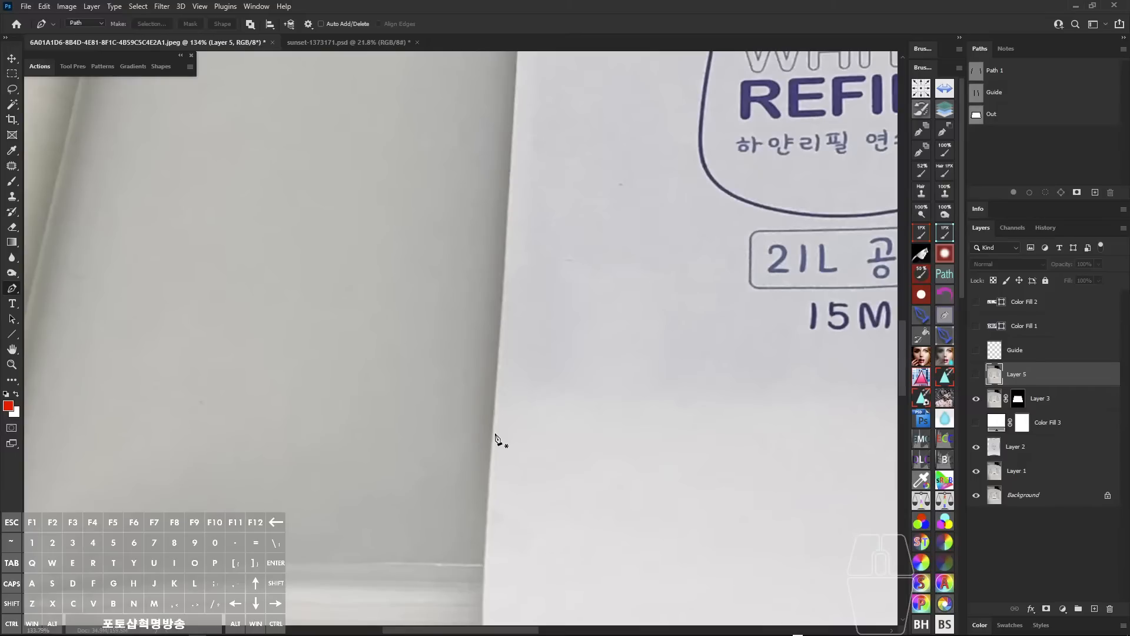
pyautogui.click(487, 449)
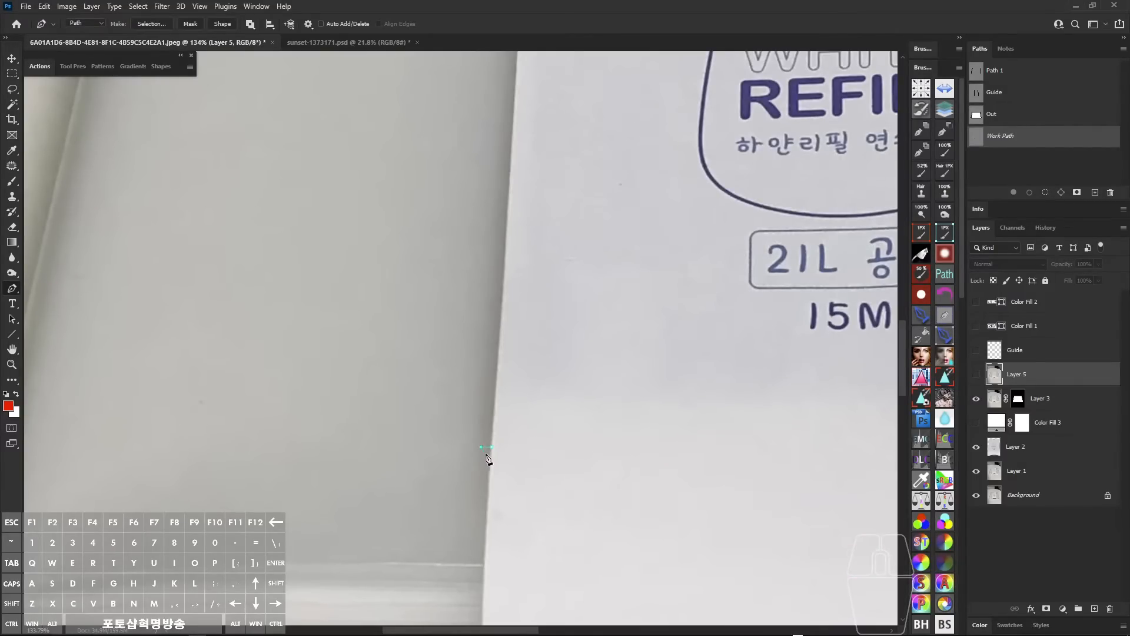
pyautogui.hotkey('ctrl', 'z')
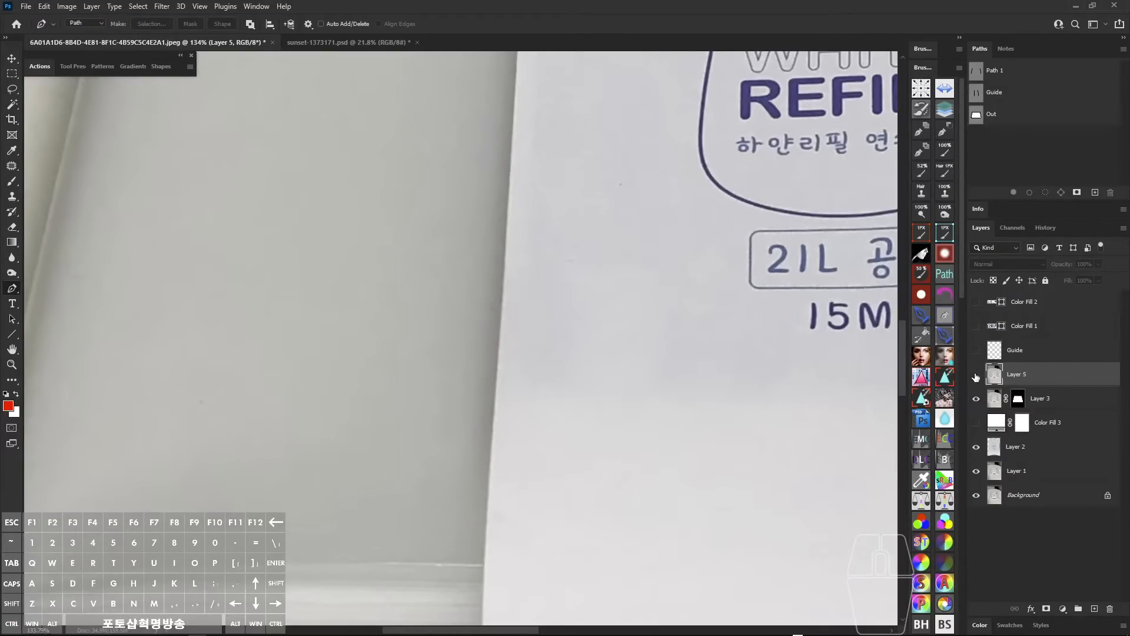
# - Show Layer 5 again, ready for work on the label's lower-left edge
pyautogui.click(976, 374)
pyautogui.moveTo(642, 489); pyautogui.dragTo(627, 336)
pyautogui.moveTo(474, 401); pyautogui.dragTo(487, 407)
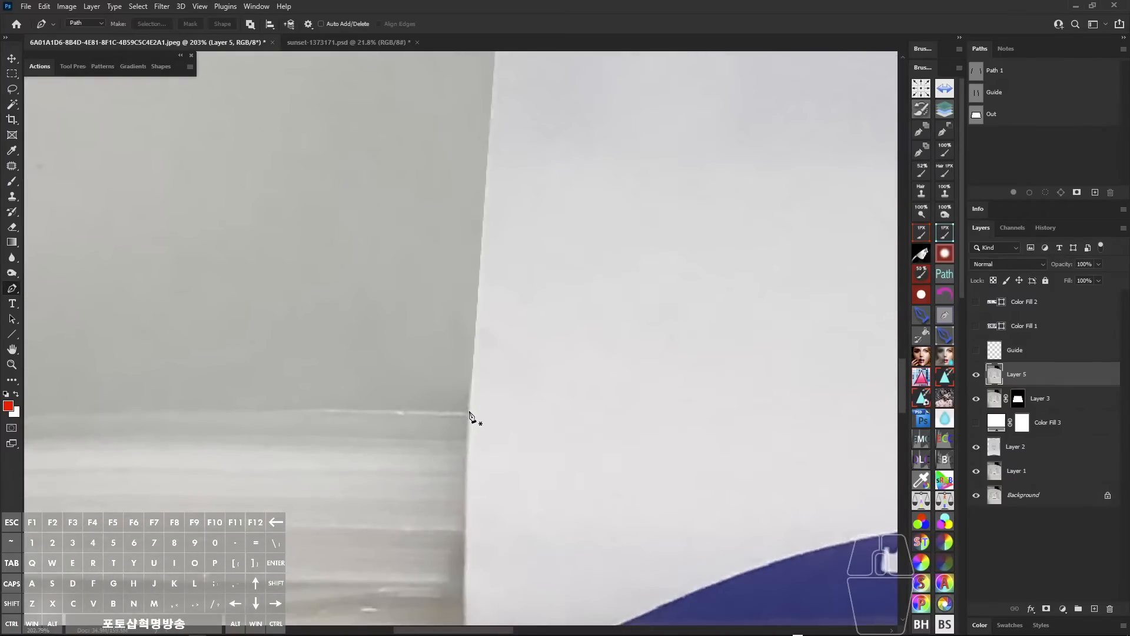
pyautogui.click(468, 415)
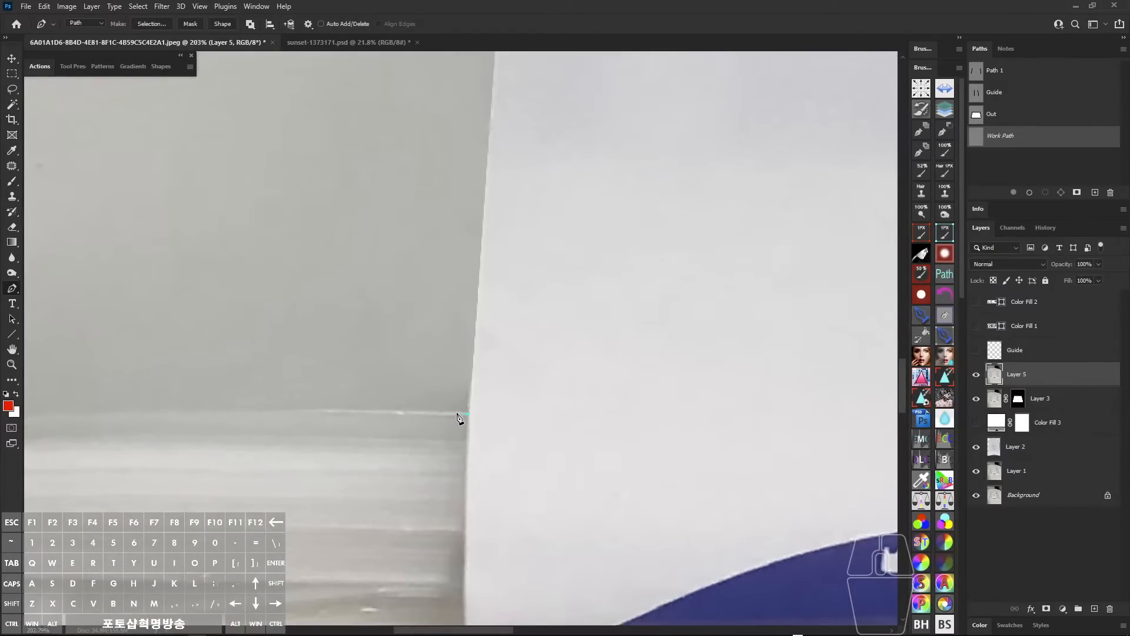
pyautogui.moveTo(471, 351); pyautogui.dragTo(409, 347)
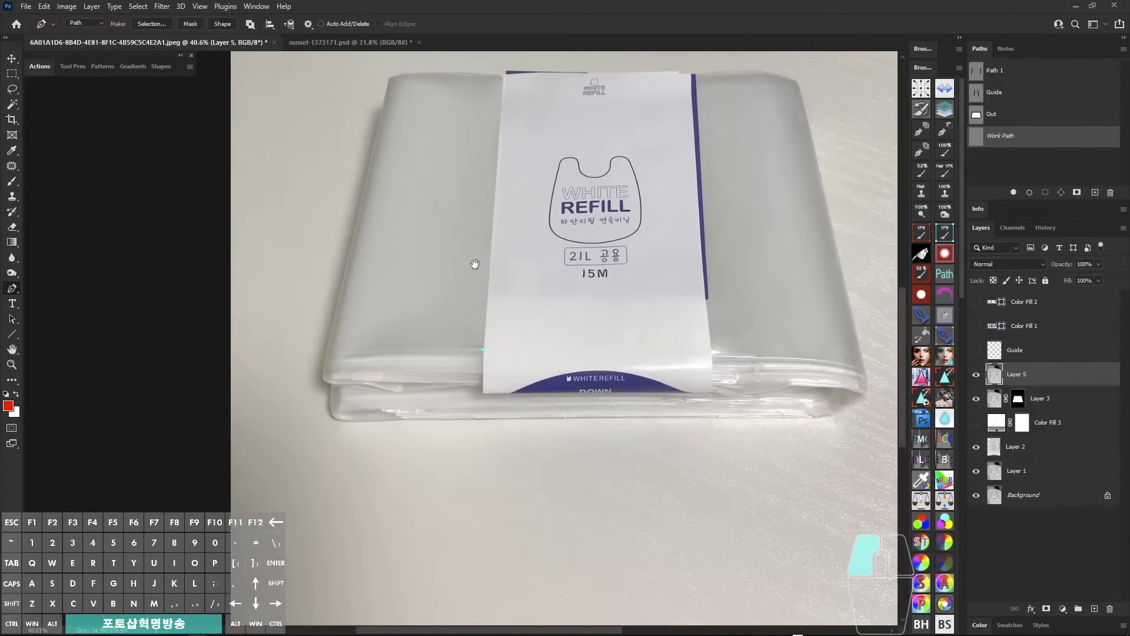
pyautogui.moveTo(471, 263); pyautogui.dragTo(496, 289)
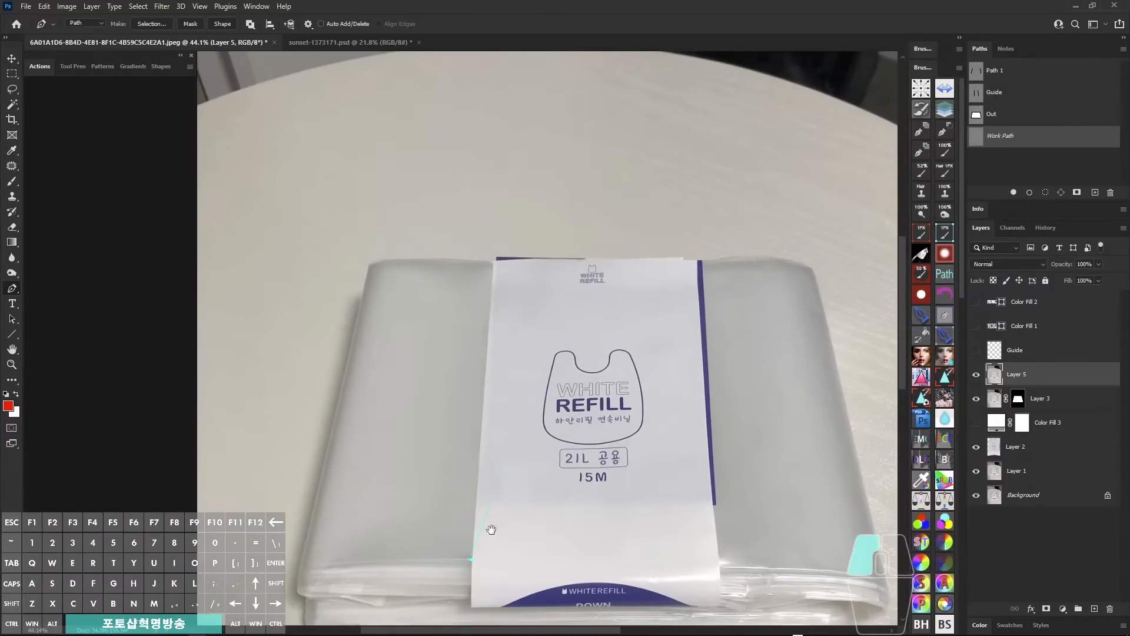
pyautogui.moveTo(492, 530); pyautogui.dragTo(494, 450)
pyautogui.hotkey('ctrl', 'x')
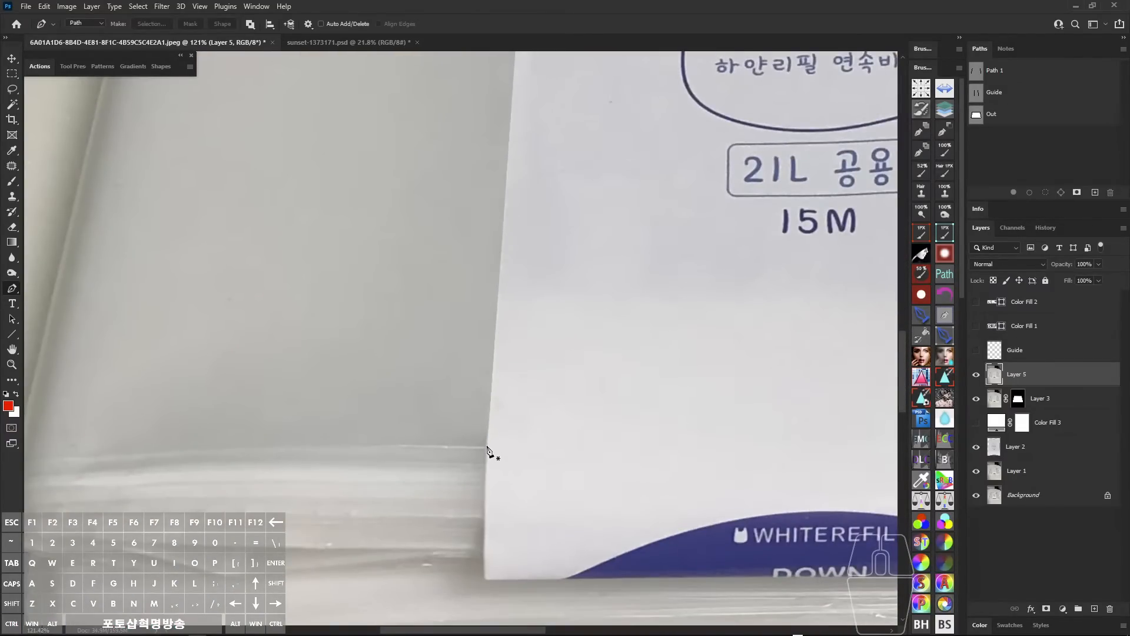
# - Draw a straight path line along the label's left edge, from the film's front fold up to the label's top corner
pyautogui.click(489, 449)
pyautogui.moveTo(494, 368); pyautogui.dragTo(473, 360)
pyautogui.moveTo(507, 277); pyautogui.dragTo(496, 565)
pyautogui.moveTo(495, 297); pyautogui.dragTo(542, 296)
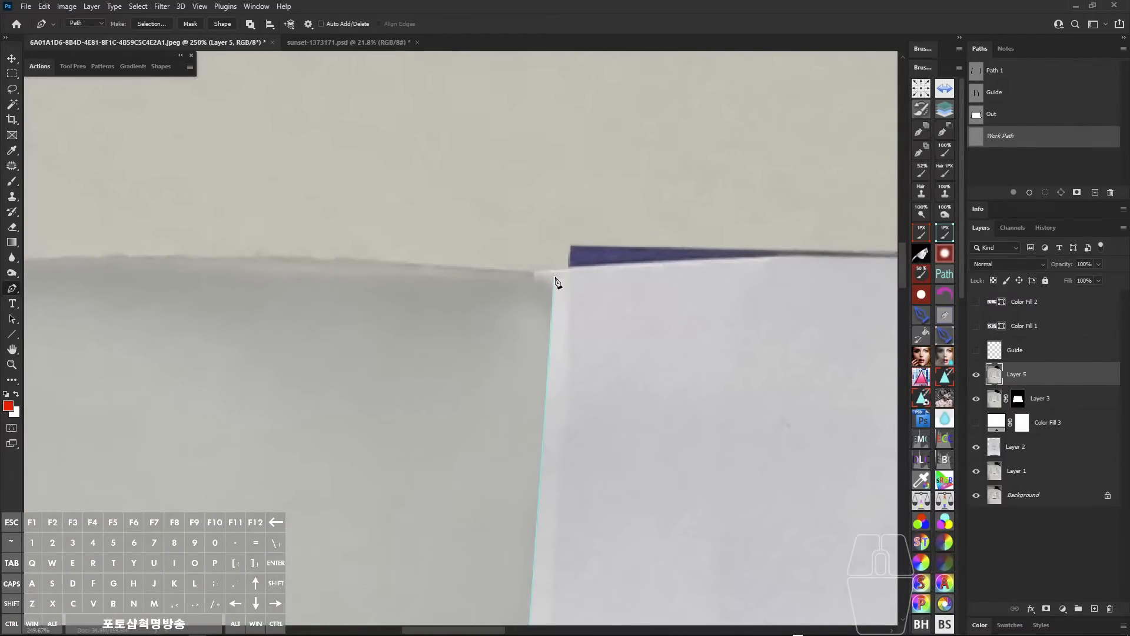
pyautogui.click(556, 277)
# - Close the path into a narrow strip on the film side of the label edge and load it as a selection
pyautogui.click(538, 276)
pyautogui.moveTo(539, 286); pyautogui.dragTo(505, 291)
pyautogui.moveTo(518, 494); pyautogui.dragTo(519, 236)
pyautogui.moveTo(520, 359)
pyautogui.mouseDown()
pyautogui.moveTo(539, 94)
pyautogui.moveTo(537, 344)
pyautogui.mouseUp()
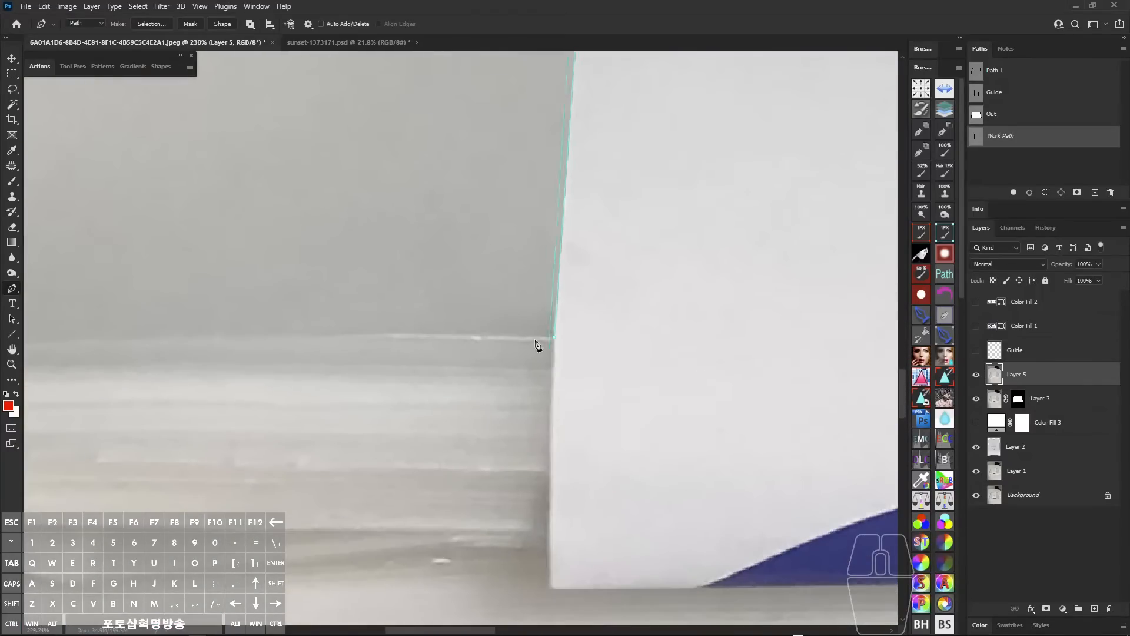
pyautogui.click(536, 337)
pyautogui.keyDown('alt'); pyautogui.click(554, 337); pyautogui.keyUp('alt')
pyautogui.keyDown('ctrl'); pyautogui.moveTo(577, 361); pyautogui.dragTo(512, 424); pyautogui.keyUp('ctrl')
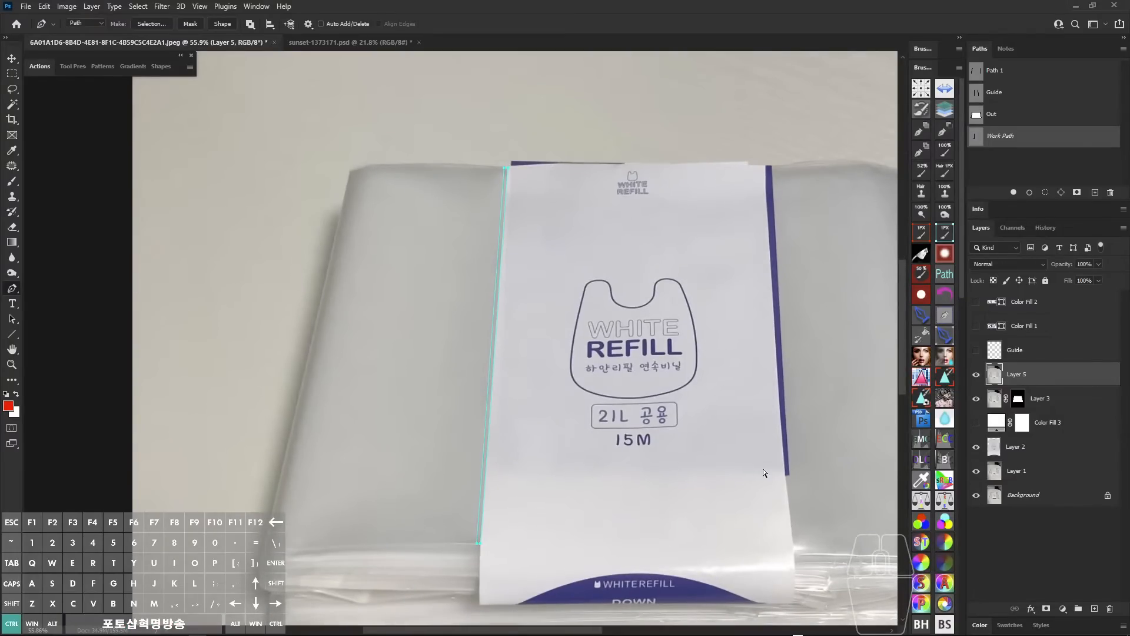
pyautogui.hotkey('ctrl', 'Return')
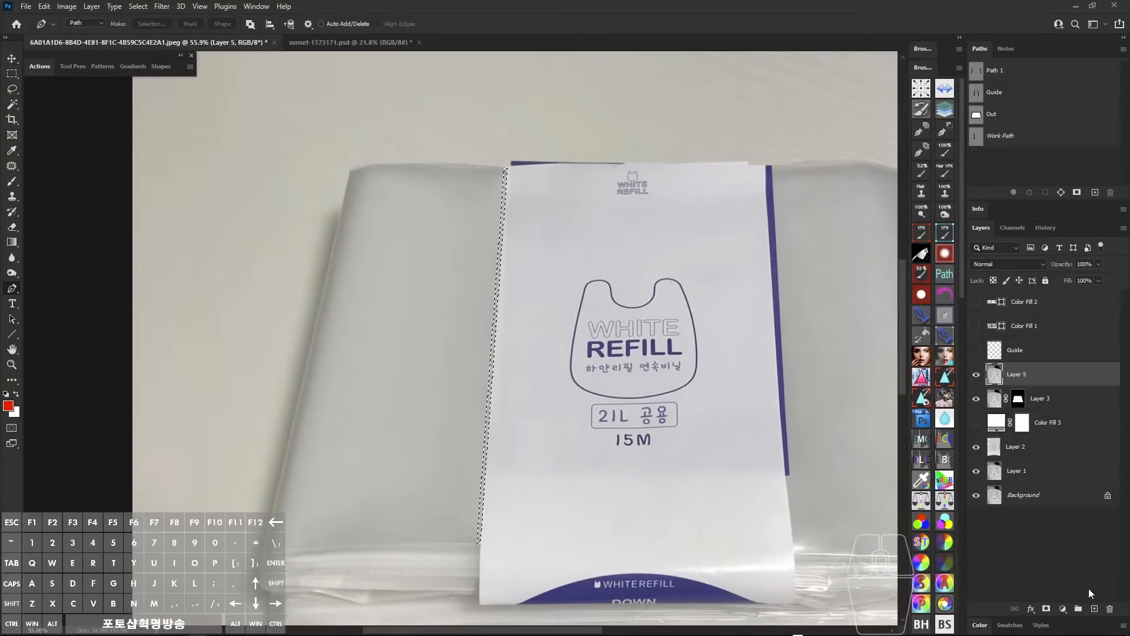
# - Fill the narrow strip selection with black on a new layer and clear the selection
pyautogui.click(1093, 609)
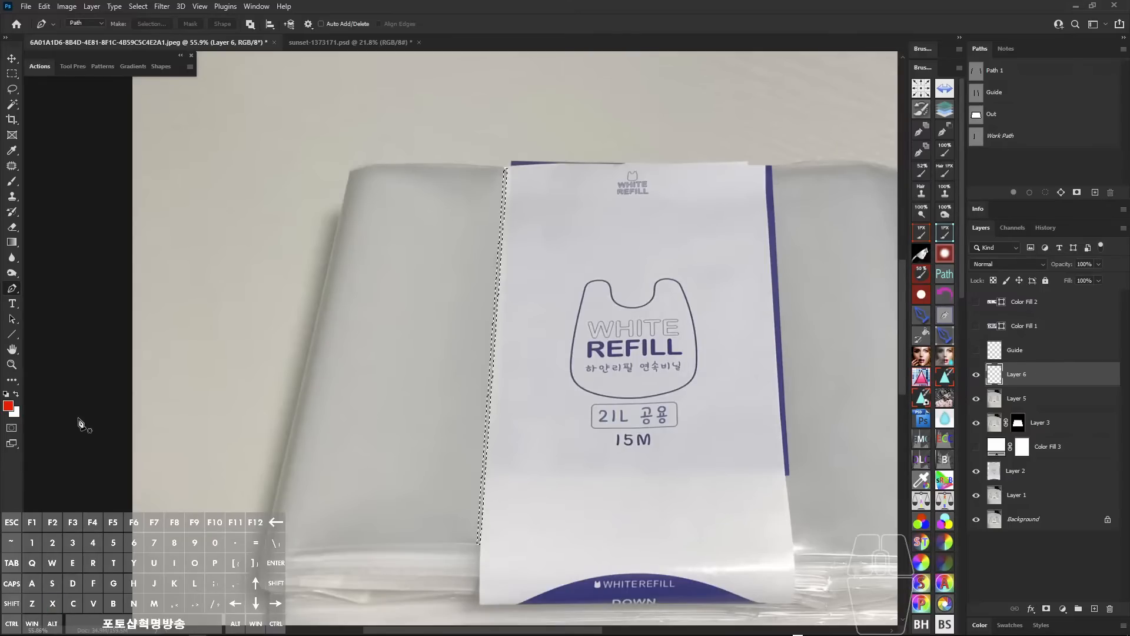
pyautogui.click(9, 394)
pyautogui.click(7, 394)
pyautogui.hotkey('alt', 'BackSpace')
pyautogui.hotkey('ctrl', 'd')
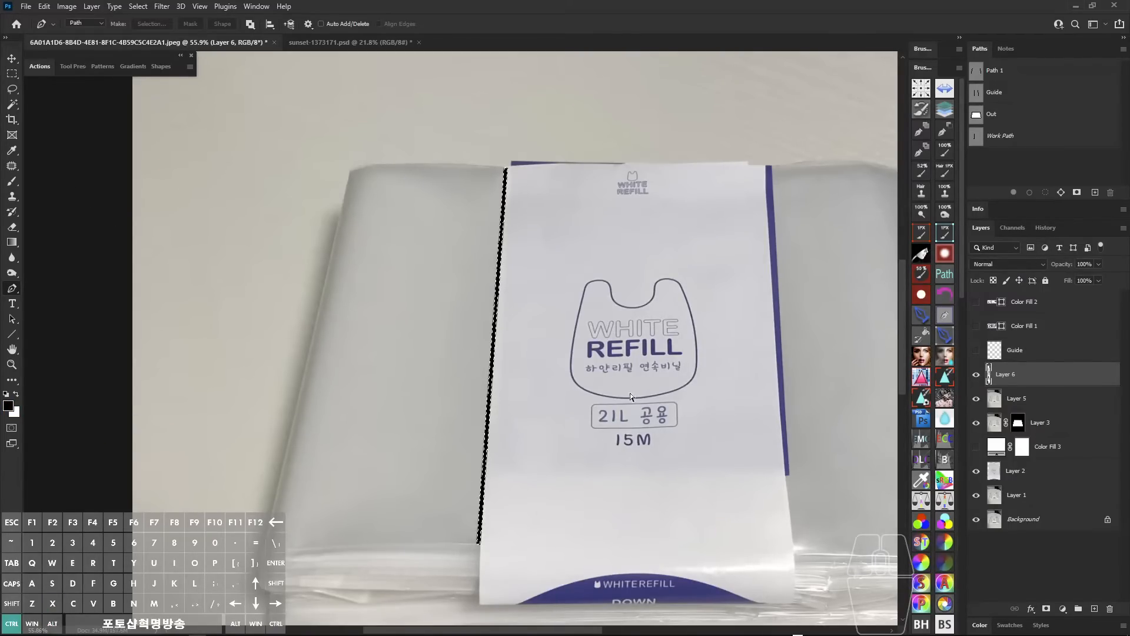
pyautogui.moveTo(639, 417); pyautogui.dragTo(638, 407)
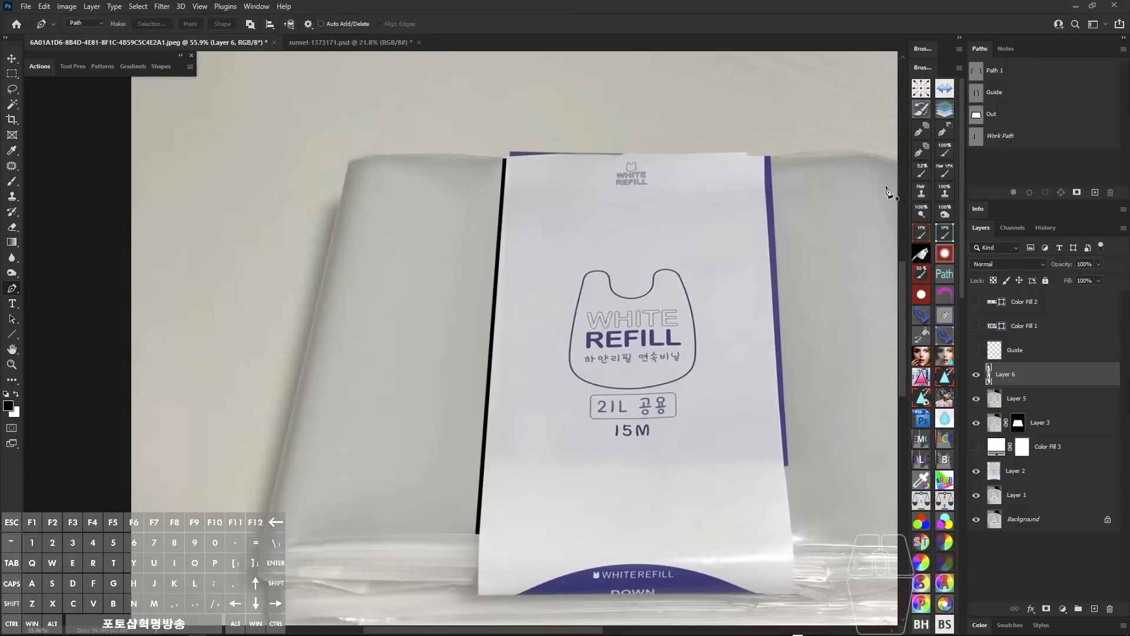
# - Remove the film-side anchor points of the work path, keeping only its line along the label's left edge
pyautogui.click(993, 140)
pyautogui.moveTo(464, 547); pyautogui.dragTo(568, 590)
pyautogui.moveTo(521, 499); pyautogui.dragTo(525, 509)
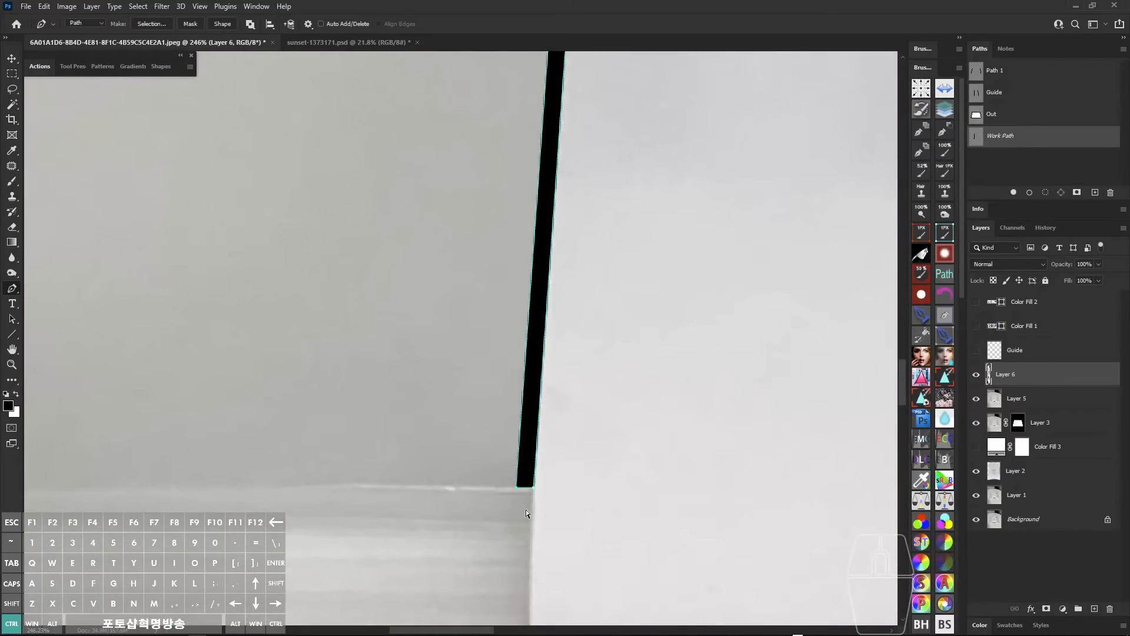
pyautogui.hotkey('ctrl', 'x')
pyautogui.moveTo(550, 436); pyautogui.dragTo(471, 440)
pyautogui.moveTo(544, 294); pyautogui.dragTo(540, 504)
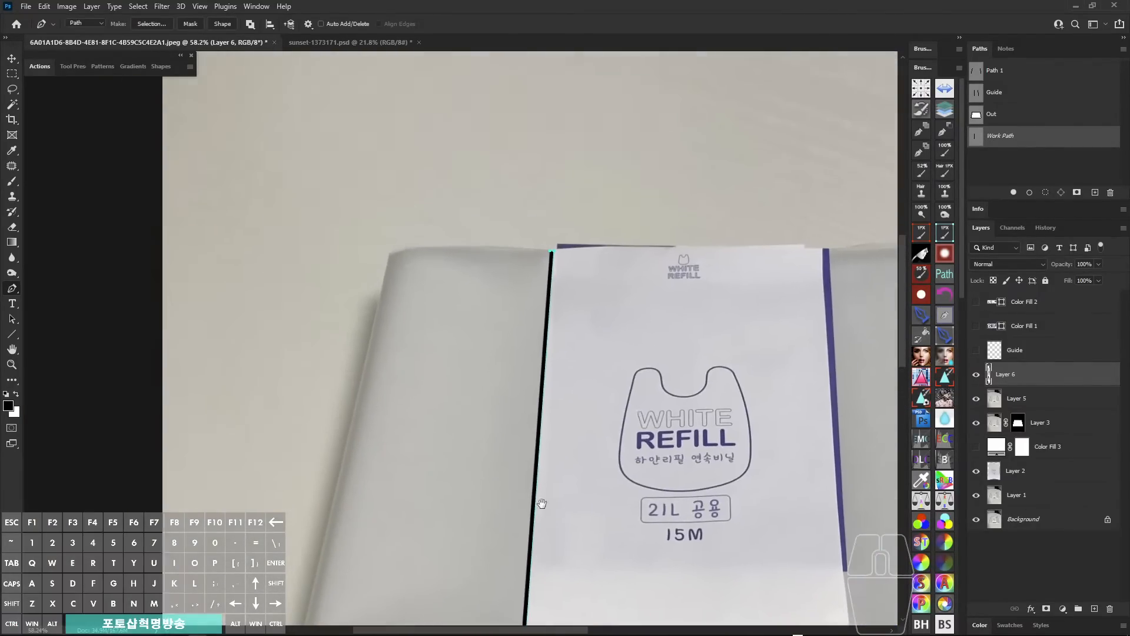
pyautogui.moveTo(559, 327); pyautogui.dragTo(648, 339)
pyautogui.moveTo(528, 232); pyautogui.dragTo(547, 266)
pyautogui.hotkey('ctrl', 'x')
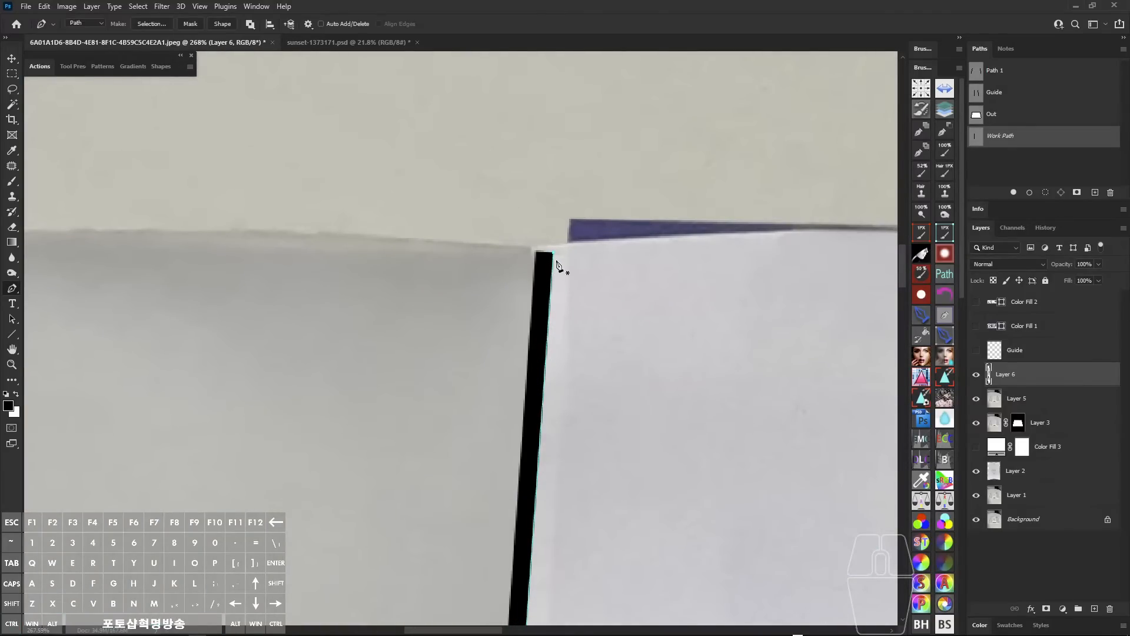
# - Extend the label-edge path onto the label and close it as a strip bordering the black line
pyautogui.click(553, 253)
pyautogui.moveTo(645, 240); pyautogui.dragTo(673, 237)
pyautogui.click(716, 239)
pyautogui.moveTo(694, 287); pyautogui.dragTo(609, 294)
pyautogui.moveTo(637, 403); pyautogui.dragTo(559, 115)
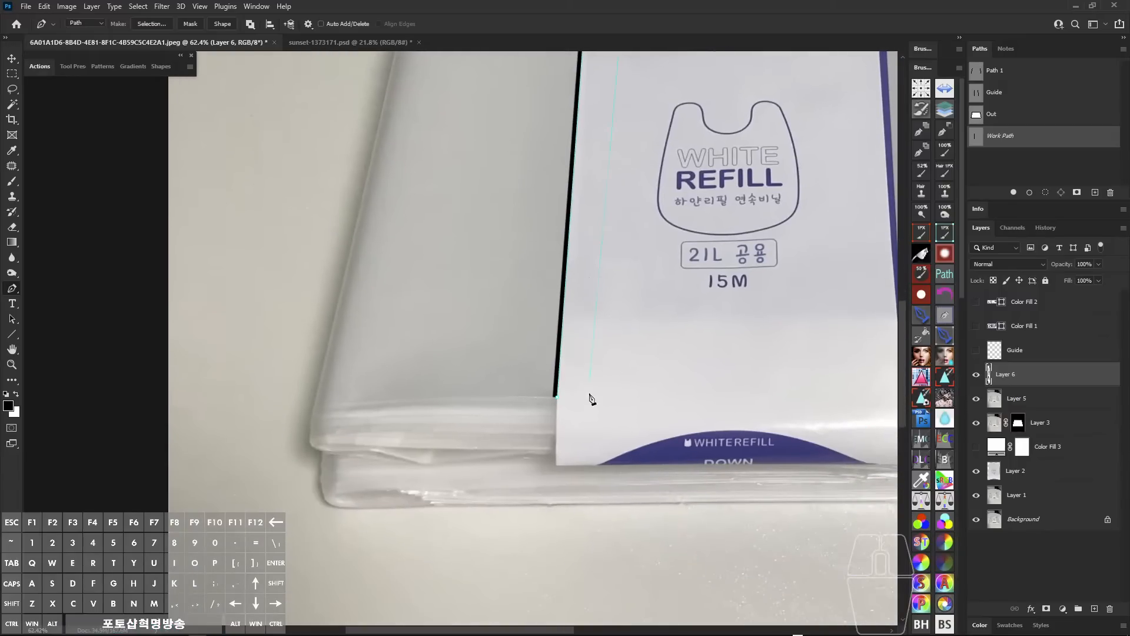
pyautogui.keyDown('alt'); pyautogui.click(557, 397); pyautogui.keyUp('alt')
# - Try masking Layer 6 with the selection made from the path, view the mask alone, and delete it
pyautogui.hotkey('ctrl', 'Return')
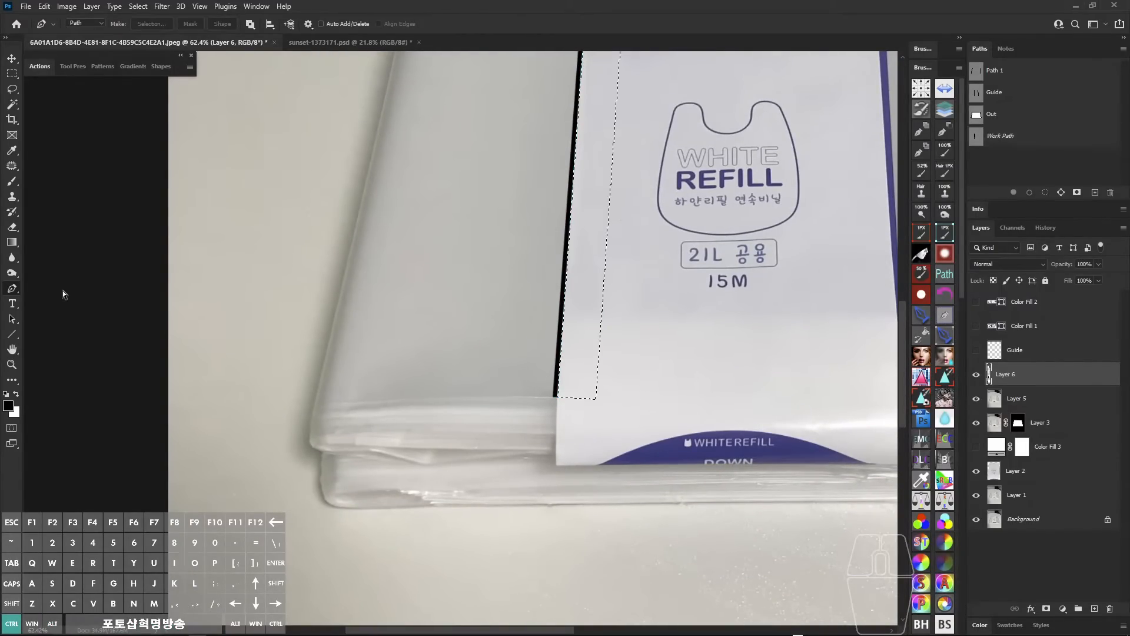
pyautogui.click(1046, 608)
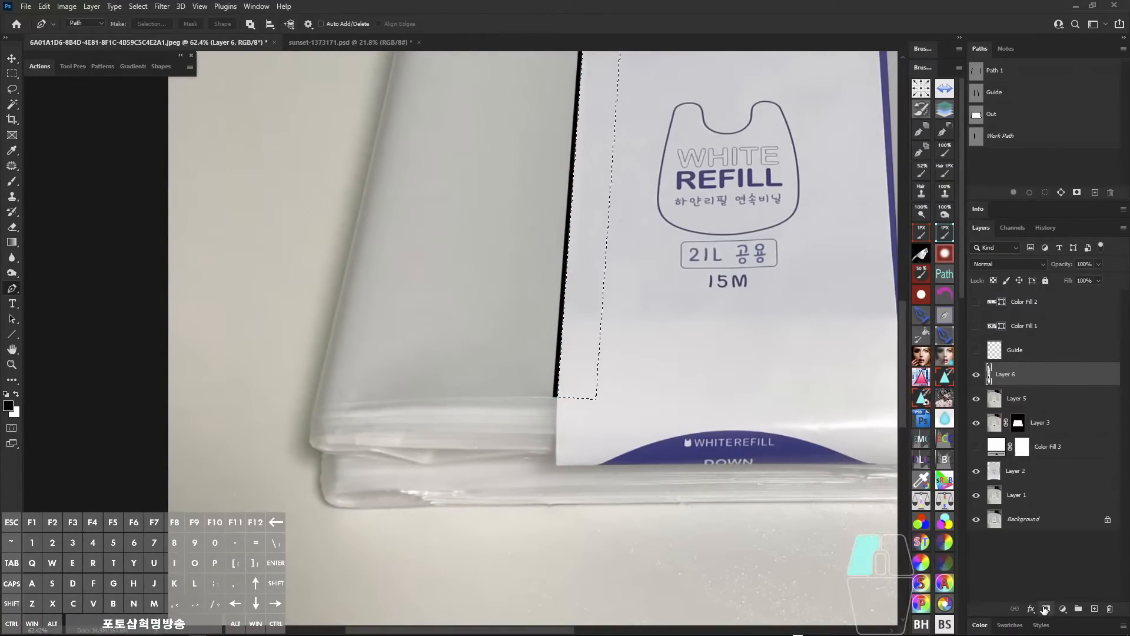
pyautogui.keyDown('alt'); pyautogui.click(1007, 377); pyautogui.keyUp('alt')
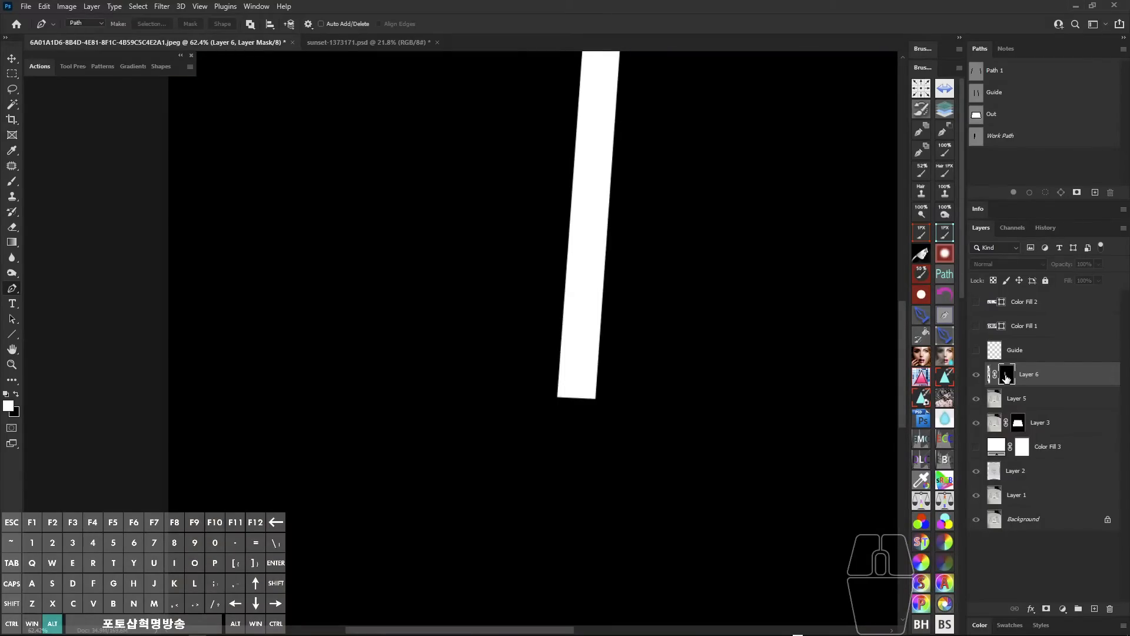
pyautogui.keyDown('alt'); pyautogui.click(1008, 378); pyautogui.keyUp('alt')
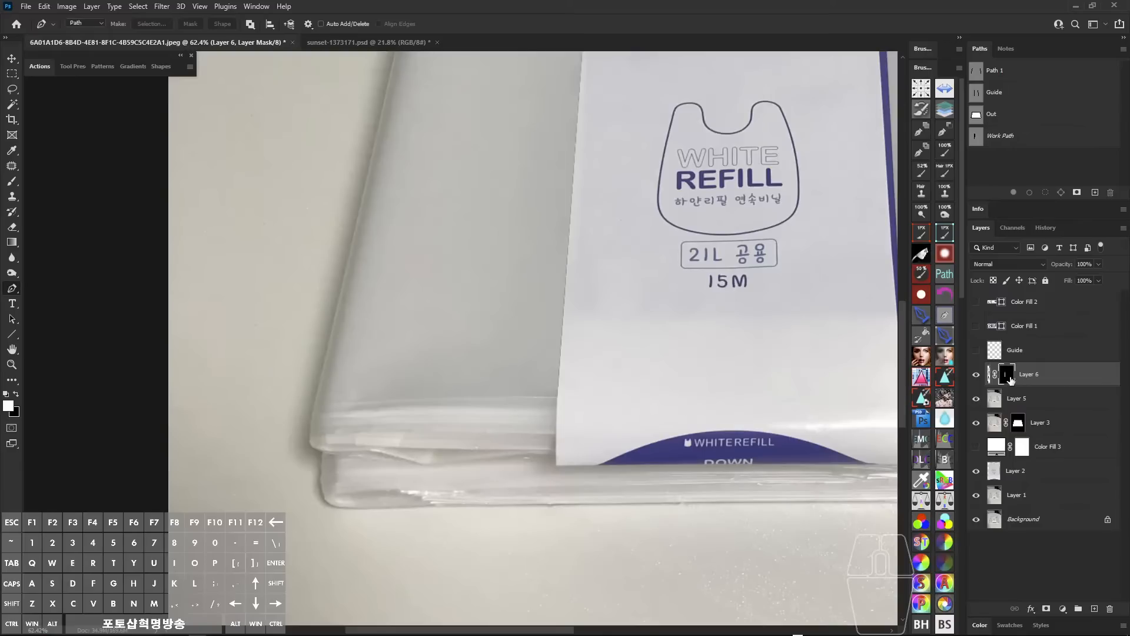
pyautogui.keyDown('alt'); pyautogui.click(1109, 608); pyautogui.keyUp('alt')
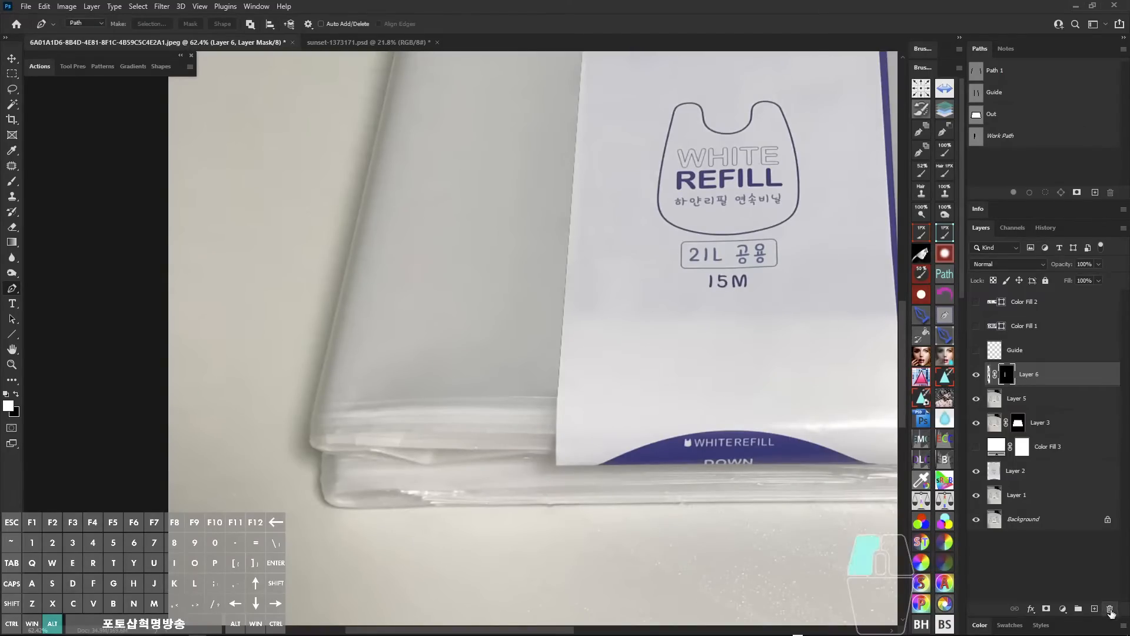
# - Reselect the work path that outlines the strip beside the label's left edge
pyautogui.click(988, 138)
pyautogui.moveTo(606, 270); pyautogui.dragTo(590, 376)
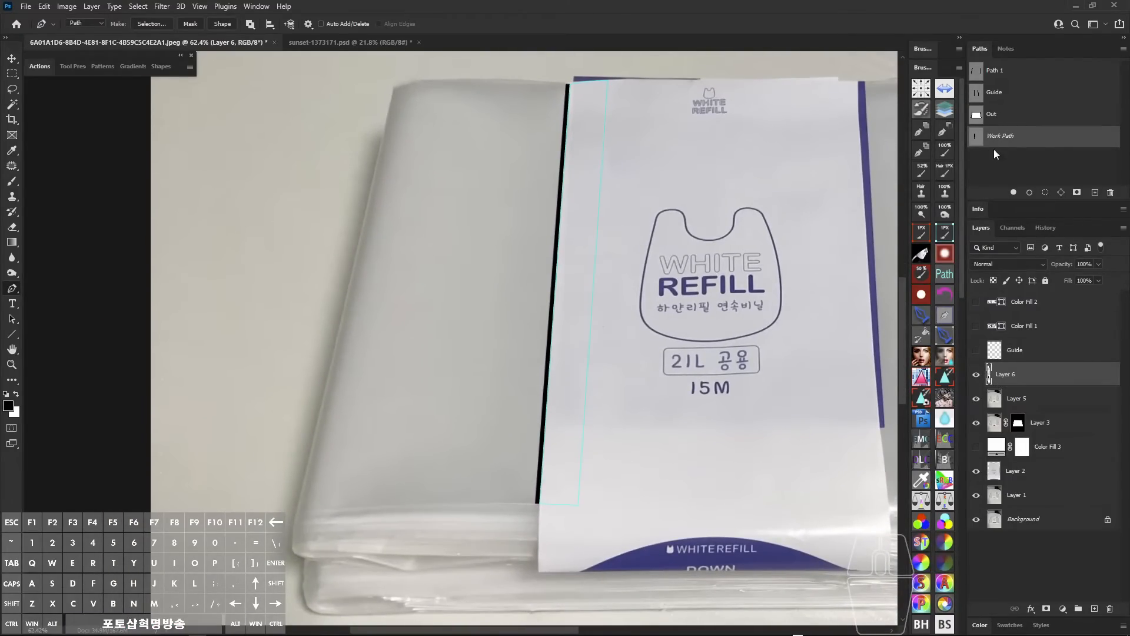
pyautogui.moveTo(563, 129); pyautogui.dragTo(550, 132)
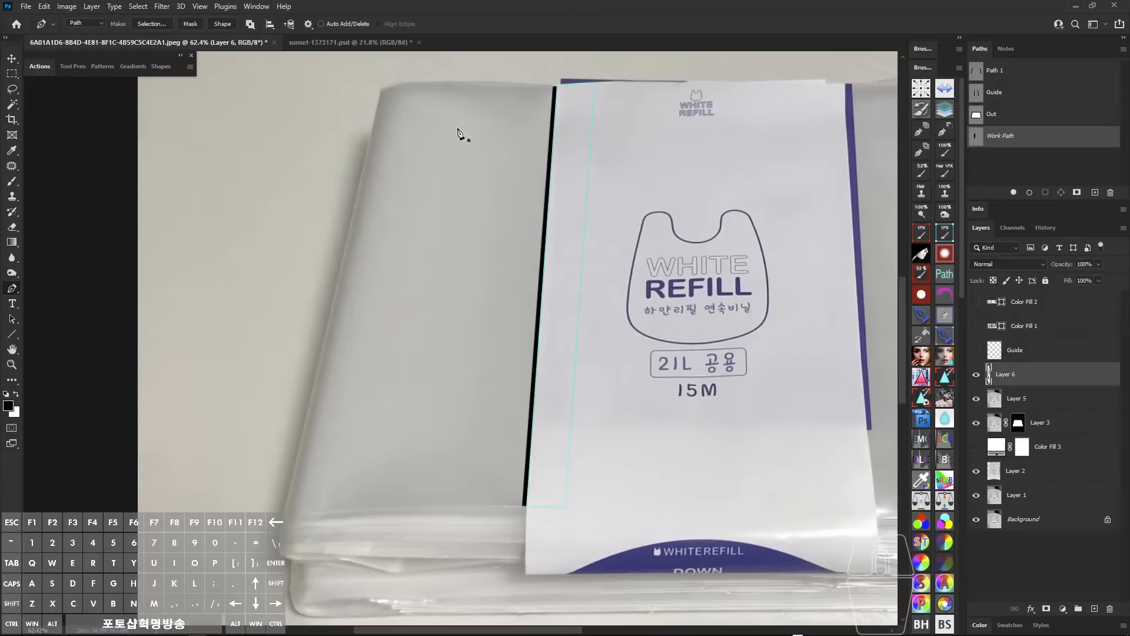
# - Start a Gaussian Blur on Layer 6's black strip and hide the path outline to preview it
pyautogui.click(161, 7)
pyautogui.moveTo(207, 170)
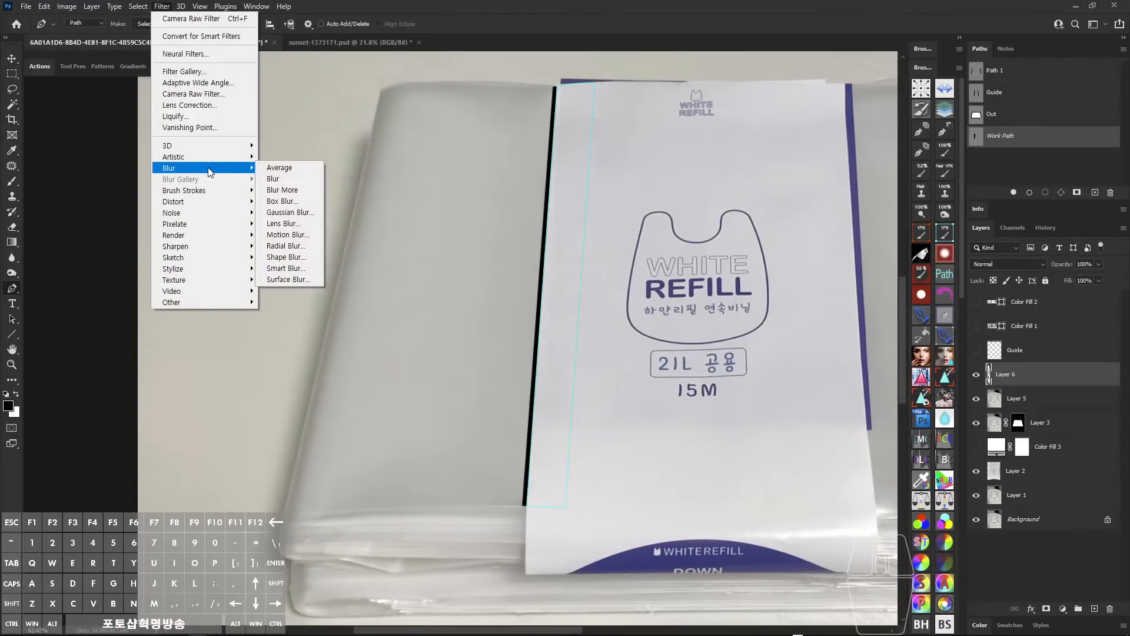
pyautogui.click(288, 212)
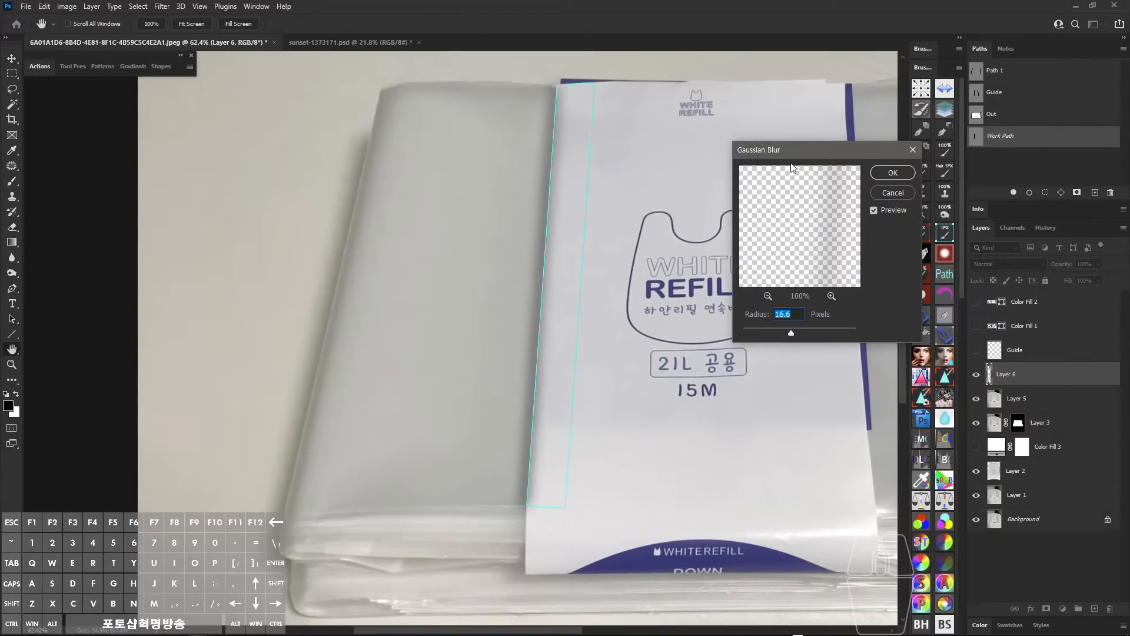
pyautogui.moveTo(792, 168); pyautogui.dragTo(720, 193)
pyautogui.moveTo(557, 270); pyautogui.dragTo(532, 292)
pyautogui.hotkey('ctrl', 'h')
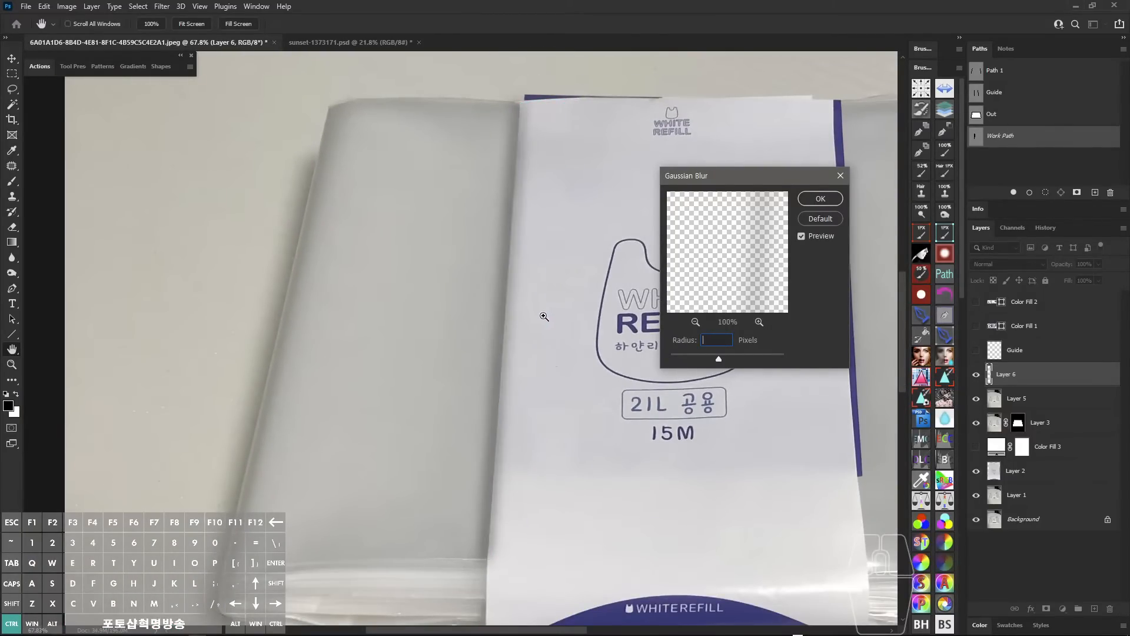
pyautogui.hotkey('alt', 'z')
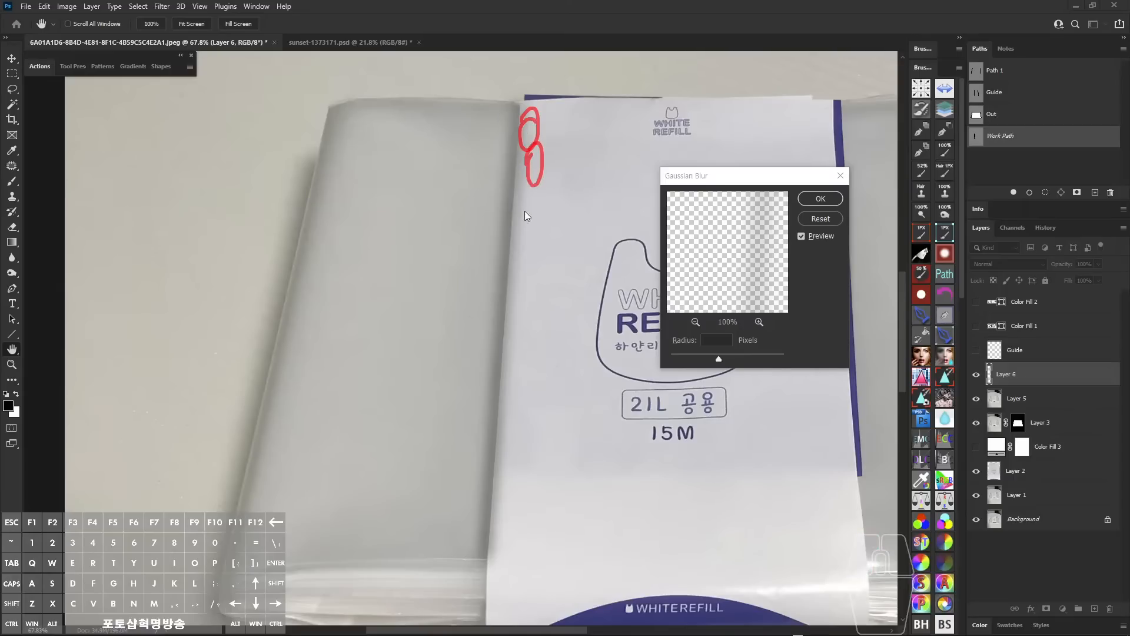
pyautogui.moveTo(498, 248); pyautogui.dragTo(504, 323)
pyautogui.press('Escape')
pyautogui.hotkey('alt', 'space')
pyautogui.keyDown('ctrl'); pyautogui.click(544, 359); pyautogui.keyUp('ctrl')
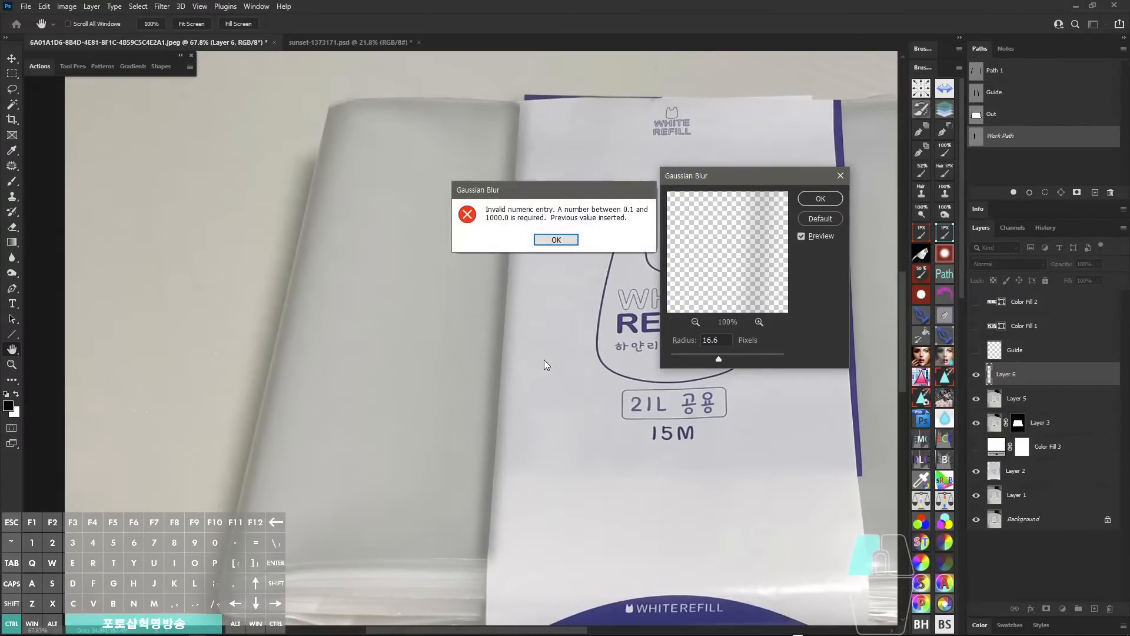
pyautogui.click(556, 239)
# - Try different Gaussian Blur radii on the black strip, between 0.1 and about 8.8 pixels
pyautogui.moveTo(504, 377); pyautogui.dragTo(496, 331)
pyautogui.scroll(-4, 495, 332)
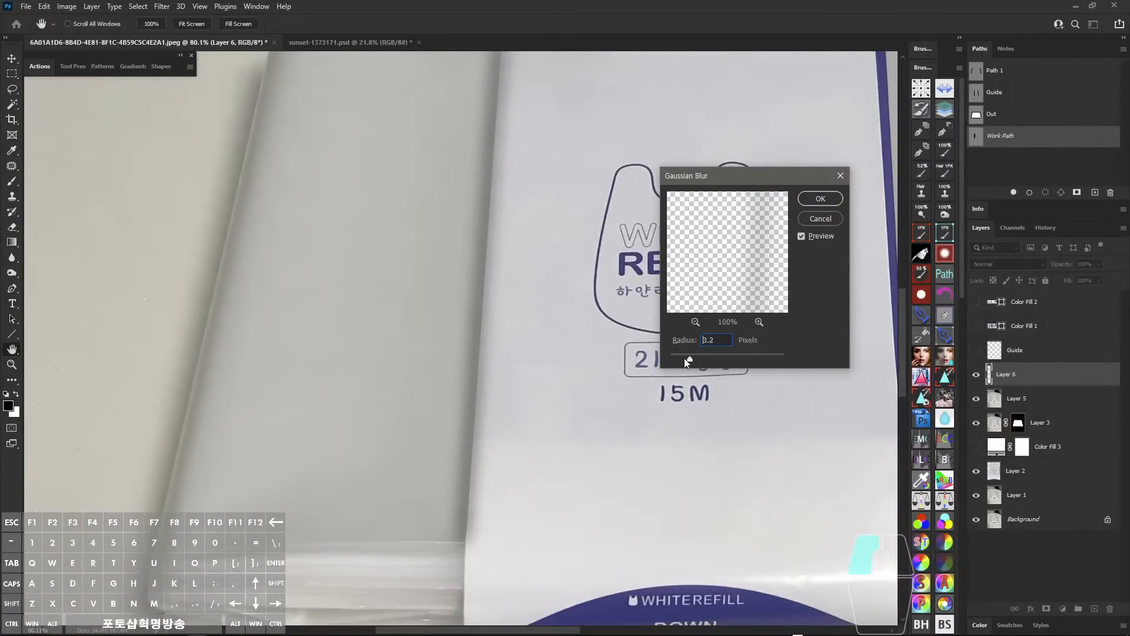
pyautogui.moveTo(686, 360); pyautogui.dragTo(658, 369)
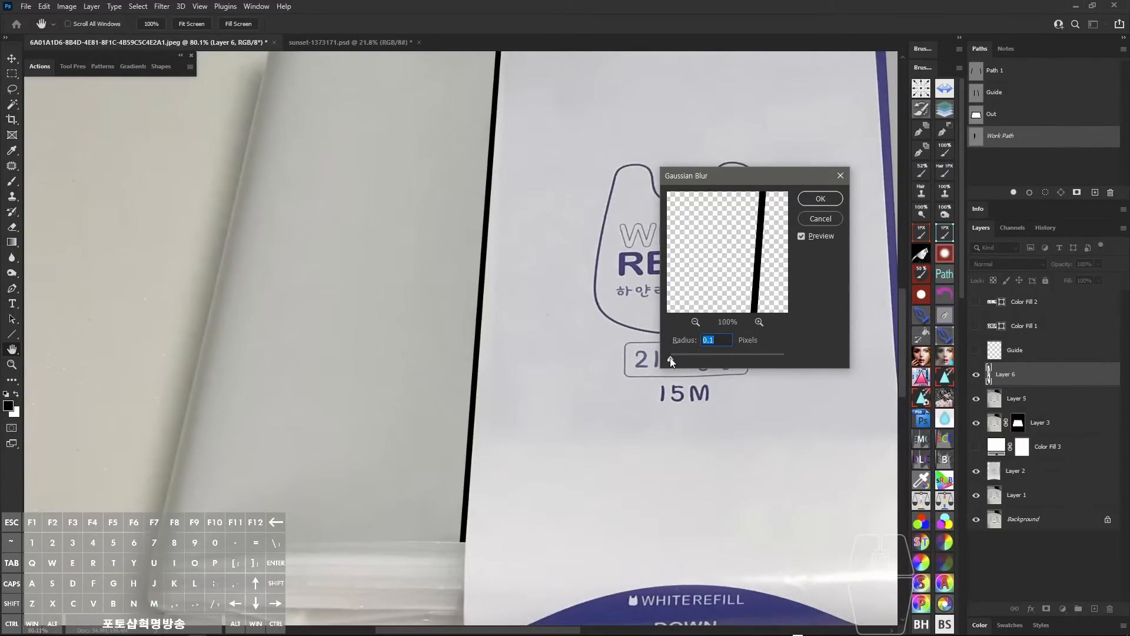
pyautogui.moveTo(672, 358); pyautogui.dragTo(708, 361)
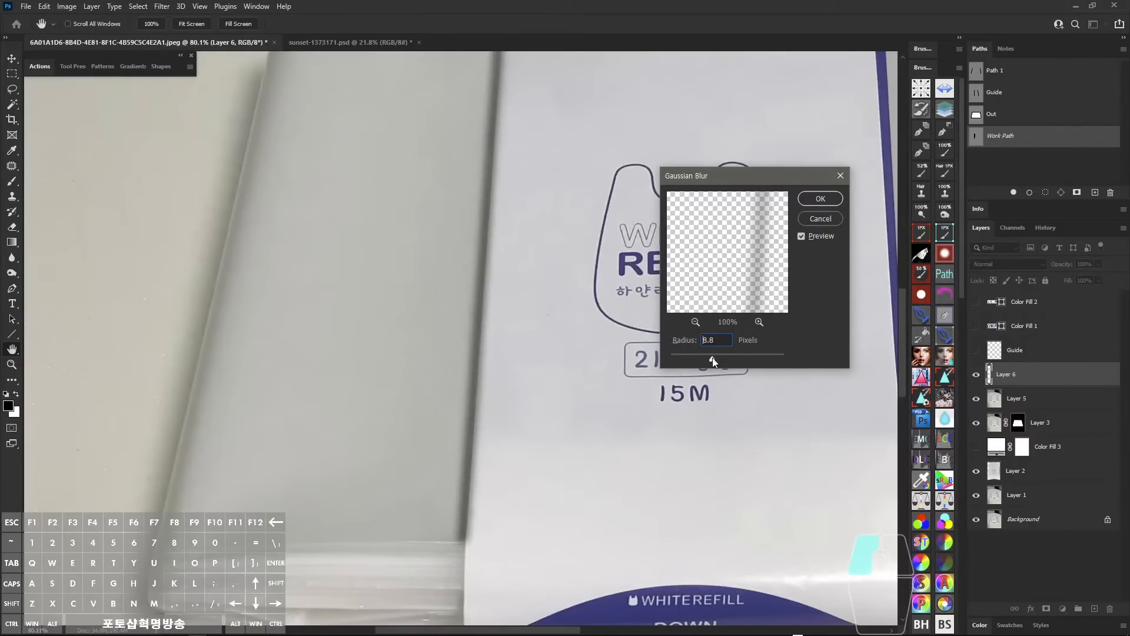
pyautogui.moveTo(719, 358); pyautogui.dragTo(643, 361)
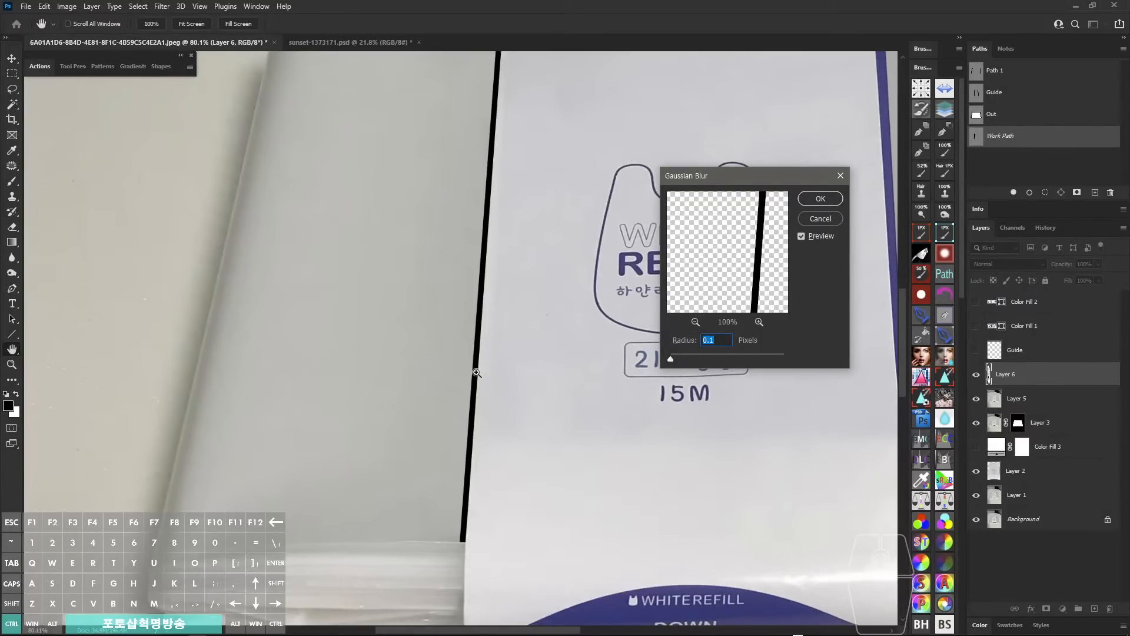
# - Set the Gaussian Blur radius for Layer 6's black strip to 15.3 pixels and apply the filter
pyautogui.scroll(5, 429, 388)
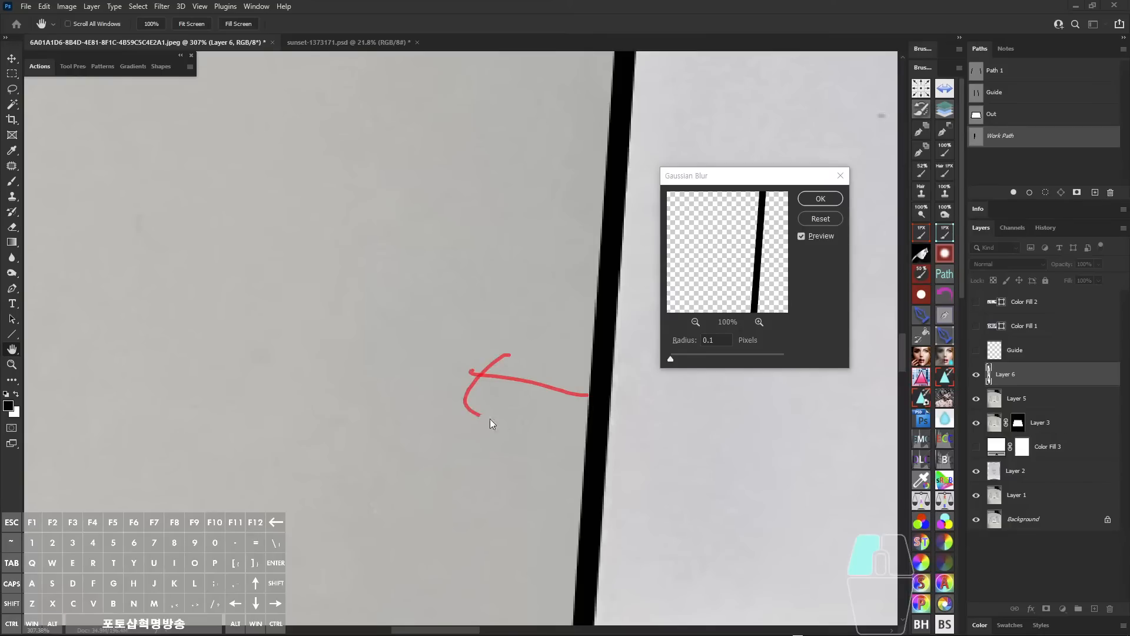
pyautogui.scroll(-5, 600, 353)
pyautogui.moveTo(613, 335); pyautogui.dragTo(518, 353)
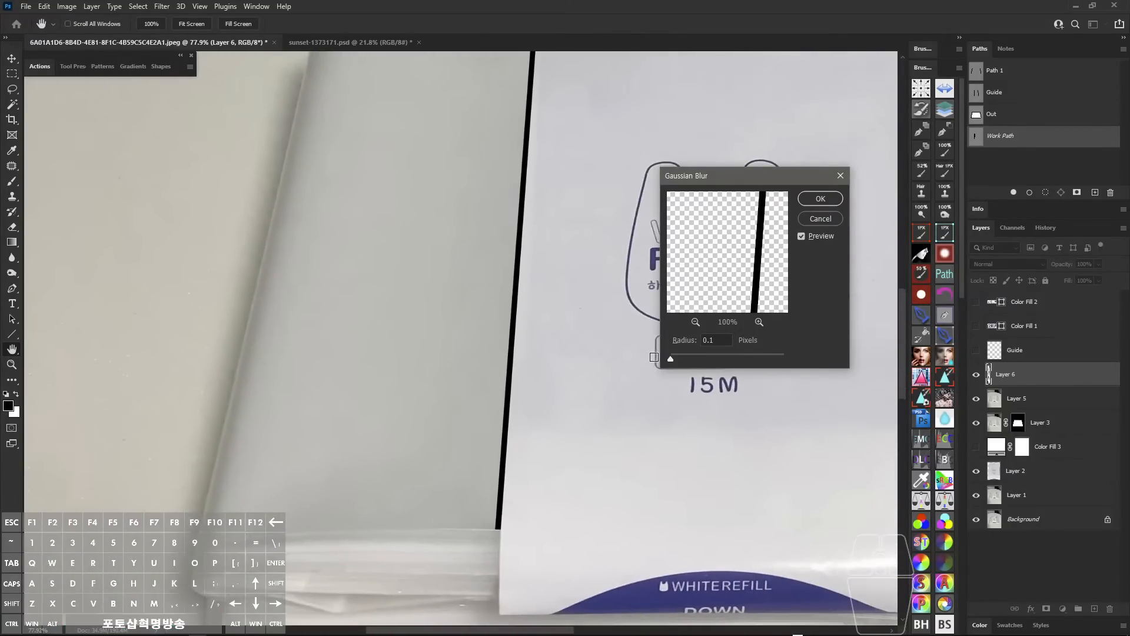
pyautogui.moveTo(673, 359); pyautogui.dragTo(716, 359)
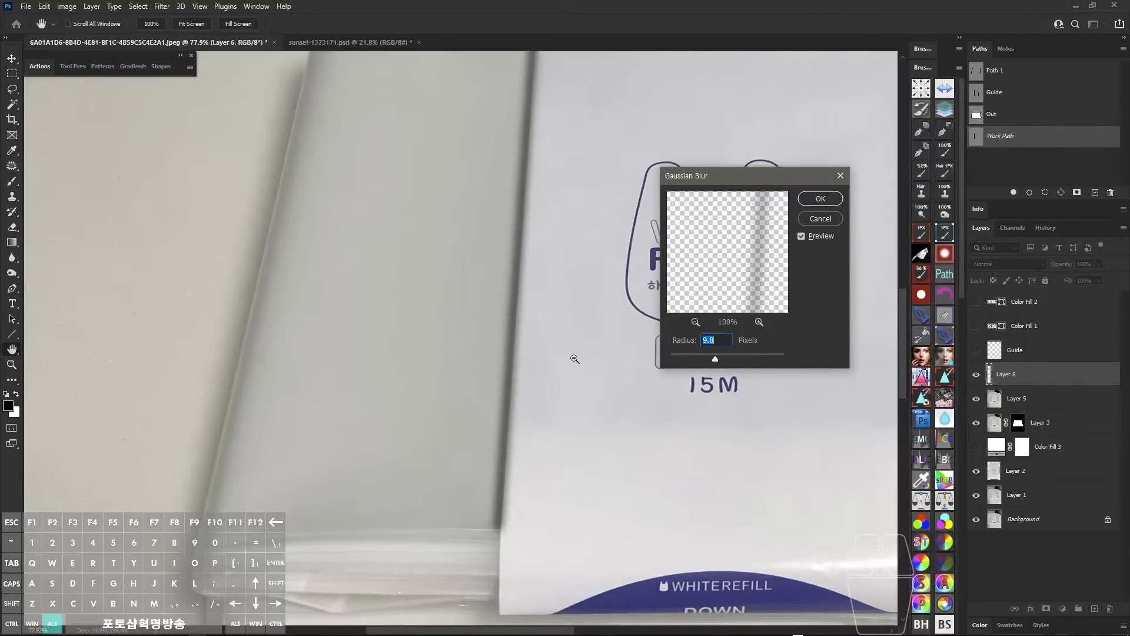
pyautogui.press('alt')
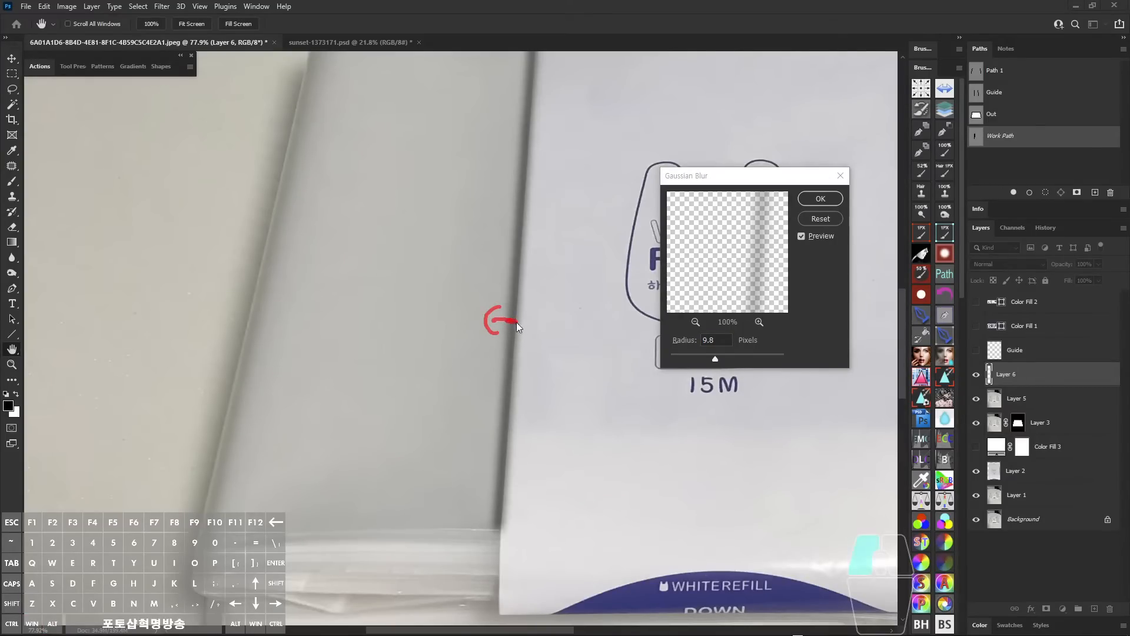
pyautogui.moveTo(715, 357); pyautogui.dragTo(718, 358)
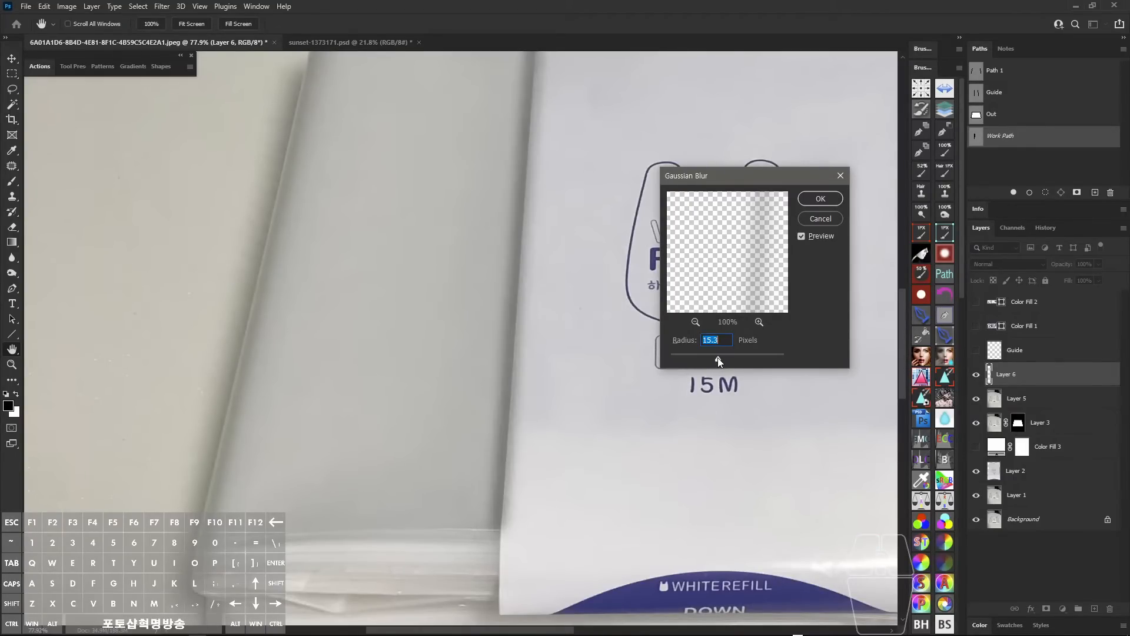
pyautogui.moveTo(586, 387); pyautogui.dragTo(550, 354)
pyautogui.click(822, 200)
# - Load the work path beside the label's left edge as a selection and add a layer mask to Layer 6 from it
pyautogui.click(978, 137)
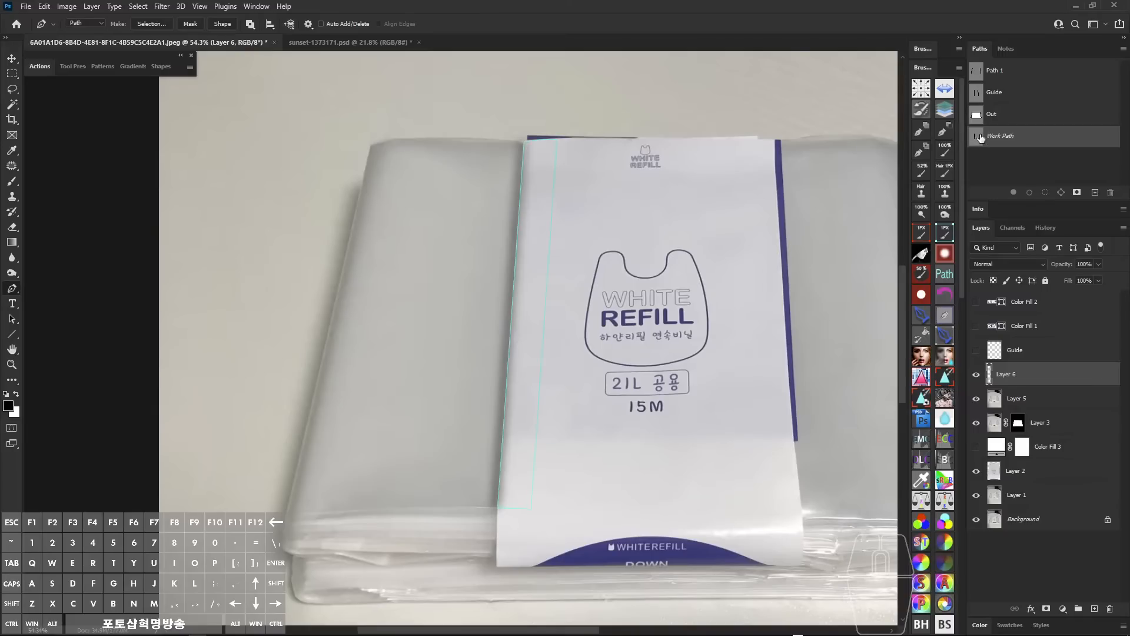
pyautogui.press('ctrl')
pyautogui.keyDown('ctrl'); pyautogui.click(975, 142); pyautogui.keyUp('ctrl')
pyautogui.press('space')
pyautogui.scroll(5, 537, 341)
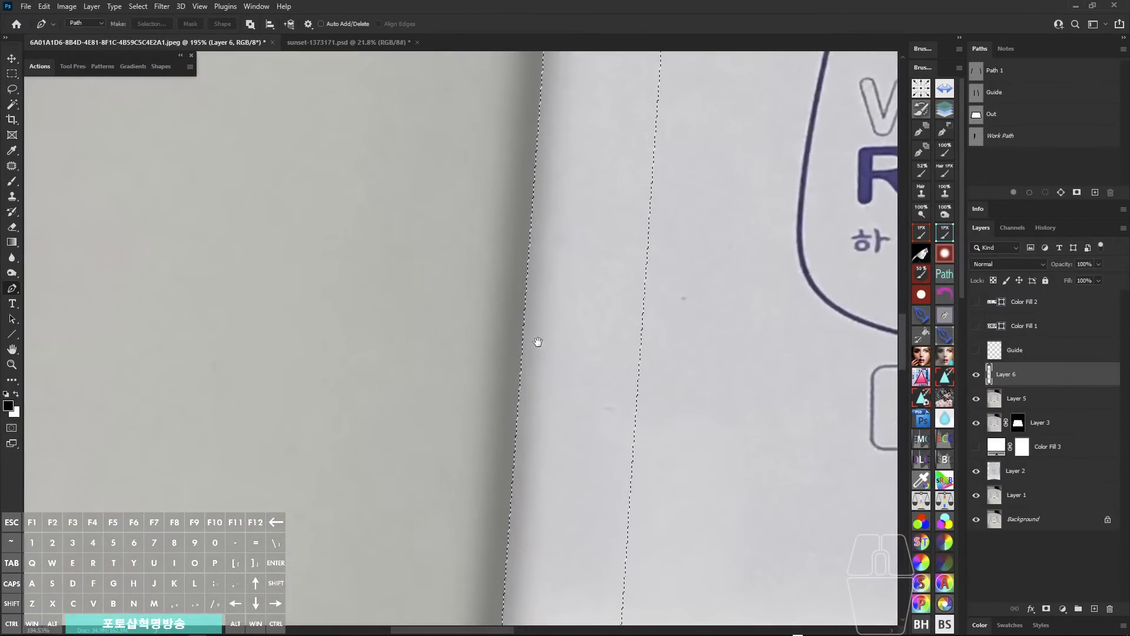
pyautogui.scroll(-7, 580, 333)
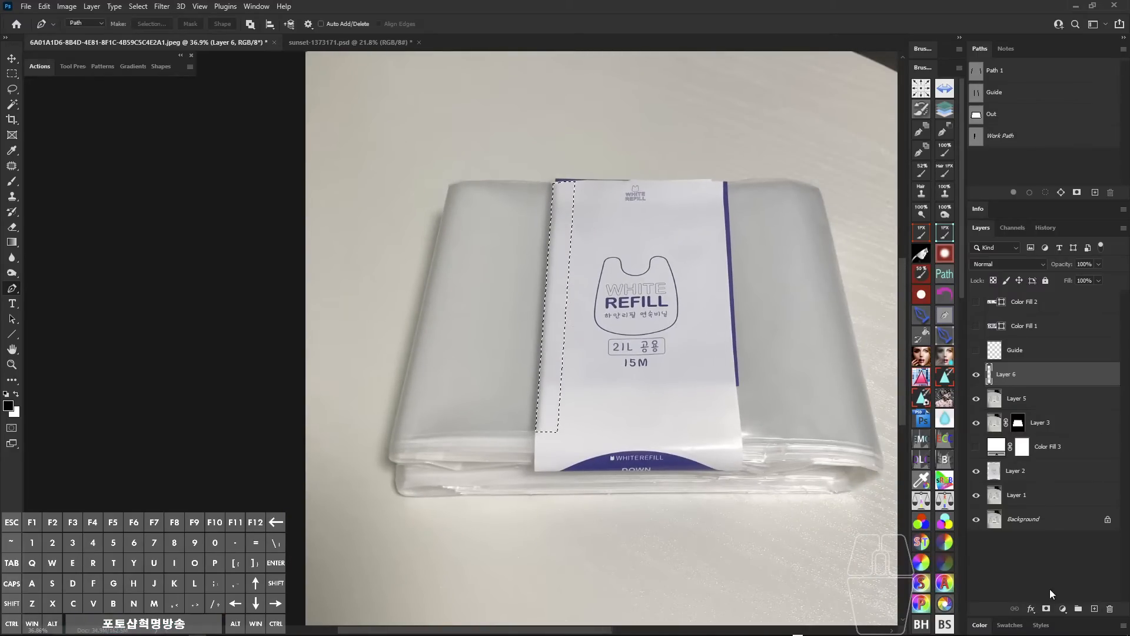
pyautogui.click(1046, 608)
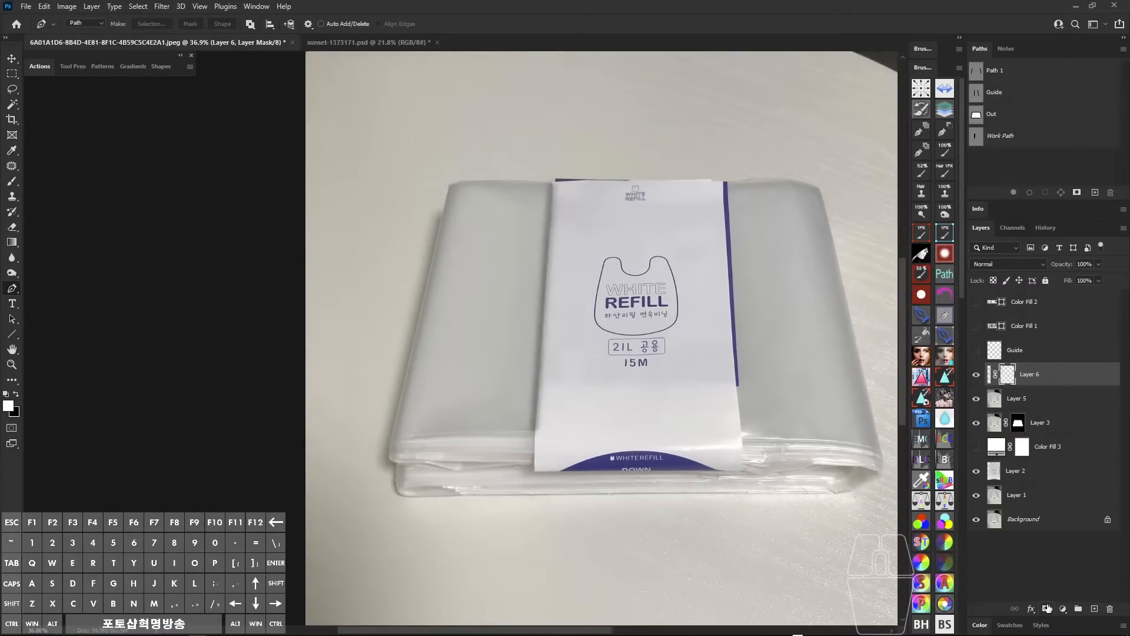
# - Invert Layer 6's mask to hide the blur over the label, checking the mask alone and the image with it disabled
pyautogui.click(1007, 377)
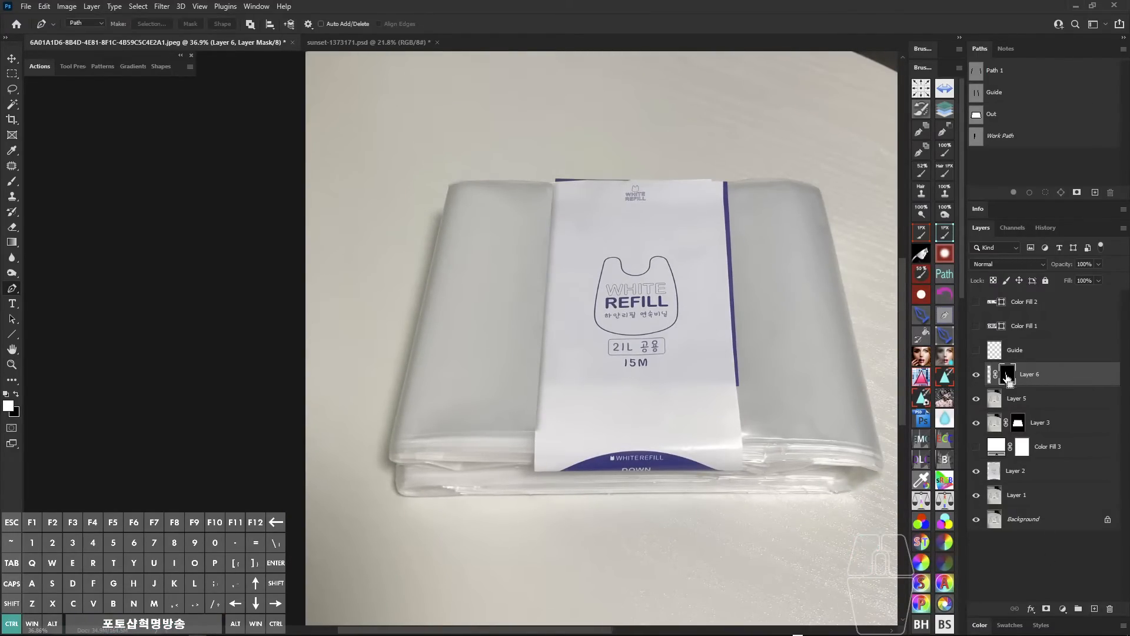
pyautogui.hotkey('ctrl', 'i')
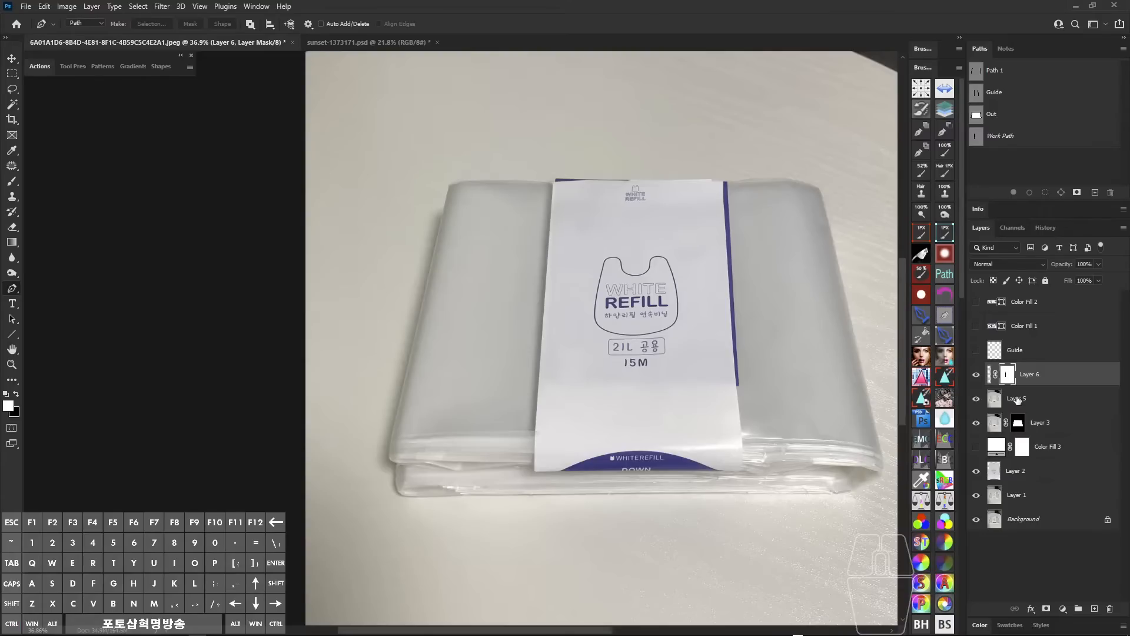
pyautogui.keyDown('alt'); pyautogui.click(1007, 379); pyautogui.keyUp('alt')
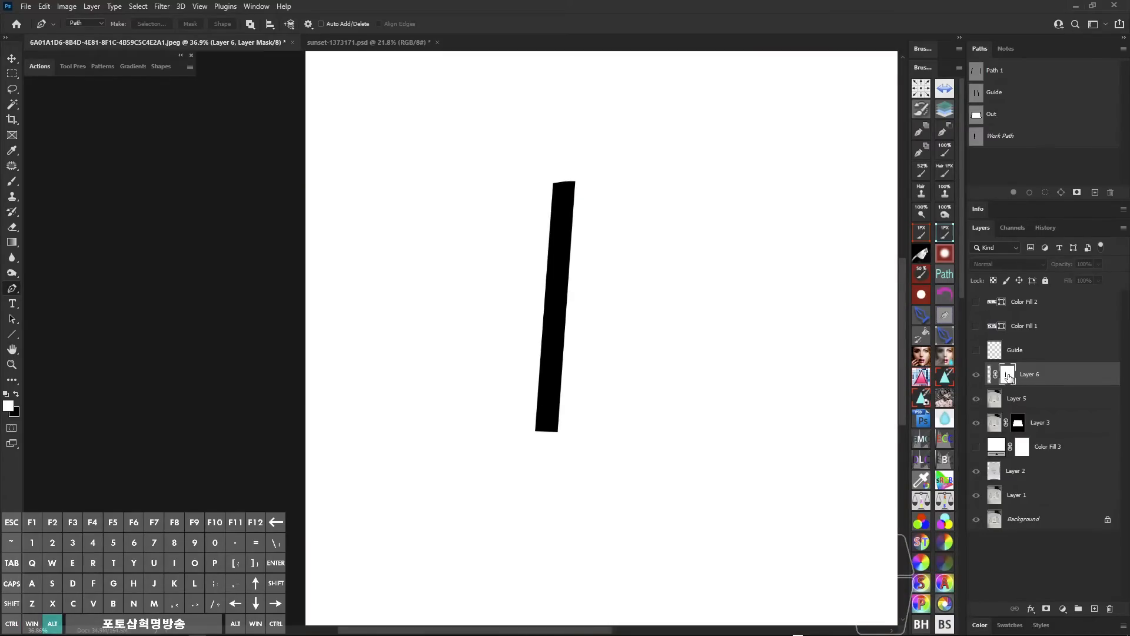
pyautogui.keyDown('alt'); pyautogui.click(1007, 377); pyautogui.keyUp('alt')
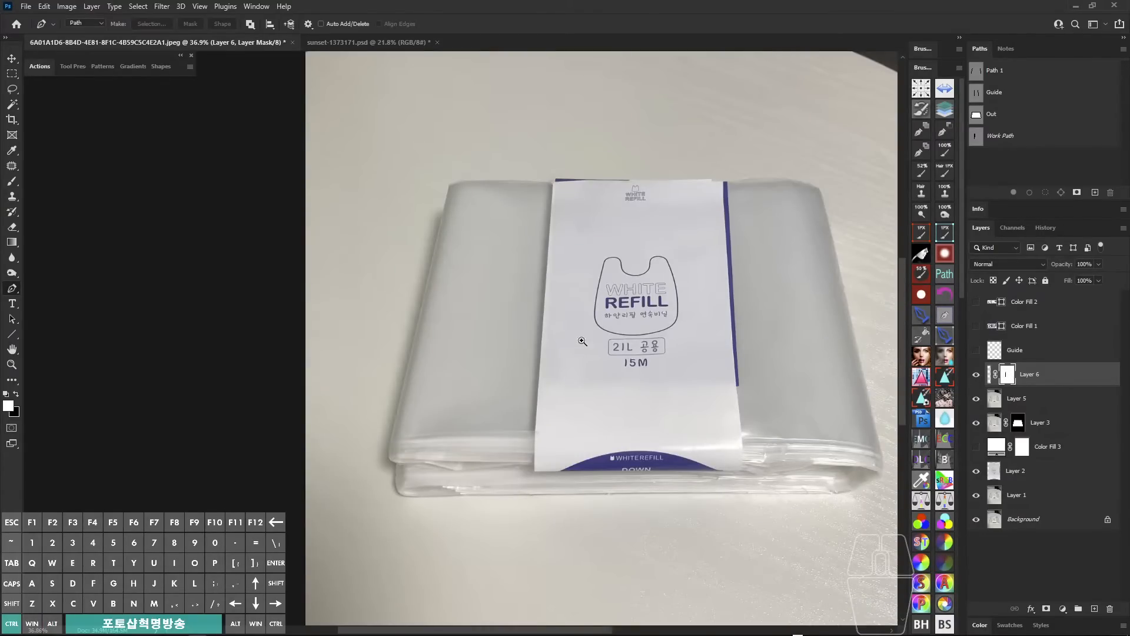
pyautogui.scroll(3, 559, 332)
pyautogui.hotkey('ctrl', 'alt', 's')
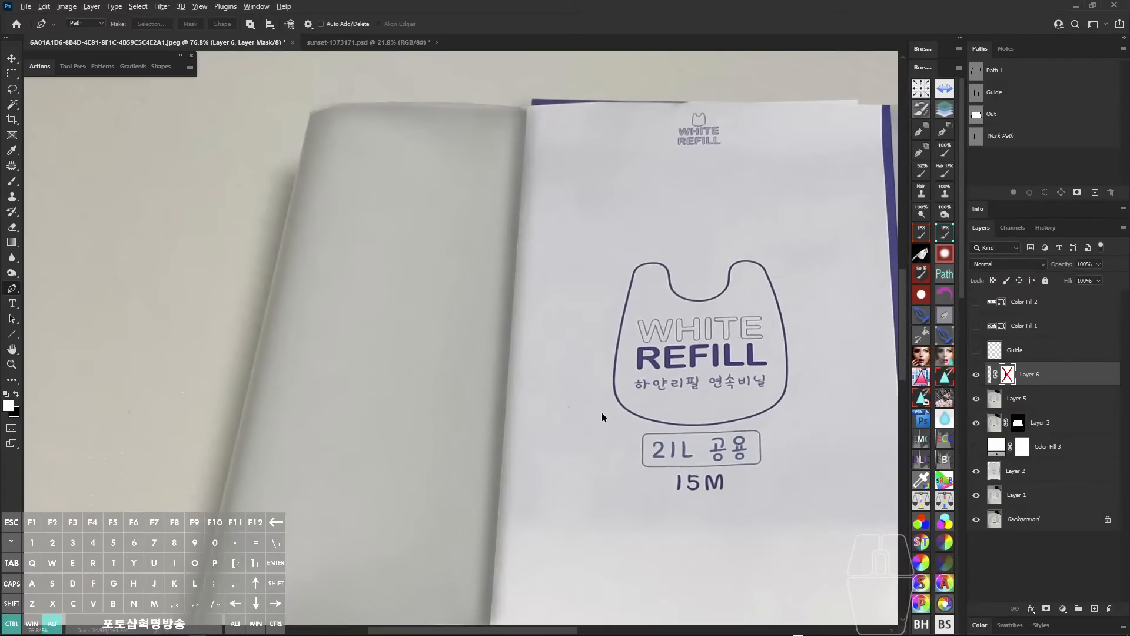
pyautogui.hotkey('ctrl', 'alt', 's')
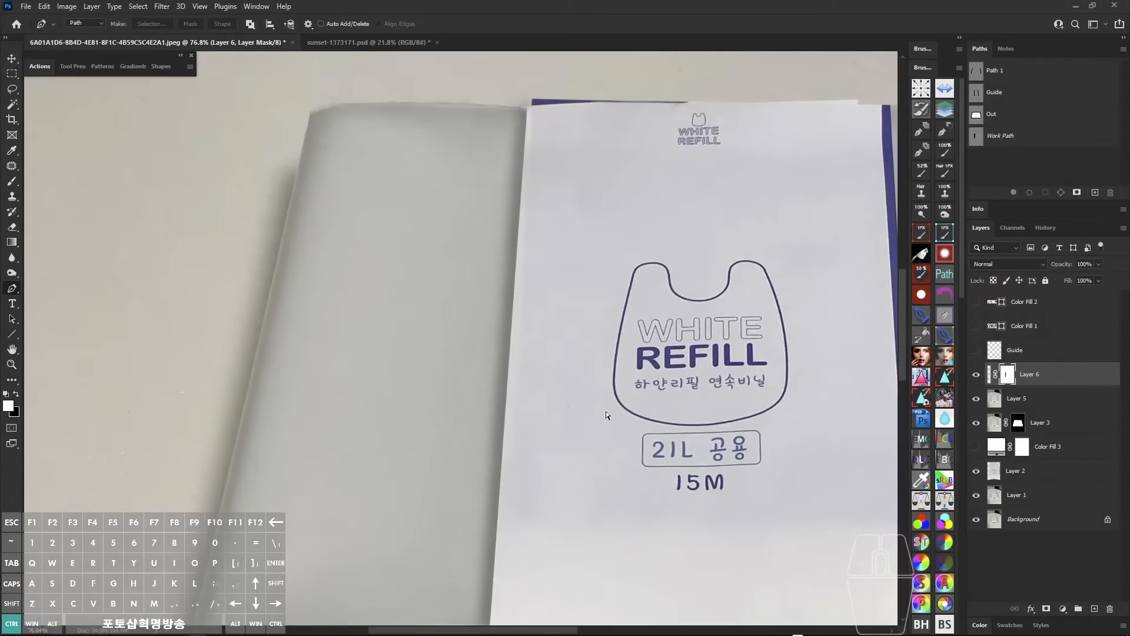
pyautogui.scroll(-2, 606, 411)
# - Unlink Layer 6 from its mask and make the layer's image active for moving
pyautogui.hotkey('alt', 'z')
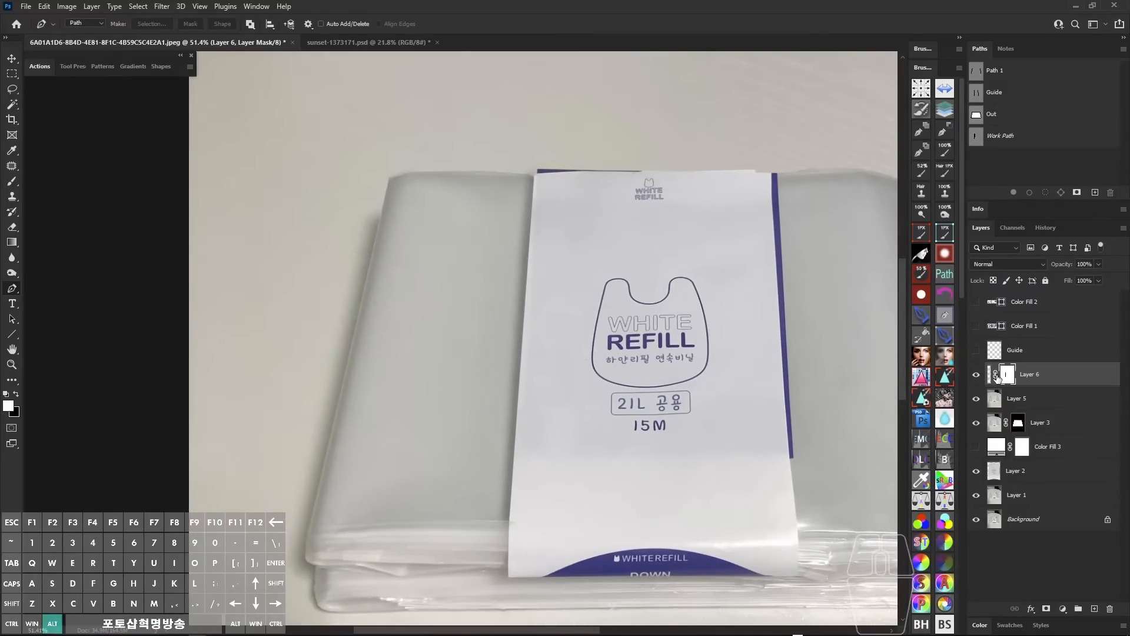
pyautogui.moveTo(995, 371); pyautogui.dragTo(996, 376)
pyautogui.hotkey('alt', 'z')
pyautogui.moveTo(532, 373)
pyautogui.mouseDown()
pyautogui.moveTo(550, 387)
pyautogui.moveTo(517, 377)
pyautogui.moveTo(523, 351)
pyautogui.moveTo(491, 362)
pyautogui.moveTo(502, 345)
pyautogui.moveTo(457, 372)
pyautogui.mouseUp()
pyautogui.press('v')
pyautogui.hotkey('ctrl', 'z')
pyautogui.click(989, 376)
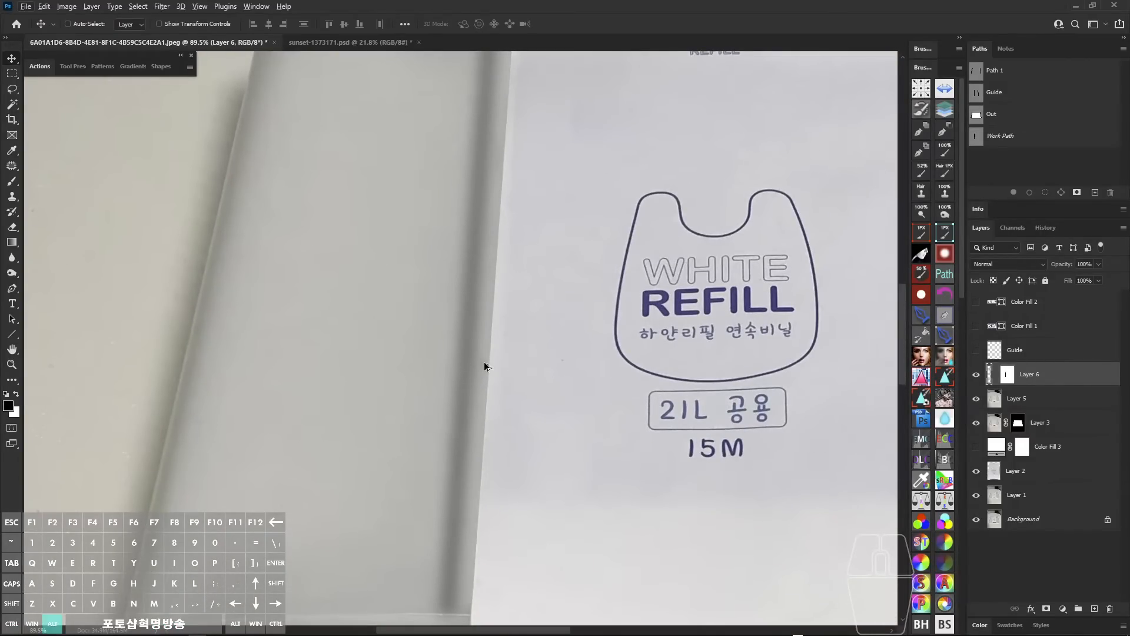
# - Move Layer 6's blurred strip independently of the mask until it sits as a thin shadow along the label's left edge
pyautogui.hotkey('alt', 'z')
pyautogui.moveTo(480, 333)
pyautogui.mouseDown()
pyautogui.moveTo(468, 388)
pyautogui.moveTo(482, 369)
pyautogui.mouseUp()
pyautogui.scroll(-3, 483, 371)
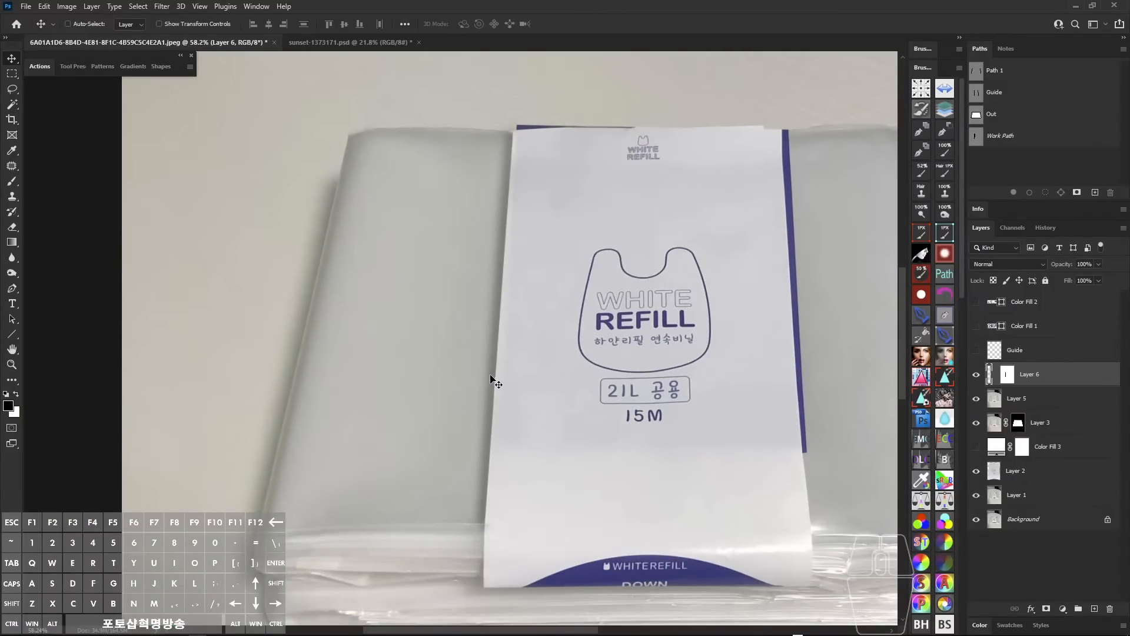
pyautogui.scroll(2, 498, 372)
pyautogui.moveTo(498, 370)
pyautogui.mouseDown()
pyautogui.moveTo(486, 364)
pyautogui.moveTo(505, 361)
pyautogui.moveTo(500, 374)
pyautogui.mouseUp()
pyautogui.hotkey('ctrl', 'space')
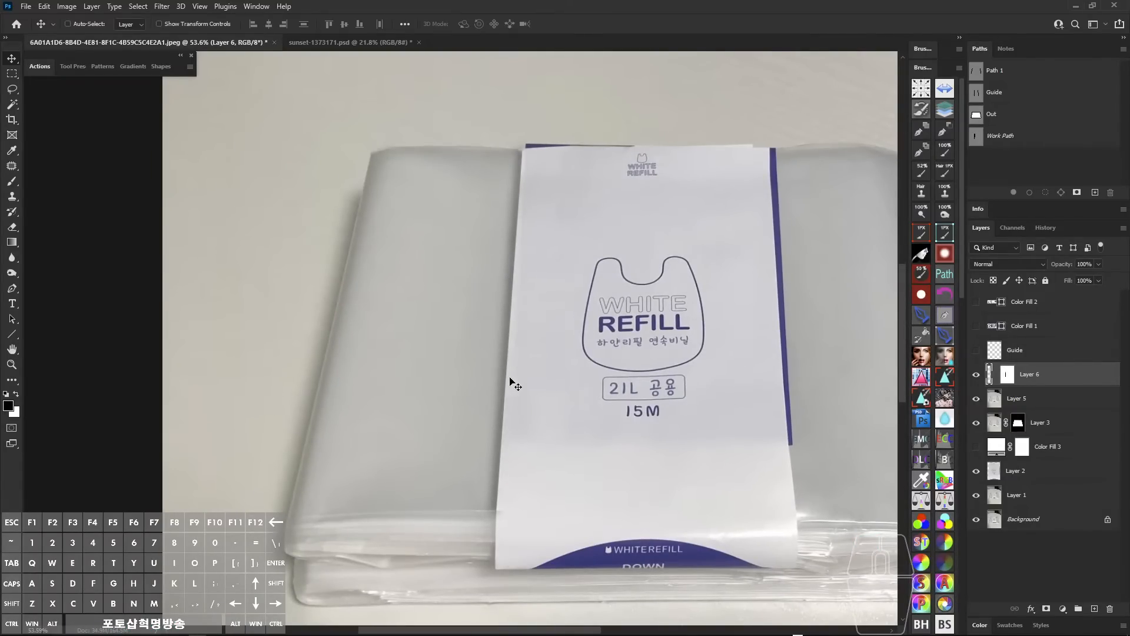
pyautogui.hotkey('ctrl', 'space')
pyautogui.moveTo(580, 379); pyautogui.dragTo(642, 345)
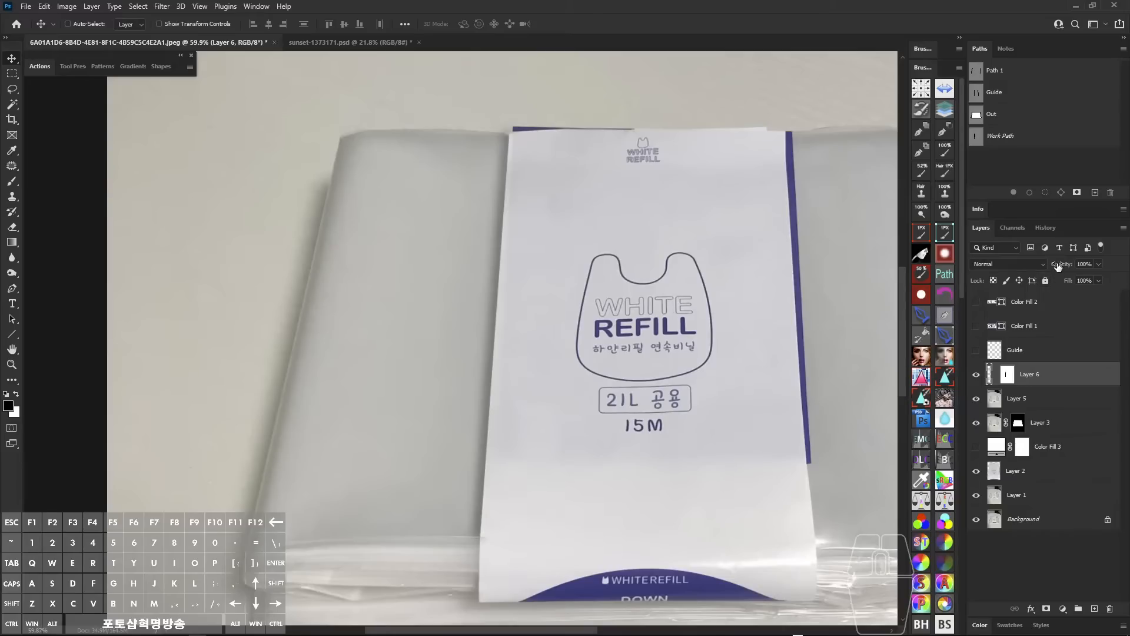
# - Lower Layer 6's opacity to 84%
pyautogui.moveTo(1058, 266); pyautogui.dragTo(542, 340)
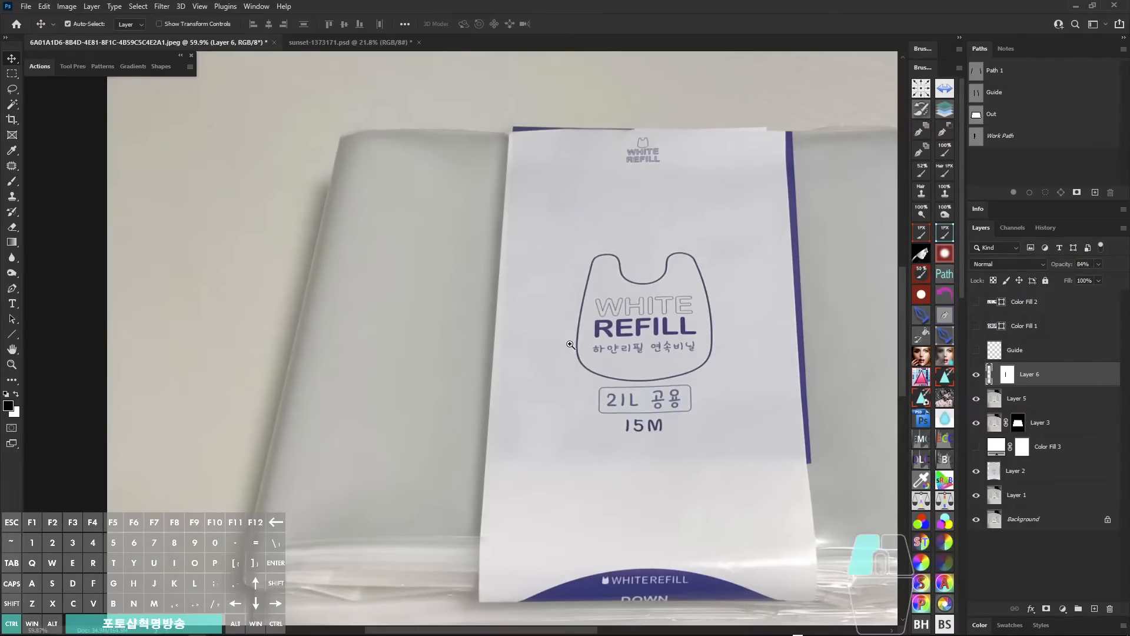
pyautogui.moveTo(568, 344); pyautogui.dragTo(556, 344)
pyautogui.moveTo(565, 344); pyautogui.dragTo(630, 300)
pyautogui.hotkey('alt', 'z')
pyautogui.click(425, 176)
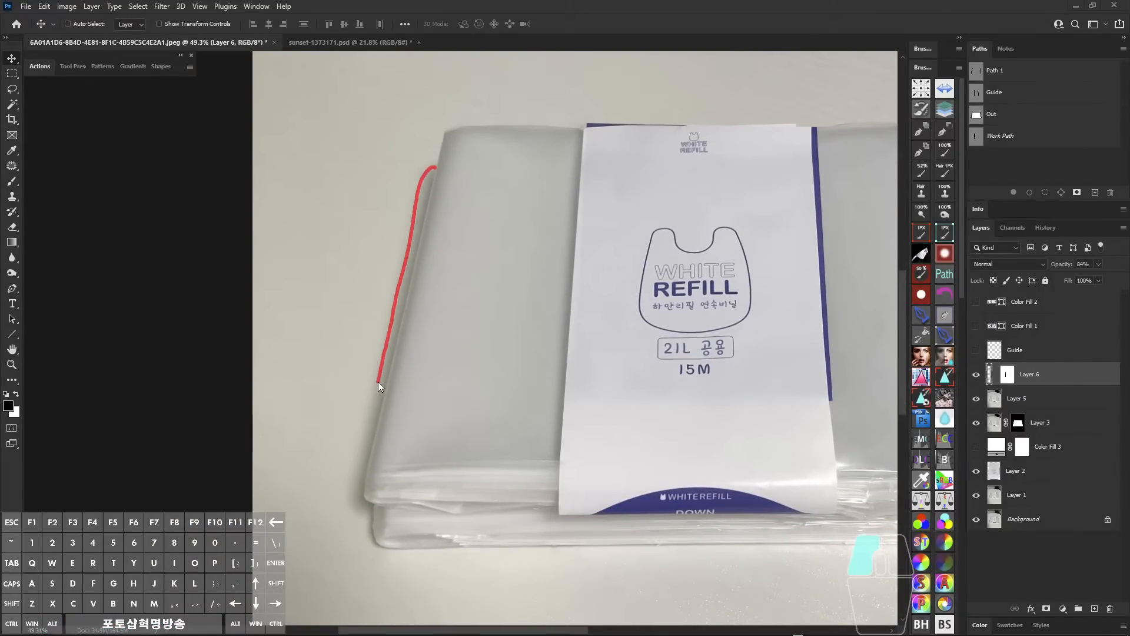
pyautogui.moveTo(373, 416); pyautogui.dragTo(434, 171)
pyautogui.press('z')
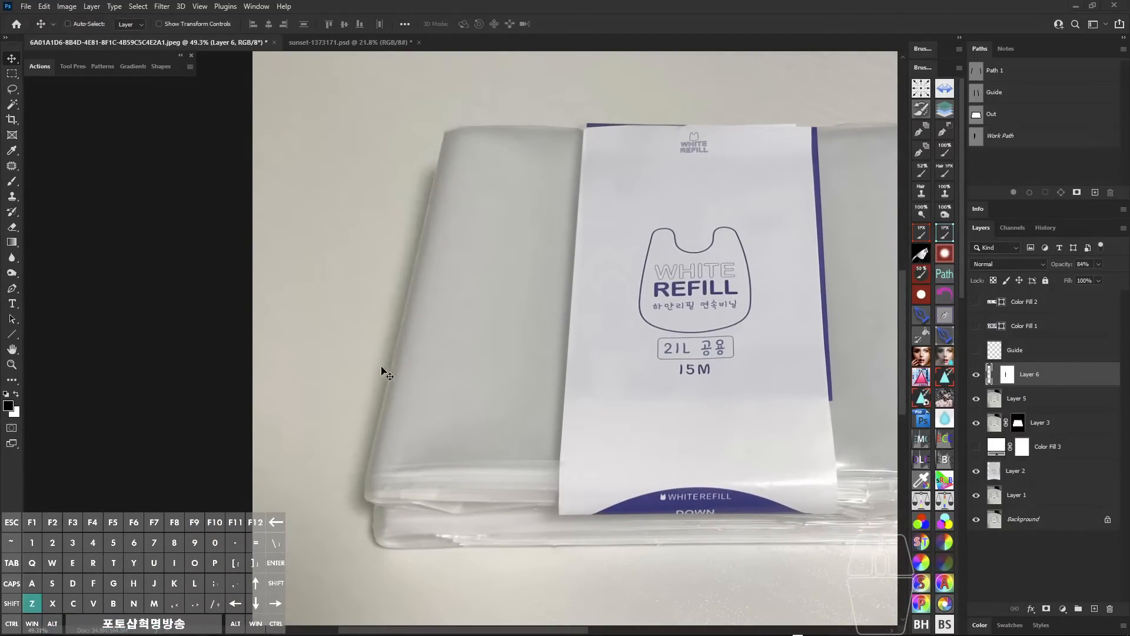
# - Try outlining a narrow strip beside the bag's left edge with the Pen tool, and delete the path
pyautogui.click(12, 289)
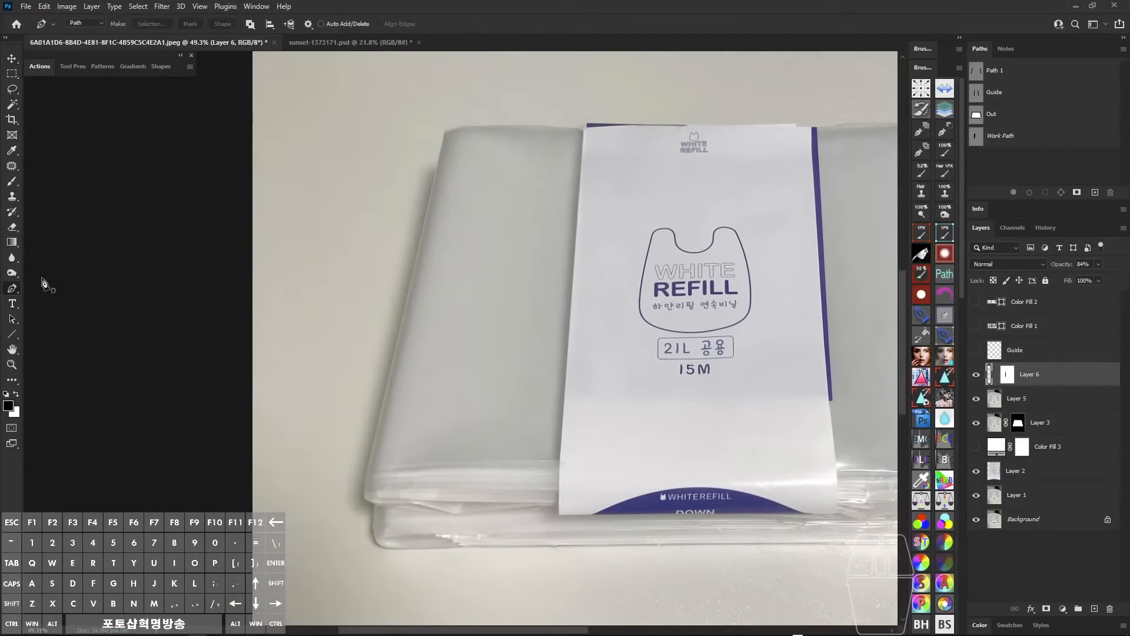
pyautogui.click(434, 169)
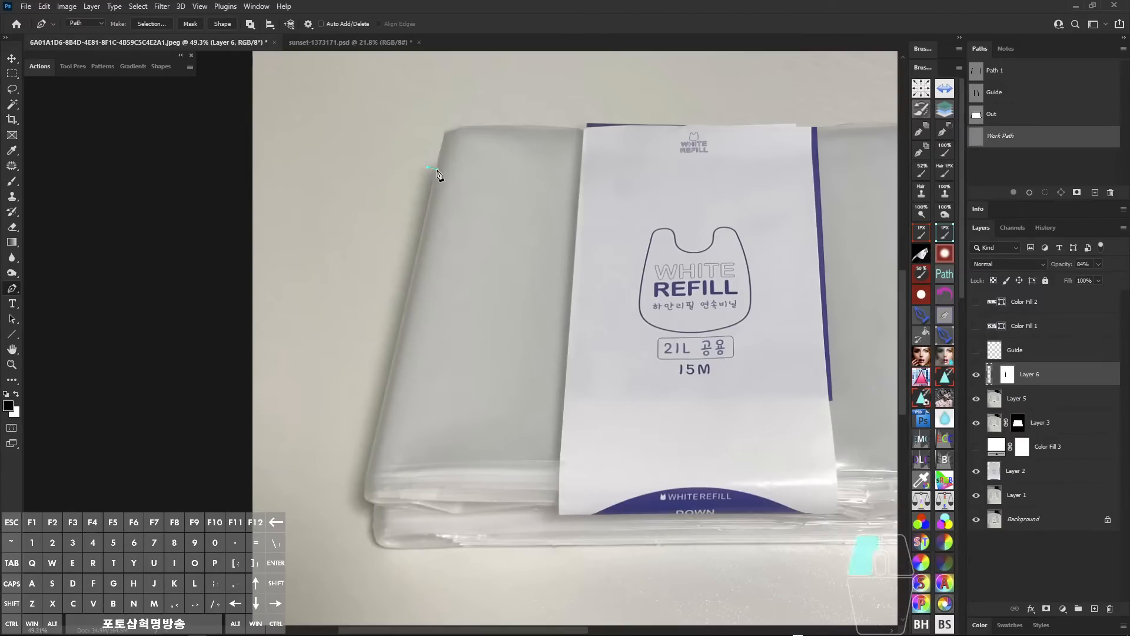
pyautogui.click(362, 498)
pyautogui.click(355, 496)
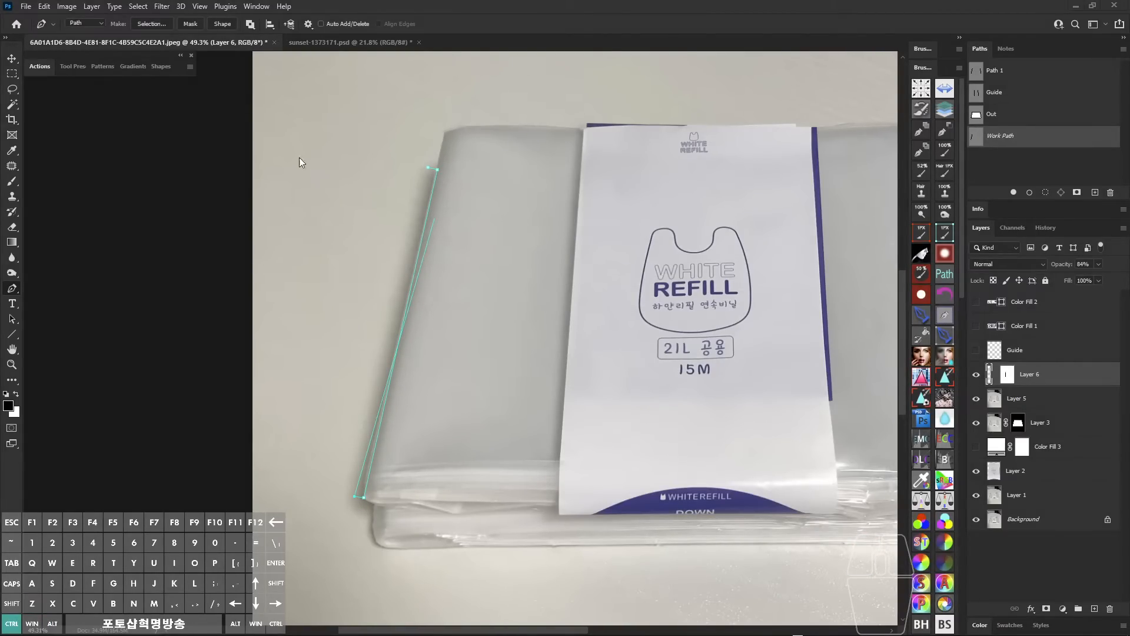
pyautogui.moveTo(320, 137); pyautogui.dragTo(529, 594)
pyautogui.hotkey('alt', 'z')
pyautogui.moveTo(332, 154); pyautogui.dragTo(526, 540)
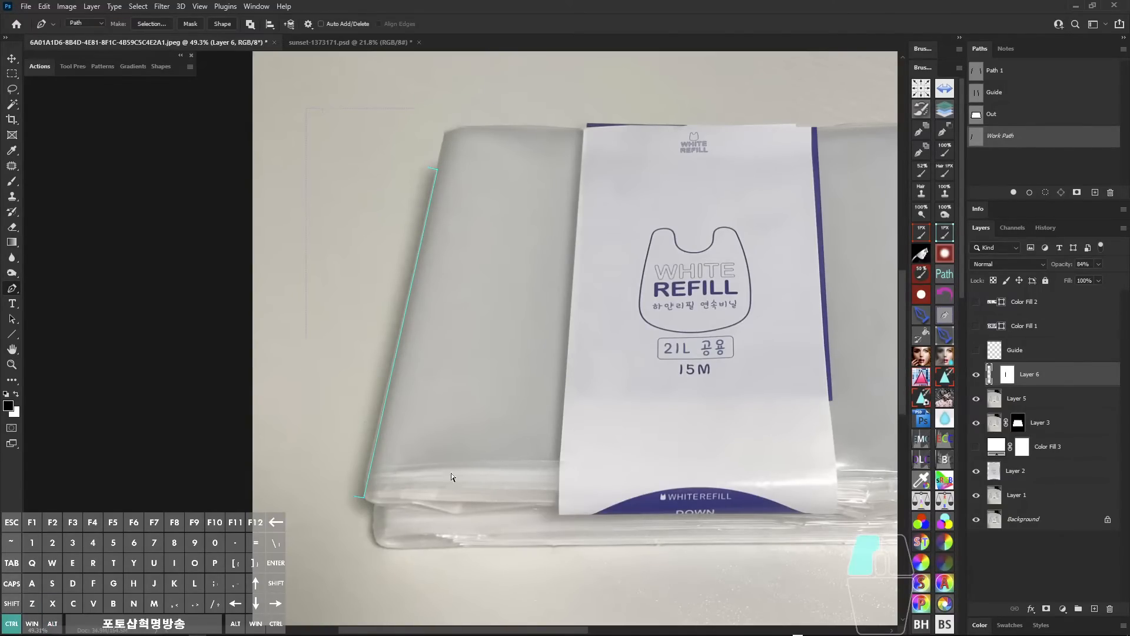
pyautogui.press('Delete')
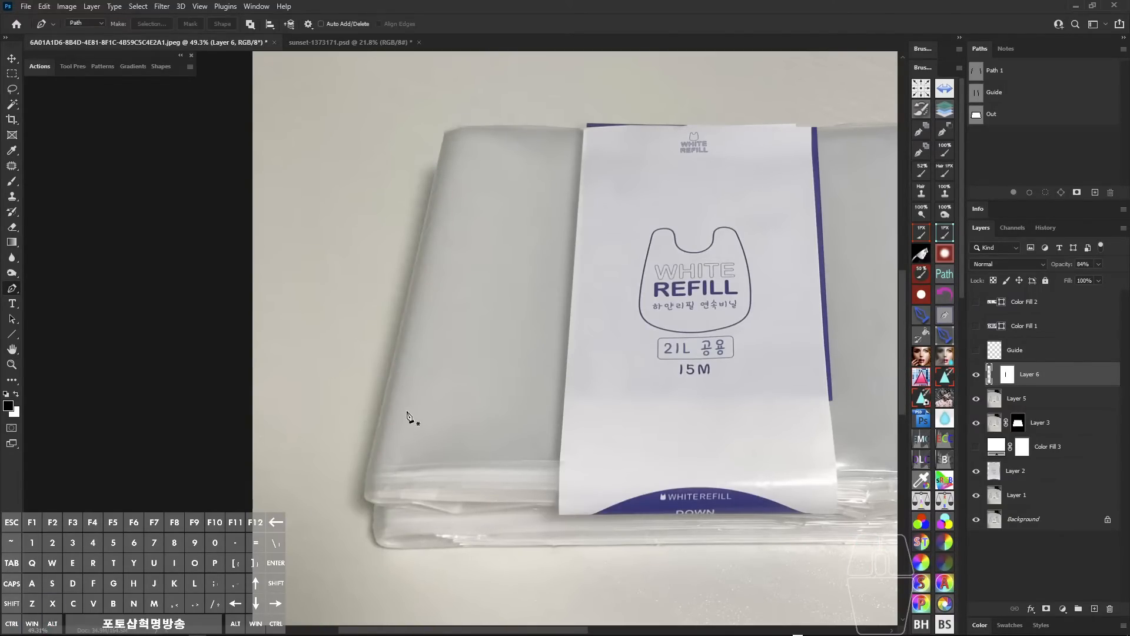
pyautogui.moveTo(369, 429); pyautogui.dragTo(387, 410)
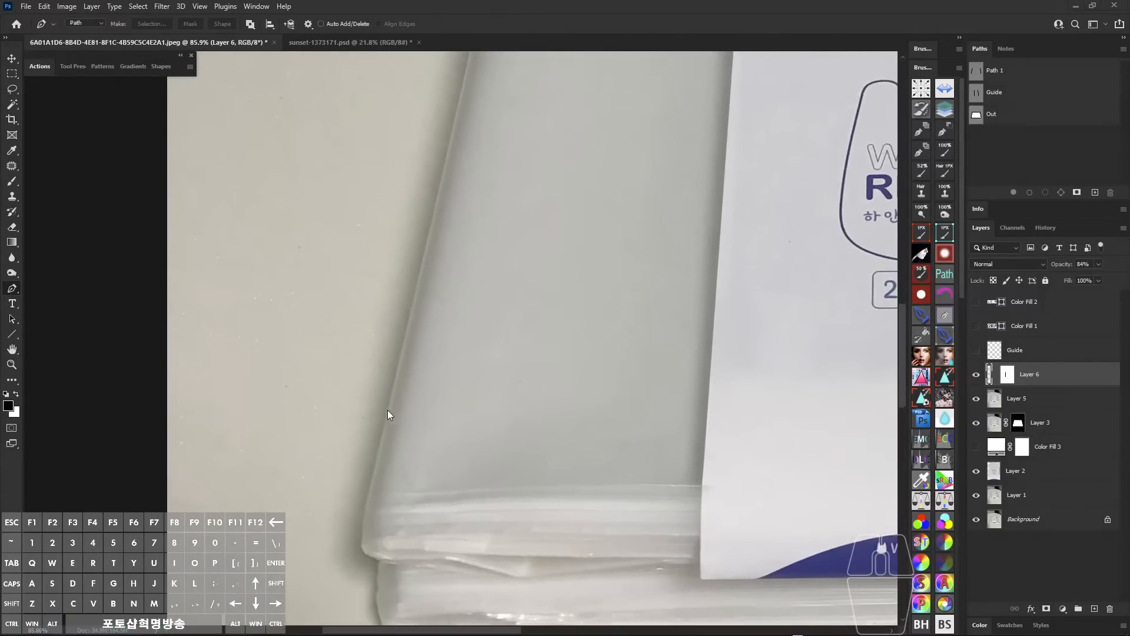
pyautogui.moveTo(350, 448); pyautogui.dragTo(352, 440)
pyautogui.moveTo(373, 394)
pyautogui.mouseDown()
pyautogui.moveTo(369, 442)
pyautogui.moveTo(412, 314)
pyautogui.moveTo(377, 428)
pyautogui.moveTo(394, 380)
pyautogui.moveTo(383, 398)
pyautogui.moveTo(359, 406)
pyautogui.mouseUp()
pyautogui.press('Escape')
pyautogui.moveTo(369, 390)
pyautogui.mouseDown()
pyautogui.moveTo(387, 412)
pyautogui.moveTo(368, 405)
pyautogui.moveTo(393, 387)
pyautogui.moveTo(385, 417)
pyautogui.moveTo(364, 399)
pyautogui.moveTo(382, 386)
pyautogui.moveTo(379, 434)
pyautogui.mouseUp()
pyautogui.press('z')
pyautogui.moveTo(368, 496); pyautogui.dragTo(371, 436)
pyautogui.press('alt')
pyautogui.moveTo(382, 391); pyautogui.dragTo(375, 436)
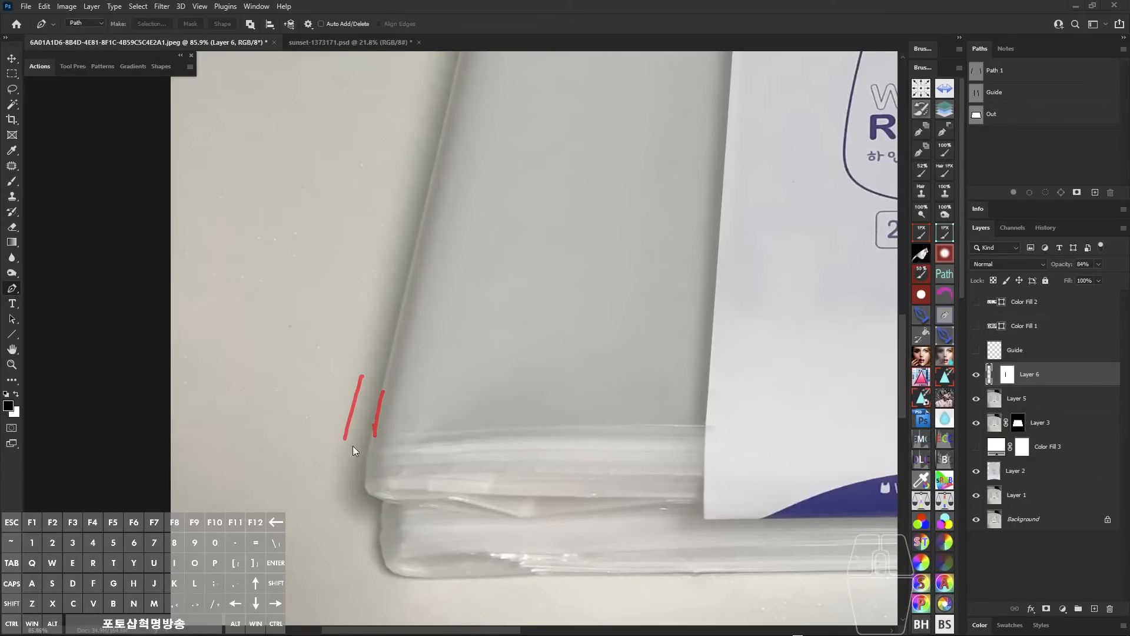
pyautogui.press('alt')
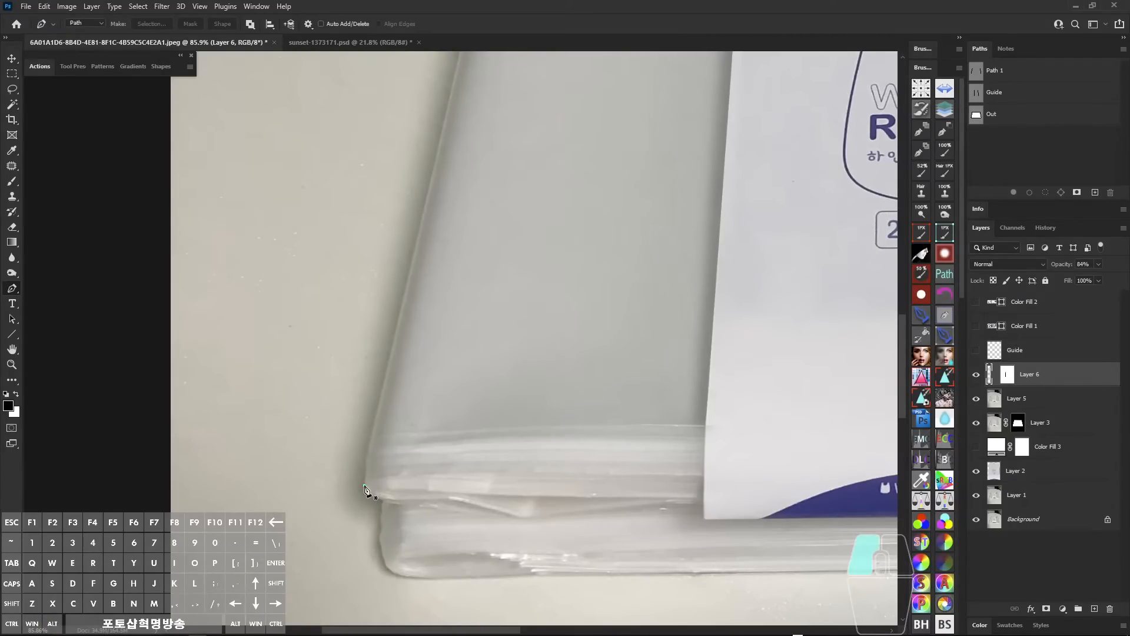
# - Try tracing a path from the bag's lower-left corner up its left edge with the Pen tool, and delete it
pyautogui.moveTo(364, 487); pyautogui.dragTo(353, 482)
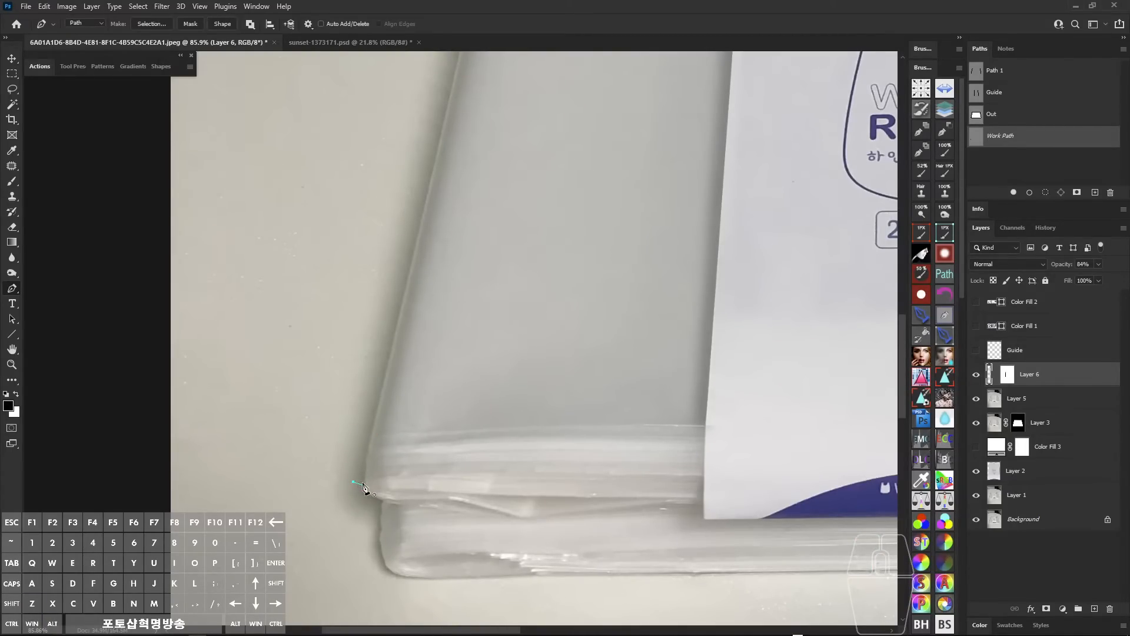
pyautogui.keyDown('alt'); pyautogui.click(364, 485); pyautogui.keyUp('alt')
pyautogui.scroll(-8, 359, 360)
pyautogui.scroll(-5, 360, 361)
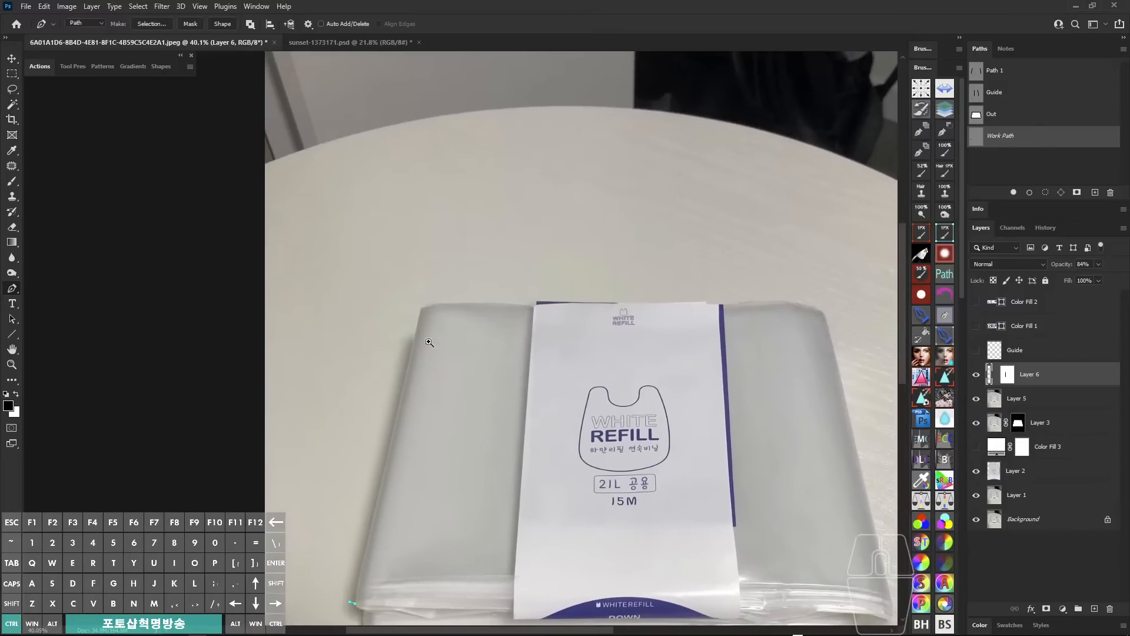
pyautogui.scroll(8, 426, 316)
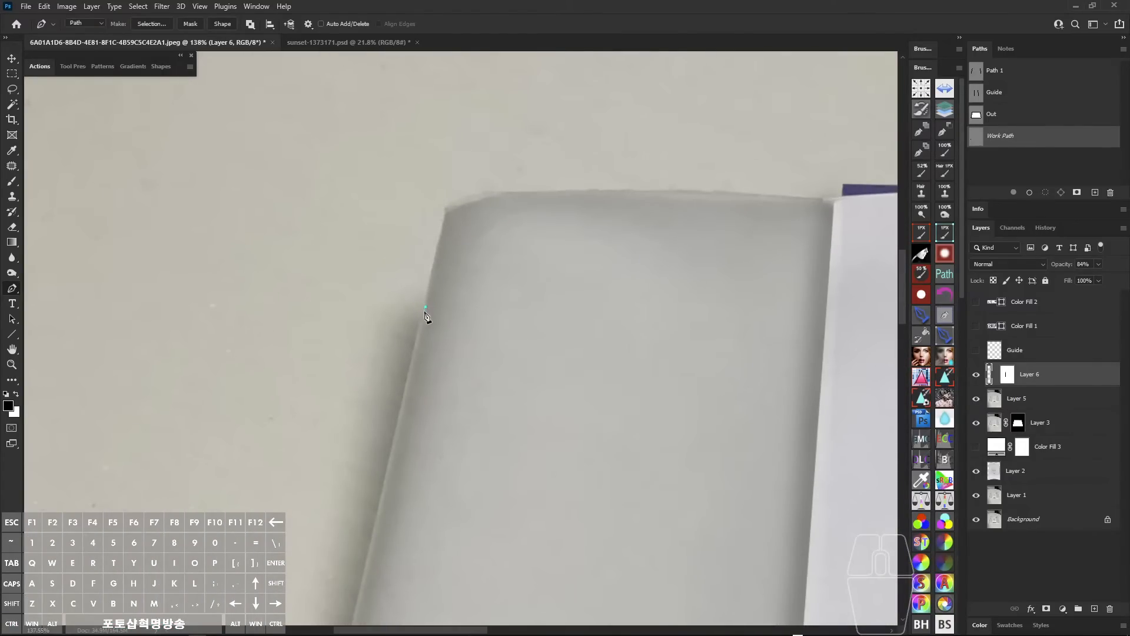
pyautogui.moveTo(415, 360); pyautogui.dragTo(450, 164)
pyautogui.moveTo(396, 408); pyautogui.dragTo(422, 392)
pyautogui.keyDown('alt'); pyautogui.click(417, 344); pyautogui.keyUp('alt')
pyautogui.moveTo(398, 141); pyautogui.dragTo(534, 417)
pyautogui.hotkey('ctrl', 'x')
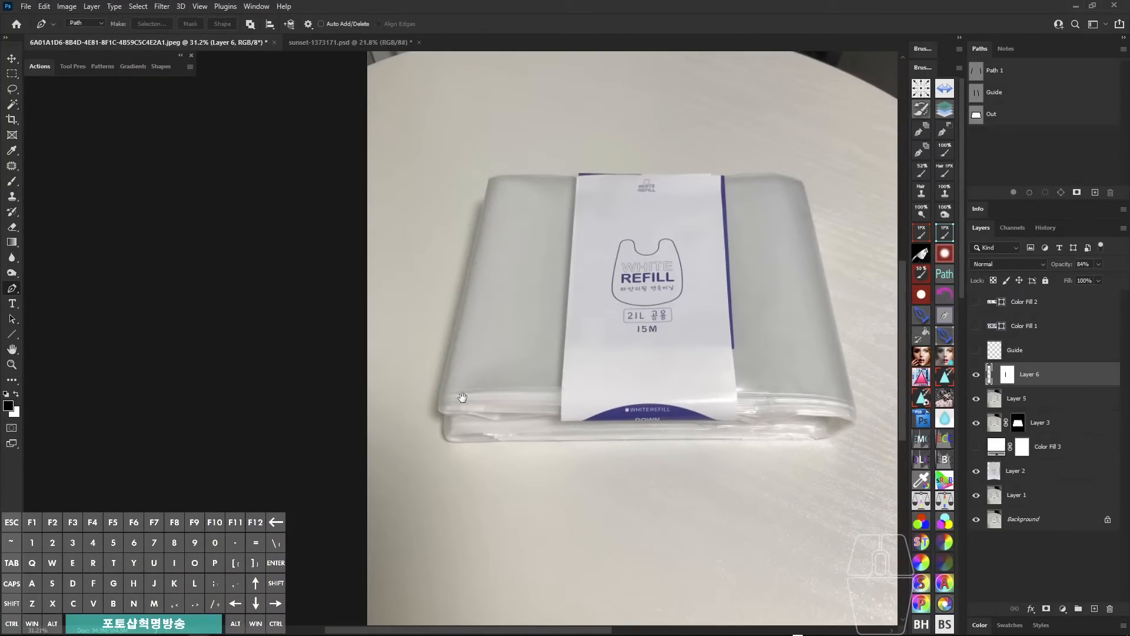
# - Outline a thin strip just outside the bag's left edge, from the front corner to the top, with the Pen tool
pyautogui.moveTo(436, 399); pyautogui.dragTo(447, 400)
pyautogui.click(439, 422)
pyautogui.moveTo(465, 358); pyautogui.dragTo(447, 356)
pyautogui.moveTo(471, 248); pyautogui.dragTo(469, 373)
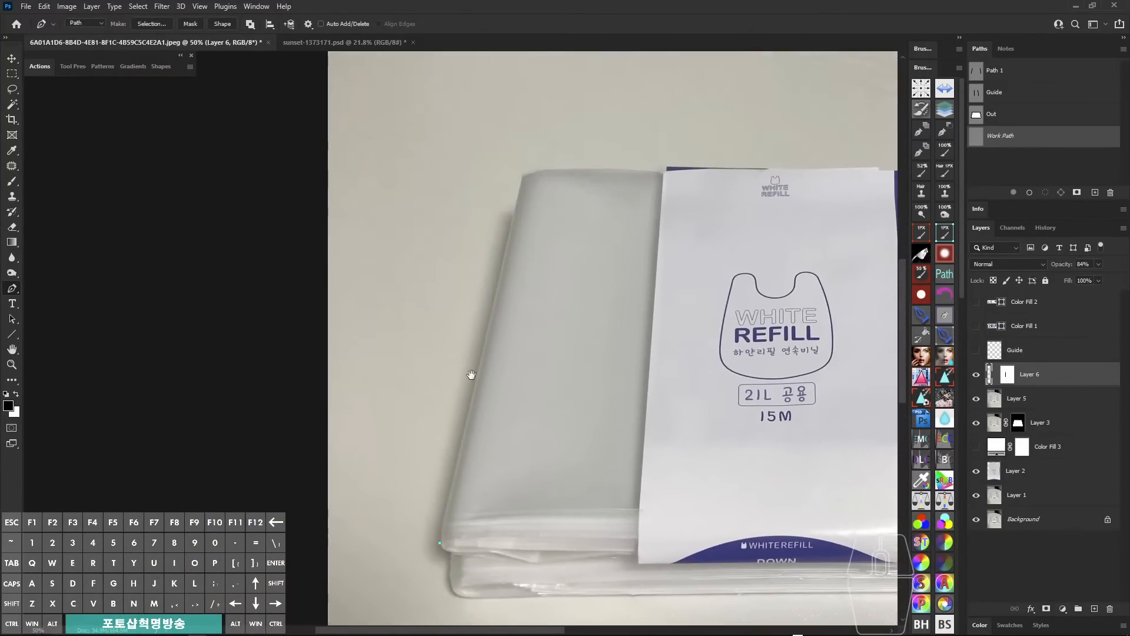
pyautogui.moveTo(472, 283); pyautogui.dragTo(497, 276)
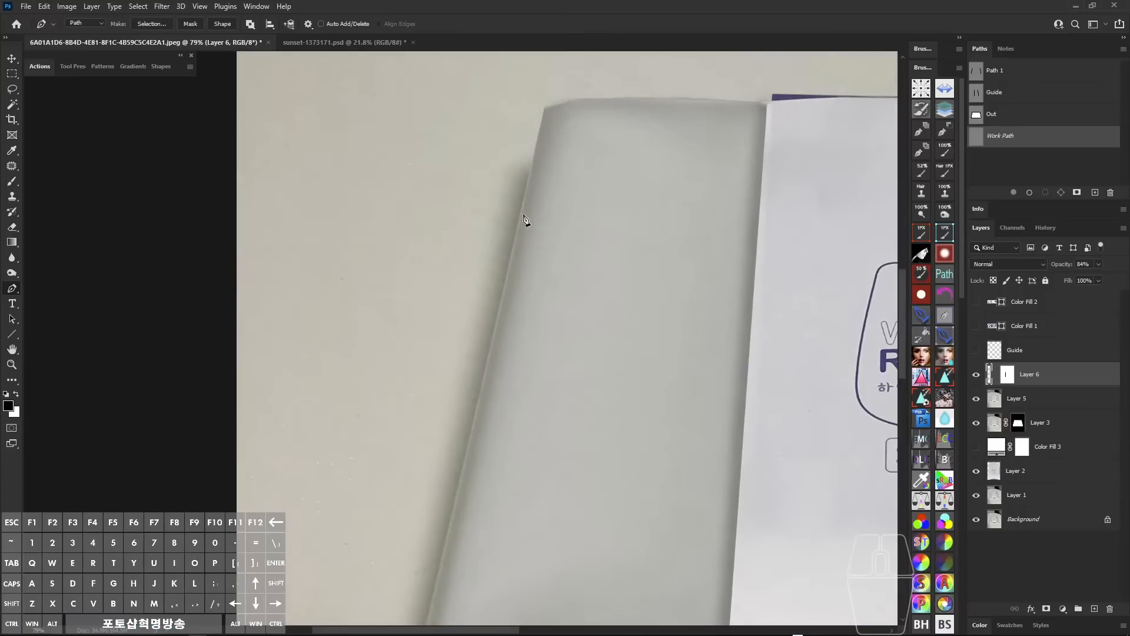
pyautogui.click(524, 176)
pyautogui.moveTo(521, 195); pyautogui.dragTo(468, 259)
pyautogui.moveTo(464, 423); pyautogui.dragTo(489, 333)
pyautogui.moveTo(478, 381); pyautogui.dragTo(497, 391)
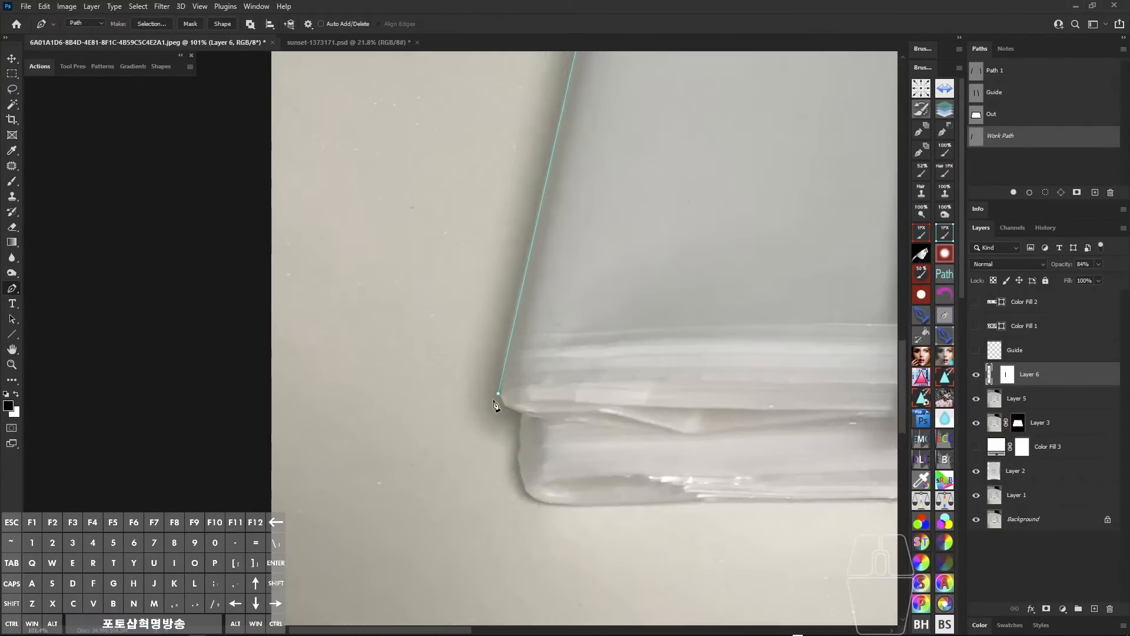
pyautogui.click(488, 390)
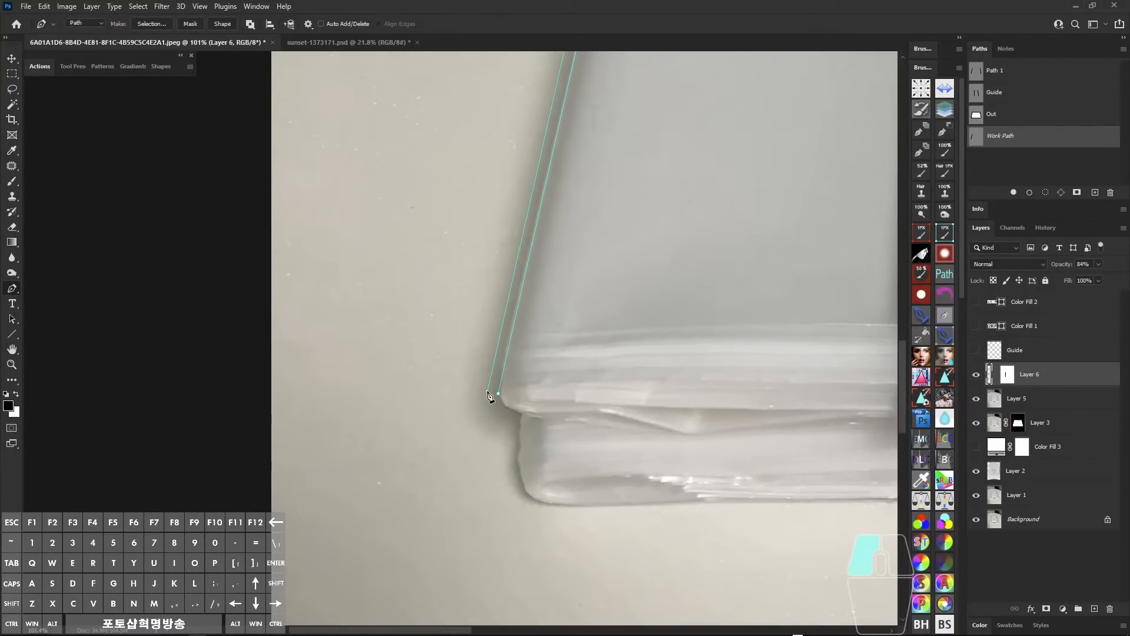
pyautogui.moveTo(526, 379); pyautogui.dragTo(477, 418)
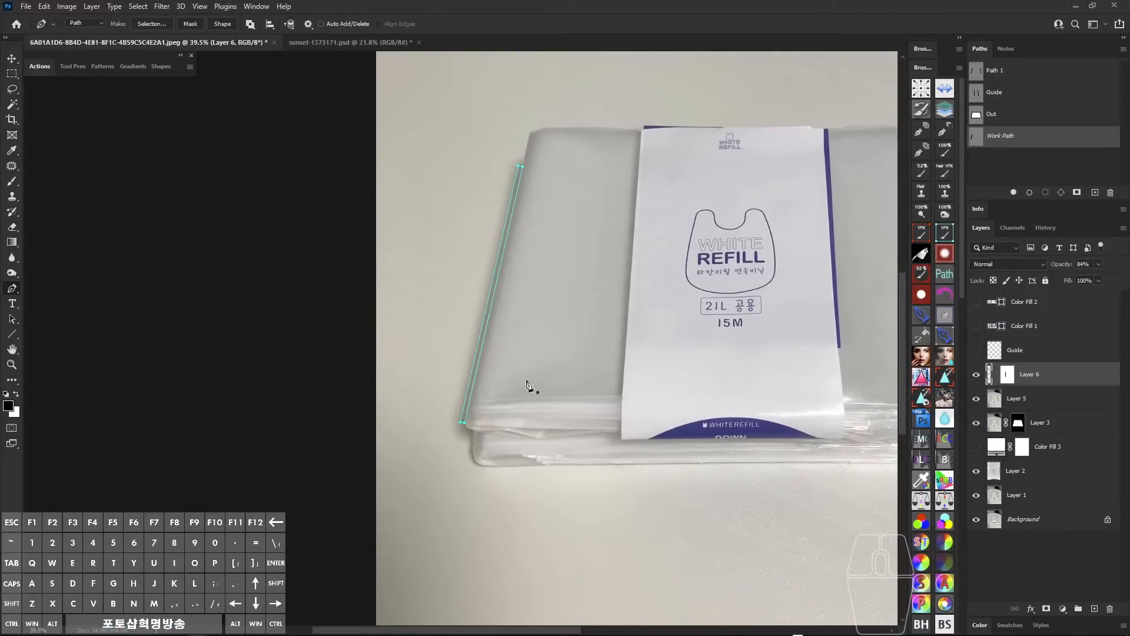
# - Fill the strip outline with black on a new layer and soften it with a 38.7-pixel Gaussian Blur
pyautogui.click(1095, 608)
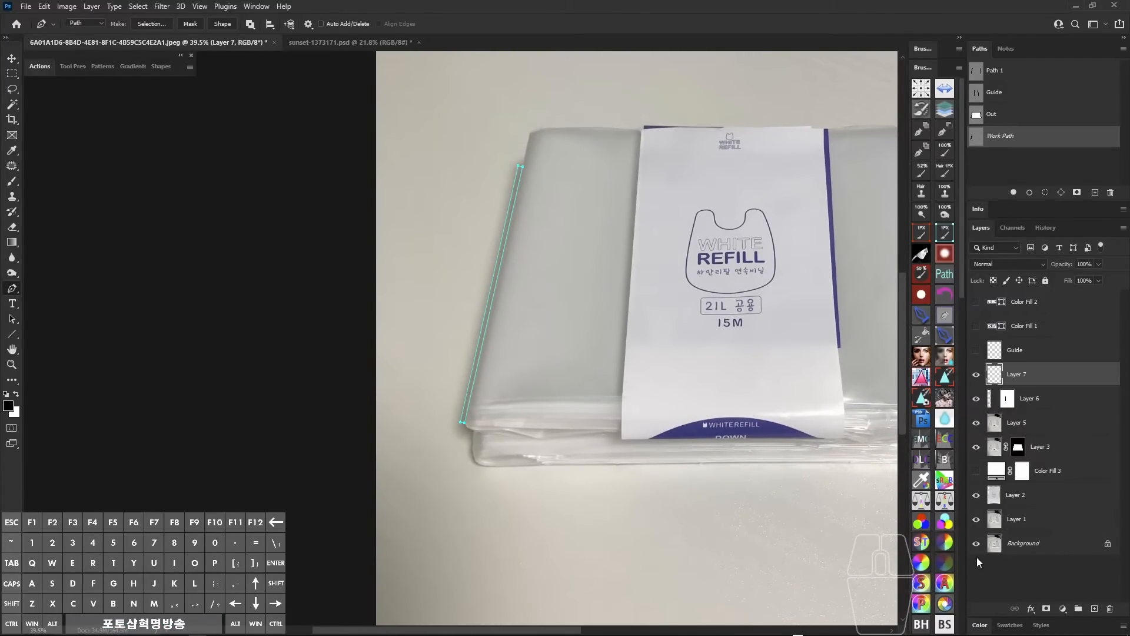
pyautogui.hotkey('ctrl', 'alt', 'x')
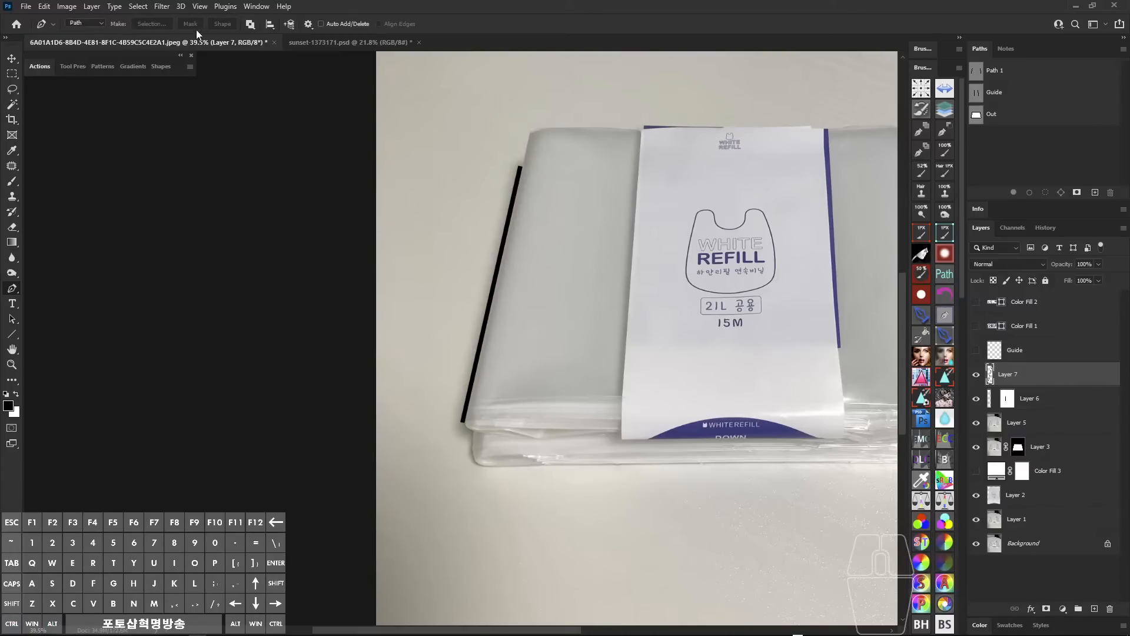
pyautogui.click(159, 8)
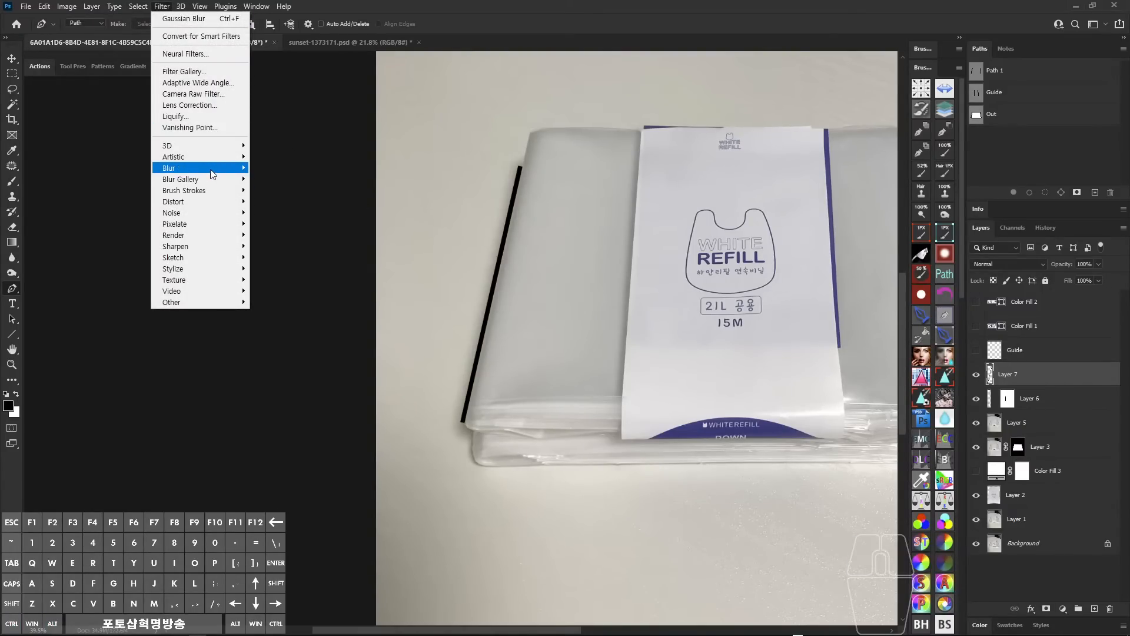
pyautogui.moveTo(238, 174)
pyautogui.click(276, 212)
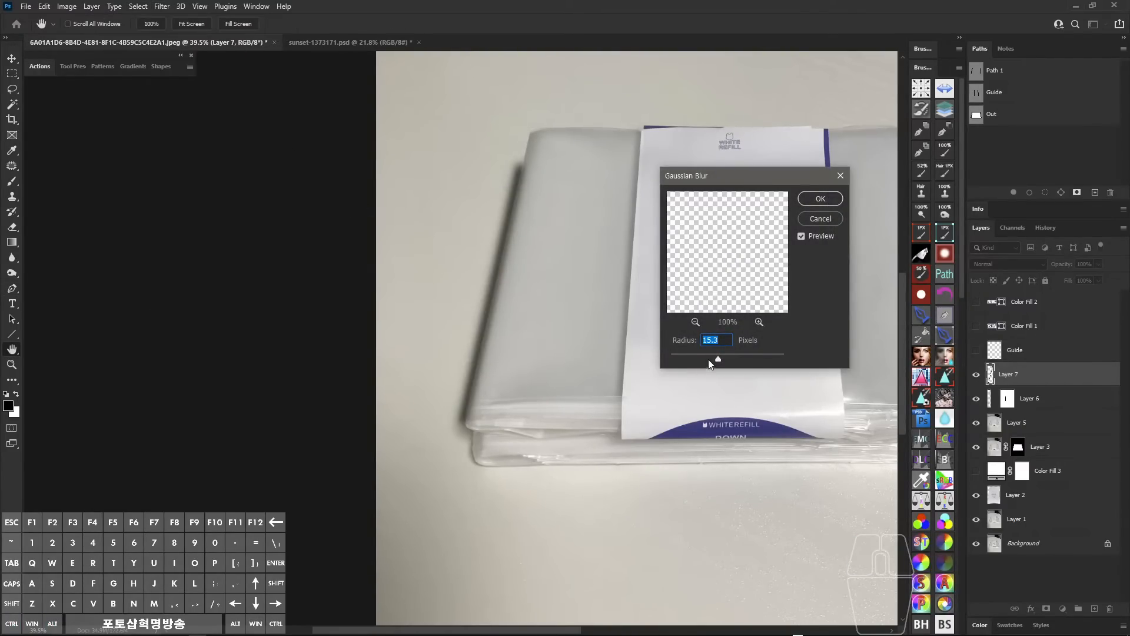
pyautogui.moveTo(717, 357)
pyautogui.mouseDown()
pyautogui.moveTo(730, 356)
pyautogui.moveTo(676, 358)
pyautogui.moveTo(727, 356)
pyautogui.mouseUp()
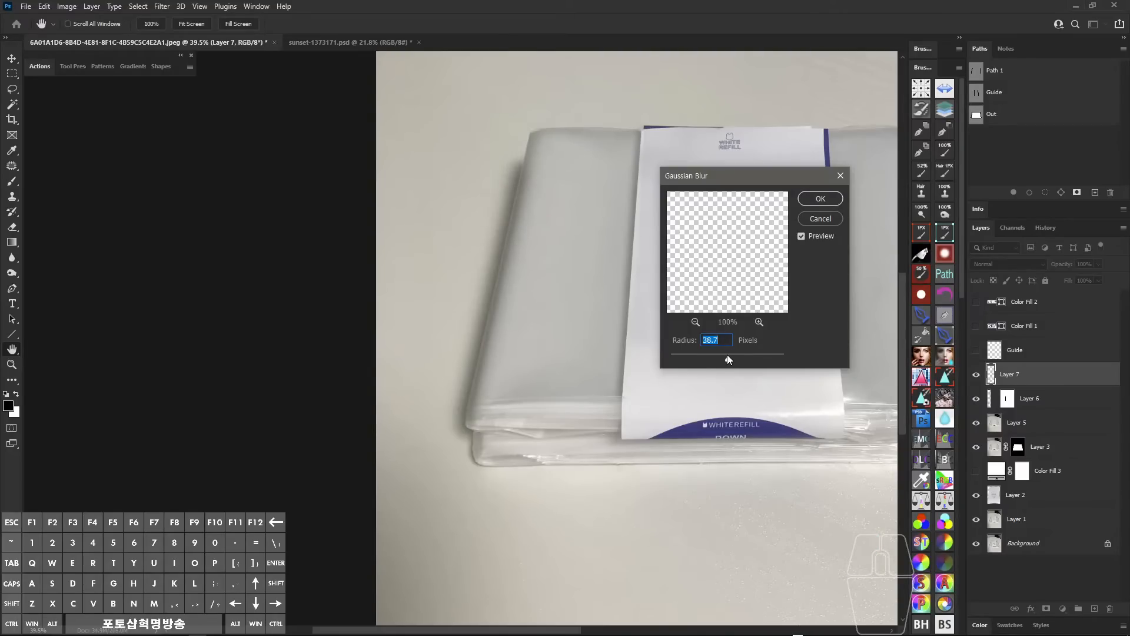
pyautogui.click(821, 198)
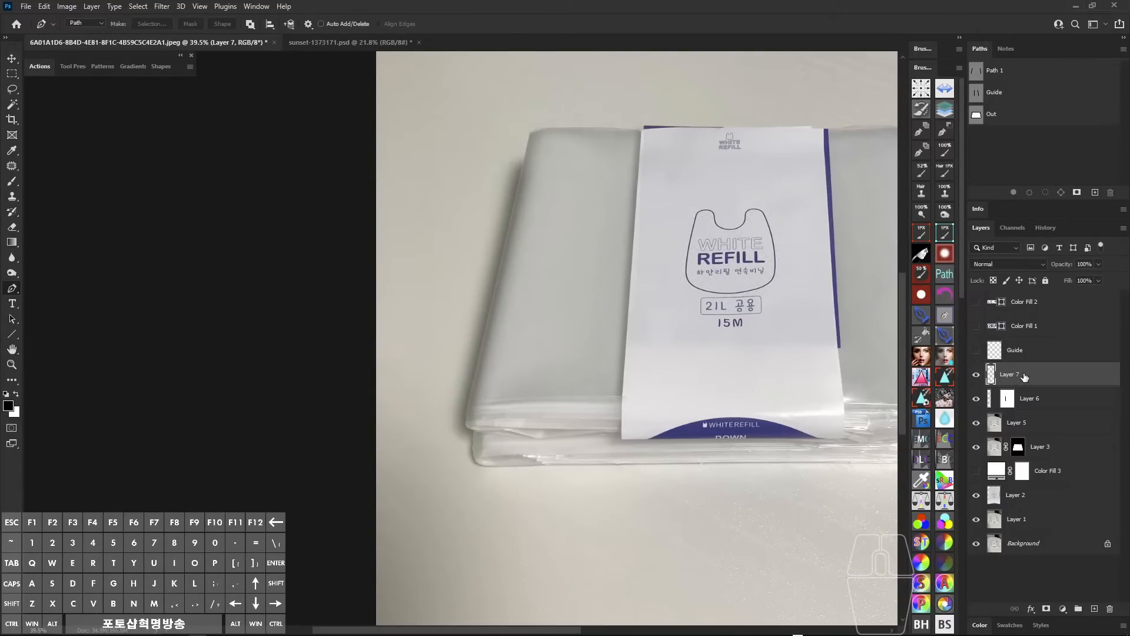
# - Compare the photo with and without the blurred strip, and check the saved Out path against the bag's outline
pyautogui.hotkey('ctrl', 'shift', 'a')
pyautogui.hotkey('ctrl', 'shift', 'a')
pyautogui.hotkey('ctrl', 'shift', 'a')
pyautogui.hotkey('ctrl', 'shift', 'a')
pyautogui.click(1008, 119)
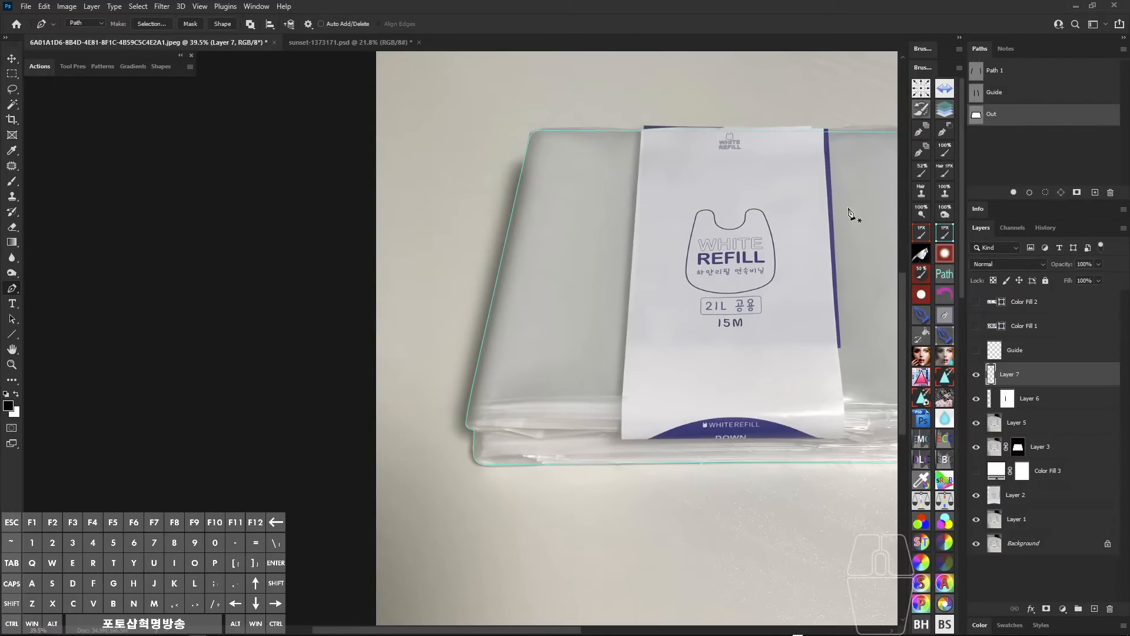
pyautogui.click(1030, 160)
# - Trace a closed path along the bag's left edge and back through the film, and convert it to a selection
pyautogui.keyDown('ctrl'); pyautogui.click(471, 433); pyautogui.keyUp('ctrl')
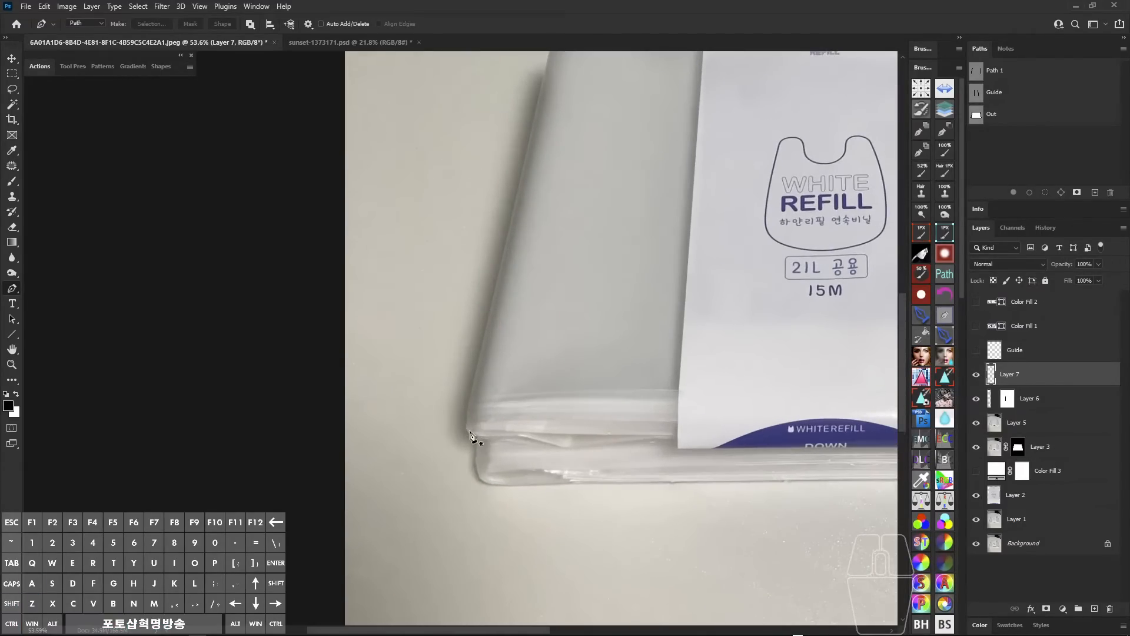
pyautogui.click(468, 431)
pyautogui.moveTo(472, 393); pyautogui.dragTo(475, 371)
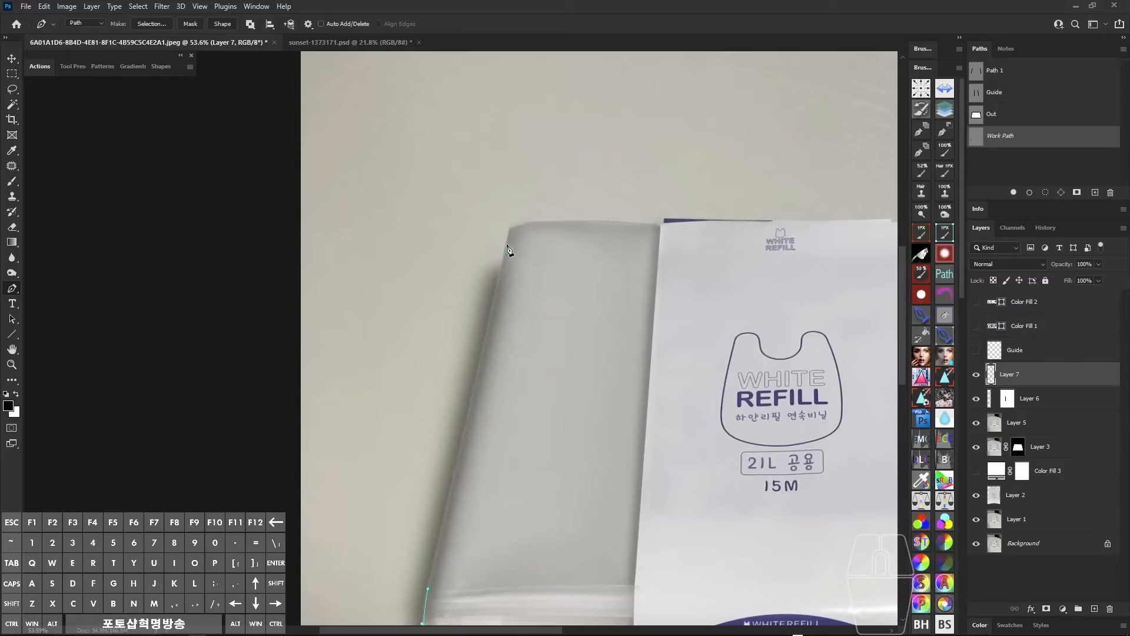
pyautogui.click(505, 243)
pyautogui.moveTo(554, 250); pyautogui.dragTo(551, 262)
pyautogui.press('space')
pyautogui.moveTo(535, 384); pyautogui.dragTo(552, 262)
pyautogui.click(512, 480)
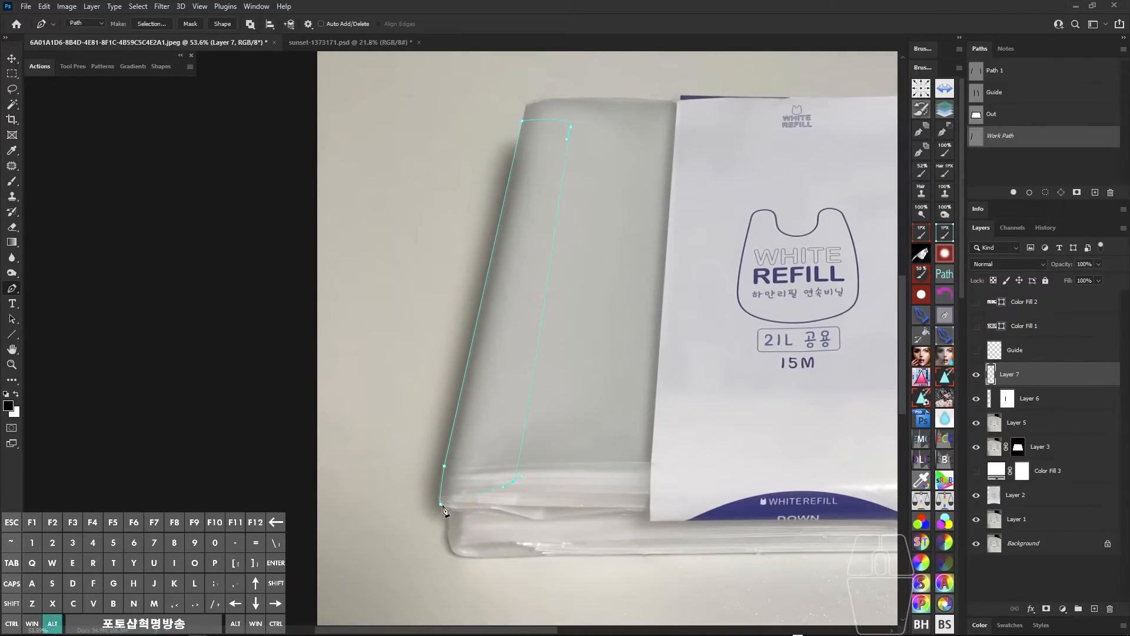
pyautogui.keyDown('alt'); pyautogui.click(440, 504); pyautogui.keyUp('alt')
pyautogui.hotkey('ctrl', 'Return')
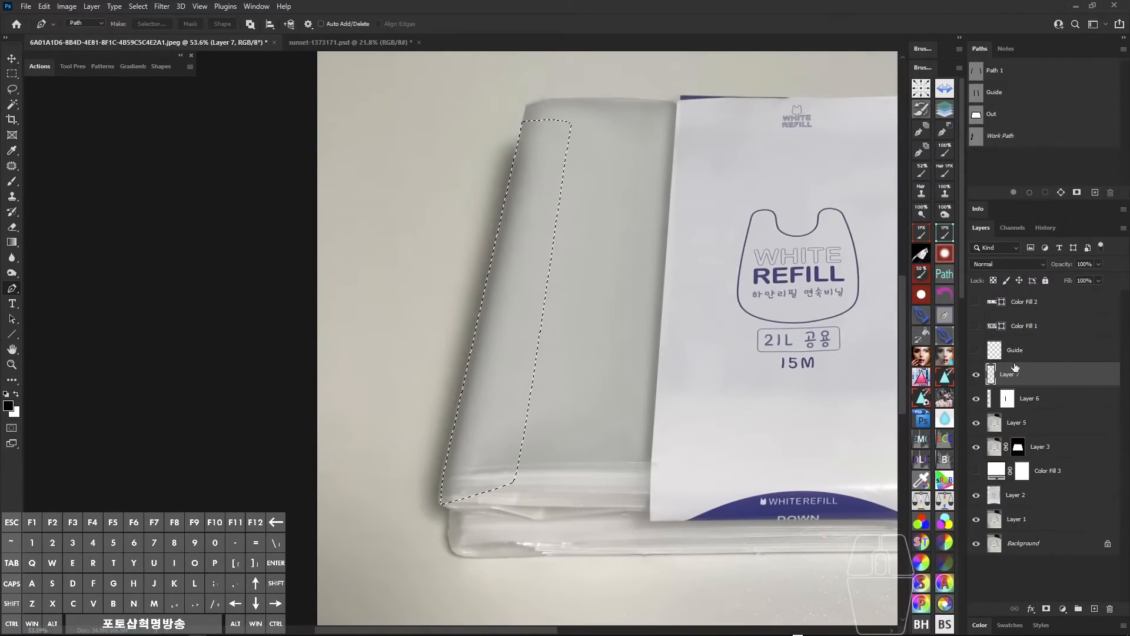
# - Mask Layer 7 with the selection, invert the mask so the shadow shows only outside the bag, and target the layer's image
pyautogui.click(1046, 608)
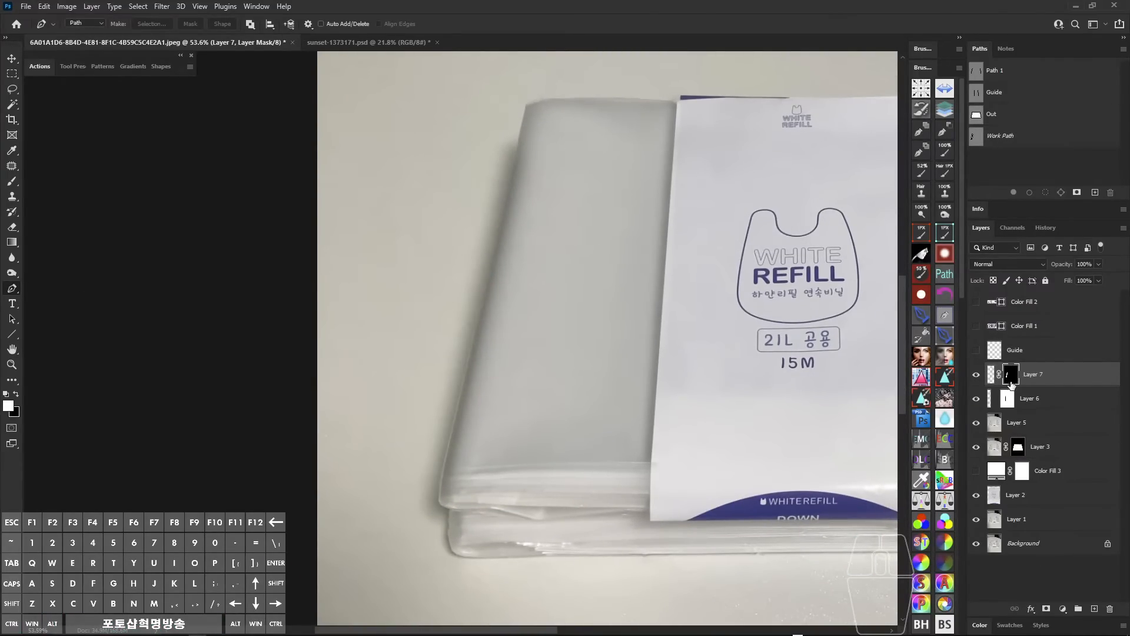
pyautogui.hotkey('ctrl', 'i')
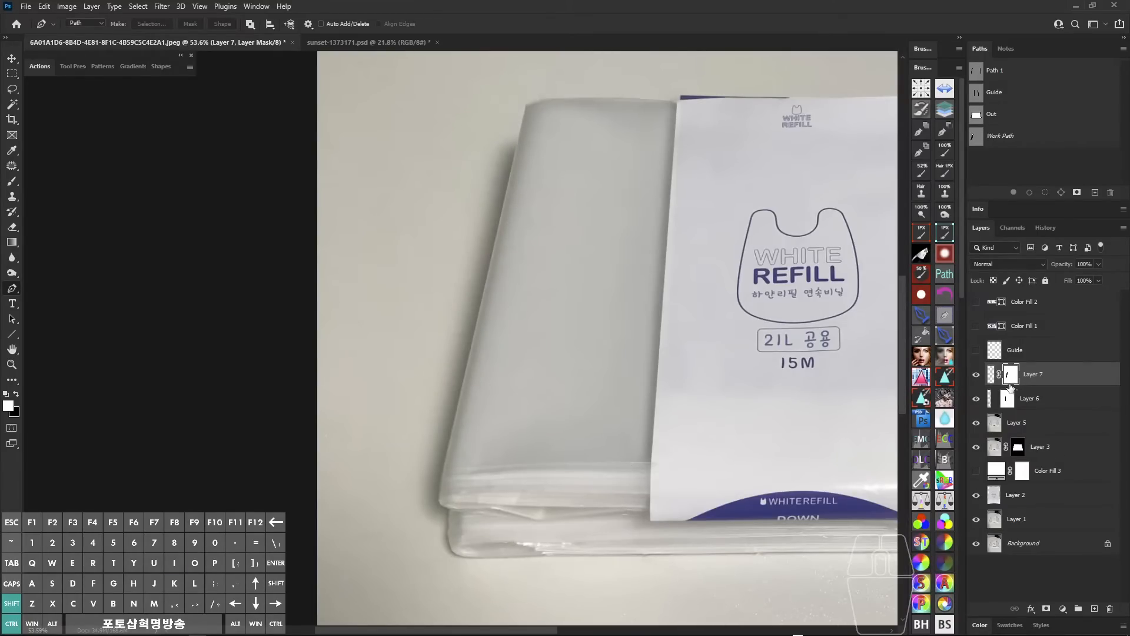
pyautogui.click(991, 389)
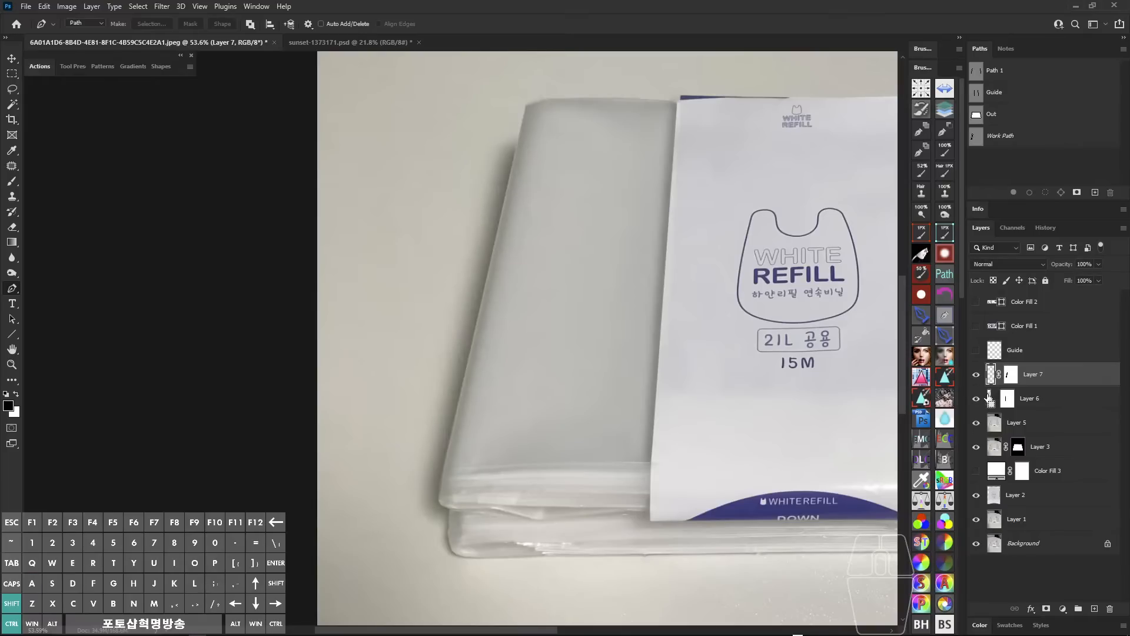
pyautogui.press('super+alt+z')
pyautogui.moveTo(449, 295); pyautogui.dragTo(435, 352)
pyautogui.moveTo(443, 323); pyautogui.dragTo(465, 323)
pyautogui.moveTo(481, 290); pyautogui.dragTo(460, 419)
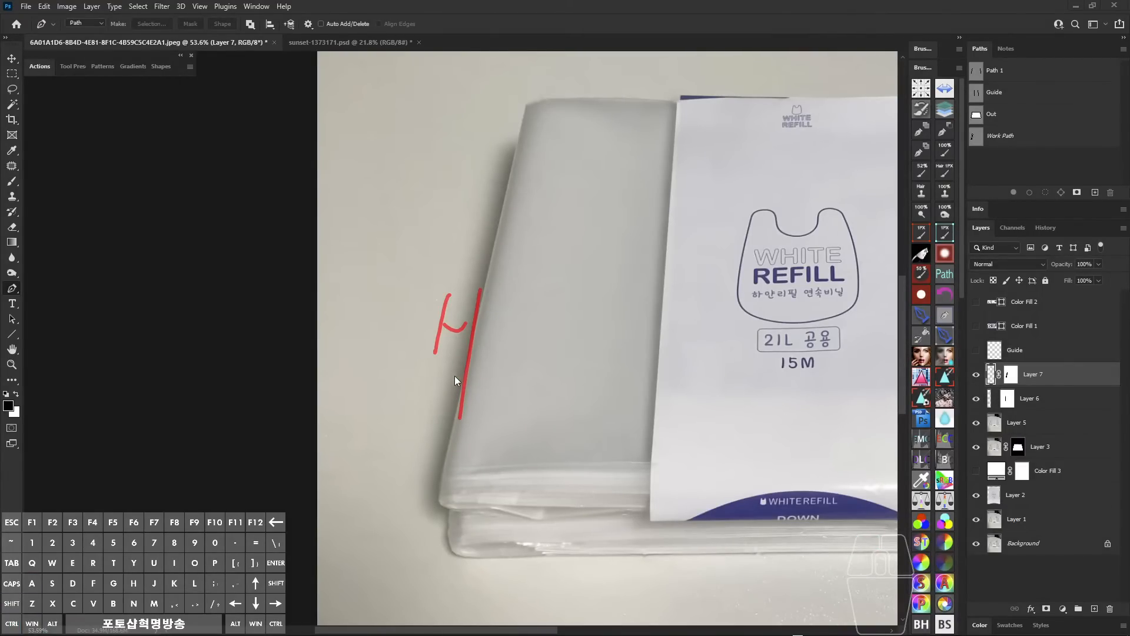
pyautogui.moveTo(392, 173); pyautogui.dragTo(365, 327)
pyautogui.moveTo(366, 255); pyautogui.dragTo(456, 266)
pyautogui.moveTo(484, 199); pyautogui.dragTo(465, 397)
pyautogui.moveTo(468, 161); pyautogui.dragTo(460, 192)
pyautogui.moveTo(470, 167); pyautogui.dragTo(478, 170)
pyautogui.moveTo(485, 165); pyautogui.dragTo(458, 245)
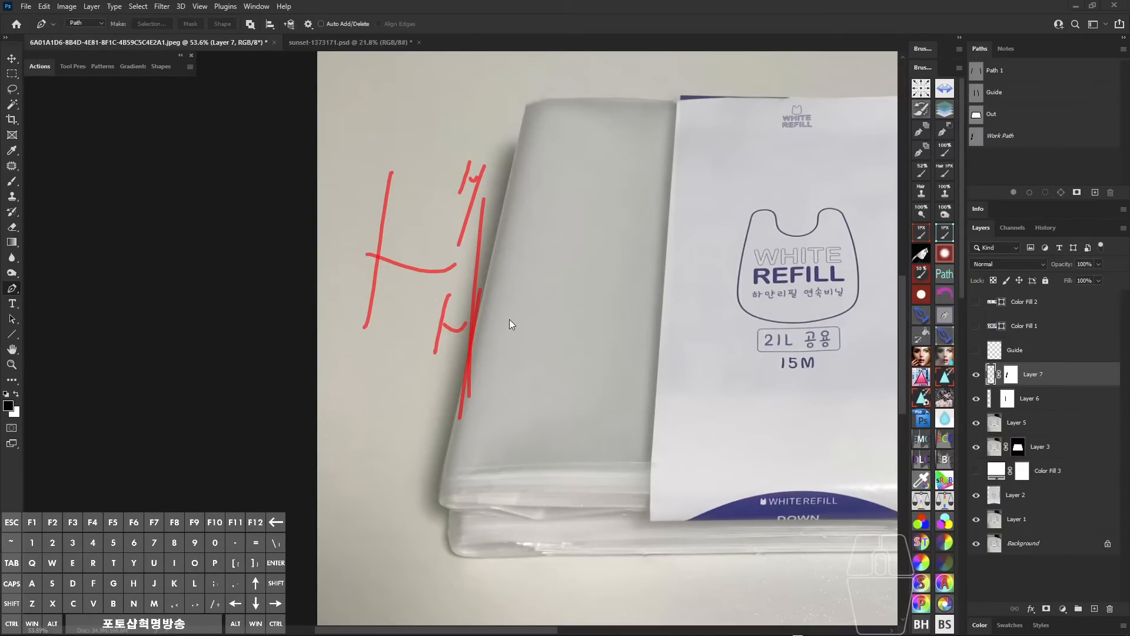
pyautogui.press('super+alt+z')
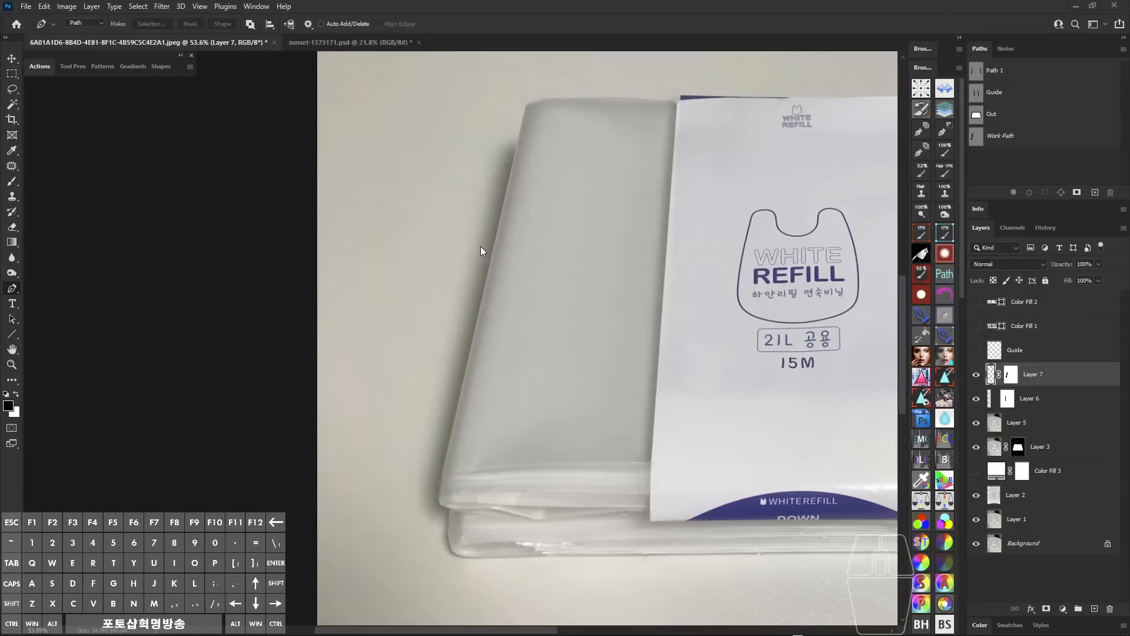
pyautogui.moveTo(507, 146); pyautogui.dragTo(497, 146)
pyautogui.moveTo(416, 154); pyautogui.dragTo(416, 147)
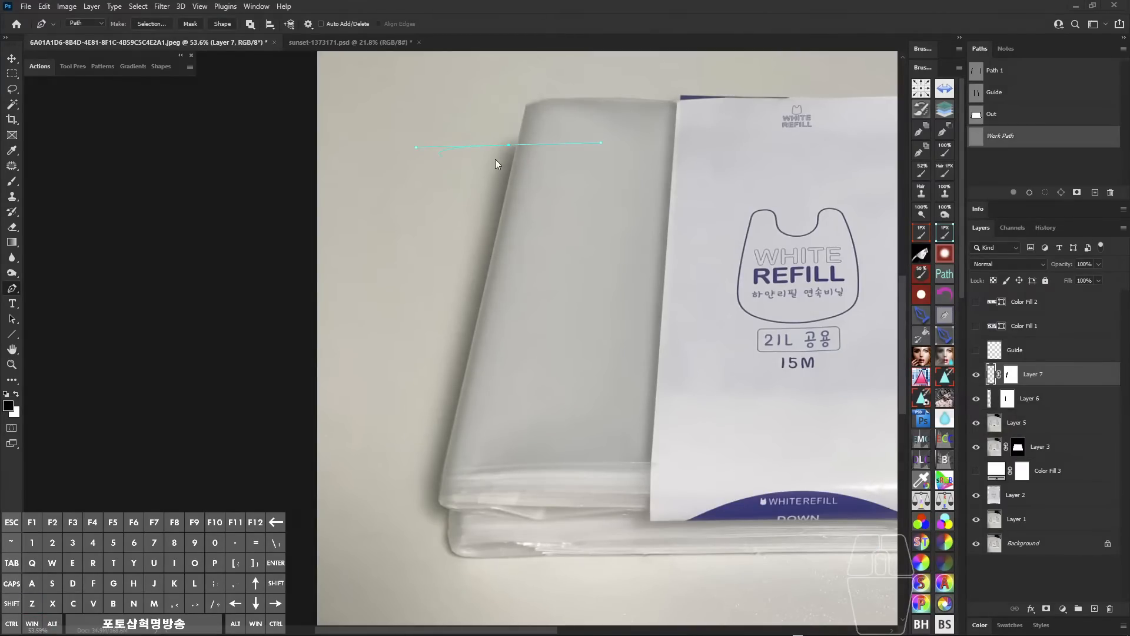
pyautogui.moveTo(479, 106); pyautogui.dragTo(527, 186)
pyautogui.press('super+alt+z')
pyautogui.keyDown('ctrl'); pyautogui.click(543, 200); pyautogui.keyUp('ctrl')
pyautogui.hotkey('ctrl', 'x')
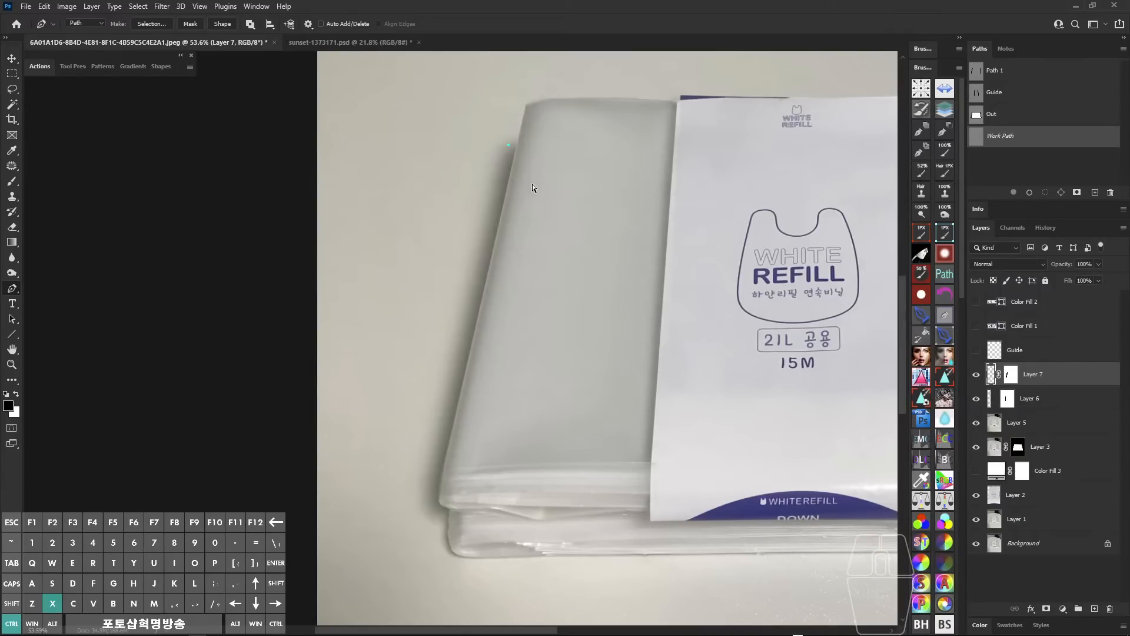
pyautogui.moveTo(420, 142); pyautogui.dragTo(391, 266)
pyautogui.moveTo(397, 217); pyautogui.dragTo(508, 218)
pyautogui.moveTo(518, 154); pyautogui.dragTo(467, 375)
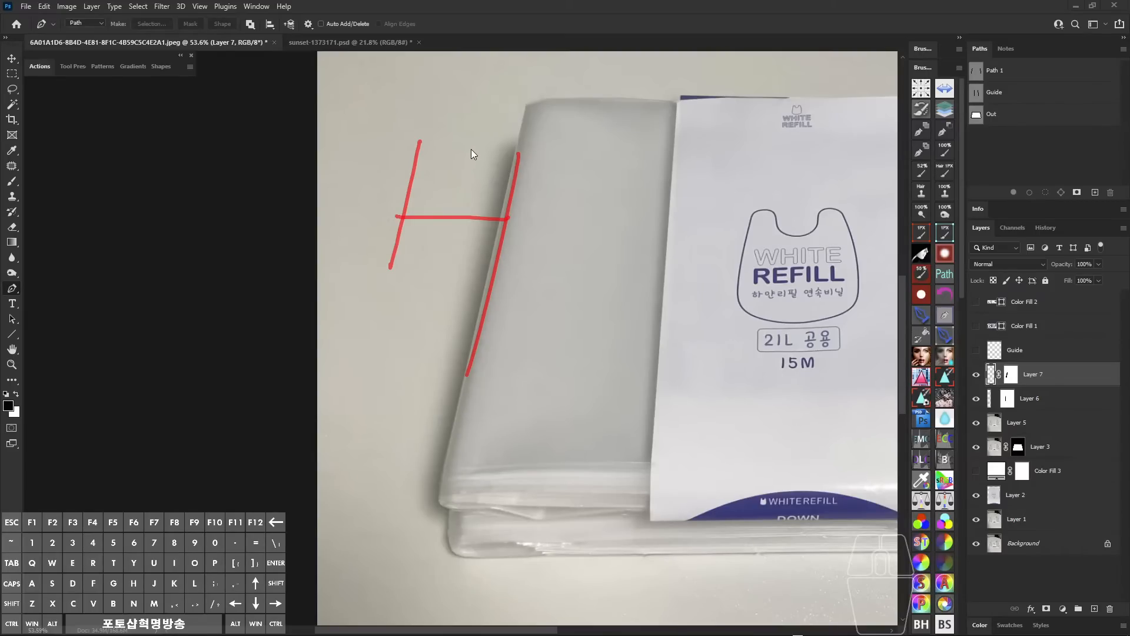
pyautogui.moveTo(469, 143); pyautogui.dragTo(378, 492)
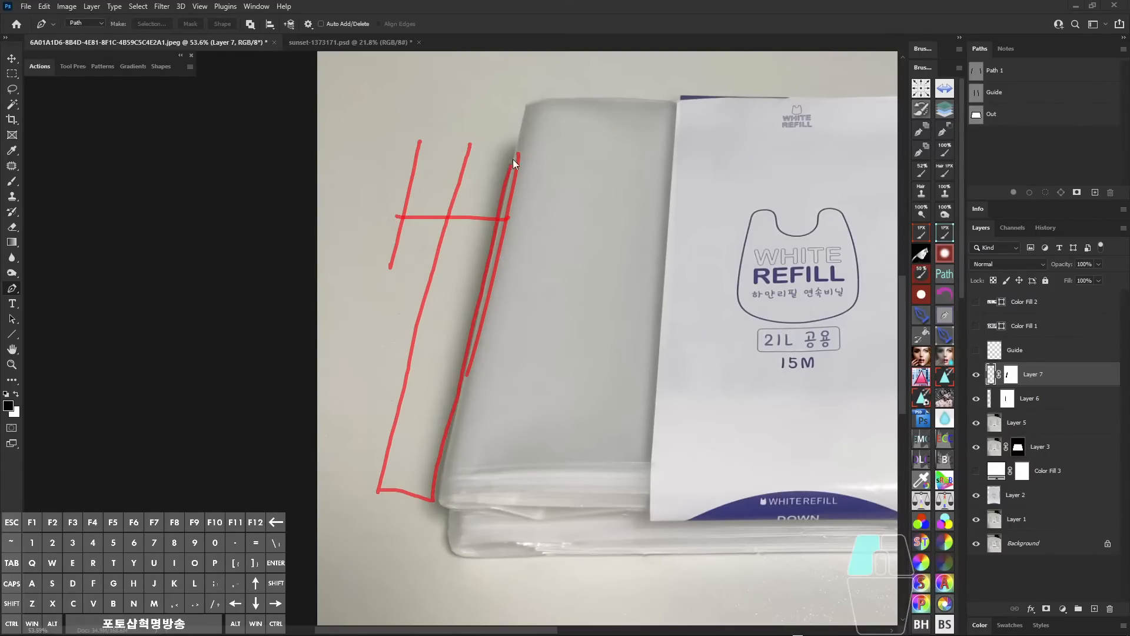
pyautogui.moveTo(383, 467); pyautogui.dragTo(426, 485)
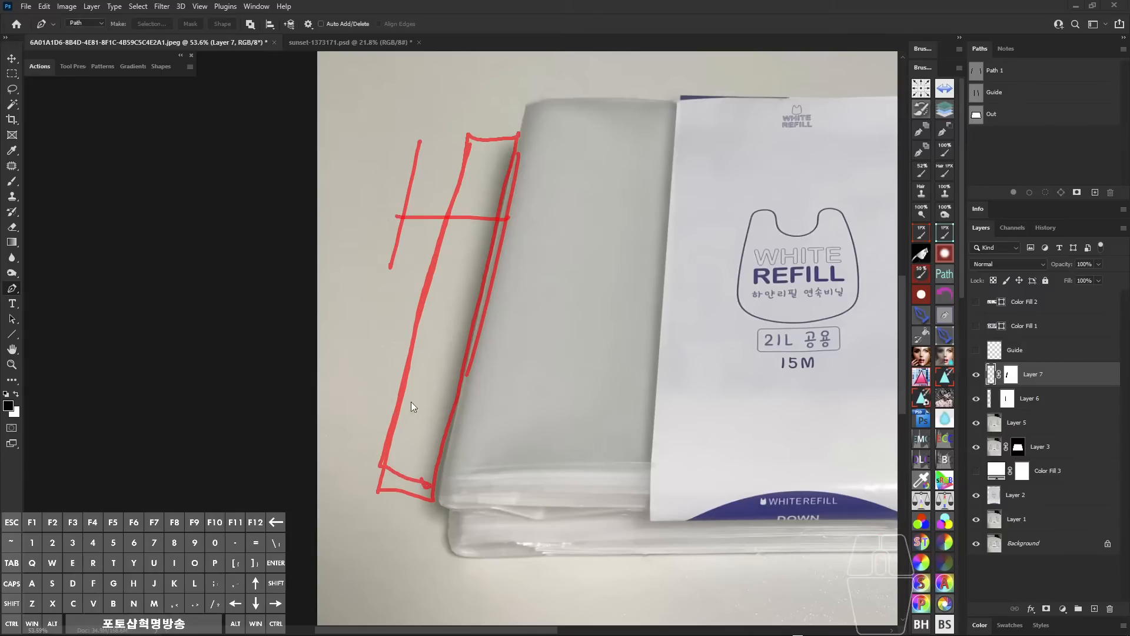
pyautogui.moveTo(477, 170)
pyautogui.mouseDown()
pyautogui.moveTo(410, 165)
pyautogui.moveTo(468, 183)
pyautogui.mouseUp()
pyautogui.moveTo(388, 217); pyautogui.dragTo(461, 203)
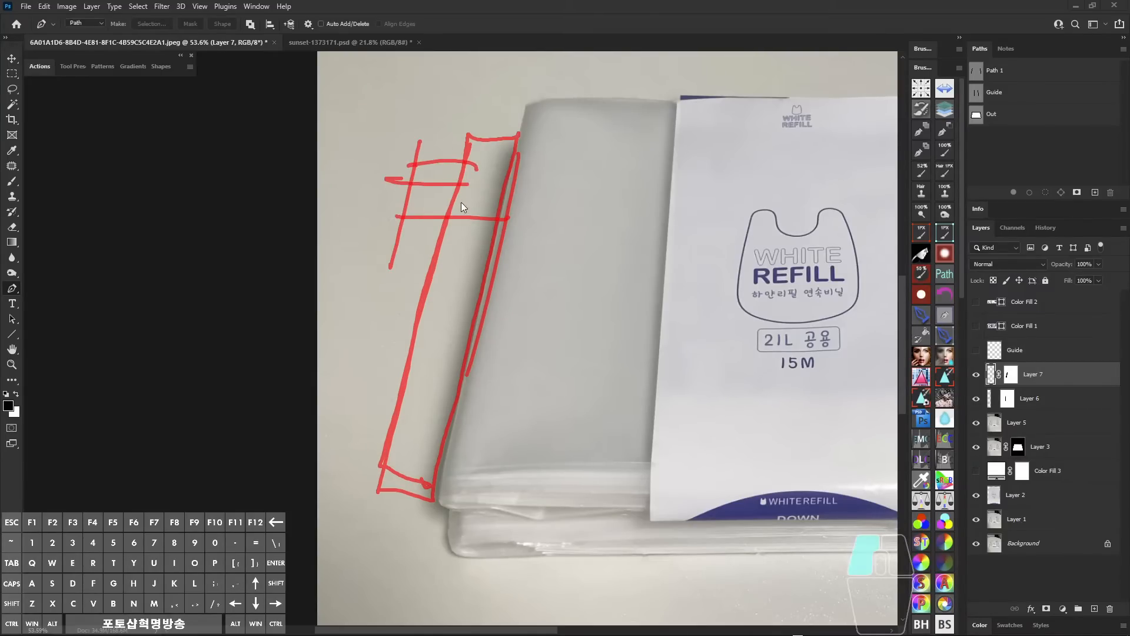
pyautogui.moveTo(483, 138); pyautogui.dragTo(389, 160)
pyautogui.moveTo(510, 154); pyautogui.dragTo(339, 232)
pyautogui.moveTo(483, 199); pyautogui.dragTo(308, 302)
pyautogui.moveTo(487, 249); pyautogui.dragTo(338, 384)
pyautogui.moveTo(464, 320); pyautogui.dragTo(344, 459)
pyautogui.moveTo(428, 386); pyautogui.dragTo(332, 508)
# - Compare the whole photo with and without Layer 7's shadow, and delete Layer 7
pyautogui.press('alt')
pyautogui.moveTo(568, 261)
pyautogui.mouseDown()
pyautogui.moveTo(317, 296)
pyautogui.moveTo(339, 270)
pyautogui.mouseUp()
pyautogui.hotkey('ctrl', 'shift', 'a')
pyautogui.hotkey('ctrl', 'shift', 'a')
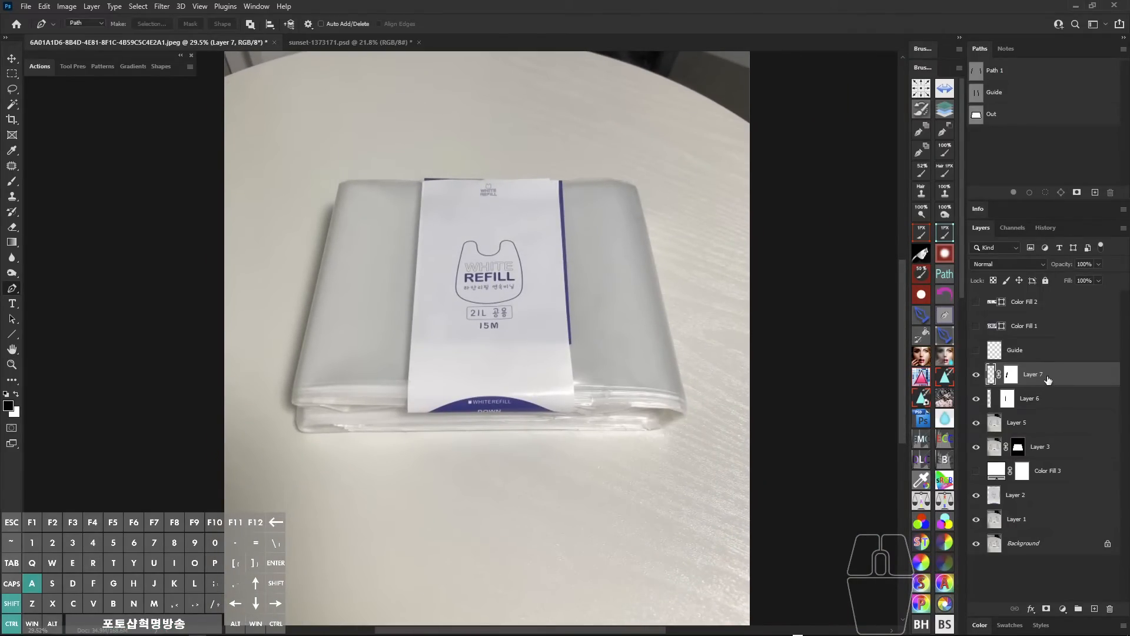
pyautogui.hotkey('ctrl', 'shift', 'alt', 'x')
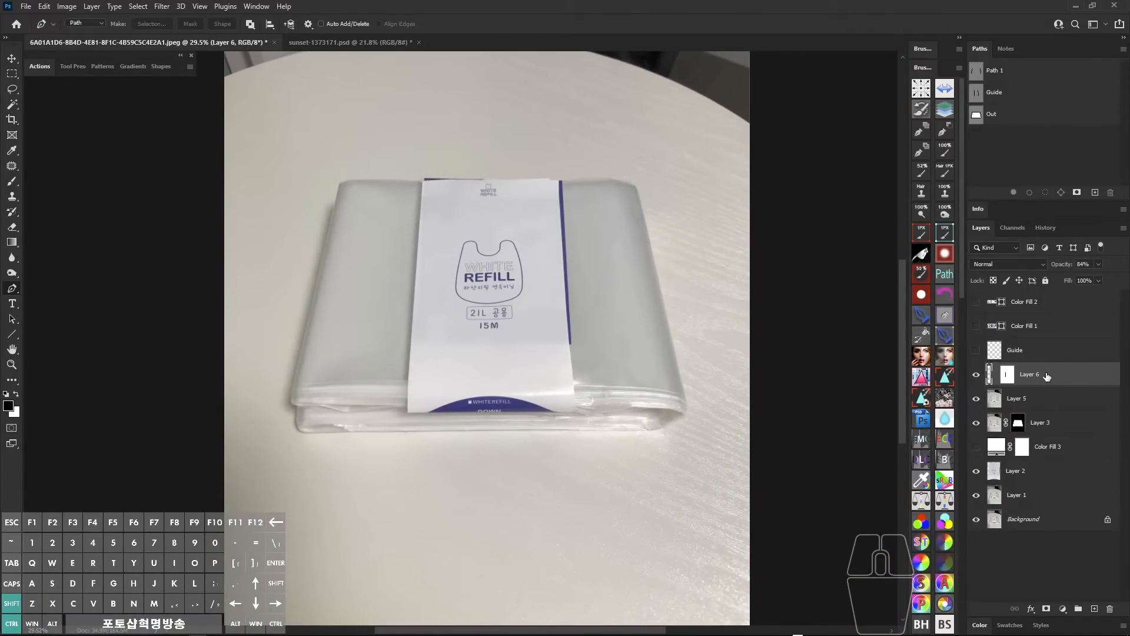
# - Toggle Layer 6's visibility repeatedly to compare the label's shadow, leave the layer hidden, and select Layer 5
pyautogui.hotkey('ctrl', 'shift', 'a')
pyautogui.hotkey('ctrl', 'shift', 'a')
pyautogui.hotkey('ctrl', 'shift', 'a')
pyautogui.hotkey('ctrl', 'shift', 'a')
pyautogui.hotkey('ctrl', 'shift', 'a')
pyautogui.hotkey('ctrl', 'shift', 'a')
pyautogui.hotkey('ctrl', 'shift', 'a')
pyautogui.hotkey('ctrl', 'shift', 'a')
pyautogui.hotkey('ctrl', 'shift', 'a')
pyautogui.hotkey('ctrl', 'shift', 'a')
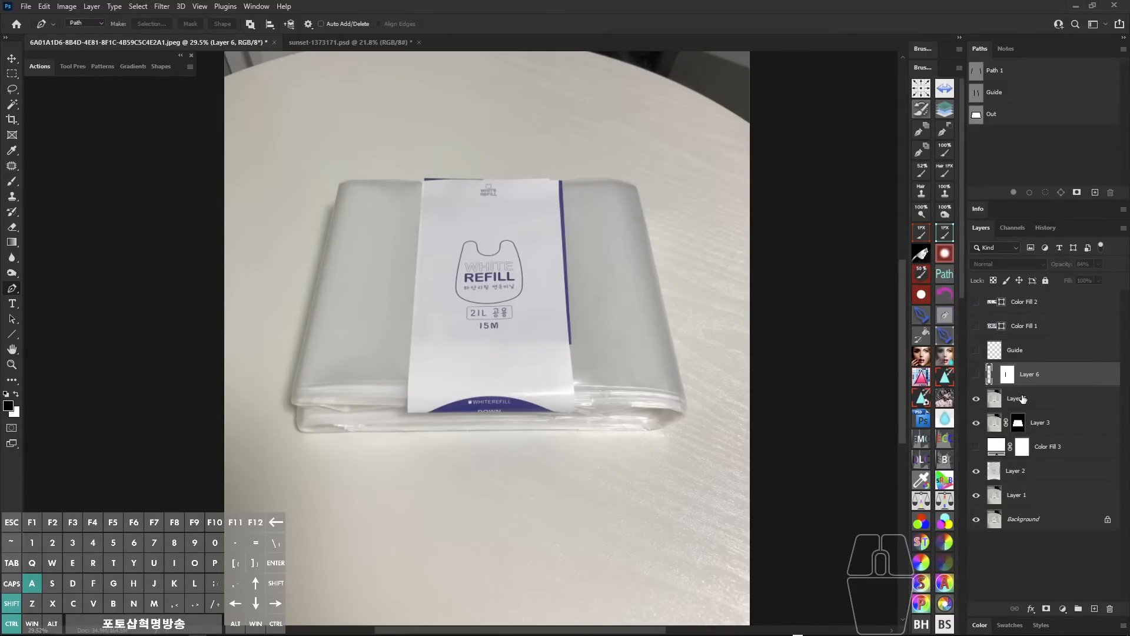
pyautogui.hotkey('ctrl', 'shift', 'a')
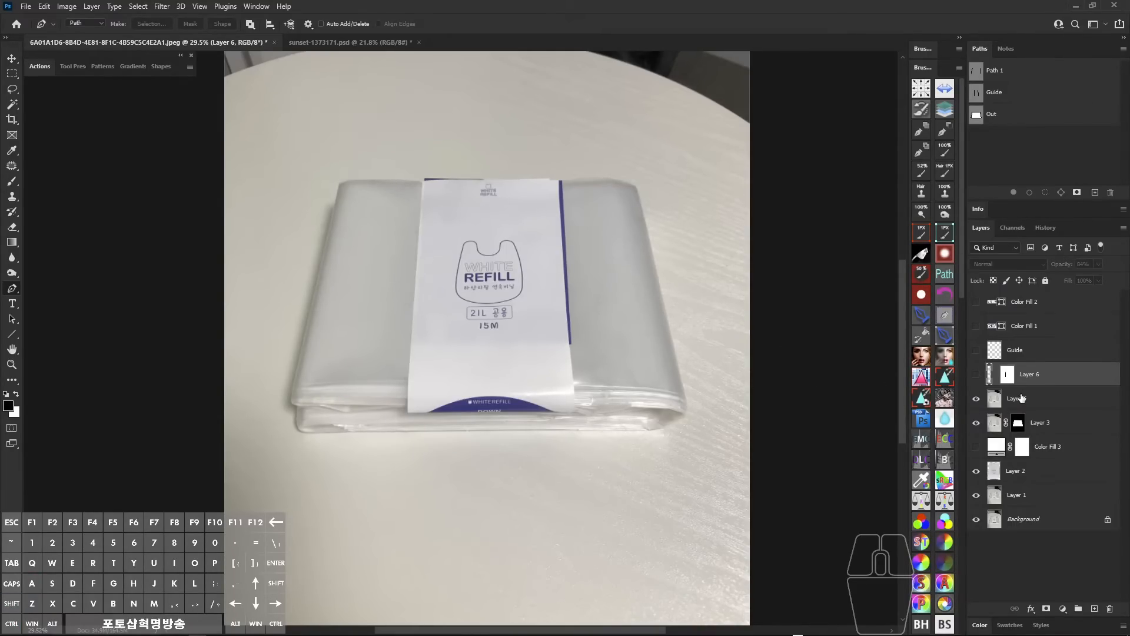
pyautogui.click(1026, 398)
pyautogui.moveTo(462, 249); pyautogui.dragTo(500, 263)
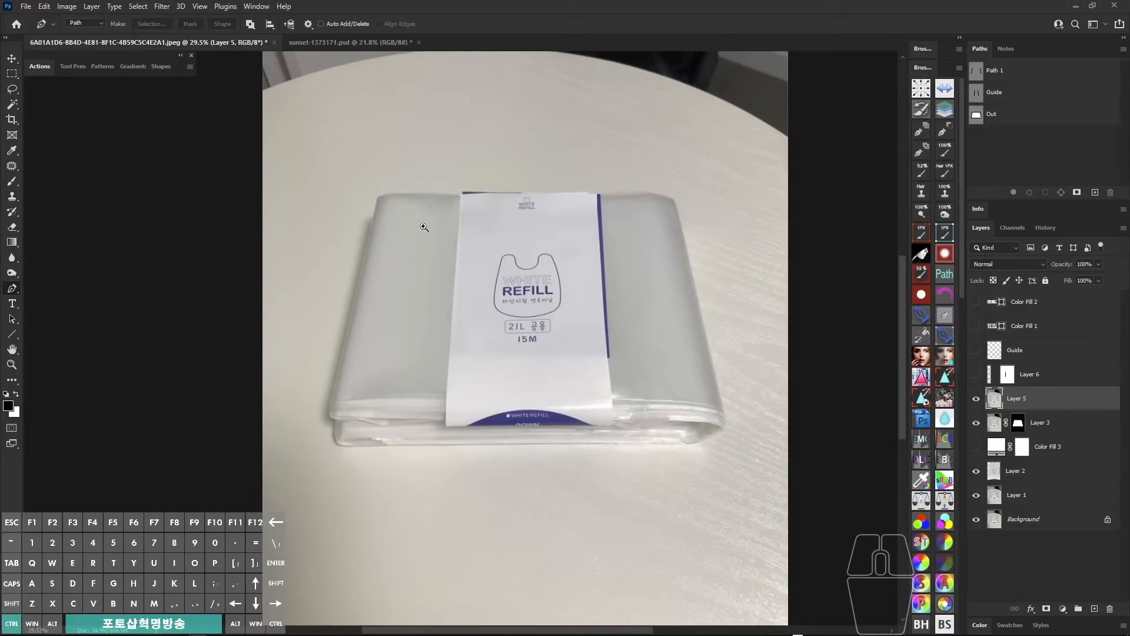
pyautogui.moveTo(418, 226); pyautogui.dragTo(430, 225)
pyautogui.moveTo(406, 186); pyautogui.dragTo(355, 244)
pyautogui.moveTo(442, 177); pyautogui.dragTo(362, 312)
pyautogui.moveTo(439, 208); pyautogui.dragTo(371, 378)
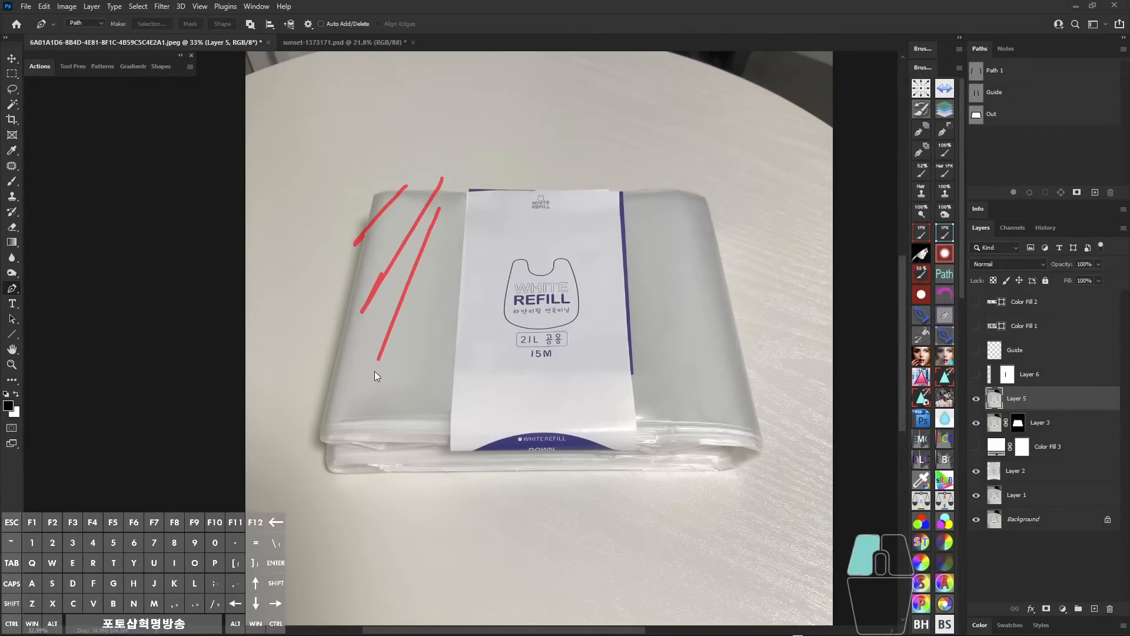
pyautogui.moveTo(430, 266); pyautogui.dragTo(382, 433)
pyautogui.moveTo(431, 320); pyautogui.dragTo(402, 496)
pyautogui.moveTo(659, 184); pyautogui.dragTo(592, 306)
pyautogui.moveTo(712, 297); pyautogui.dragTo(675, 497)
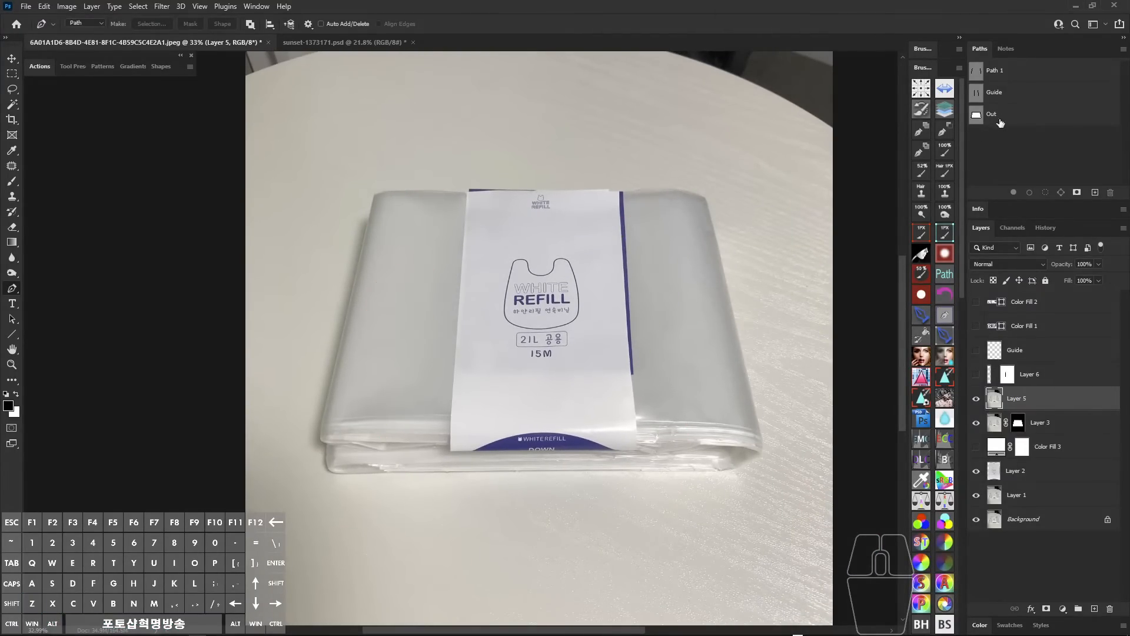
# - Show Color Fill 3, mask Layer 5 using Layer 3's mask as the selection, and target Layer 5's image
pyautogui.press('space')
pyautogui.click(1051, 448)
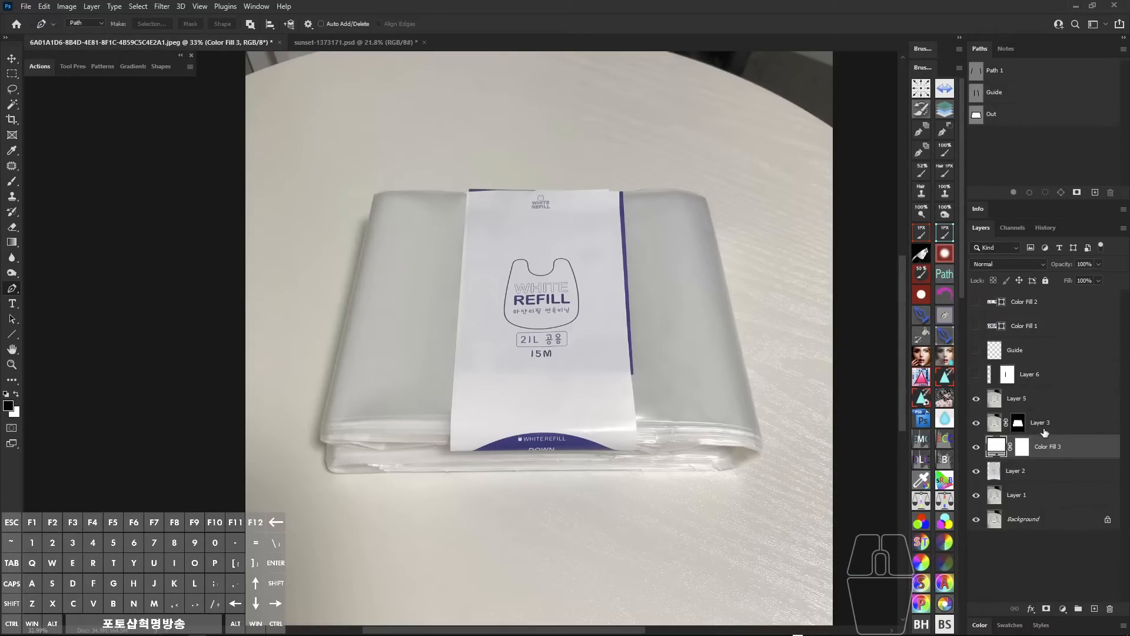
pyautogui.click(1033, 404)
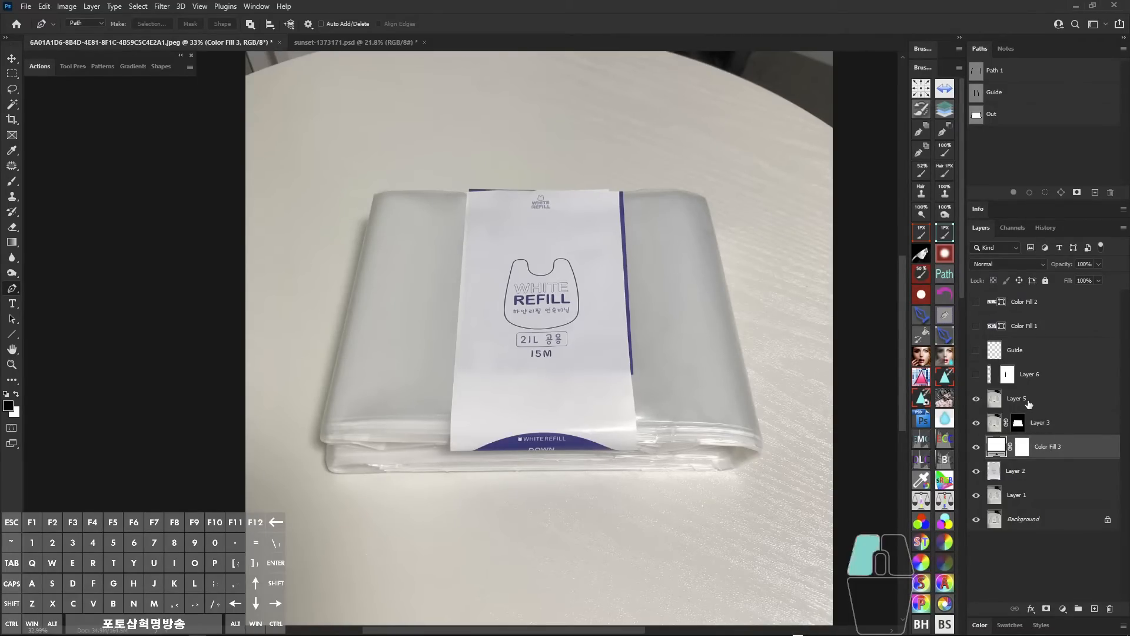
pyautogui.click(976, 400)
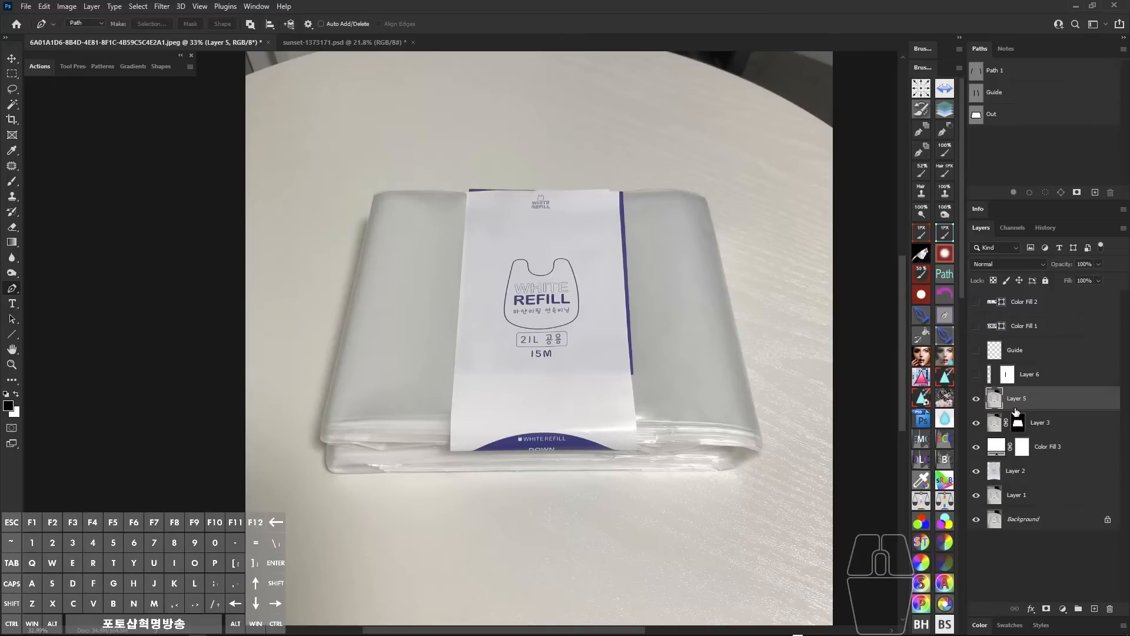
pyautogui.keyDown('ctrl'); pyautogui.click(1020, 419); pyautogui.keyUp('ctrl')
pyautogui.click(1046, 608)
pyautogui.moveTo(657, 271); pyautogui.dragTo(661, 276)
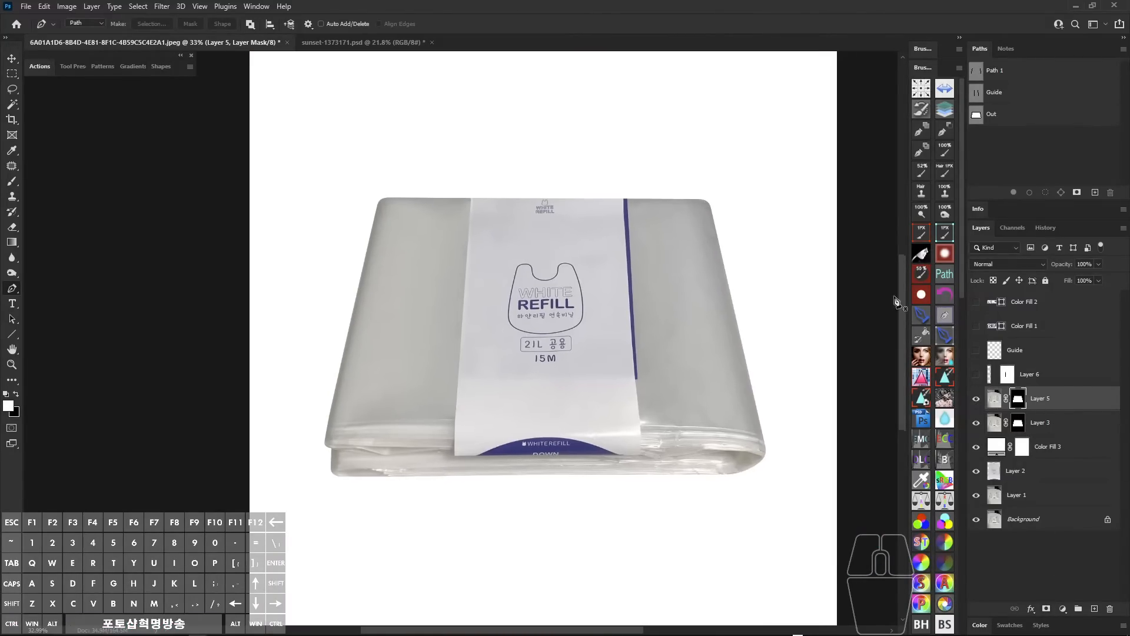
pyautogui.click(994, 400)
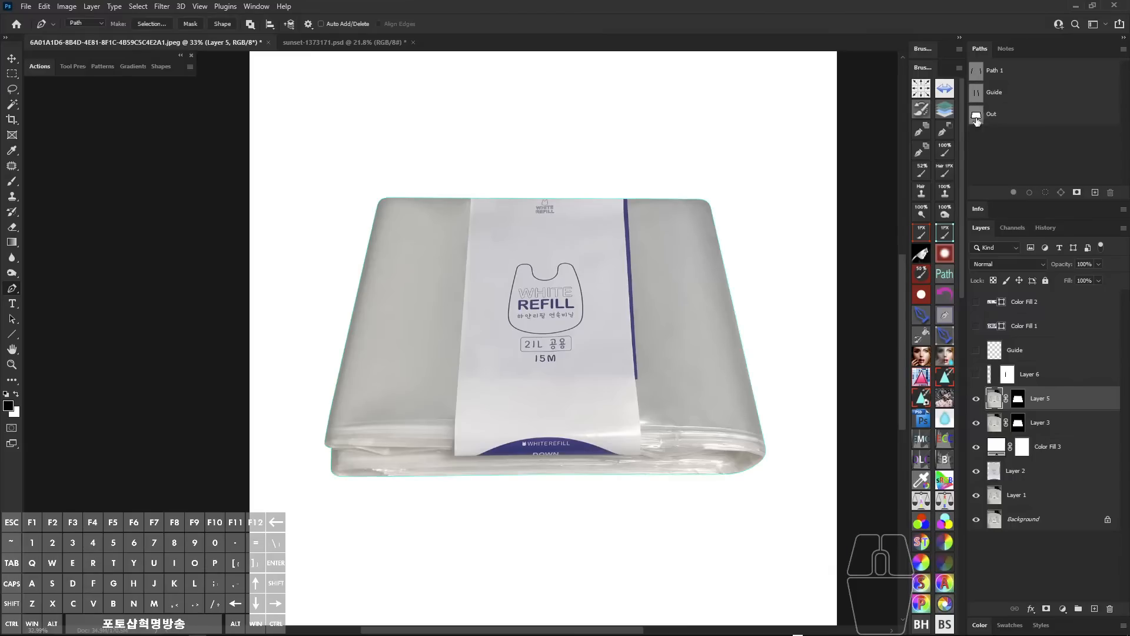
# - In the Out path, start a new subpath just above the bag and trace it down the label's left edge
pyautogui.click(976, 118)
pyautogui.moveTo(462, 214); pyautogui.dragTo(488, 219)
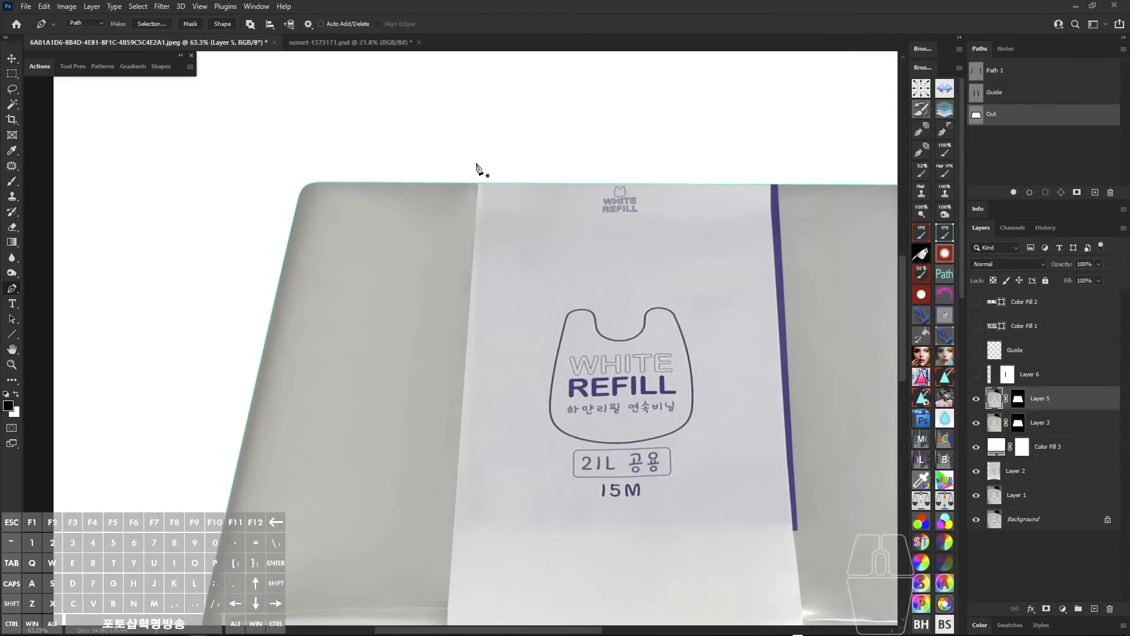
pyautogui.click(480, 167)
pyautogui.moveTo(467, 330); pyautogui.dragTo(470, 264)
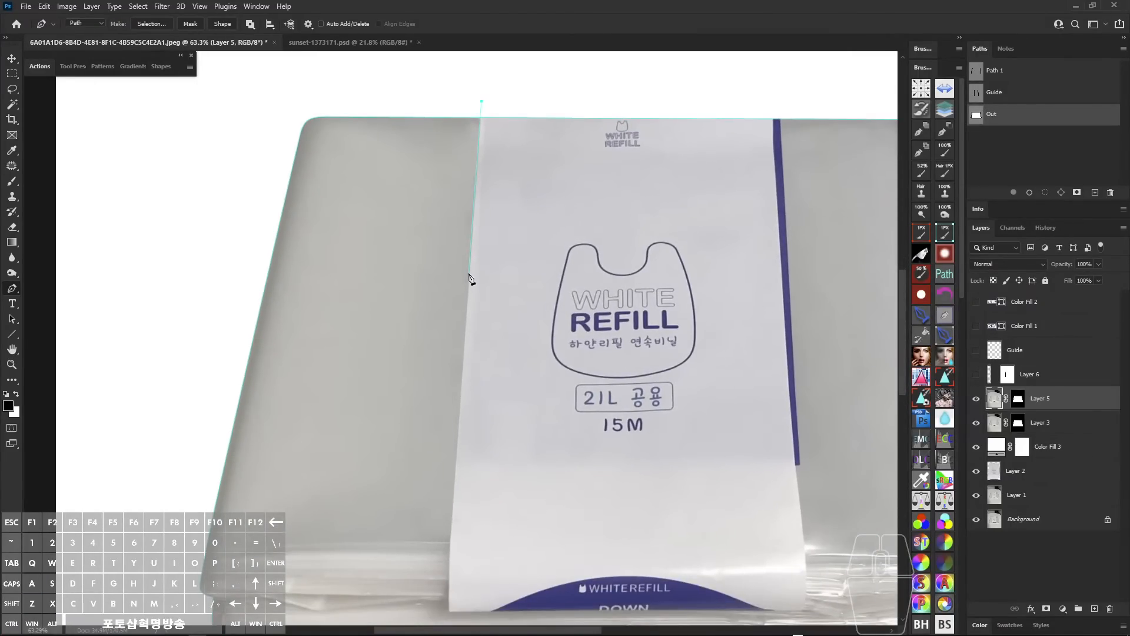
pyautogui.moveTo(460, 425); pyautogui.dragTo(462, 267)
pyautogui.moveTo(449, 393); pyautogui.dragTo(472, 391)
pyautogui.click(460, 373)
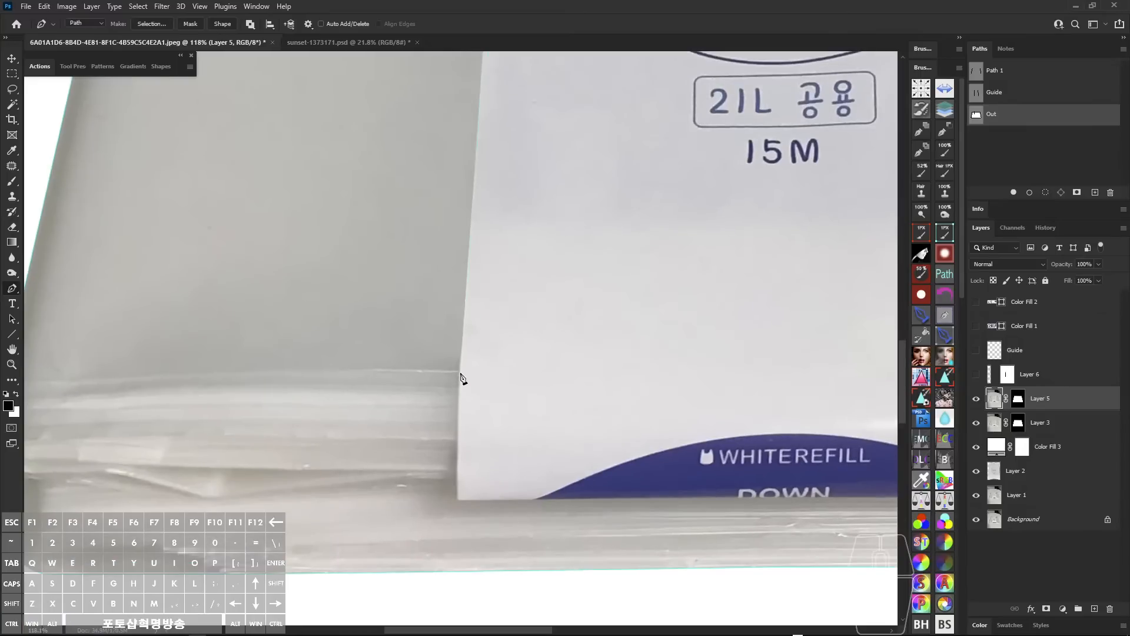
pyautogui.moveTo(458, 466); pyautogui.dragTo(458, 385)
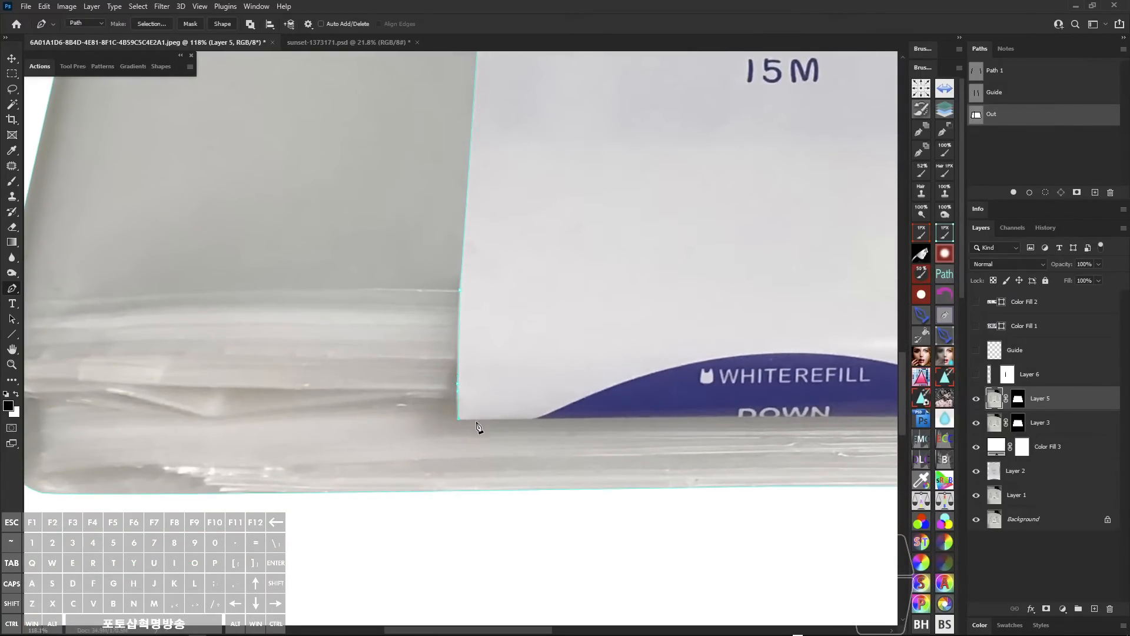
# - Continue the subpath along the label's bottom edge to its right corner
pyautogui.hotkey('ctrl', 'z')
pyautogui.moveTo(671, 429); pyautogui.dragTo(559, 398)
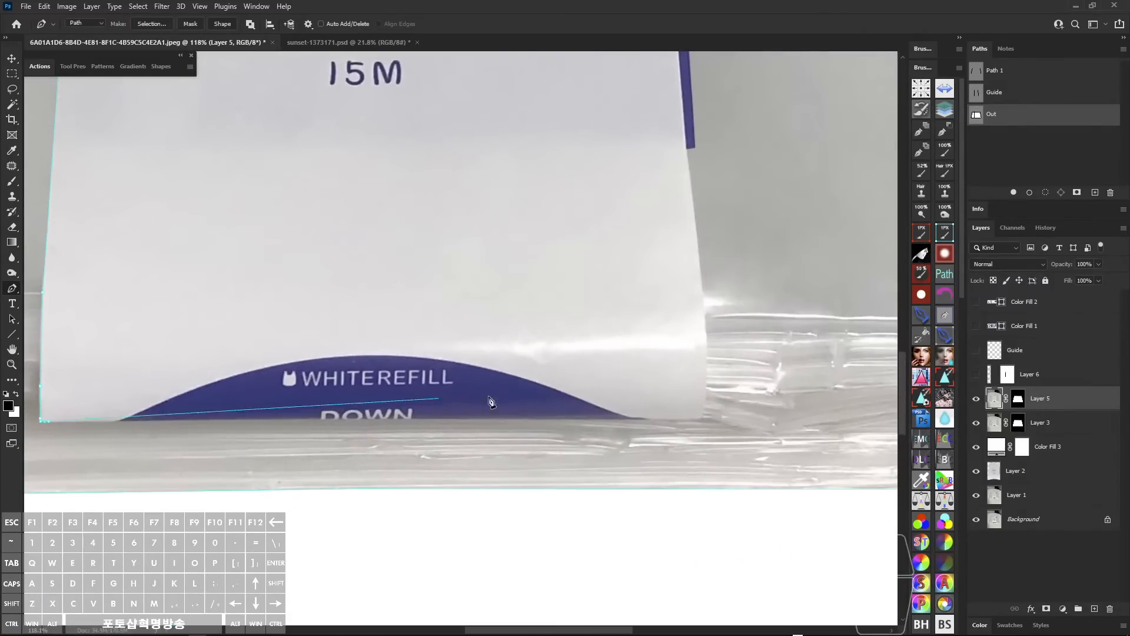
pyautogui.click(604, 419)
pyautogui.click(704, 418)
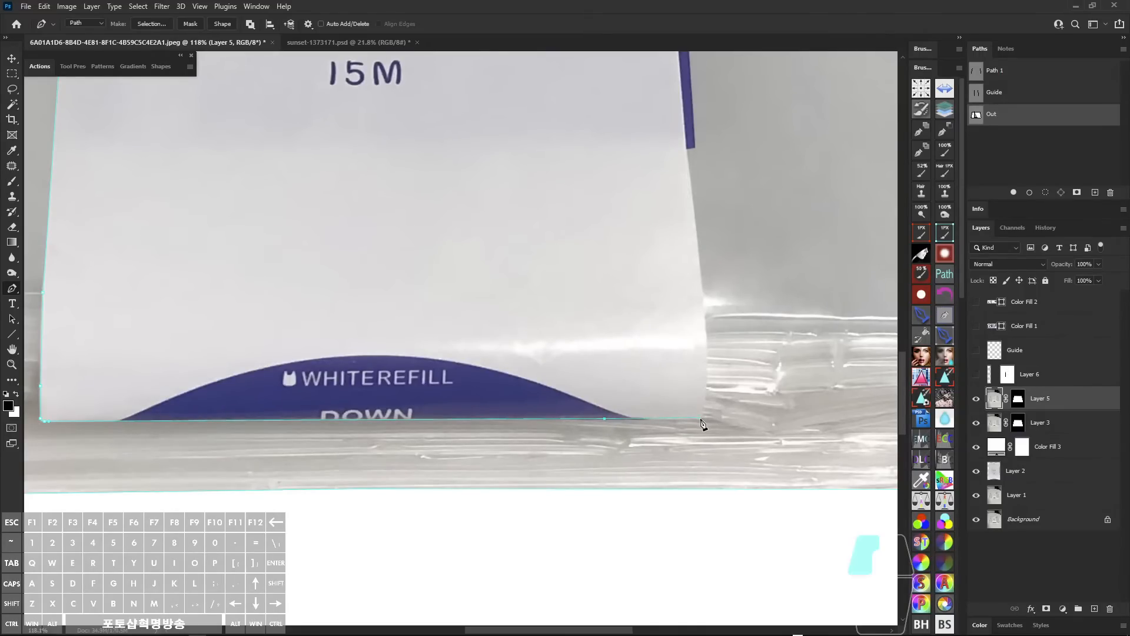
# - Trace the label's right edge upward, following the purple strip to just above the bag's top edge
pyautogui.click(707, 371)
pyautogui.moveTo(647, 367); pyautogui.dragTo(389, 521)
pyautogui.moveTo(430, 342); pyautogui.dragTo(467, 358)
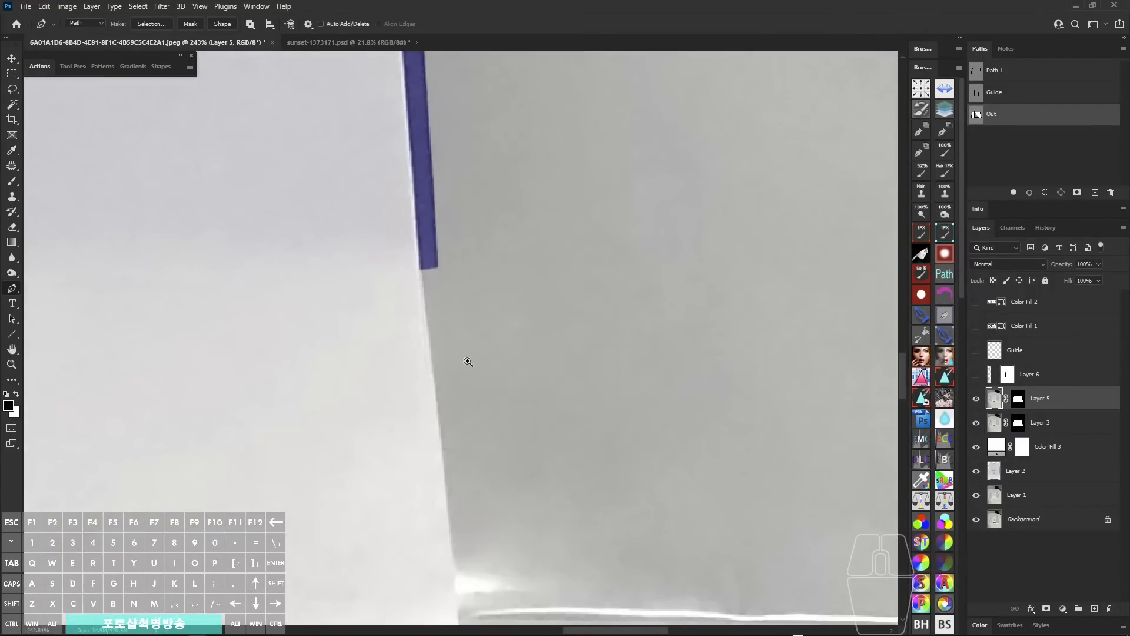
pyautogui.click(429, 343)
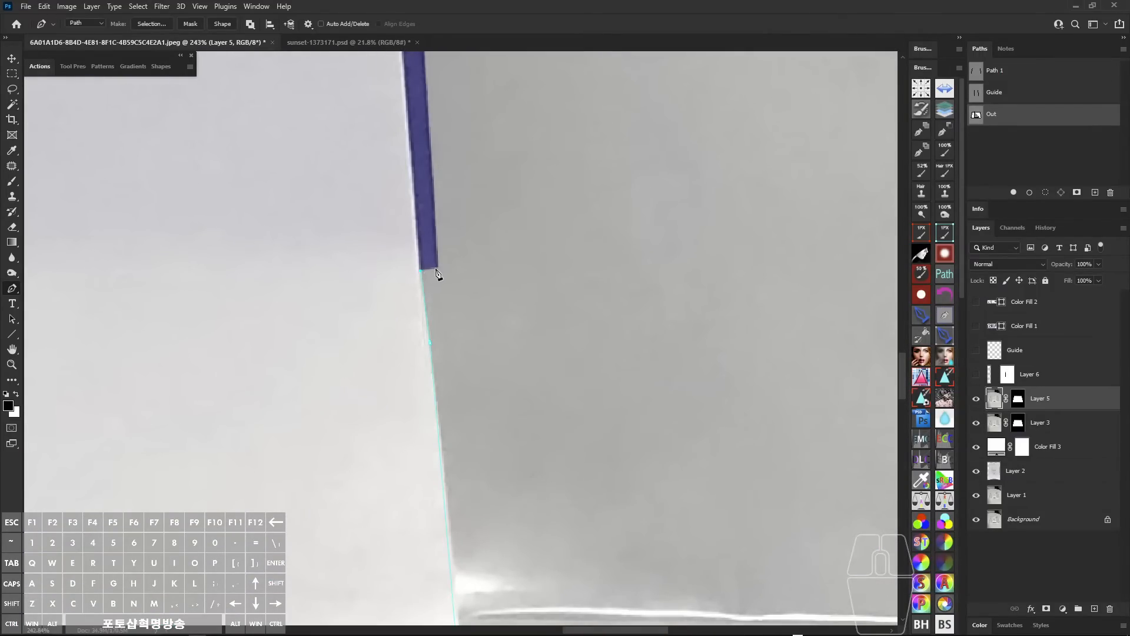
pyautogui.click(438, 269)
pyautogui.moveTo(437, 243); pyautogui.dragTo(390, 235)
pyautogui.moveTo(439, 197); pyautogui.dragTo(453, 386)
pyautogui.moveTo(438, 167); pyautogui.dragTo(459, 486)
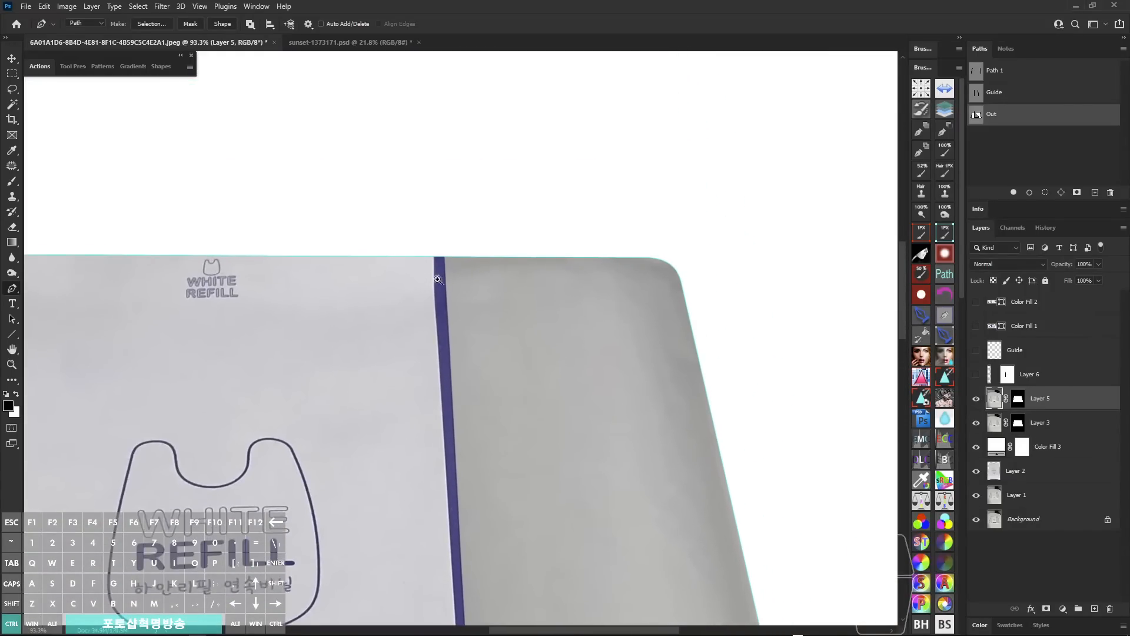
pyautogui.moveTo(438, 279); pyautogui.dragTo(482, 240)
pyautogui.click(486, 228)
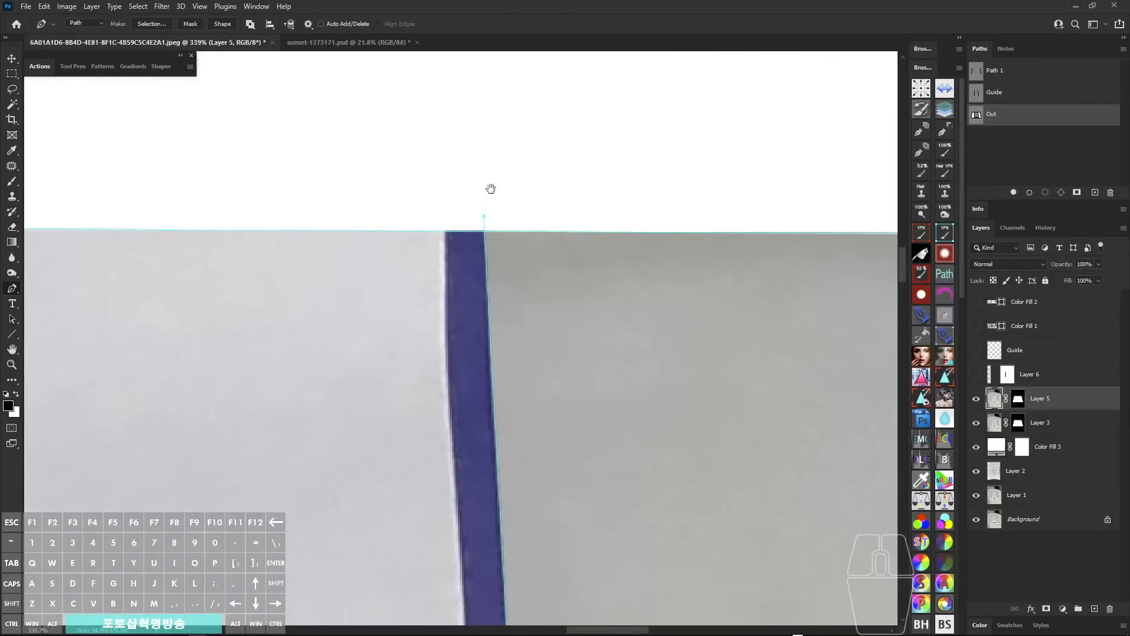
# - Loop the subpath loosely around the outside of the bag and close it at the starting point above the label
pyautogui.moveTo(489, 186); pyautogui.dragTo(452, 174)
pyautogui.moveTo(526, 135); pyautogui.dragTo(536, 135)
pyautogui.moveTo(639, 140); pyautogui.dragTo(646, 158)
pyautogui.moveTo(682, 335); pyautogui.dragTo(668, 316)
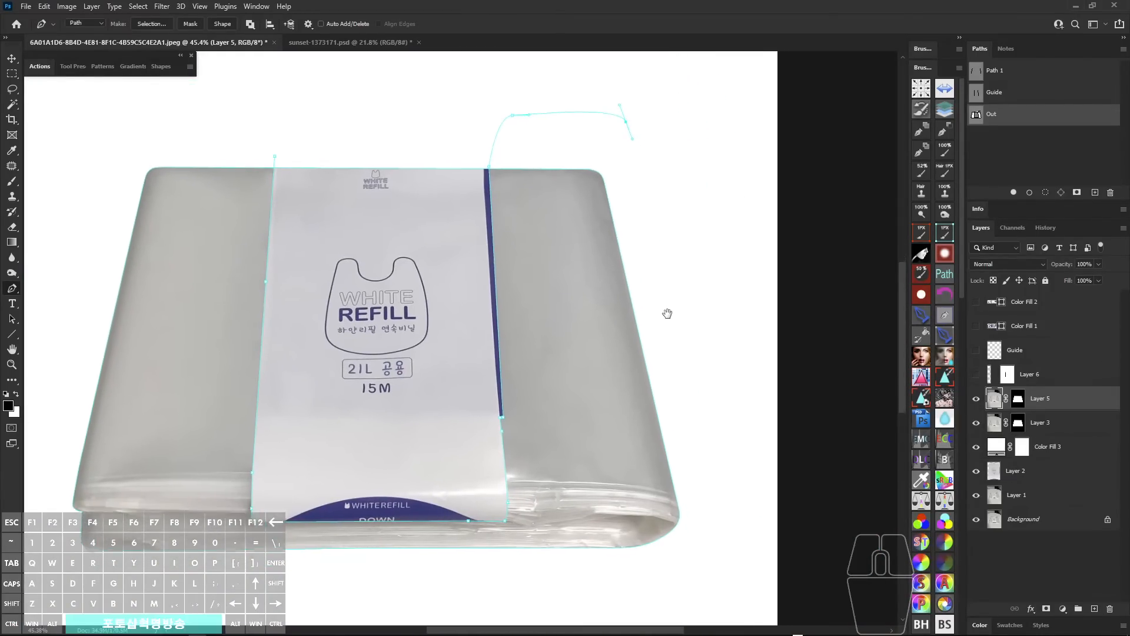
pyautogui.moveTo(683, 386); pyautogui.dragTo(667, 321)
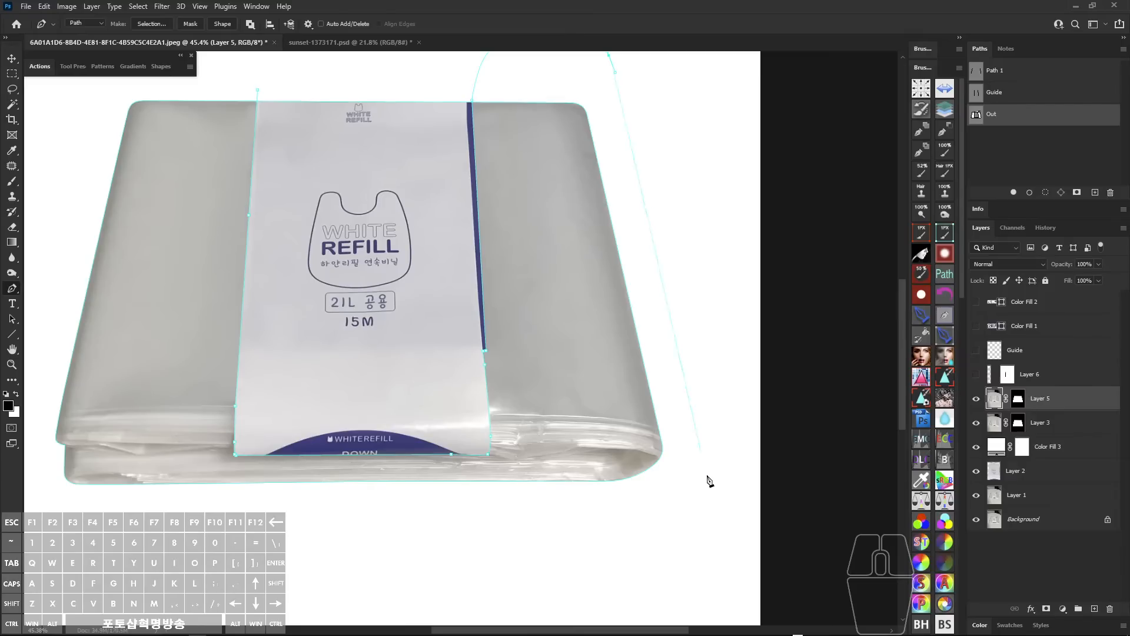
pyautogui.moveTo(703, 497); pyautogui.dragTo(674, 515)
pyautogui.moveTo(417, 525); pyautogui.dragTo(653, 506)
pyautogui.moveTo(306, 539); pyautogui.dragTo(273, 525)
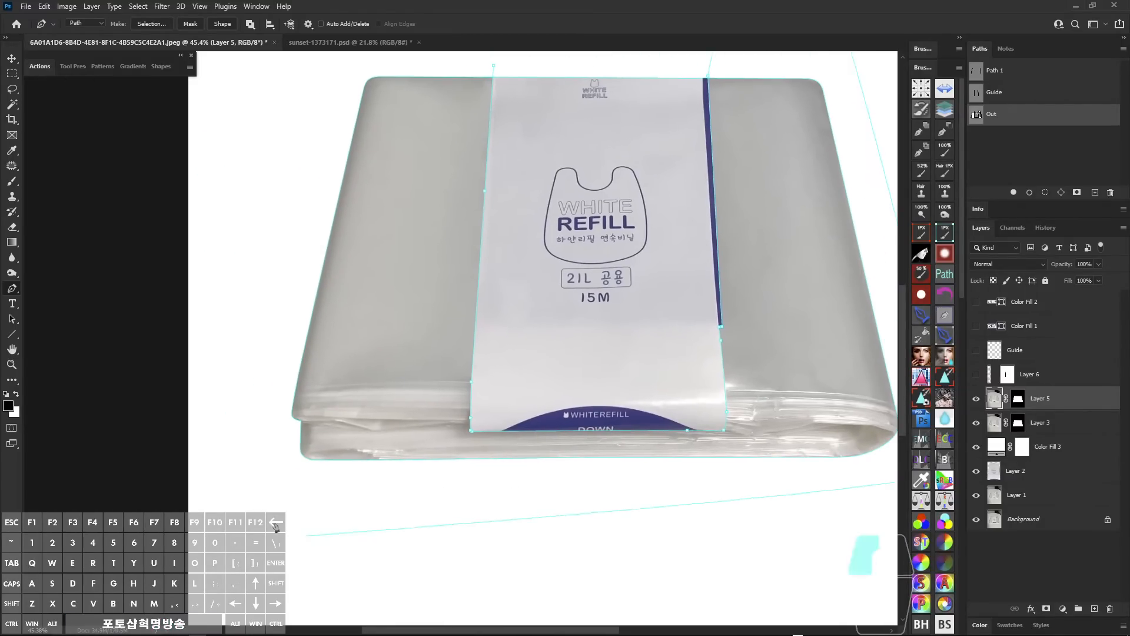
pyautogui.moveTo(256, 409); pyautogui.dragTo(273, 307)
pyautogui.moveTo(287, 243); pyautogui.dragTo(282, 426)
pyautogui.moveTo(291, 264); pyautogui.dragTo(352, 215)
pyautogui.moveTo(381, 225); pyautogui.dragTo(434, 243)
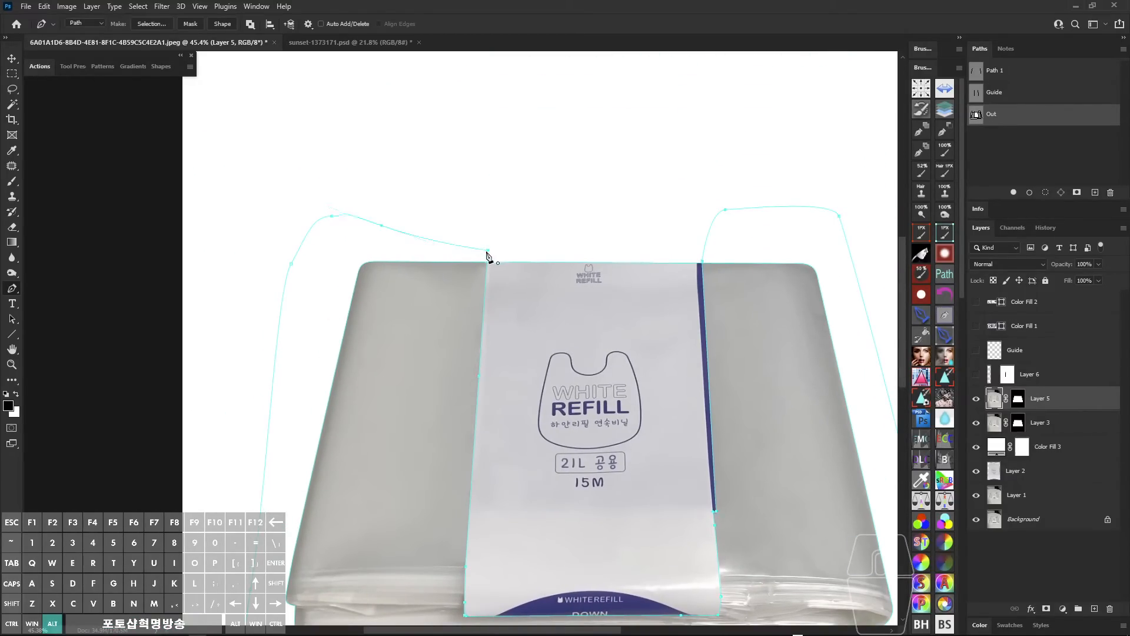
pyautogui.keyDown('alt'); pyautogui.click(487, 252); pyautogui.keyUp('alt')
# - Select the newly traced subpath, cut it out of the Out path, and deselect the path
pyautogui.click(13, 319)
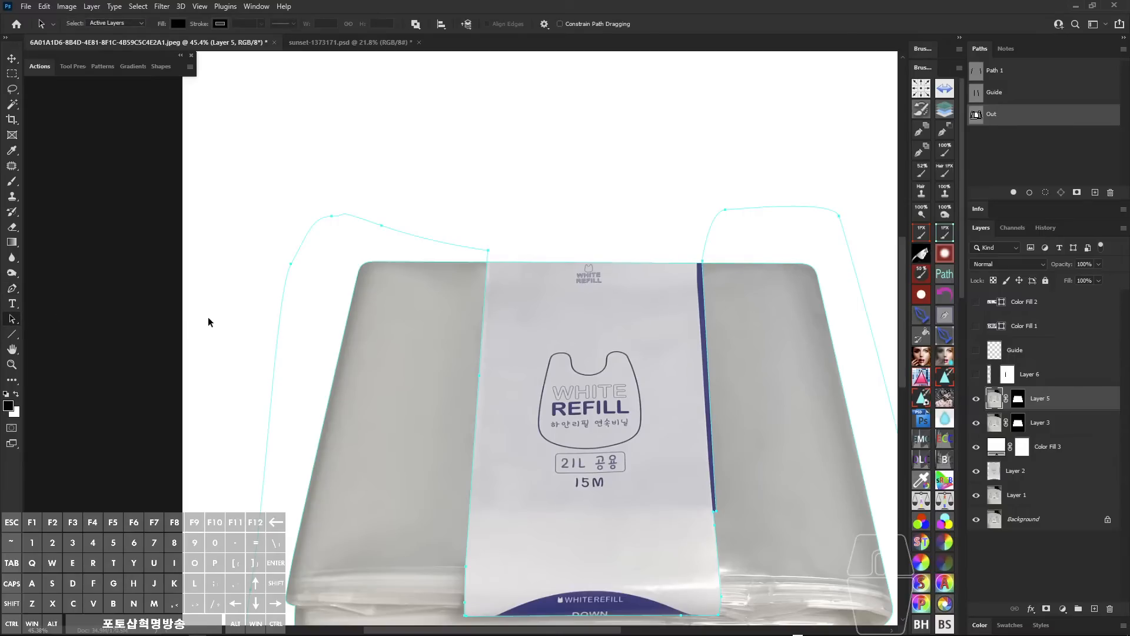
pyautogui.click(280, 313)
pyautogui.hotkey('ctrl', 'x')
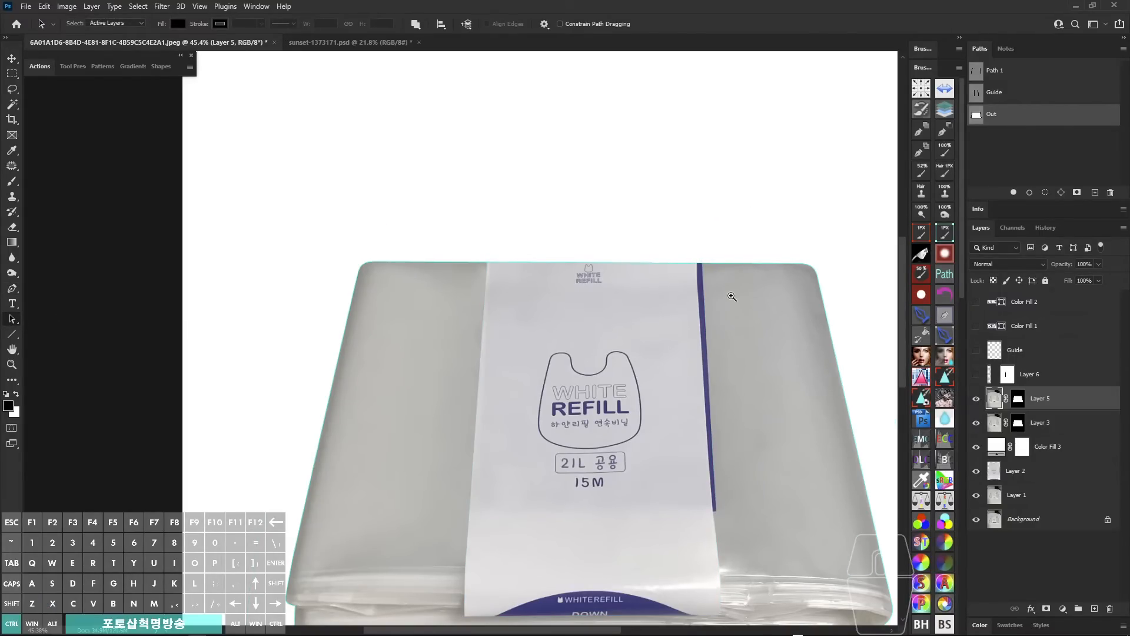
pyautogui.moveTo(732, 296); pyautogui.dragTo(710, 297)
pyautogui.moveTo(709, 298); pyautogui.dragTo(646, 283)
pyautogui.click(1022, 165)
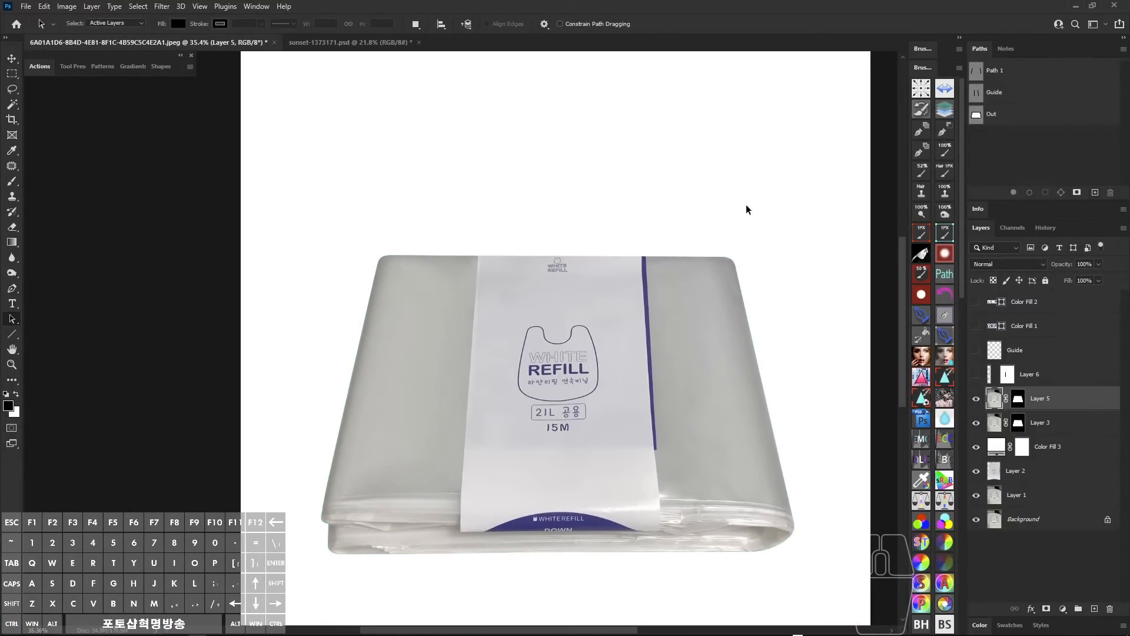
# - Paste the cut subpath into a new work path, then check the Out path and the work path separately
pyautogui.press('p')
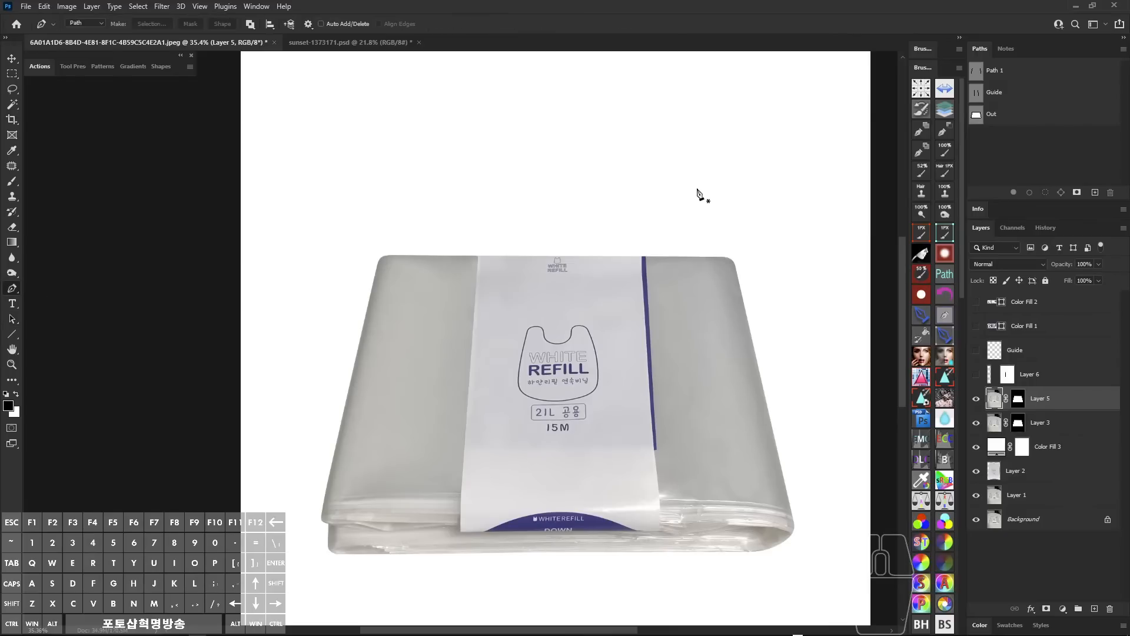
pyautogui.click(698, 188)
pyautogui.hotkey('ctrl', 'v')
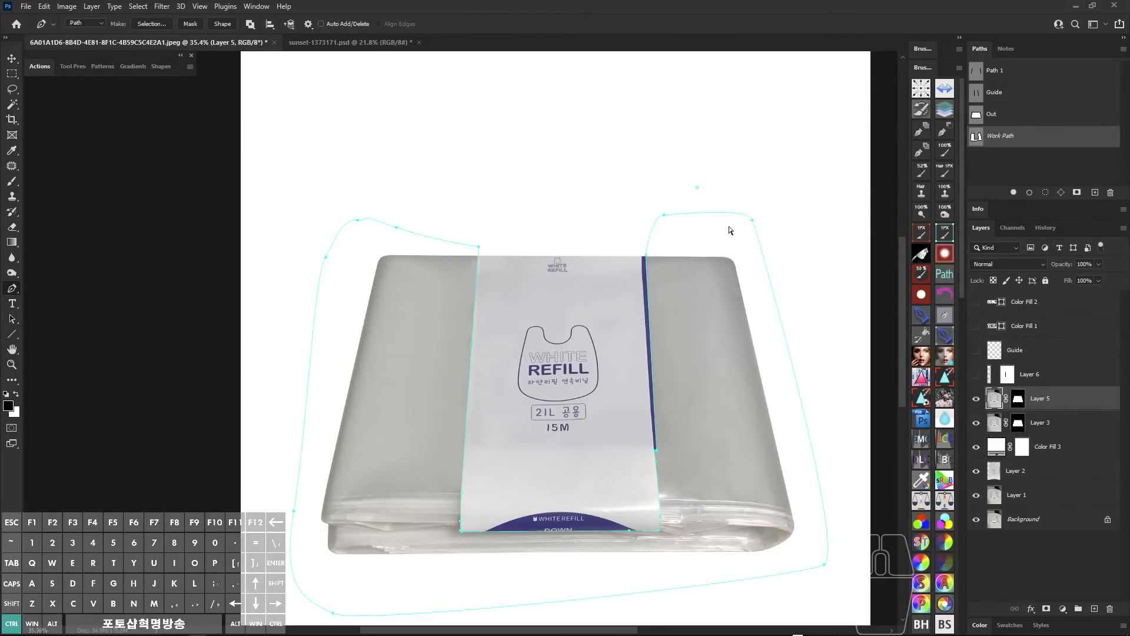
pyautogui.hotkey('ctrl', 'x')
pyautogui.click(1003, 114)
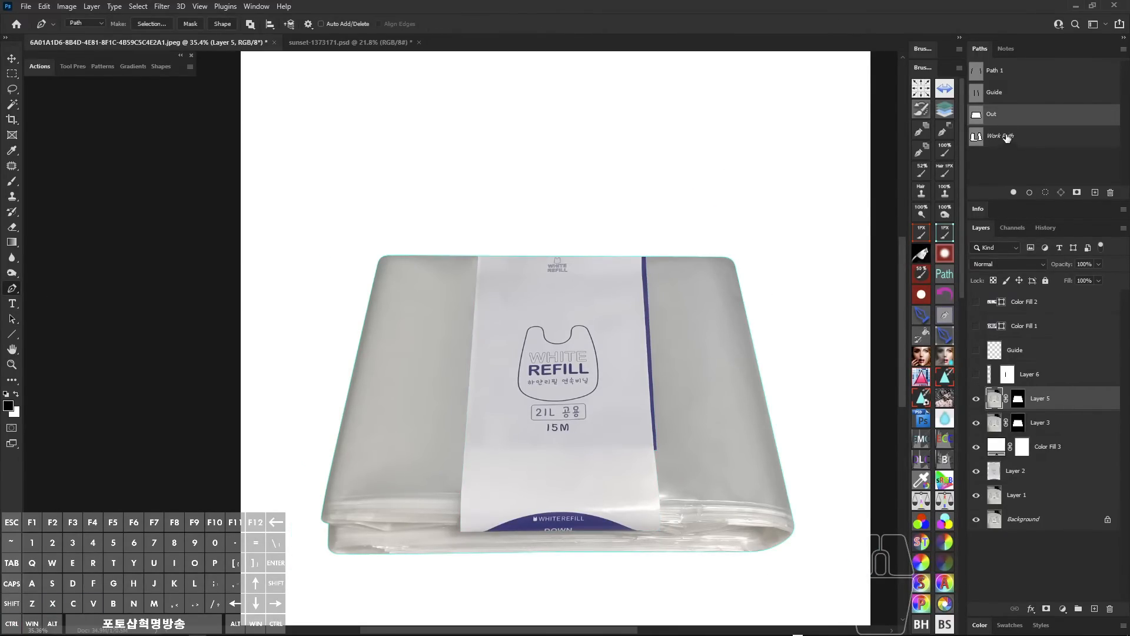
pyautogui.click(1006, 137)
pyautogui.moveTo(639, 339); pyautogui.dragTo(661, 281)
pyautogui.click(999, 168)
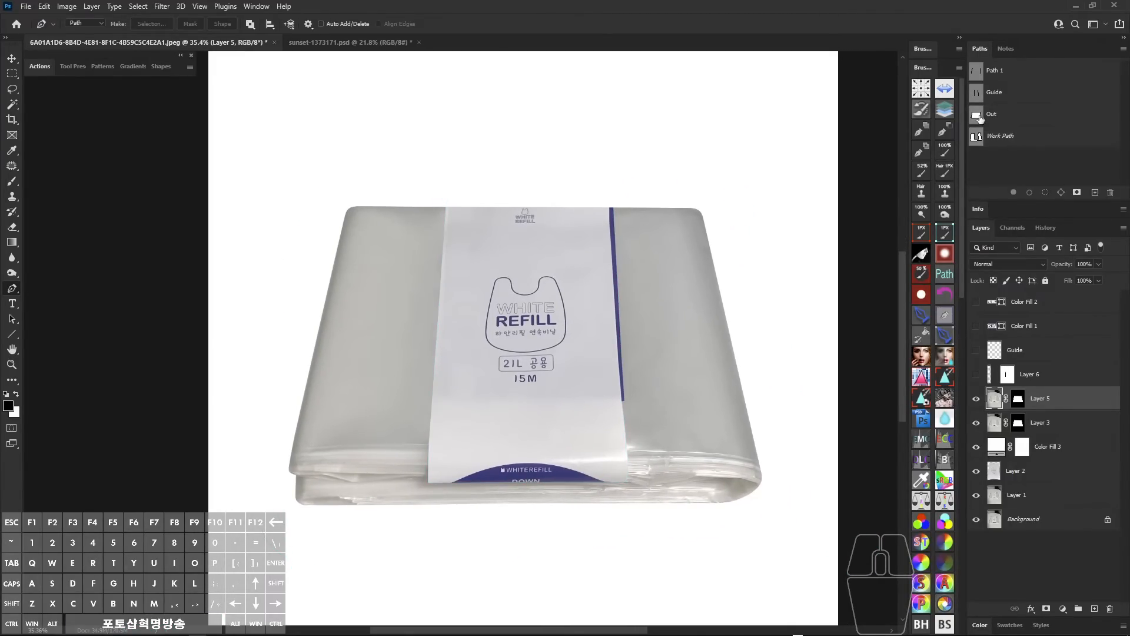
pyautogui.keyDown('ctrl'); pyautogui.click(975, 118); pyautogui.keyUp('ctrl')
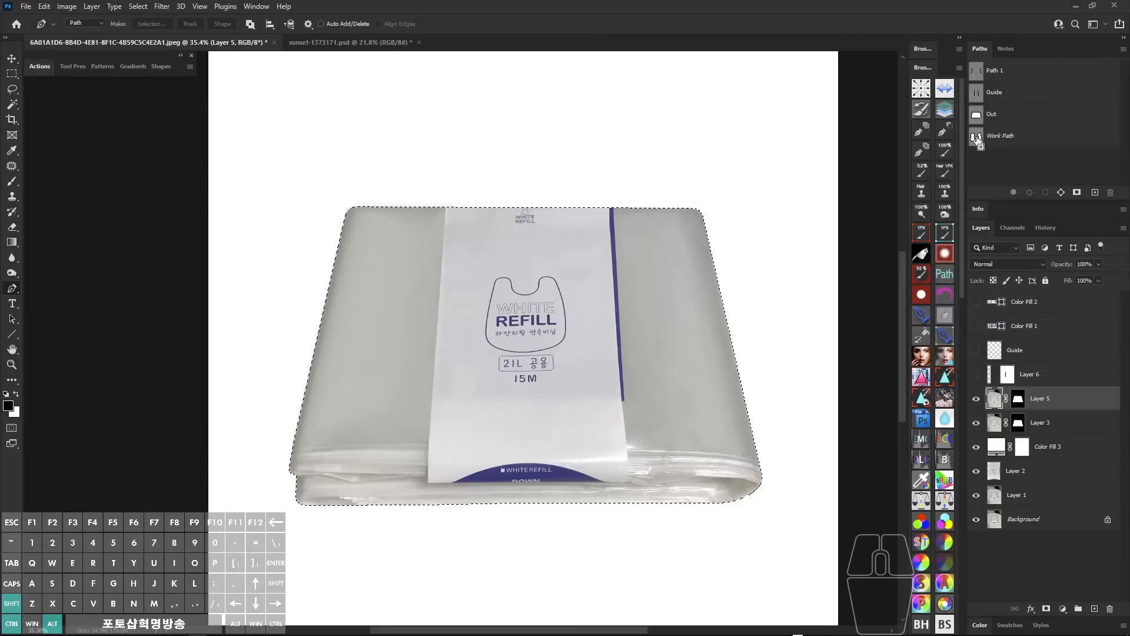
pyautogui.click(977, 170)
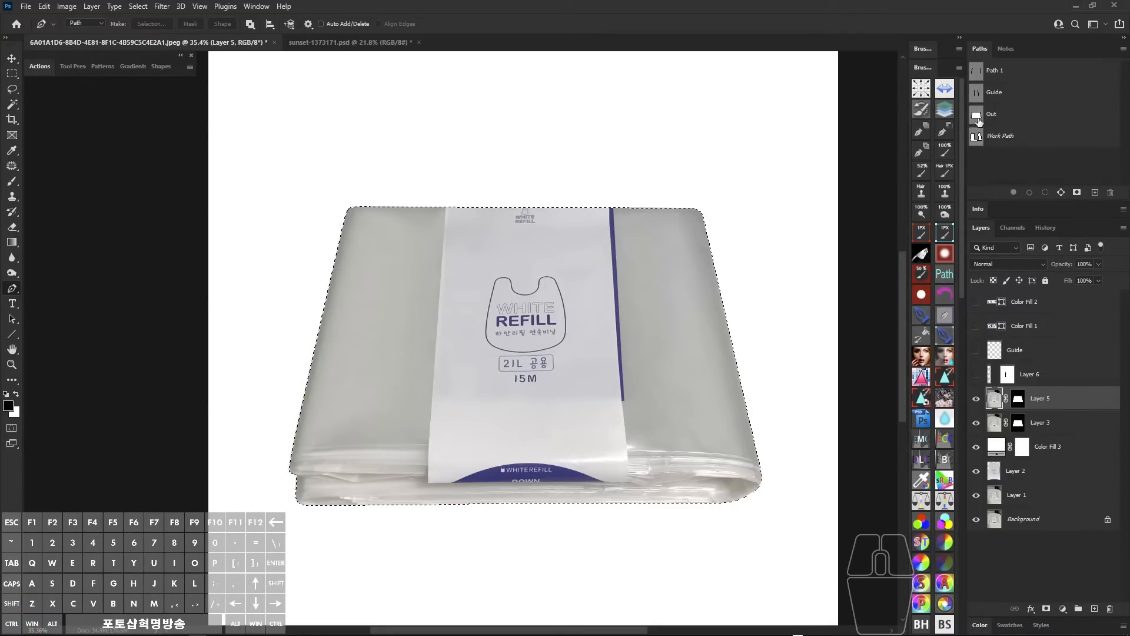
pyautogui.click(977, 118)
pyautogui.hotkey('ctrl', 'd')
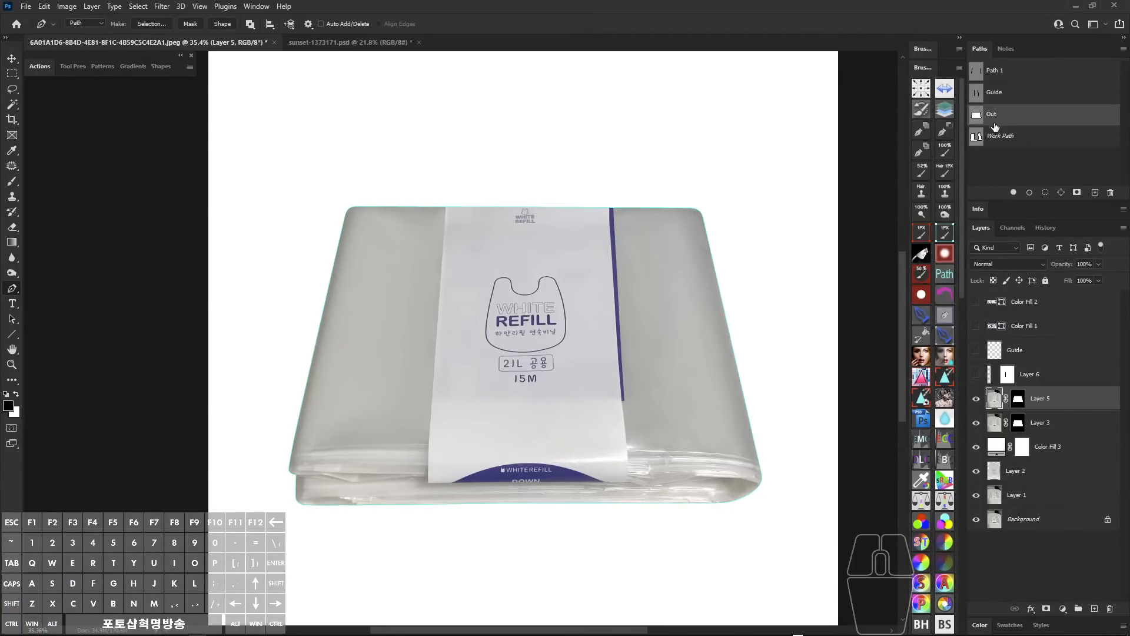
# - Display the Out path and the work path together to examine the film areas where they overlap
pyautogui.keyDown('shift'); pyautogui.click(1000, 143); pyautogui.keyUp('shift')
pyautogui.hotkey('alt', 'z')
pyautogui.moveTo(388, 212); pyautogui.dragTo(330, 272)
pyautogui.moveTo(411, 213); pyautogui.dragTo(343, 315)
pyautogui.moveTo(427, 224); pyautogui.dragTo(347, 396)
pyautogui.moveTo(399, 308); pyautogui.dragTo(356, 465)
pyautogui.moveTo(401, 358); pyautogui.dragTo(382, 507)
pyautogui.moveTo(405, 393); pyautogui.dragTo(408, 505)
pyautogui.moveTo(422, 465); pyautogui.dragTo(432, 504)
pyautogui.moveTo(524, 482); pyautogui.dragTo(575, 510)
pyautogui.moveTo(640, 457); pyautogui.dragTo(650, 506)
pyautogui.moveTo(660, 457); pyautogui.dragTo(674, 505)
pyautogui.moveTo(655, 245); pyautogui.dragTo(654, 336)
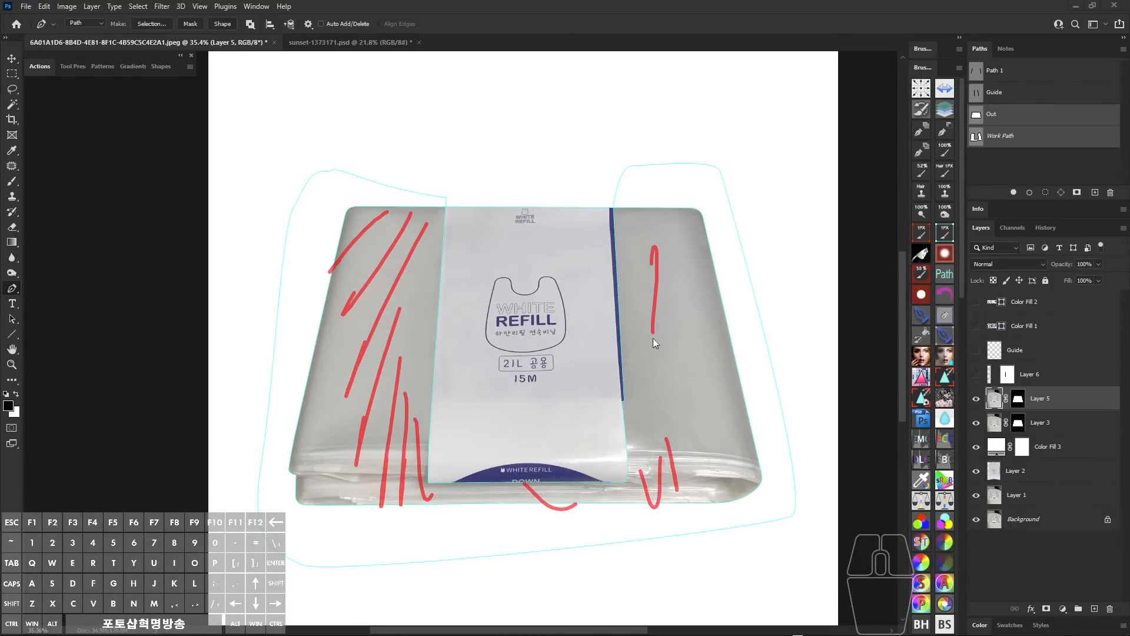
pyautogui.hotkey('alt', 'z')
pyautogui.click(993, 169)
# - Compare the Out path and the work path one at a time and together to examine their intersection around the label
pyautogui.click(999, 116)
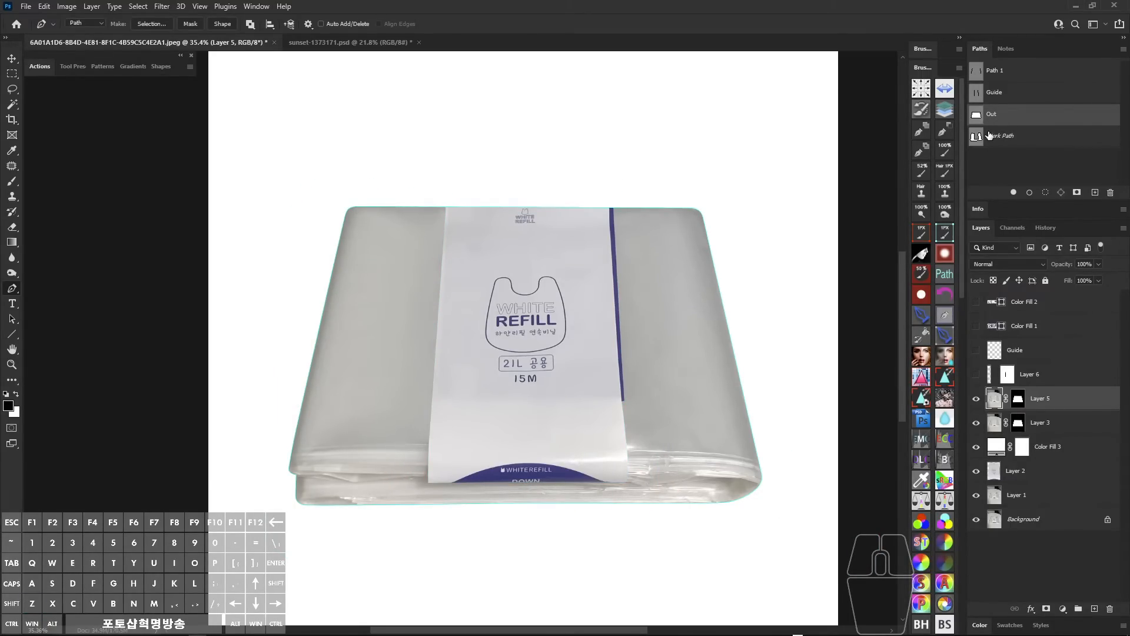
pyautogui.click(990, 142)
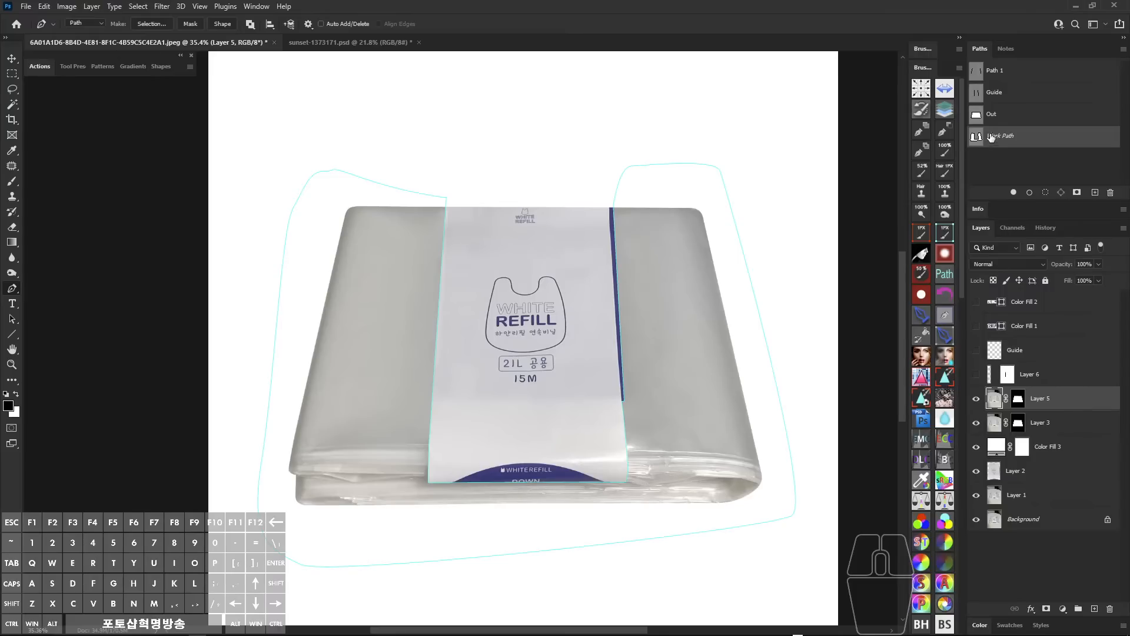
pyautogui.click(993, 115)
pyautogui.click(992, 135)
pyautogui.keyDown('shift'); pyautogui.click(994, 122); pyautogui.keyUp('shift')
pyautogui.hotkey('alt', 'z')
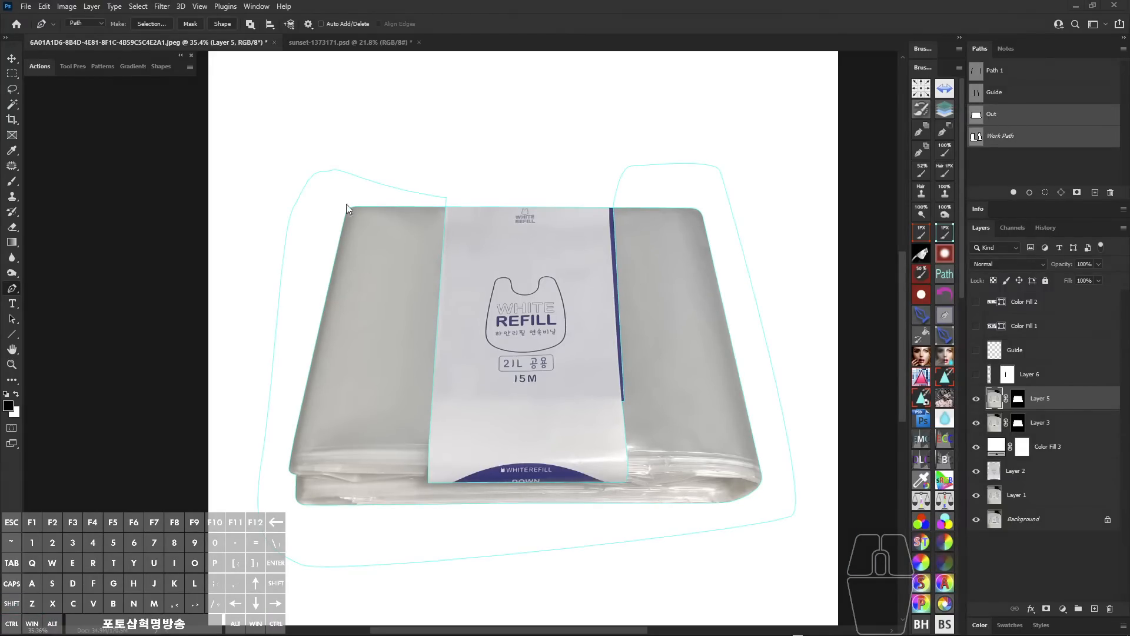
pyautogui.moveTo(370, 193); pyautogui.dragTo(299, 311)
pyautogui.moveTo(394, 210); pyautogui.dragTo(329, 379)
pyautogui.moveTo(412, 227); pyautogui.dragTo(433, 526)
pyautogui.moveTo(536, 469); pyautogui.dragTo(604, 472)
pyautogui.moveTo(662, 449); pyautogui.dragTo(698, 504)
pyautogui.moveTo(687, 357); pyautogui.dragTo(665, 261)
pyautogui.moveTo(668, 187); pyautogui.dragTo(595, 252)
pyautogui.hotkey('alt', 'z')
# - Load the Out path as a selection, intersect it with the work path, and add a Curves adjustment layer masked to the film areas
pyautogui.click(1007, 148)
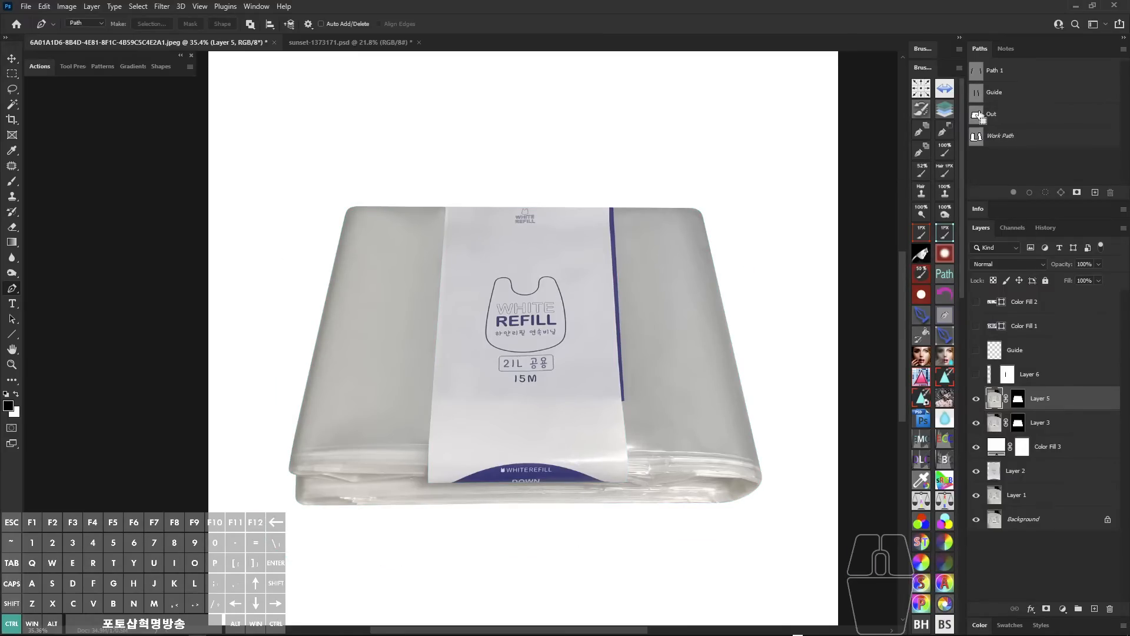
pyautogui.keyDown('ctrl'); pyautogui.click(977, 116); pyautogui.keyUp('ctrl')
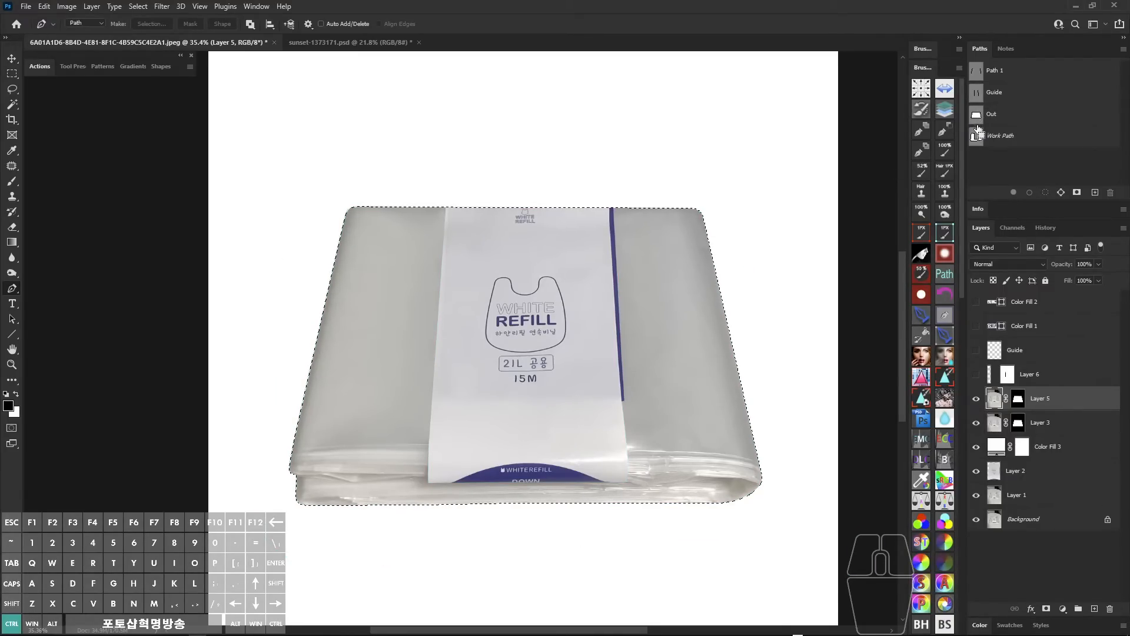
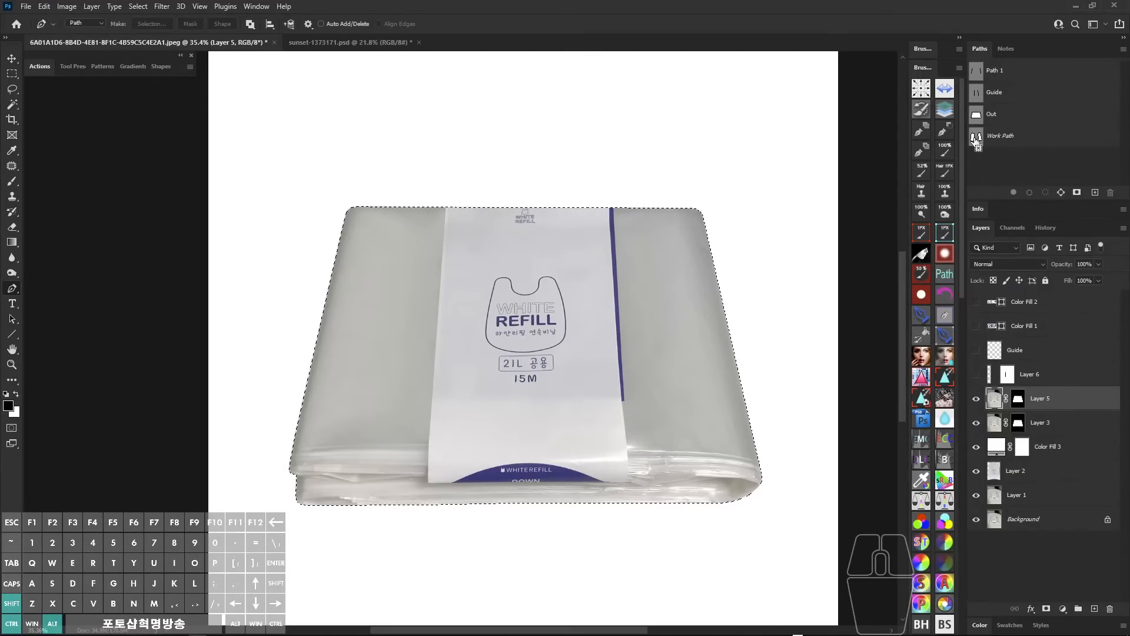
pyautogui.keyDown('ctrl'); pyautogui.keyDown('alt'); pyautogui.keyDown('shift'); pyautogui.click(977, 139); pyautogui.keyUp('shift'); pyautogui.keyUp('alt'); pyautogui.keyUp('ctrl')
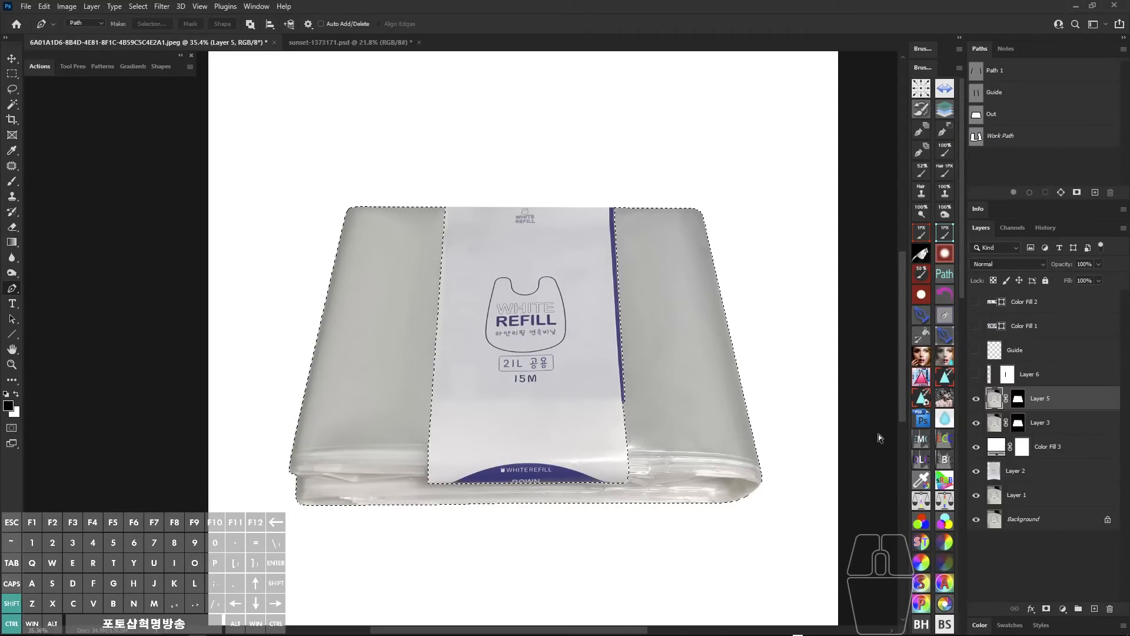
pyautogui.hotkey('ctrl', 'shift', 'm')
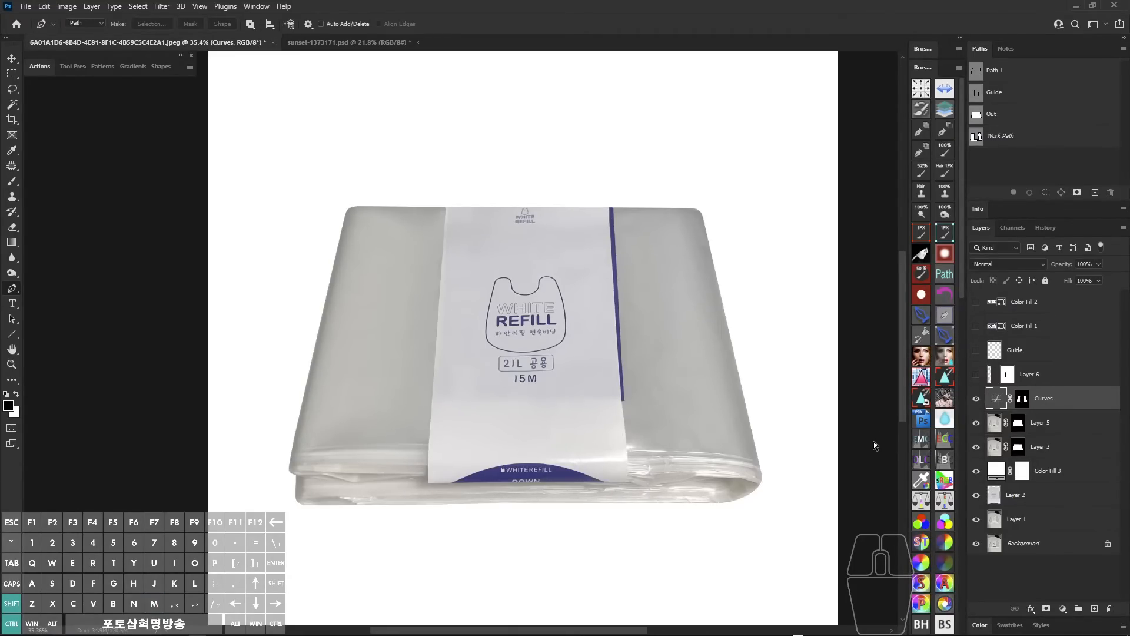
pyautogui.moveTo(638, 397); pyautogui.dragTo(594, 375)
# - Brighten the film areas beside the label by raising the Curves RGB midpoint to input 99, output 170
pyautogui.doubleClick(993, 398)
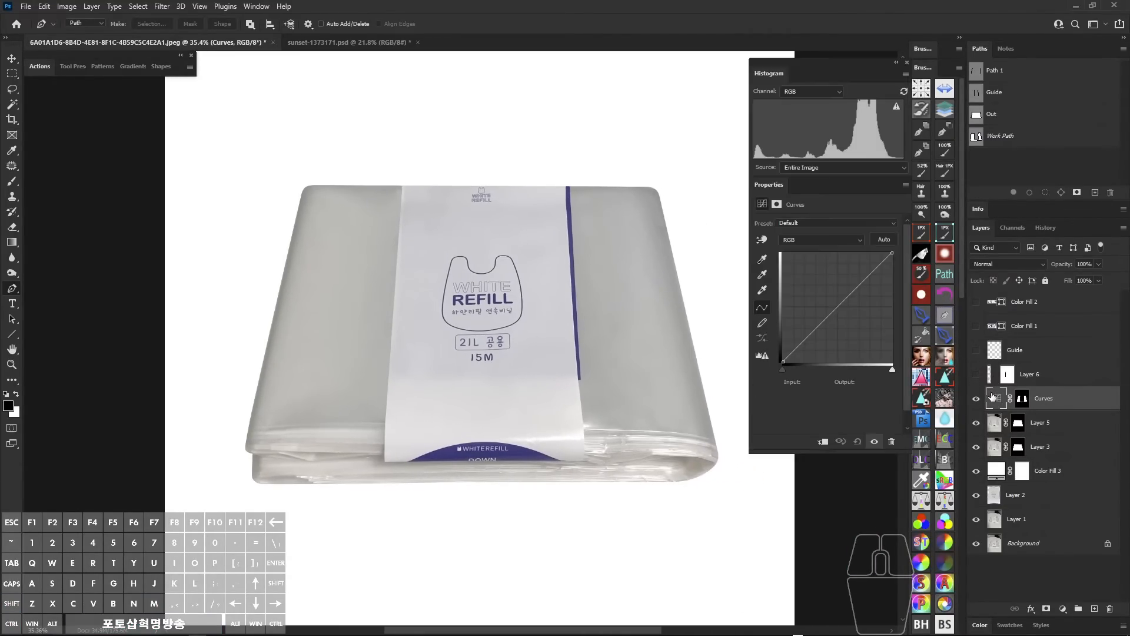
pyautogui.moveTo(836, 307); pyautogui.dragTo(826, 286)
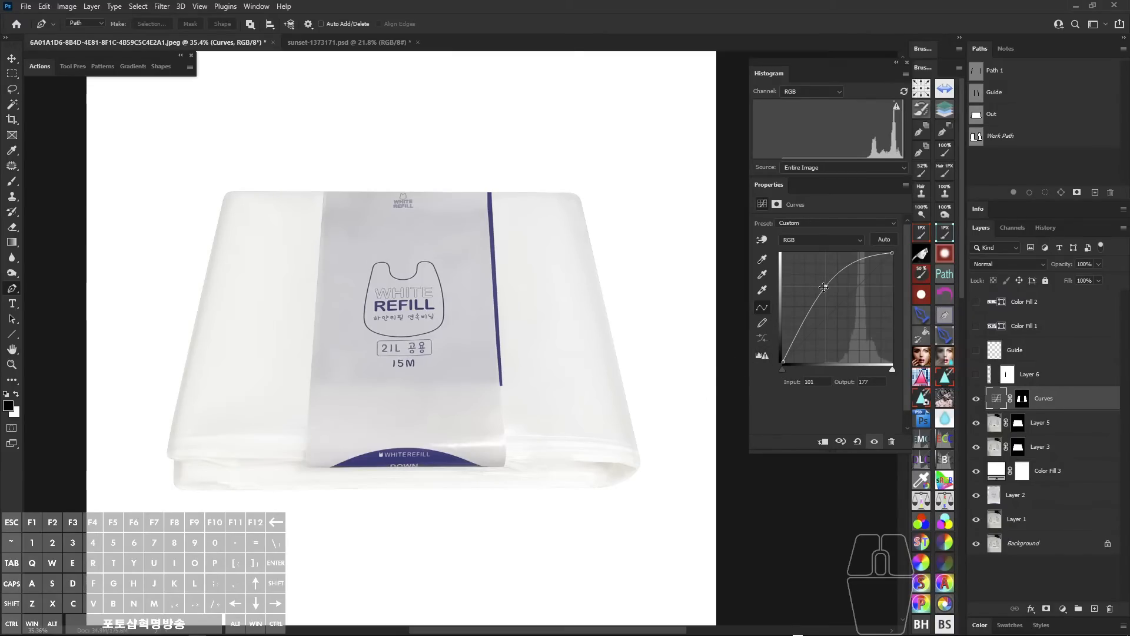
pyautogui.moveTo(823, 286); pyautogui.dragTo(832, 306)
pyautogui.moveTo(558, 177)
pyautogui.mouseDown()
pyautogui.moveTo(492, 280)
pyautogui.moveTo(587, 512)
pyautogui.mouseUp()
pyautogui.moveTo(276, 210); pyautogui.dragTo(216, 432)
pyautogui.hotkey('alt', 'z')
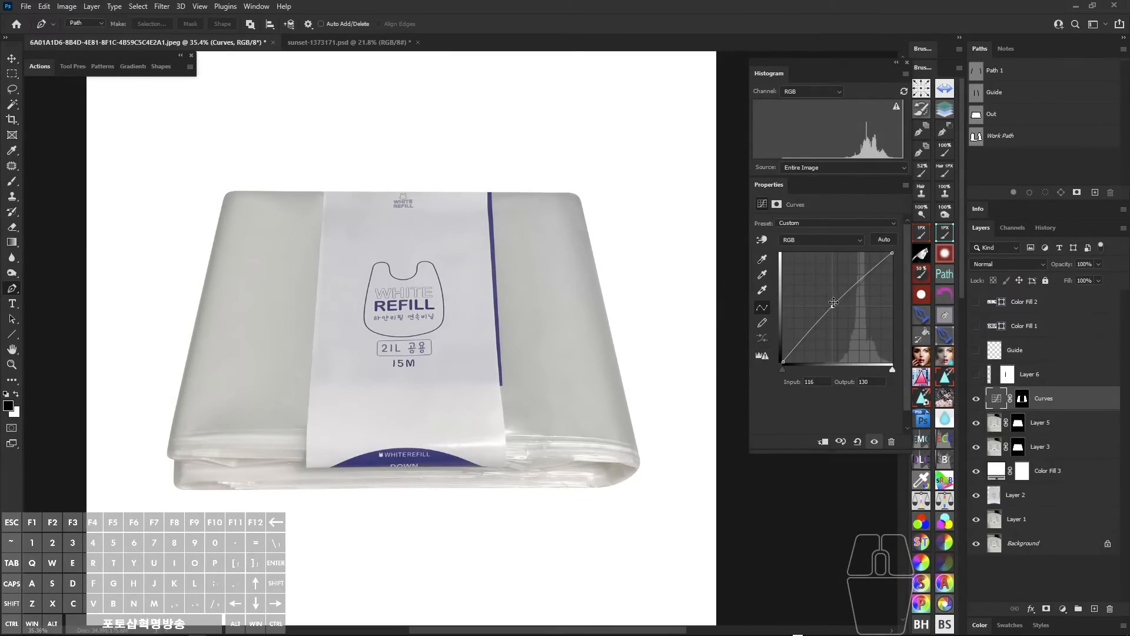
pyautogui.moveTo(833, 302); pyautogui.dragTo(825, 289)
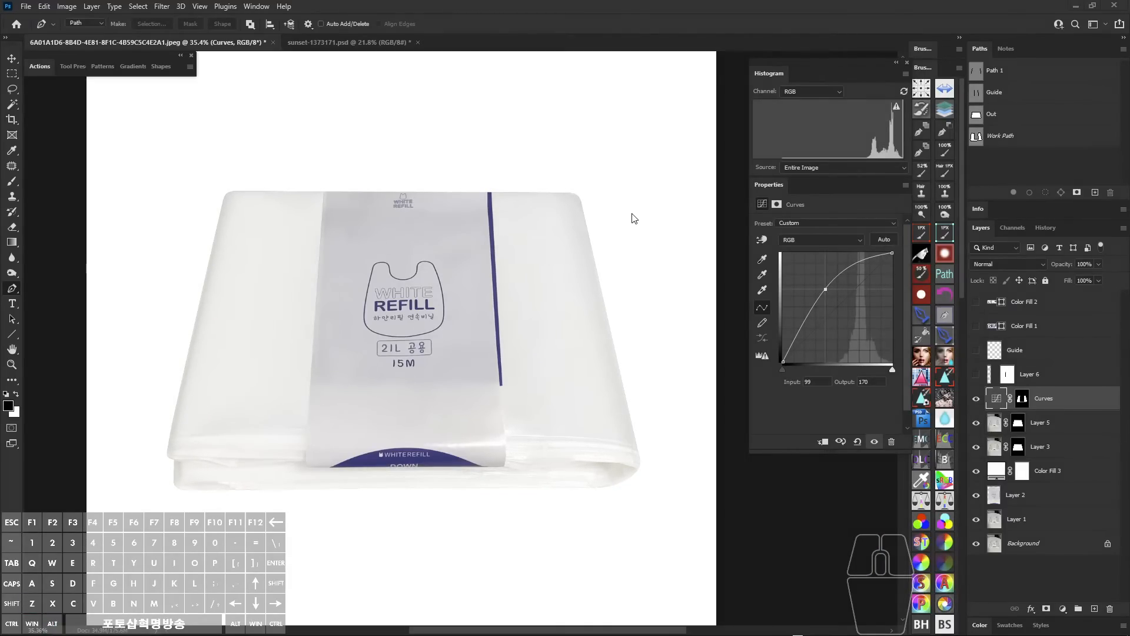
pyautogui.moveTo(538, 264)
pyautogui.mouseDown()
pyautogui.moveTo(558, 270)
pyautogui.moveTo(535, 281)
pyautogui.mouseUp()
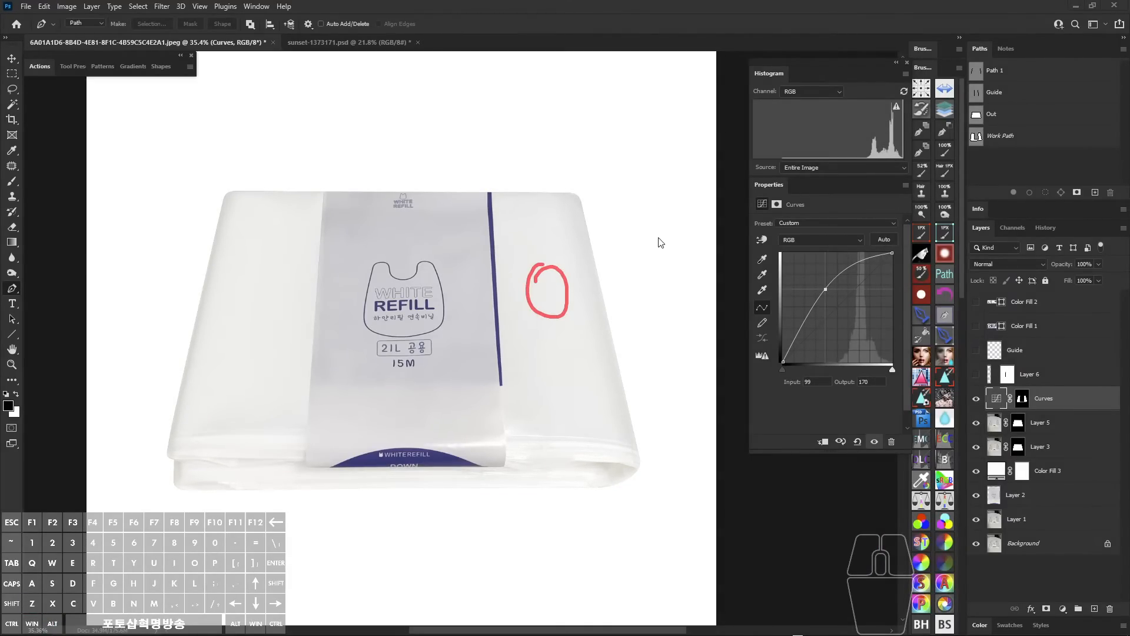
pyautogui.moveTo(654, 238)
pyautogui.mouseDown()
pyautogui.moveTo(671, 250)
pyautogui.moveTo(648, 256)
pyautogui.mouseUp()
pyautogui.moveTo(629, 212); pyautogui.dragTo(632, 195)
pyautogui.moveTo(516, 259)
pyautogui.mouseDown()
pyautogui.moveTo(536, 223)
pyautogui.moveTo(526, 272)
pyautogui.mouseUp()
pyautogui.moveTo(525, 206); pyautogui.dragTo(524, 279)
pyautogui.moveTo(538, 258)
pyautogui.mouseDown()
pyautogui.moveTo(556, 253)
pyautogui.moveTo(567, 312)
pyautogui.mouseUp()
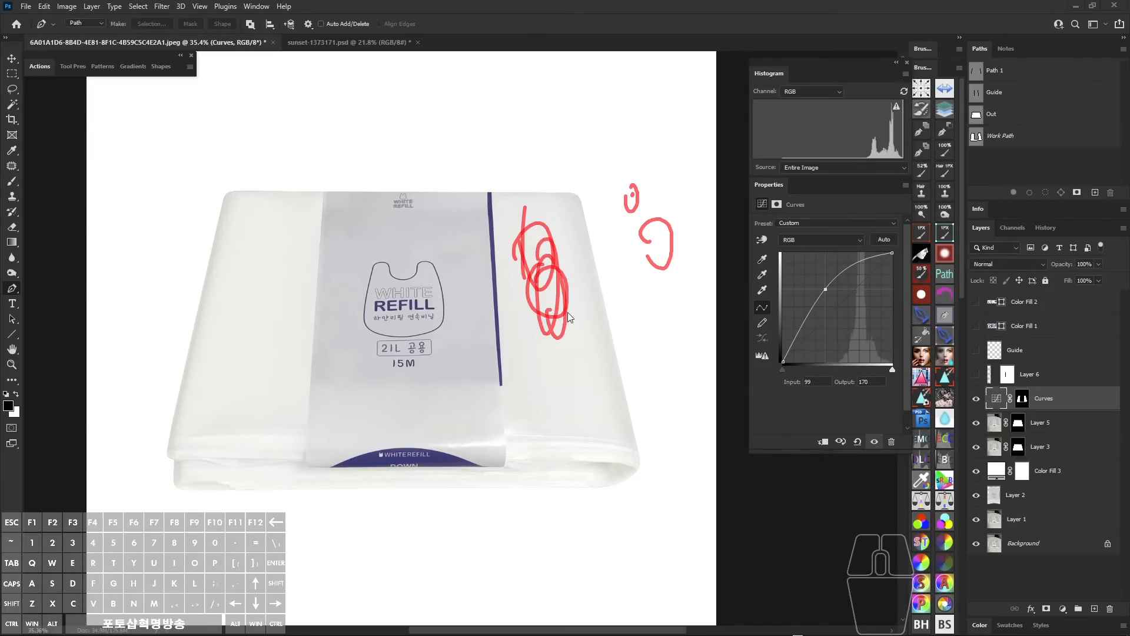
pyautogui.click(568, 335)
pyautogui.moveTo(529, 115); pyautogui.dragTo(537, 137)
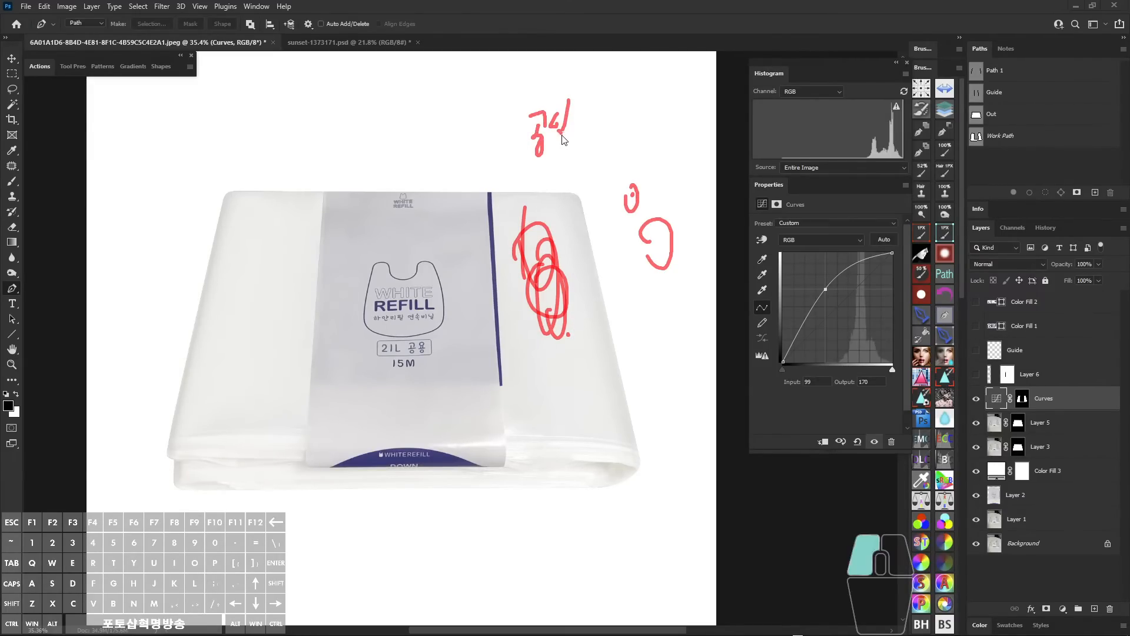
pyautogui.moveTo(581, 201); pyautogui.dragTo(581, 201)
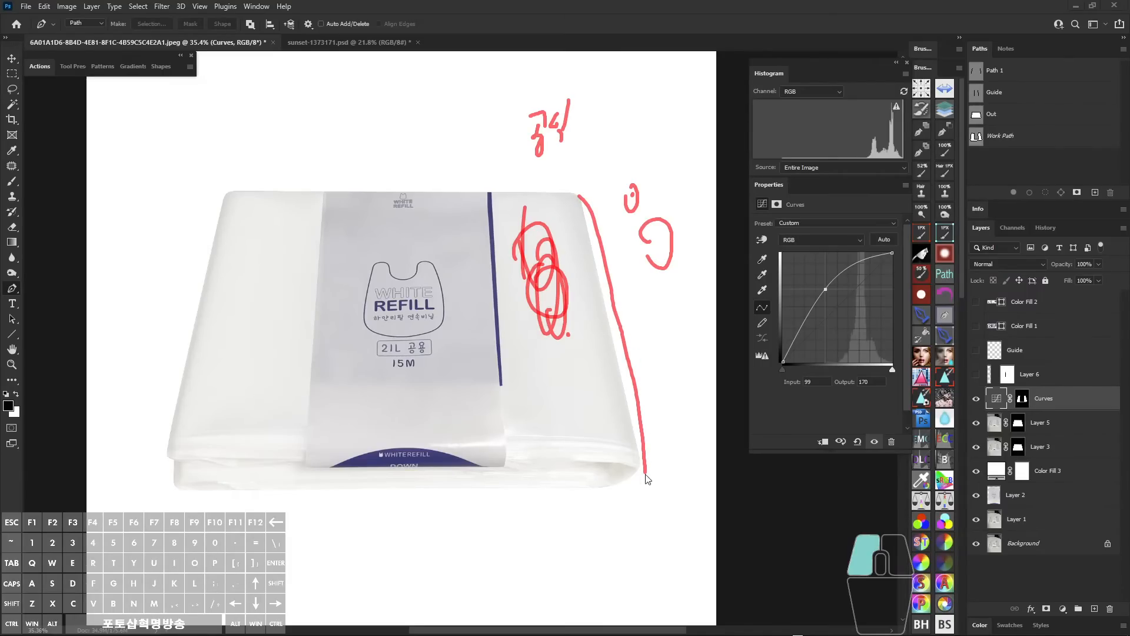
pyautogui.moveTo(566, 498); pyautogui.dragTo(377, 505)
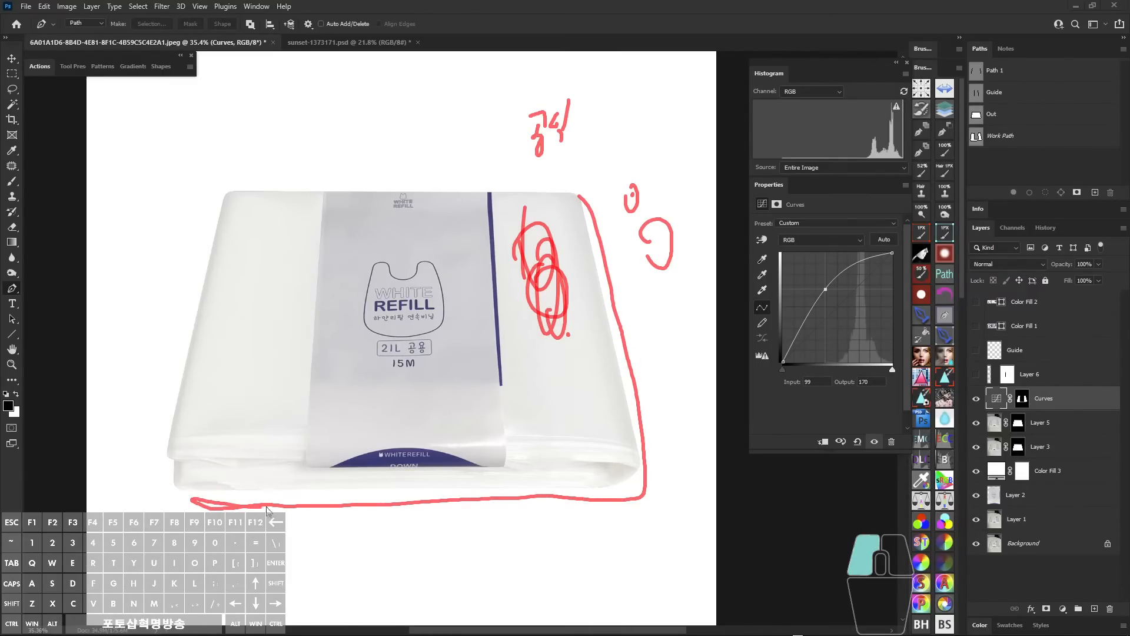
pyautogui.moveTo(267, 510)
pyautogui.mouseDown()
pyautogui.moveTo(646, 495)
pyautogui.moveTo(578, 206)
pyautogui.moveTo(626, 410)
pyautogui.moveTo(616, 502)
pyautogui.moveTo(231, 489)
pyautogui.mouseUp()
pyautogui.moveTo(334, 265)
pyautogui.mouseDown()
pyautogui.moveTo(357, 256)
pyautogui.moveTo(357, 289)
pyautogui.mouseUp()
pyautogui.moveTo(362, 244); pyautogui.dragTo(358, 288)
pyautogui.moveTo(356, 298); pyautogui.dragTo(367, 312)
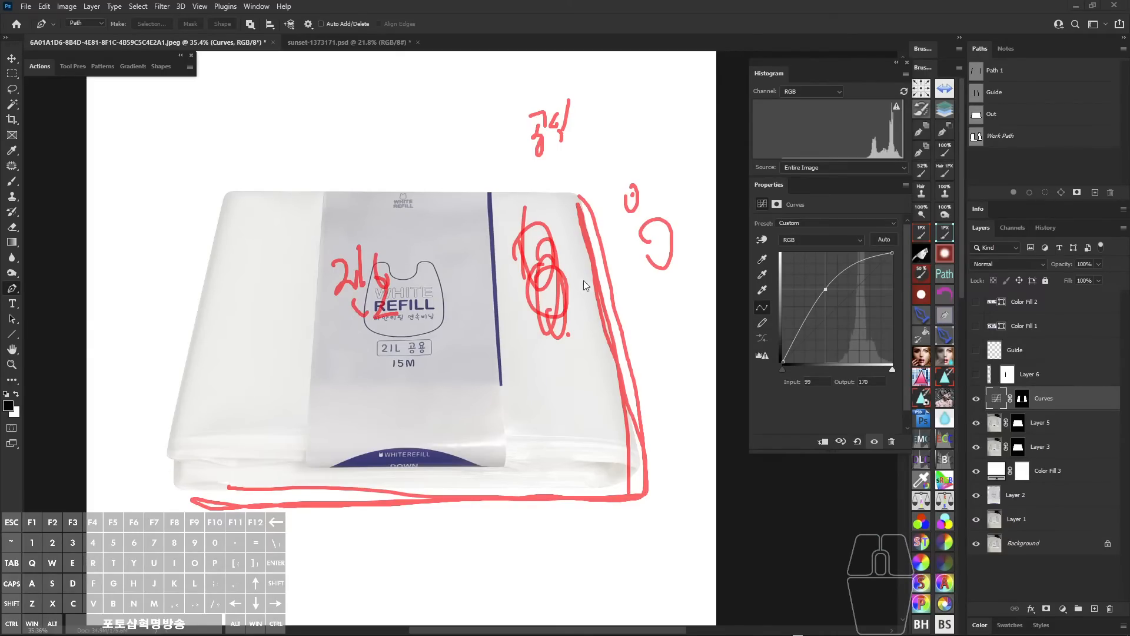
pyautogui.press('e')
pyautogui.moveTo(580, 192)
pyautogui.mouseDown()
pyautogui.moveTo(619, 402)
pyautogui.moveTo(617, 505)
pyautogui.moveTo(320, 483)
pyautogui.moveTo(182, 490)
pyautogui.moveTo(641, 491)
pyautogui.mouseUp()
pyautogui.moveTo(641, 492)
pyautogui.mouseDown()
pyautogui.moveTo(602, 210)
pyautogui.moveTo(643, 533)
pyautogui.mouseUp()
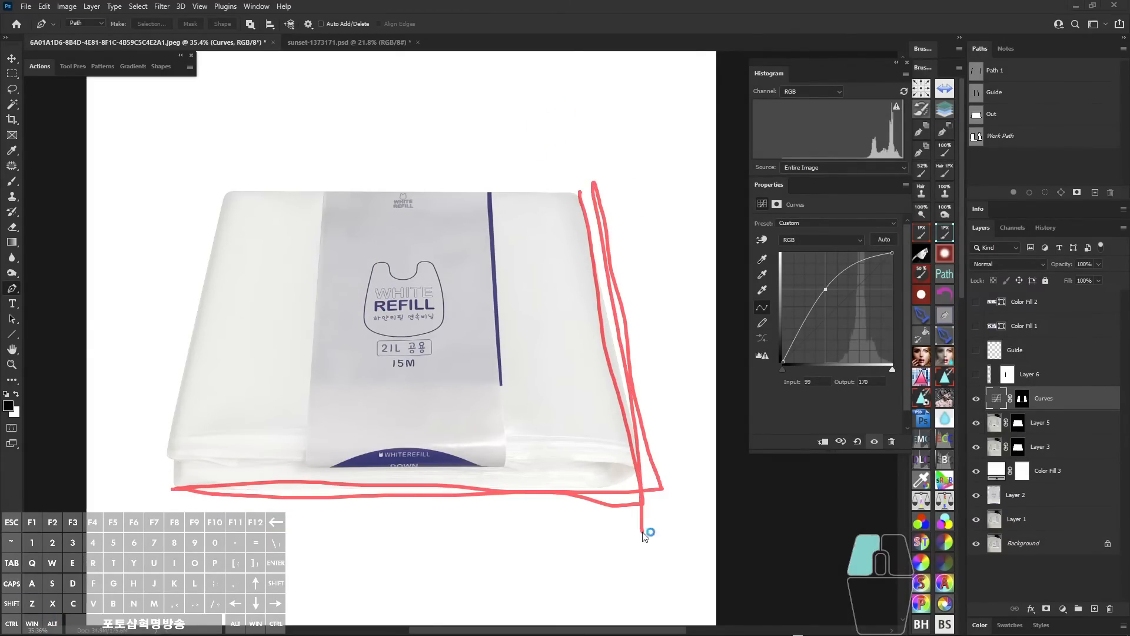
pyautogui.press('Escape')
pyautogui.hotkey('alt', 'z')
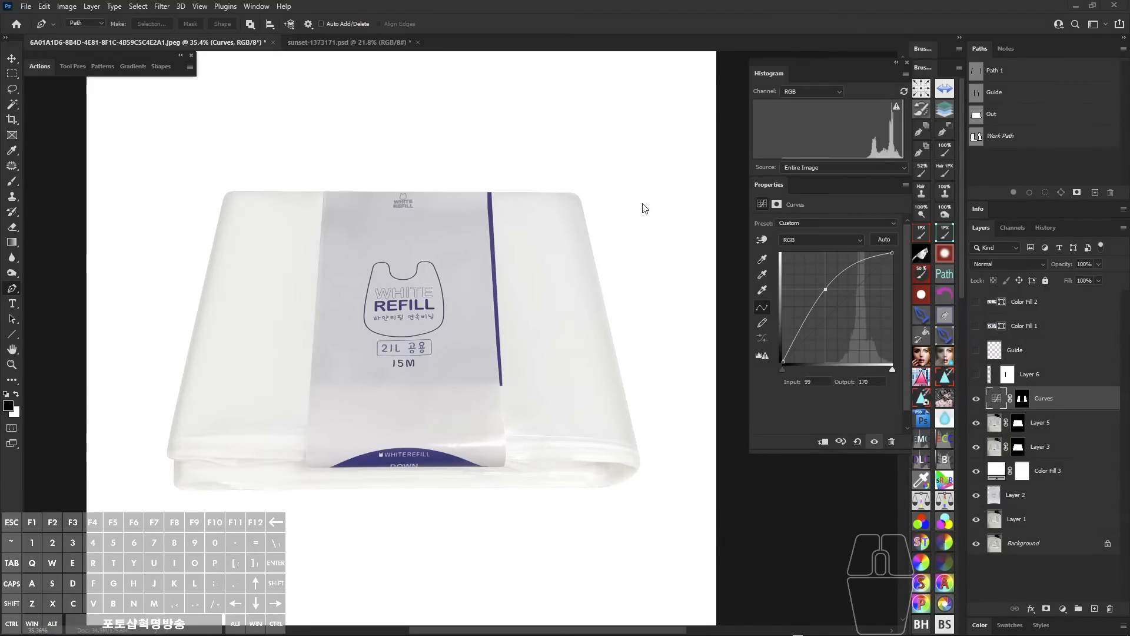
pyautogui.moveTo(645, 208)
pyautogui.mouseDown()
pyautogui.moveTo(669, 213)
pyautogui.moveTo(621, 224)
pyautogui.moveTo(656, 275)
pyautogui.moveTo(662, 252)
pyautogui.moveTo(633, 229)
pyautogui.mouseUp()
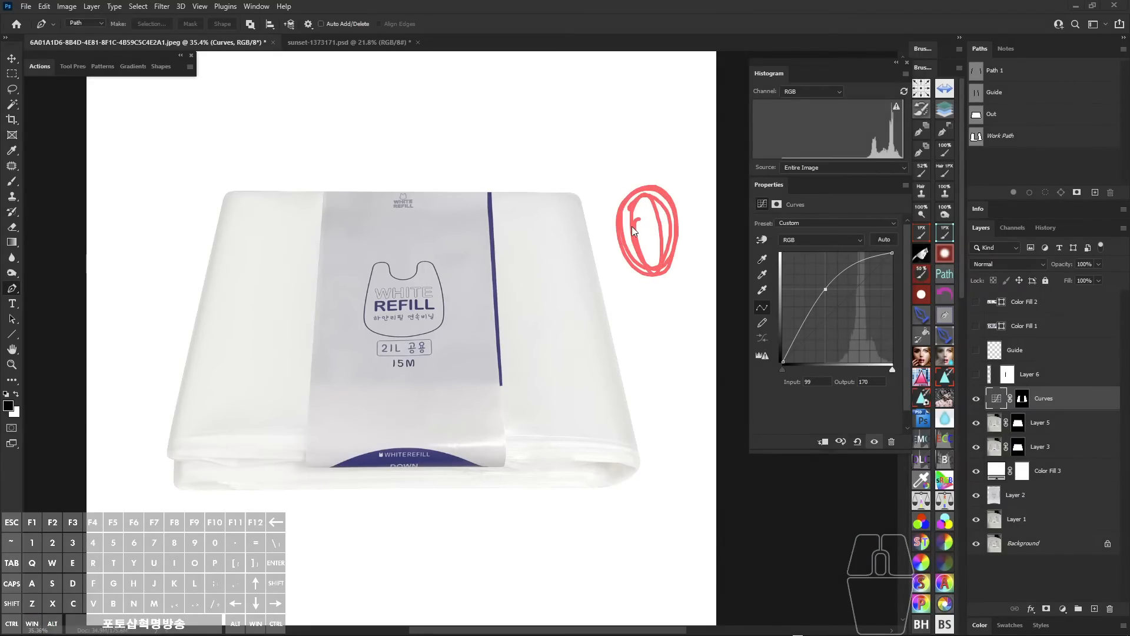
pyautogui.moveTo(532, 301)
pyautogui.mouseDown()
pyautogui.moveTo(532, 277)
pyautogui.moveTo(525, 344)
pyautogui.moveTo(556, 323)
pyautogui.moveTo(537, 266)
pyautogui.moveTo(518, 297)
pyautogui.moveTo(617, 260)
pyautogui.moveTo(624, 285)
pyautogui.mouseUp()
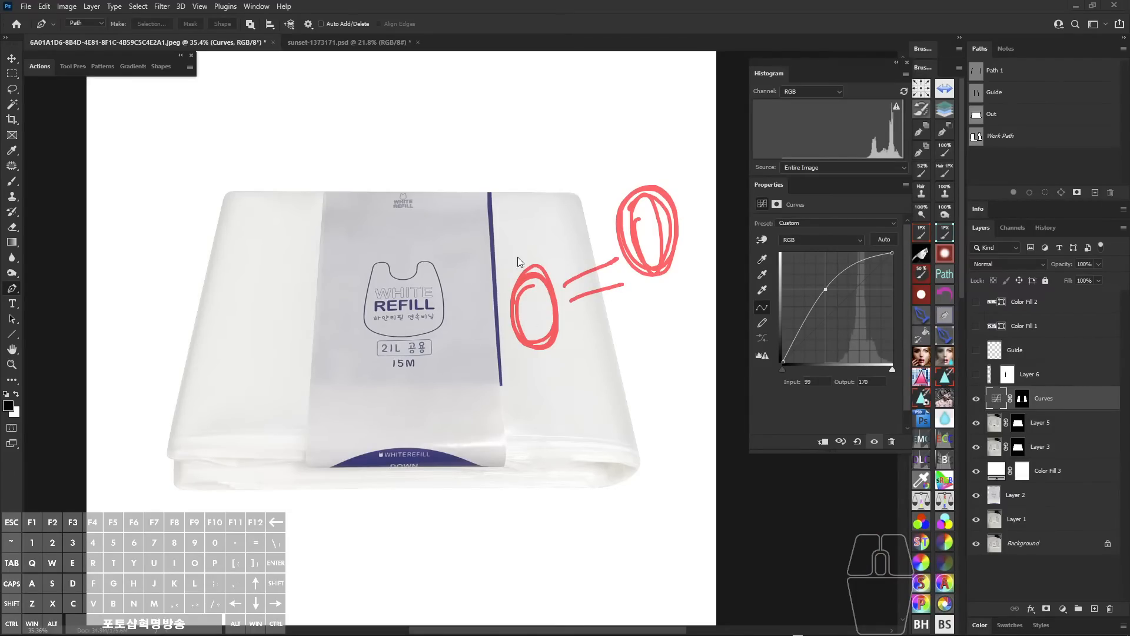
pyautogui.moveTo(592, 191)
pyautogui.mouseDown()
pyautogui.moveTo(579, 213)
pyautogui.moveTo(601, 321)
pyautogui.mouseUp()
pyautogui.moveTo(617, 259)
pyautogui.mouseDown()
pyautogui.moveTo(648, 385)
pyautogui.moveTo(629, 497)
pyautogui.moveTo(571, 483)
pyautogui.moveTo(516, 500)
pyautogui.mouseUp()
pyautogui.moveTo(360, 510)
pyautogui.mouseDown()
pyautogui.moveTo(274, 476)
pyautogui.moveTo(194, 484)
pyautogui.mouseUp()
pyautogui.moveTo(283, 485); pyautogui.dragTo(406, 524)
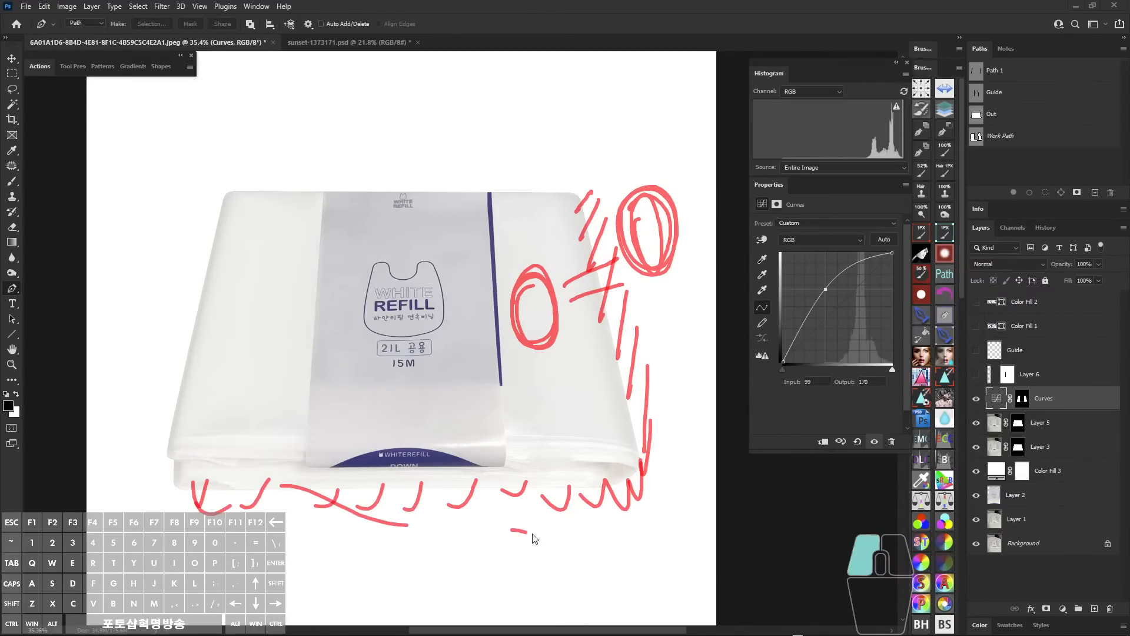
pyautogui.moveTo(515, 531); pyautogui.dragTo(615, 523)
pyautogui.click(633, 516)
pyautogui.moveTo(591, 205)
pyautogui.mouseDown()
pyautogui.moveTo(587, 242)
pyautogui.moveTo(623, 277)
pyautogui.moveTo(638, 414)
pyautogui.moveTo(623, 499)
pyautogui.moveTo(593, 505)
pyautogui.mouseUp()
pyautogui.moveTo(299, 232)
pyautogui.mouseDown()
pyautogui.moveTo(535, 296)
pyautogui.moveTo(321, 227)
pyautogui.mouseUp()
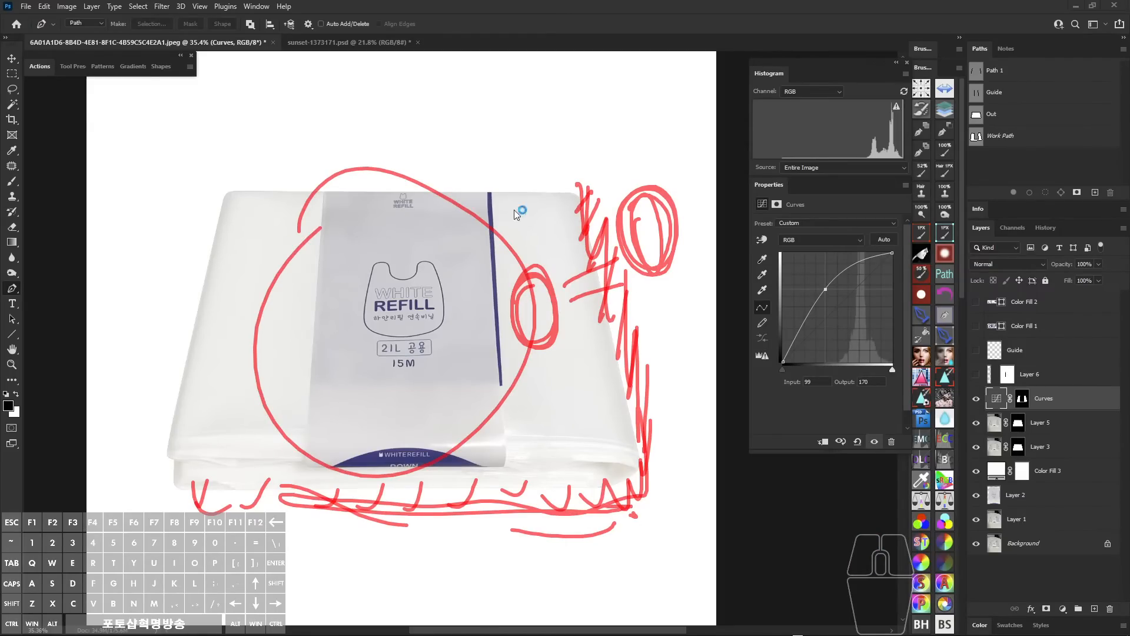
pyautogui.press('z')
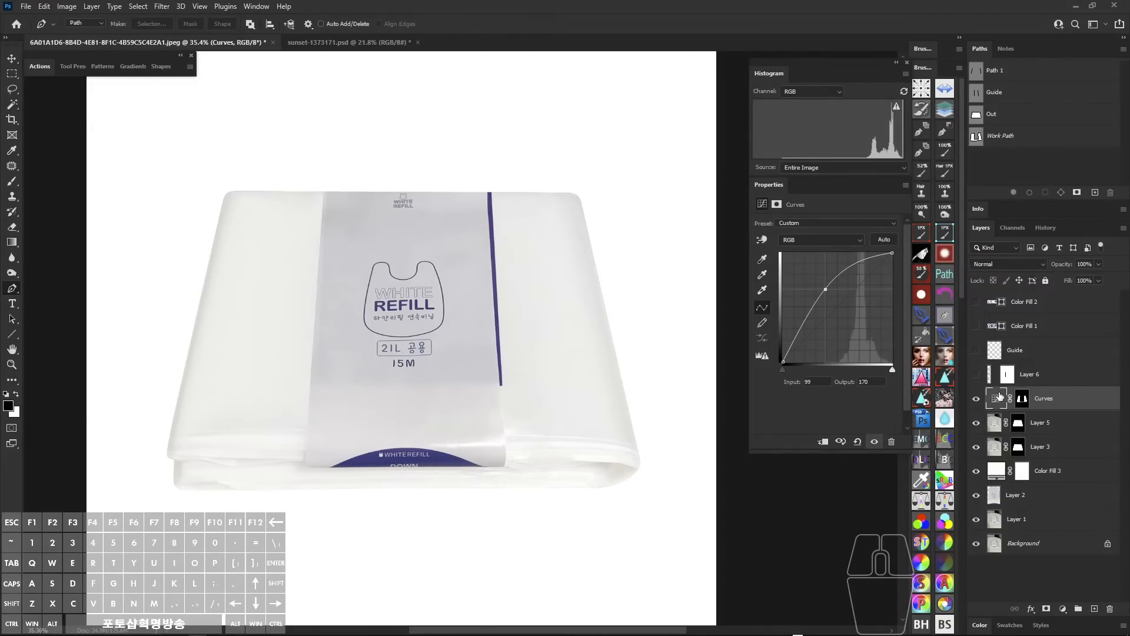
# - Soften the film brightening by moving the Curves RGB point to input 107, output 164
pyautogui.moveTo(825, 289)
pyautogui.mouseDown()
pyautogui.moveTo(831, 309)
pyautogui.moveTo(830, 291)
pyautogui.mouseUp()
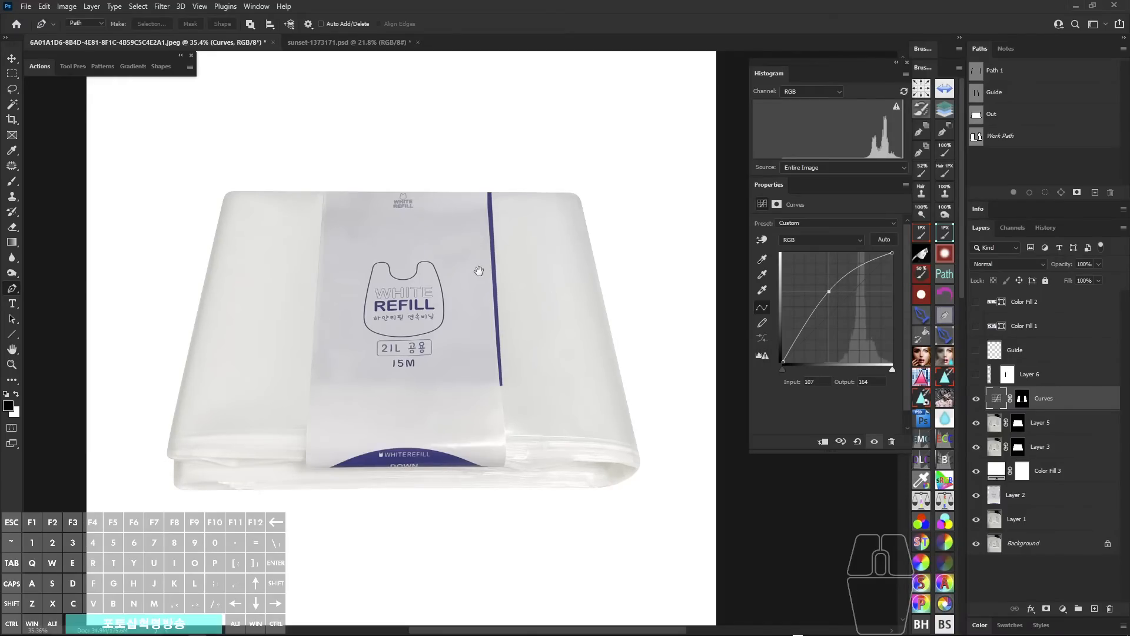
pyautogui.moveTo(452, 309); pyautogui.dragTo(448, 307)
pyautogui.moveTo(329, 194)
pyautogui.mouseDown()
pyautogui.moveTo(495, 223)
pyautogui.moveTo(484, 469)
pyautogui.moveTo(342, 471)
pyautogui.moveTo(361, 189)
pyautogui.mouseUp()
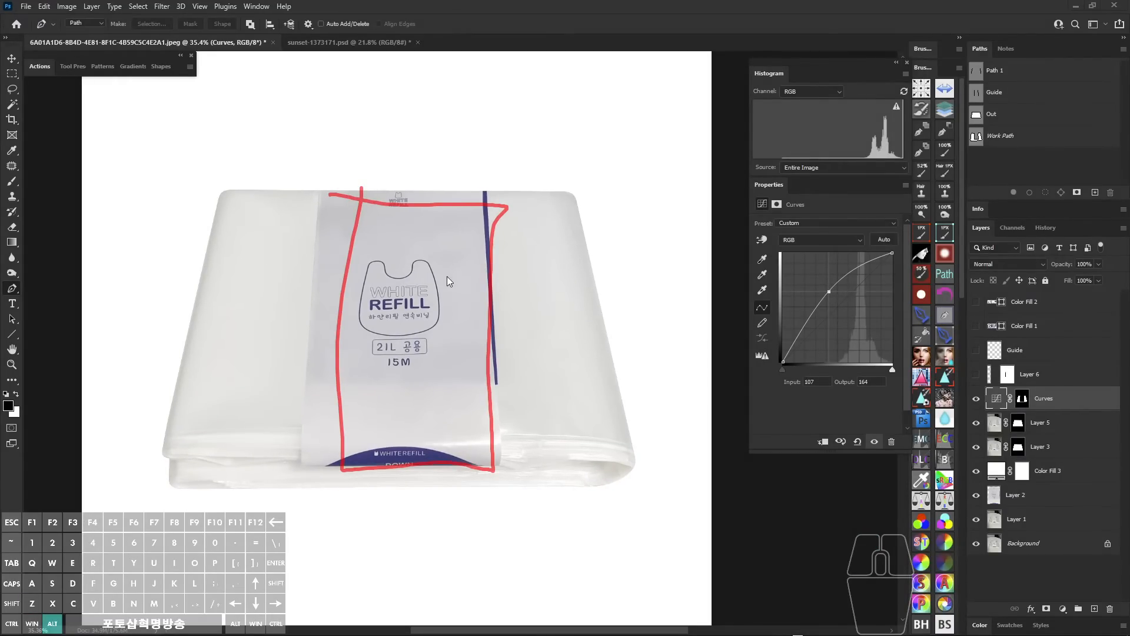
pyautogui.hotkey('alt', 'z')
pyautogui.moveTo(420, 268); pyautogui.dragTo(457, 306)
pyautogui.moveTo(446, 344); pyautogui.dragTo(456, 245)
pyautogui.moveTo(456, 243); pyautogui.dragTo(434, 240)
pyautogui.moveTo(449, 236); pyautogui.dragTo(447, 257)
pyautogui.hotkey('alt', 'z')
pyautogui.moveTo(313, 127)
pyautogui.mouseDown()
pyautogui.moveTo(535, 205)
pyautogui.moveTo(527, 494)
pyautogui.moveTo(329, 338)
pyautogui.moveTo(333, 188)
pyautogui.mouseUp()
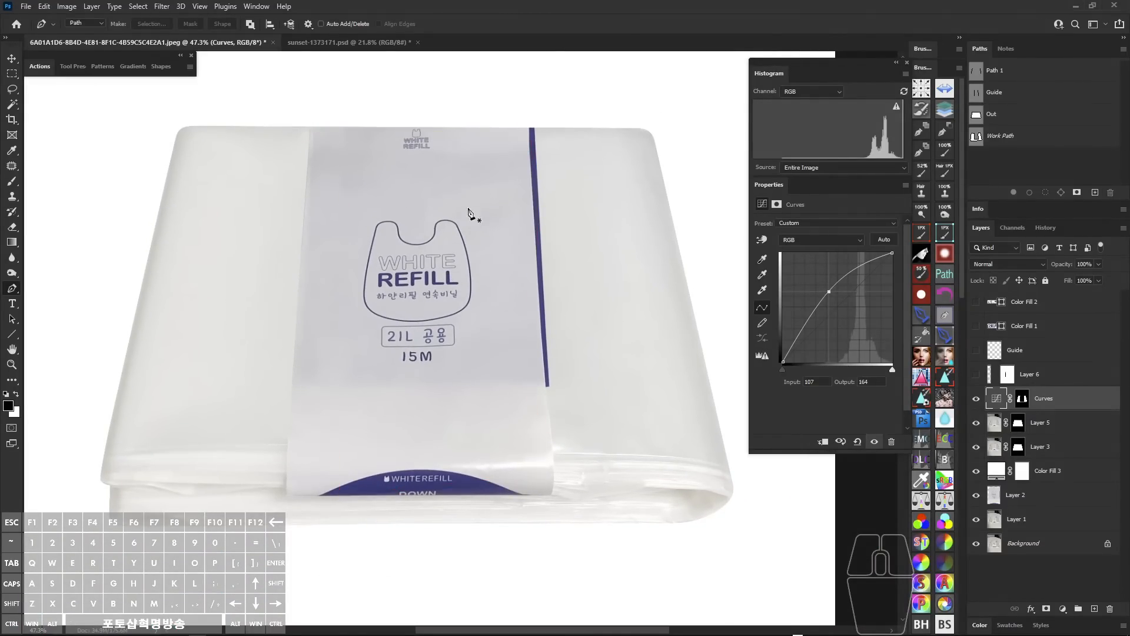
pyautogui.moveTo(412, 159); pyautogui.dragTo(431, 205)
pyautogui.moveTo(338, 171); pyautogui.dragTo(364, 181)
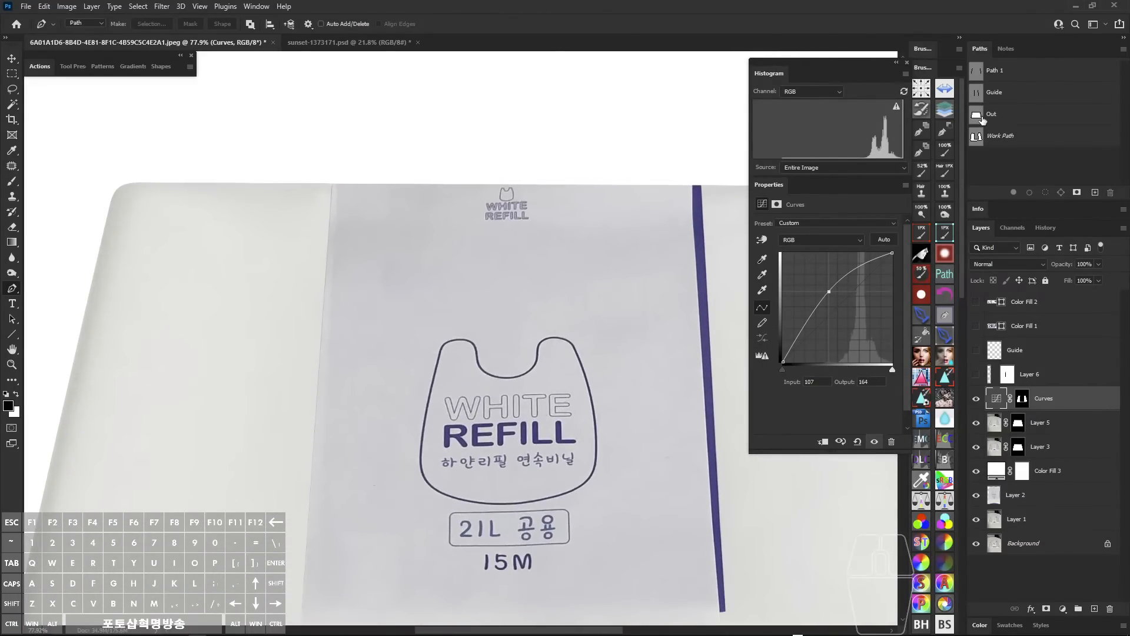
# - Check the Out path around the bag, save the work path as Path 2, and deselect the paths
pyautogui.click(977, 116)
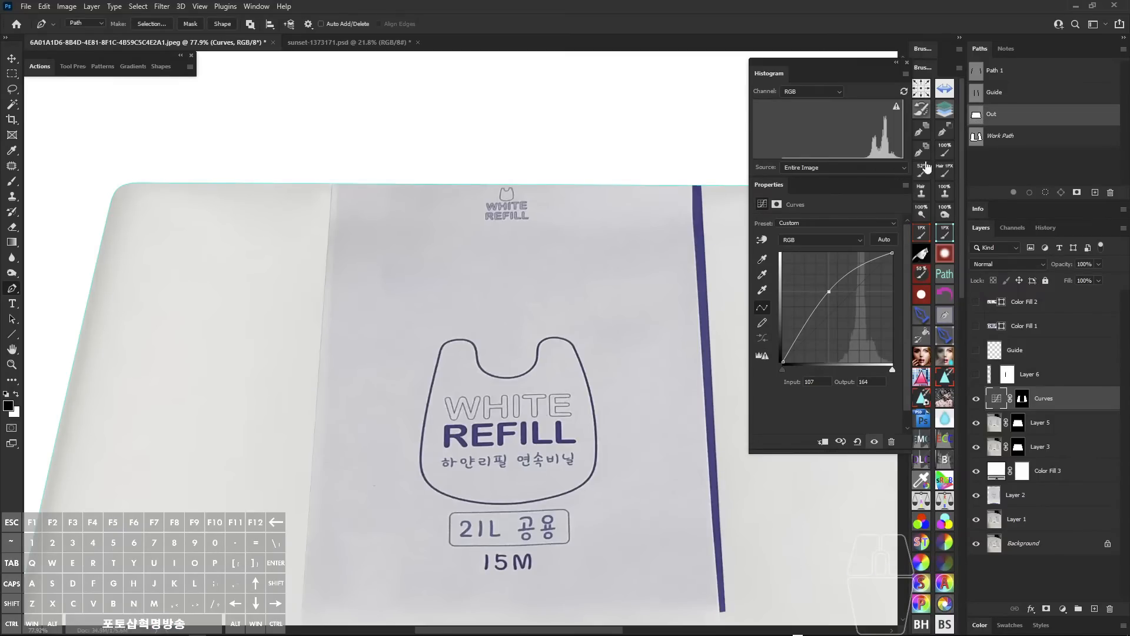
pyautogui.moveTo(547, 255); pyautogui.dragTo(448, 276)
pyautogui.hotkey('ctrl', 'space')
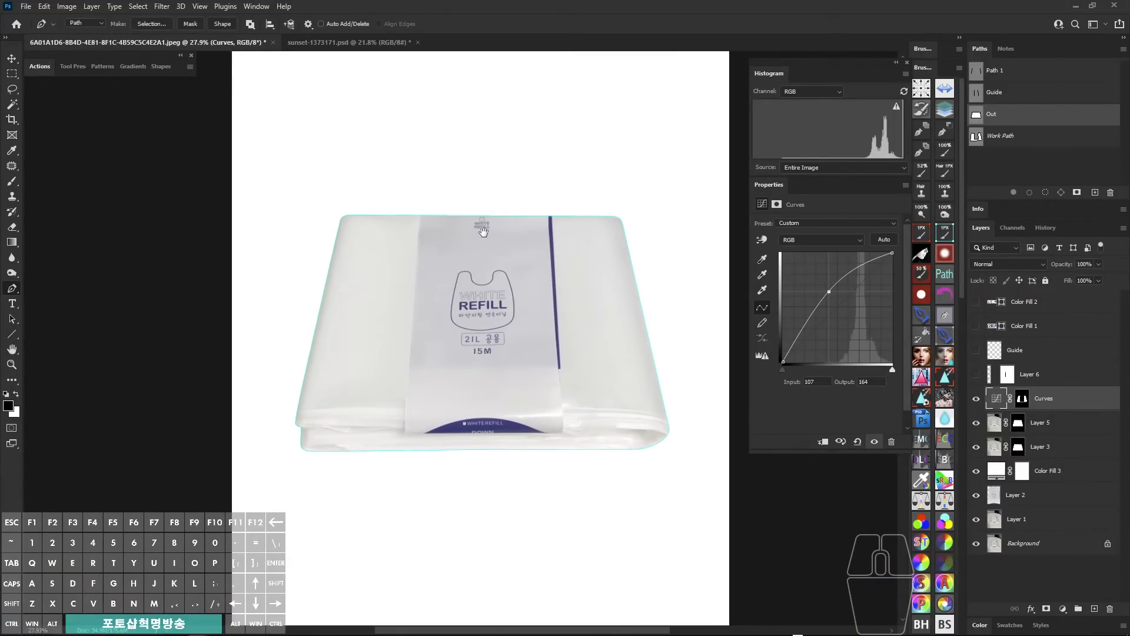
pyautogui.moveTo(478, 228); pyautogui.dragTo(492, 255)
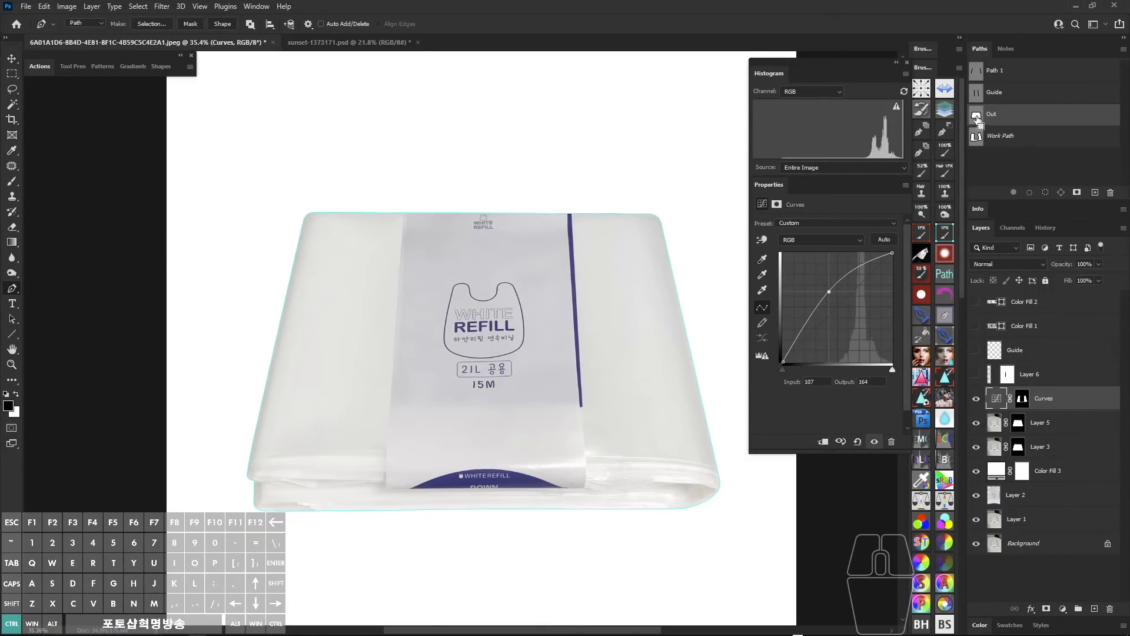
pyautogui.click(981, 165)
pyautogui.doubleClick(1001, 140)
pyautogui.press('Return')
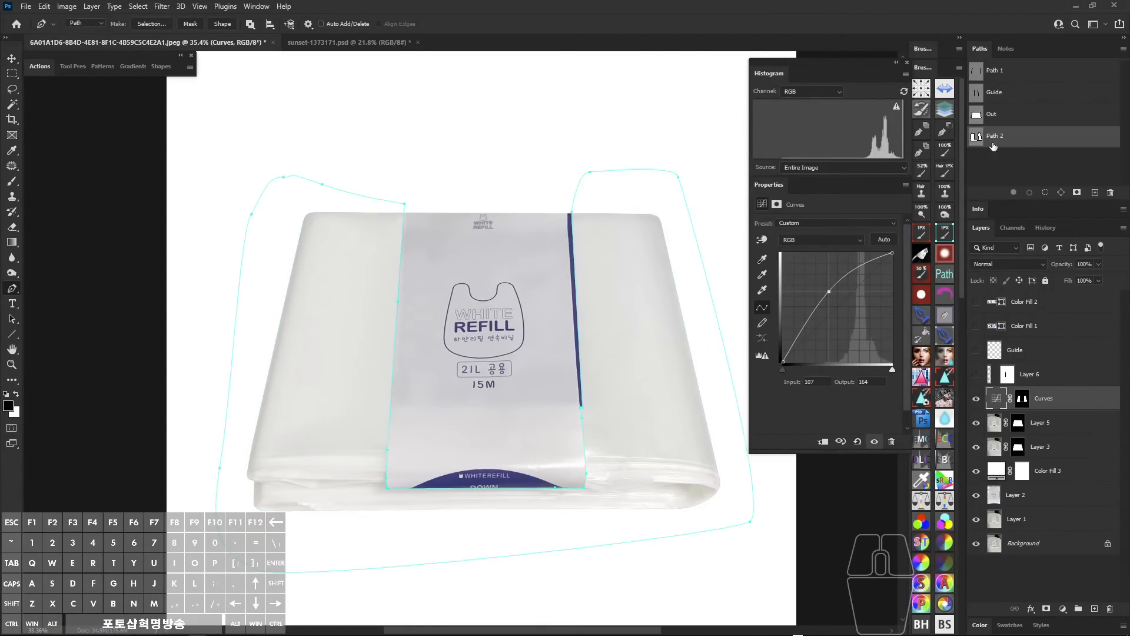
pyautogui.click(1021, 157)
pyautogui.click(1007, 116)
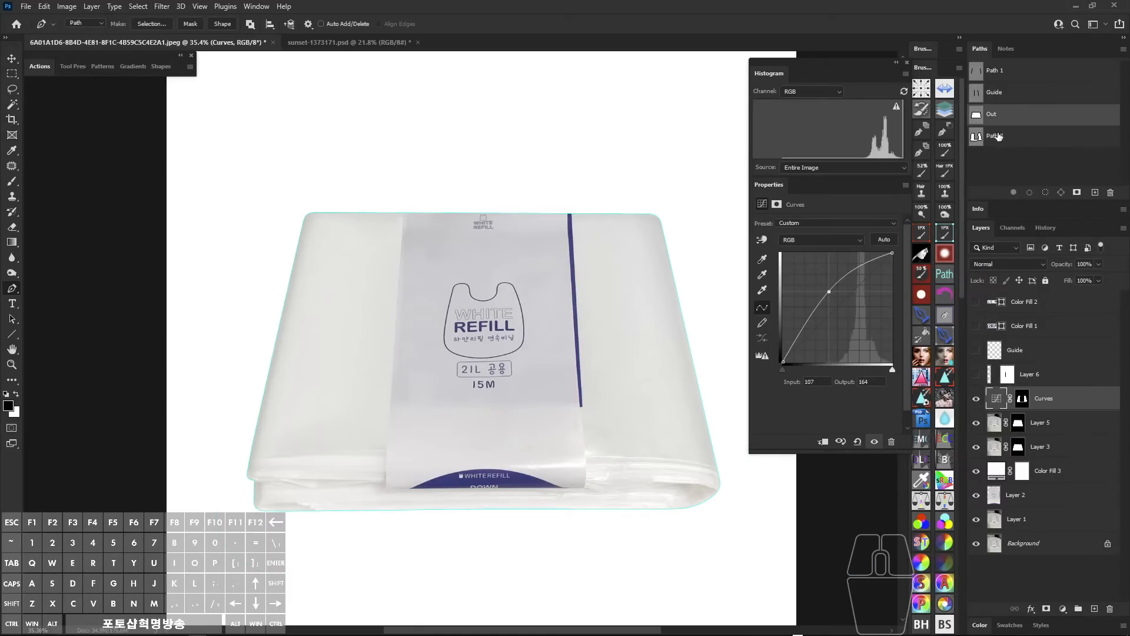
pyautogui.click(1004, 155)
# - Trace the outer edge of the label's blue stripe with the Pen tool, from above the bag down to the stripe's lower end
pyautogui.hotkey('ctrl', 'space')
pyautogui.moveTo(594, 215); pyautogui.dragTo(628, 263)
pyautogui.click(522, 196)
pyautogui.hotkey('ctrl', 'space')
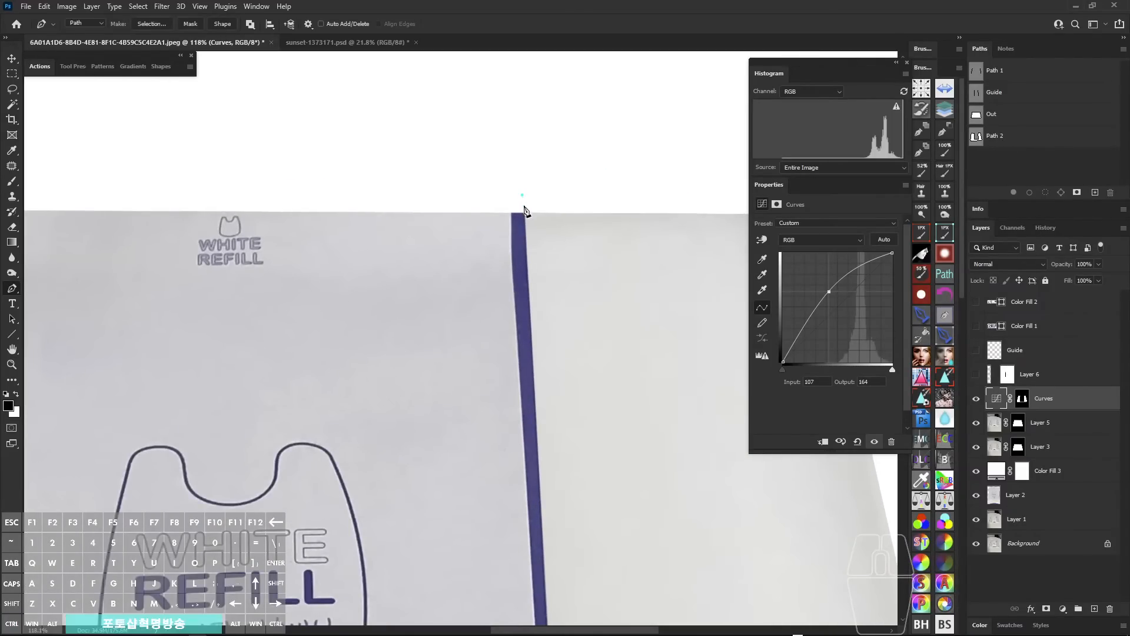
pyautogui.moveTo(526, 232)
pyautogui.mouseDown()
pyautogui.moveTo(521, 377)
pyautogui.moveTo(512, 250)
pyautogui.mouseUp()
pyautogui.click(532, 438)
pyautogui.press('space')
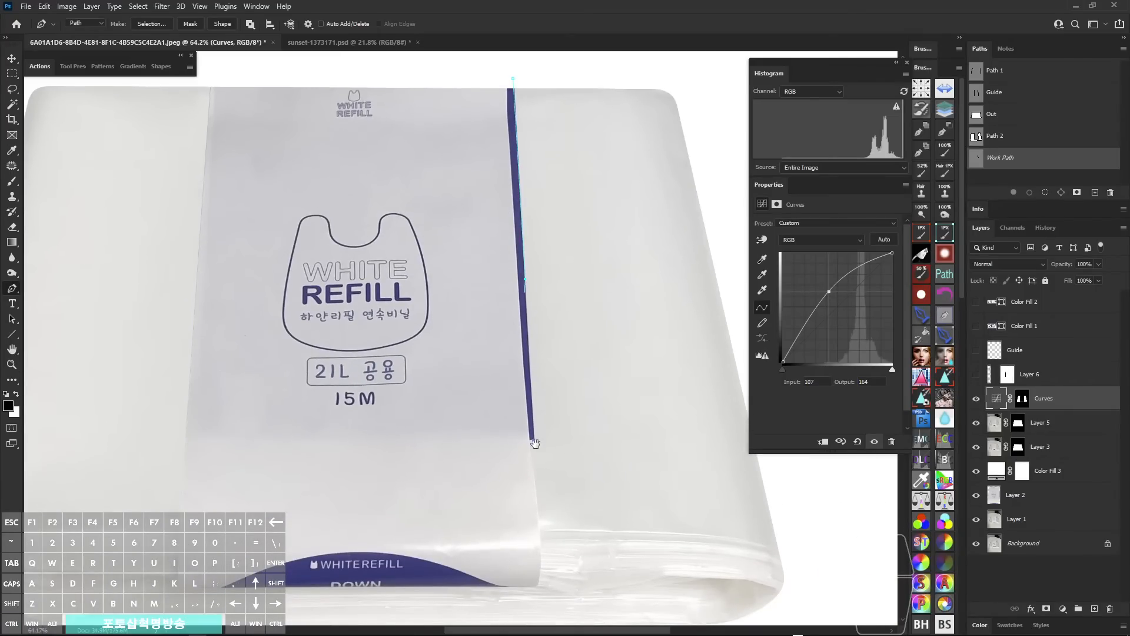
pyautogui.moveTo(532, 442)
pyautogui.mouseDown()
pyautogui.moveTo(525, 299)
pyautogui.moveTo(526, 438)
pyautogui.mouseUp()
pyautogui.press('space')
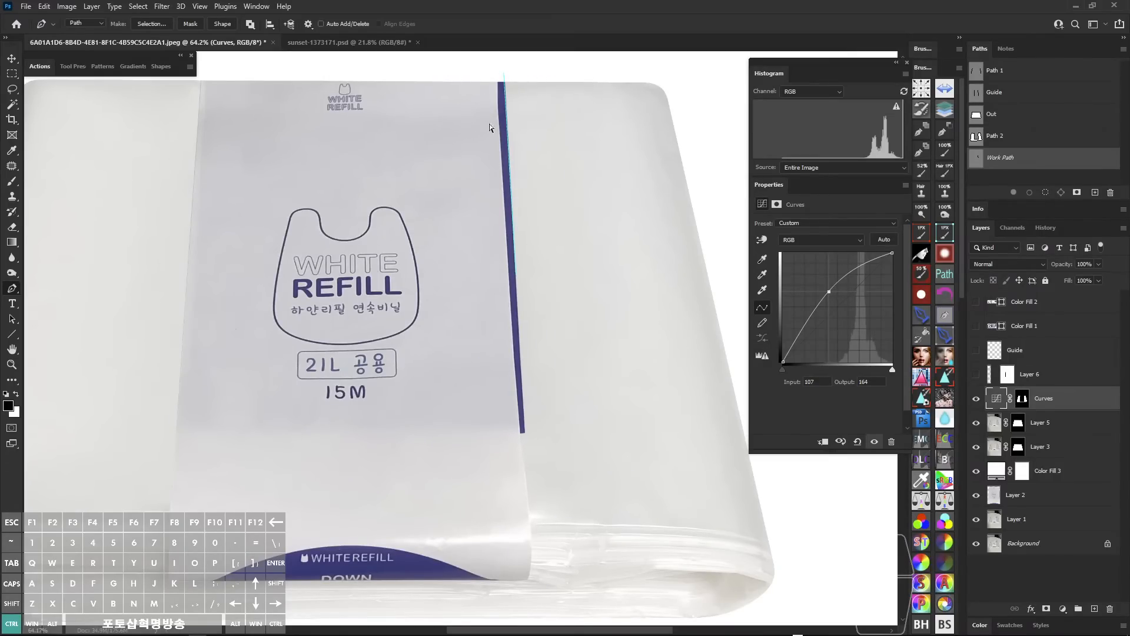
pyautogui.press('space')
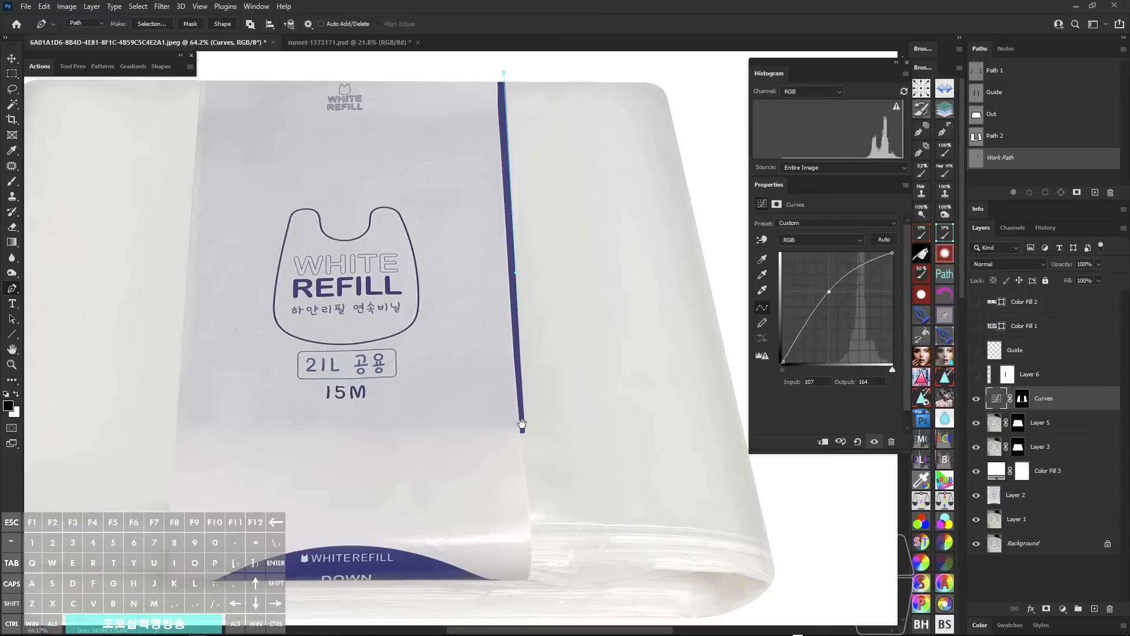
pyautogui.moveTo(522, 425); pyautogui.dragTo(516, 267)
pyautogui.hotkey('ctrl', 'space')
pyautogui.moveTo(510, 282); pyautogui.dragTo(665, 376)
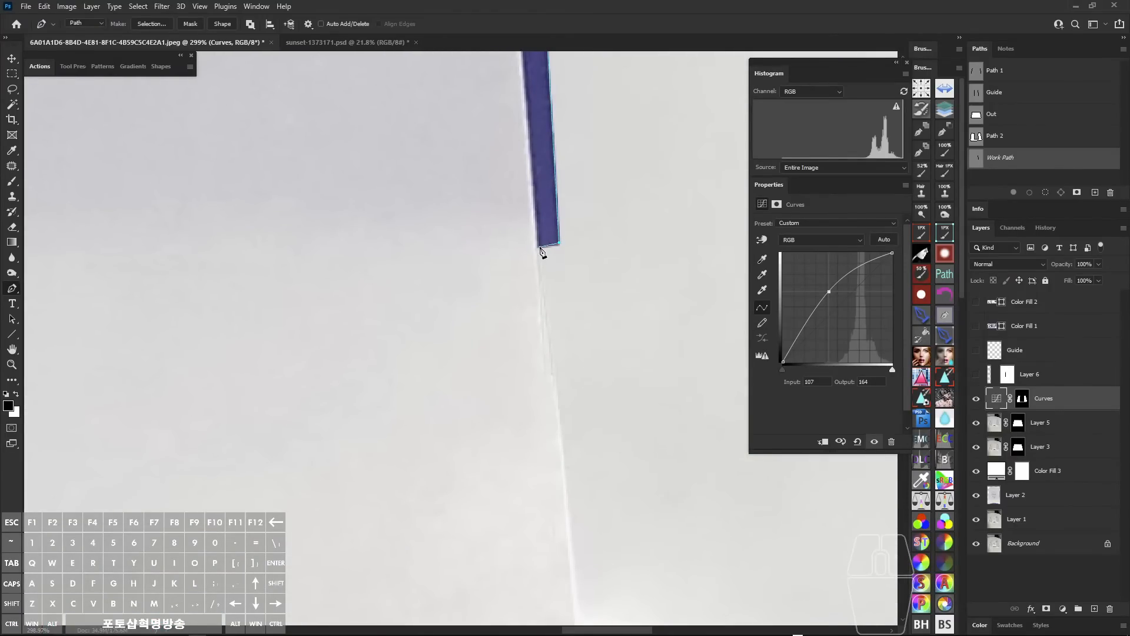
pyautogui.click(539, 248)
# - Continue the pen path down the label's right edge, around its rounded lower corner and along its bottom edge
pyautogui.hotkey('ctrl', 'space')
pyautogui.moveTo(551, 270); pyautogui.dragTo(437, 353)
pyautogui.press('space')
pyautogui.moveTo(567, 436); pyautogui.dragTo(546, 340)
pyautogui.hotkey('ctrl', 'space')
pyautogui.click(541, 335)
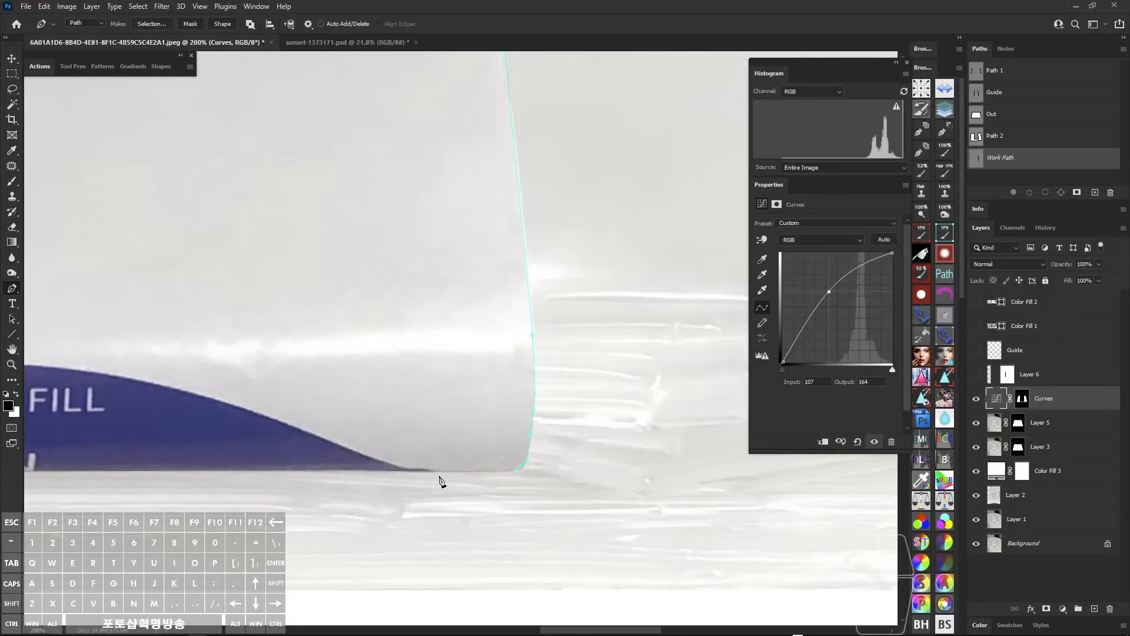
pyautogui.hotkey('ctrl', 'space')
pyautogui.moveTo(430, 471); pyautogui.dragTo(528, 454)
pyautogui.press('space')
pyautogui.hotkey('ctrl', 'space')
pyautogui.moveTo(177, 455); pyautogui.dragTo(230, 462)
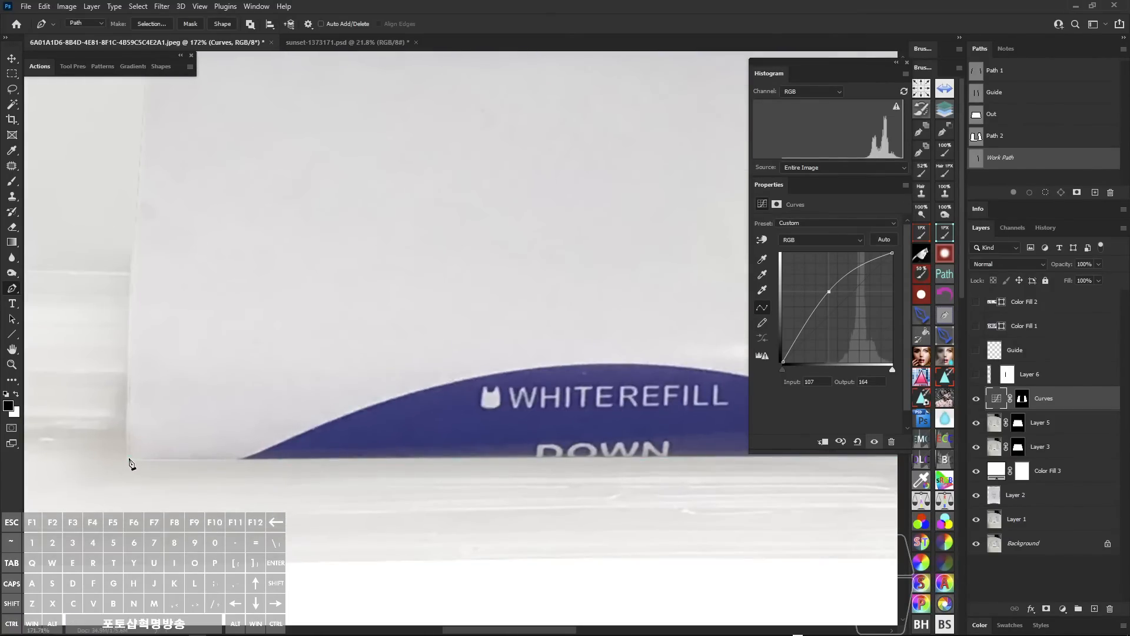
# - Trace the label's lower-left corner and left edge, extend the path above the bag and close it at the starting point
pyautogui.click(129, 459)
pyautogui.hotkey('ctrl', 'space')
pyautogui.moveTo(234, 327); pyautogui.dragTo(194, 324)
pyautogui.press('space')
pyautogui.moveTo(245, 287); pyautogui.dragTo(372, 515)
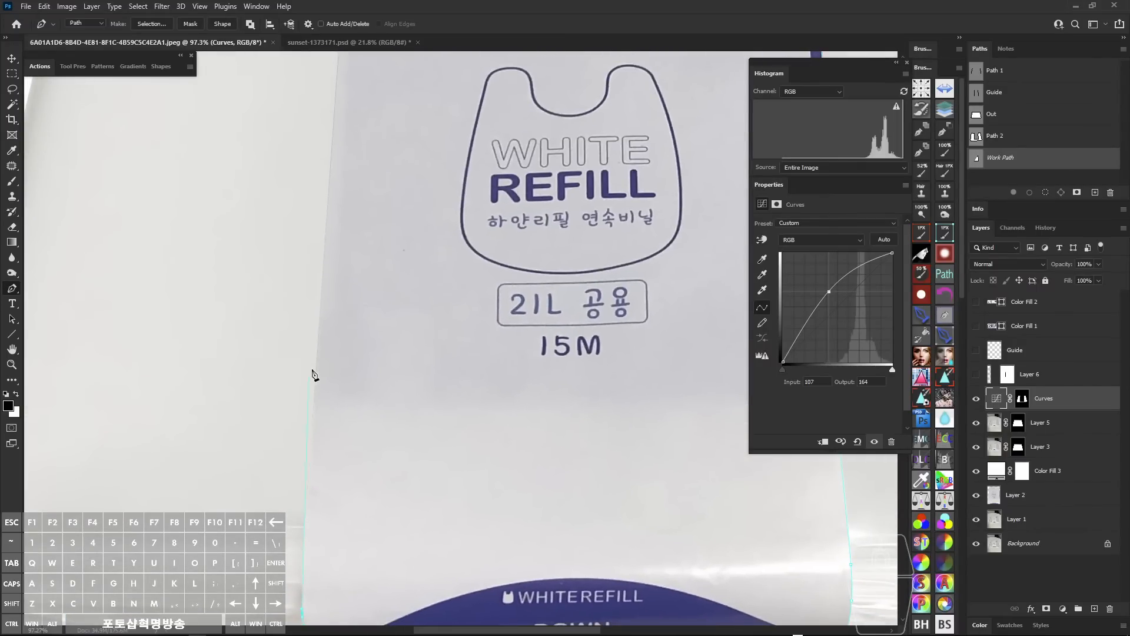
pyautogui.scroll(8, 324, 330)
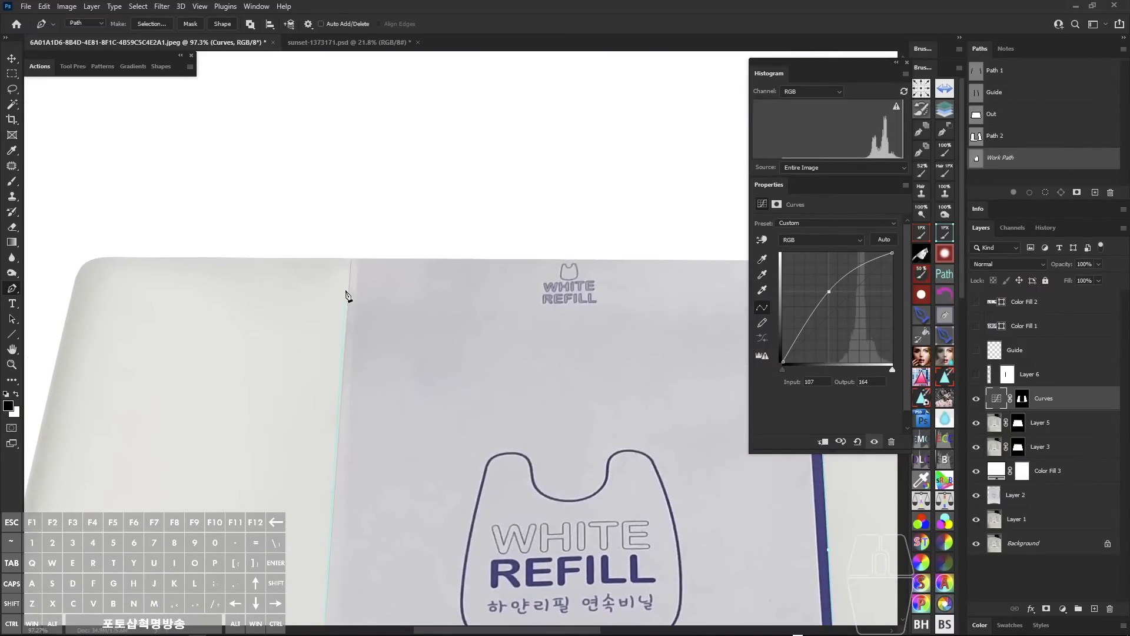
pyautogui.click(351, 258)
pyautogui.scroll(-3, 424, 212)
pyautogui.click(501, 211)
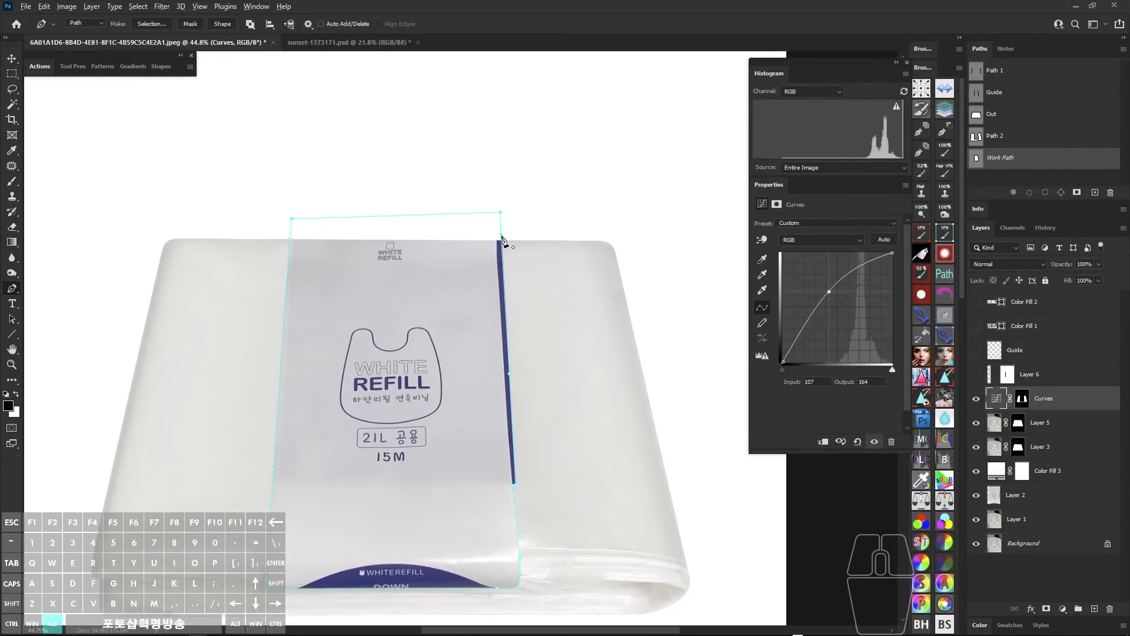
pyautogui.keyDown('alt'); pyautogui.click(501, 234); pyautogui.keyUp('alt')
# - Load the Out path as a selection, intersect it with the work path, and add a Curves adjustment layer masked to the label
pyautogui.moveTo(529, 299); pyautogui.dragTo(561, 285)
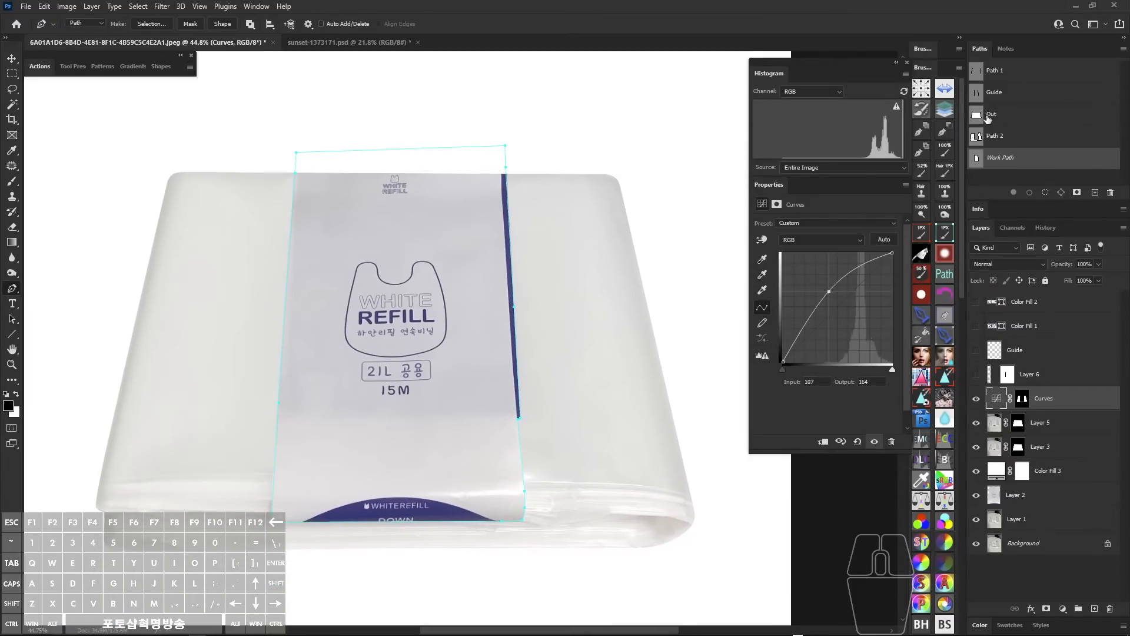
pyautogui.keyDown('ctrl'); pyautogui.click(975, 115); pyautogui.keyUp('ctrl')
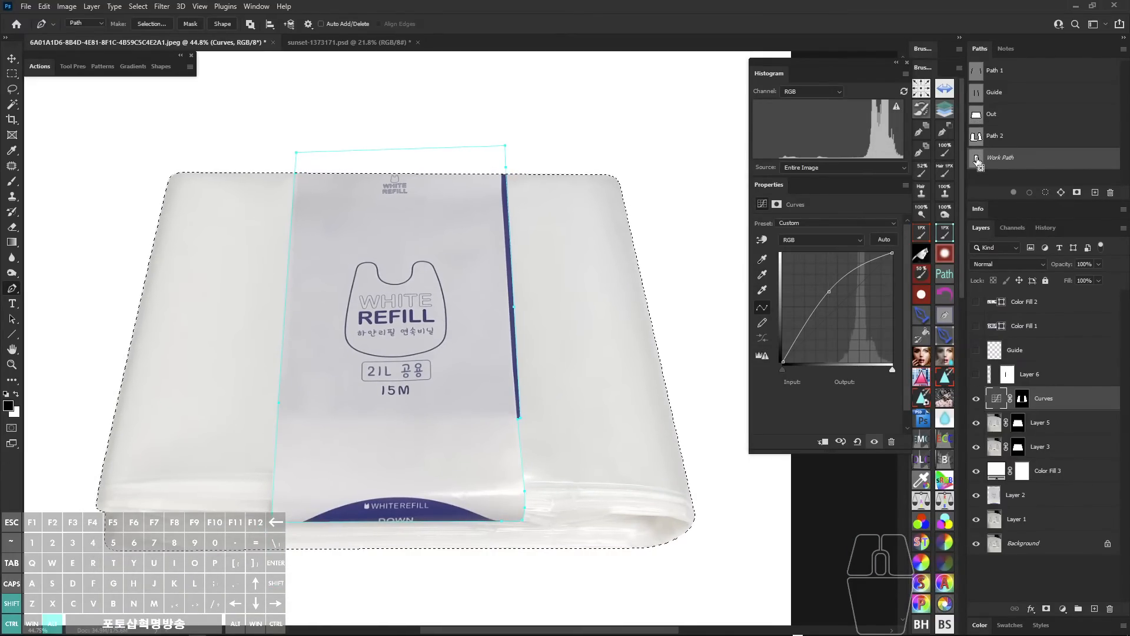
pyautogui.keyDown('ctrl'); pyautogui.click(976, 158); pyautogui.keyUp('ctrl')
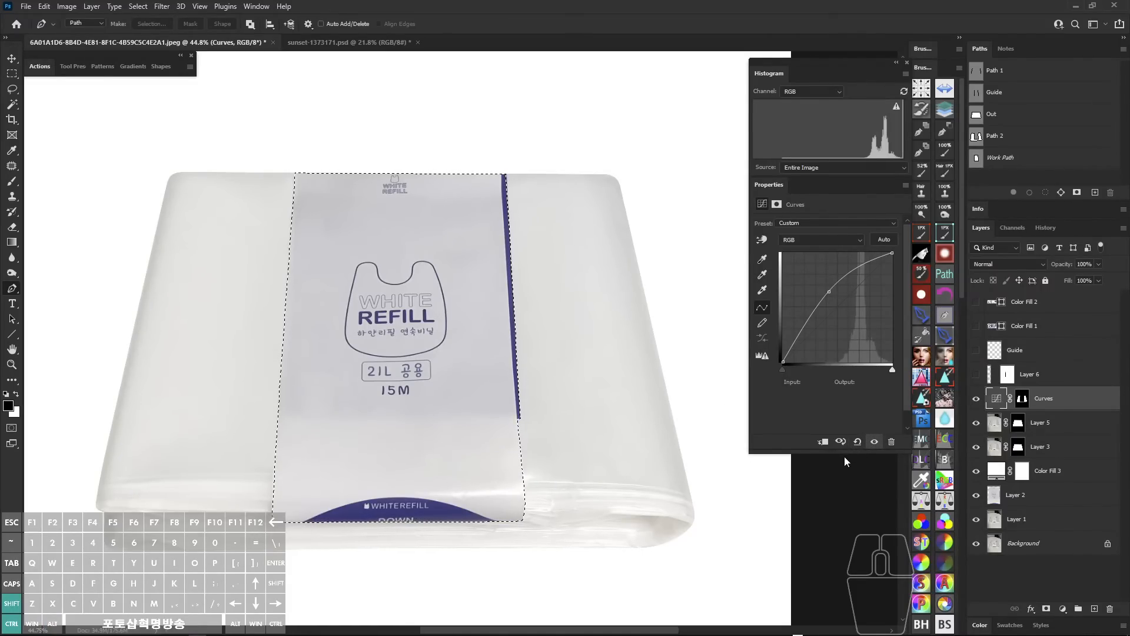
pyautogui.hotkey('ctrl', 'shift', 'm')
pyautogui.moveTo(608, 436); pyautogui.dragTo(646, 423)
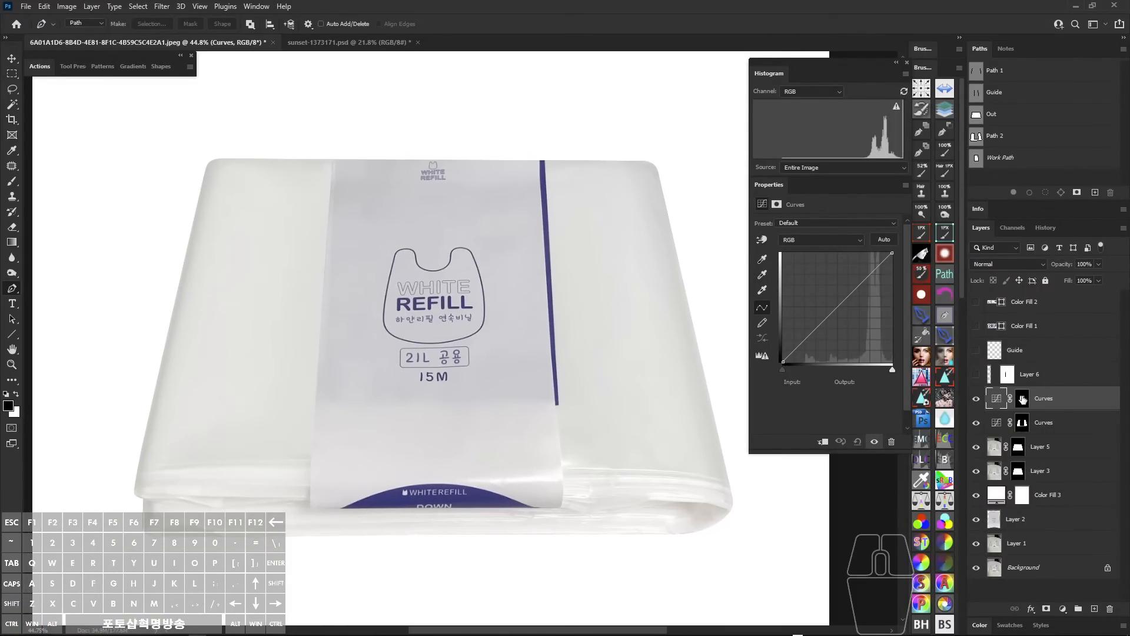
# - Brighten the label by raising the Curves RGB midpoint to input 132, output 186
pyautogui.click(1023, 400)
pyautogui.click(996, 399)
pyautogui.moveTo(611, 353); pyautogui.dragTo(567, 354)
pyautogui.moveTo(848, 294); pyautogui.dragTo(839, 282)
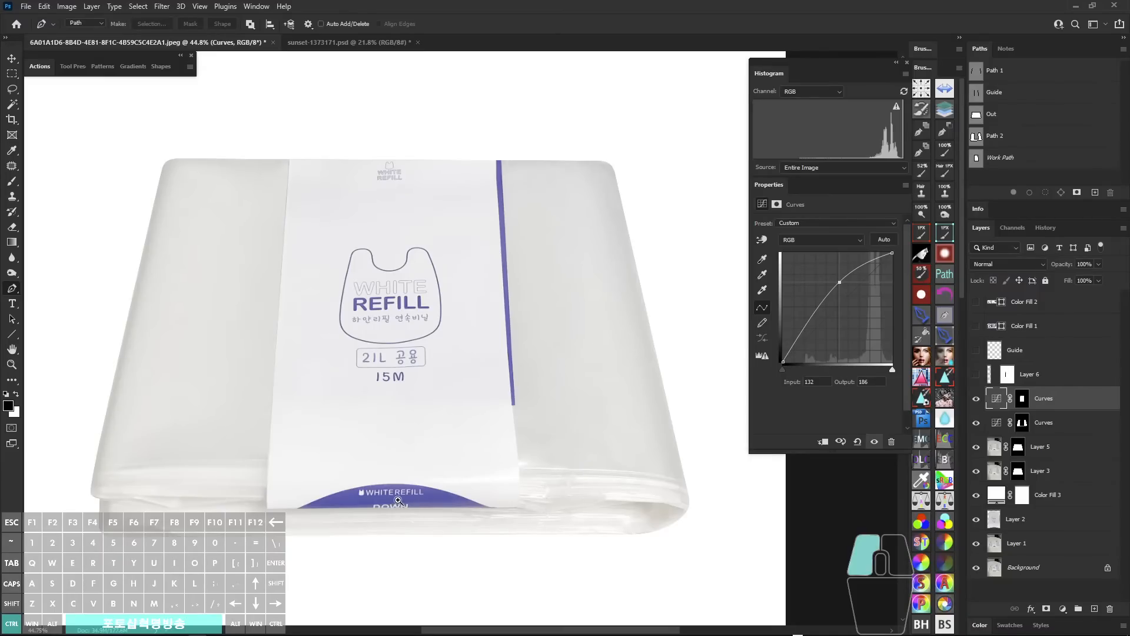
# - Soften the label brightening by moving the Curves RGB point to input 132, output 182
pyautogui.scroll(5, 398, 500)
pyautogui.moveTo(523, 368)
pyautogui.mouseDown()
pyautogui.moveTo(471, 411)
pyautogui.moveTo(504, 352)
pyautogui.mouseUp()
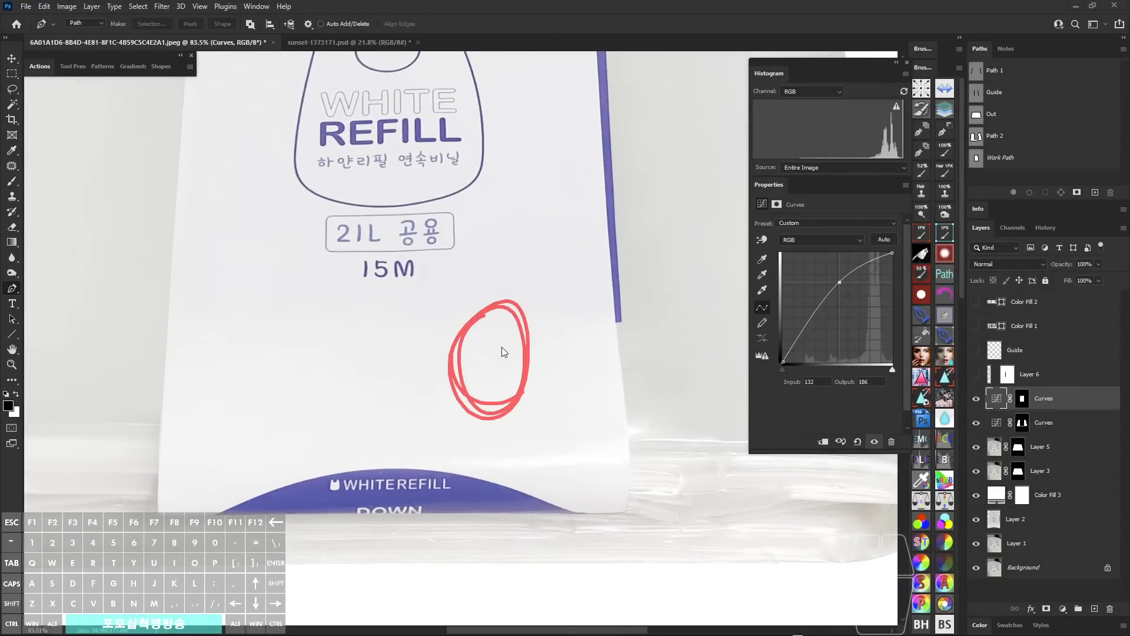
pyautogui.hotkey('alt', 'z')
pyautogui.hotkey('alt', 'z')
pyautogui.moveTo(454, 489); pyautogui.dragTo(456, 492)
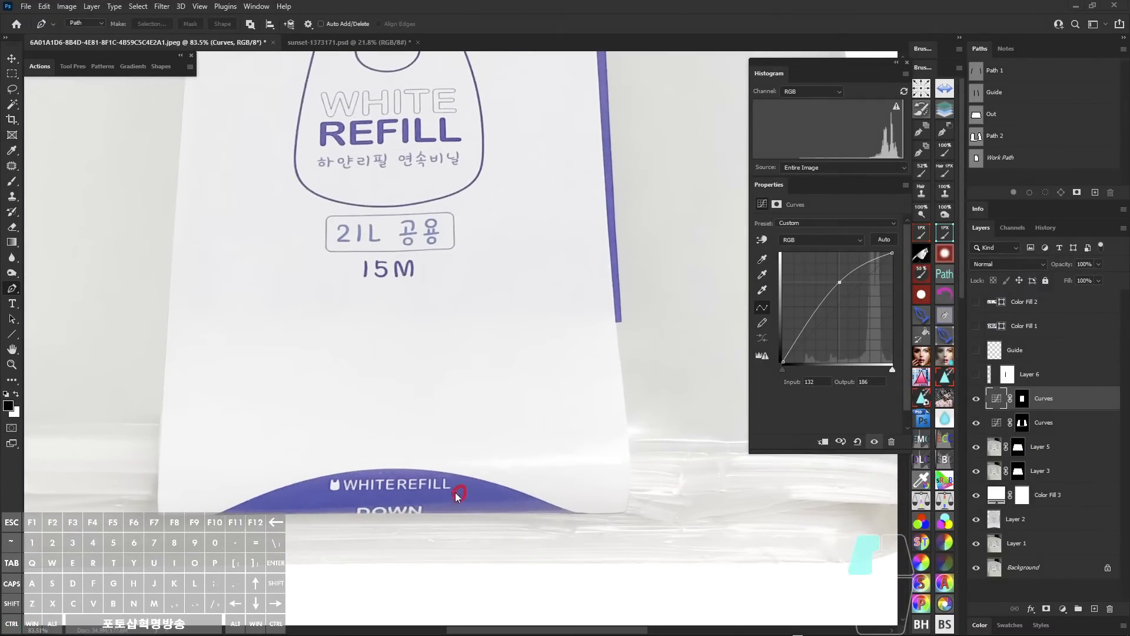
pyautogui.hotkey('alt', 'z')
pyautogui.moveTo(841, 283); pyautogui.dragTo(840, 285)
pyautogui.moveTo(625, 354); pyautogui.dragTo(595, 442)
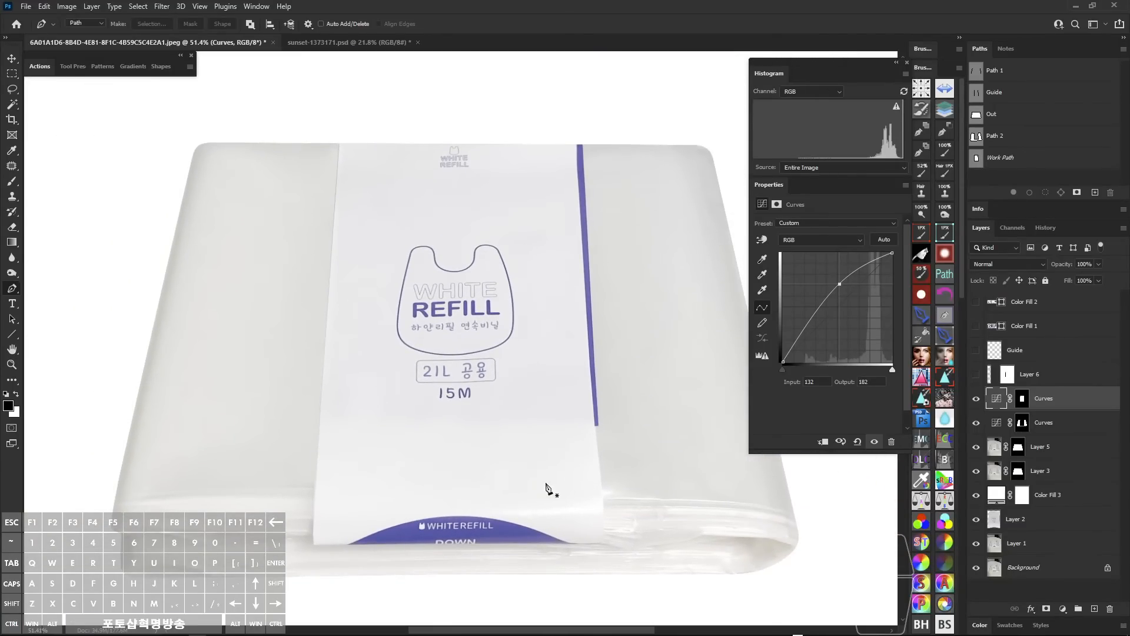
pyautogui.hotkey('alt', 'z')
pyautogui.moveTo(488, 533); pyautogui.dragTo(497, 532)
pyautogui.hotkey('alt', 'z')
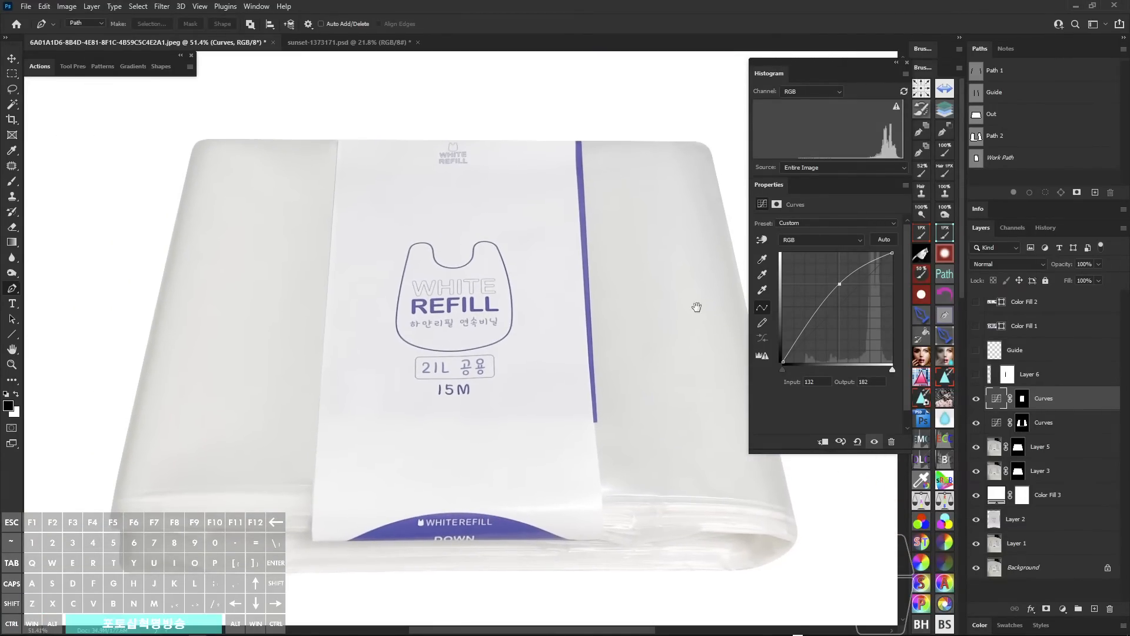
# - Shape the label's RGB curve into an S with points at input 66, output 44, input 157, output 196, and input 190, output 223
pyautogui.click(862, 269)
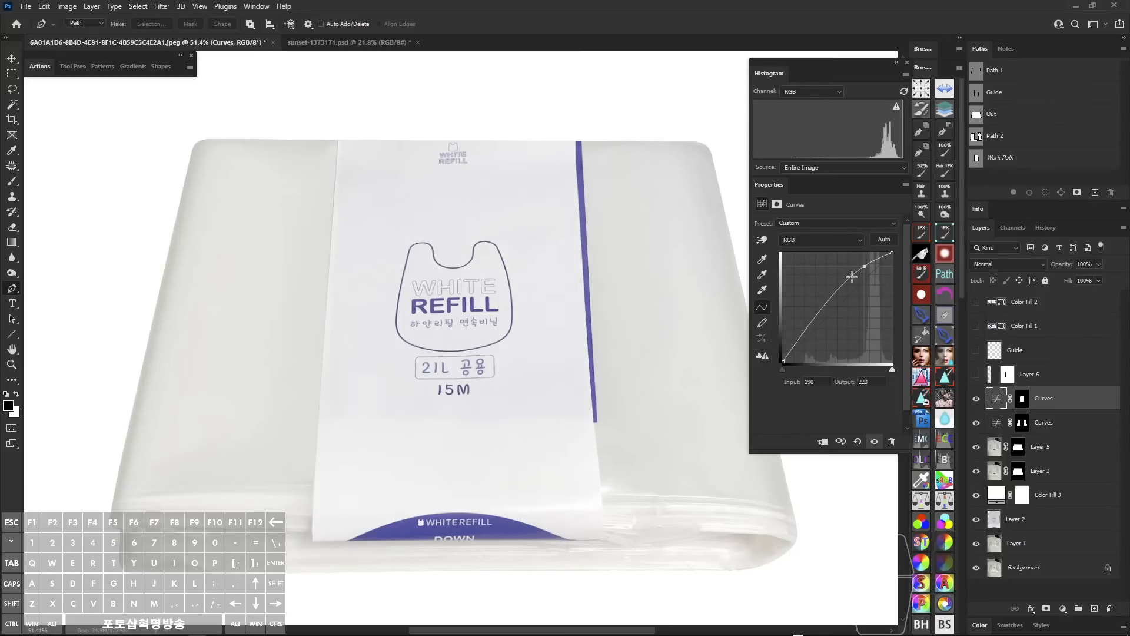
pyautogui.moveTo(836, 292); pyautogui.dragTo(836, 305)
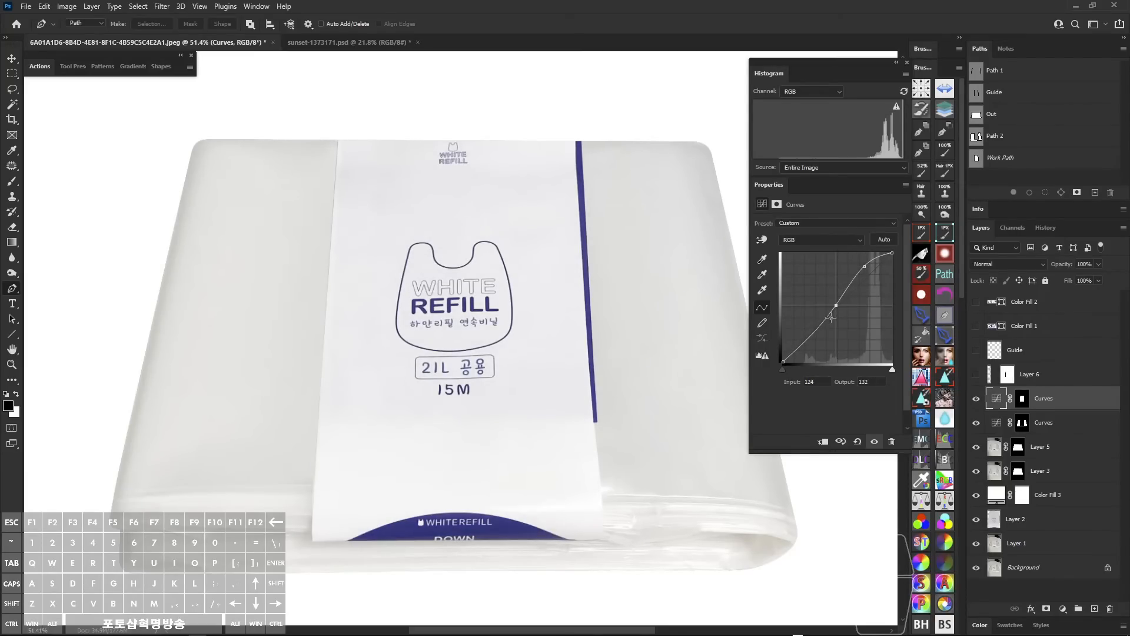
pyautogui.click(810, 338)
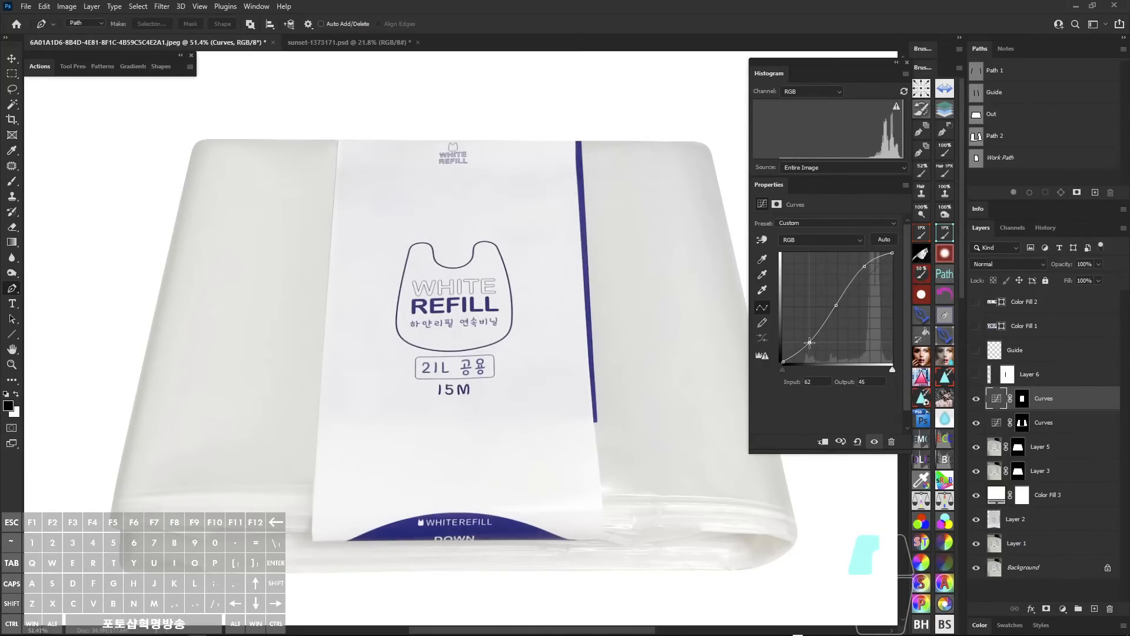
pyautogui.moveTo(810, 344); pyautogui.dragTo(811, 343)
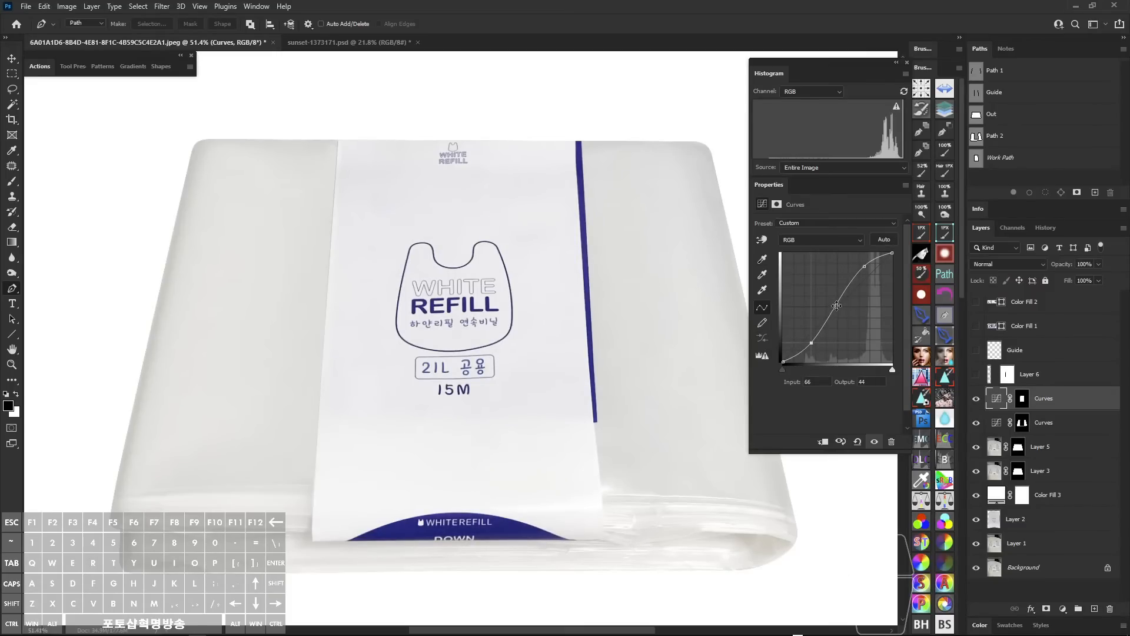
pyautogui.moveTo(836, 305); pyautogui.dragTo(850, 278)
pyautogui.click(851, 285)
# - Compare the label before and after the correction by toggling the visibility of its Curves layer
pyautogui.hotkey('ctrl', 'shift', 'a')
pyautogui.hotkey('ctrl', 'shift', 'a')
pyautogui.hotkey('ctrl', 'shift', 'a')
pyautogui.hotkey('ctrl', 'shift', 'a')
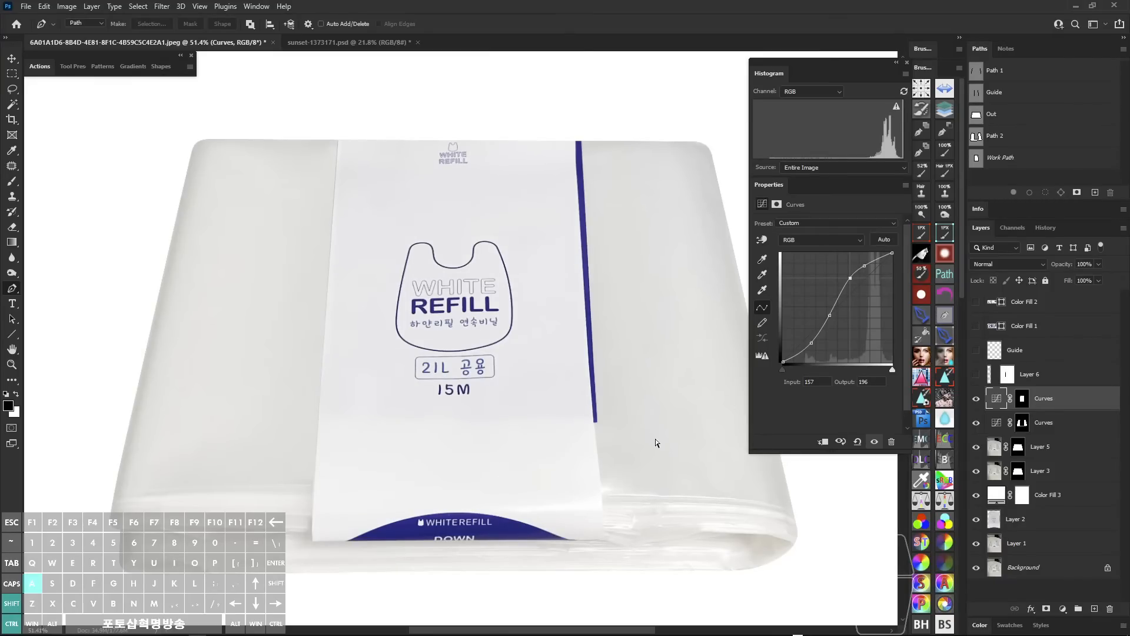
pyautogui.hotkey('ctrl', 'shift', 'a')
pyautogui.hotkey('ctrl', 'shift', 'a')
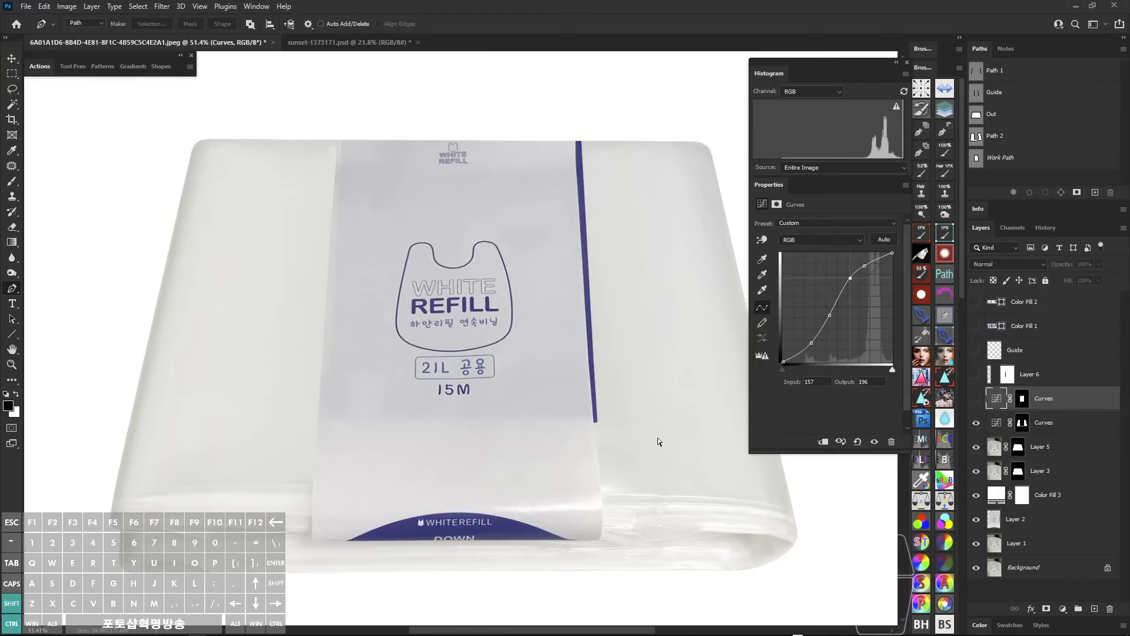
pyautogui.scroll(-3, 652, 440)
pyautogui.moveTo(587, 362)
pyautogui.mouseDown()
pyautogui.moveTo(610, 363)
pyautogui.moveTo(580, 353)
pyautogui.mouseUp()
pyautogui.moveTo(623, 350); pyautogui.dragTo(598, 349)
pyautogui.hotkey('ctrl', 'shift', 'a')
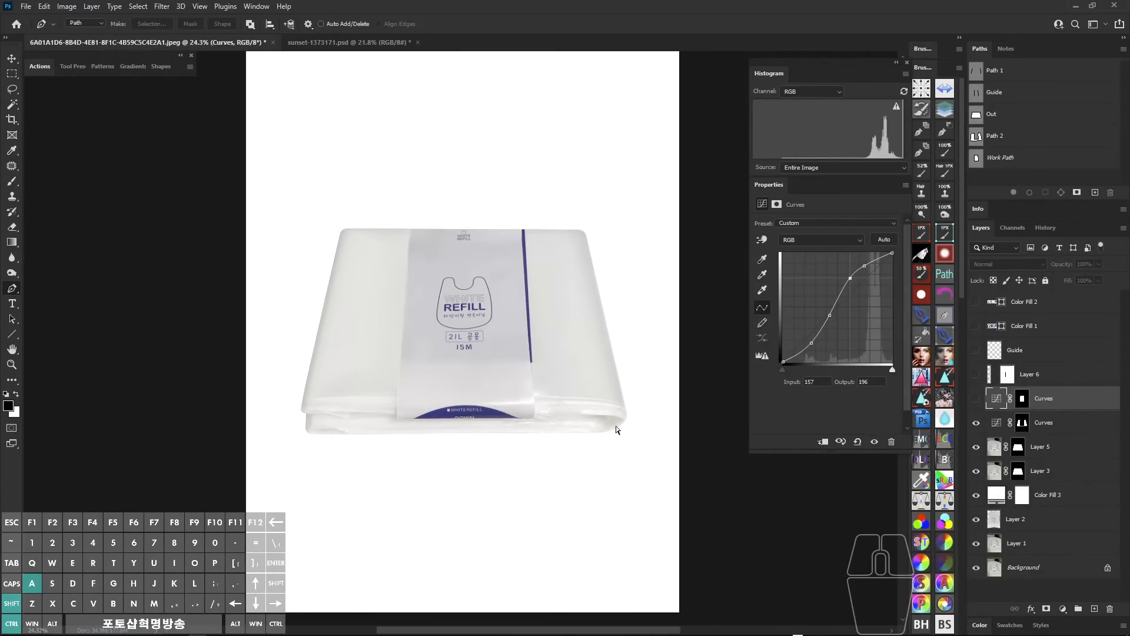
pyautogui.hotkey('ctrl', 'shift', 'a')
pyautogui.moveTo(512, 318); pyautogui.dragTo(547, 372)
pyautogui.hotkey('ctrl', 'shift', 'a')
pyautogui.hotkey('ctrl', 'shift', 'a')
pyautogui.scroll(-3, 620, 403)
pyautogui.hotkey('ctrl', 'shift', 'a')
pyautogui.hotkey('ctrl', 'shift', 'a')
pyautogui.hotkey('ctrl', 'shift', 'a')
pyautogui.hotkey('ctrl', 'shift', 'a')
pyautogui.moveTo(548, 372); pyautogui.dragTo(625, 379)
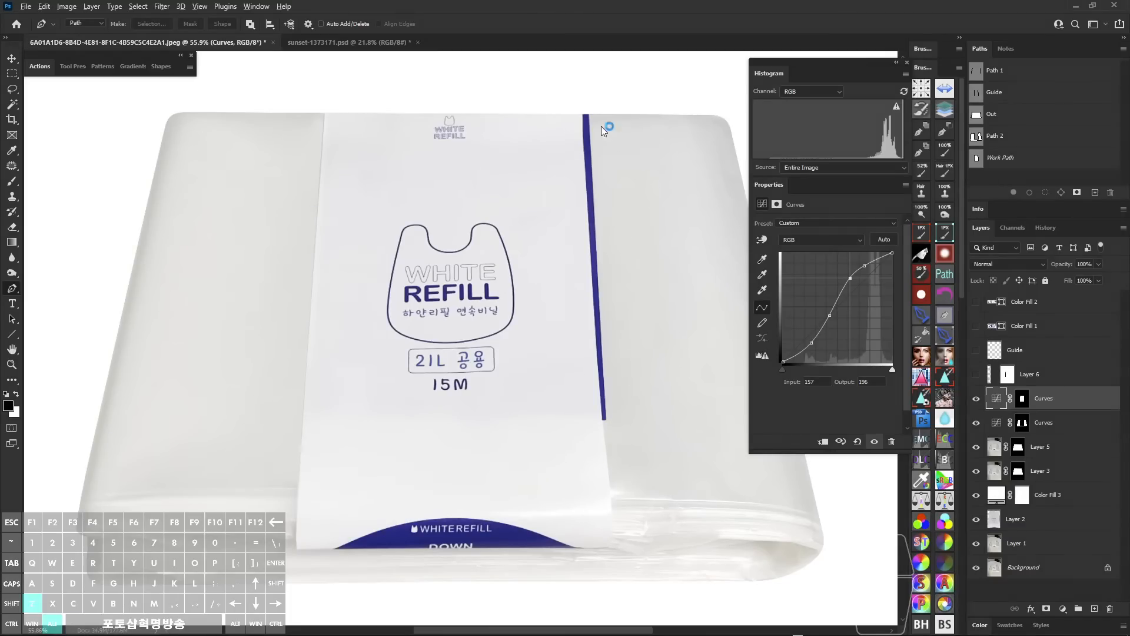
pyautogui.click(585, 113)
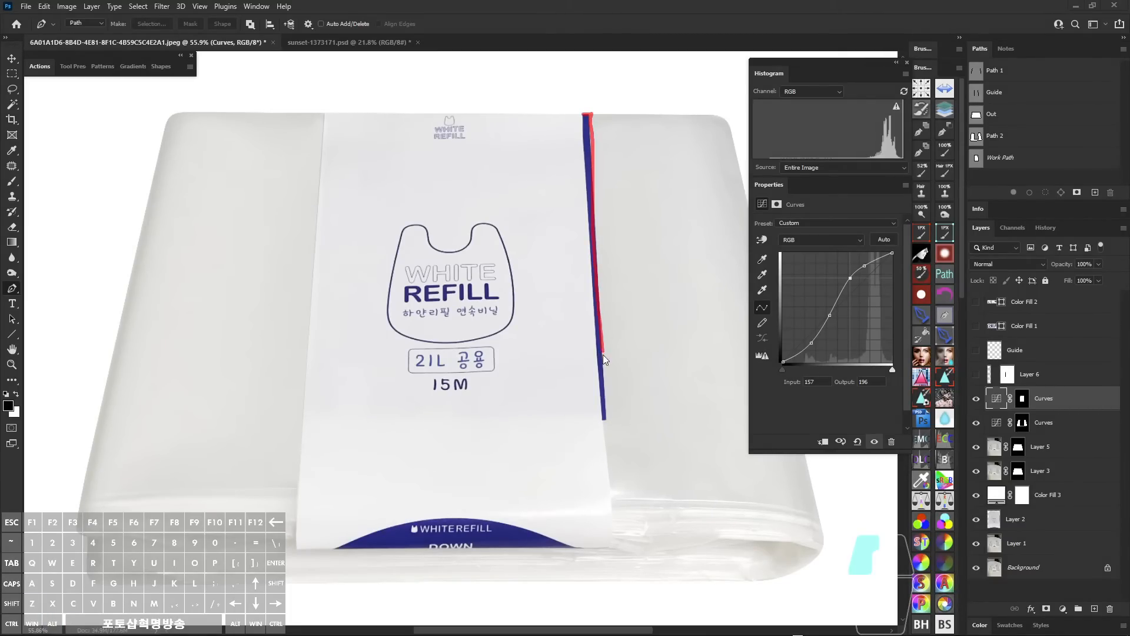
pyautogui.moveTo(603, 354); pyautogui.dragTo(597, 414)
pyautogui.hotkey('alt', 'z')
pyautogui.moveTo(628, 319); pyautogui.dragTo(606, 330)
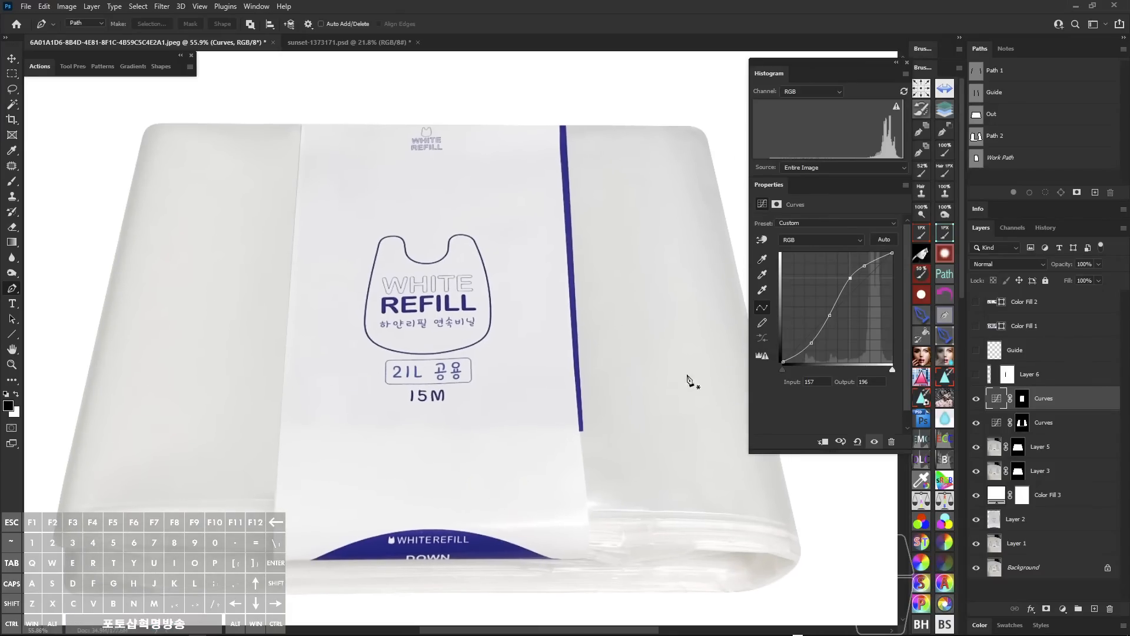
# - Start a new pen path at the top of the label's blue stripe and trace its outer edge down to the lower end
pyautogui.click(1071, 408)
pyautogui.moveTo(595, 247); pyautogui.dragTo(570, 263)
pyautogui.press('a')
pyautogui.hotkey('ctrl', 'space')
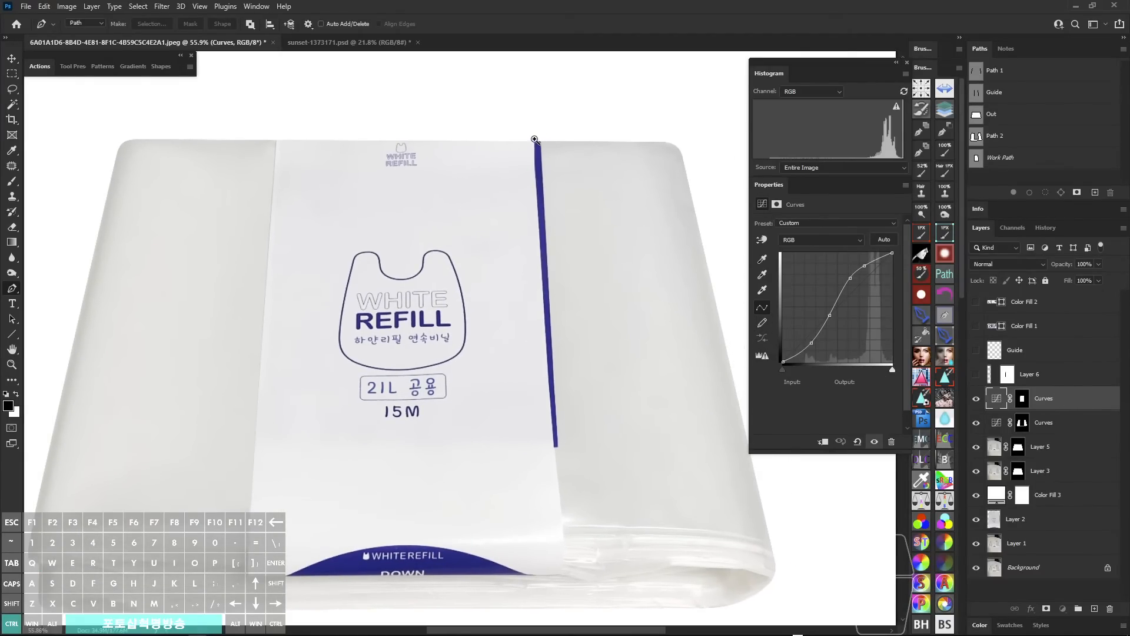
pyautogui.moveTo(535, 140); pyautogui.dragTo(592, 197)
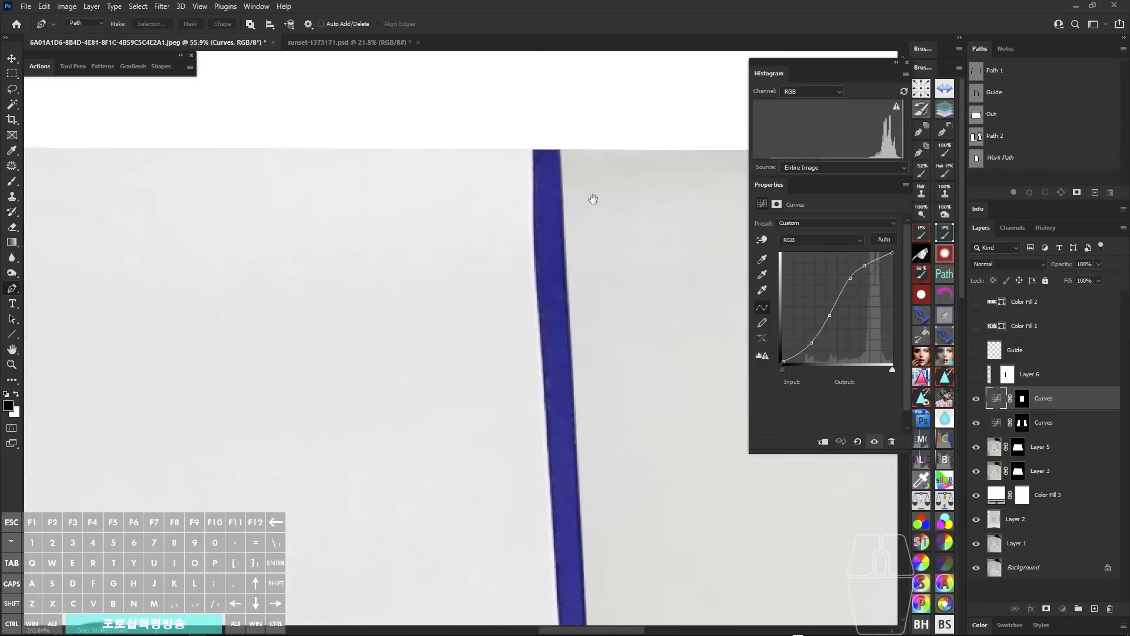
pyautogui.keyDown('ctrl'); pyautogui.keyDown('alt'); pyautogui.click(536, 153); pyautogui.keyUp('alt'); pyautogui.keyUp('ctrl')
pyautogui.hotkey('ctrl', 'space')
pyautogui.moveTo(538, 153); pyautogui.dragTo(516, 255)
pyautogui.click(568, 155)
pyautogui.moveTo(583, 379); pyautogui.dragTo(530, 128)
pyautogui.moveTo(546, 387); pyautogui.dragTo(564, 385)
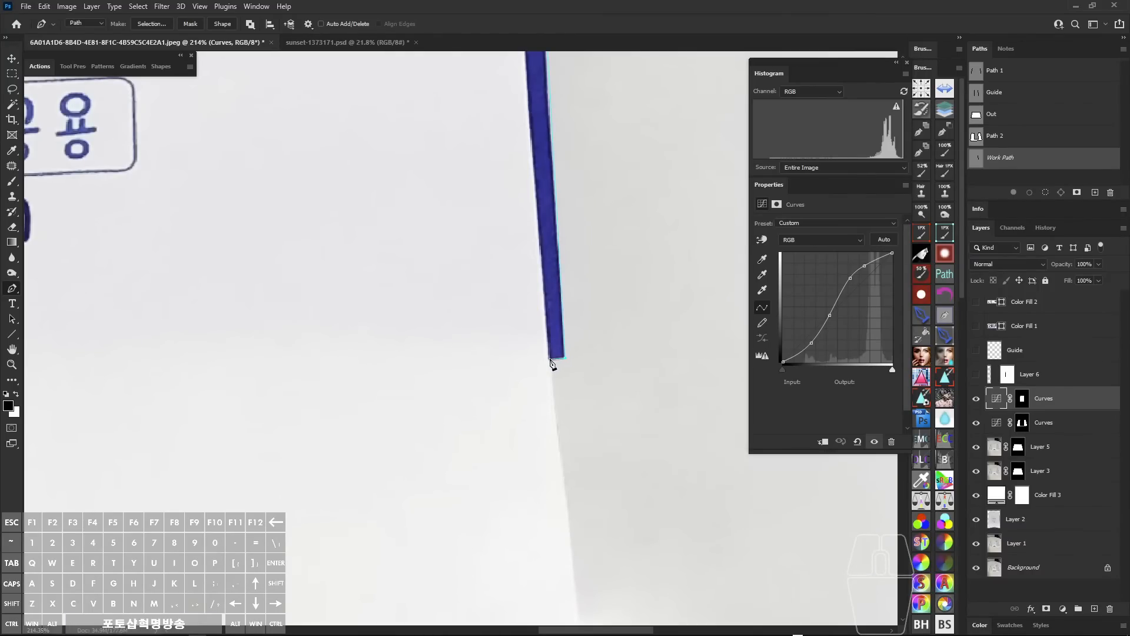
# - Trace the blue stripe's lower end and inner edge back up to the top and close the path around the stripe
pyautogui.moveTo(557, 323)
pyautogui.mouseDown()
pyautogui.moveTo(530, 303)
pyautogui.moveTo(542, 389)
pyautogui.mouseUp()
pyautogui.moveTo(532, 238); pyautogui.dragTo(540, 429)
pyautogui.scroll(-4, 534, 157)
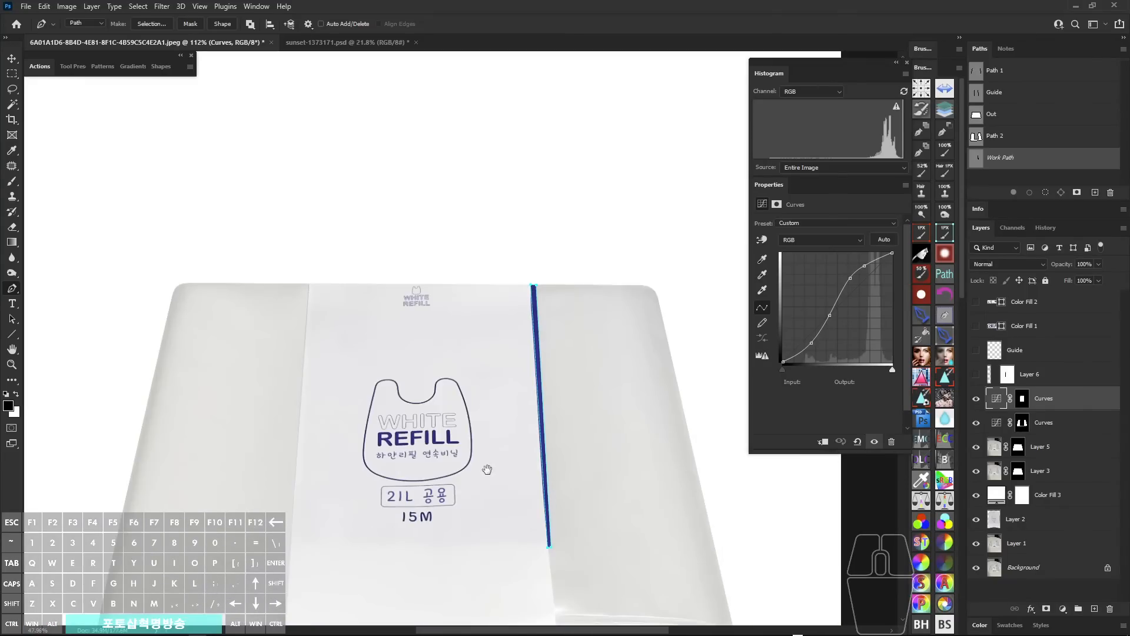
pyautogui.scroll(6, 521, 397)
pyautogui.scroll(-8, 533, 421)
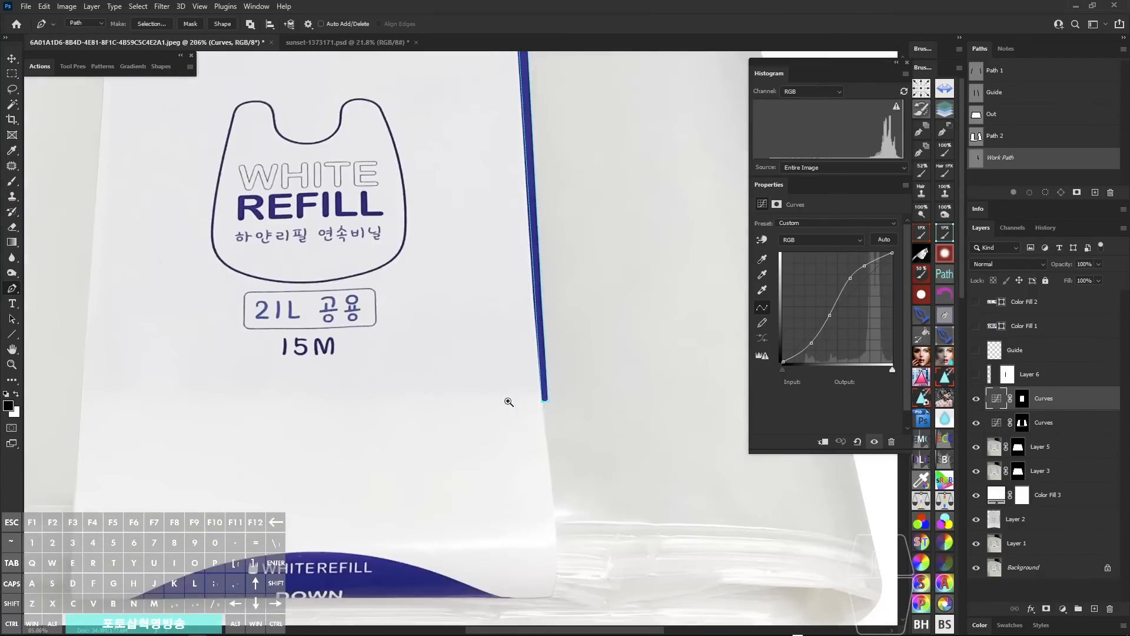
pyautogui.moveTo(516, 421); pyautogui.dragTo(514, 399)
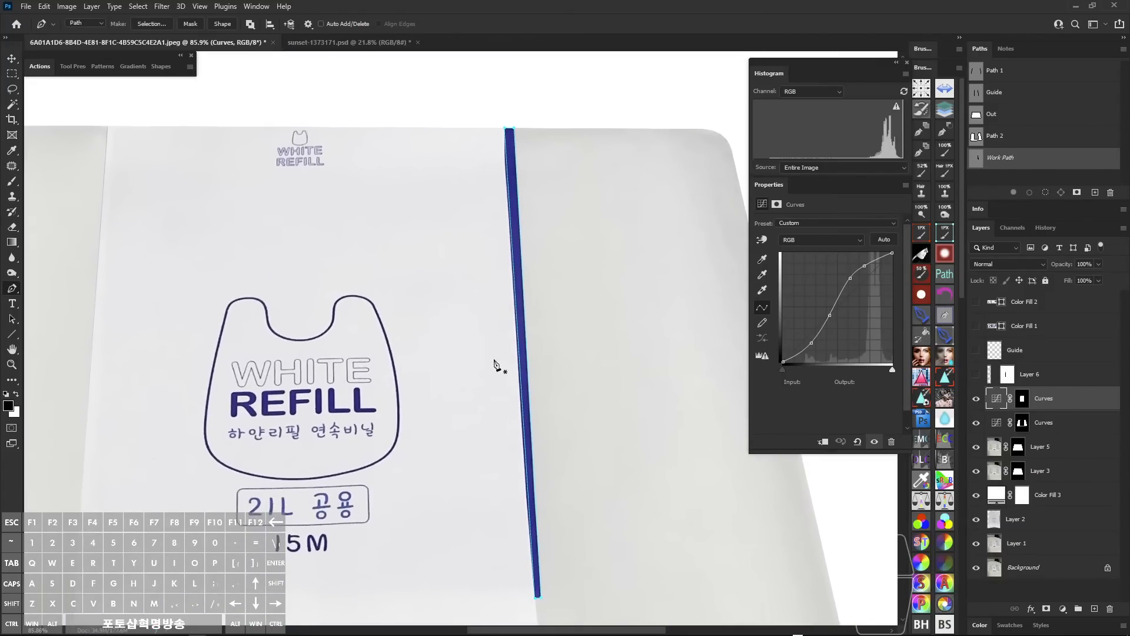
# - Load the blue stripe's path as a selection, add a new layer above the label's Curves and invert the selection
pyautogui.hotkey('ctrl', 'Return')
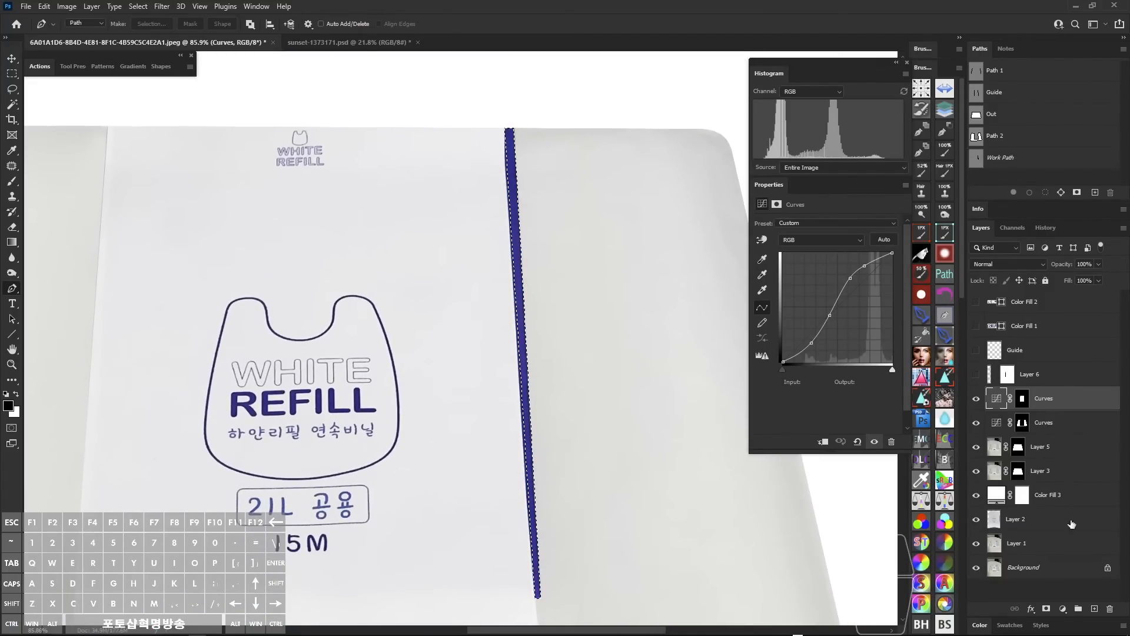
pyautogui.click(1095, 610)
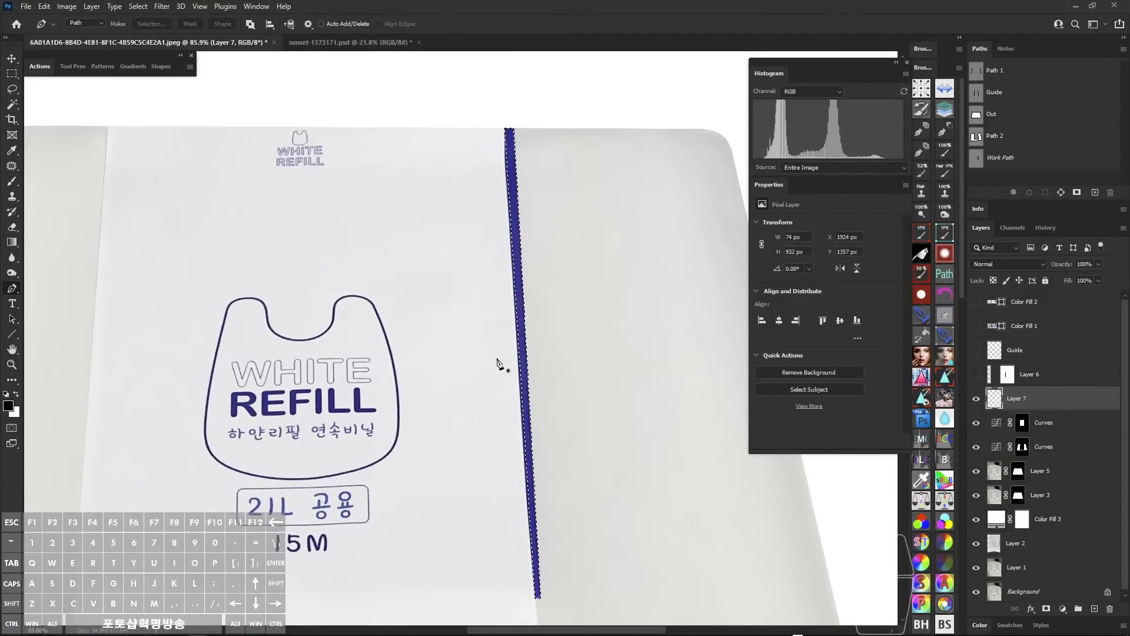
pyautogui.hotkey('ctrl', 'shift', 'i')
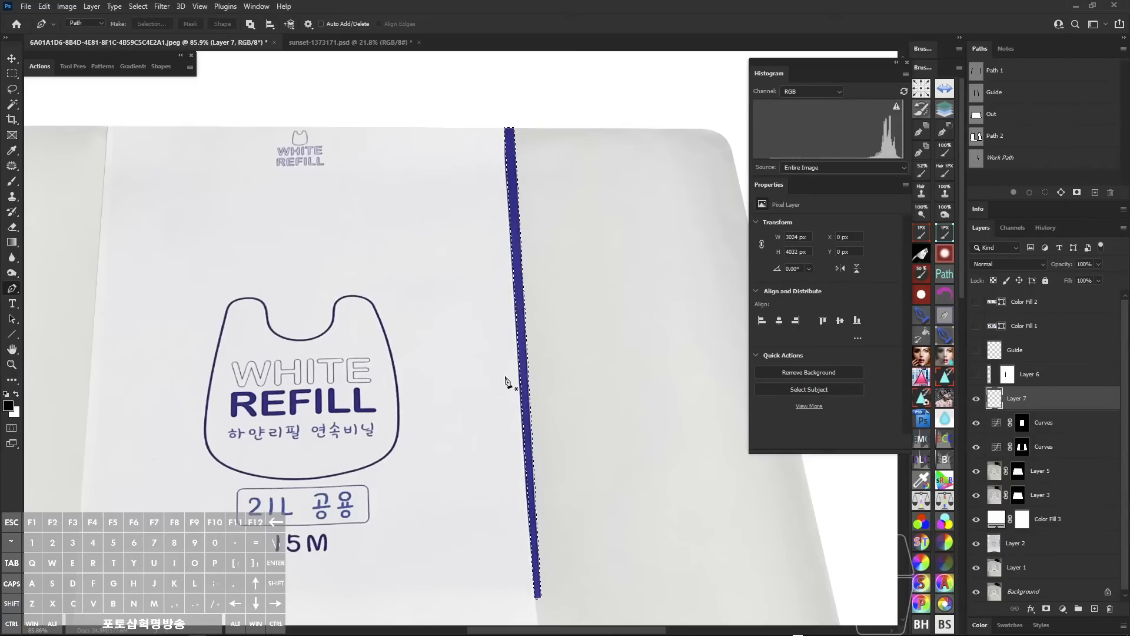
# - Clone clean label paper over the uneven inner edge of the blue stripe along its upper part with the Clone Stamp
pyautogui.press('s')
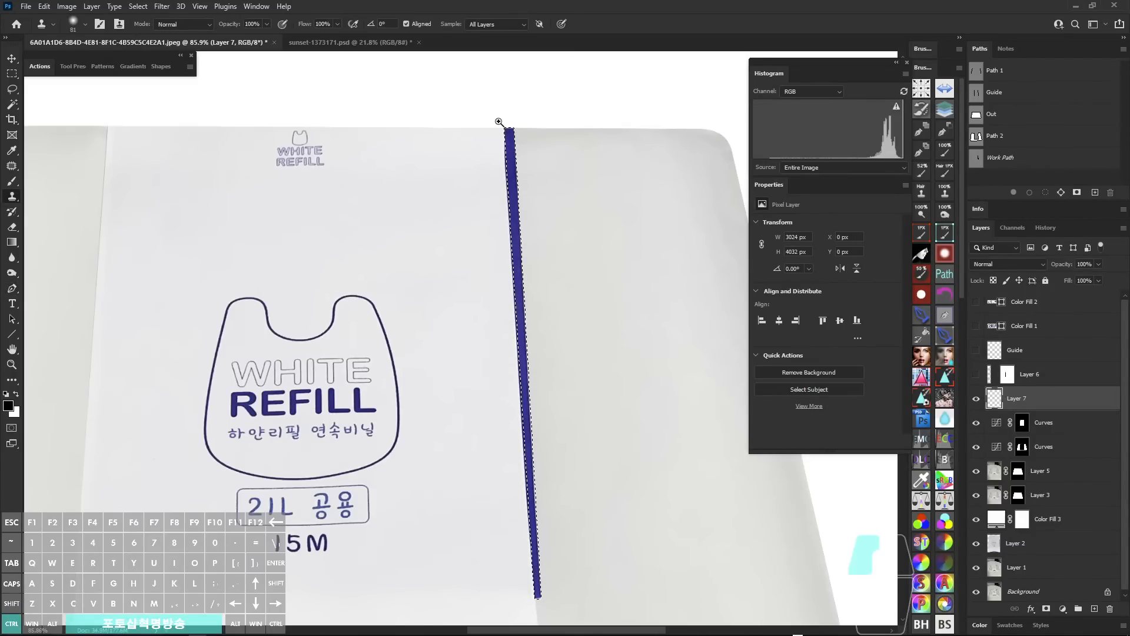
pyautogui.keyDown('ctrl'); pyautogui.click(500, 121); pyautogui.keyUp('ctrl')
pyautogui.moveTo(492, 222); pyautogui.dragTo(441, 211)
pyautogui.keyDown('alt'); pyautogui.click(442, 205); pyautogui.keyUp('alt')
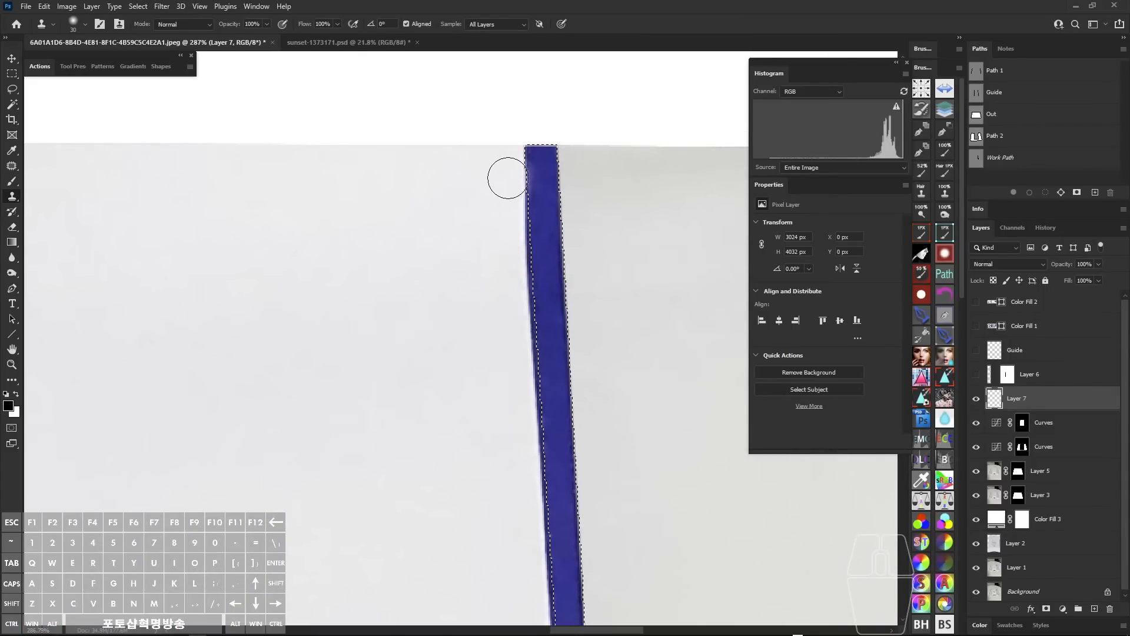
pyautogui.moveTo(505, 165)
pyautogui.mouseDown()
pyautogui.moveTo(517, 285)
pyautogui.moveTo(510, 474)
pyautogui.mouseUp()
pyautogui.moveTo(498, 385); pyautogui.dragTo(447, 249)
pyautogui.keyDown('alt'); pyautogui.click(447, 249); pyautogui.keyUp('alt')
pyautogui.moveTo(474, 204)
pyautogui.mouseDown()
pyautogui.moveTo(487, 307)
pyautogui.moveTo(494, 456)
pyautogui.mouseUp()
pyautogui.moveTo(474, 410)
pyautogui.mouseDown()
pyautogui.moveTo(464, 292)
pyautogui.moveTo(481, 205)
pyautogui.mouseUp()
pyautogui.keyDown('alt'); pyautogui.click(480, 209); pyautogui.keyUp('alt')
pyautogui.moveTo(493, 256)
pyautogui.mouseDown()
pyautogui.moveTo(500, 329)
pyautogui.moveTo(491, 459)
pyautogui.moveTo(473, 274)
pyautogui.moveTo(463, 279)
pyautogui.moveTo(487, 225)
pyautogui.moveTo(504, 333)
pyautogui.moveTo(505, 465)
pyautogui.mouseUp()
# - Continue cloning clean label paper along the stripe's inner edge down to its lower end
pyautogui.keyDown('alt'); pyautogui.click(462, 276); pyautogui.keyUp('alt')
pyautogui.moveTo(478, 435); pyautogui.dragTo(475, 394)
pyautogui.keyDown('alt'); pyautogui.click(465, 138); pyautogui.keyUp('alt')
pyautogui.moveTo(476, 442); pyautogui.dragTo(469, 338)
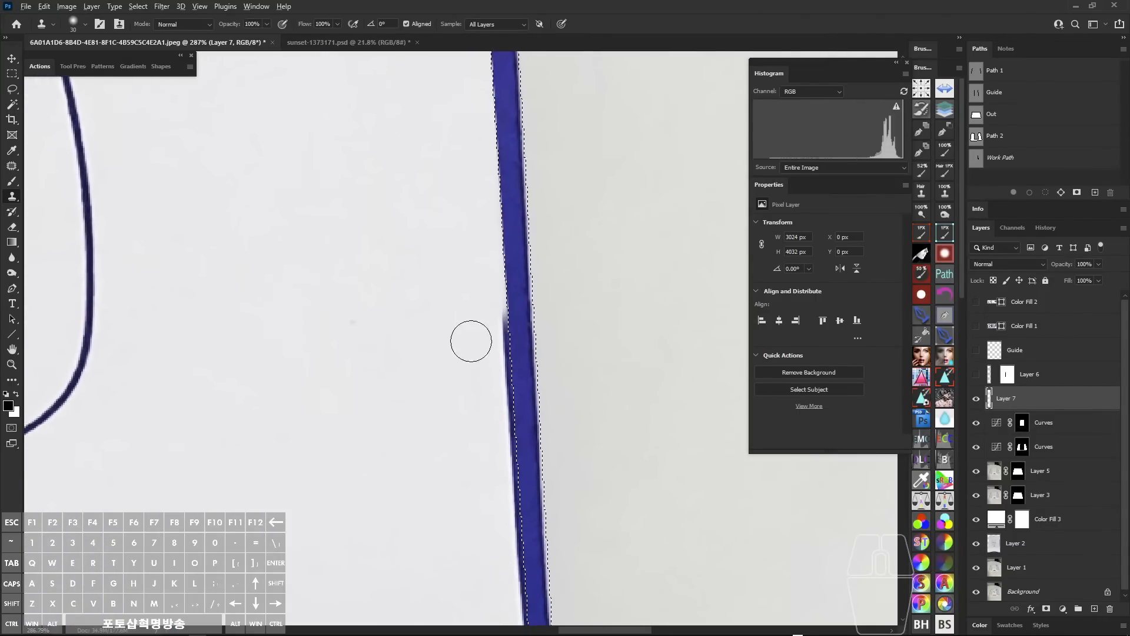
pyautogui.moveTo(497, 479); pyautogui.dragTo(452, 303)
pyautogui.keyDown('alt'); pyautogui.click(452, 303); pyautogui.keyUp('alt')
pyautogui.moveTo(481, 242); pyautogui.dragTo(493, 450)
pyautogui.moveTo(469, 470); pyautogui.dragTo(464, 289)
pyautogui.keyDown('alt'); pyautogui.click(467, 280); pyautogui.keyUp('alt')
pyautogui.moveTo(486, 232)
pyautogui.mouseDown()
pyautogui.moveTo(491, 395)
pyautogui.moveTo(467, 383)
pyautogui.moveTo(414, 399)
pyautogui.moveTo(532, 356)
pyautogui.mouseUp()
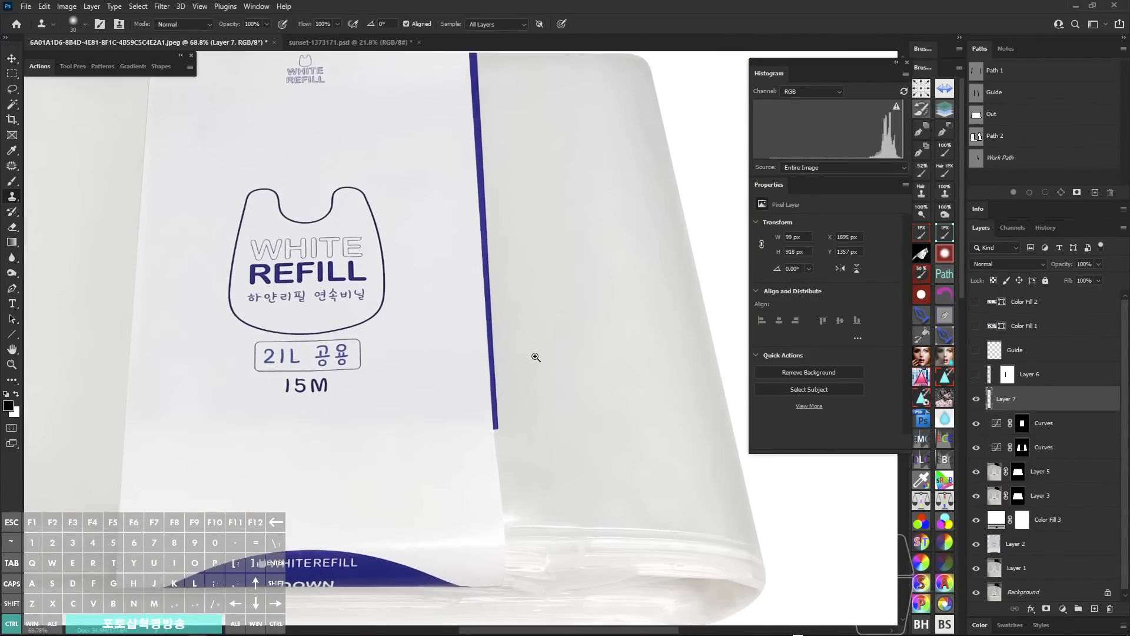
# - Compare the blue stripe's edge before and after the cleanup by toggling the visibility of Layer 7
pyautogui.moveTo(510, 306); pyautogui.dragTo(511, 399)
pyautogui.hotkey('ctrl', 'shift', 'a')
pyautogui.hotkey('ctrl', 'shift', 'a')
pyautogui.hotkey('ctrl', 'shift', 'a')
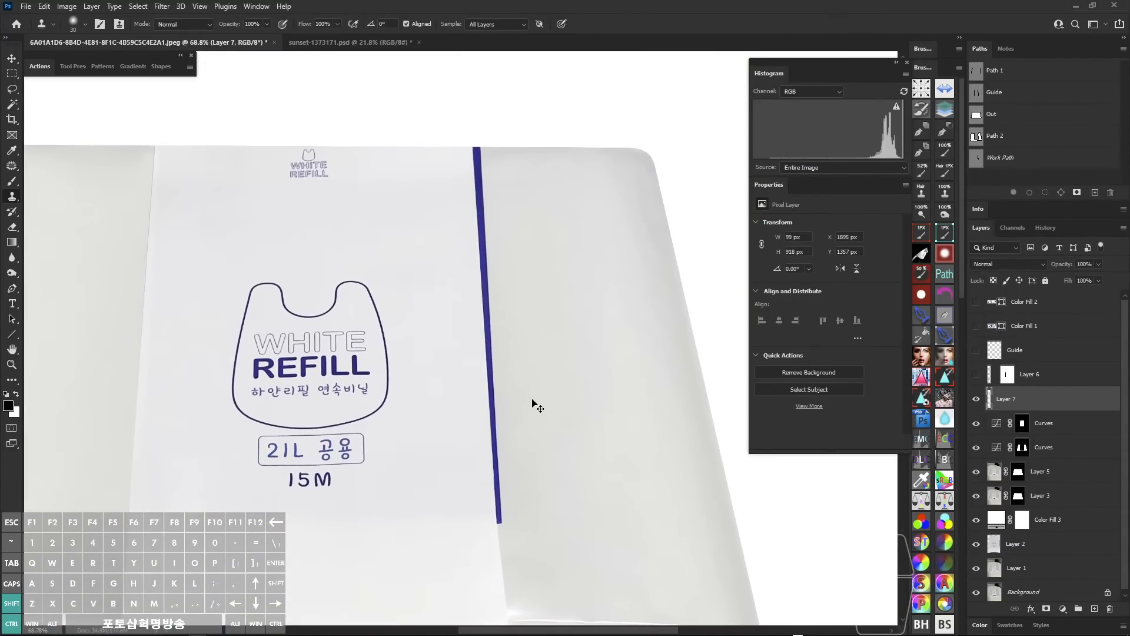
pyautogui.hotkey('alt', 'z')
pyautogui.moveTo(480, 165); pyautogui.dragTo(476, 185)
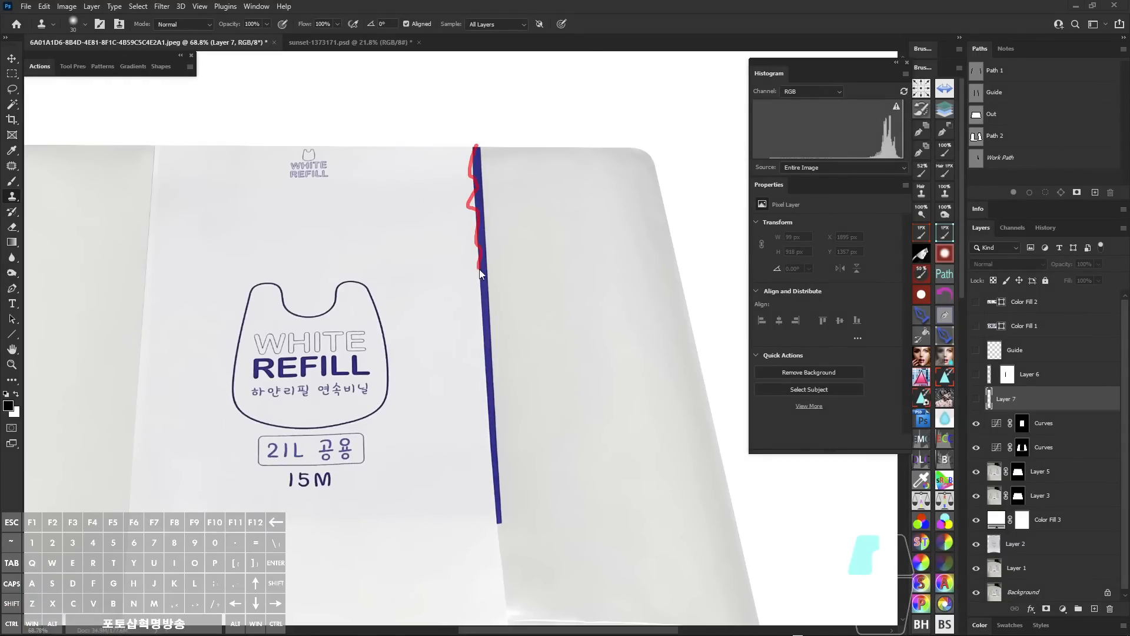
pyautogui.hotkey('alt', 'z')
pyautogui.moveTo(480, 270)
pyautogui.mouseDown()
pyautogui.moveTo(491, 354)
pyautogui.moveTo(535, 362)
pyautogui.mouseUp()
pyautogui.hotkey('ctrl', 'shift', 'a')
pyautogui.hotkey('ctrl', 'shift', 'a')
pyautogui.hotkey('ctrl', 'shift', 'a')
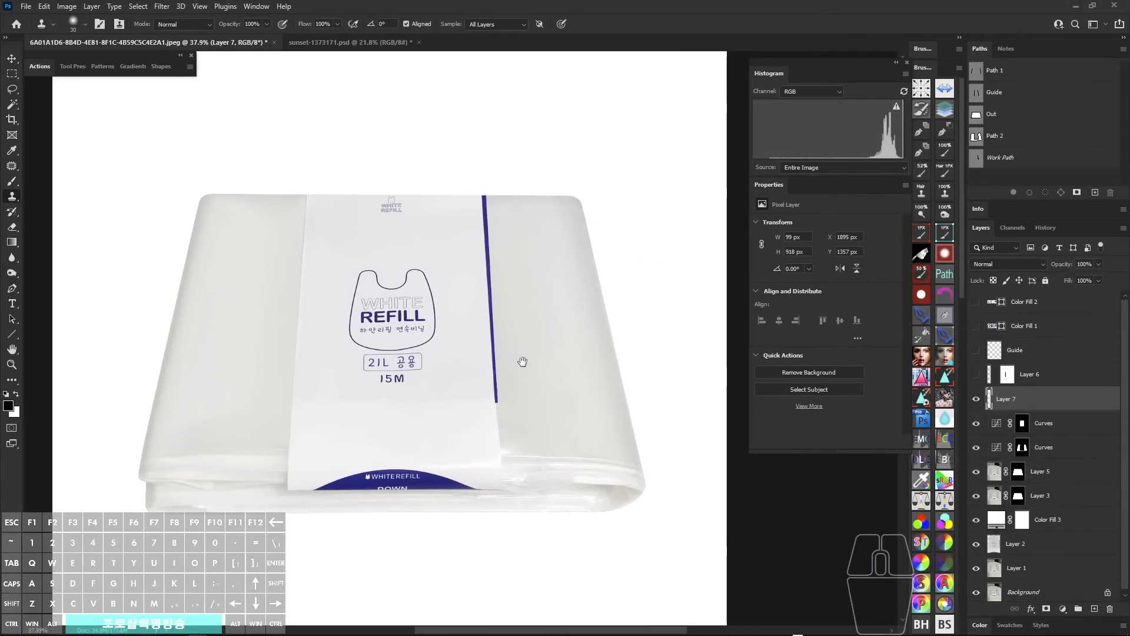
# - Raise the midtones of the film's RGB curve slightly and set the label curve's upper point to input 149, output 201
pyautogui.click(996, 446)
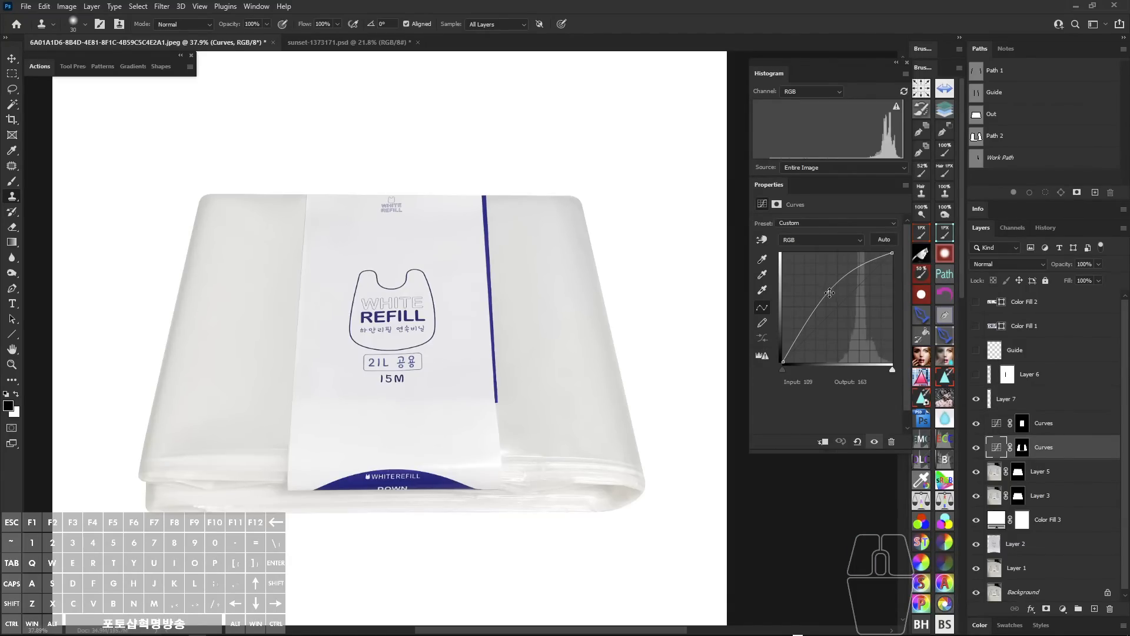
pyautogui.moveTo(829, 293)
pyautogui.mouseDown()
pyautogui.moveTo(836, 278)
pyautogui.moveTo(826, 295)
pyautogui.mouseUp()
pyautogui.click(1022, 423)
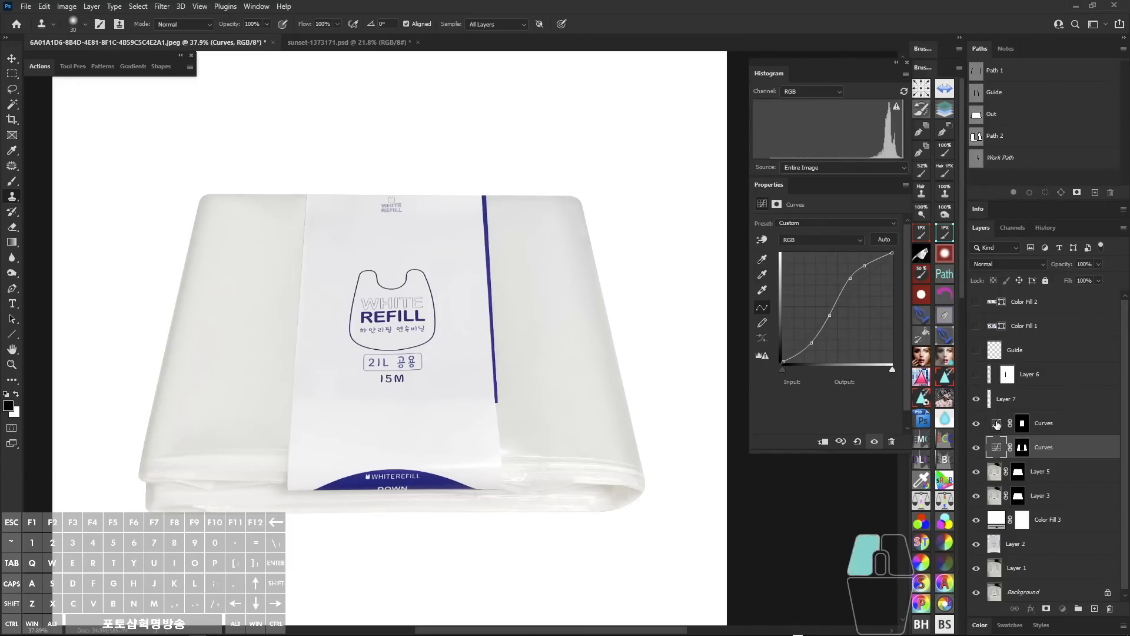
pyautogui.click(996, 423)
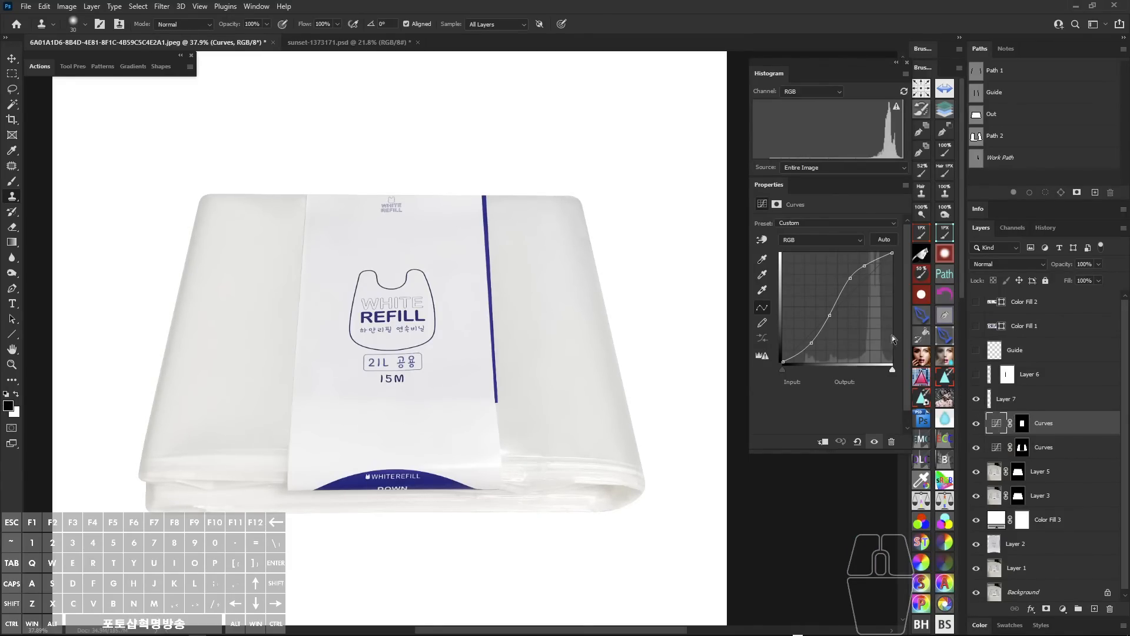
pyautogui.click(865, 266)
pyautogui.moveTo(853, 277); pyautogui.dragTo(864, 267)
pyautogui.moveTo(850, 279)
pyautogui.mouseDown()
pyautogui.moveTo(865, 259)
pyautogui.moveTo(846, 276)
pyautogui.mouseUp()
pyautogui.hotkey('ctrl', 'space')
pyautogui.moveTo(639, 369); pyautogui.dragTo(594, 356)
pyautogui.moveTo(594, 355); pyautogui.dragTo(518, 298)
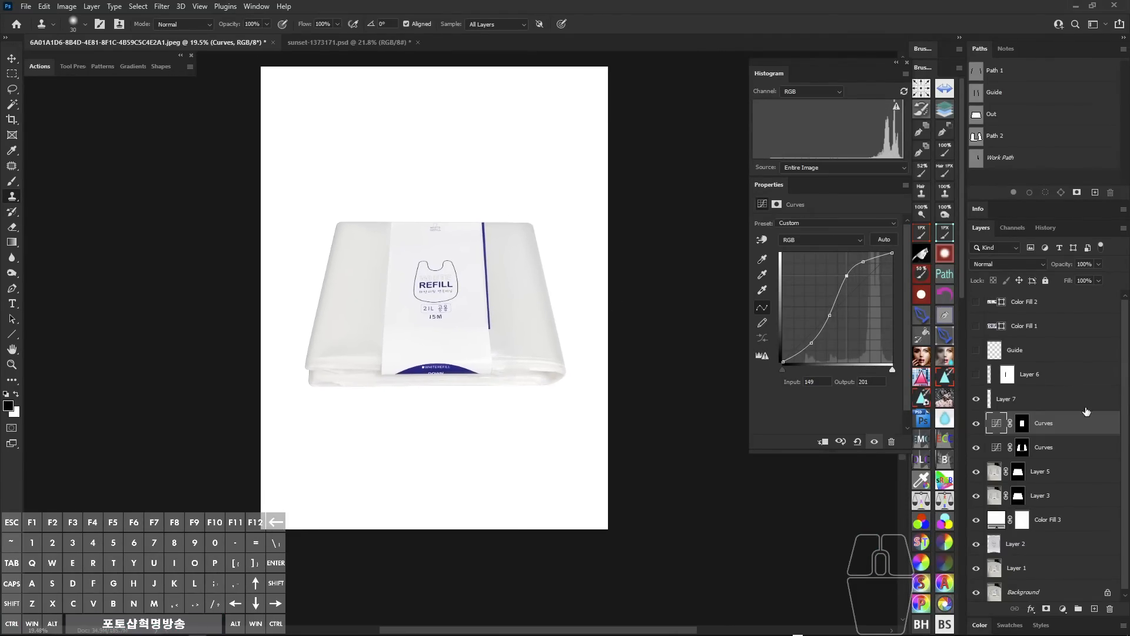
# - Display the Out path around the product to check its outline, and hide it again
pyautogui.moveTo(1123, 452); pyautogui.dragTo(1112, 493)
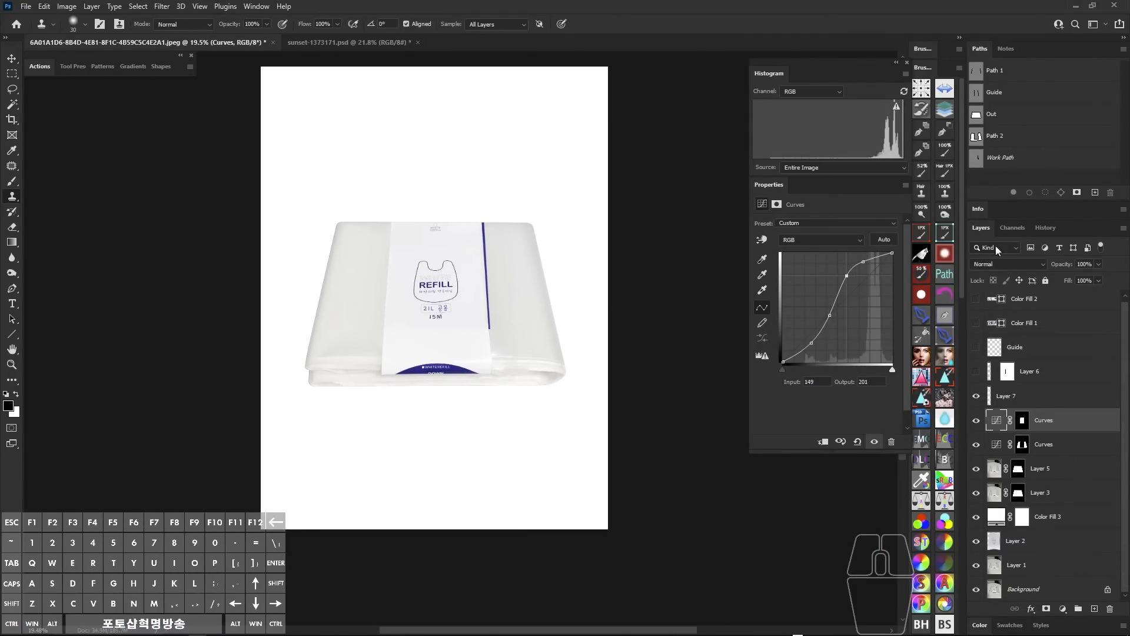
pyautogui.click(979, 118)
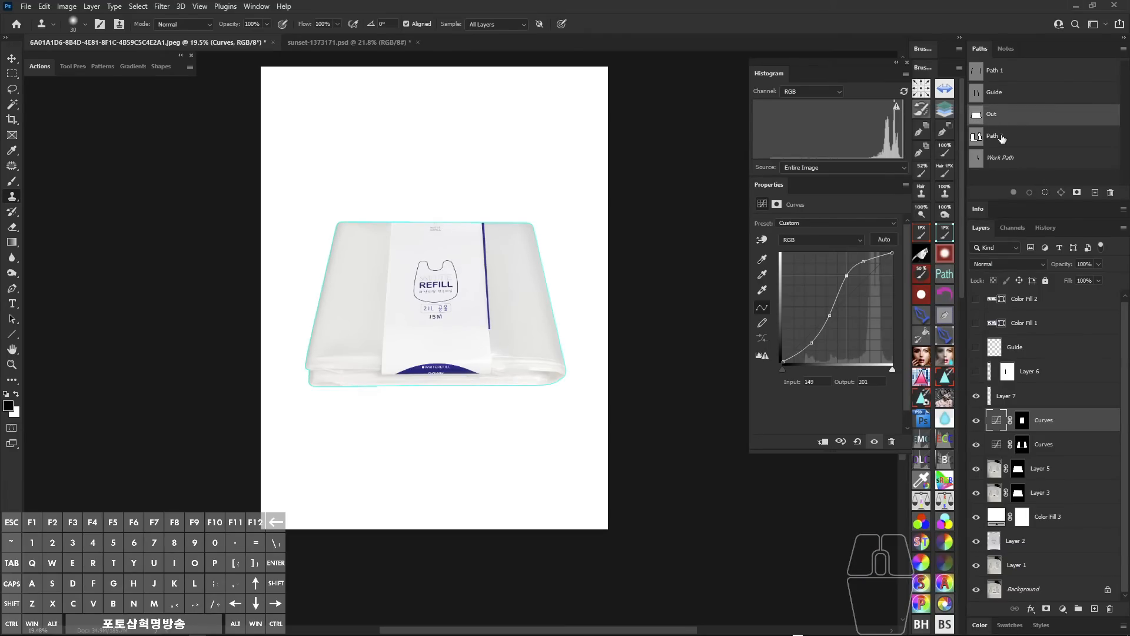
pyautogui.click(1017, 174)
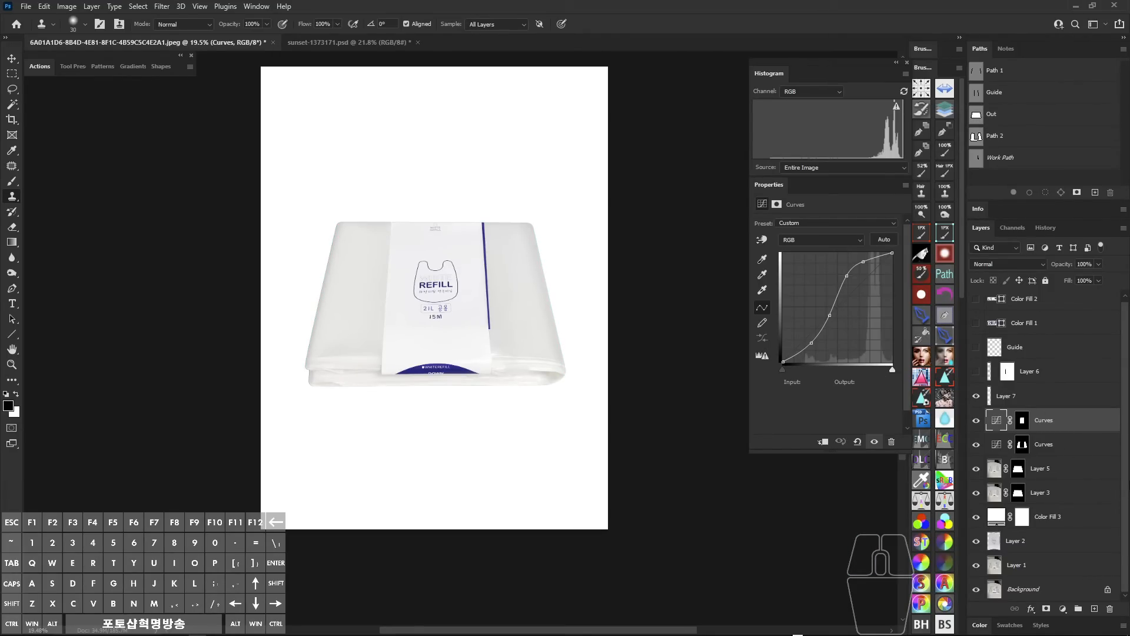
# - Group all retouching layers from Layer 7 down to Layer 1 and stamp a merged copy of the group
pyautogui.keyDown('shift'); pyautogui.click(1048, 565); pyautogui.keyUp('shift')
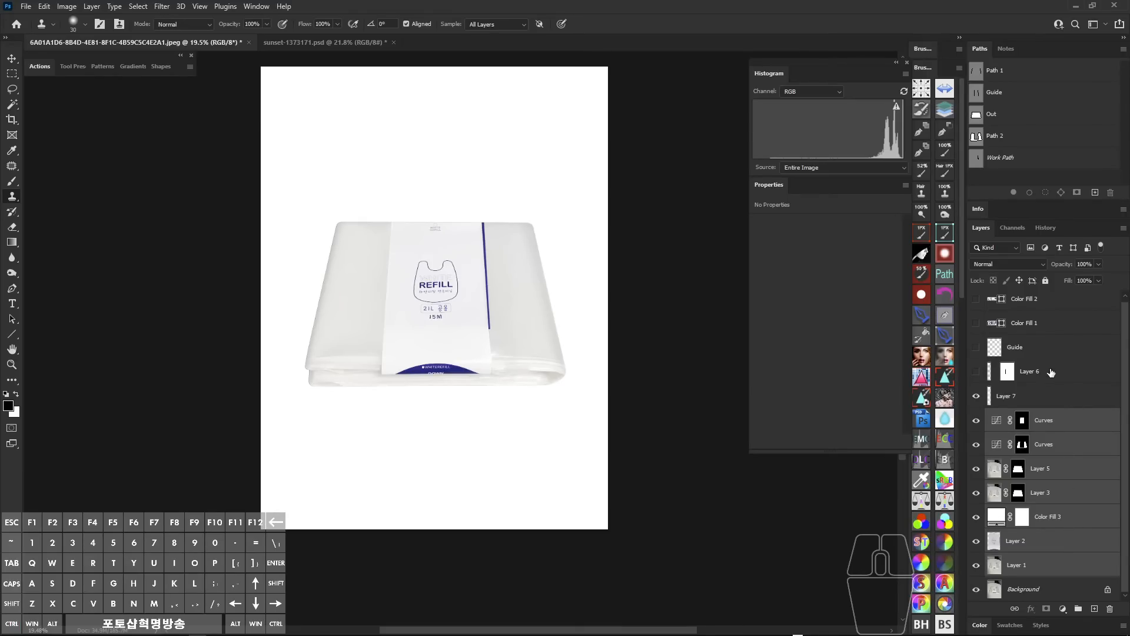
pyautogui.click(1050, 299)
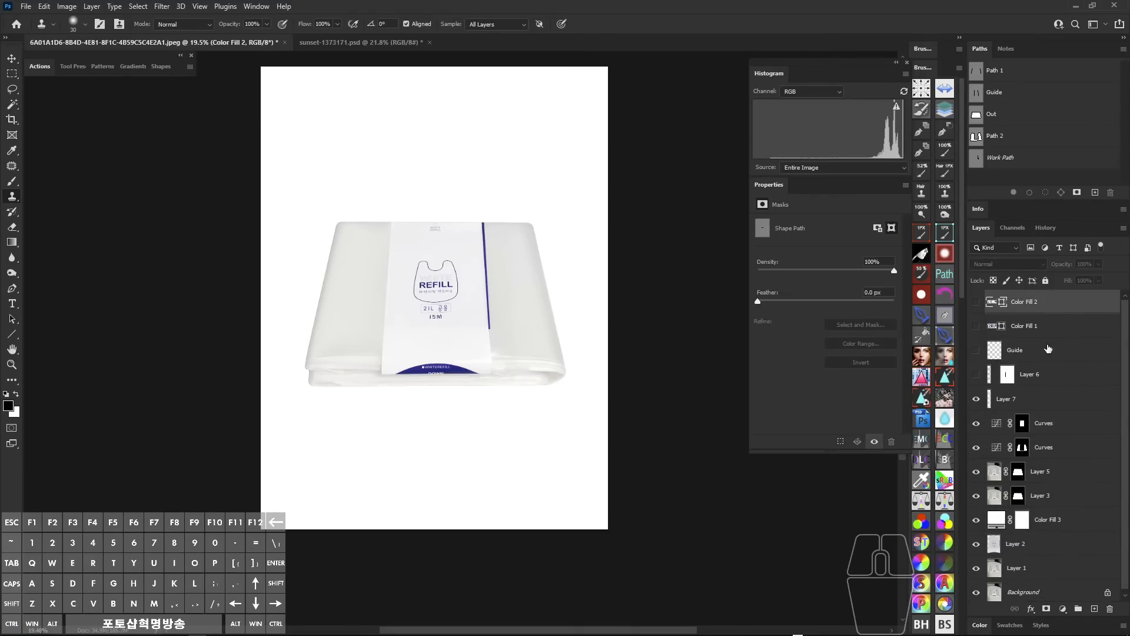
pyautogui.click(1059, 405)
pyautogui.keyDown('shift'); pyautogui.click(1054, 573); pyautogui.keyUp('shift')
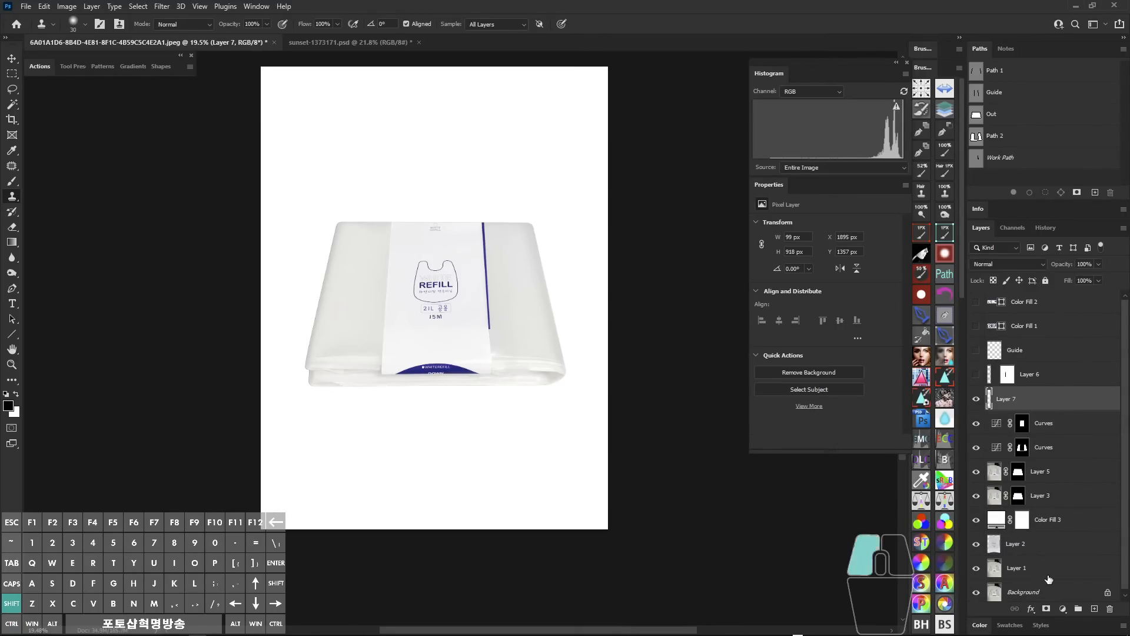
pyautogui.hotkey('ctrl', 'g')
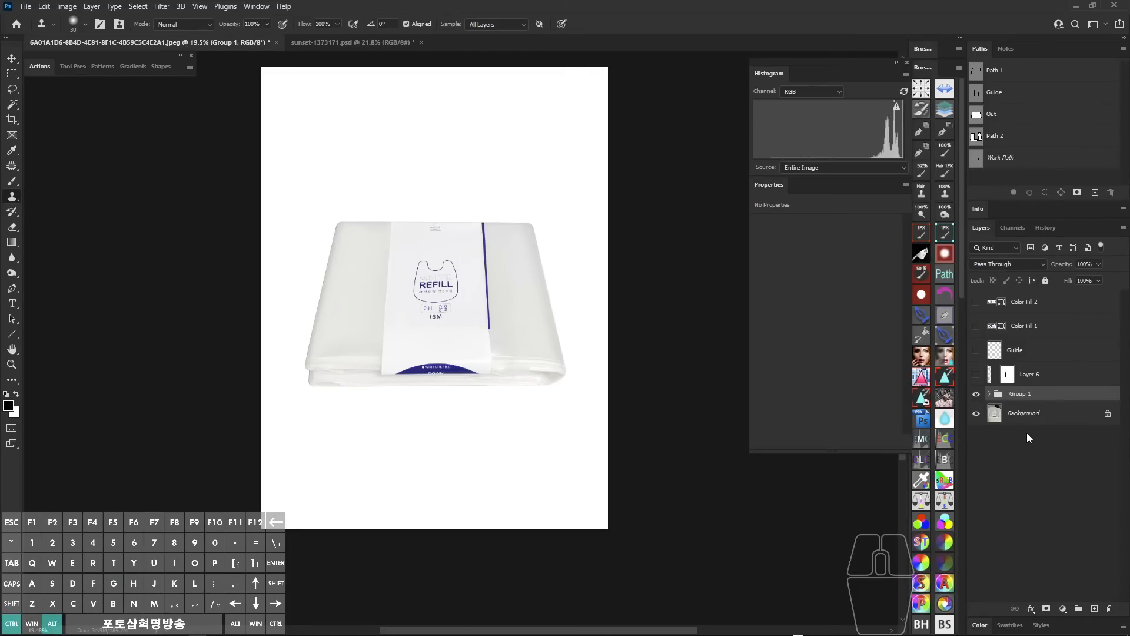
pyautogui.hotkey('ctrl', 'alt', 'e')
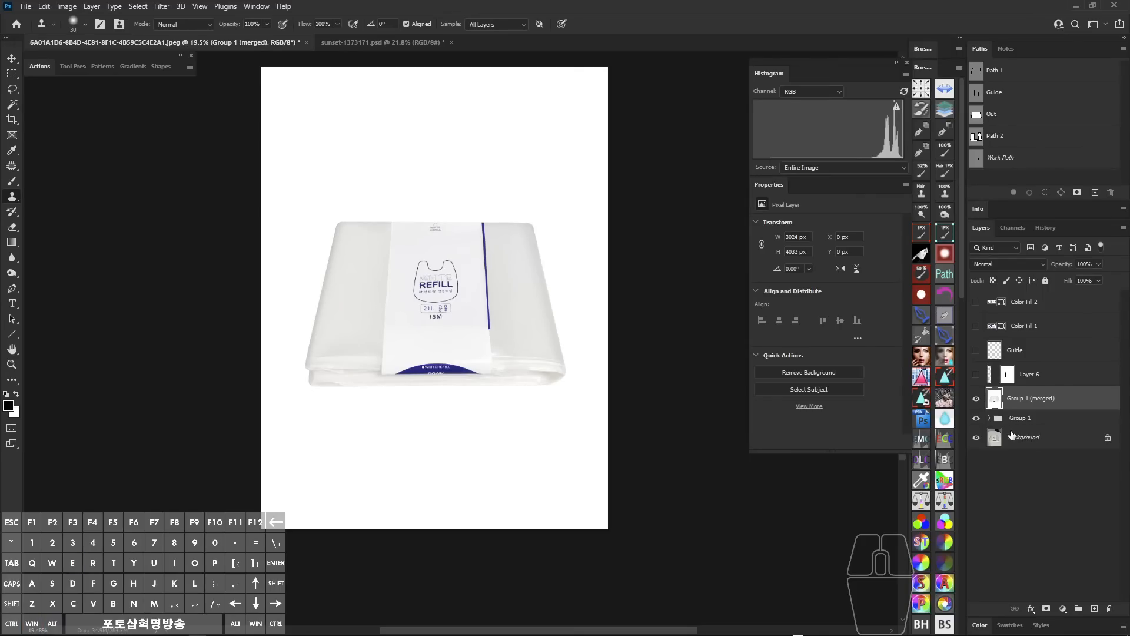
# - Check the layers inside Group 1, collapse and hide the group, and keep its merged copy visible
pyautogui.click(976, 417)
pyautogui.click(977, 398)
pyautogui.click(989, 417)
pyautogui.click(1027, 421)
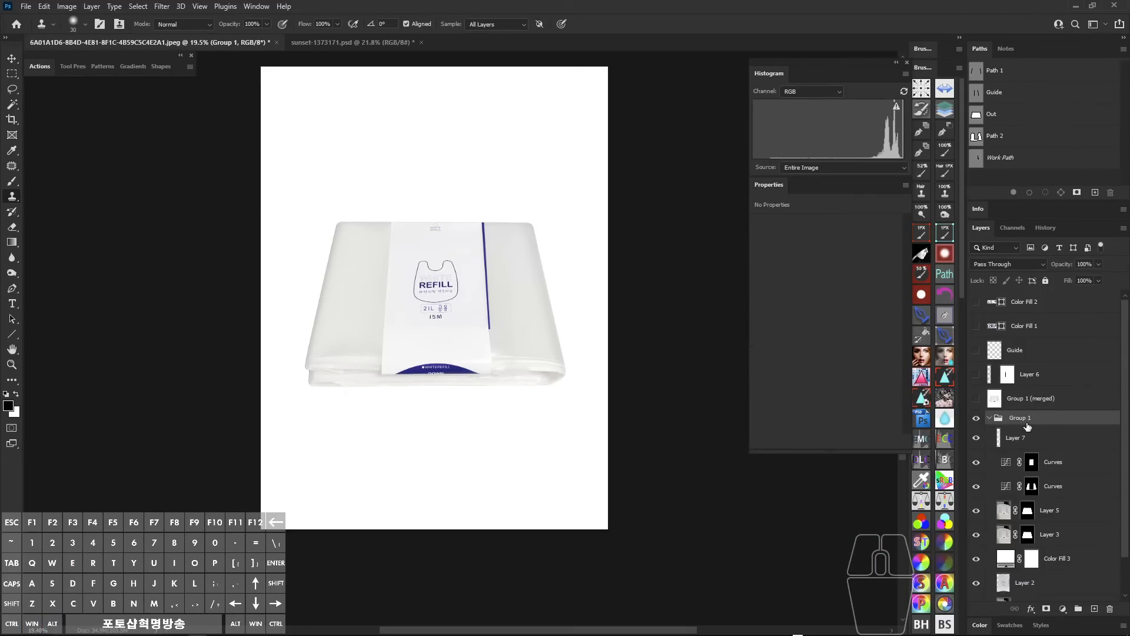
pyautogui.click(989, 417)
pyautogui.click(976, 417)
pyautogui.click(976, 398)
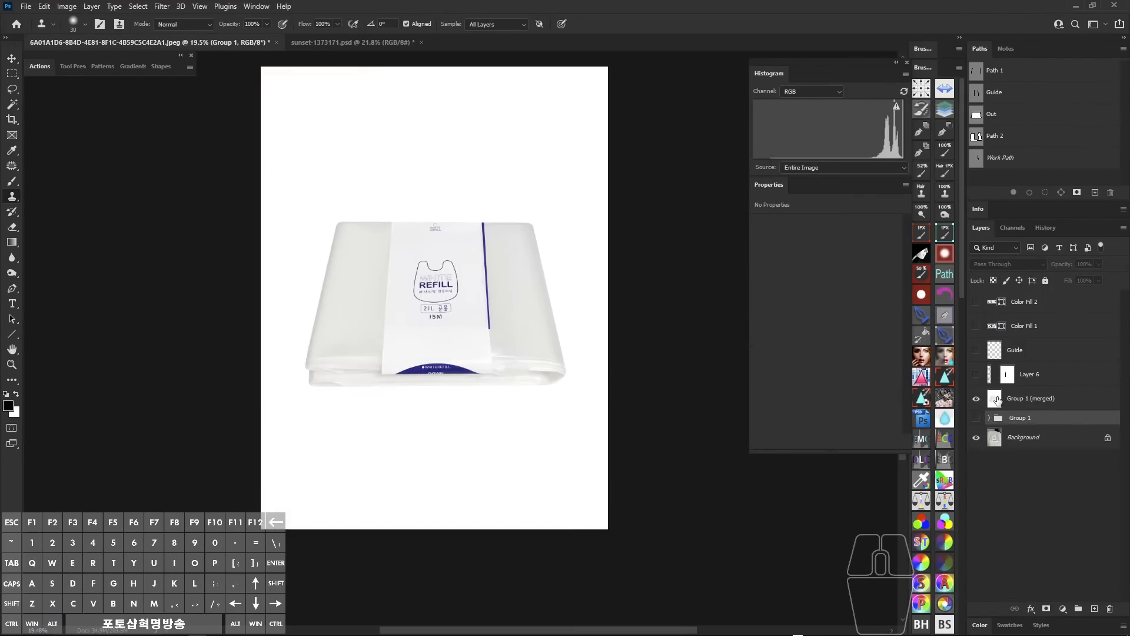
# - Copy the product from the merged layer along the Out path onto its own layer and check the cutout in isolation
pyautogui.click(1020, 400)
pyautogui.keyDown('ctrl'); pyautogui.click(986, 115); pyautogui.keyUp('ctrl')
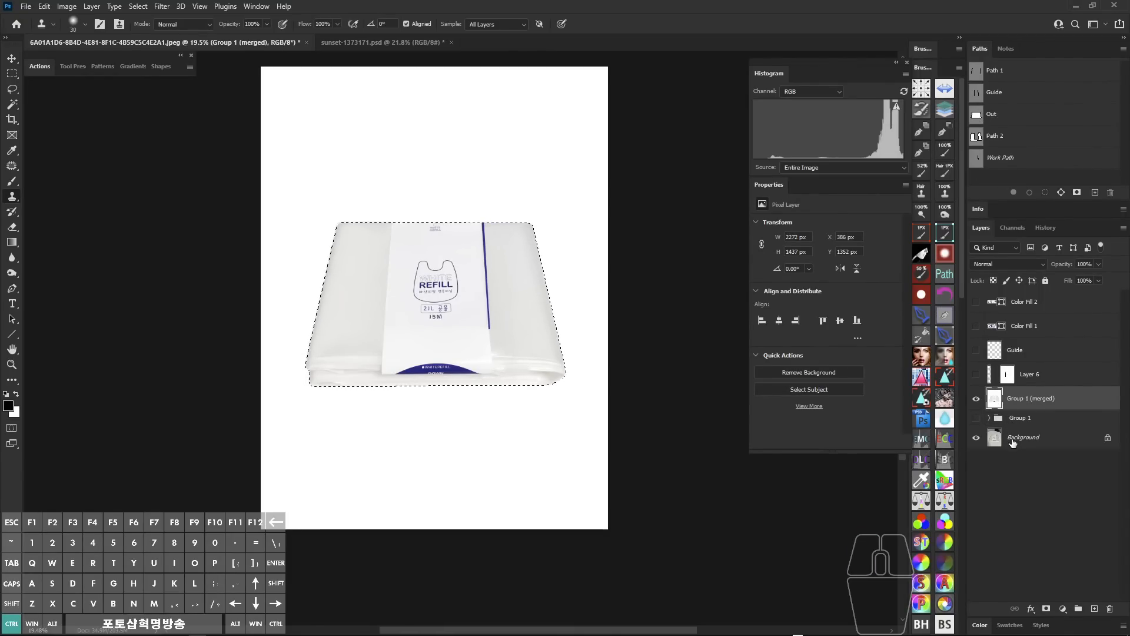
pyautogui.hotkey('ctrl', 'j')
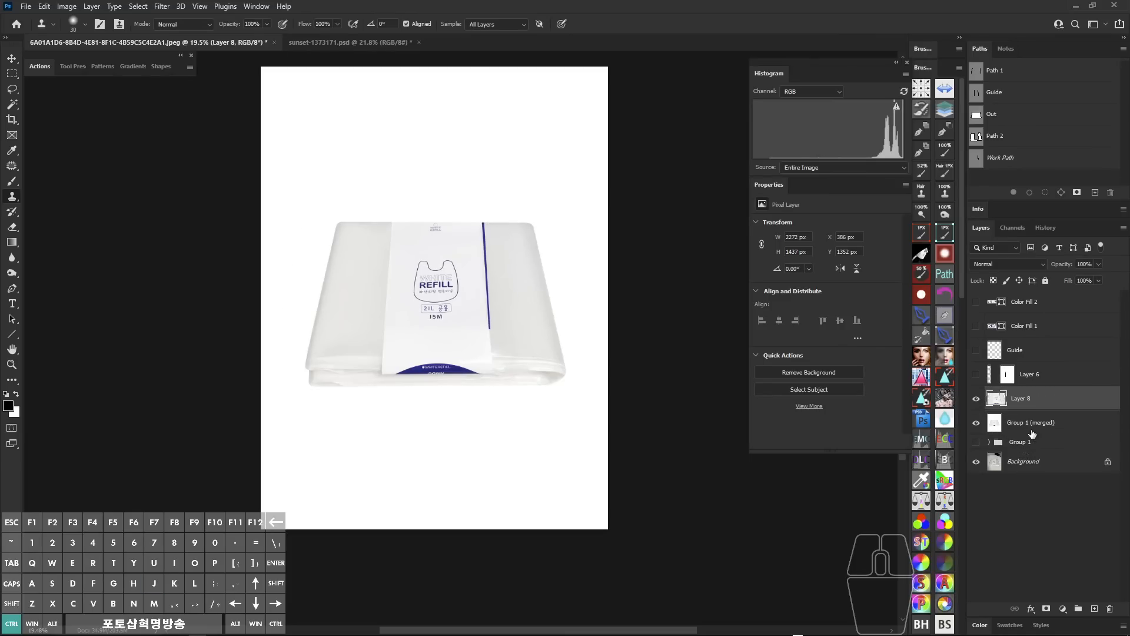
pyautogui.keyDown('alt'); pyautogui.click(976, 399); pyautogui.keyUp('alt')
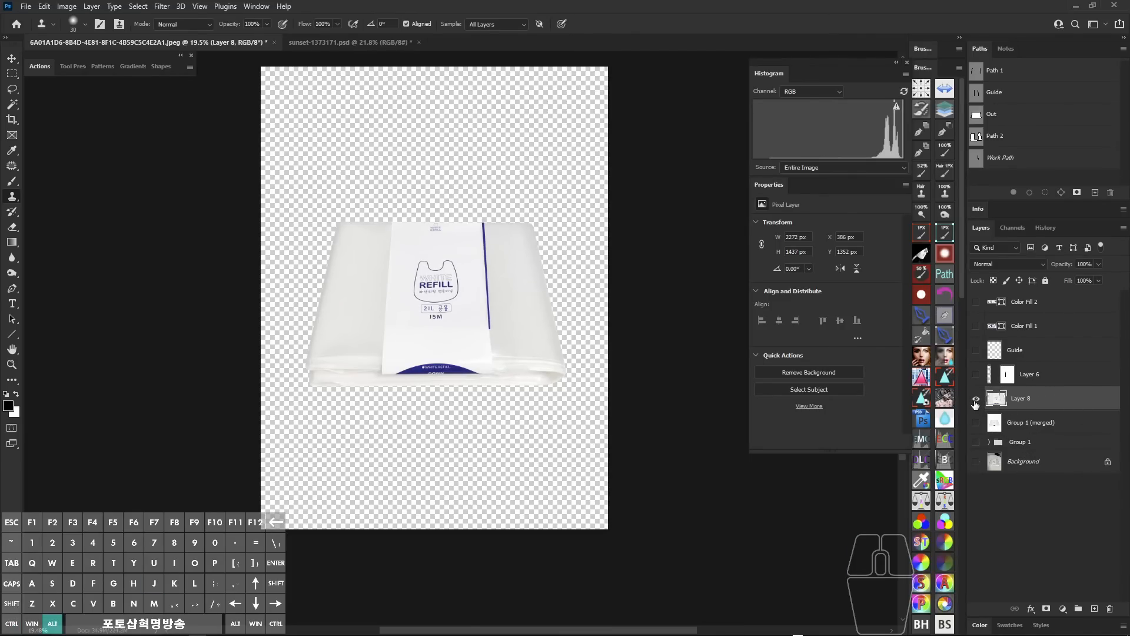
pyautogui.keyDown('alt'); pyautogui.click(976, 400); pyautogui.keyUp('alt')
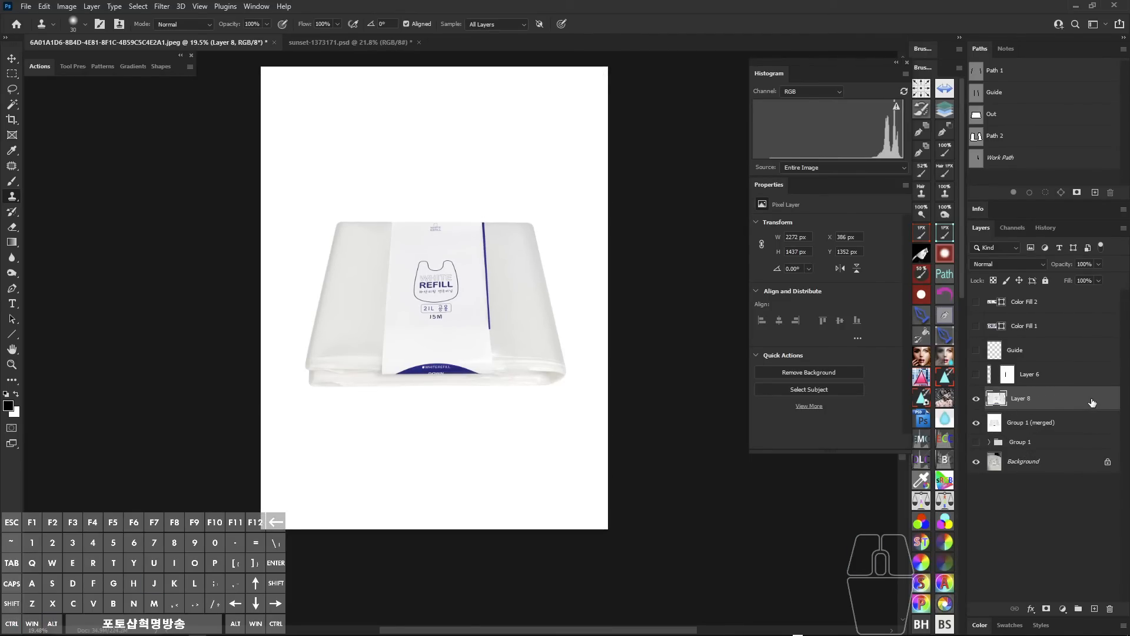
# - Apply a Drop Shadow to the product cutout with 20% opacity, 20 px distance, 13% spread and 27 px size
pyautogui.click(1091, 402)
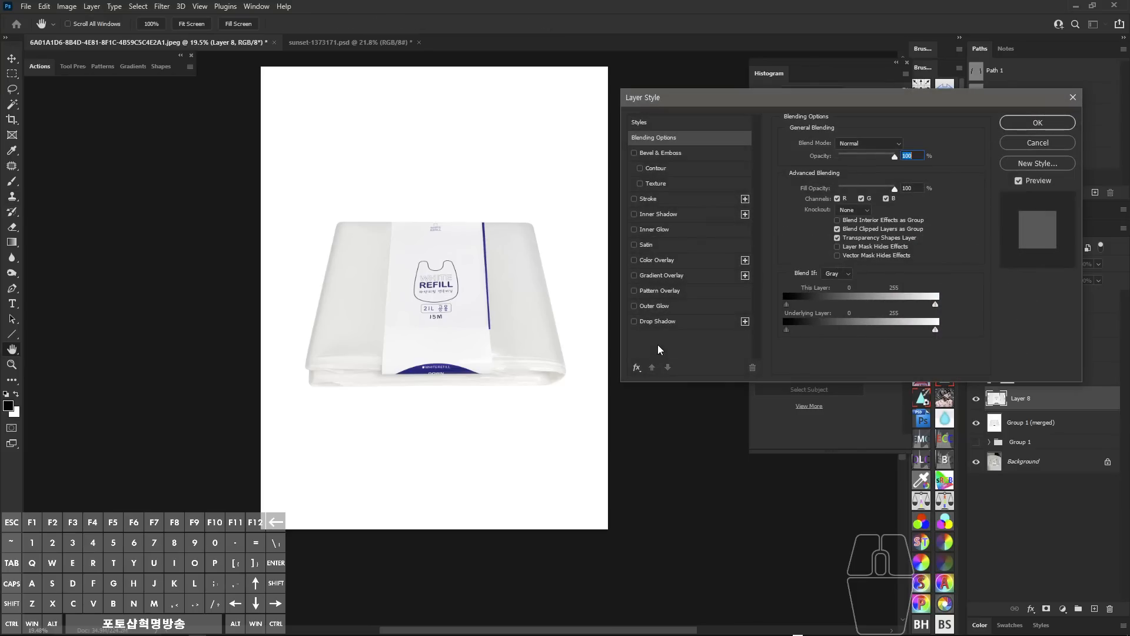
pyautogui.click(636, 321)
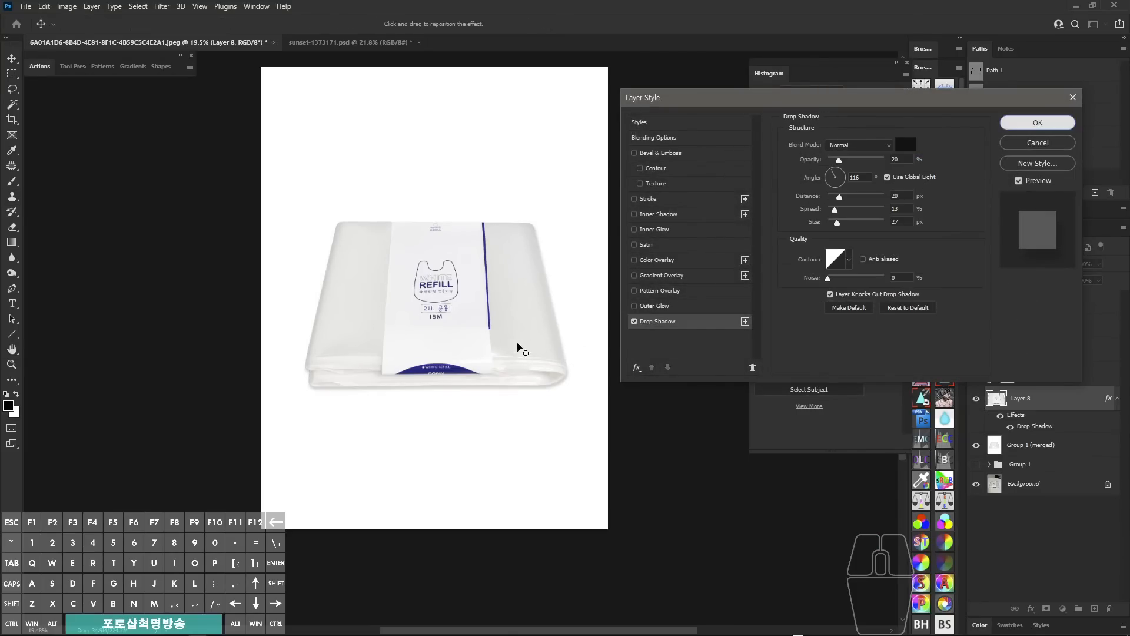
pyautogui.press('Return')
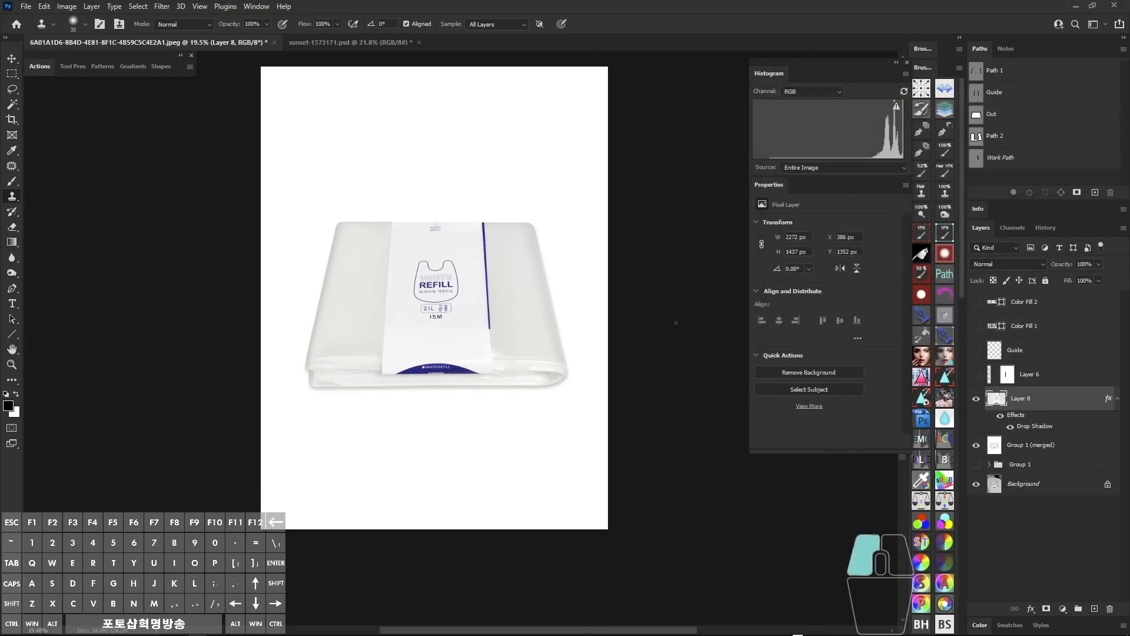
# - Reopen the Drop Shadow settings of the product cutout and move the shadow to a 109 px distance at 137°
pyautogui.click(1110, 399)
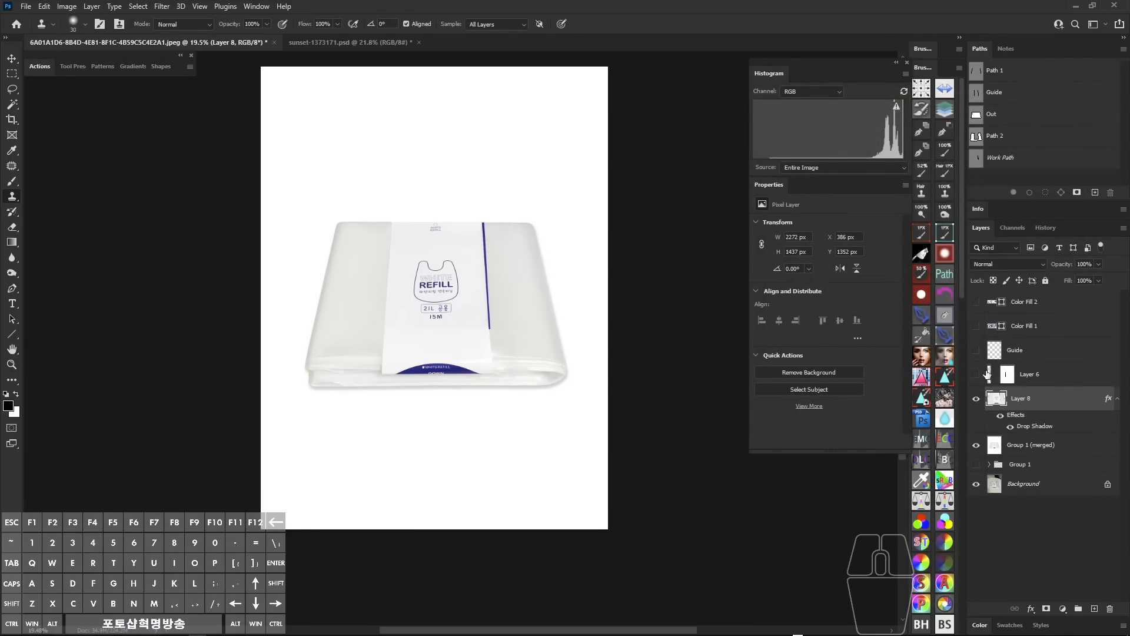
pyautogui.doubleClick(1092, 393)
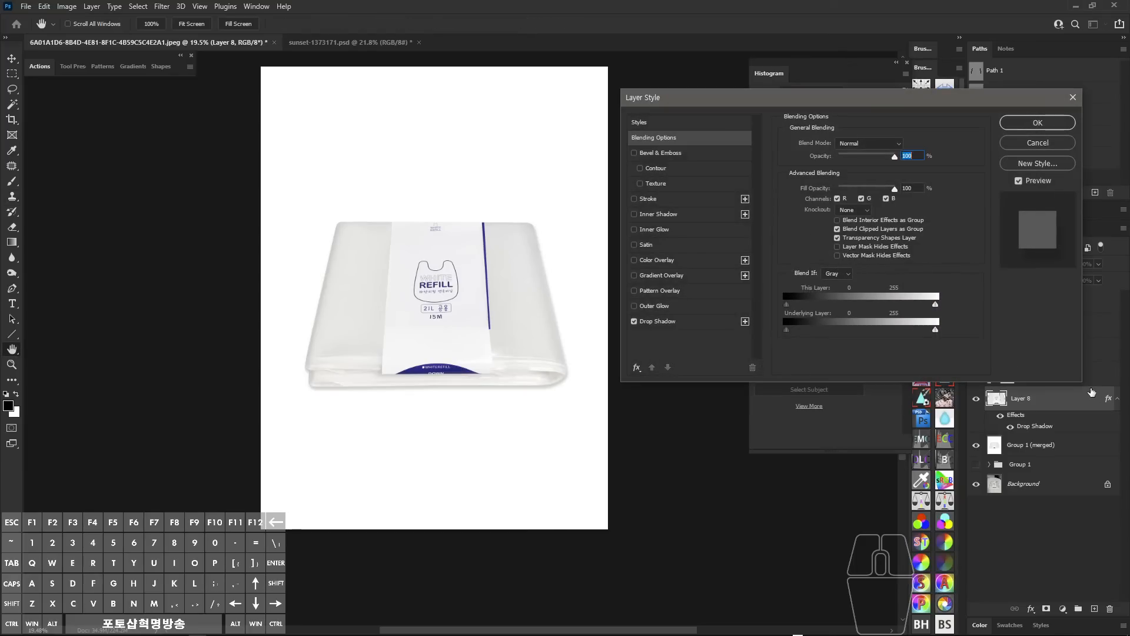
pyautogui.click(673, 319)
pyautogui.moveTo(539, 390)
pyautogui.mouseDown()
pyautogui.moveTo(548, 406)
pyautogui.moveTo(563, 383)
pyautogui.moveTo(575, 377)
pyautogui.moveTo(576, 390)
pyautogui.mouseUp()
pyautogui.hotkey('alt', 'z')
pyautogui.moveTo(543, 228); pyautogui.dragTo(545, 238)
pyautogui.hotkey('alt', 'z')
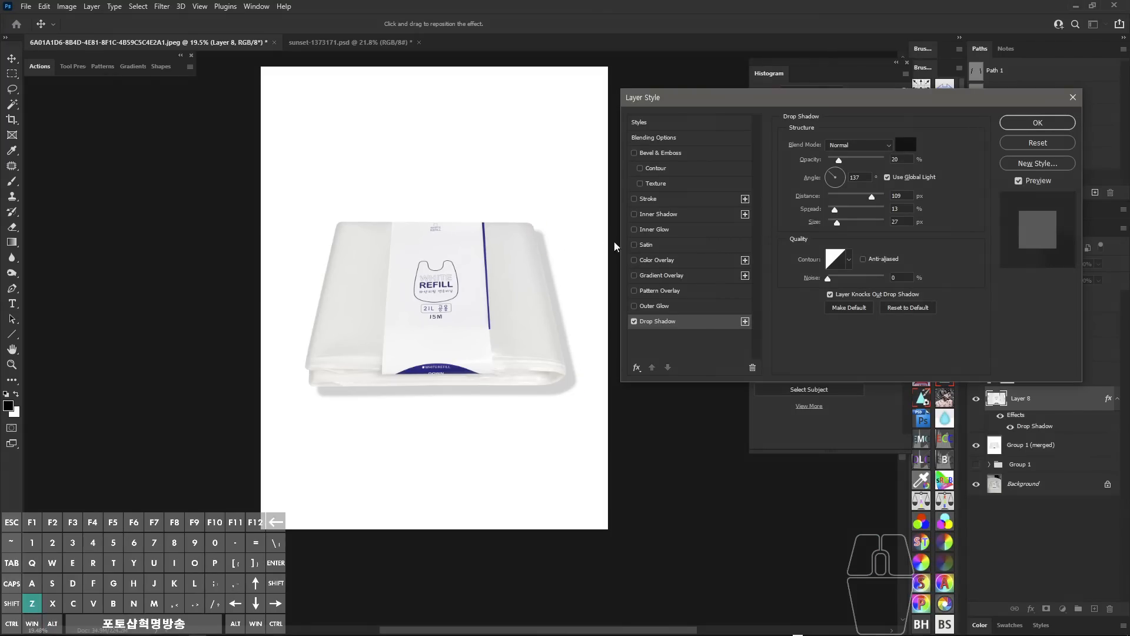
# - Shift the product's shadow closer, to a 63 px distance at 148°, and set its size to 18 px
pyautogui.moveTo(838, 224); pyautogui.dragTo(853, 222)
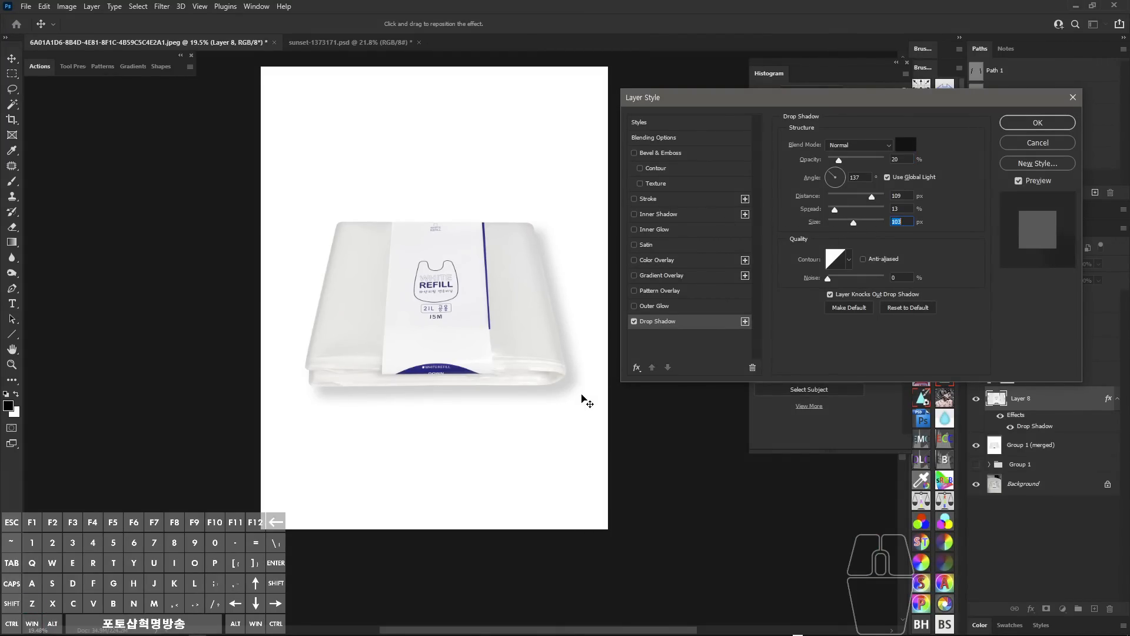
pyautogui.moveTo(581, 396); pyautogui.dragTo(575, 394)
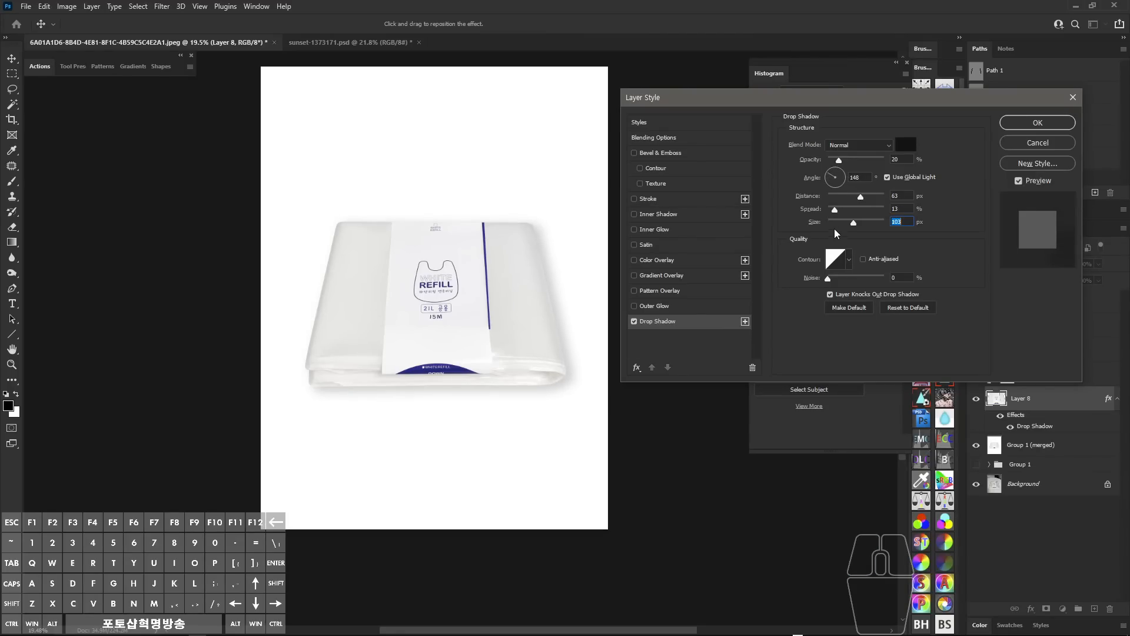
pyautogui.moveTo(852, 224); pyautogui.dragTo(839, 228)
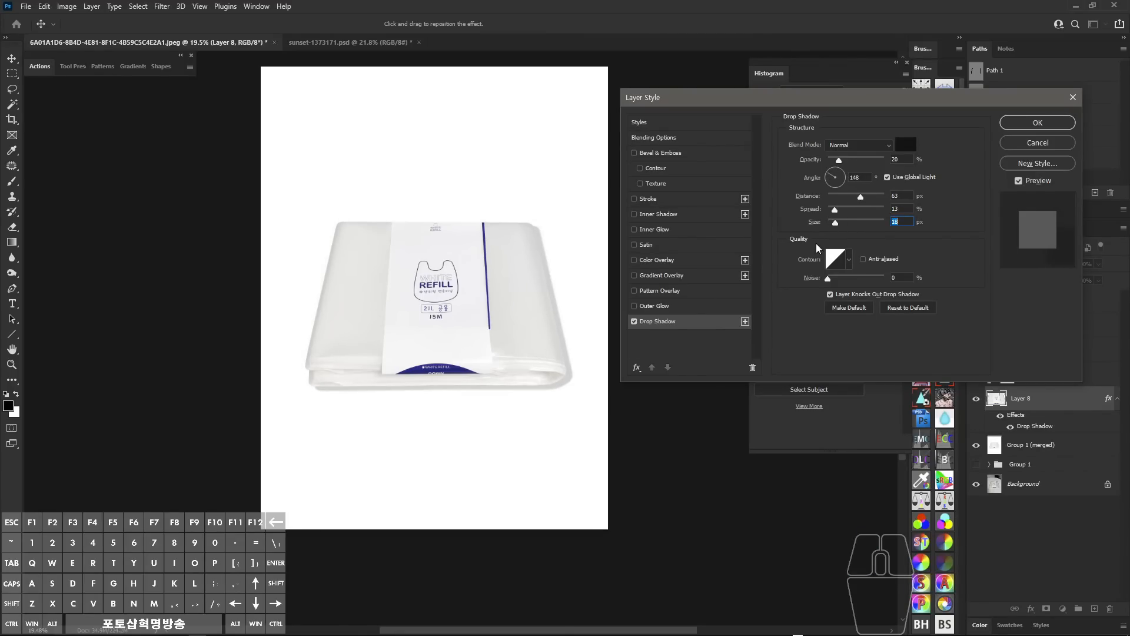
# - Move the product's shadow out to a 104 px distance at a 138° angle and mark its visible edges
pyautogui.hotkey('alt', 'z')
pyautogui.moveTo(541, 231)
pyautogui.mouseDown()
pyautogui.moveTo(576, 379)
pyautogui.moveTo(508, 402)
pyautogui.mouseUp()
pyautogui.hotkey('alt', 'z')
pyautogui.moveTo(575, 391); pyautogui.dragTo(583, 404)
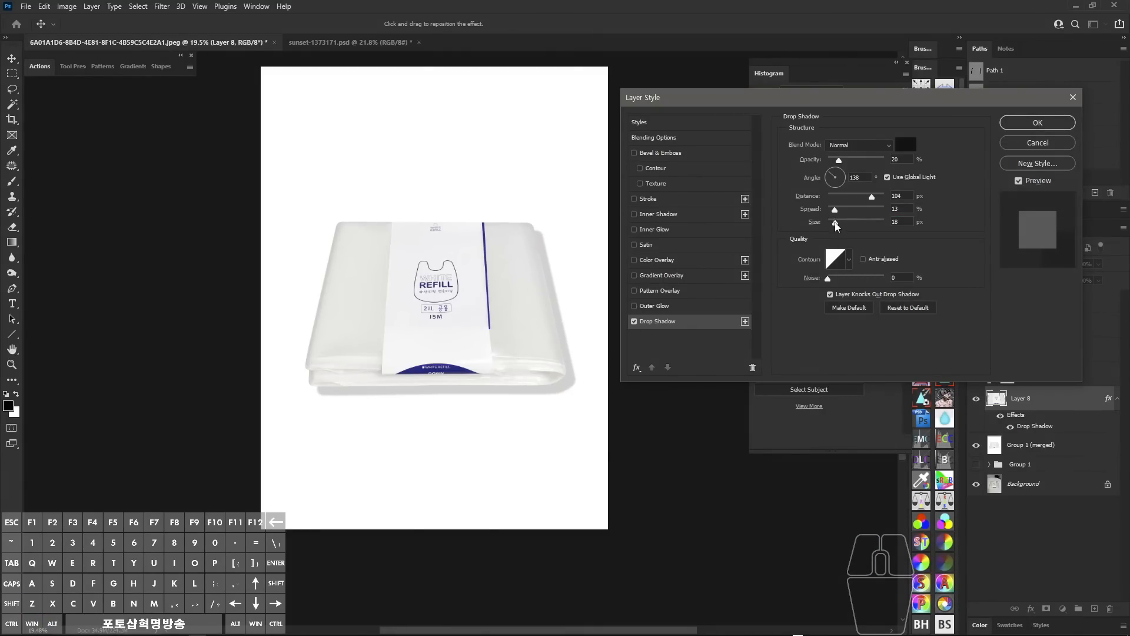
pyautogui.hotkey('alt', 'z')
pyautogui.moveTo(547, 213)
pyautogui.mouseDown()
pyautogui.moveTo(524, 256)
pyautogui.moveTo(573, 345)
pyautogui.moveTo(569, 424)
pyautogui.mouseUp()
pyautogui.moveTo(524, 165); pyautogui.dragTo(531, 159)
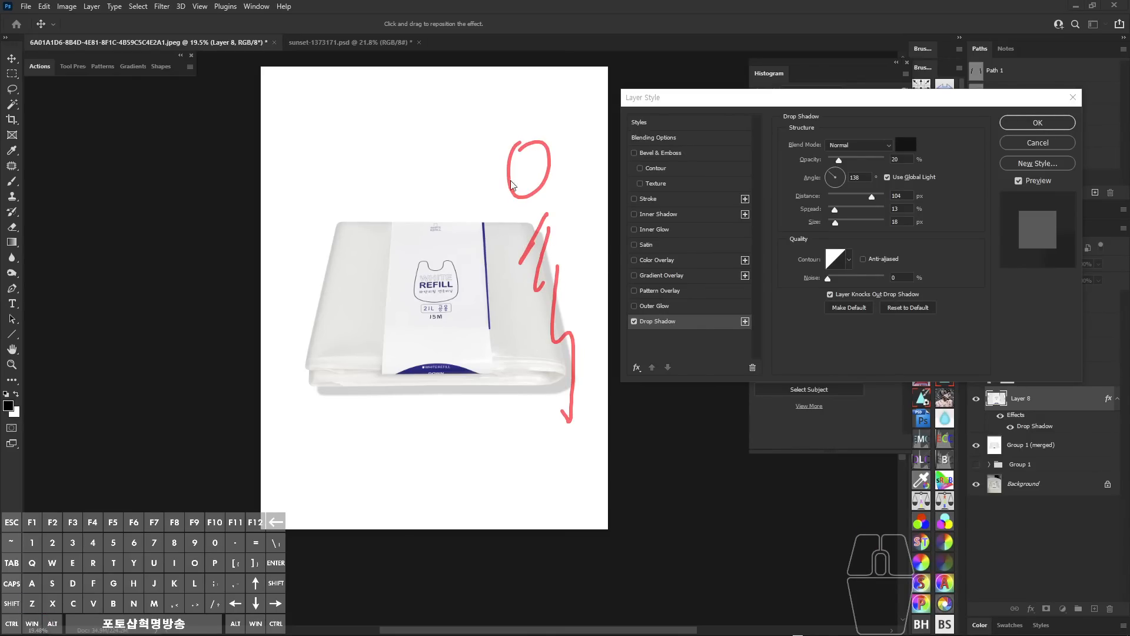
pyautogui.moveTo(505, 292); pyautogui.dragTo(521, 271)
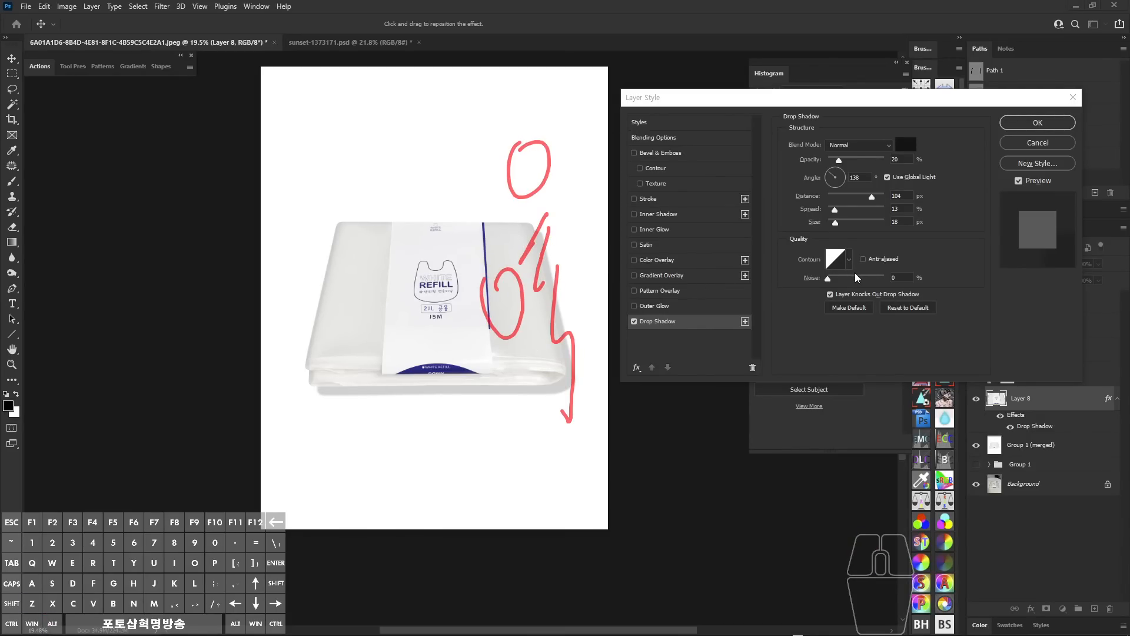
pyautogui.press('Escape')
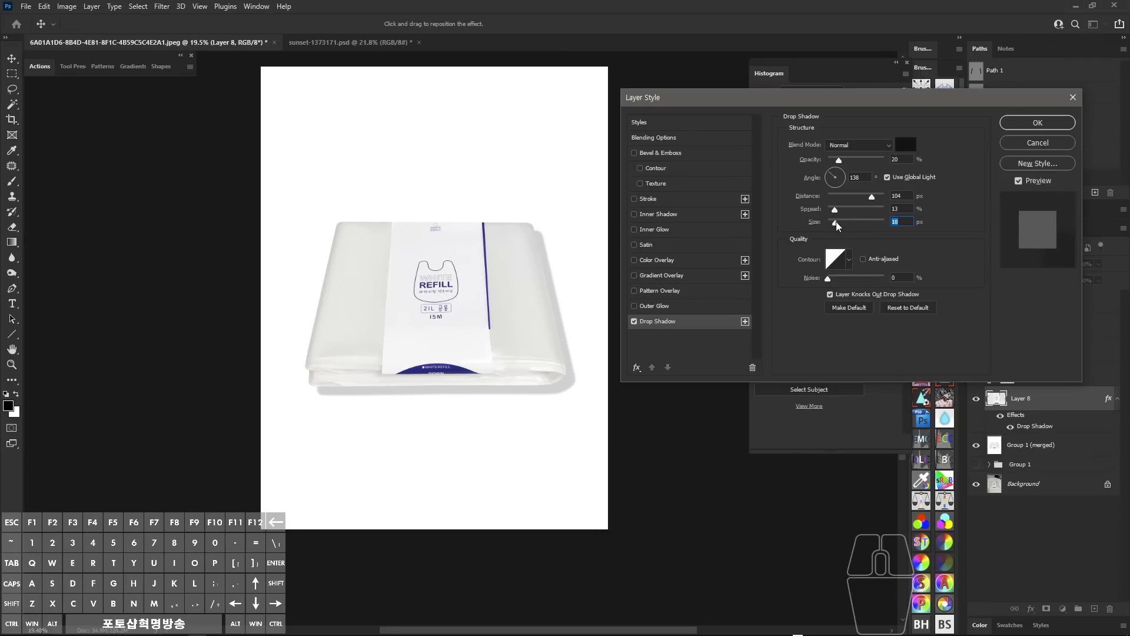
# - Soften the product's drop shadow to a 90 px size and set its opacity to 35%
pyautogui.moveTo(837, 225); pyautogui.dragTo(834, 222)
pyautogui.moveTo(832, 225); pyautogui.dragTo(850, 223)
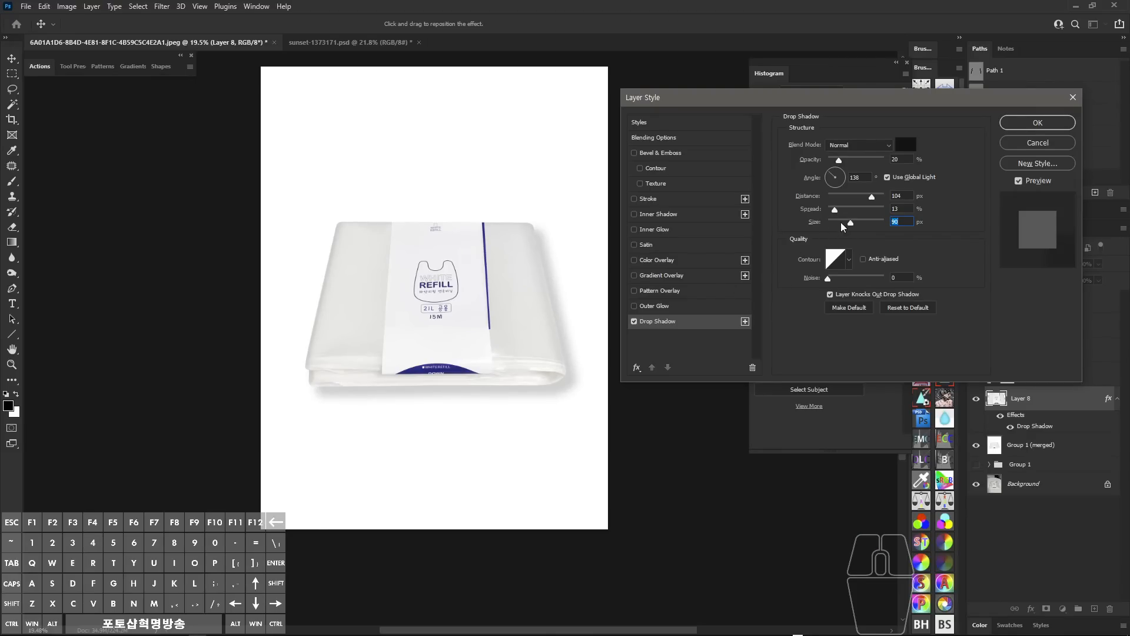
pyautogui.click(849, 223)
pyautogui.moveTo(841, 158); pyautogui.dragTo(849, 159)
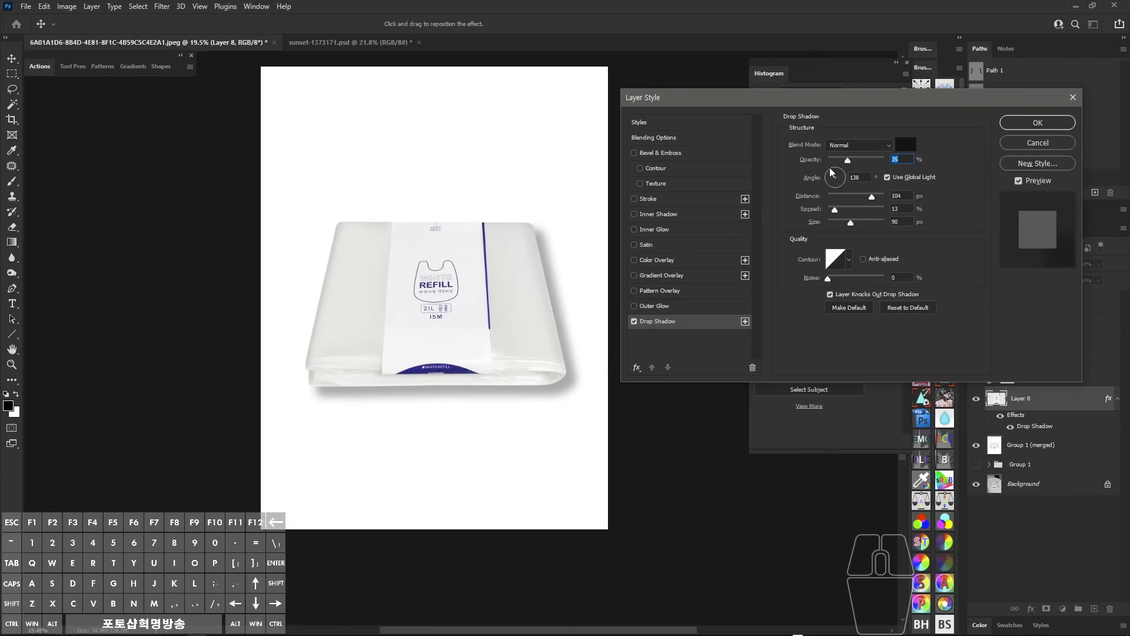
pyautogui.hotkey('alt', 'z')
pyautogui.moveTo(583, 220)
pyautogui.mouseDown()
pyautogui.moveTo(543, 252)
pyautogui.moveTo(573, 374)
pyautogui.moveTo(521, 398)
pyautogui.mouseUp()
pyautogui.hotkey('alt', 'z')
# - Try a much darker drop shadow with 79% opacity and mark its edges against the product
pyautogui.moveTo(849, 161); pyautogui.dragTo(875, 161)
pyautogui.press('alt')
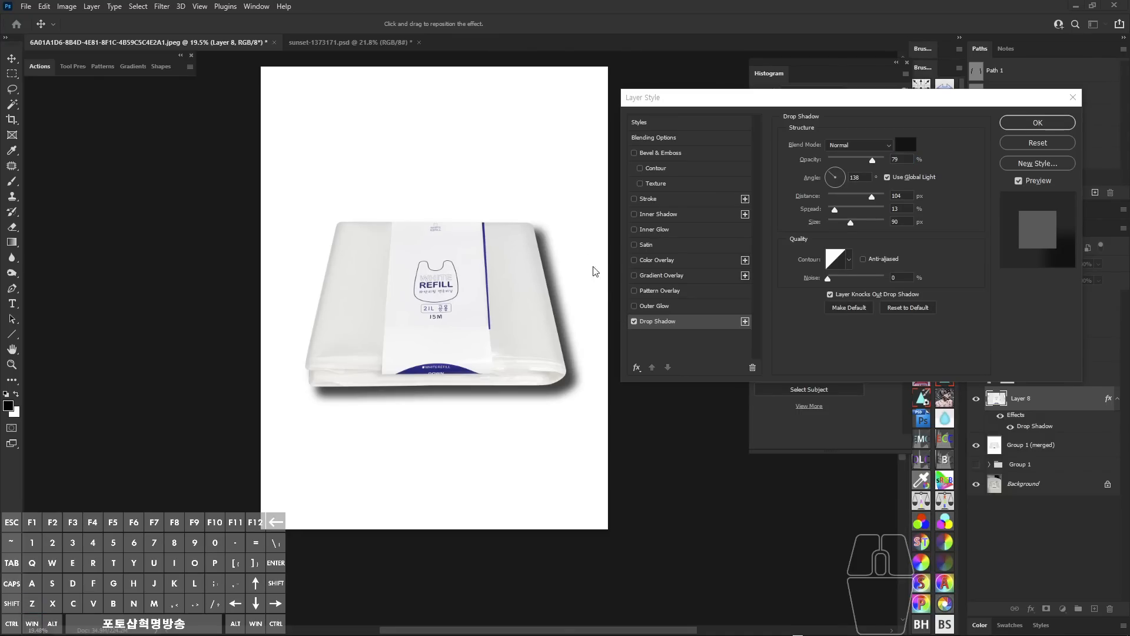
pyautogui.moveTo(562, 207); pyautogui.dragTo(567, 213)
pyautogui.moveTo(553, 278); pyautogui.dragTo(577, 261)
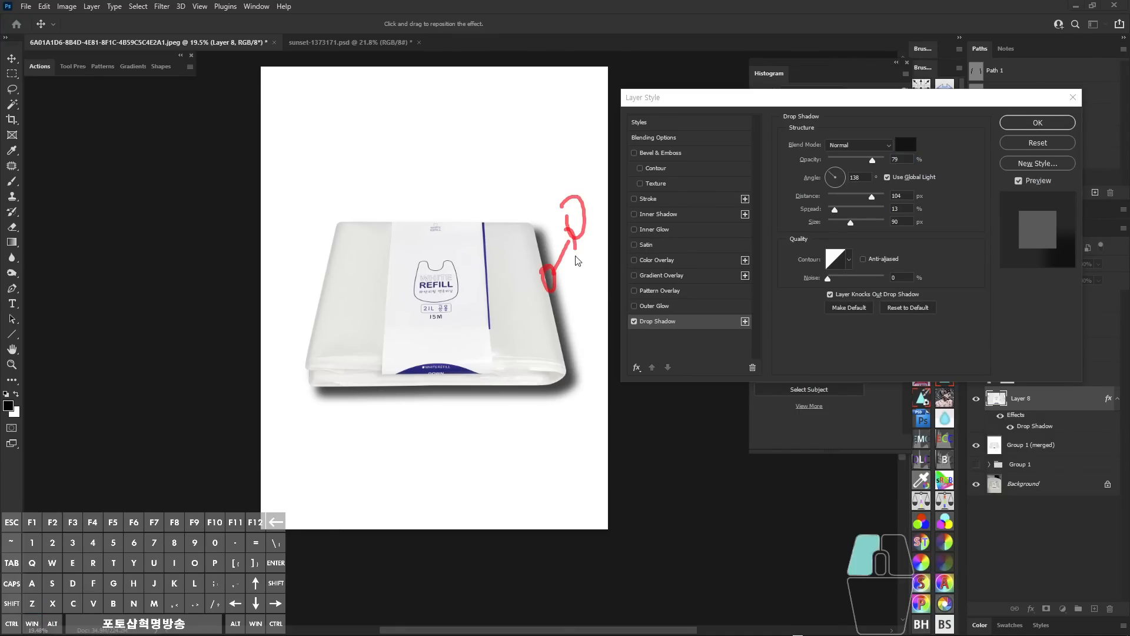
pyautogui.moveTo(411, 326)
pyautogui.mouseDown()
pyautogui.moveTo(387, 325)
pyautogui.moveTo(396, 339)
pyautogui.moveTo(438, 259)
pyautogui.mouseUp()
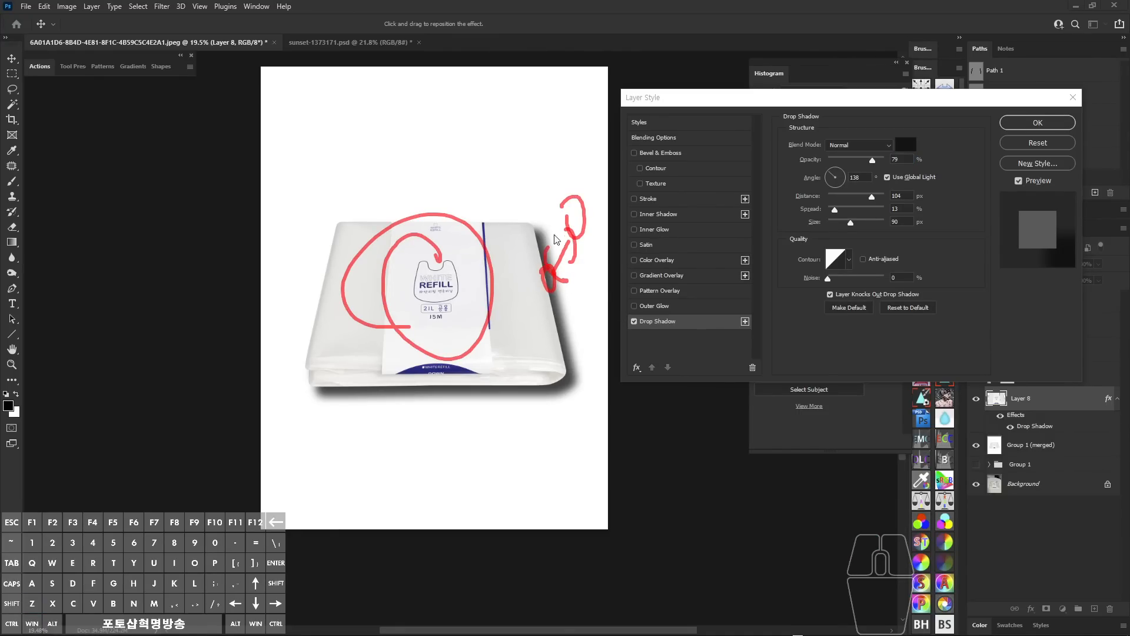
pyautogui.moveTo(551, 291)
pyautogui.mouseDown()
pyautogui.moveTo(565, 362)
pyautogui.moveTo(385, 395)
pyautogui.moveTo(574, 221)
pyautogui.moveTo(386, 397)
pyautogui.mouseUp()
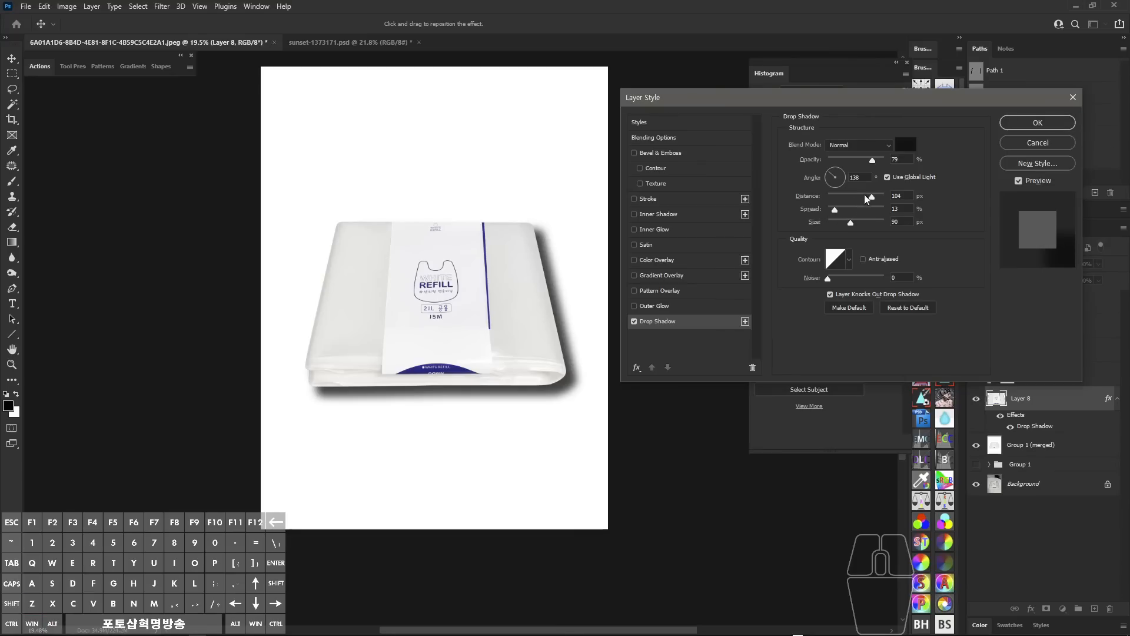
# - Lighten the drop shadow to 27% opacity with an 85 px distance and a 125 px size
pyautogui.moveTo(872, 159); pyautogui.dragTo(842, 157)
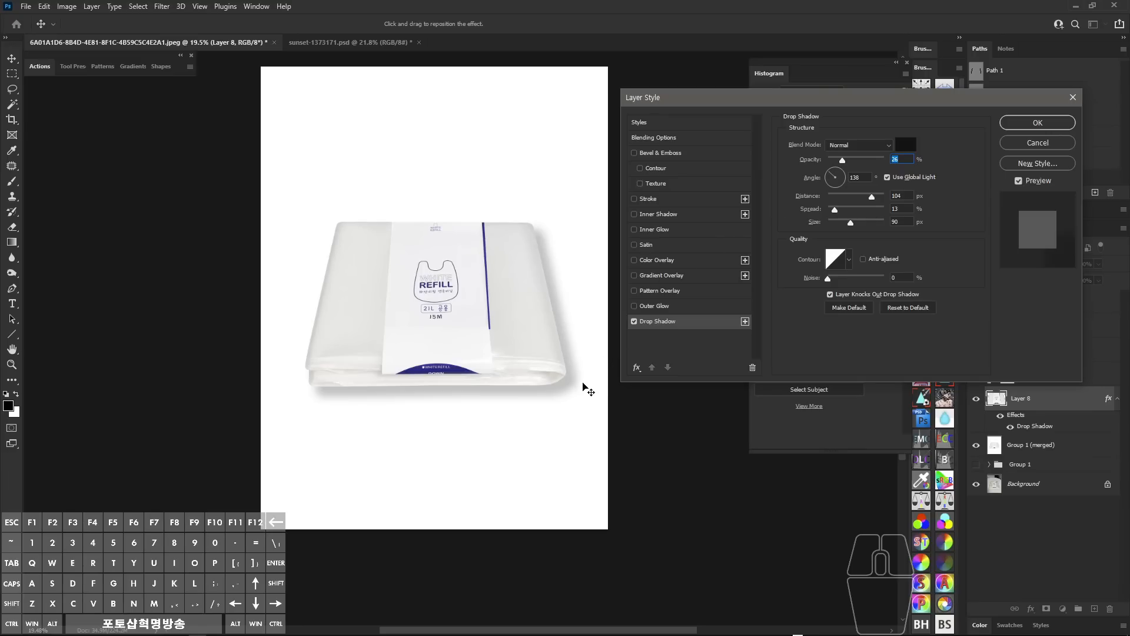
pyautogui.moveTo(588, 391); pyautogui.dragTo(566, 380)
pyautogui.moveTo(852, 224); pyautogui.dragTo(864, 221)
pyautogui.moveTo(560, 404); pyautogui.dragTo(572, 391)
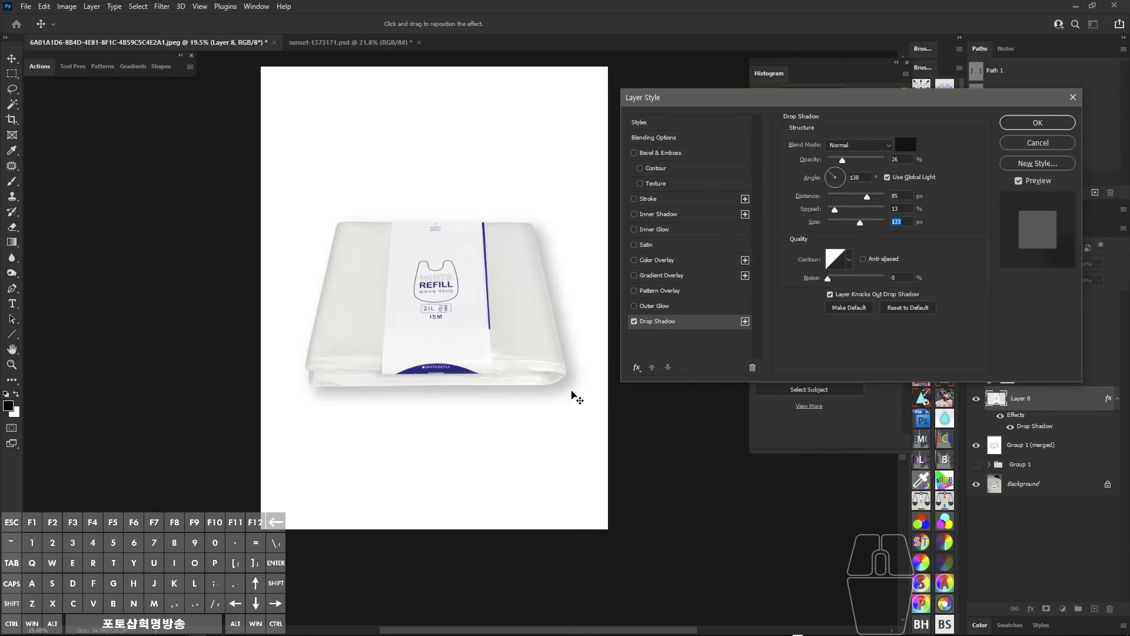
pyautogui.moveTo(859, 222)
pyautogui.mouseDown()
pyautogui.moveTo(842, 224)
pyautogui.moveTo(858, 220)
pyautogui.mouseUp()
pyautogui.moveTo(849, 158); pyautogui.dragTo(844, 157)
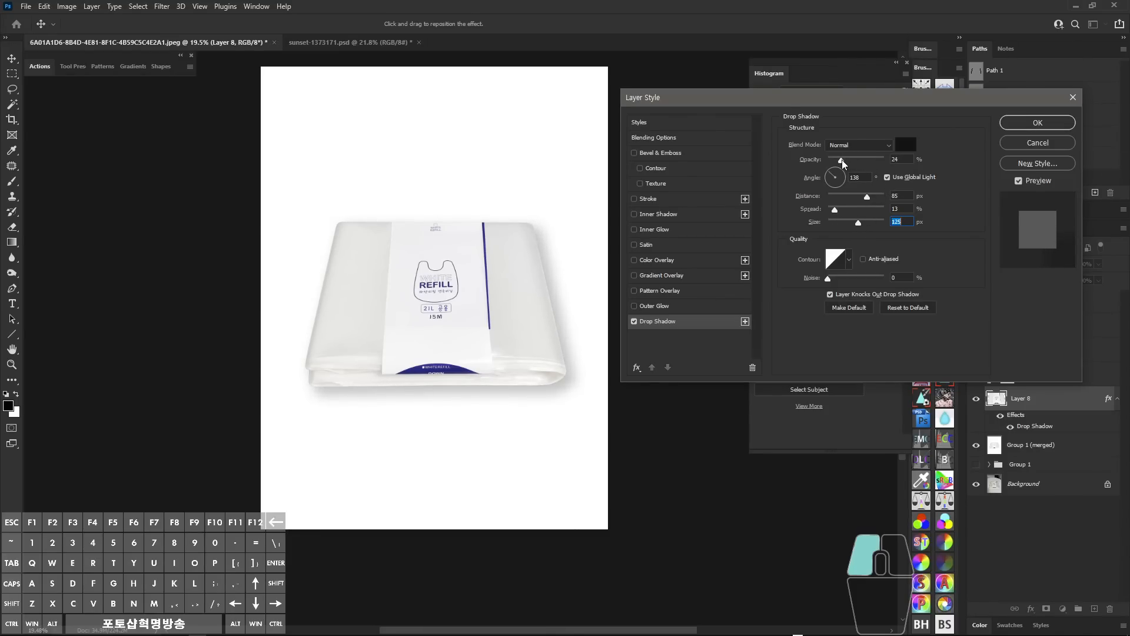
pyautogui.moveTo(845, 160); pyautogui.dragTo(843, 160)
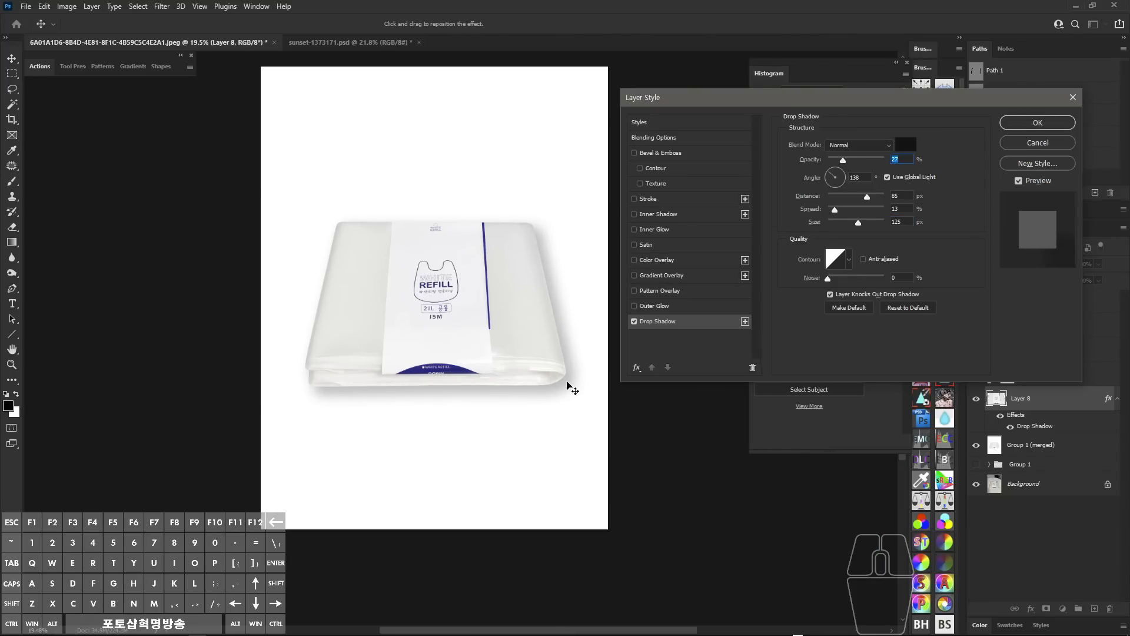
# - Adjust the drop shadow to 18% opacity, 125° angle, 103 px distance and 131 px size
pyautogui.moveTo(568, 392); pyautogui.dragTo(576, 402)
pyautogui.moveTo(858, 222); pyautogui.dragTo(867, 220)
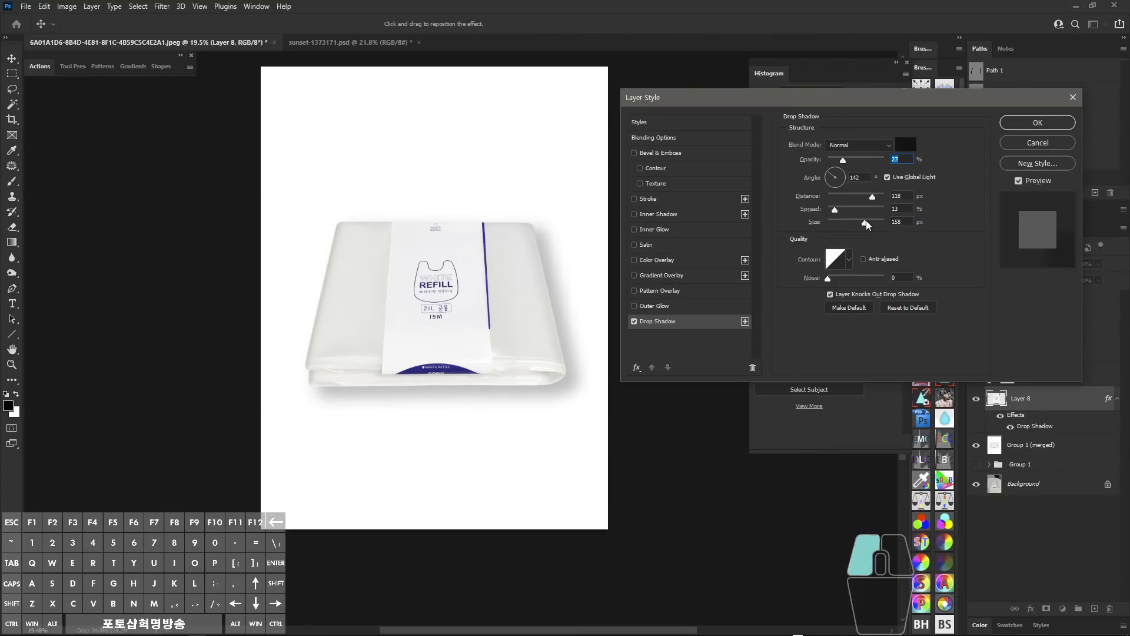
pyautogui.moveTo(564, 405); pyautogui.dragTo(564, 405)
pyautogui.moveTo(855, 225); pyautogui.dragTo(859, 223)
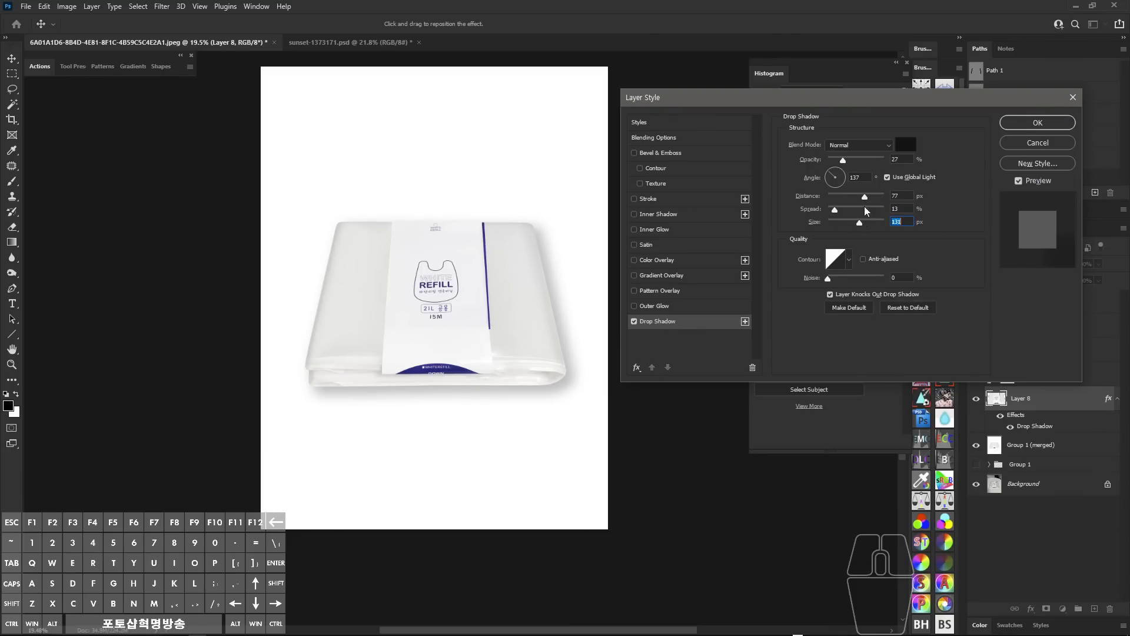
pyautogui.moveTo(845, 159)
pyautogui.mouseDown()
pyautogui.moveTo(855, 158)
pyautogui.moveTo(842, 159)
pyautogui.mouseUp()
pyautogui.moveTo(575, 383); pyautogui.dragTo(574, 387)
pyautogui.moveTo(842, 160); pyautogui.dragTo(838, 161)
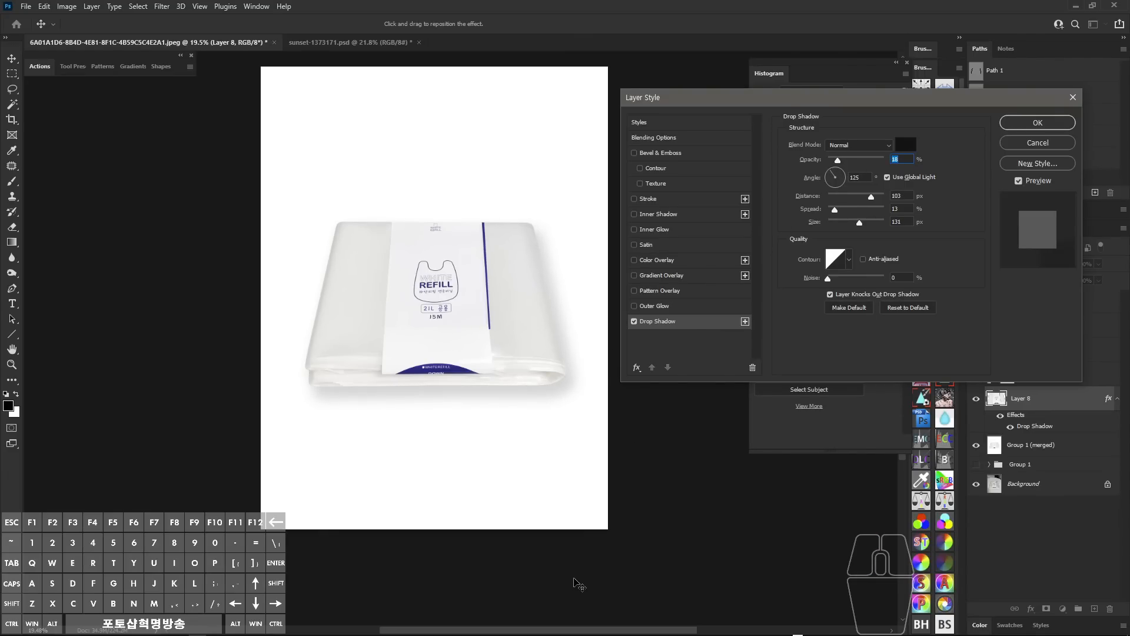
# - Apply the drop shadow with 21% opacity, 111° angle, 90 px distance and 117 px size
pyautogui.moveTo(517, 412); pyautogui.dragTo(466, 430)
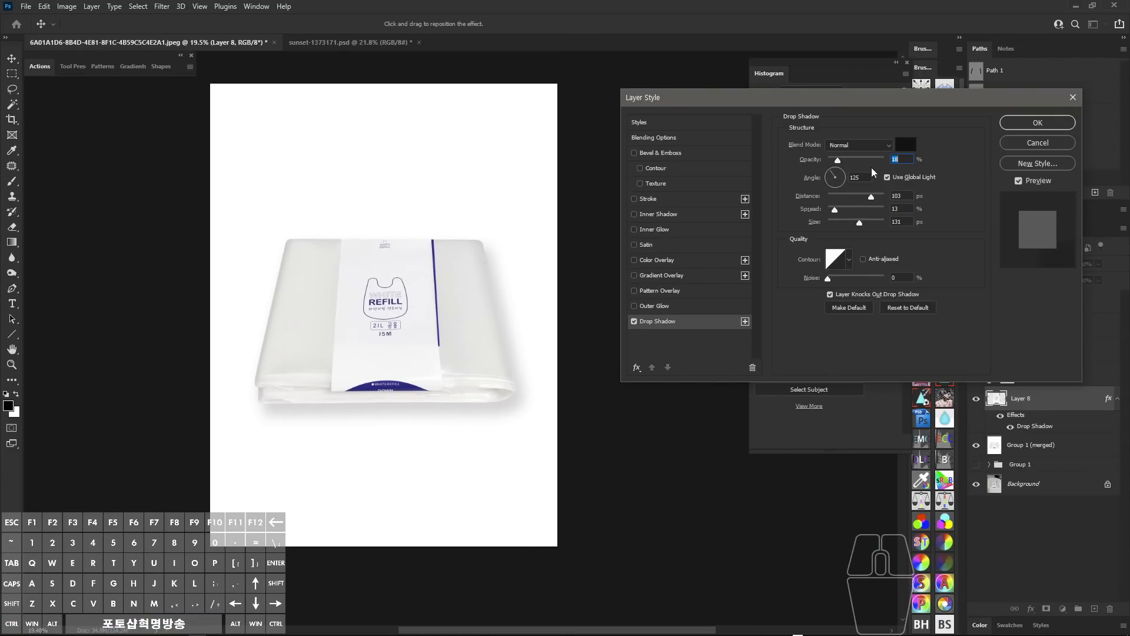
pyautogui.moveTo(838, 158); pyautogui.dragTo(839, 160)
pyautogui.moveTo(858, 221); pyautogui.dragTo(845, 221)
pyautogui.moveTo(524, 414); pyautogui.dragTo(520, 407)
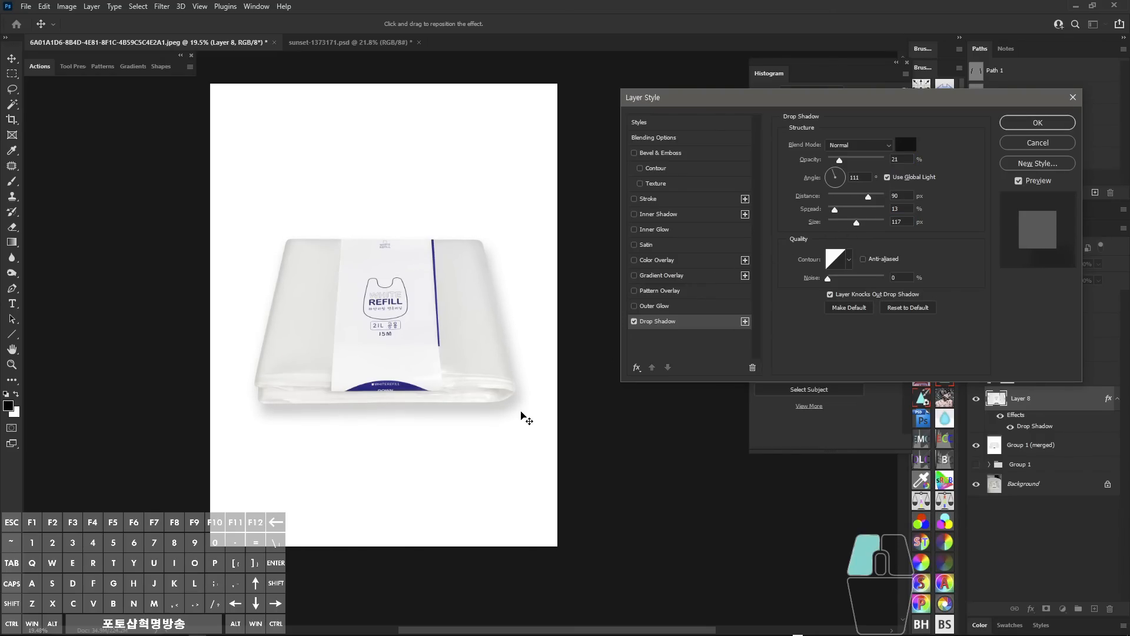
pyautogui.moveTo(520, 414); pyautogui.dragTo(521, 415)
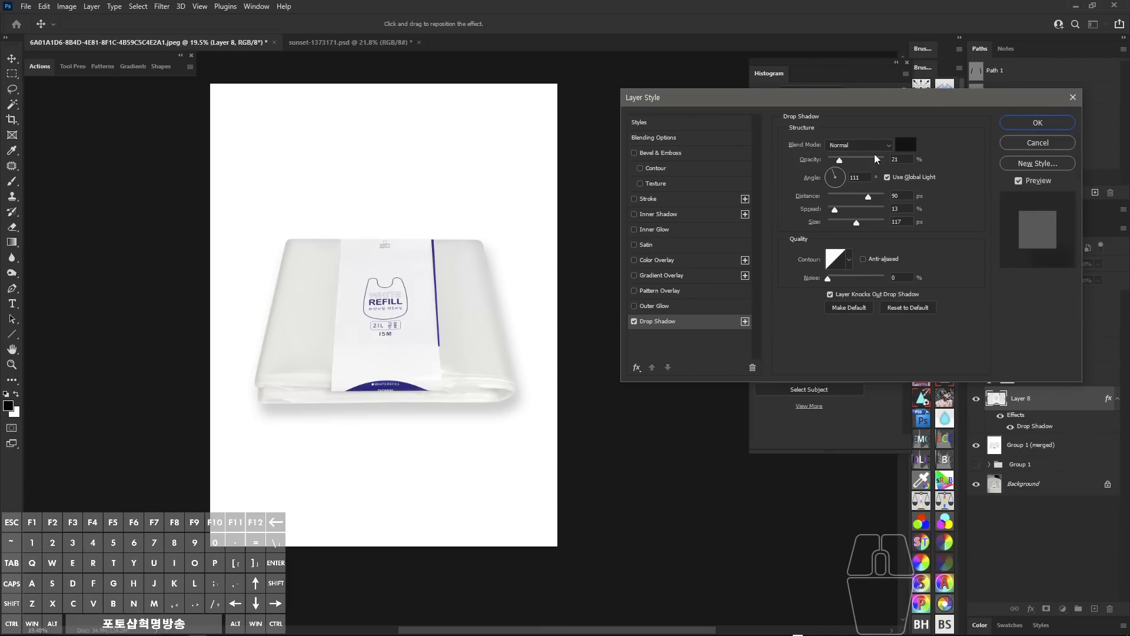
pyautogui.click(1041, 122)
# - Separate the drop shadow effect of Layer 8 into its own layer with Create Layer
pyautogui.moveTo(424, 356)
pyautogui.mouseDown()
pyautogui.moveTo(497, 368)
pyautogui.moveTo(525, 401)
pyautogui.moveTo(531, 392)
pyautogui.mouseUp()
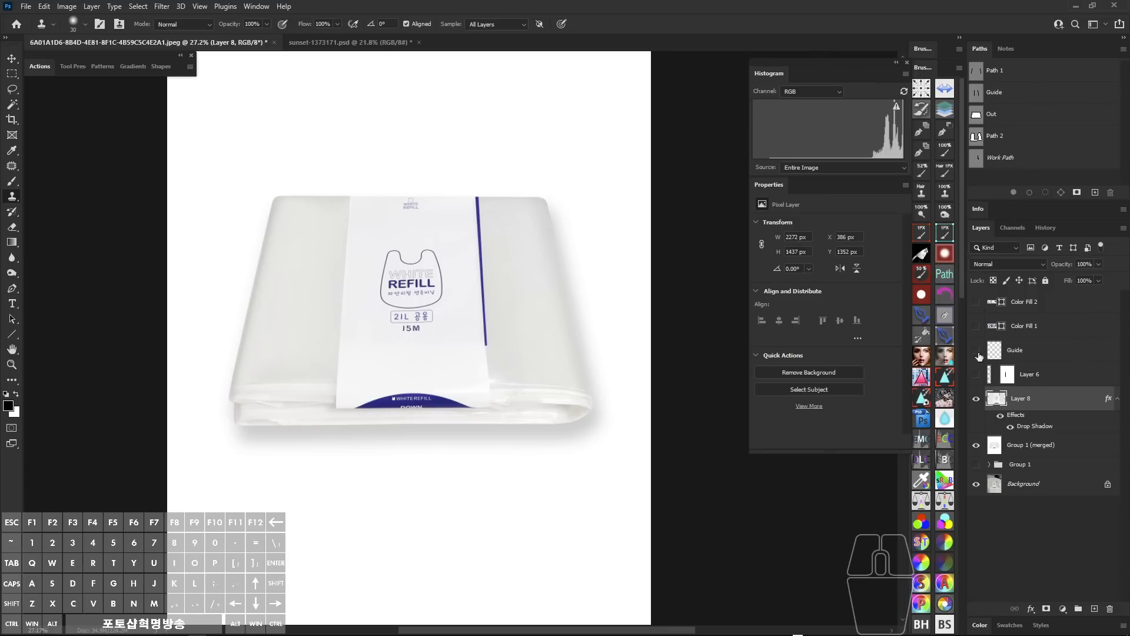
pyautogui.moveTo(618, 441); pyautogui.dragTo(600, 435)
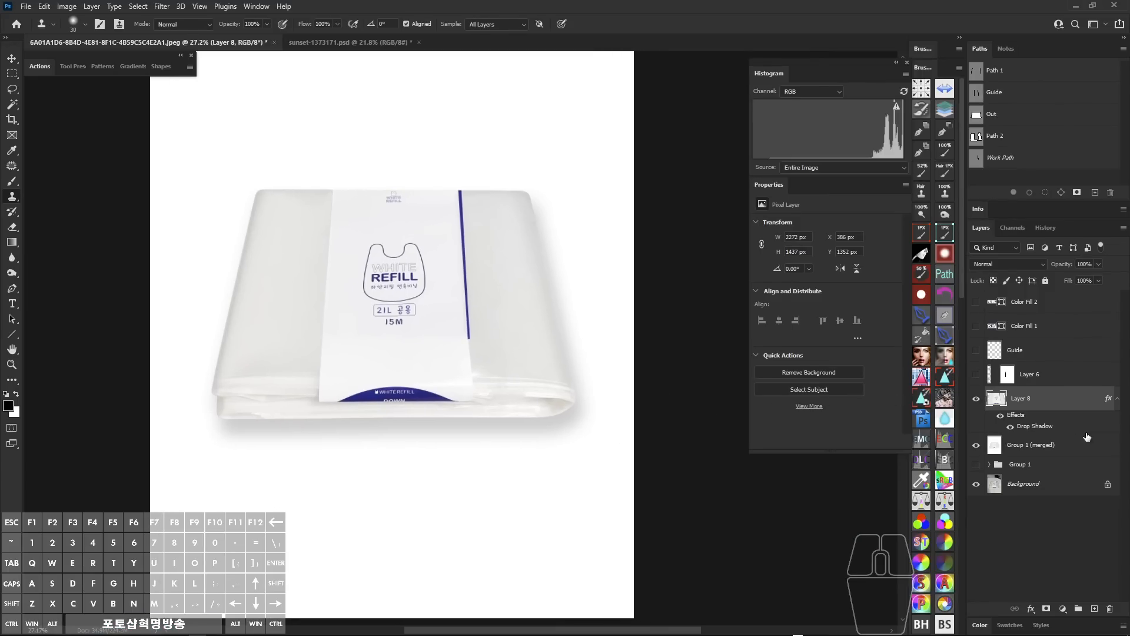
pyautogui.rightClick(1109, 402)
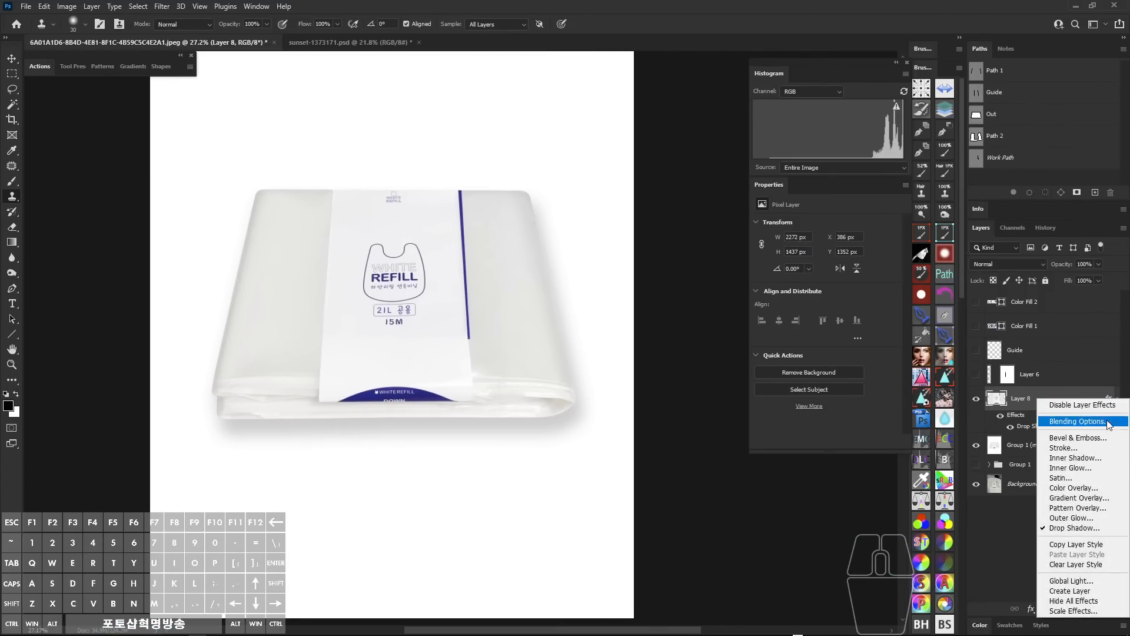
pyautogui.click(1081, 597)
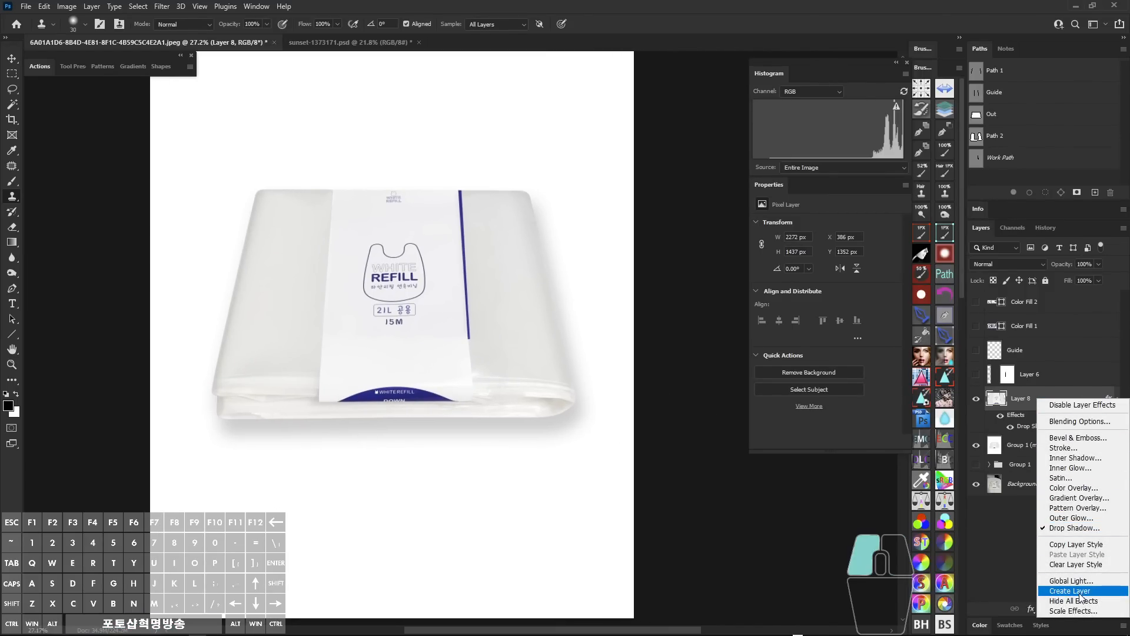
pyautogui.click(1118, 332)
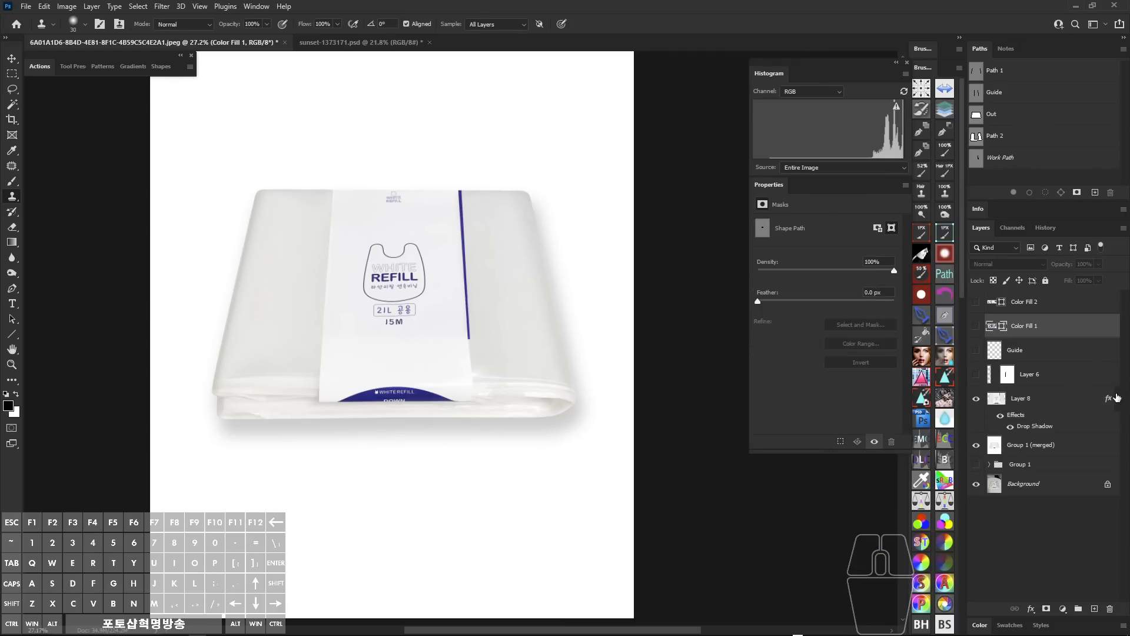
pyautogui.click(1111, 404)
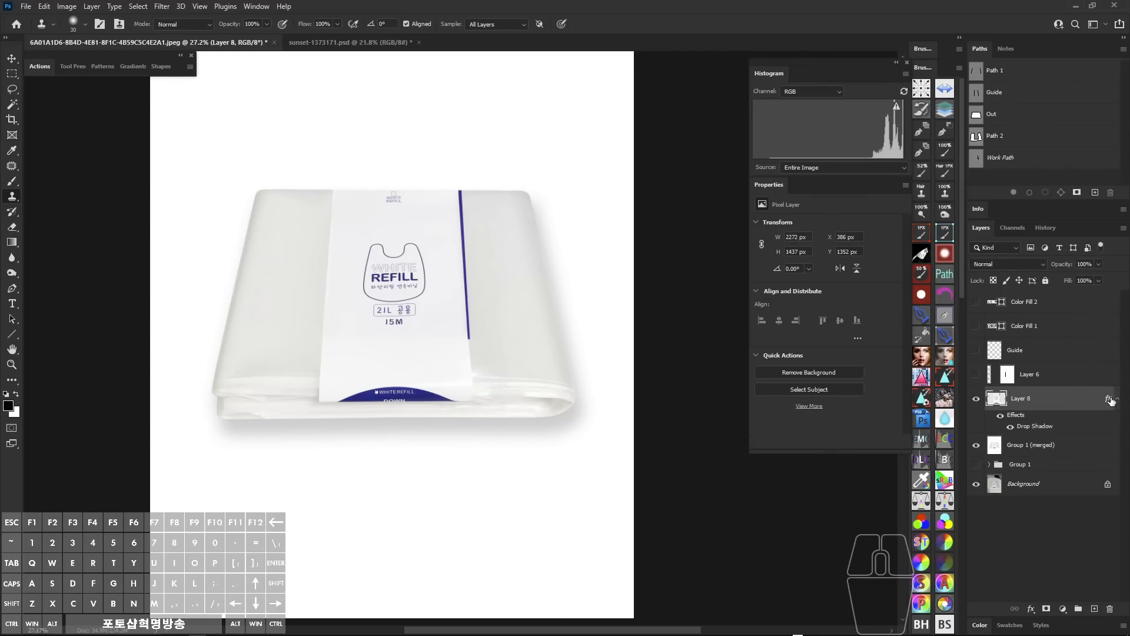
pyautogui.rightClick(1110, 400)
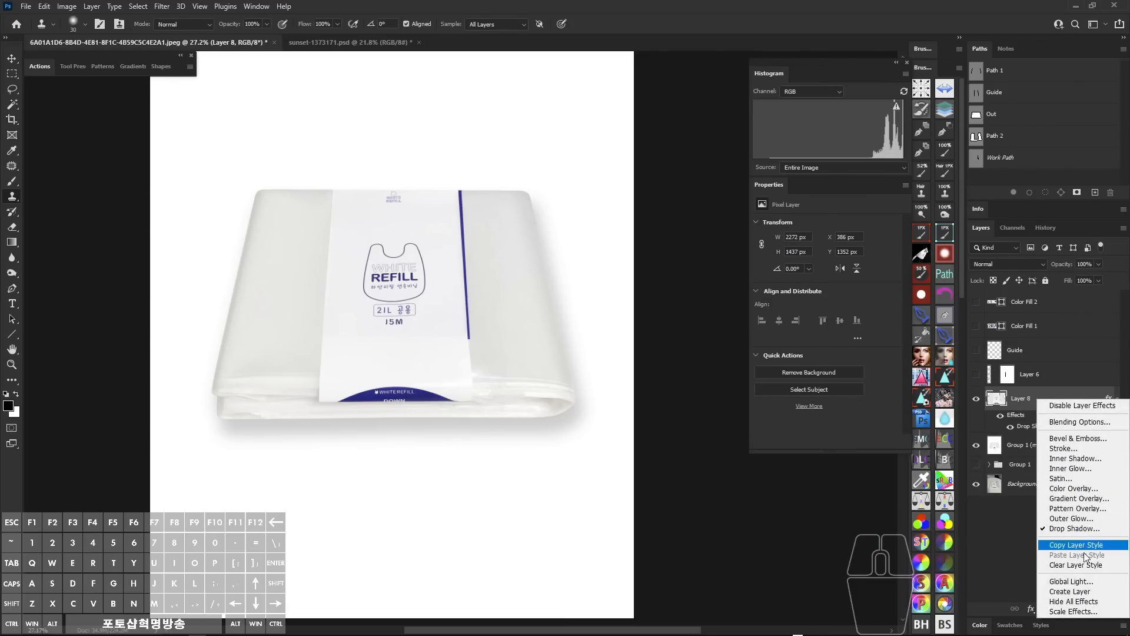
pyautogui.click(1080, 592)
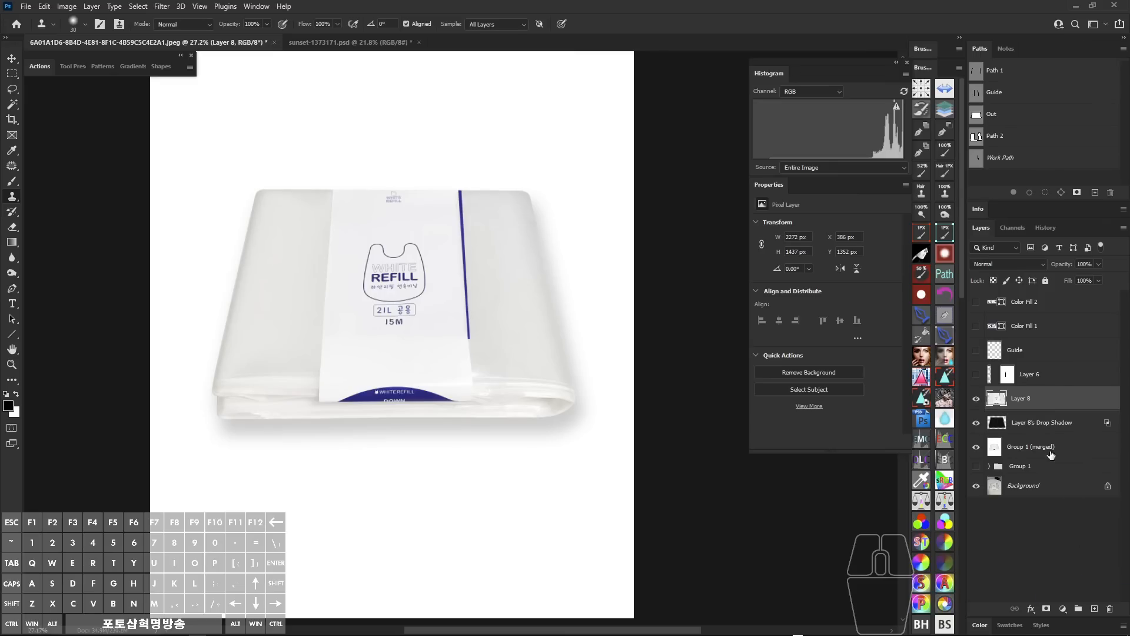
# - Select the separated drop shadow layer beneath Layer 8 and add a layer mask to it
pyautogui.hotkey('ctrl', 'shift', 'a')
pyautogui.hotkey('ctrl', 'shift', 'a')
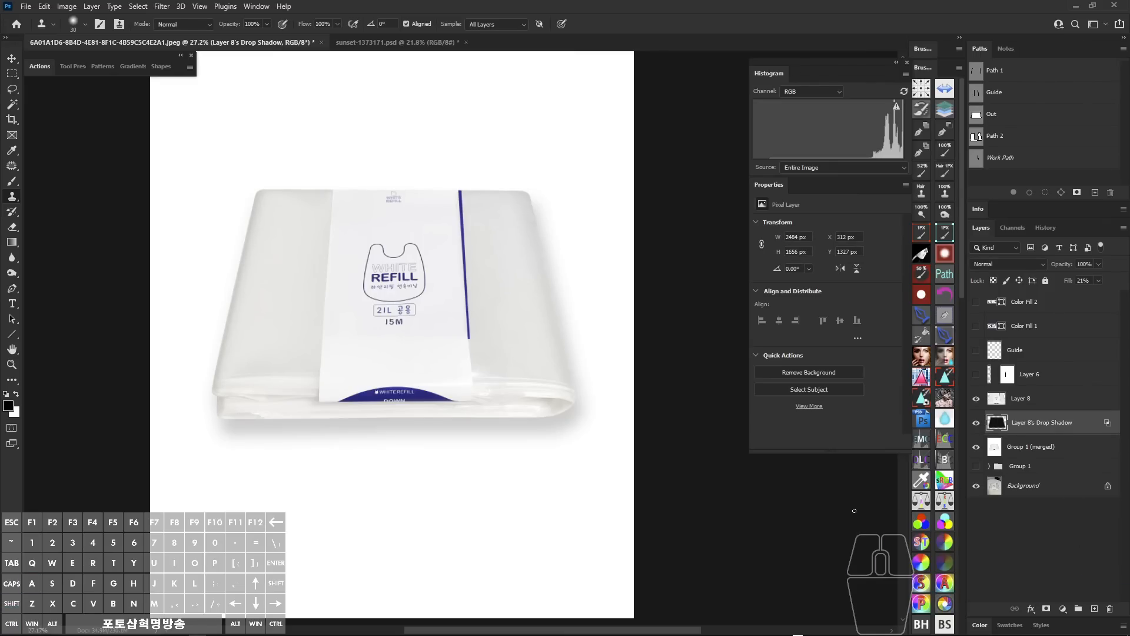
pyautogui.click(1046, 610)
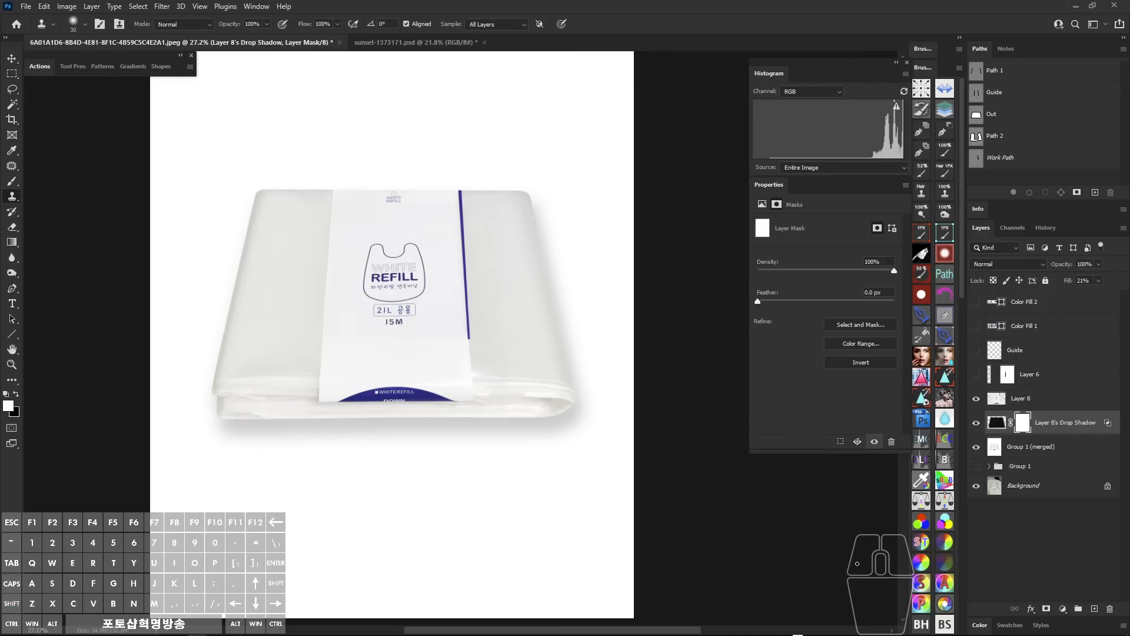
# - Paint black on the shadow's mask with a large soft brush at 52% opacity and 50% flow, fading the shadow's outer edges around the bag
pyautogui.moveTo(422, 468); pyautogui.dragTo(370, 459)
pyautogui.press('b')
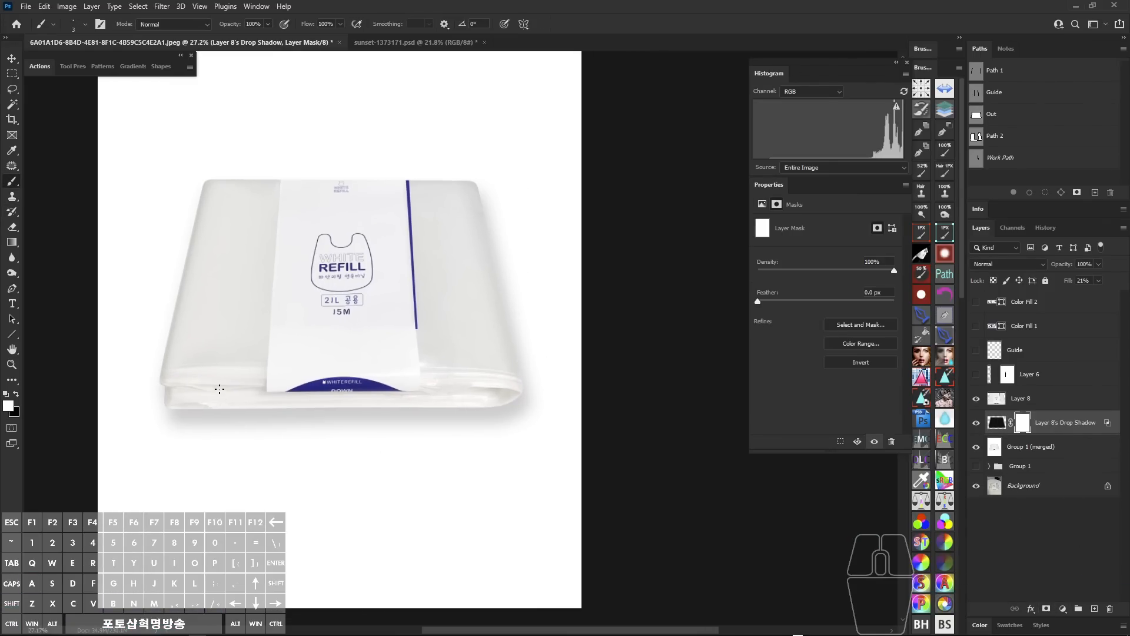
pyautogui.moveTo(297, 467)
pyautogui.mouseDown()
pyautogui.moveTo(373, 468)
pyautogui.moveTo(388, 502)
pyautogui.moveTo(414, 495)
pyautogui.mouseUp()
pyautogui.click(920, 171)
pyautogui.moveTo(472, 430); pyautogui.dragTo(436, 439)
pyautogui.press('x')
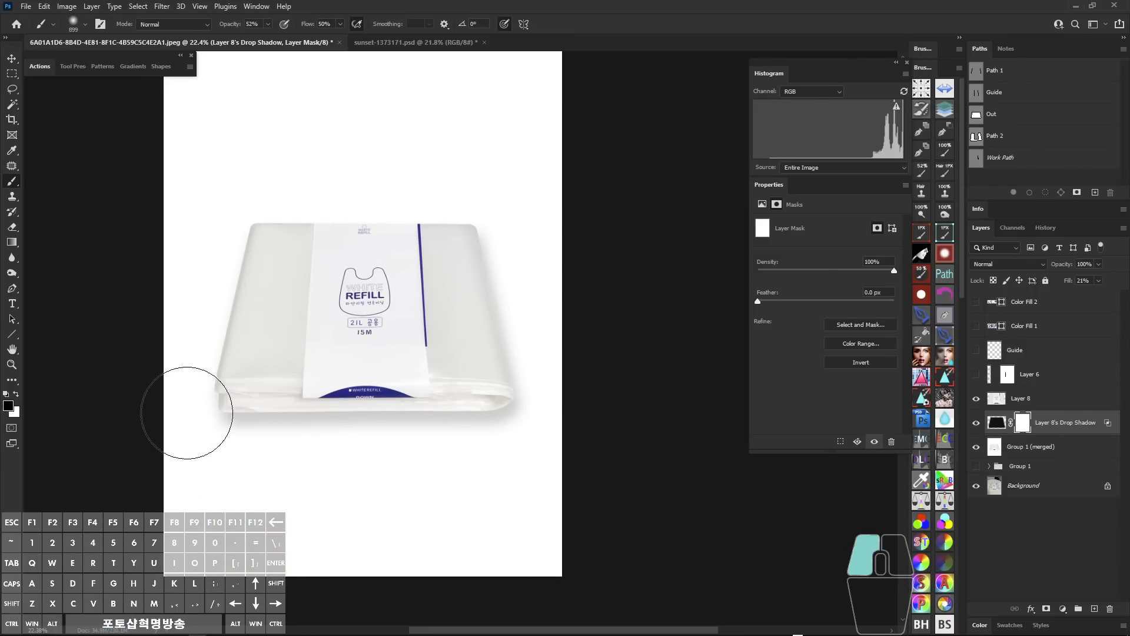
pyautogui.moveTo(187, 412)
pyautogui.mouseDown()
pyautogui.moveTo(217, 434)
pyautogui.moveTo(316, 462)
pyautogui.moveTo(399, 484)
pyautogui.moveTo(416, 476)
pyautogui.mouseUp()
pyautogui.moveTo(534, 457)
pyautogui.mouseDown()
pyautogui.moveTo(511, 450)
pyautogui.moveTo(371, 473)
pyautogui.moveTo(495, 461)
pyautogui.mouseUp()
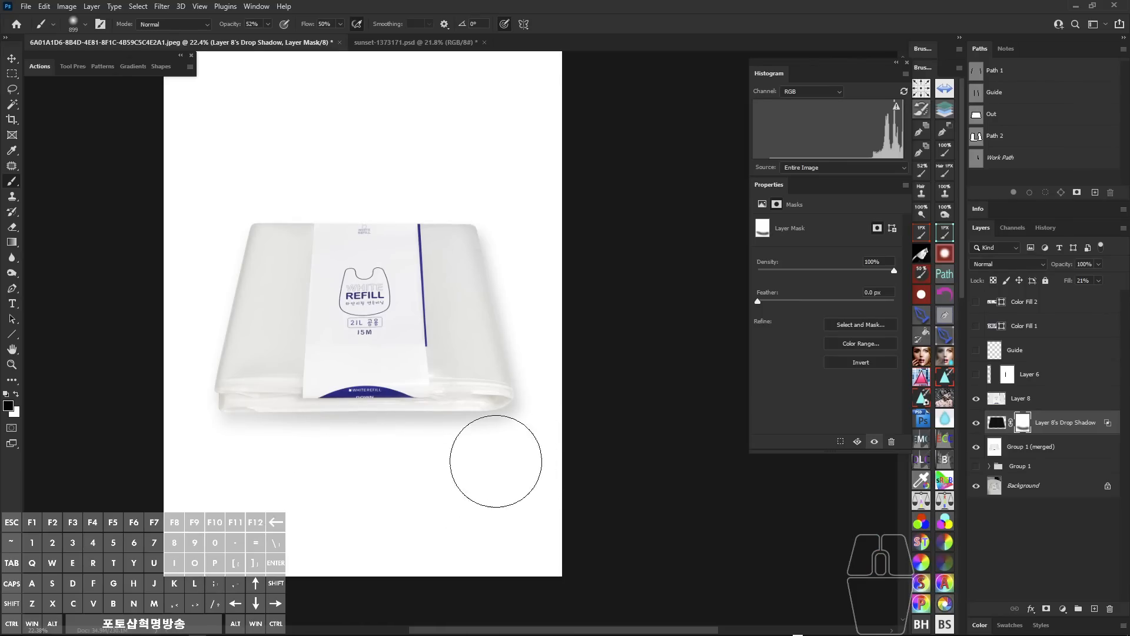
pyautogui.moveTo(508, 220); pyautogui.dragTo(557, 336)
pyautogui.moveTo(548, 505); pyautogui.dragTo(412, 497)
pyautogui.moveTo(324, 473)
pyautogui.mouseDown()
pyautogui.moveTo(289, 457)
pyautogui.moveTo(309, 465)
pyautogui.mouseUp()
pyautogui.moveTo(335, 471); pyautogui.dragTo(385, 477)
pyautogui.moveTo(400, 478); pyautogui.dragTo(595, 457)
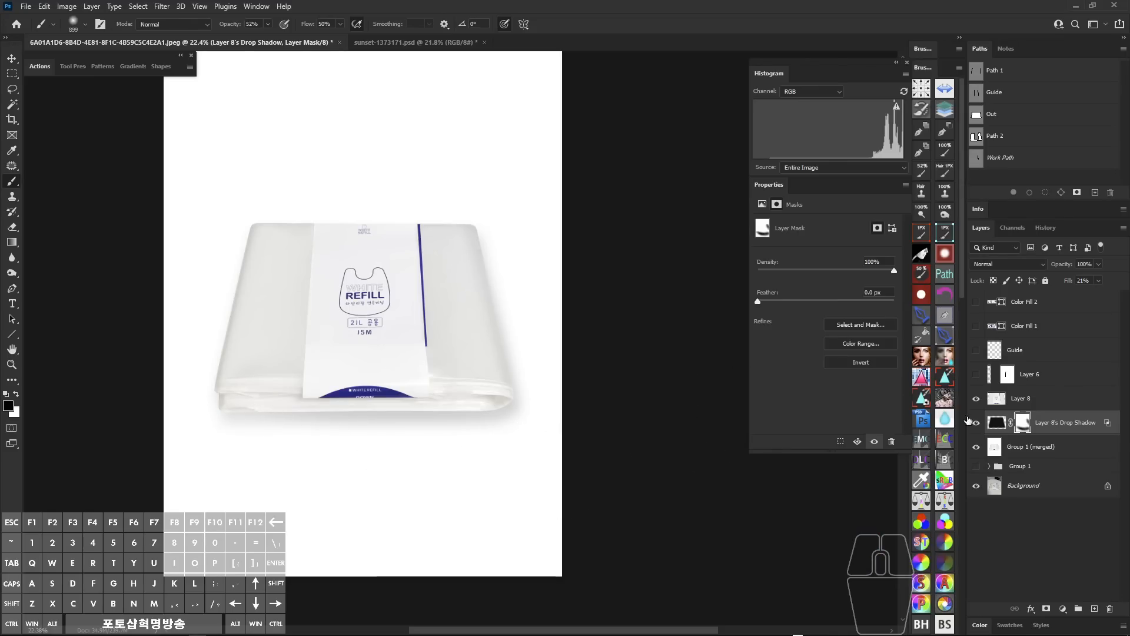
# - Warp the drop shadow layer's pixels, pulling the shadow's lower and side edges slightly to fit the outline of the bag
pyautogui.click(996, 425)
pyautogui.hotkey('ctrl', 't')
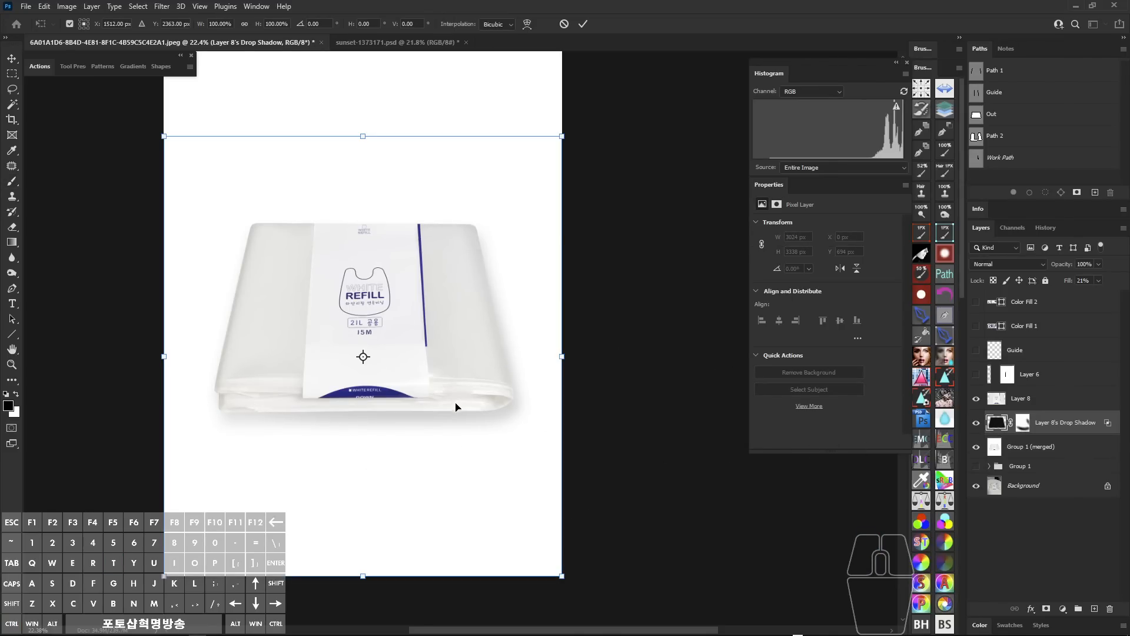
pyautogui.rightClick(443, 377)
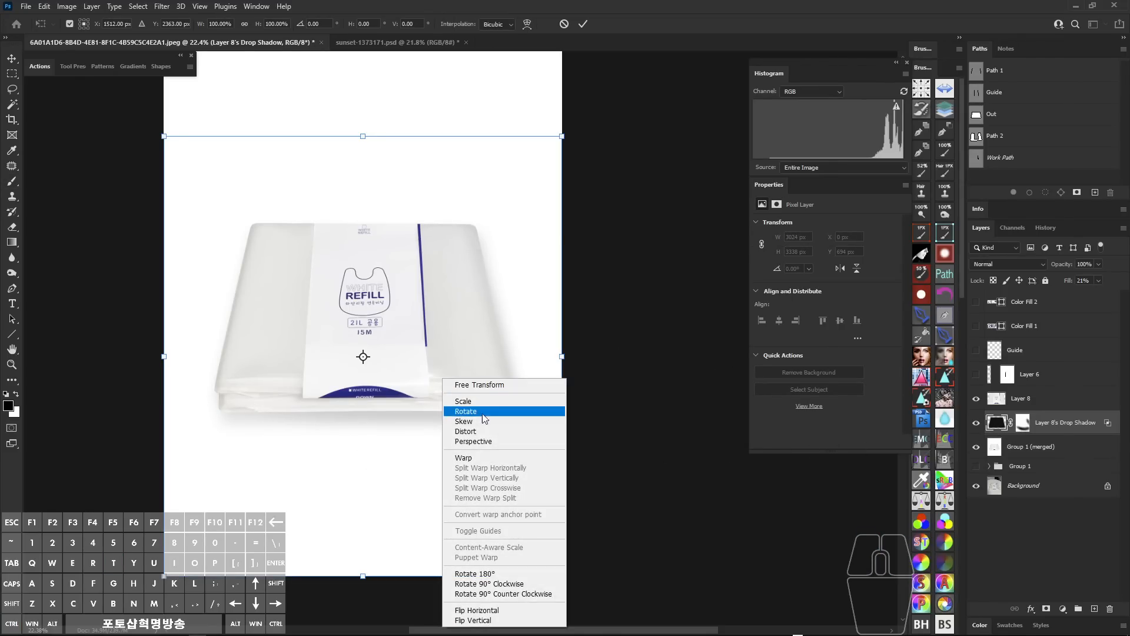
pyautogui.click(482, 462)
pyautogui.moveTo(417, 421)
pyautogui.mouseDown()
pyautogui.moveTo(409, 429)
pyautogui.moveTo(410, 414)
pyautogui.mouseUp()
pyautogui.moveTo(215, 429); pyautogui.dragTo(215, 441)
pyautogui.moveTo(380, 419); pyautogui.dragTo(379, 413)
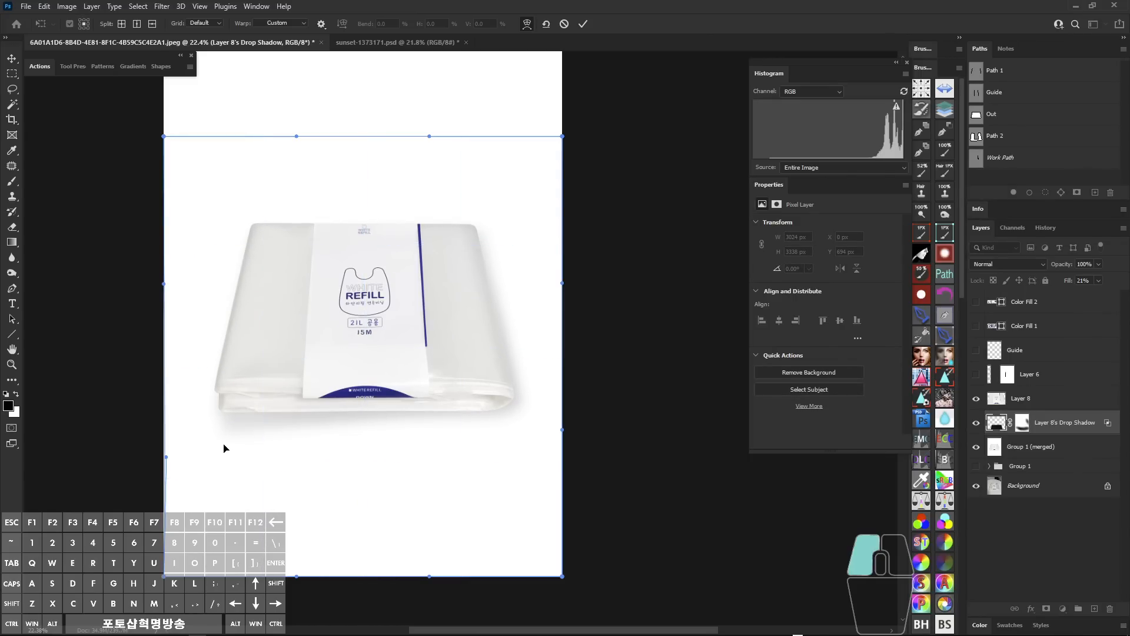
pyautogui.moveTo(223, 444); pyautogui.dragTo(225, 440)
pyautogui.moveTo(508, 263); pyautogui.dragTo(503, 263)
pyautogui.moveTo(527, 410); pyautogui.dragTo(530, 413)
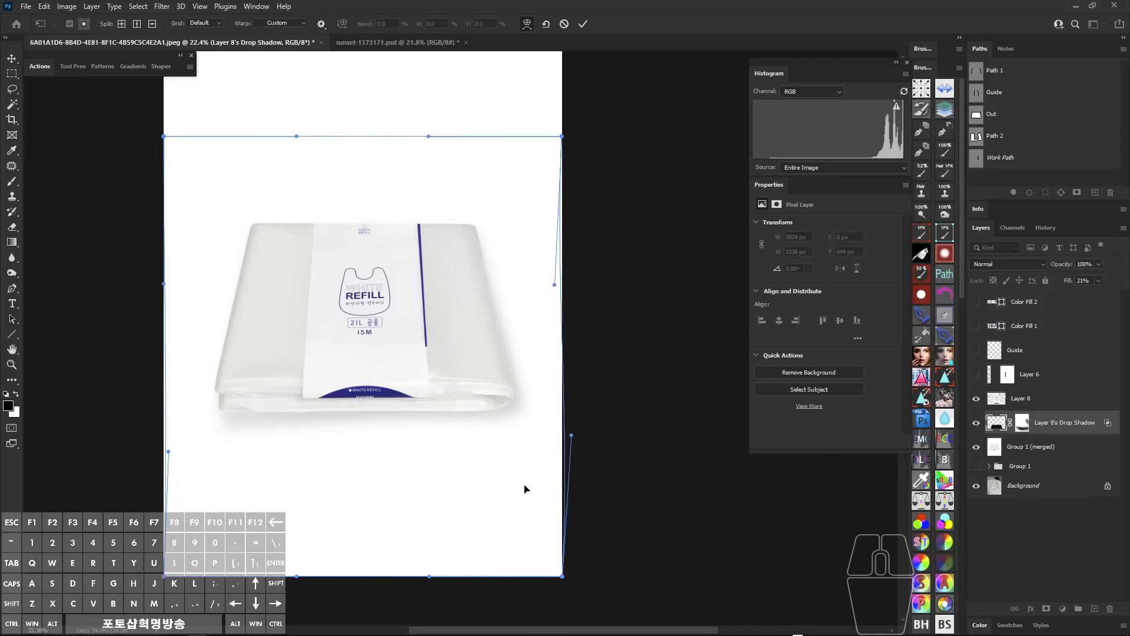
pyautogui.moveTo(250, 479); pyautogui.dragTo(257, 471)
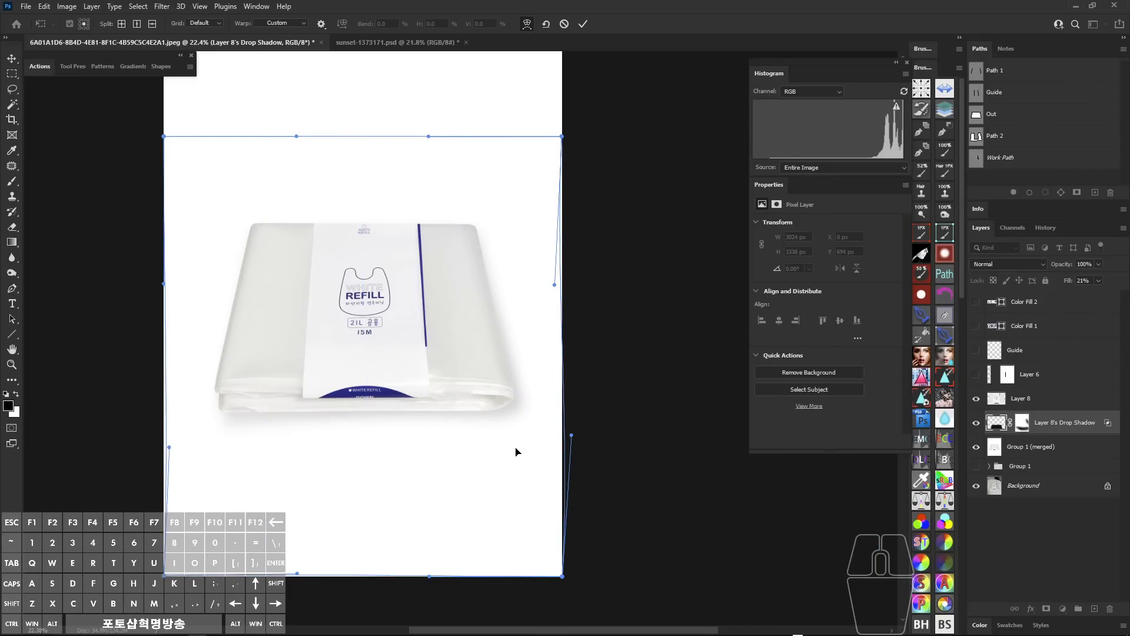
pyautogui.press('Return')
# - Toggle the visibility of Layer 8, its drop shadow and Group 1 (merged) together to compare the retouched product with the original photo
pyautogui.moveTo(555, 402); pyautogui.dragTo(531, 386)
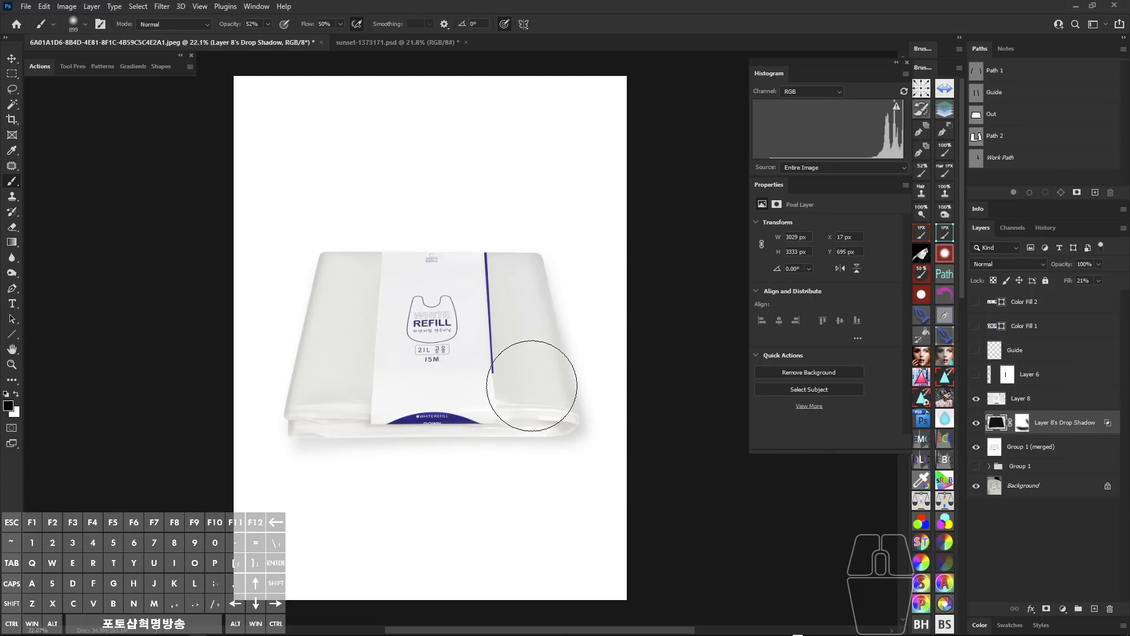
pyautogui.click(1053, 405)
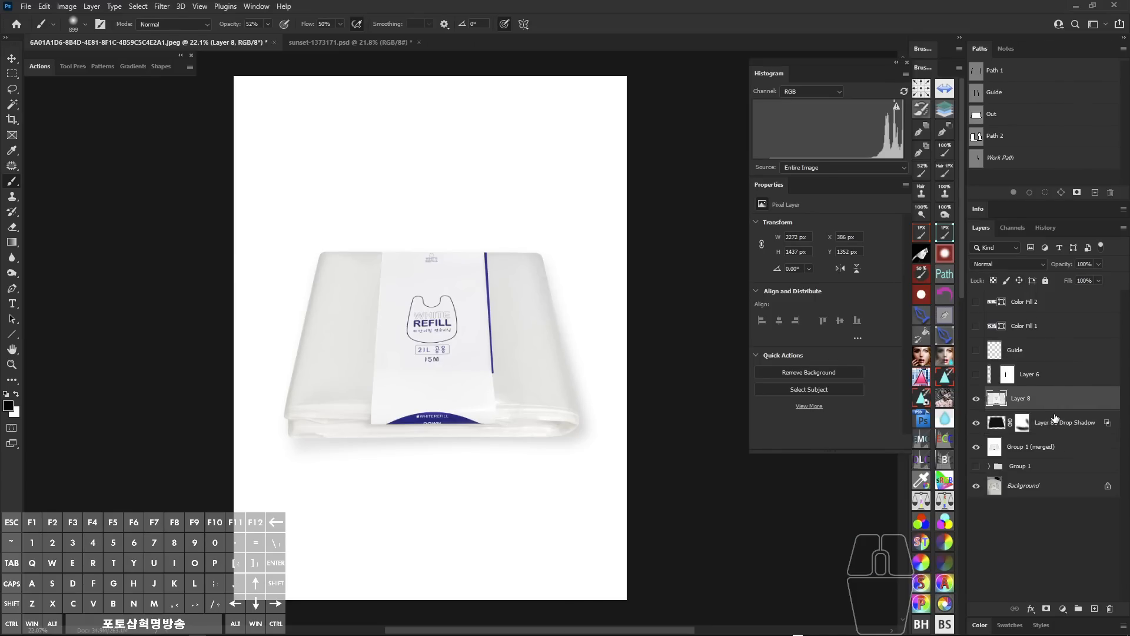
pyautogui.keyDown('shift'); pyautogui.click(1056, 443); pyautogui.keyUp('shift')
pyautogui.hotkey('ctrl', ',')
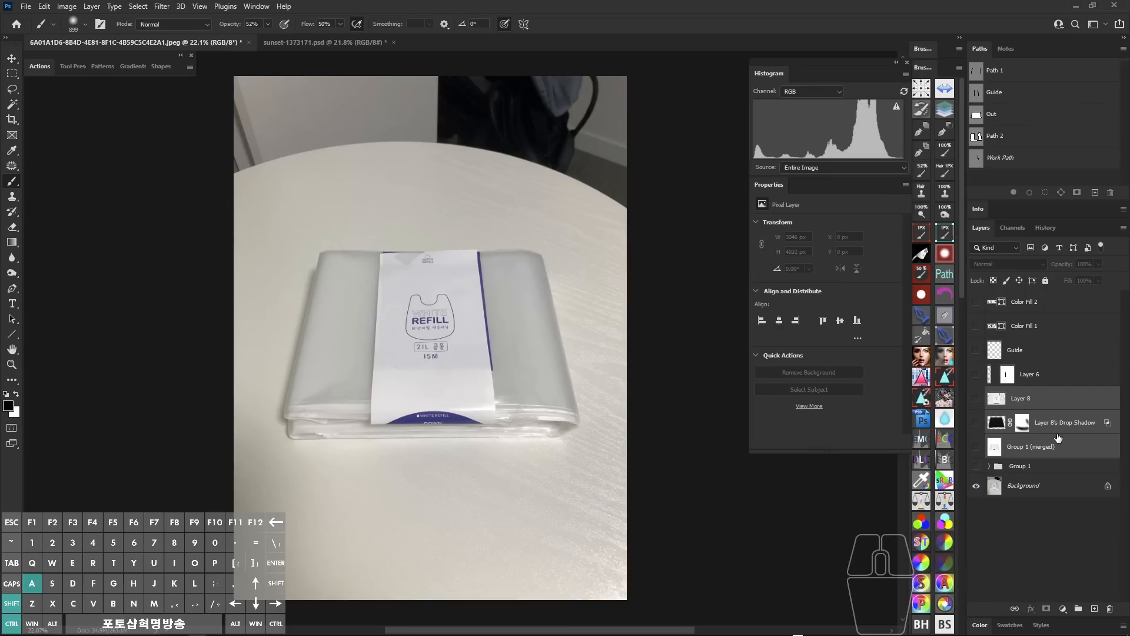
pyautogui.hotkey('ctrl', ',')
pyautogui.hotkey('ctrl', ',')
pyautogui.hotkey('ctrl', ',')
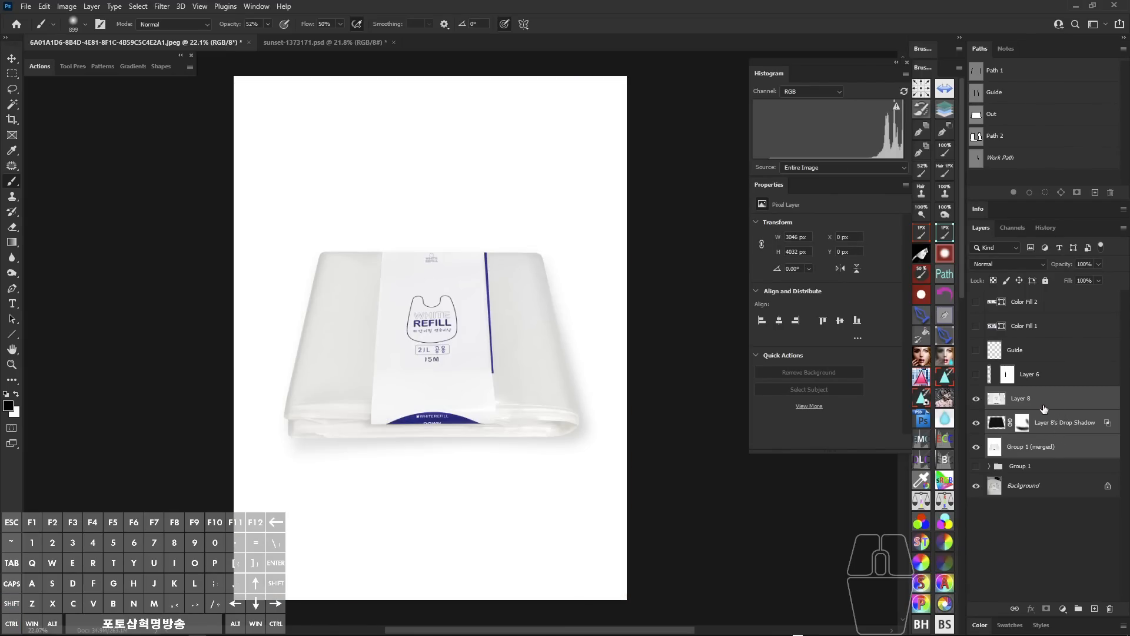